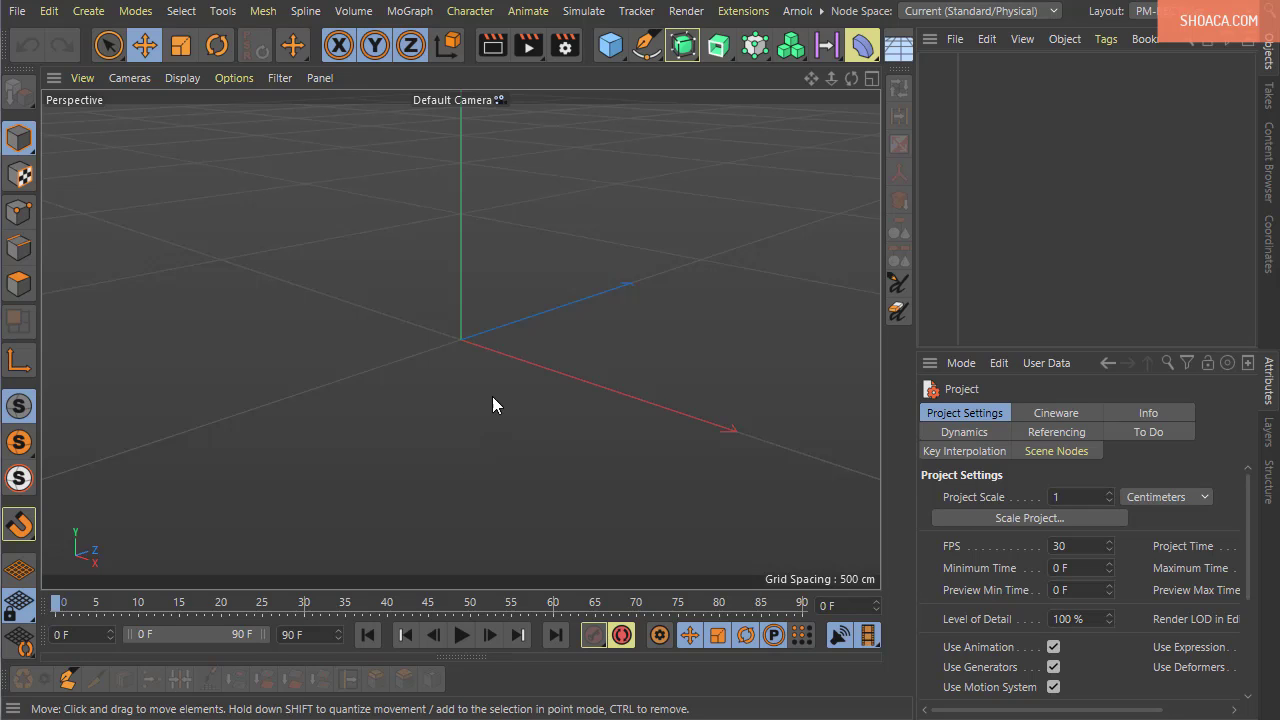
Add a cube primitive to the scene and convert it into an editable polygon object
alt+drag(491, 403, 528, 446)
click(612, 46)
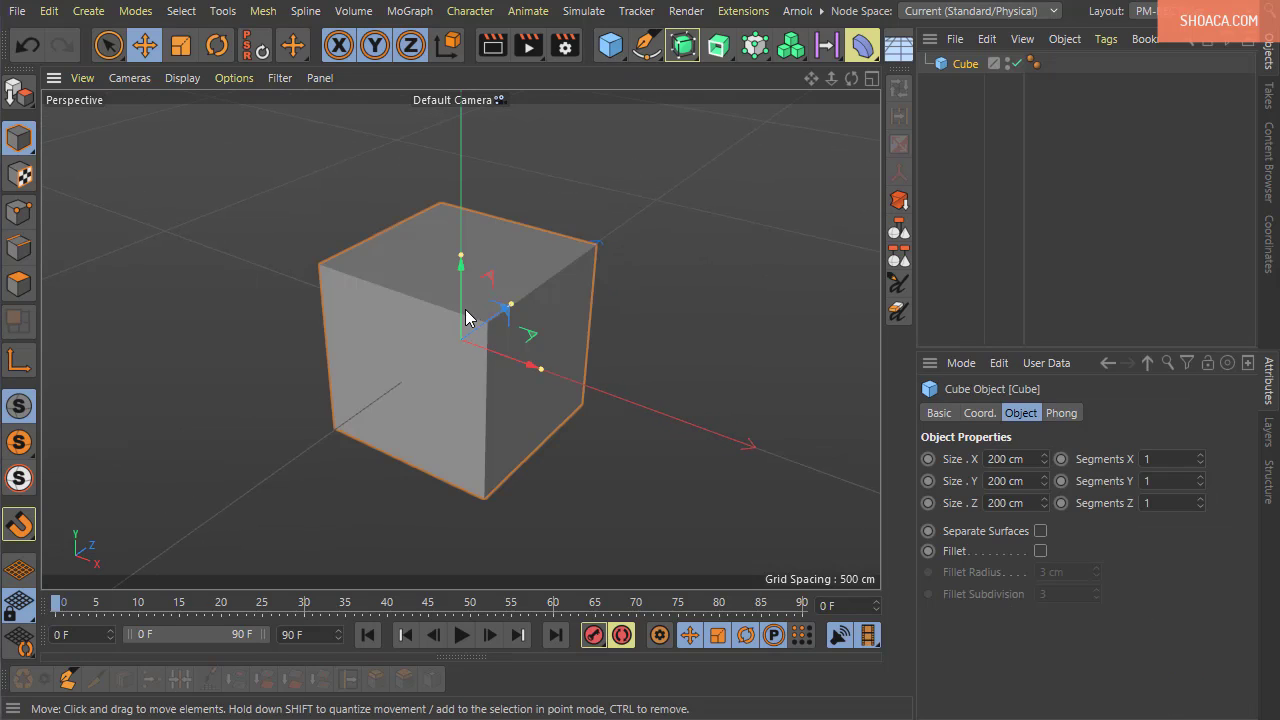
drag(466, 320, 540, 512)
click(18, 92)
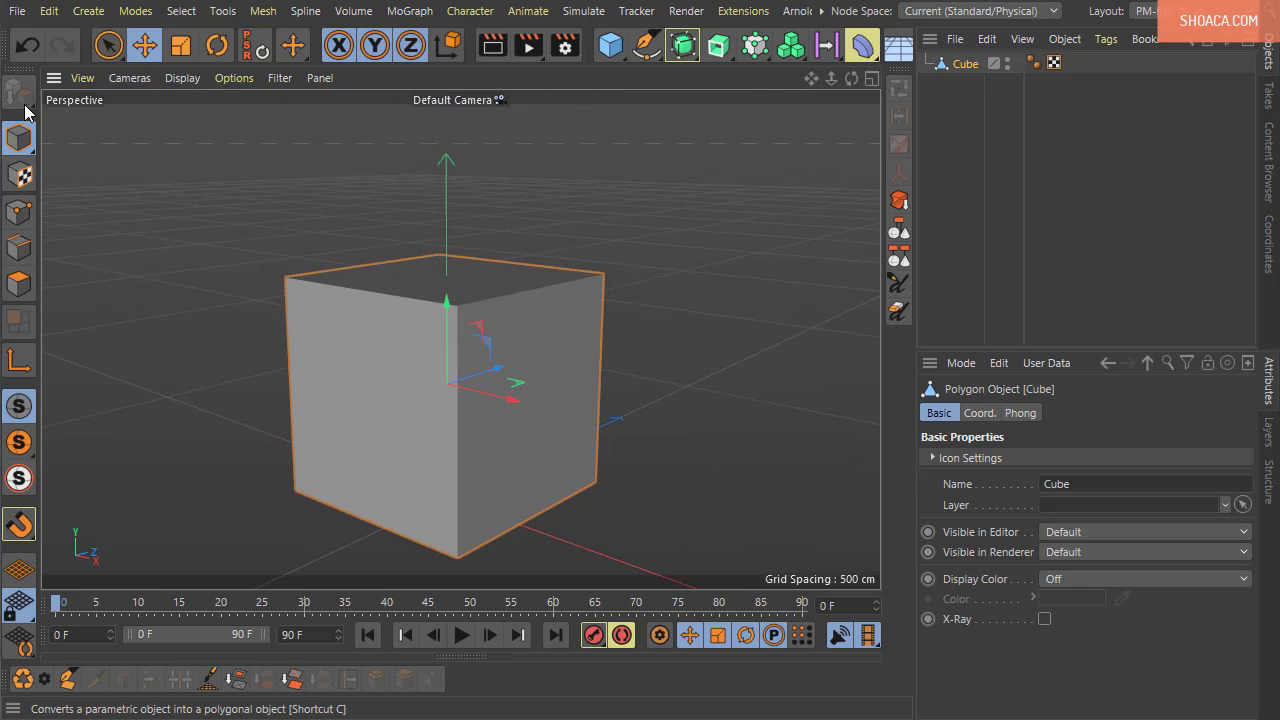
mouse_move(540, 360)
alt+mouse_down()
mouse_move(550, 388)
mouse_move(550, 370)
alt+mouse_up()
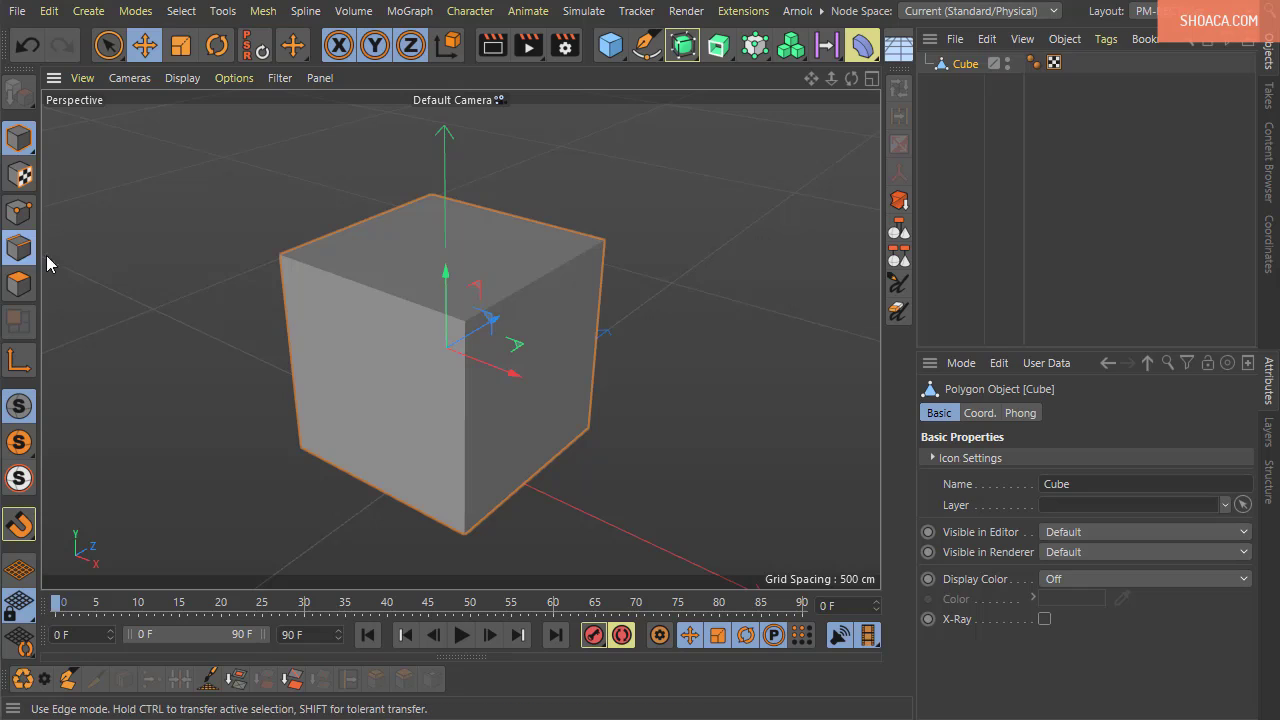
Switch to Edge mode, pick the top edge along the cube's right side, and clear the selection
click(18, 247)
click(486, 315)
alt+drag(678, 372, 643, 400)
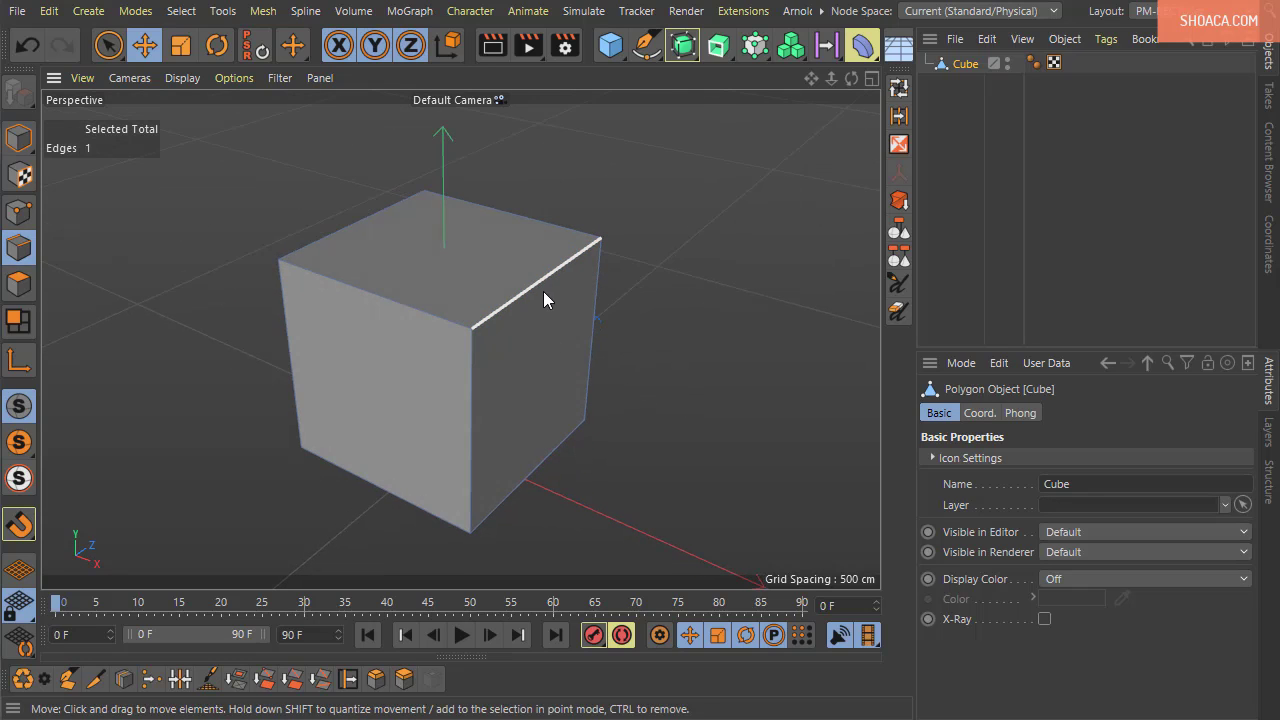
click(231, 98)
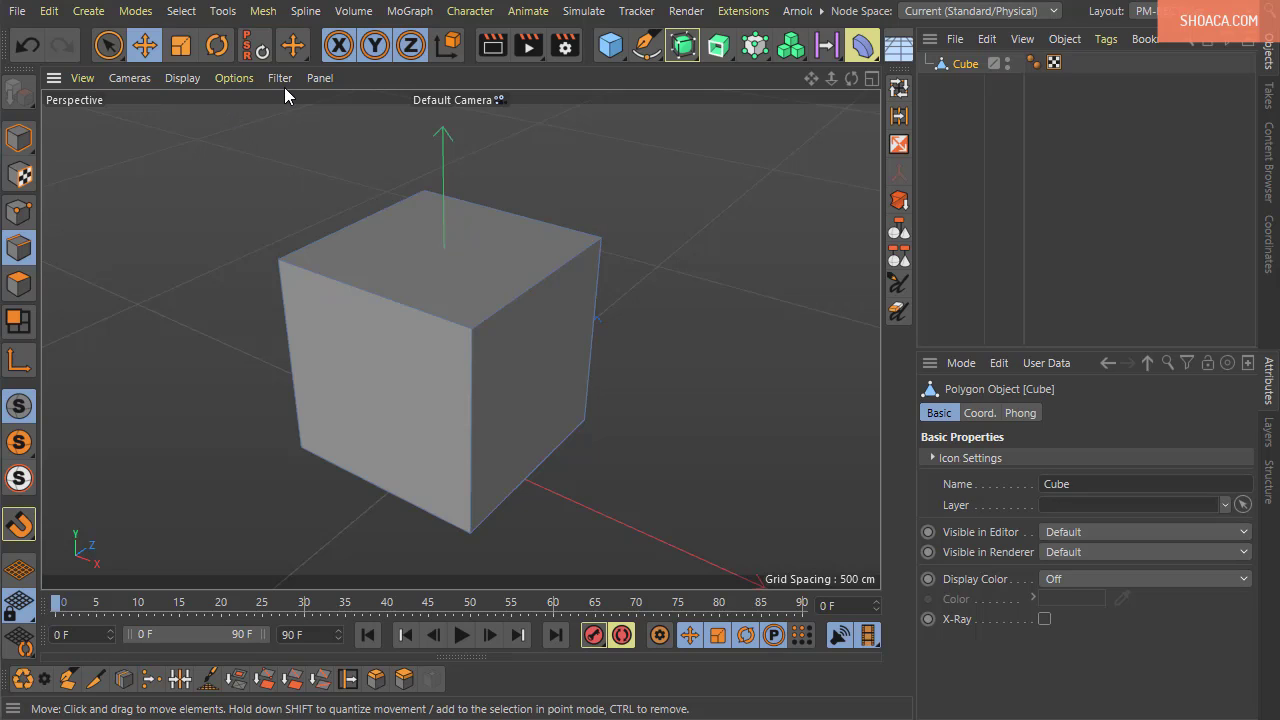
Toggle the viewport's Axis display filter and check the cube in Model mode
click(280, 78)
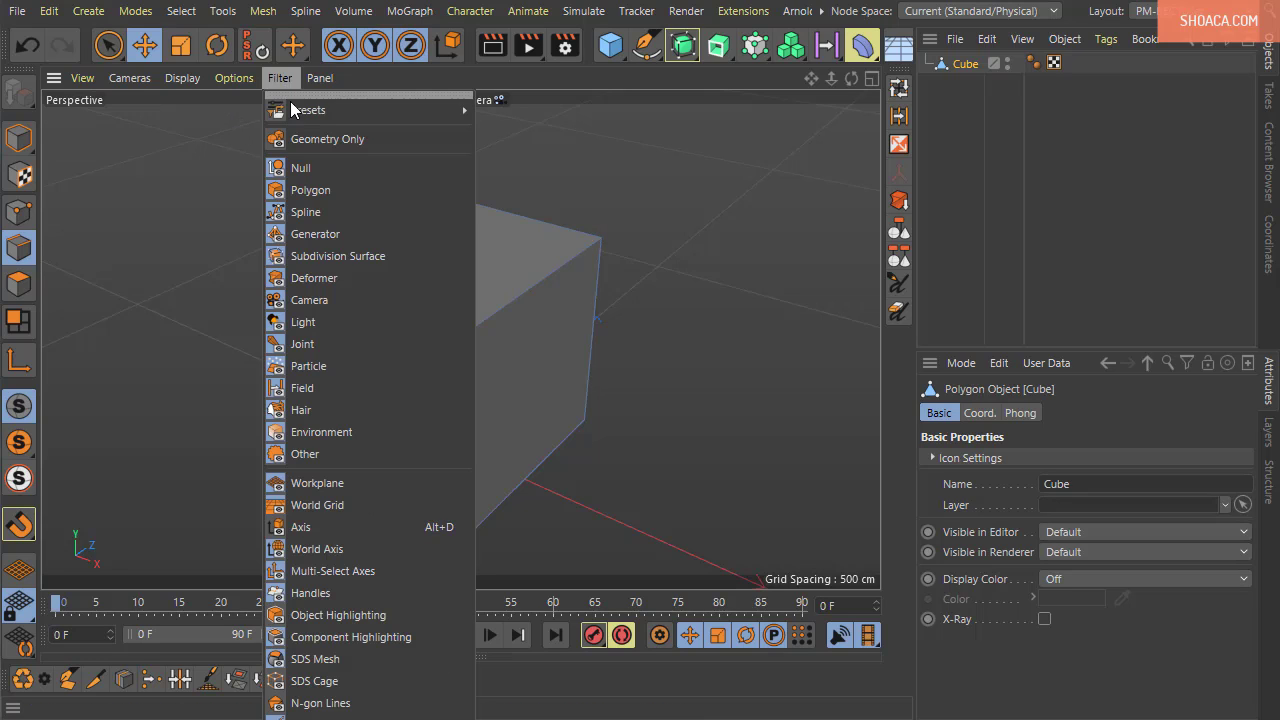
click(400, 528)
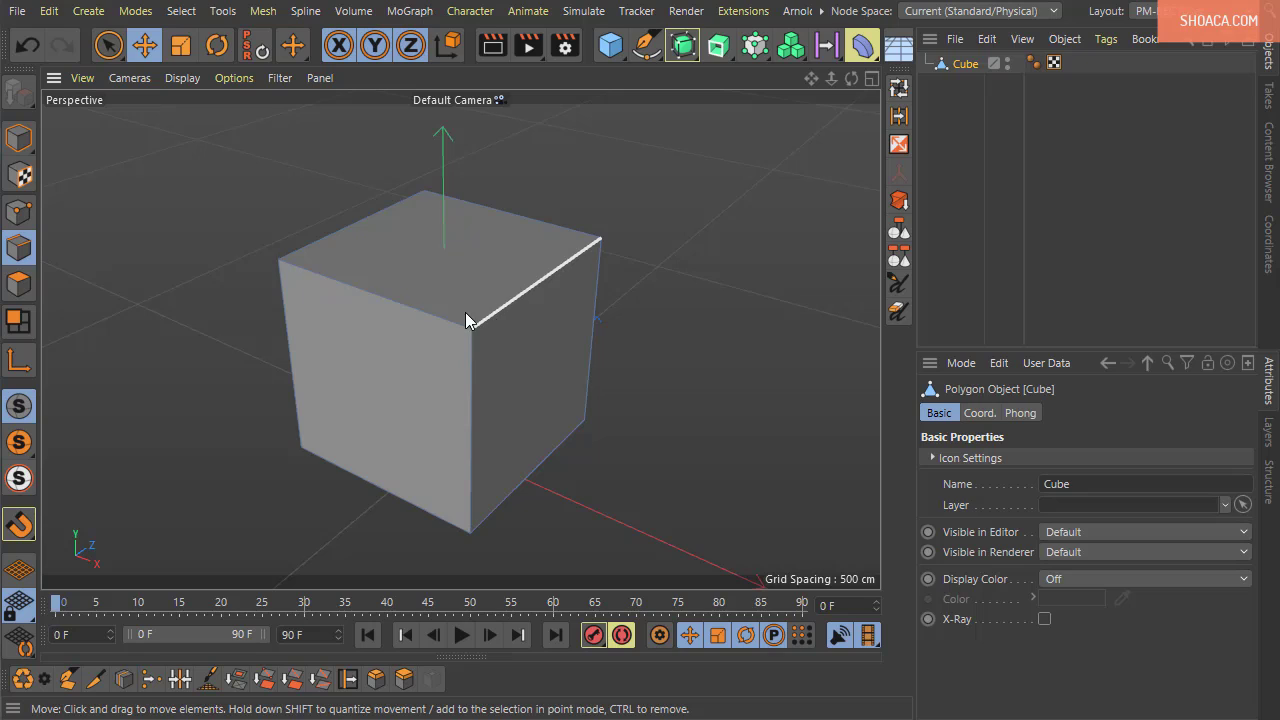
click(18, 137)
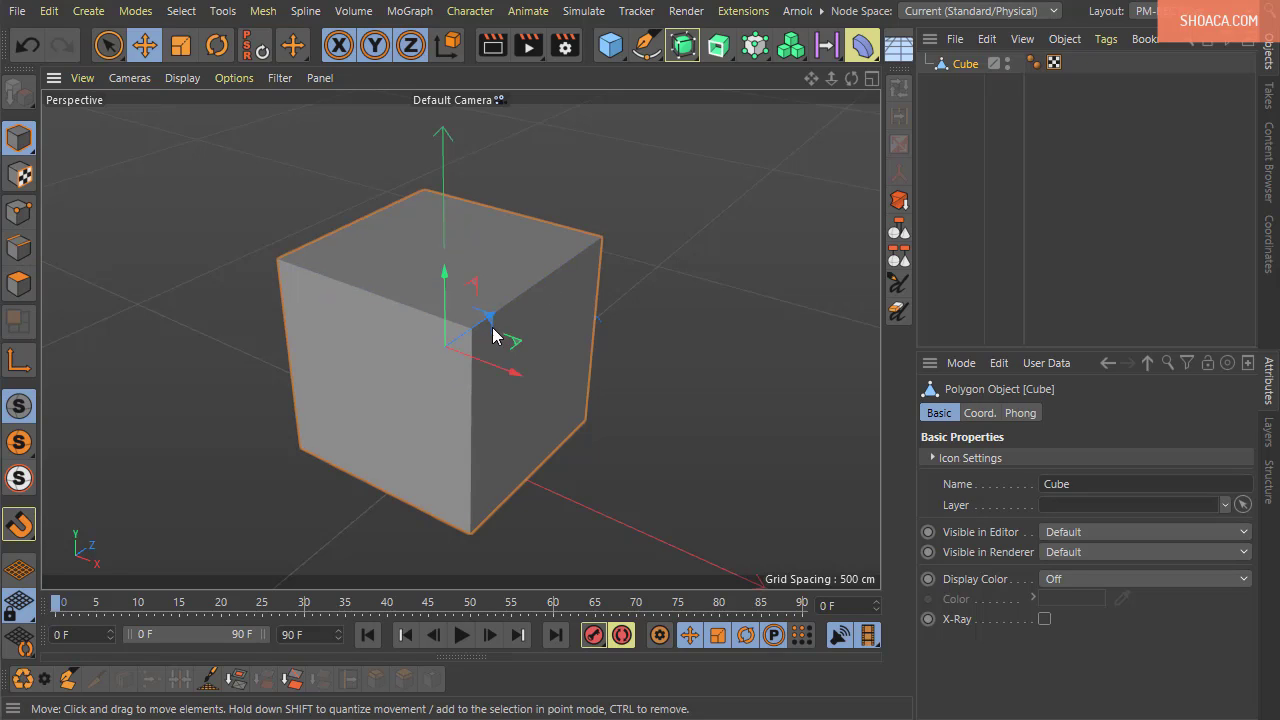
Select the cube's top edge along its right side in Edge mode and hide the transform axis display
click(24, 250)
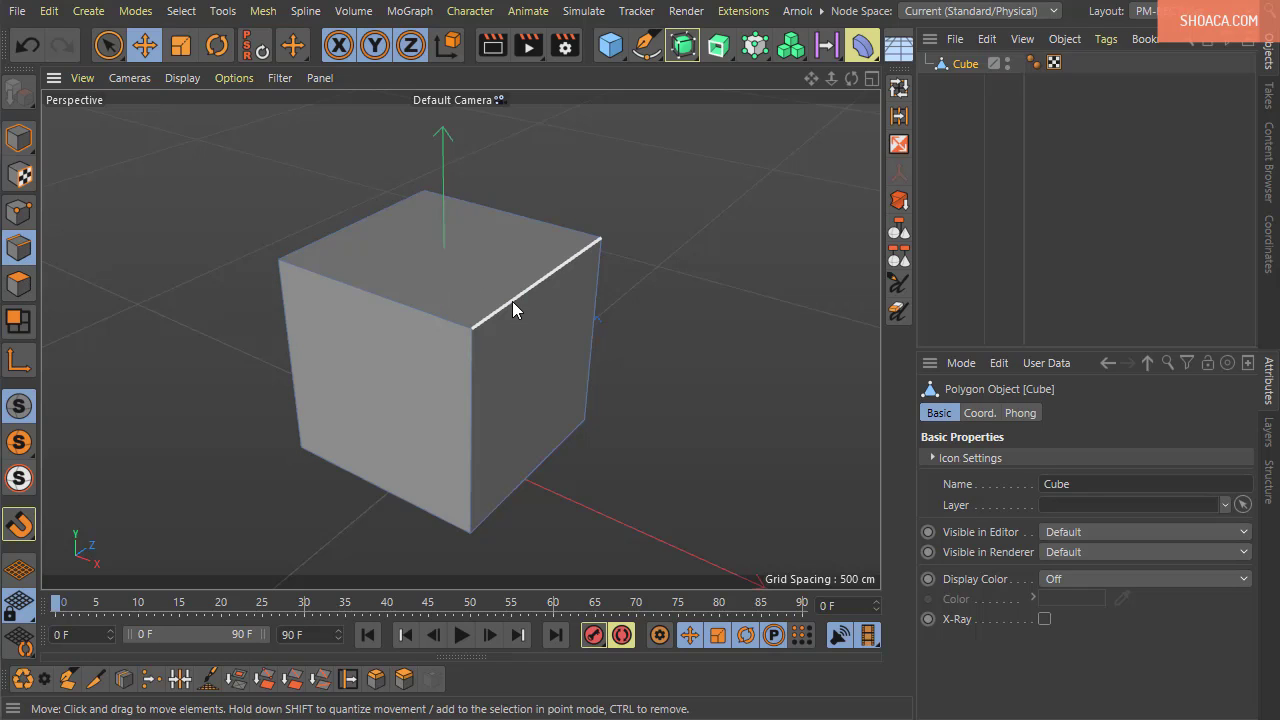
click(512, 301)
alt+drag(575, 270, 603, 317)
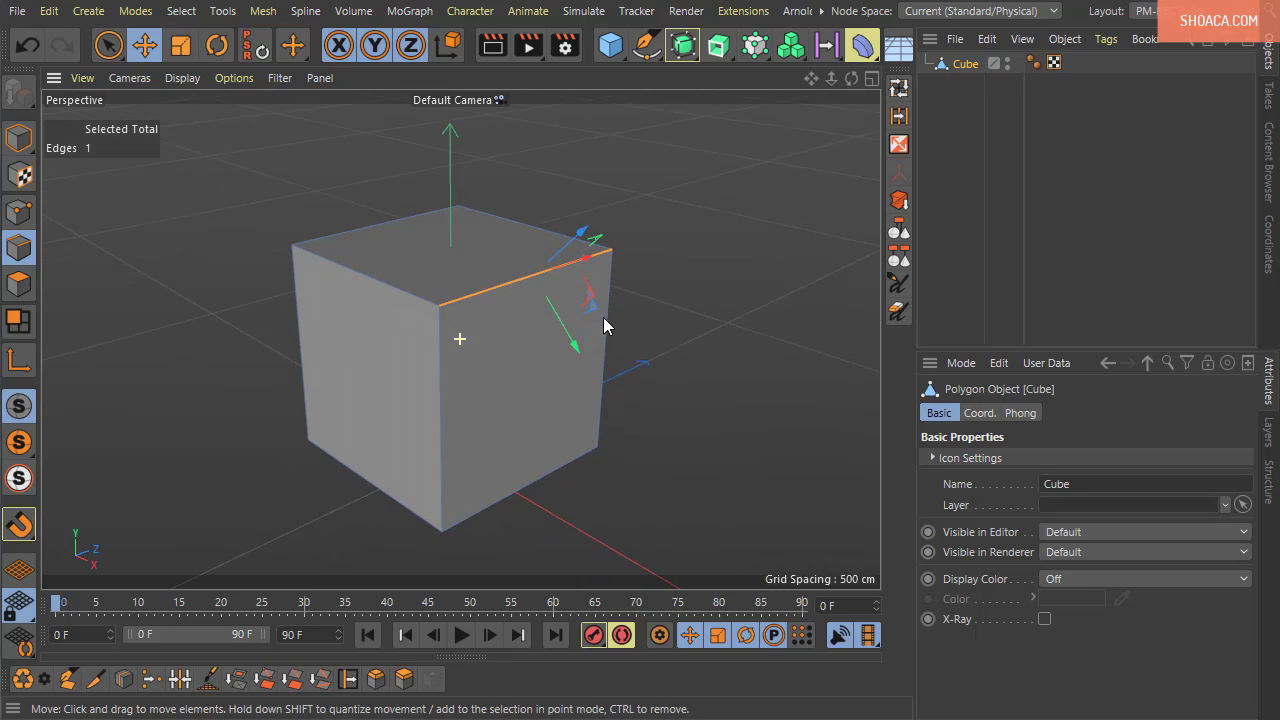
alt+drag(581, 378, 566, 326)
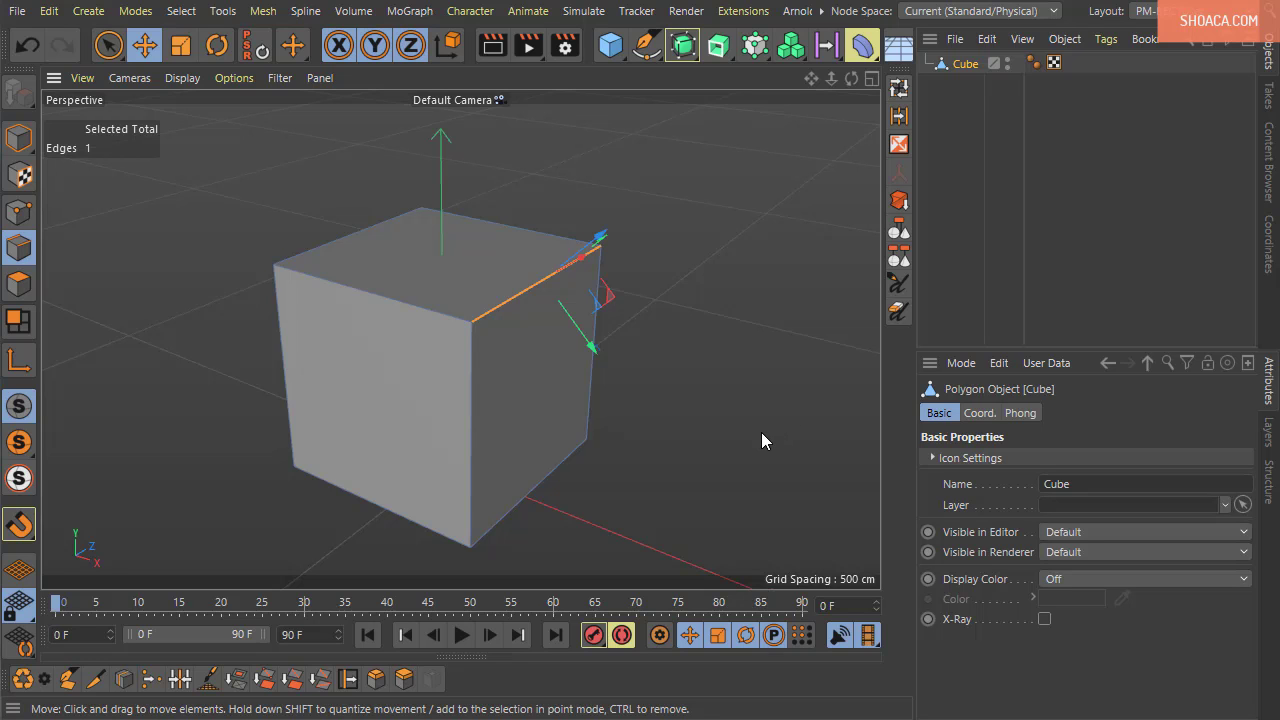
alt+drag(761, 432, 692, 435)
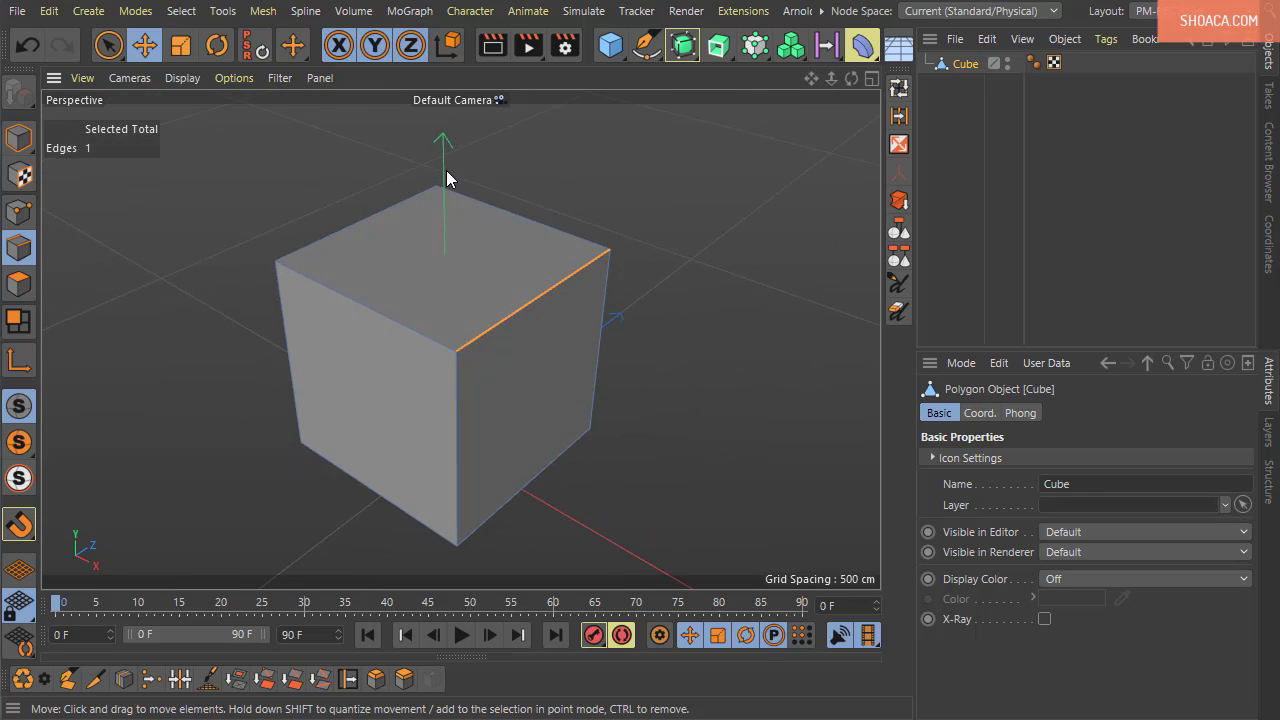
mouse_move(595, 410)
alt+mouse_down()
mouse_move(657, 323)
mouse_move(594, 223)
mouse_move(590, 420)
mouse_move(571, 277)
mouse_move(598, 385)
alt+mouse_up()
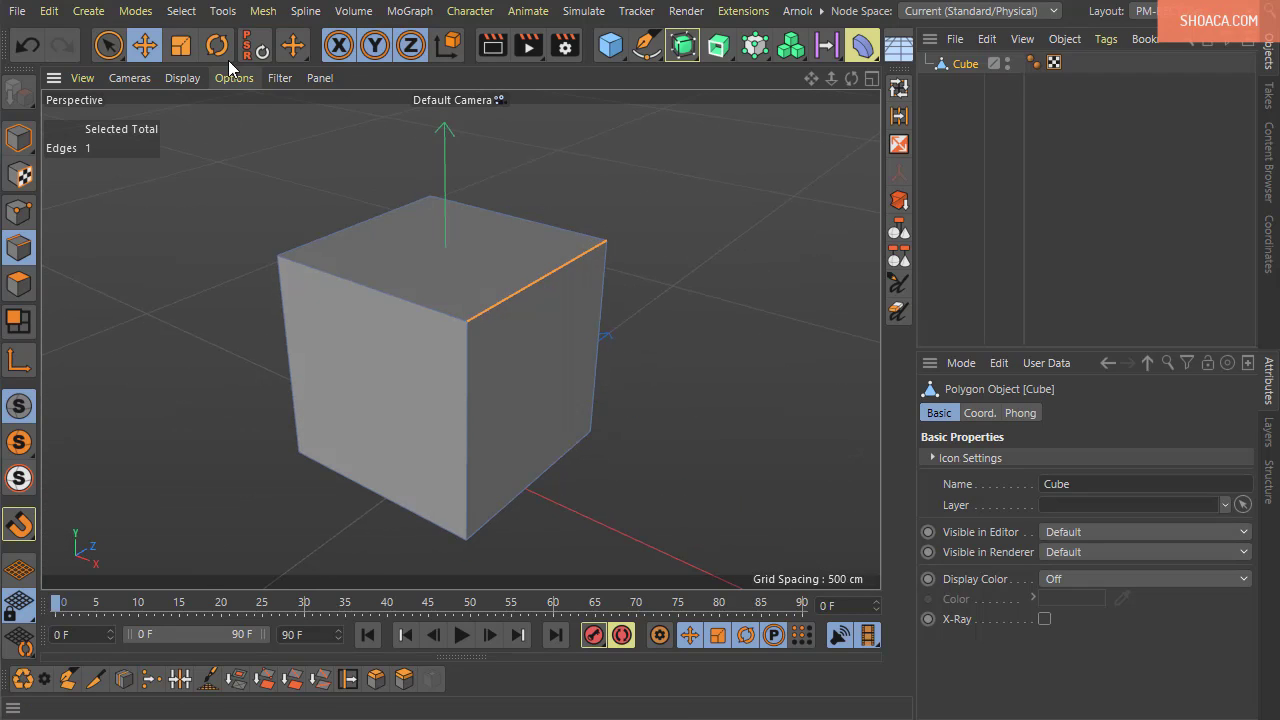
Turn off the World Axis display in the viewport filter
click(280, 78)
click(364, 550)
alt+drag(364, 553, 528, 498)
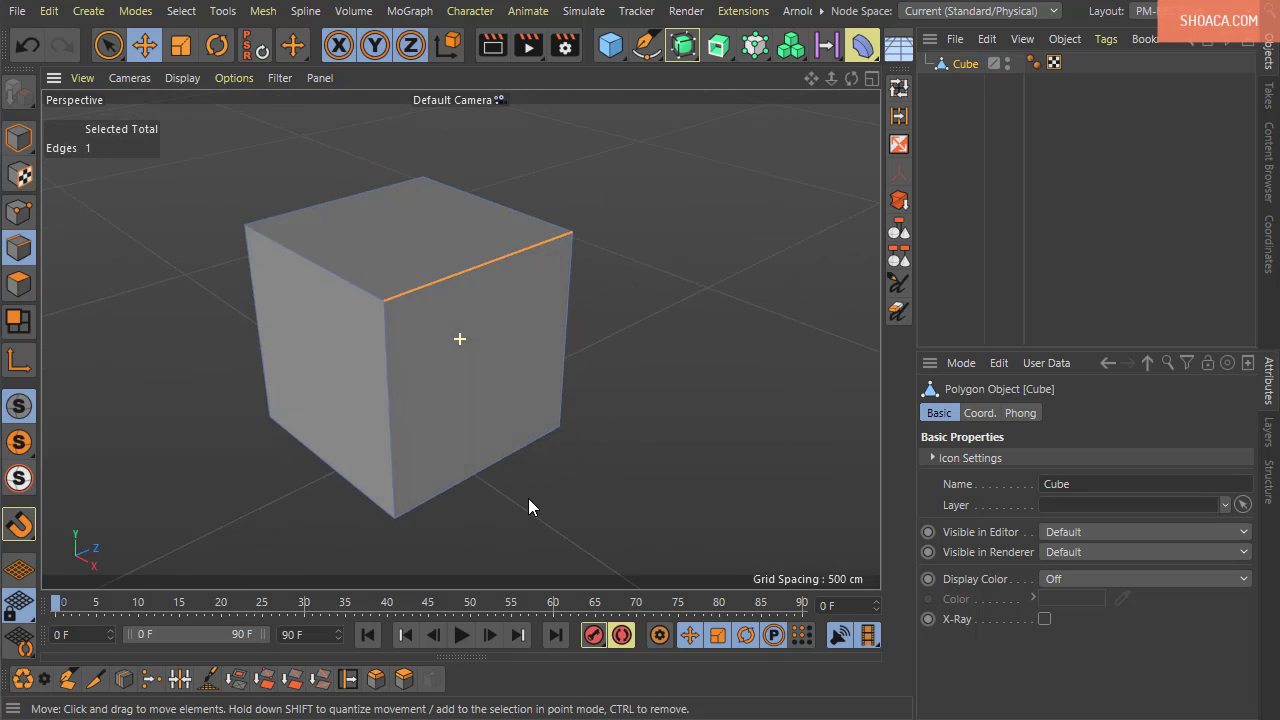
Examine the cube and the workplane grid from near, far, above and below
scroll(528, 498, down, 6)
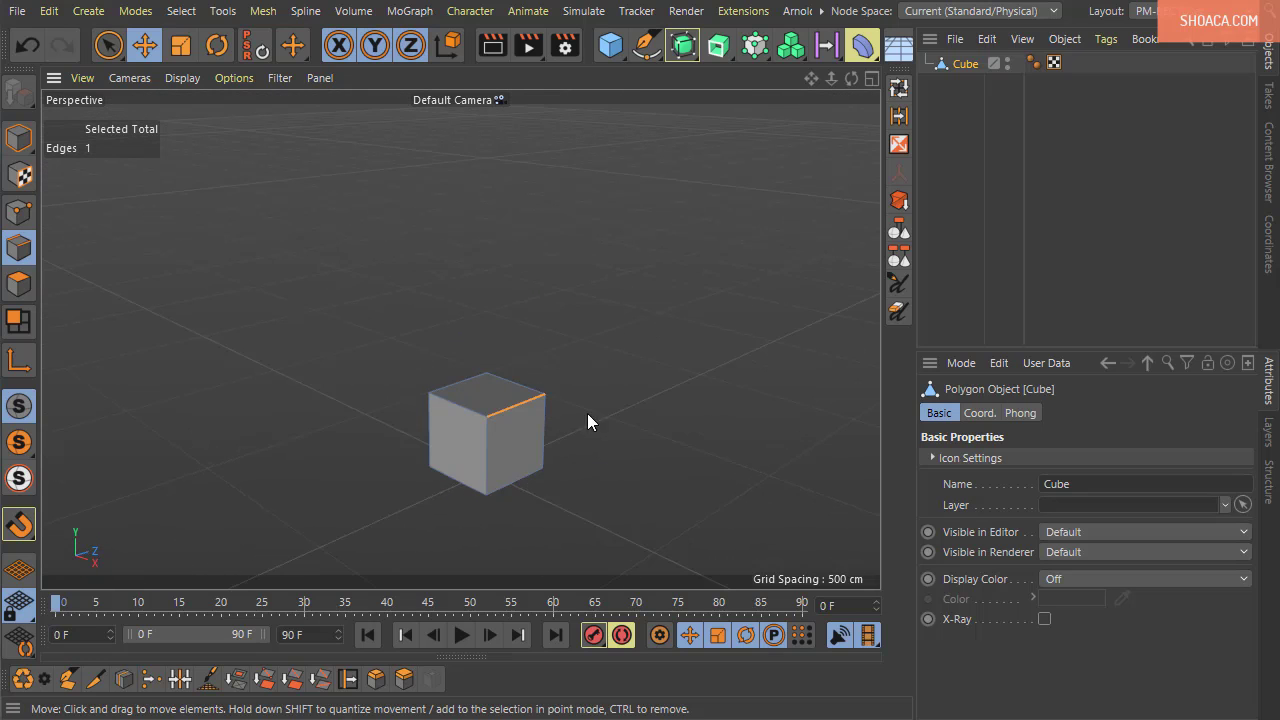
scroll(587, 435, up, 6)
alt+drag(563, 451, 533, 507)
alt+middle_drag(500, 511, 502, 449)
scroll(393, 399, up, 2)
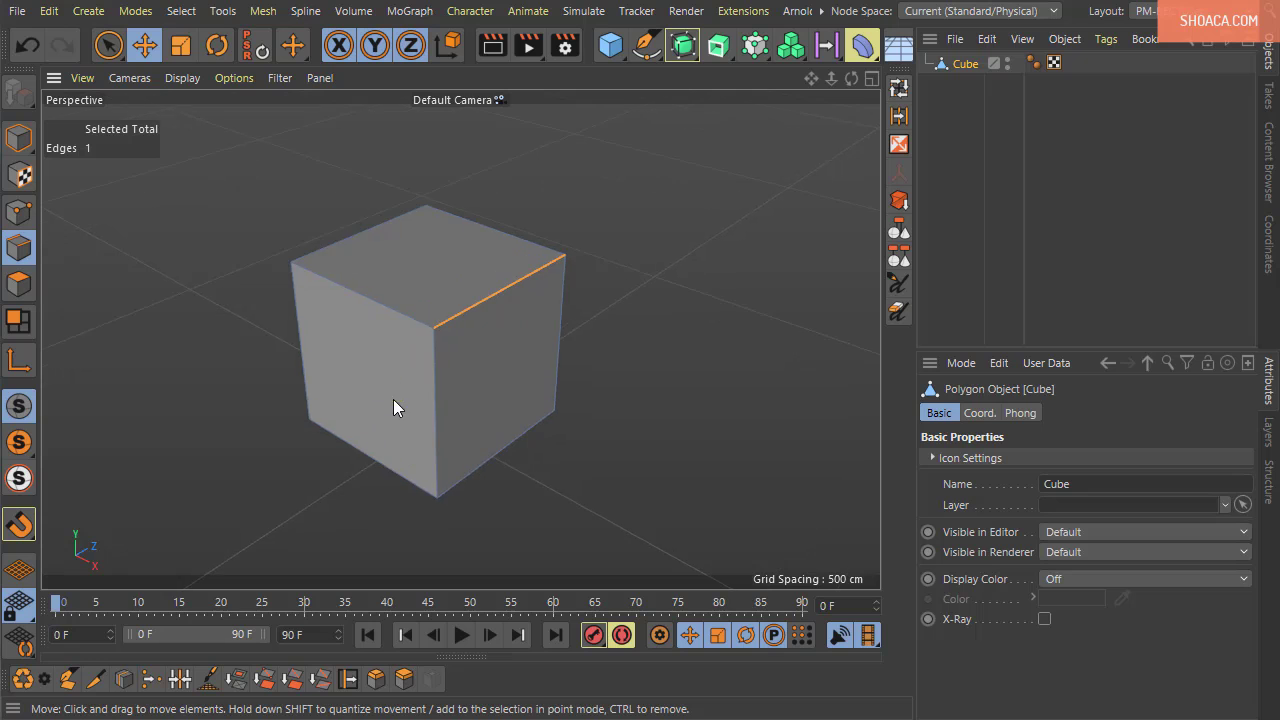
alt+drag(393, 408, 551, 535)
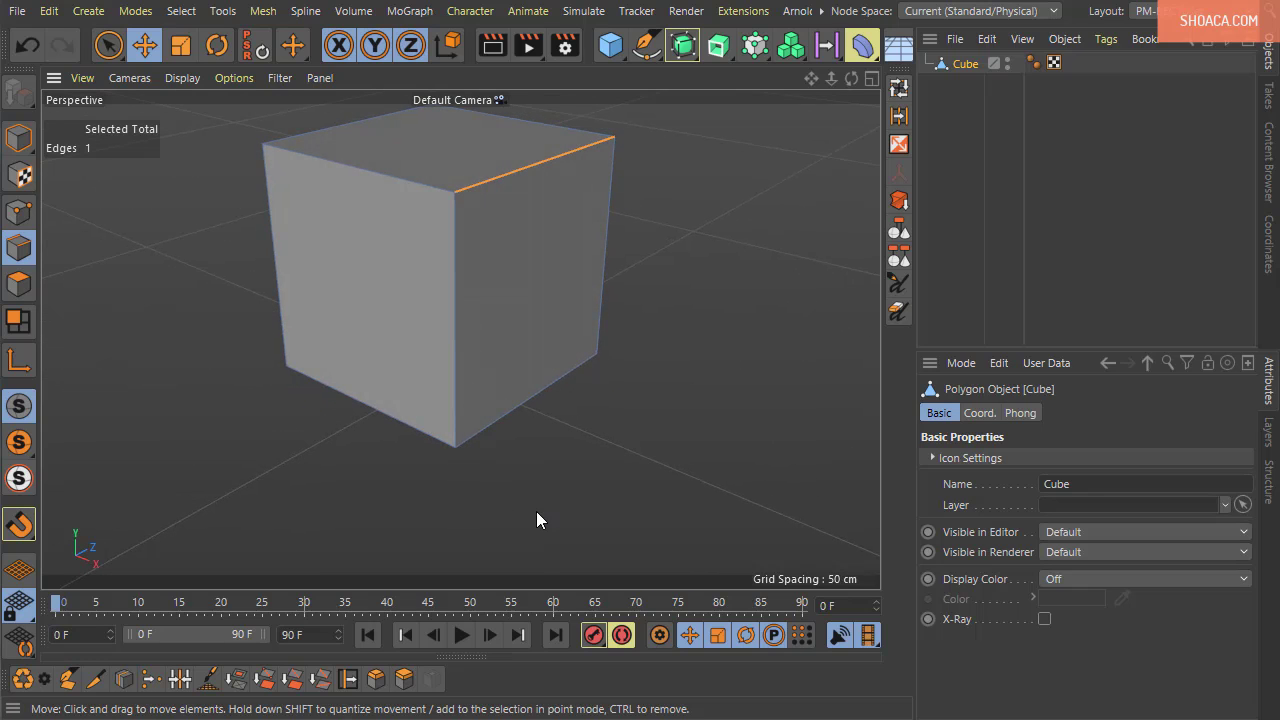
alt+drag(536, 511, 519, 360)
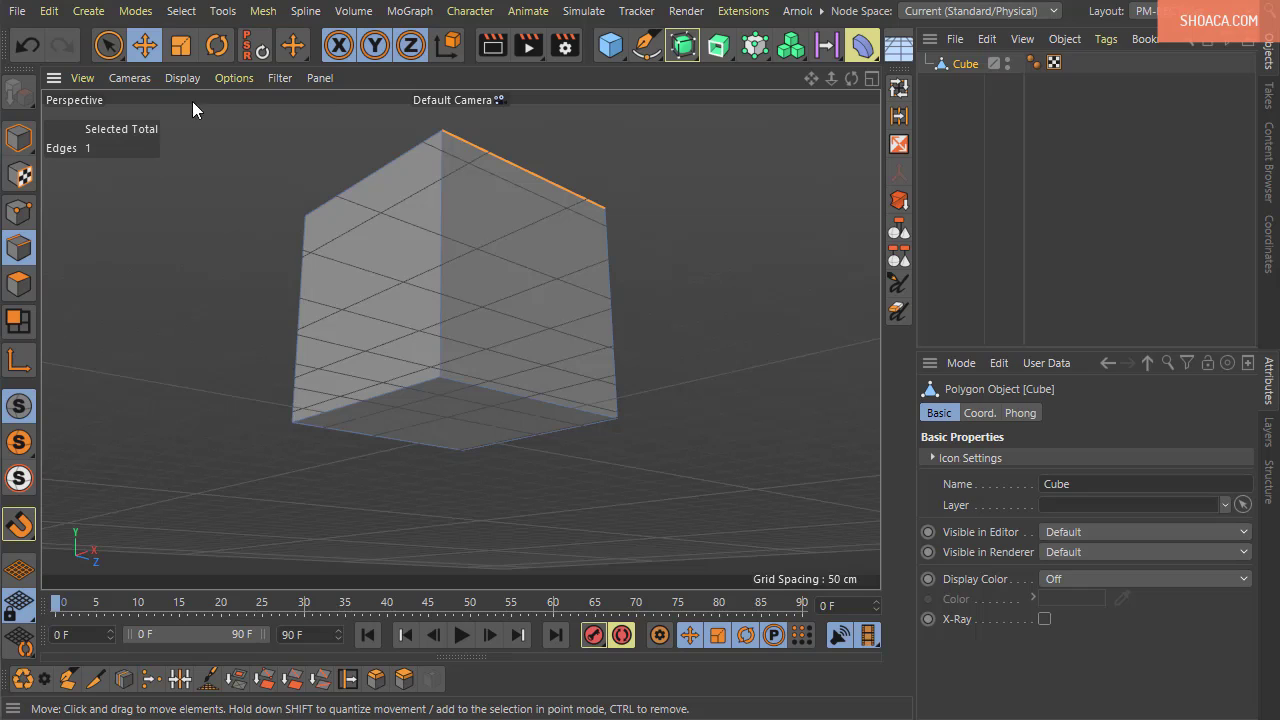
alt+drag(489, 294, 400, 380)
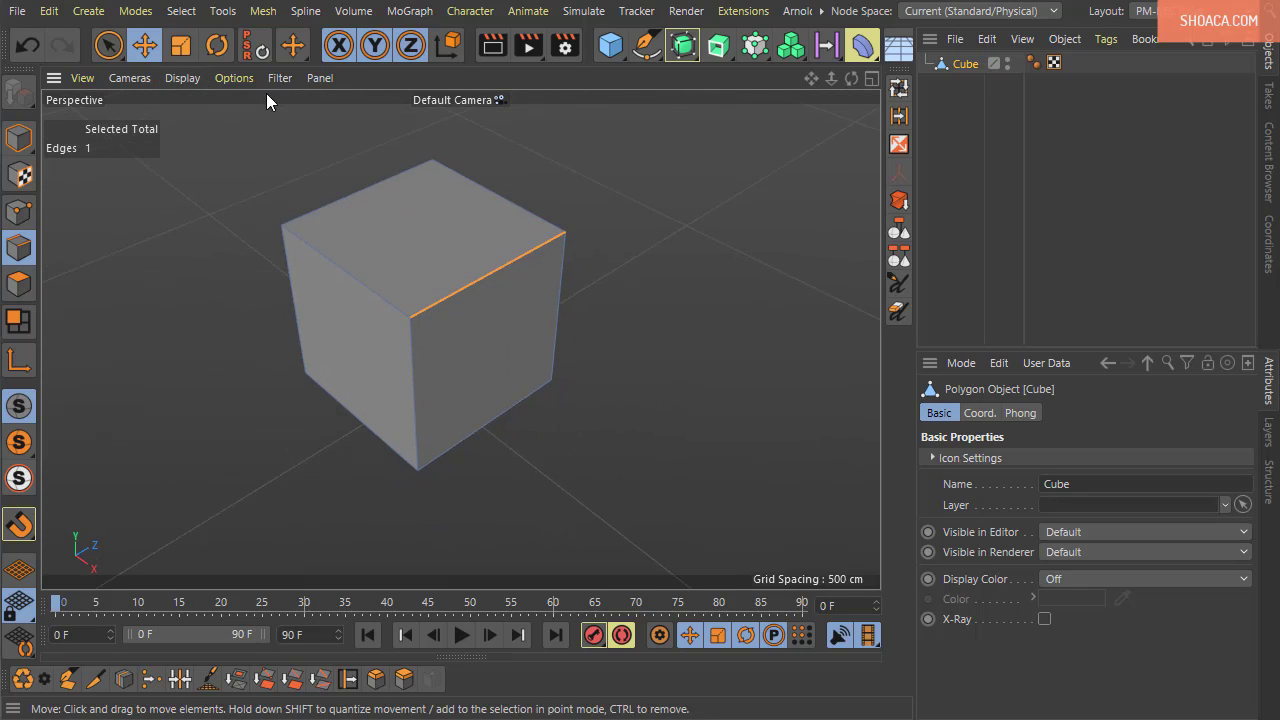
Turn off the Workplane display in the viewport filter to hide the grid
click(280, 78)
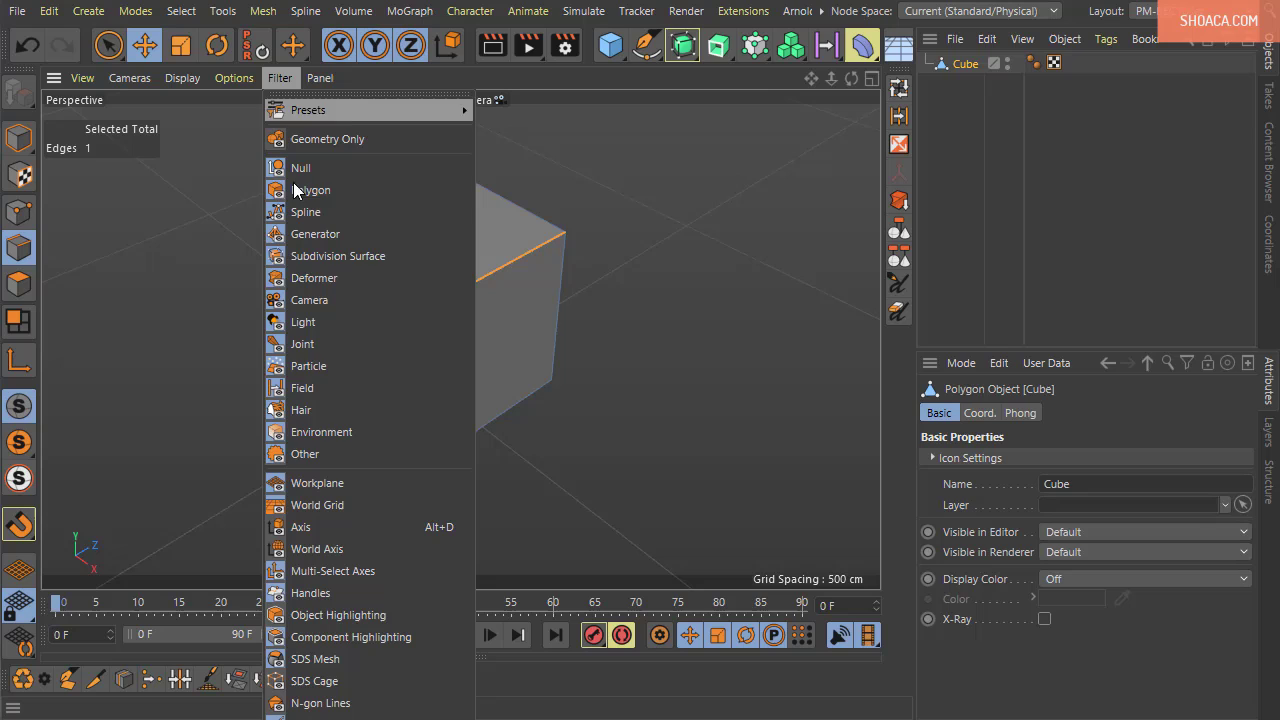
click(361, 482)
alt+drag(542, 404, 497, 229)
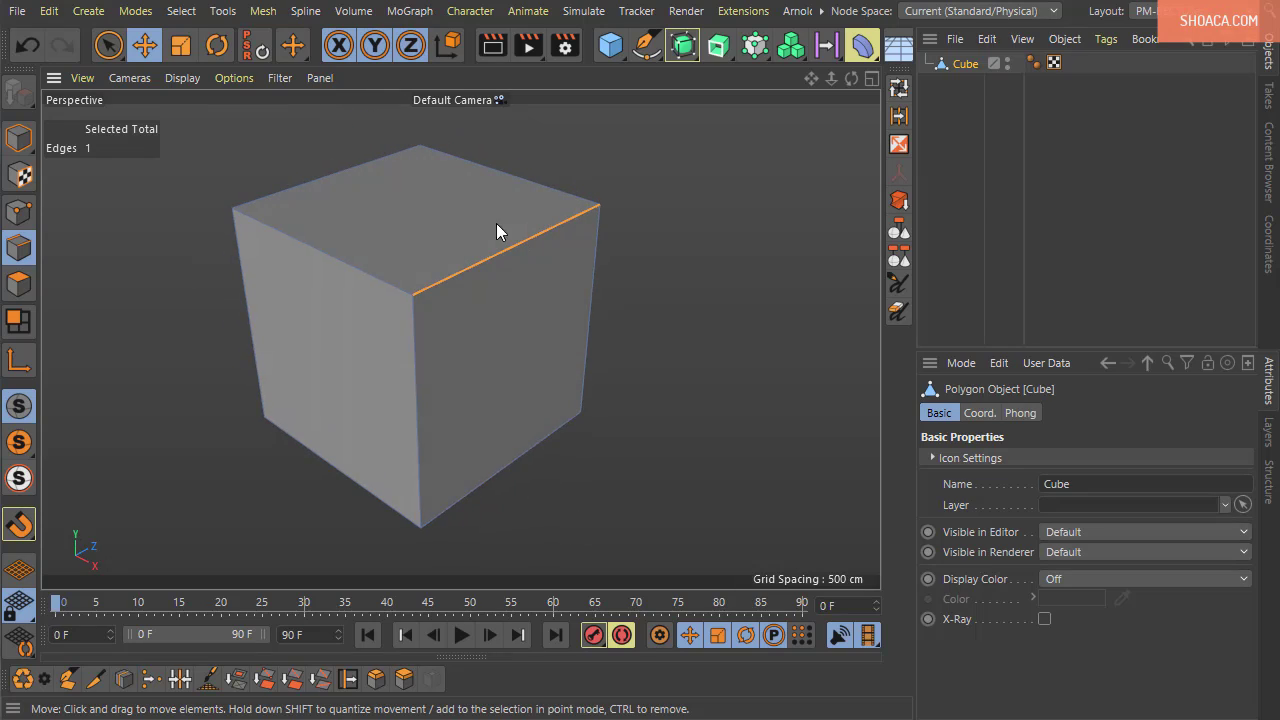
Enable the Geometry Only viewport filter and disable it again
click(275, 78)
click(321, 149)
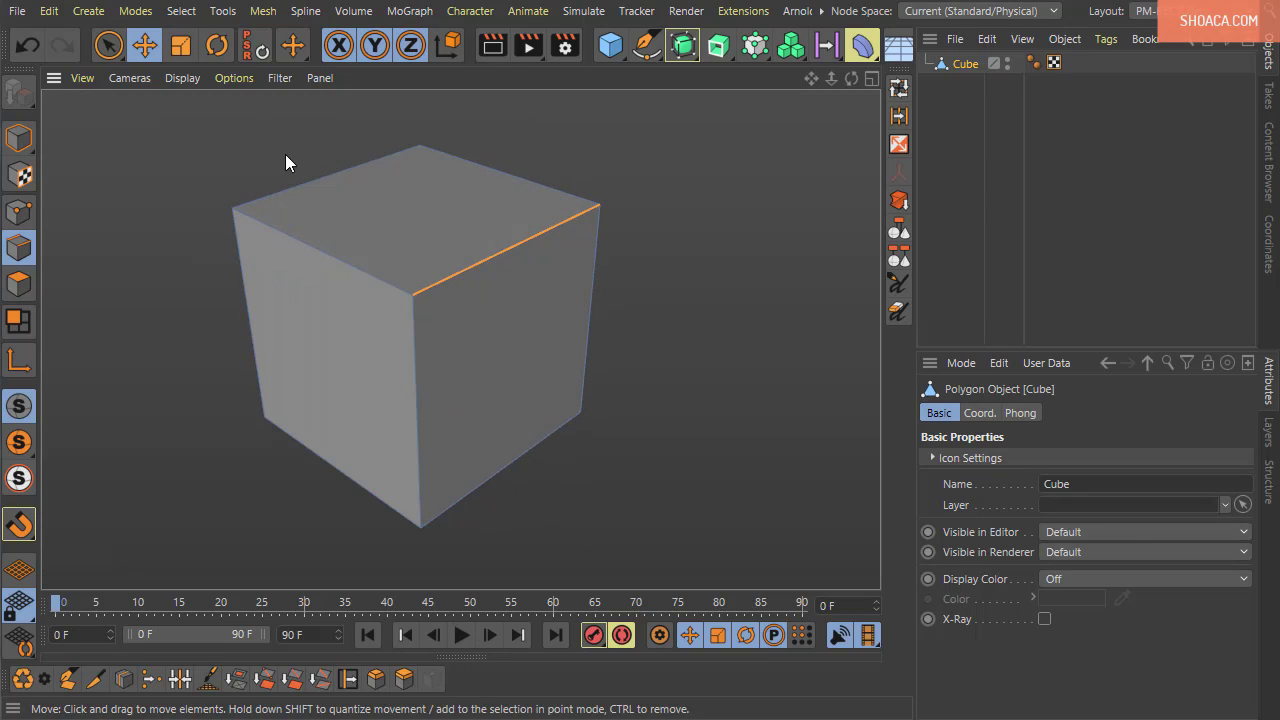
click(278, 78)
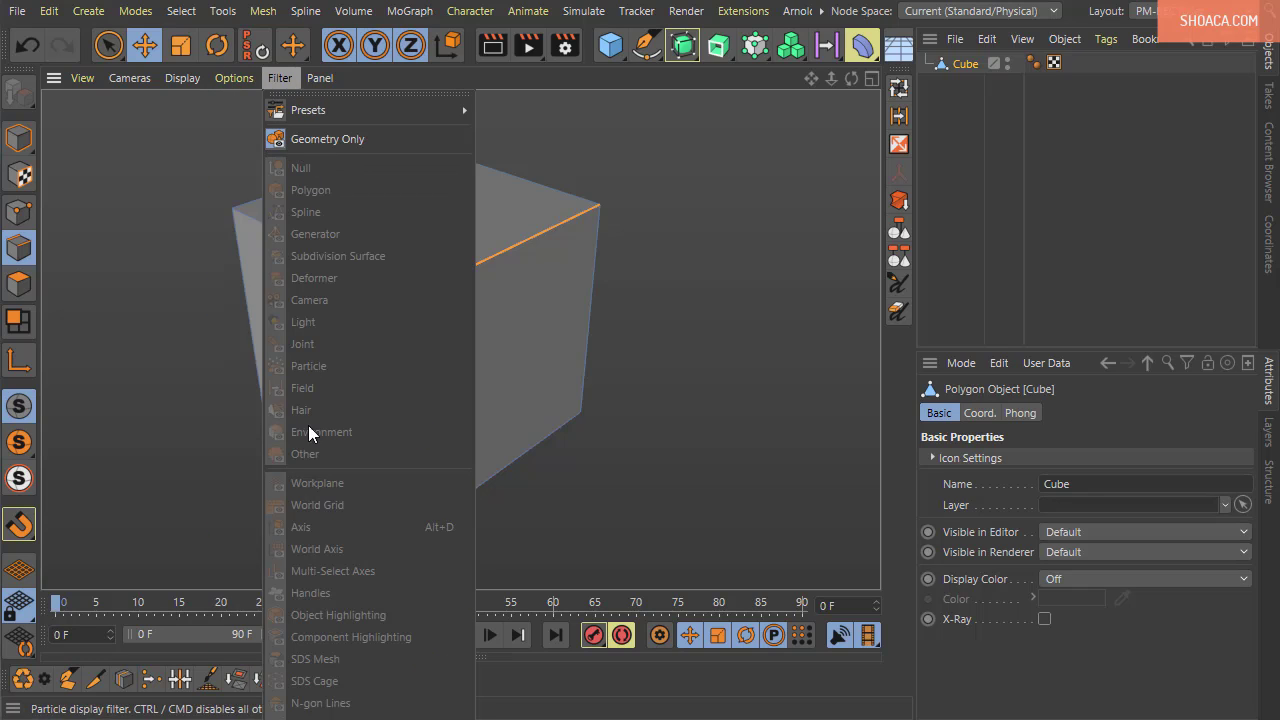
click(304, 91)
click(307, 86)
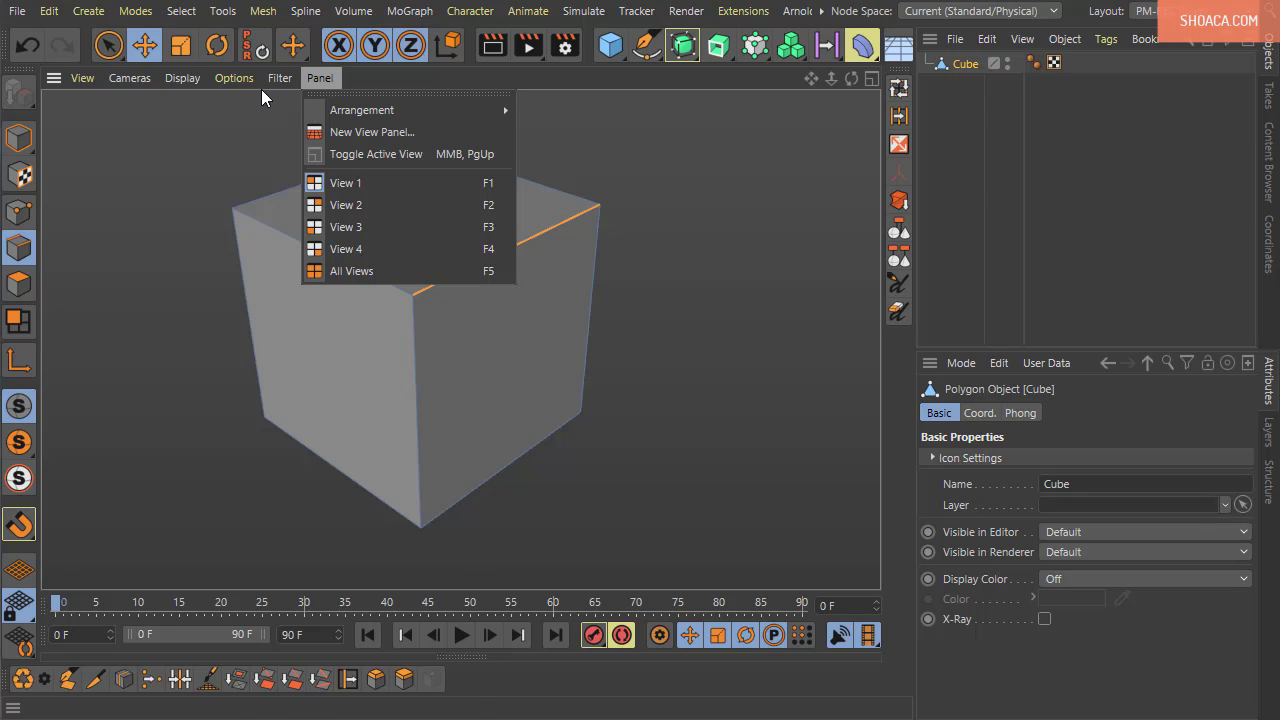
mouse_move(271, 88)
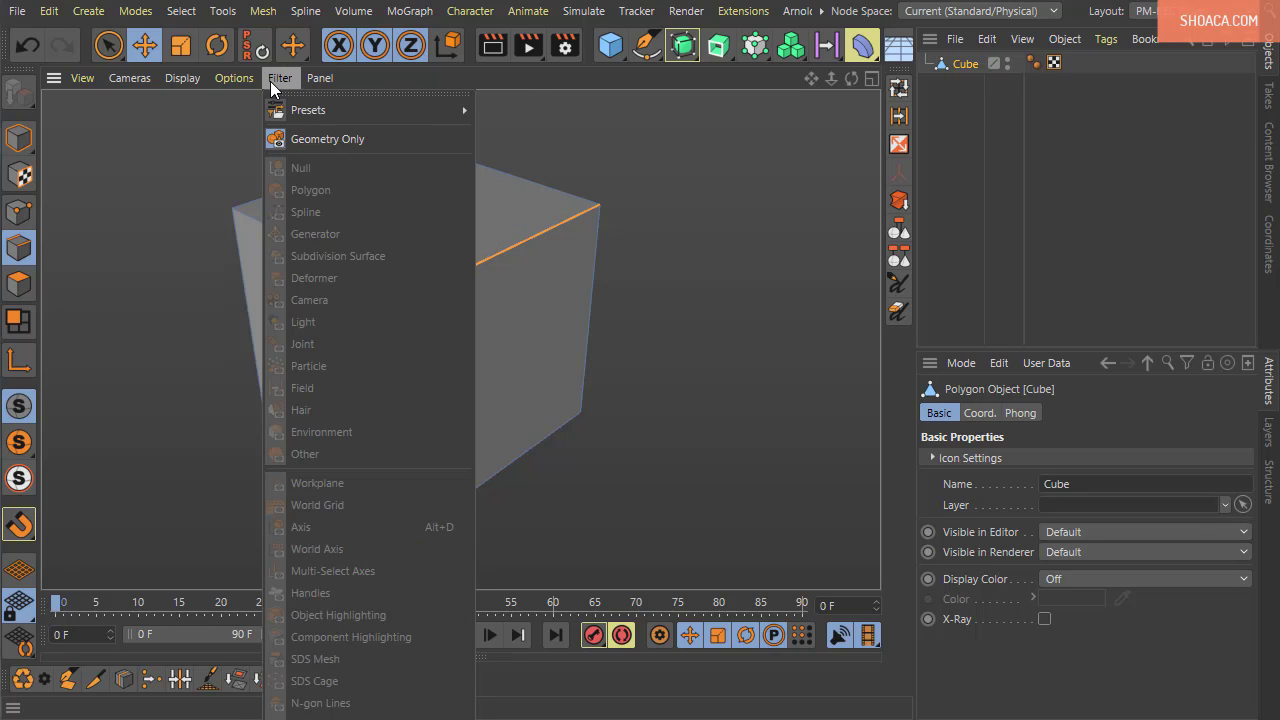
click(322, 141)
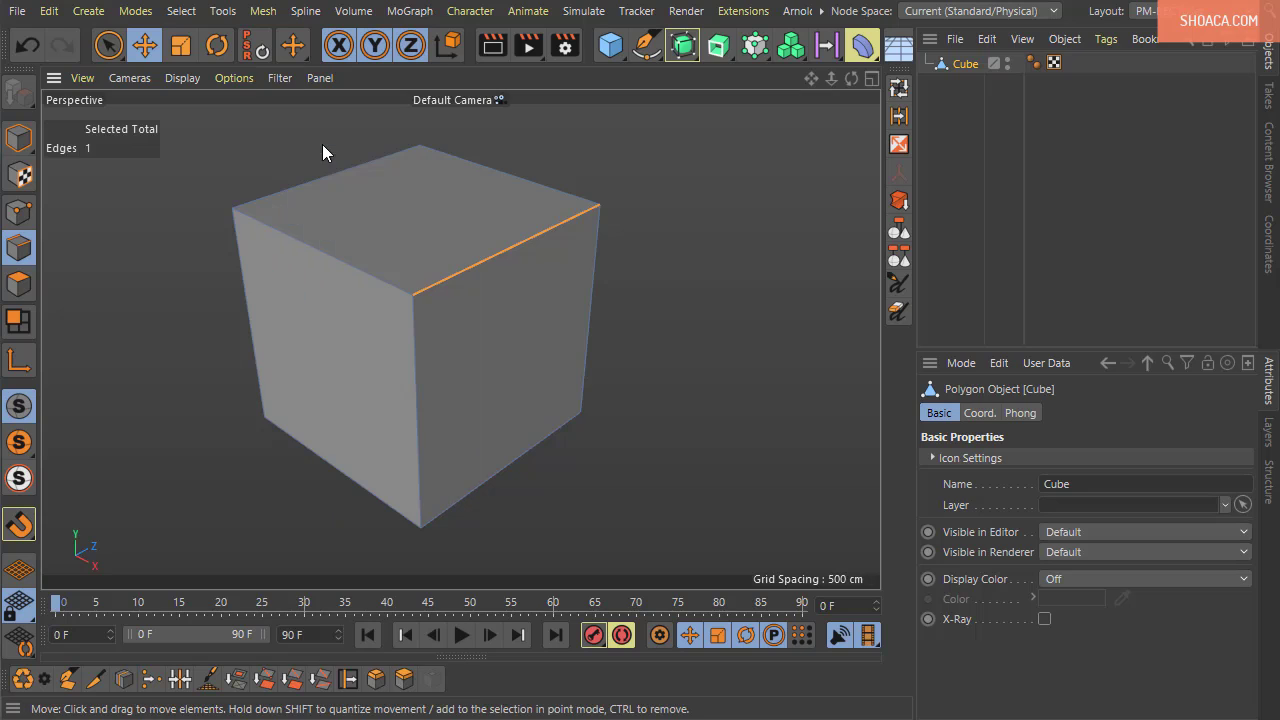
Activate the Bevel tool with the cube's top edge still selected
alt+drag(417, 404, 469, 433)
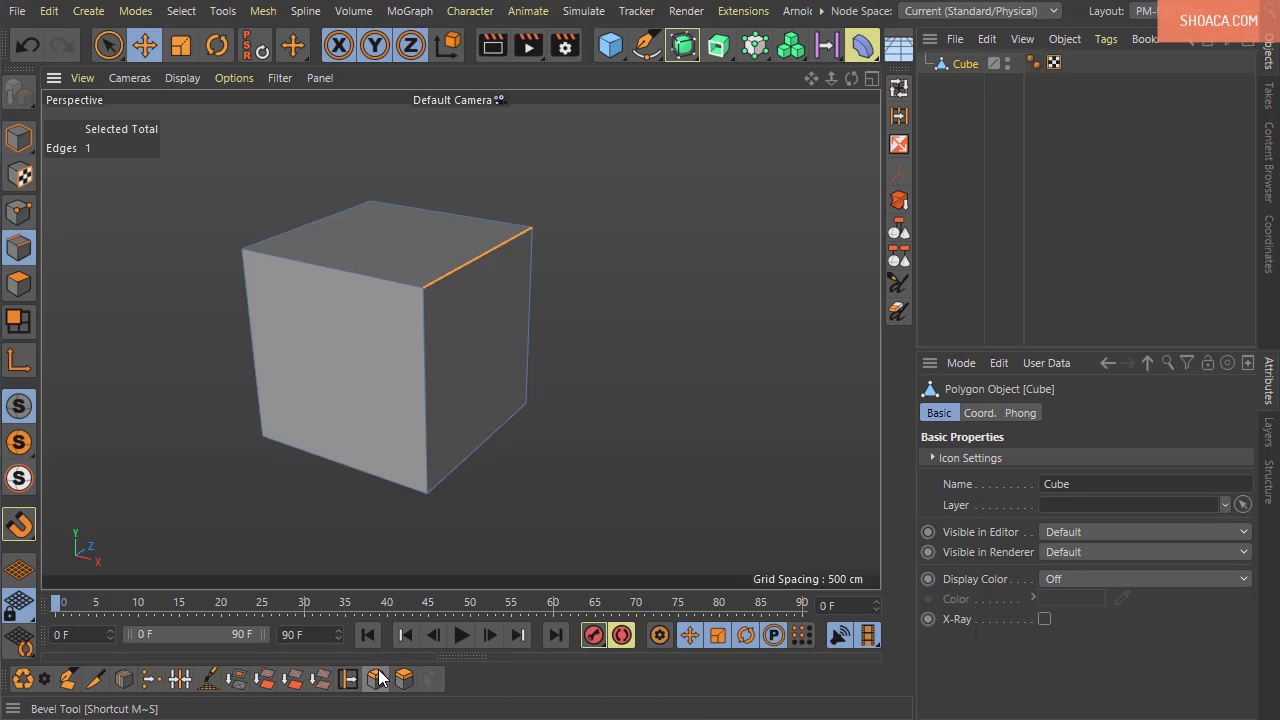
click(264, 12)
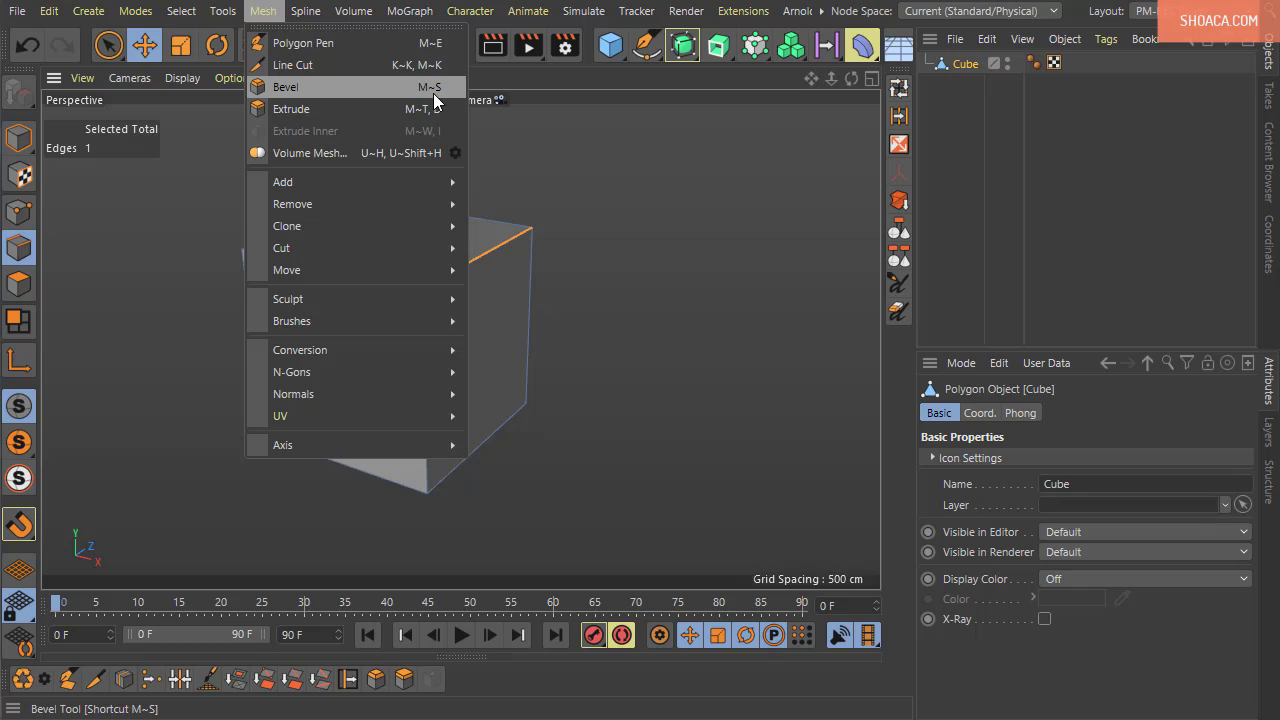
click(592, 350)
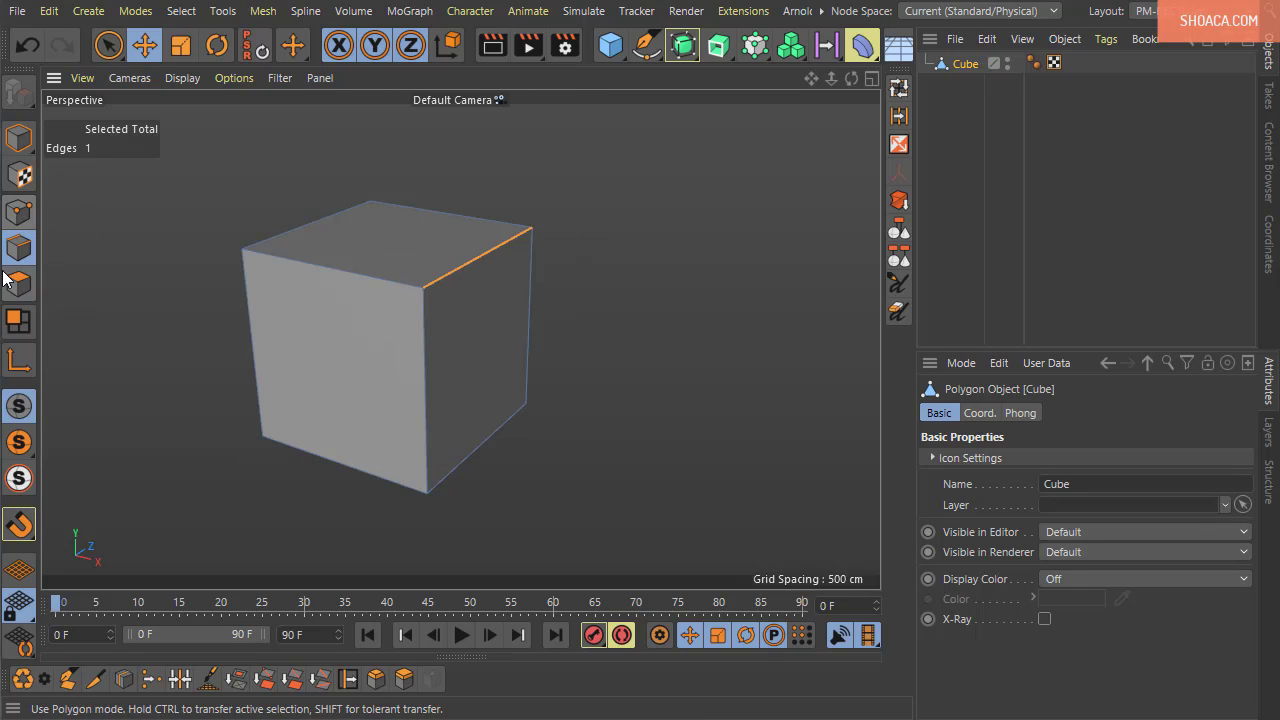
alt+drag(597, 349, 600, 407)
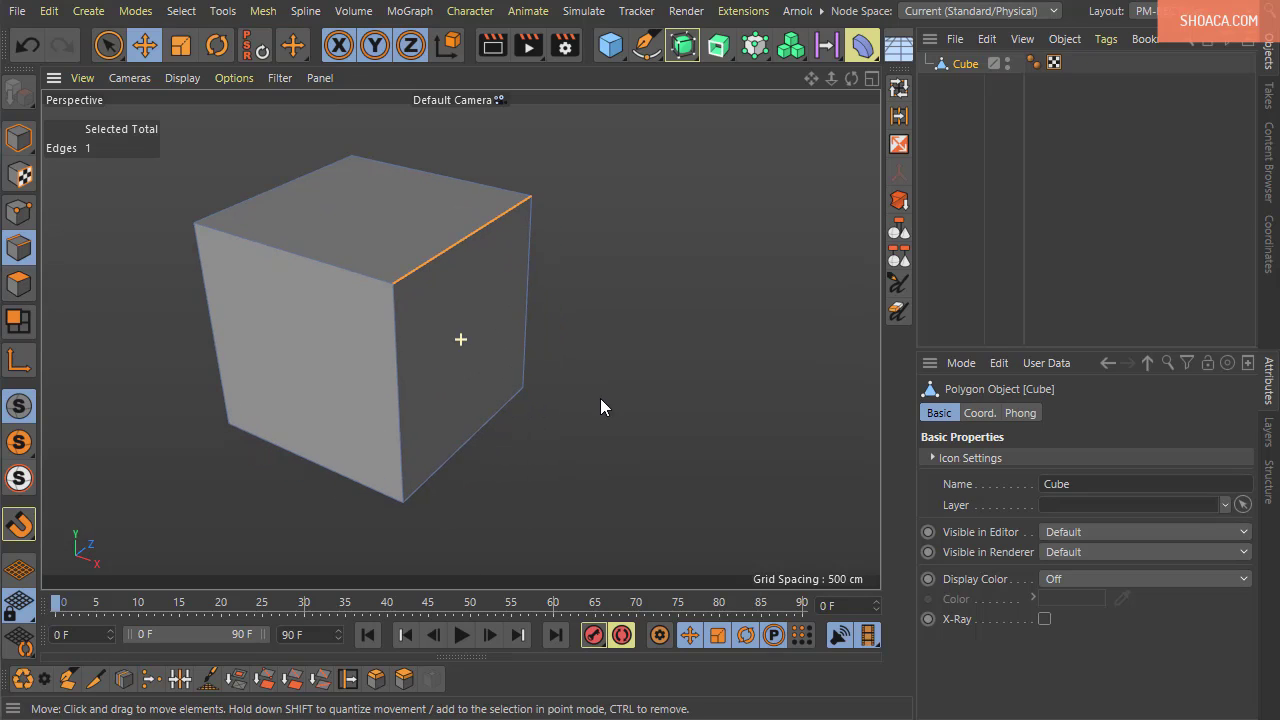
click(380, 684)
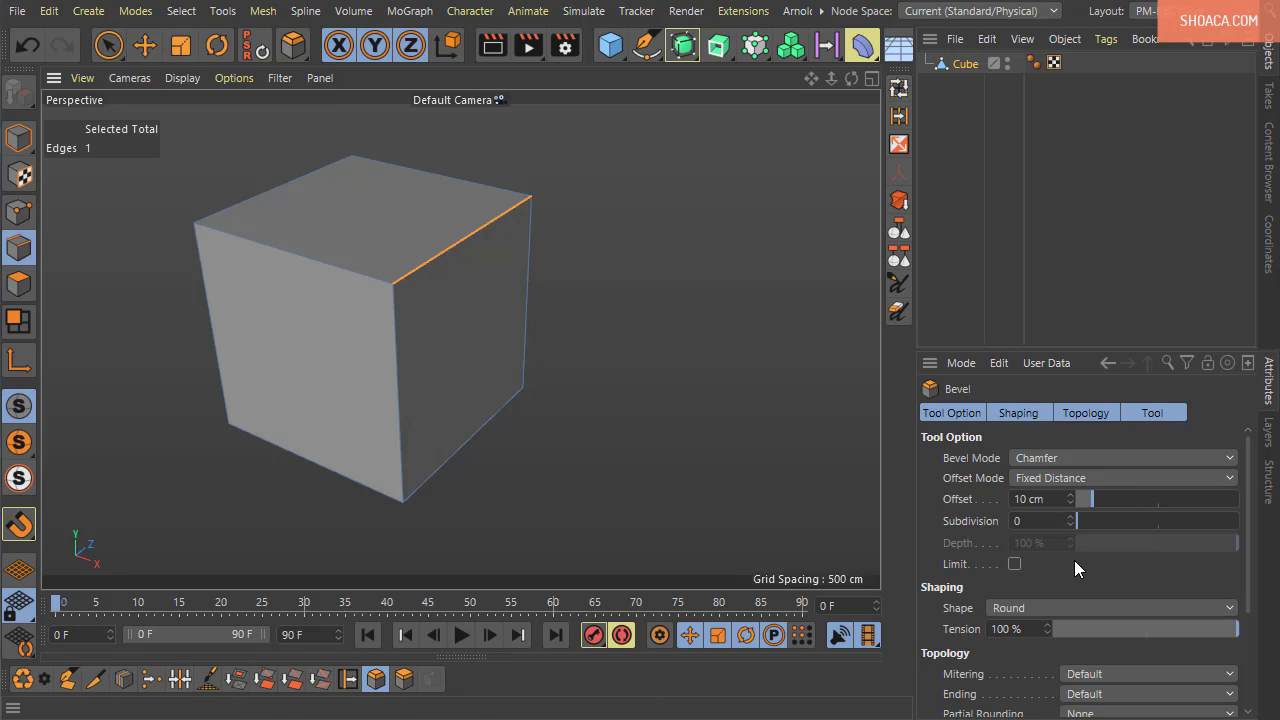
Examine the Bevel tool's Tool Option, Shaping, Topology and Tool settings, combining several sections in one display
click(945, 413)
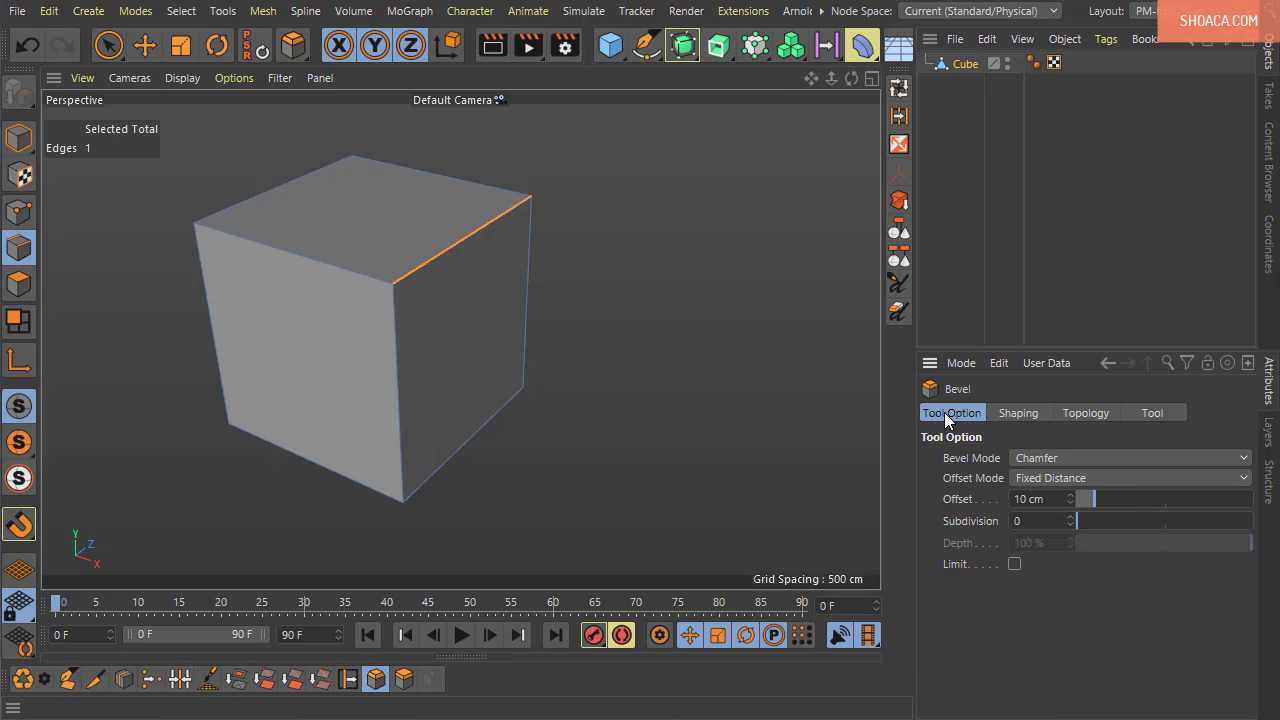
shift+click(1144, 419)
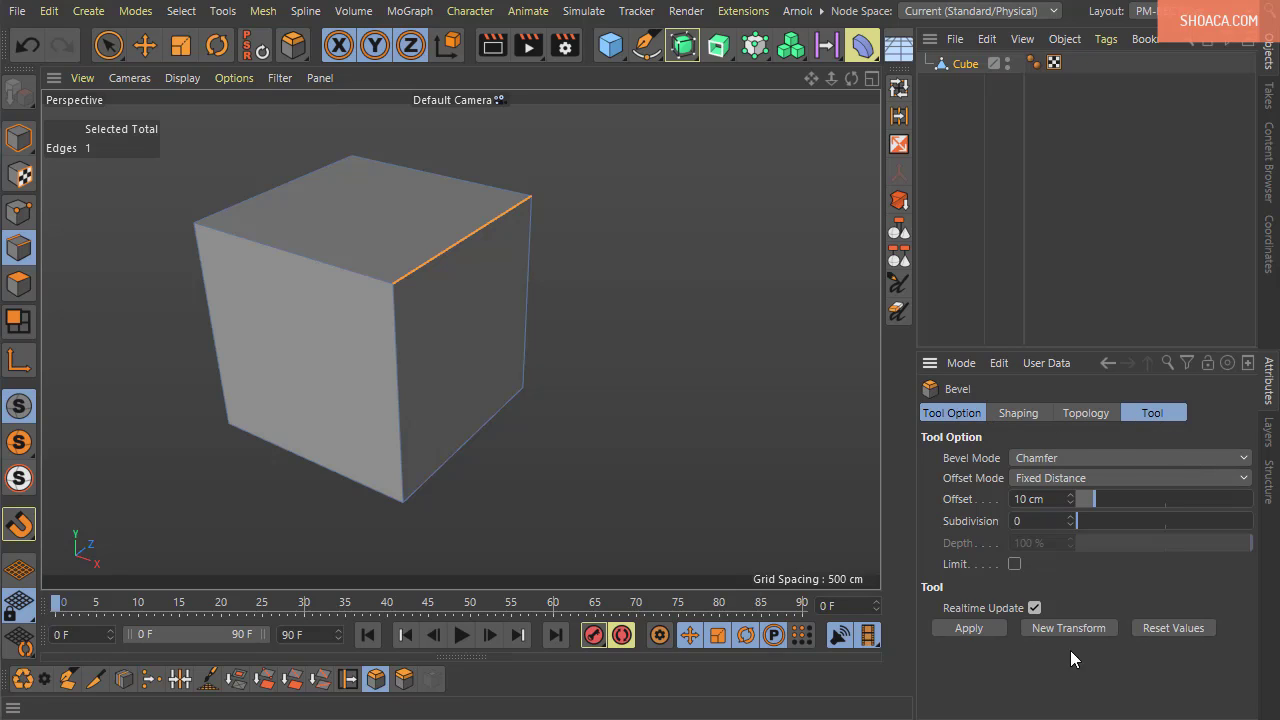
shift+click(1016, 416)
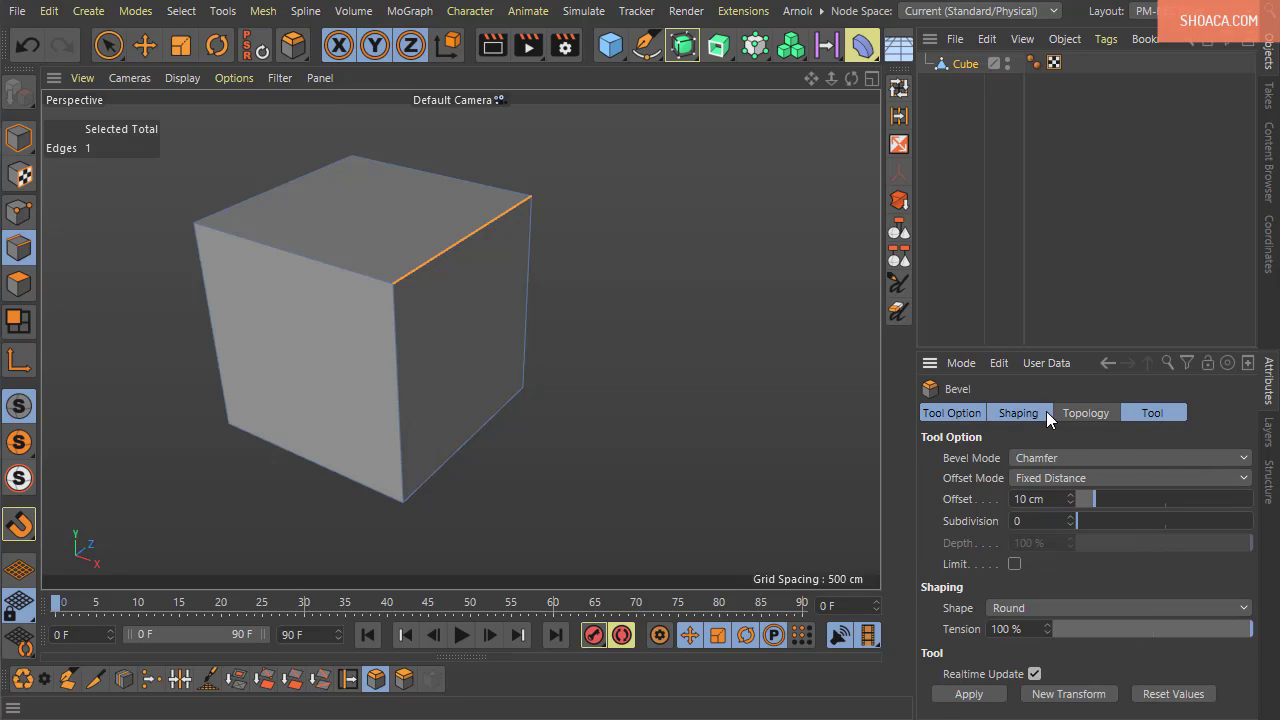
shift+click(1085, 413)
click(1184, 416)
shift+click(1085, 413)
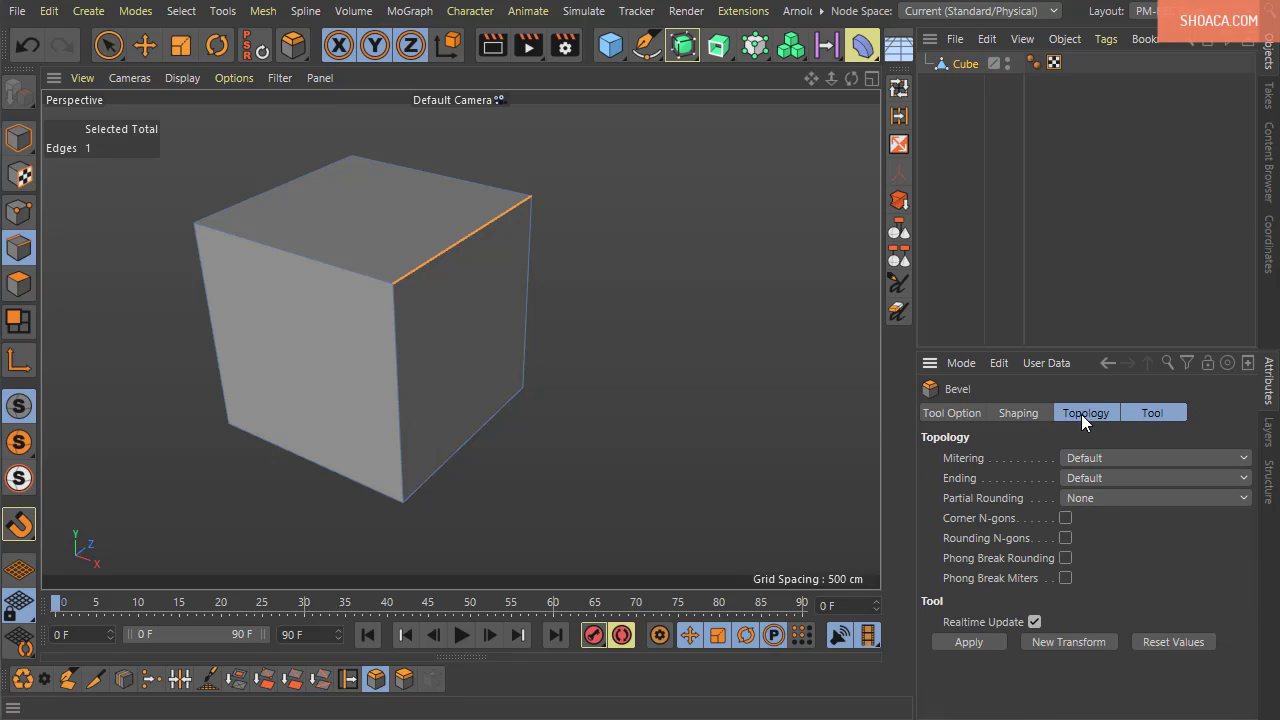
Show all four Bevel setting sections together, and reduce the display to only Tool Option and Tool
shift+click(1018, 413)
shift+click(951, 413)
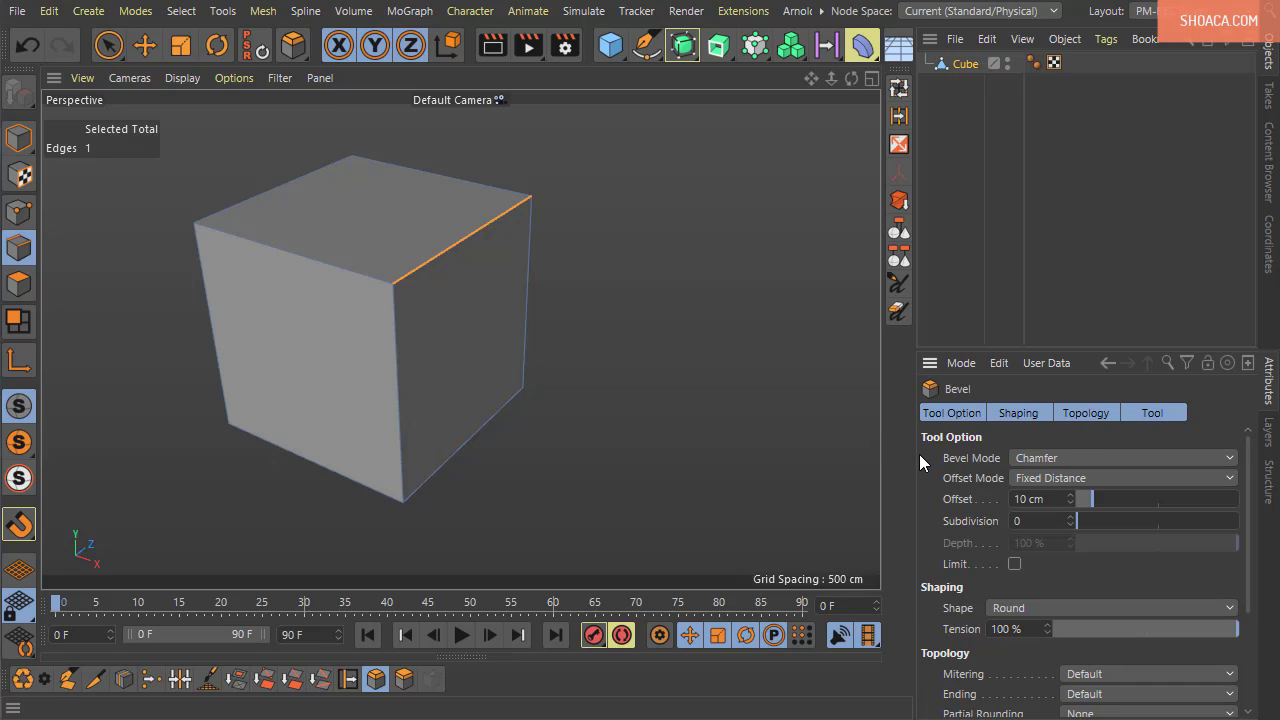
click(950, 414)
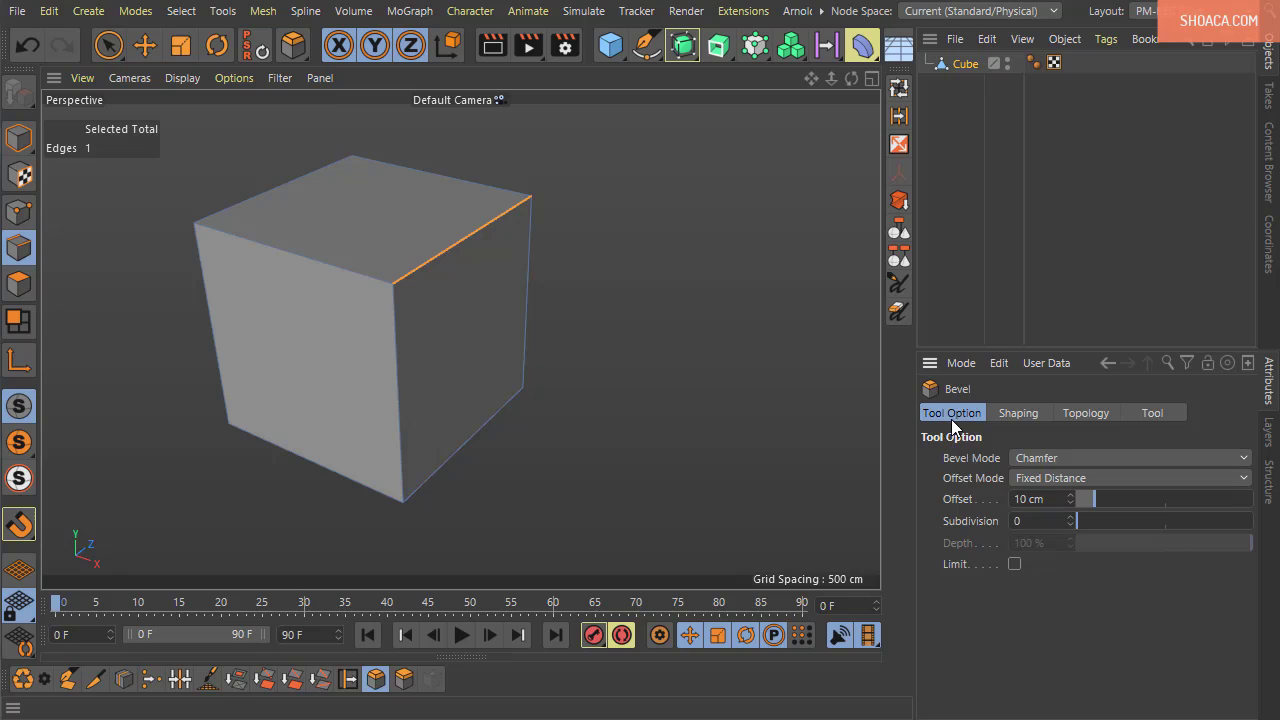
shift+click(1167, 415)
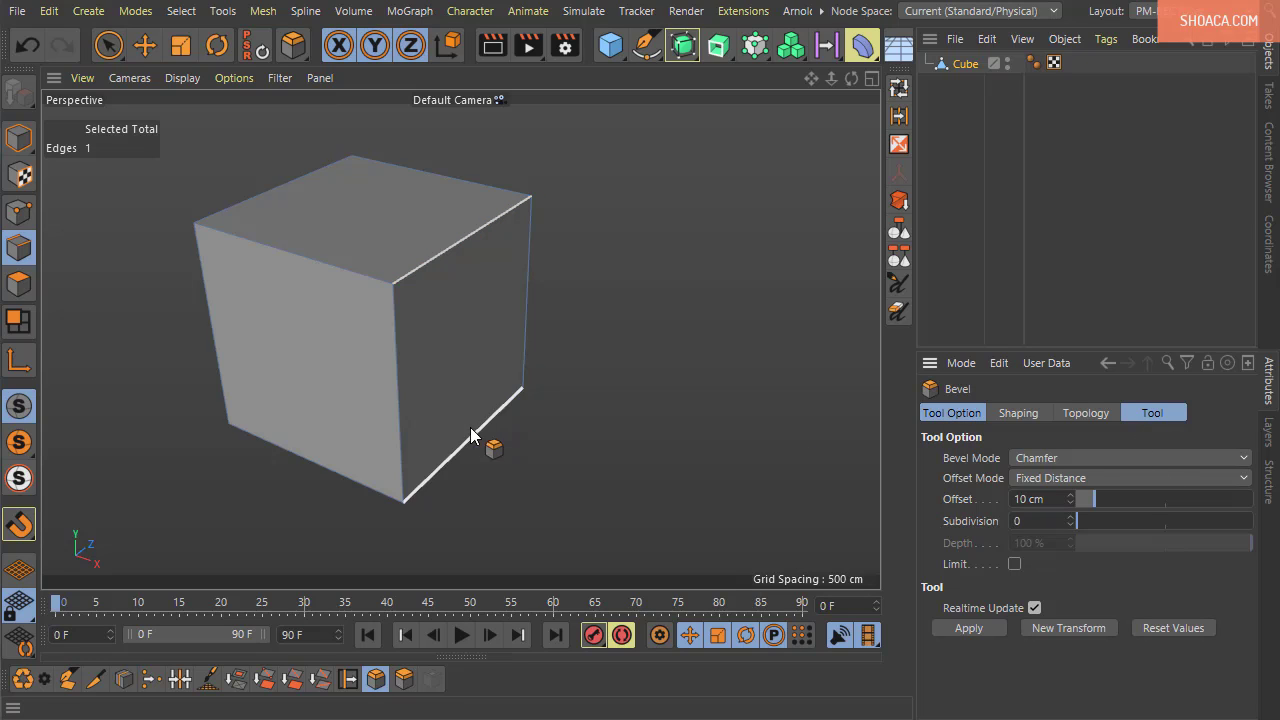
Bevel the cube's selected top edge with an offset of about 63 cm and set the subdivision to 10
alt+drag(474, 434, 574, 473)
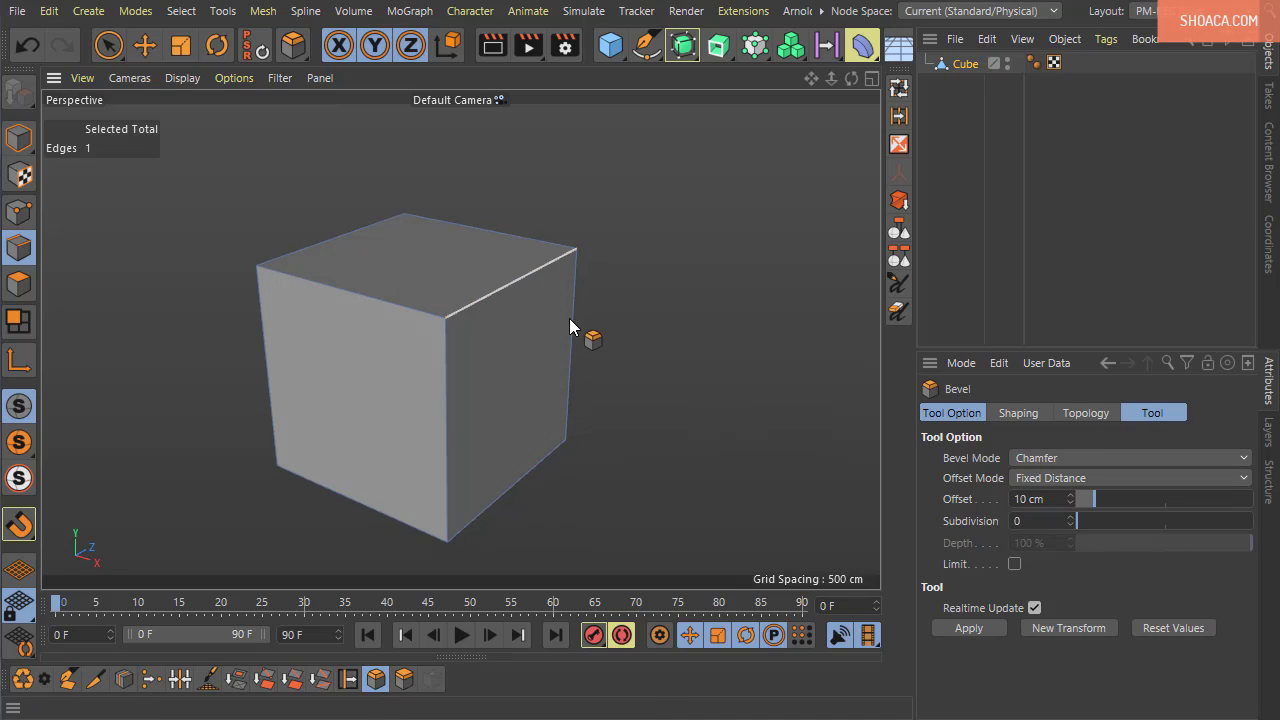
drag(659, 285, 983, 285)
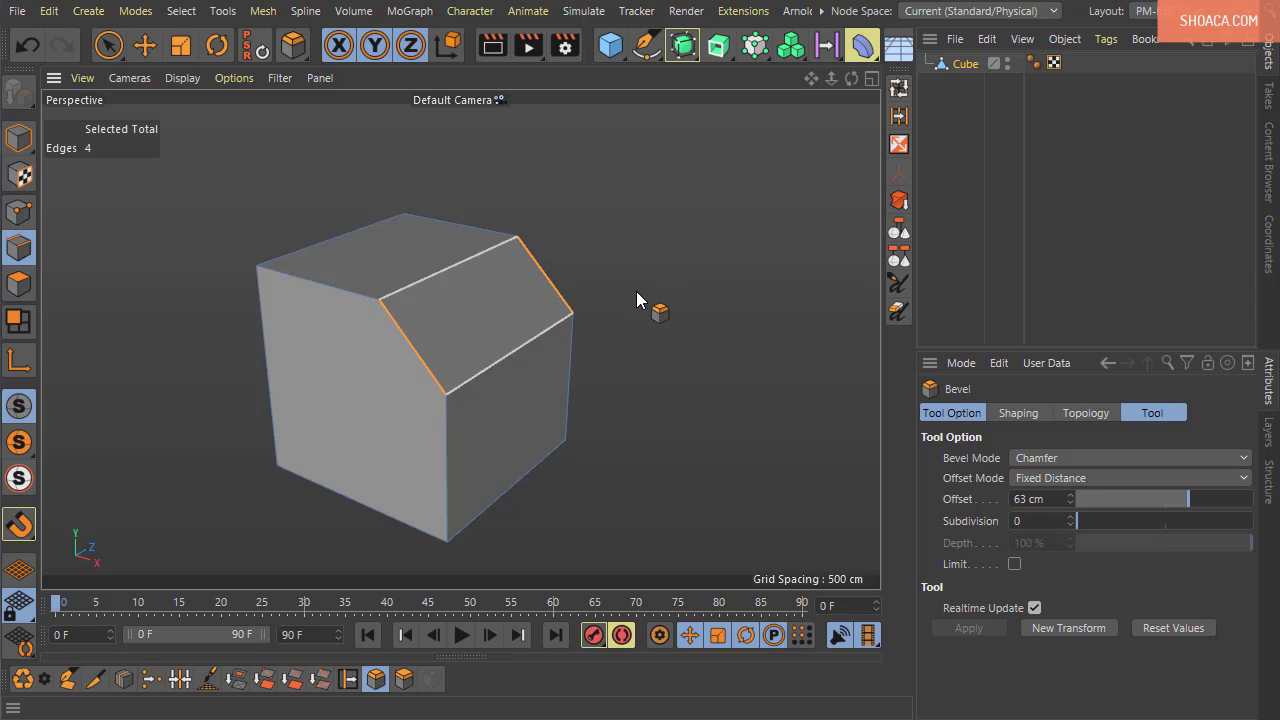
click(1055, 522)
text(10)
key(Return)
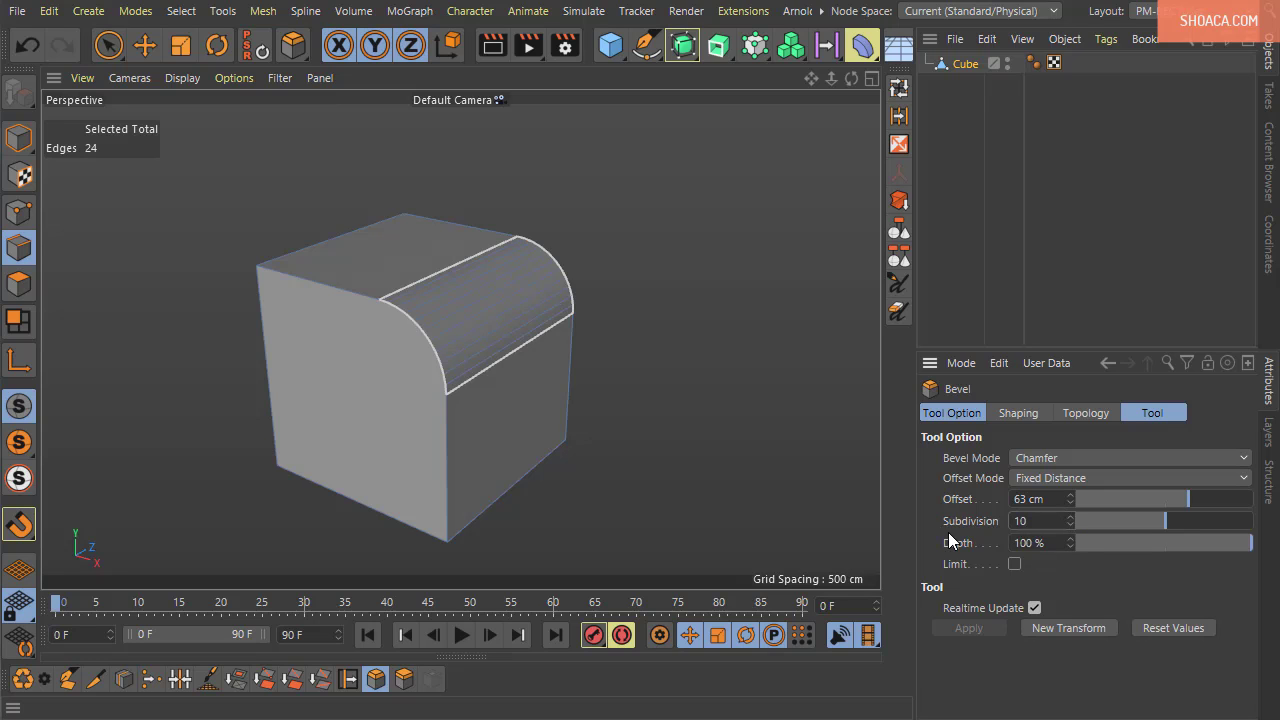
Try to adjust the rounded bevel directly on its curved edge in the viewport, and undo the second bevel
mouse_move(801, 470)
alt+mouse_down()
mouse_move(680, 363)
mouse_move(735, 462)
mouse_move(689, 363)
mouse_move(725, 407)
mouse_move(791, 405)
mouse_move(758, 489)
alt+mouse_up()
scroll(689, 363, up, 3)
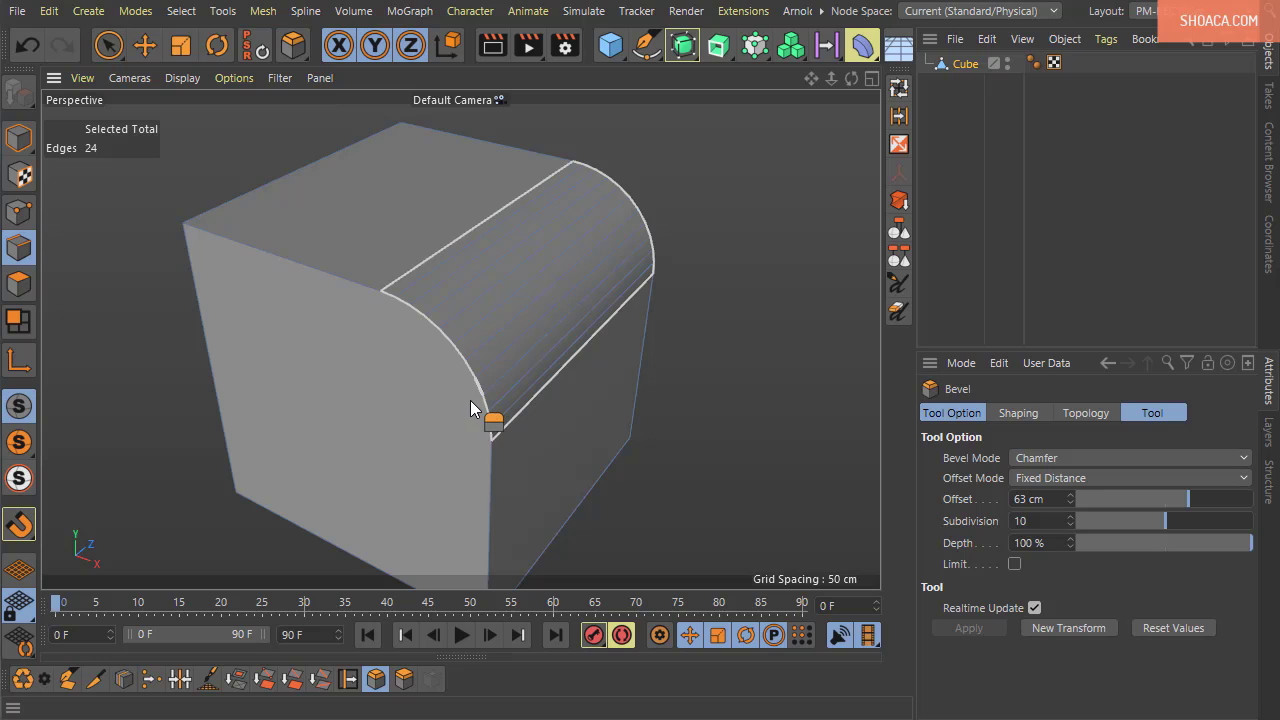
drag(471, 401, 463, 381)
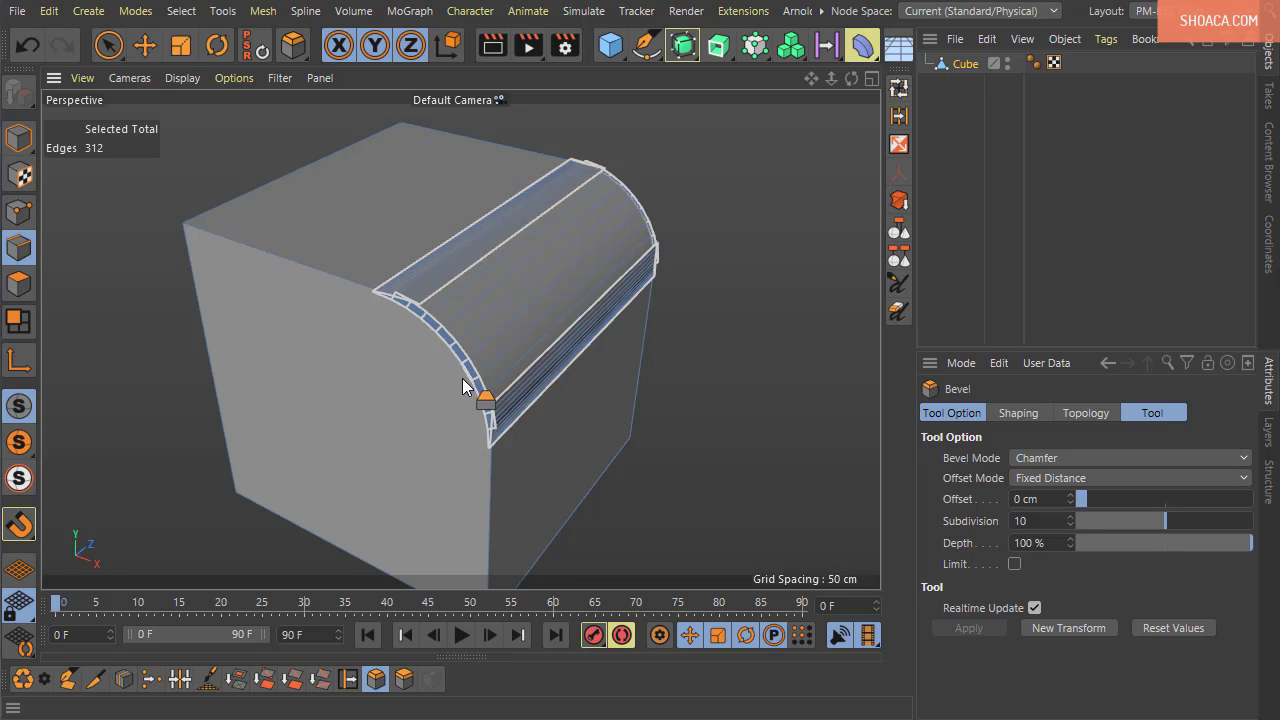
key(ctrl+z)
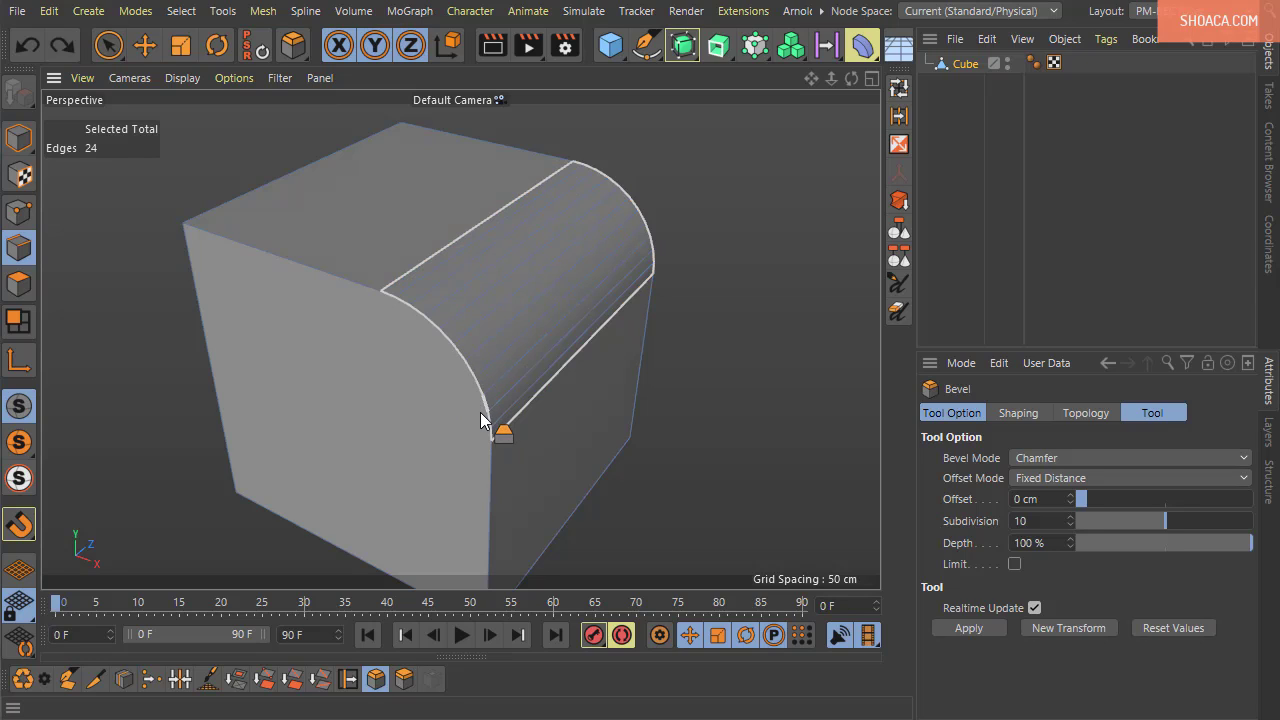
Reset the Bevel tool's values to their defaults and undo the rounded bevel on the cube's top edge
drag(1228, 543, 1183, 546)
click(1191, 629)
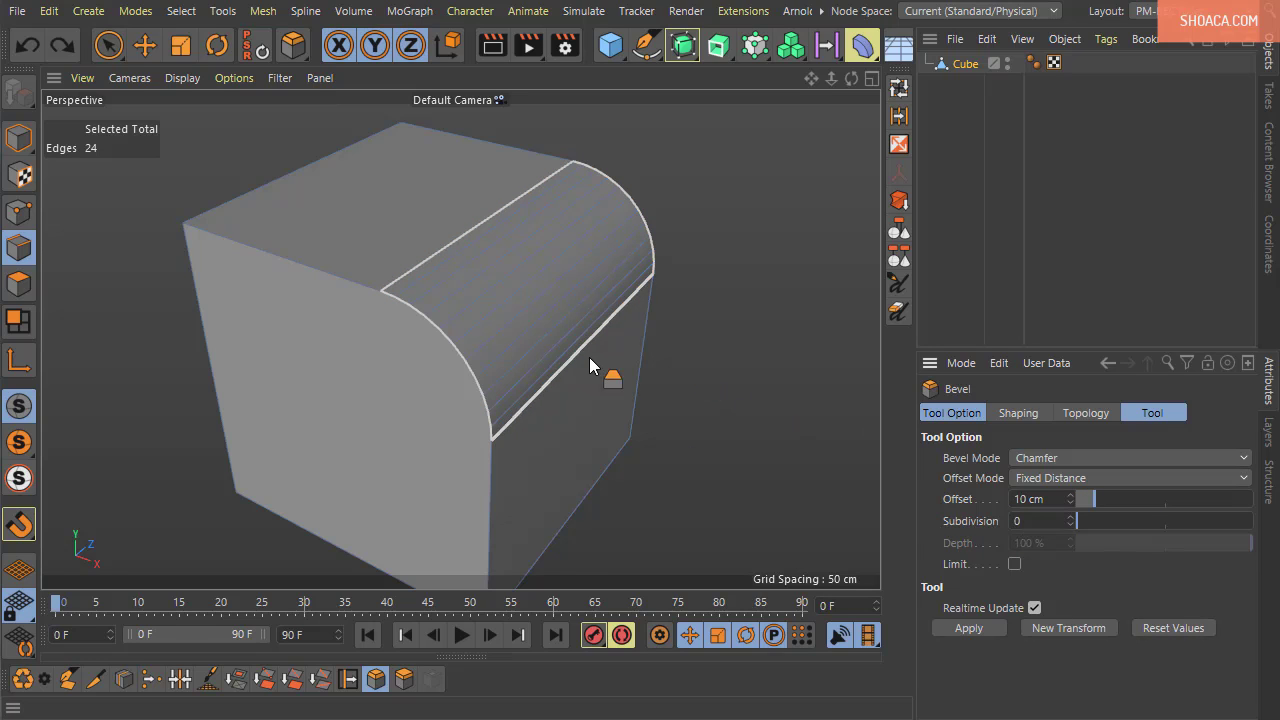
click(27, 44)
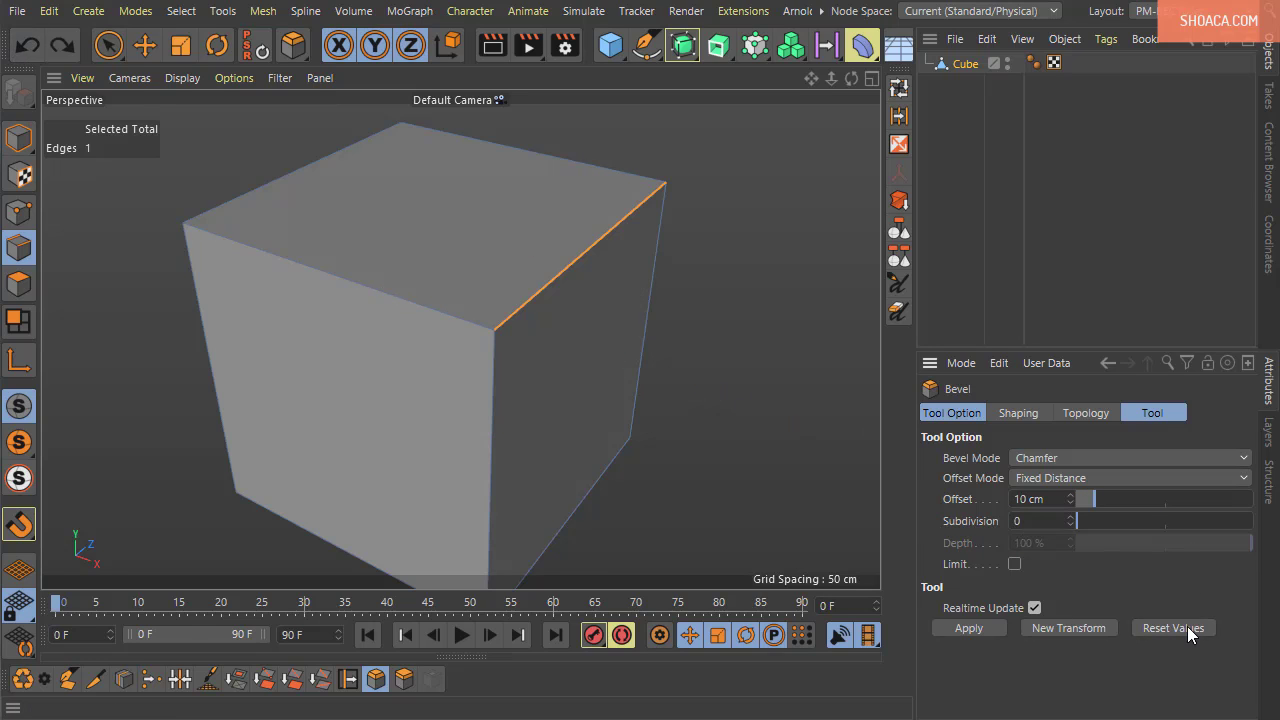
Bevel the cube's top edge with an offset of about 53.7 cm, subdivision 7 and a depth of about 166.5 %
drag(743, 418, 812, 418)
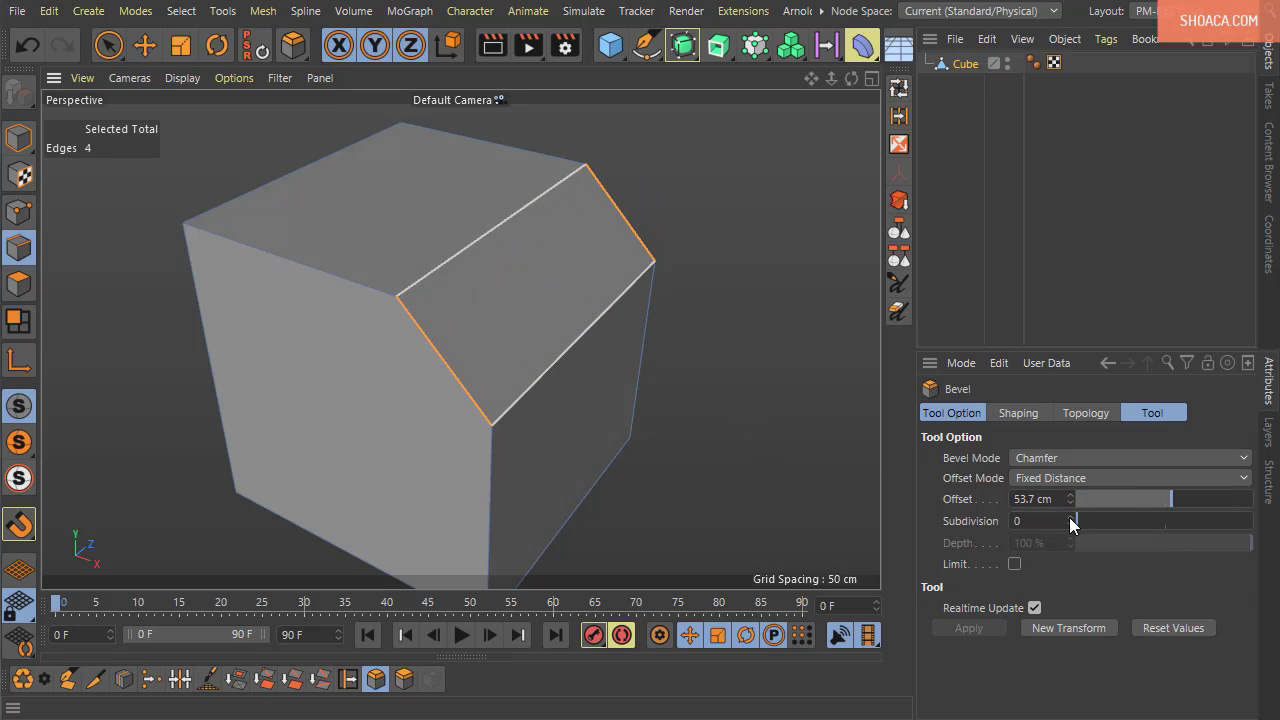
mouse_move(1071, 523)
mouse_down()
mouse_move(1120, 523)
mouse_move(1072, 523)
mouse_move(1090, 523)
mouse_up()
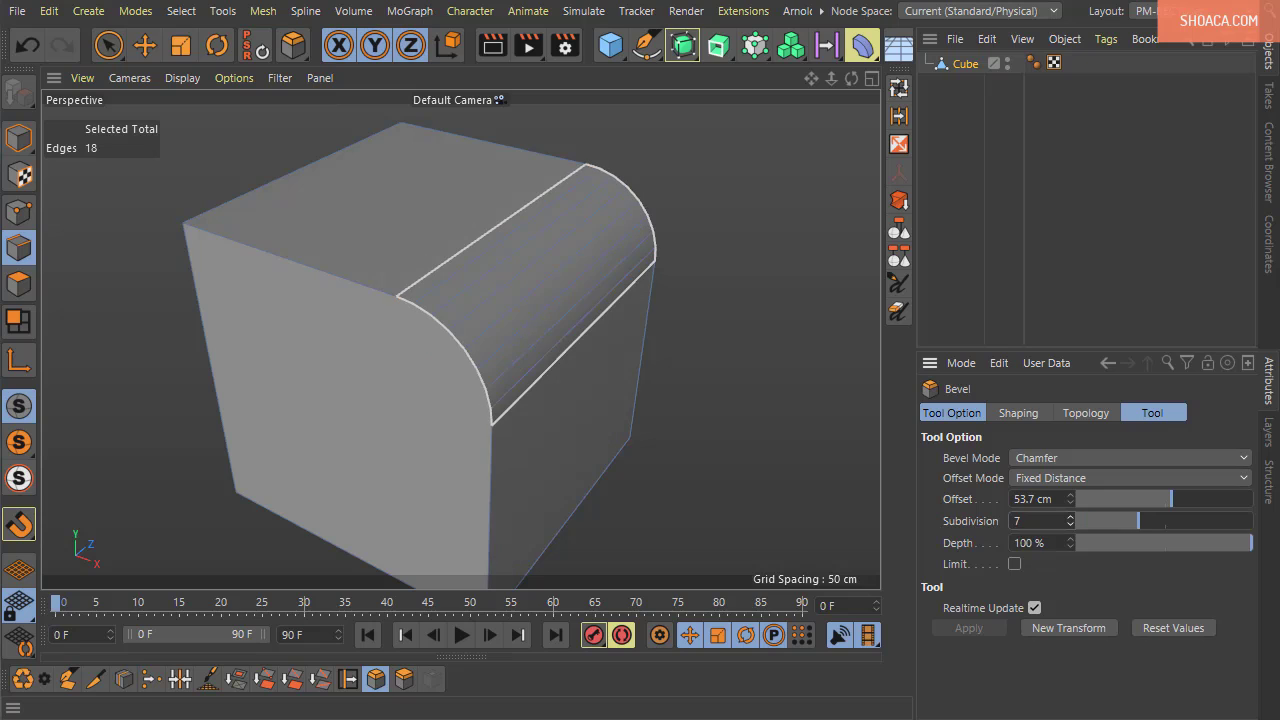
scroll(656, 469, up, 1)
alt+middle_drag(656, 469, 722, 498)
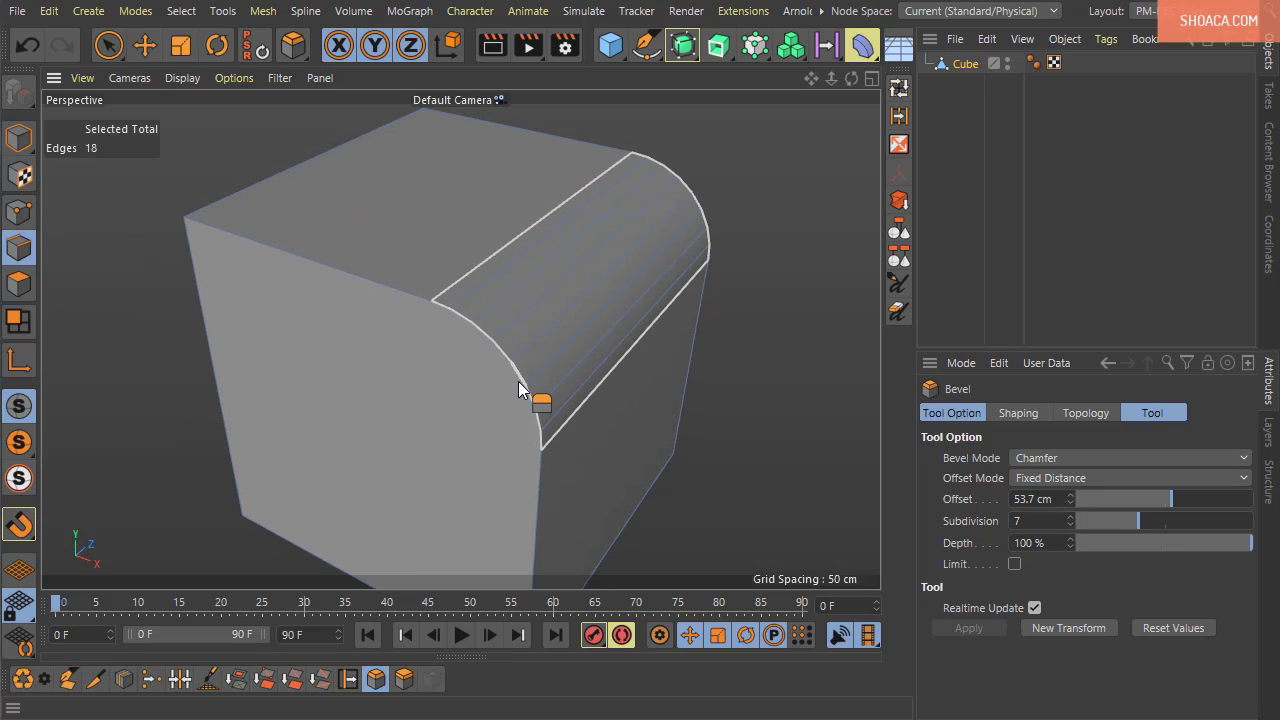
drag(518, 381, 643, 330)
alt+drag(686, 437, 707, 475)
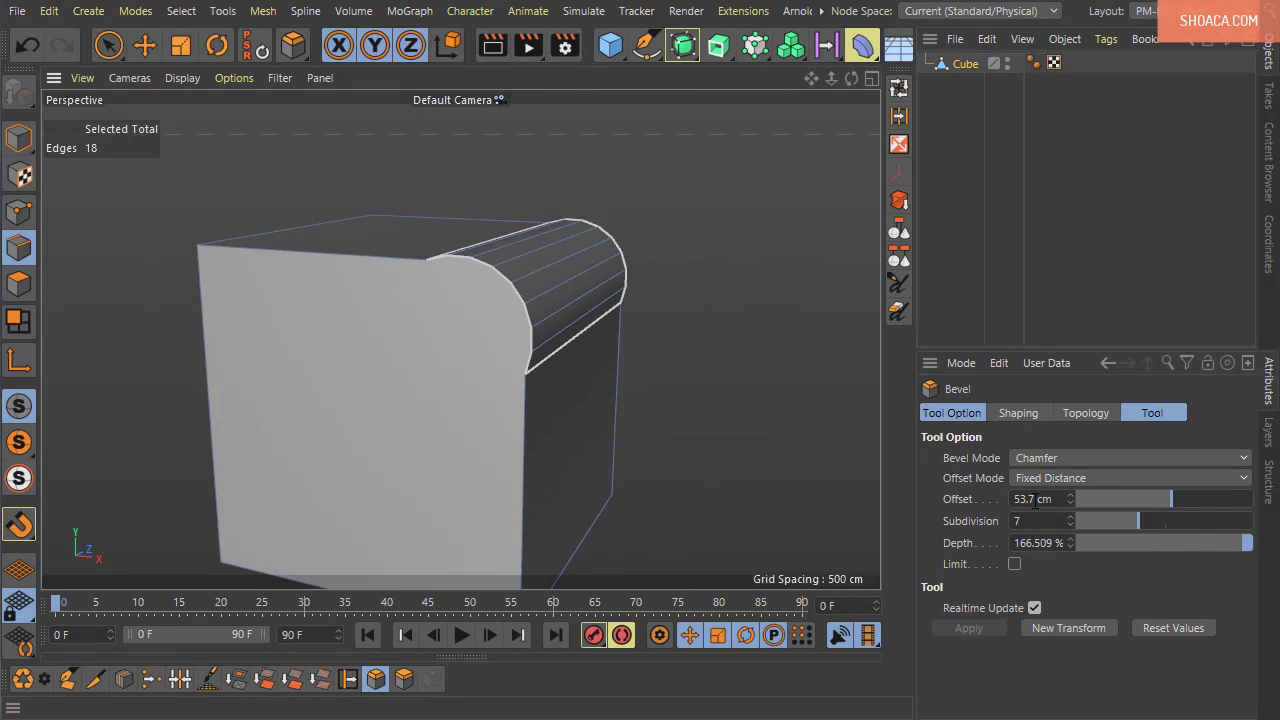
Change the bevel's offset to 63 cm, its subdivision to 5 and its depth to -100 % for a concave profile
drag(1194, 493, 1123, 529)
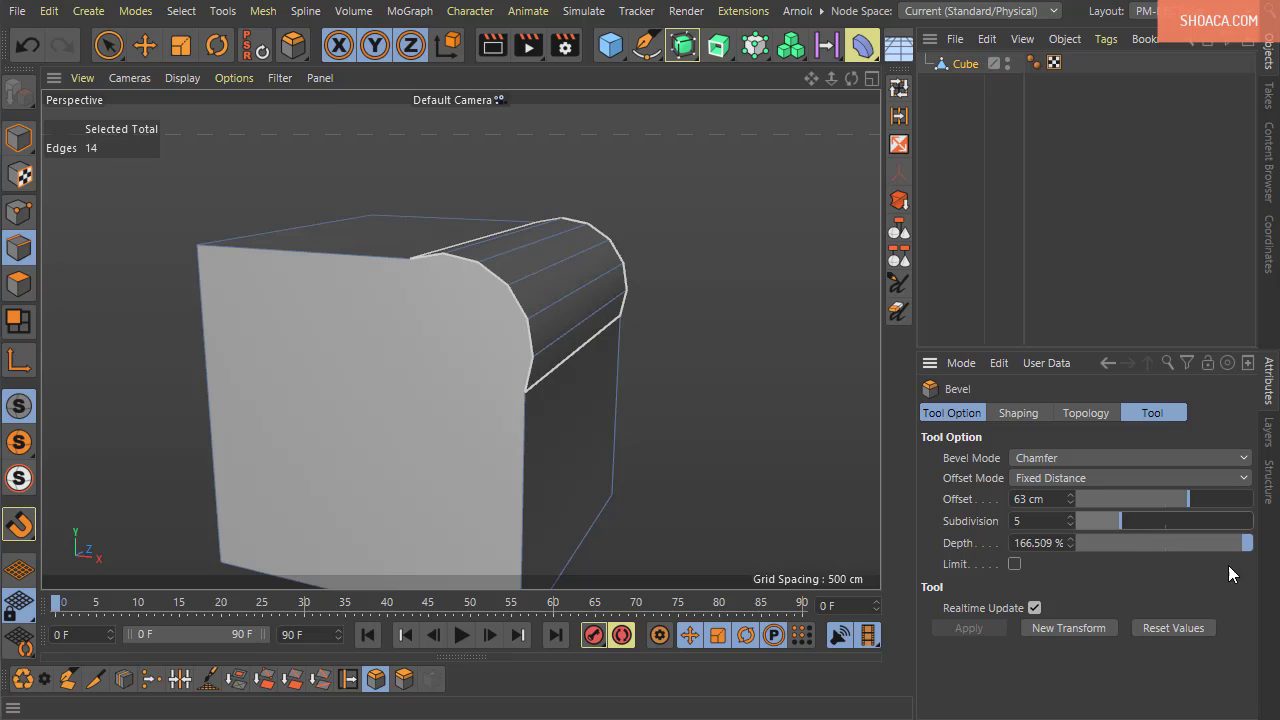
drag(1247, 550, 1065, 575)
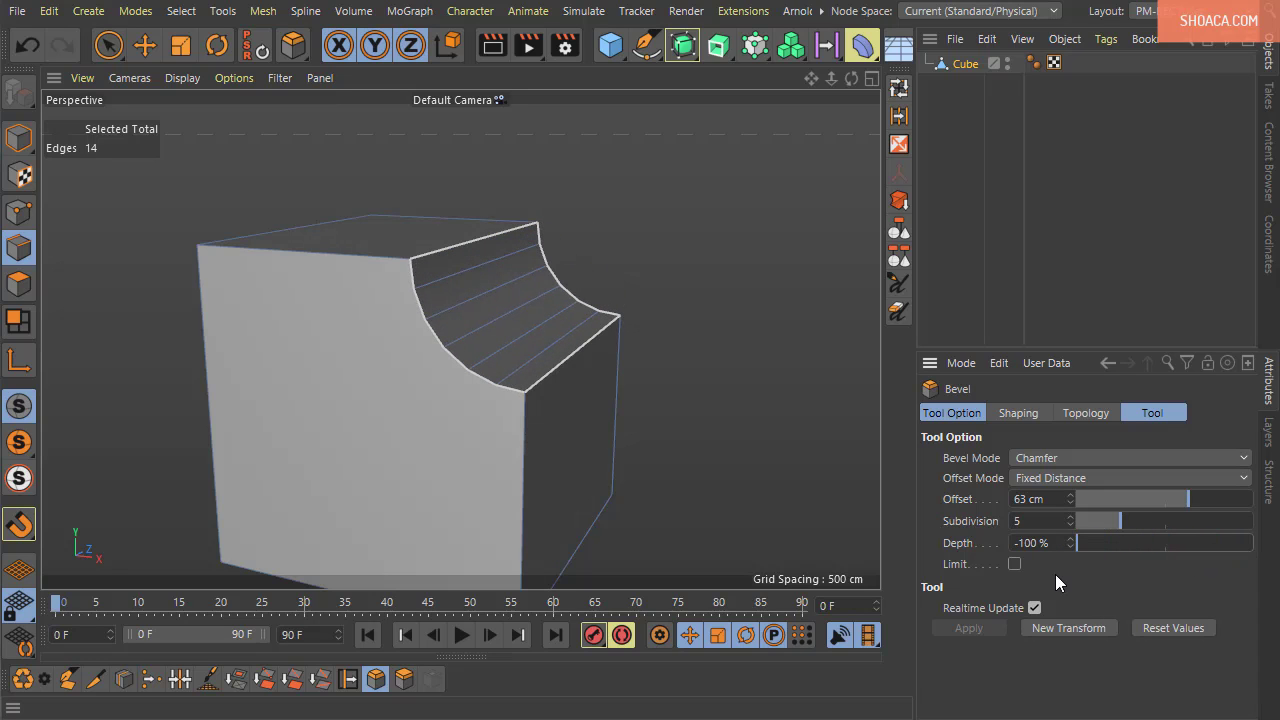
Push the concave bevel's depth to about -189 % and its offset to about 100.7 cm, and undo the bevel
alt+drag(745, 512, 645, 528)
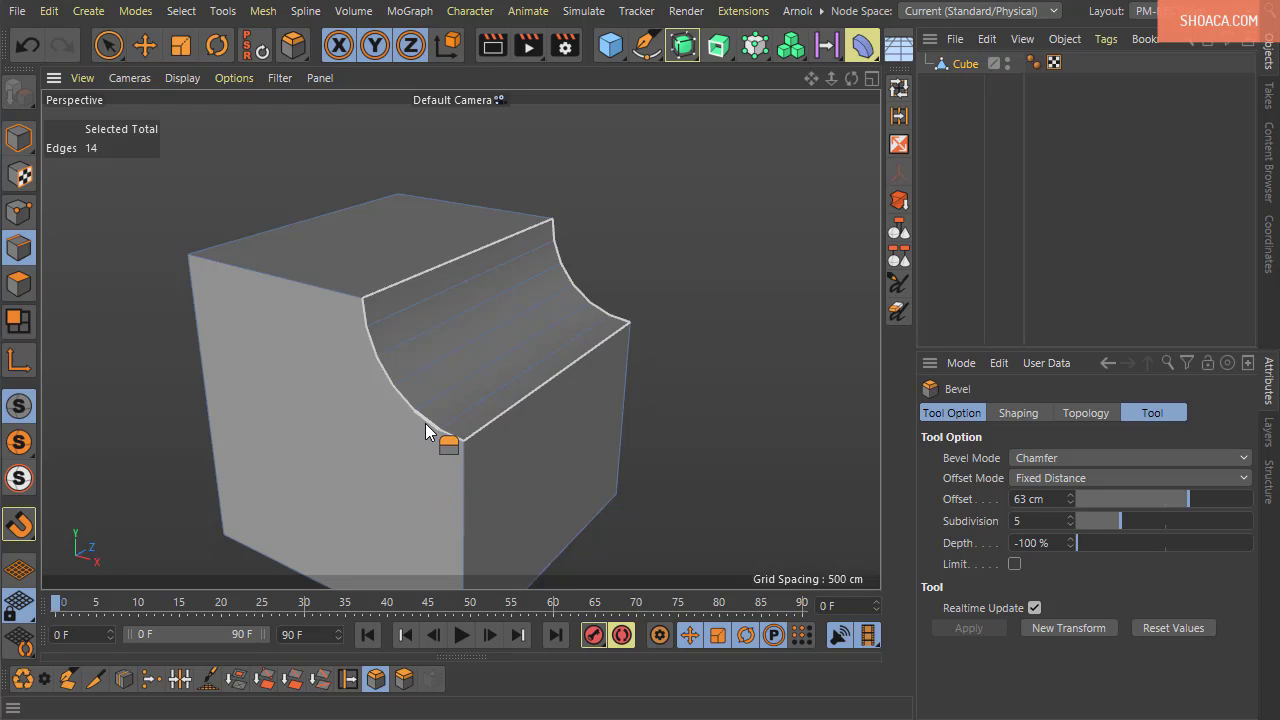
shift+drag(426, 431, 248, 526)
alt+drag(549, 400, 609, 343)
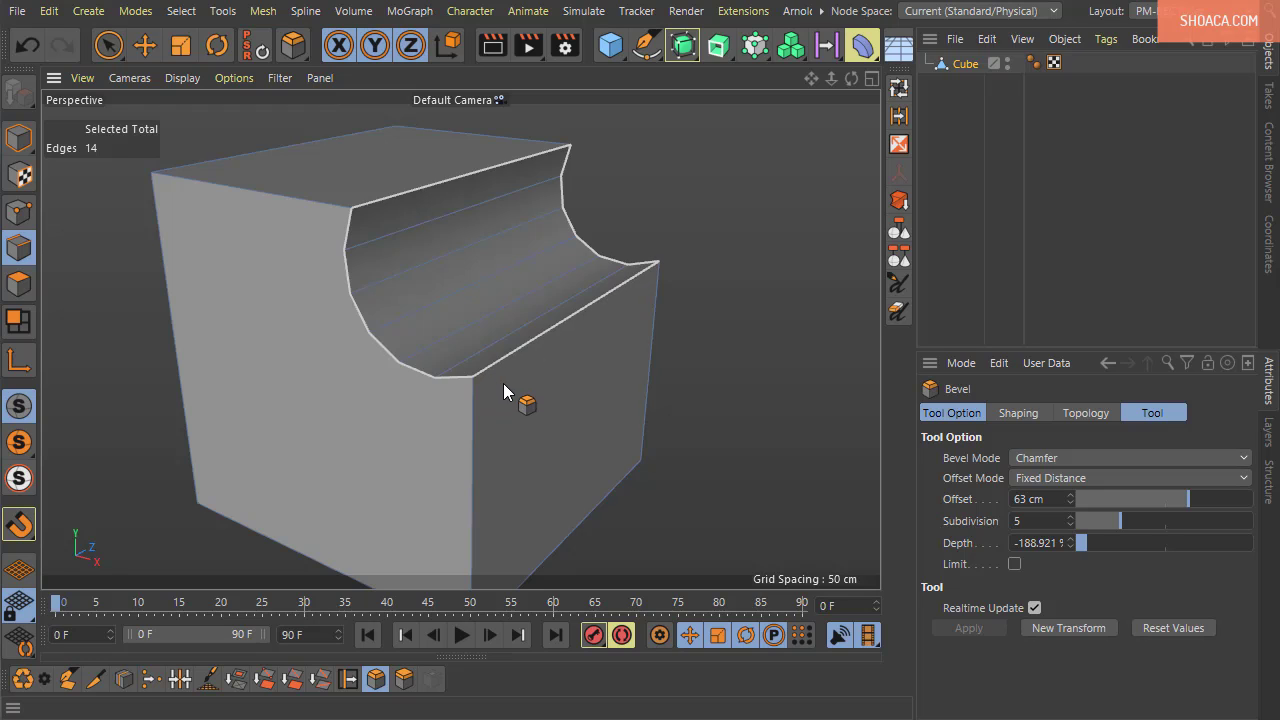
mouse_move(517, 371)
mouse_down()
mouse_move(524, 448)
mouse_move(460, 369)
mouse_move(553, 495)
mouse_move(427, 311)
mouse_move(597, 505)
mouse_move(528, 392)
mouse_move(503, 319)
mouse_move(557, 402)
mouse_up()
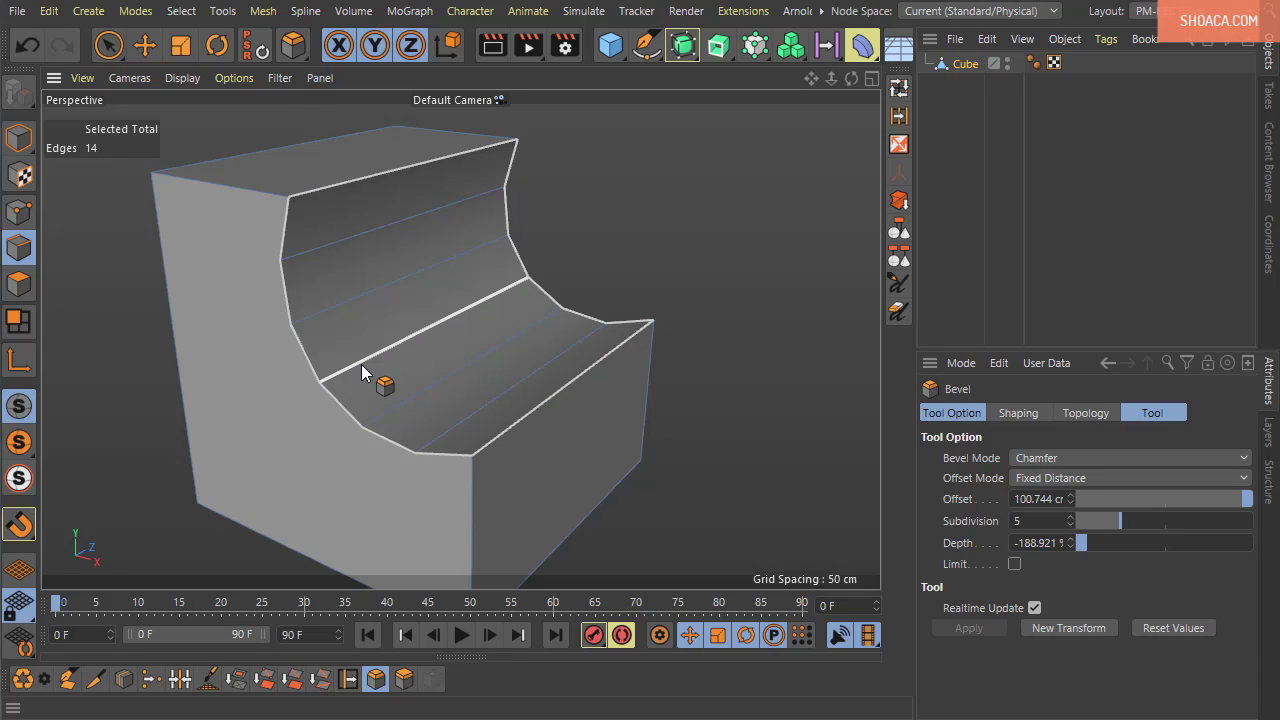
click(28, 46)
Switch to polygon mode, select the cube's right side face and reset the Bevel values
click(18, 284)
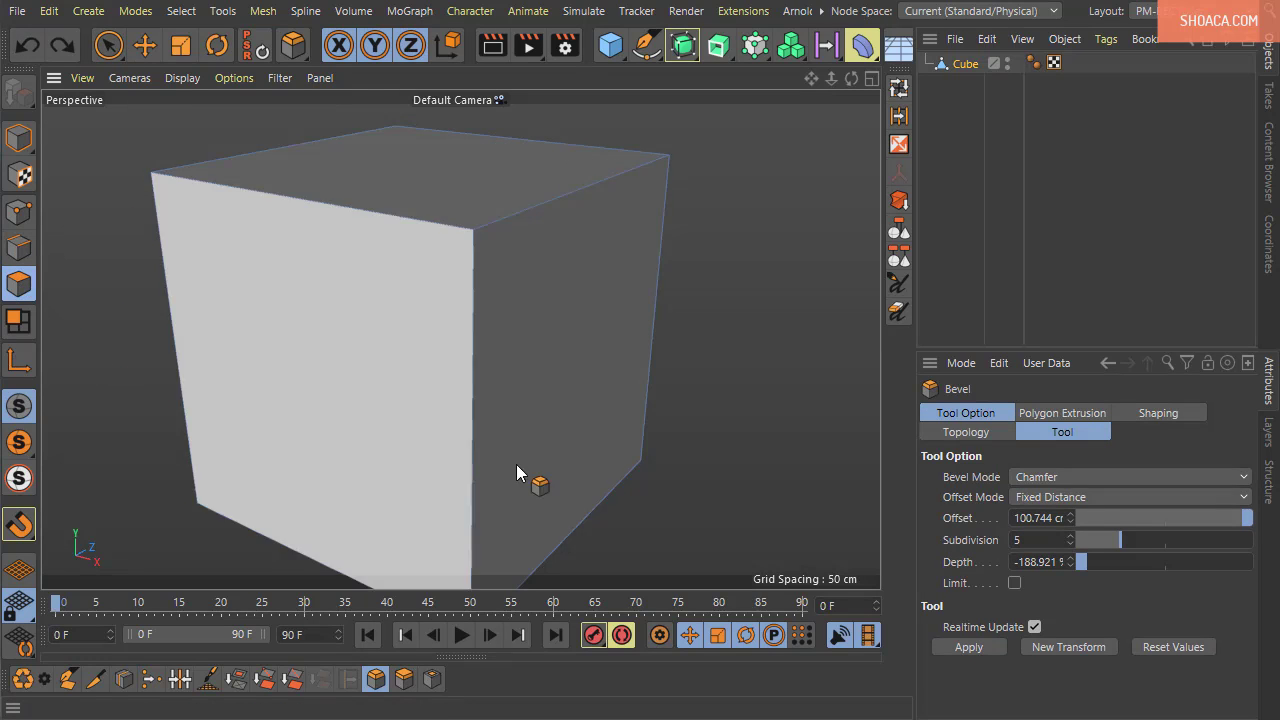
click(558, 369)
key(s)
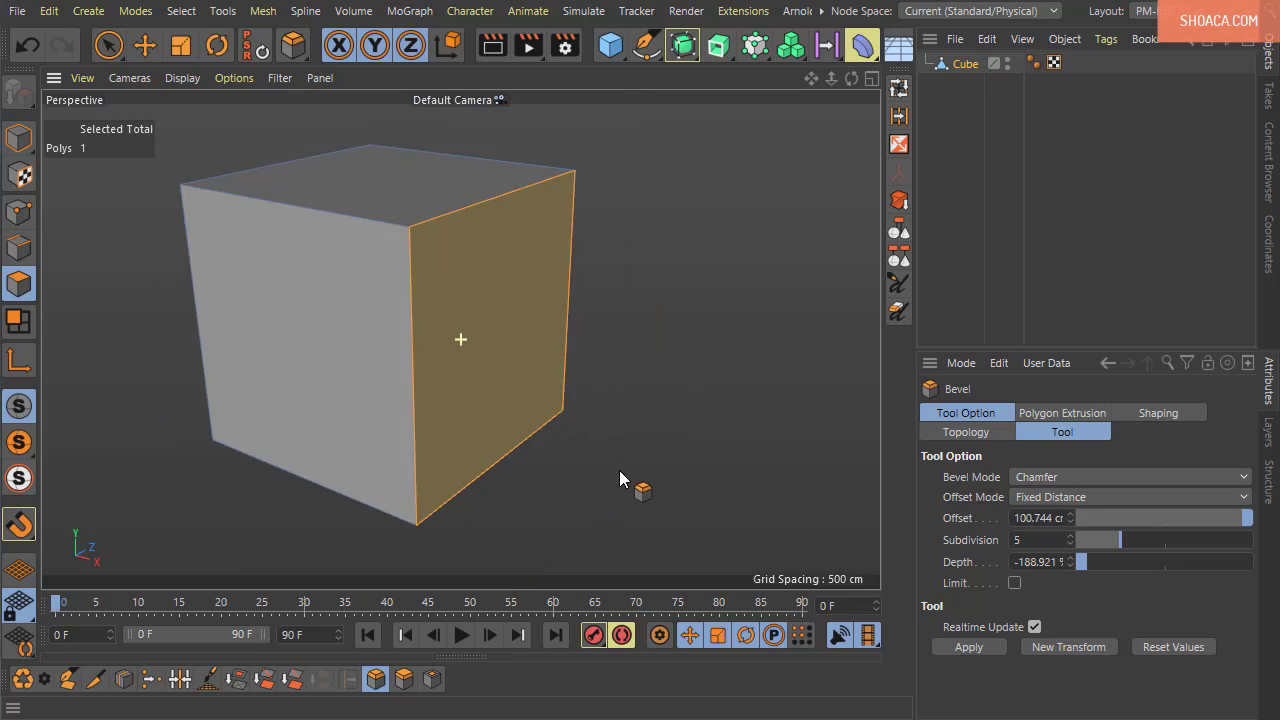
click(1190, 647)
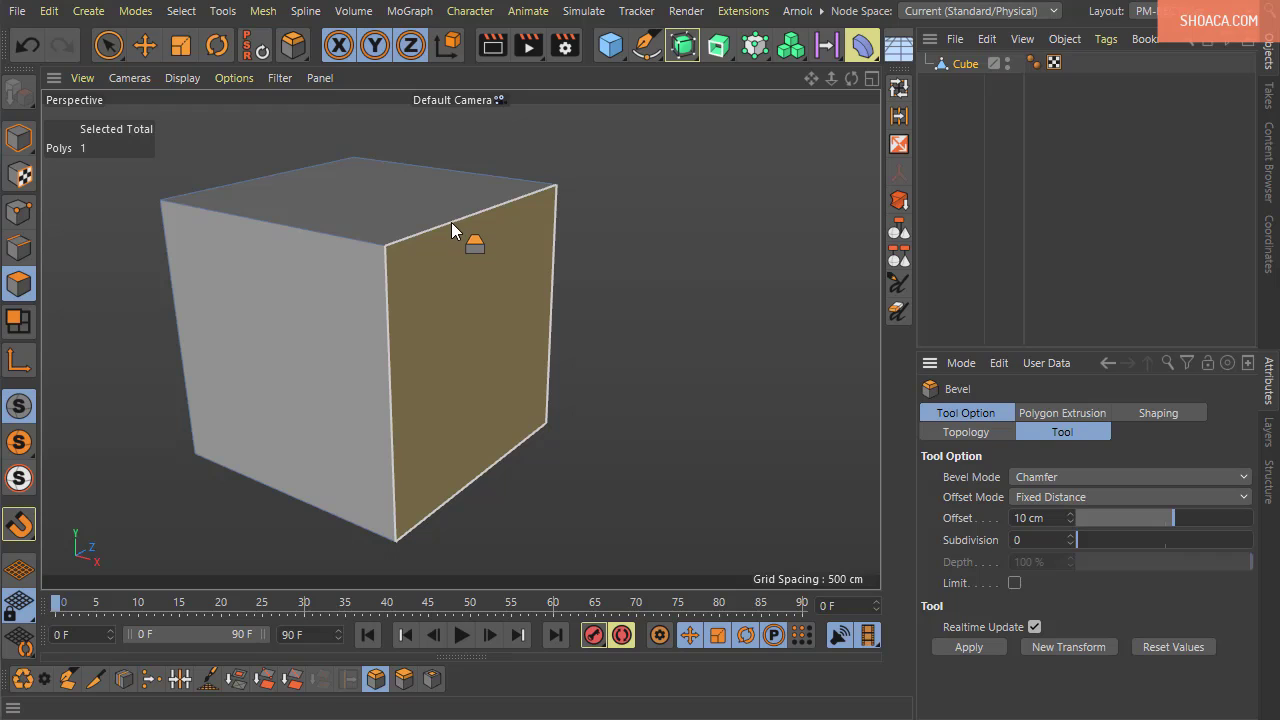
Bevel the selected face with about 16.7 cm offset and 66.5 cm extrusion, and add the Polygon Extrusion section to the displayed settings
drag(451, 222, 544, 266)
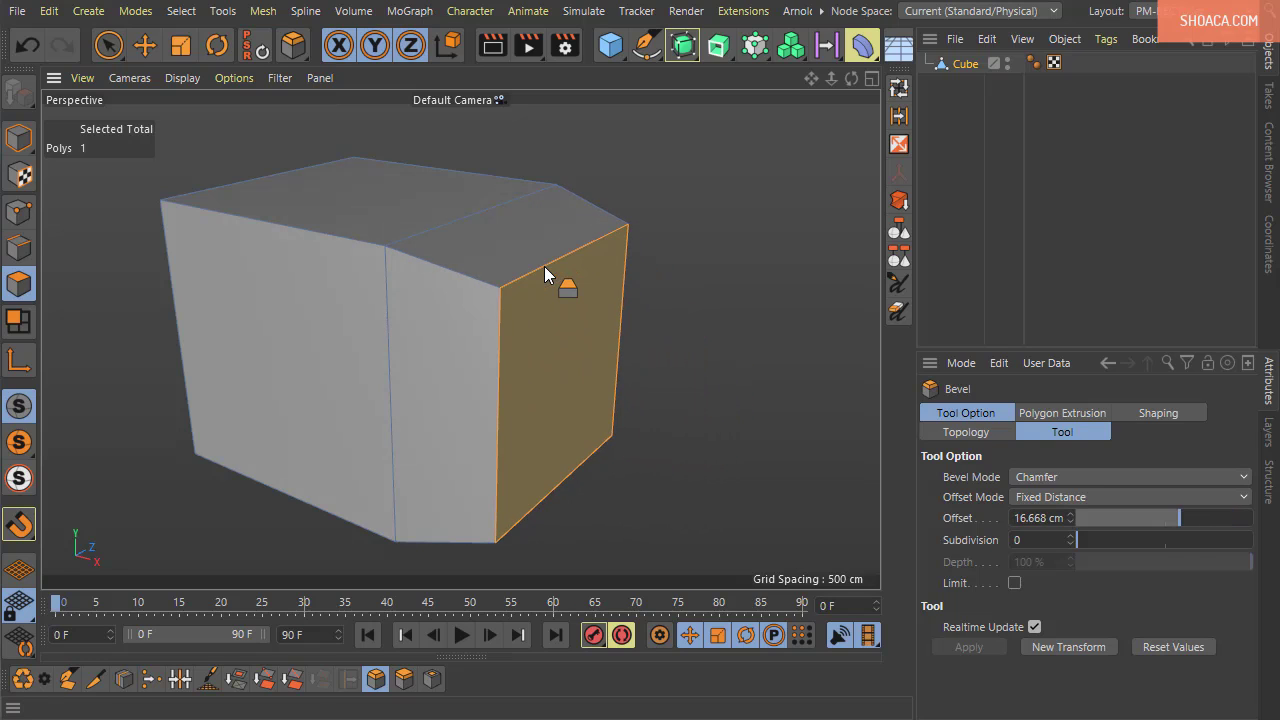
shift+click(1055, 412)
drag(1071, 349, 1071, 276)
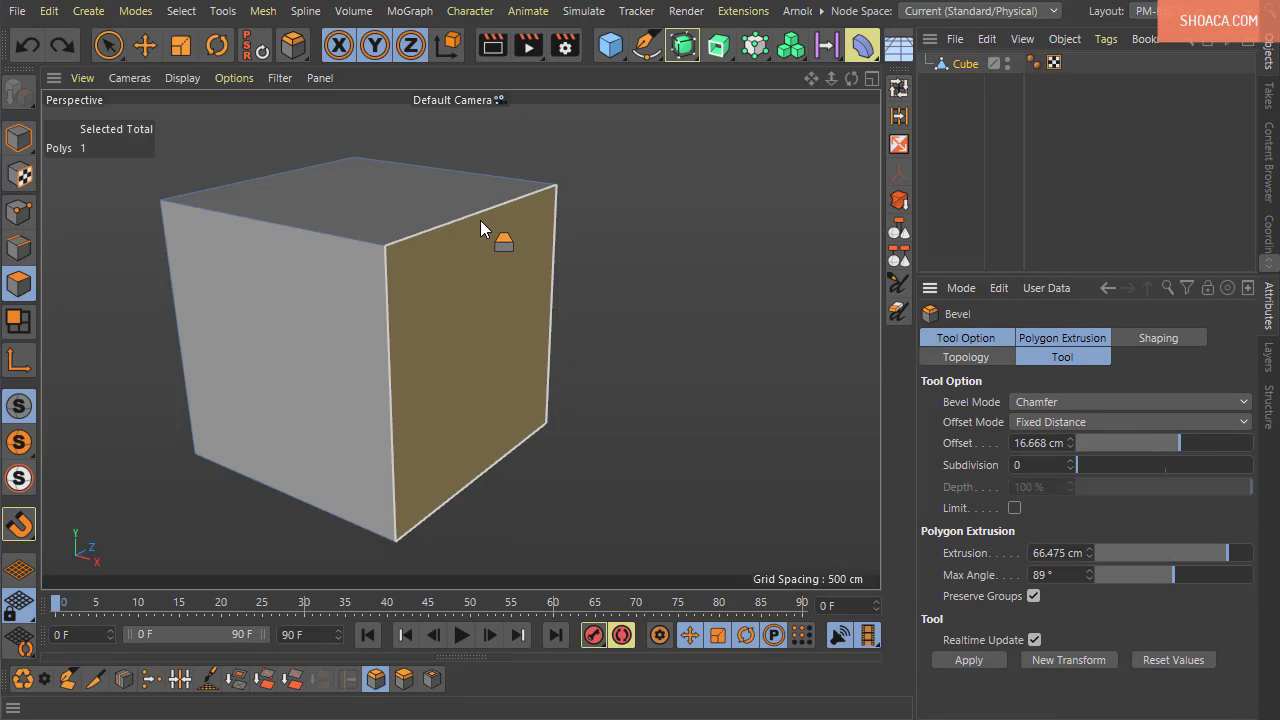
Bevel the selected face with about 73.2 cm offset and 113.6 cm extrusion, and undo it
drag(472, 224, 629, 361)
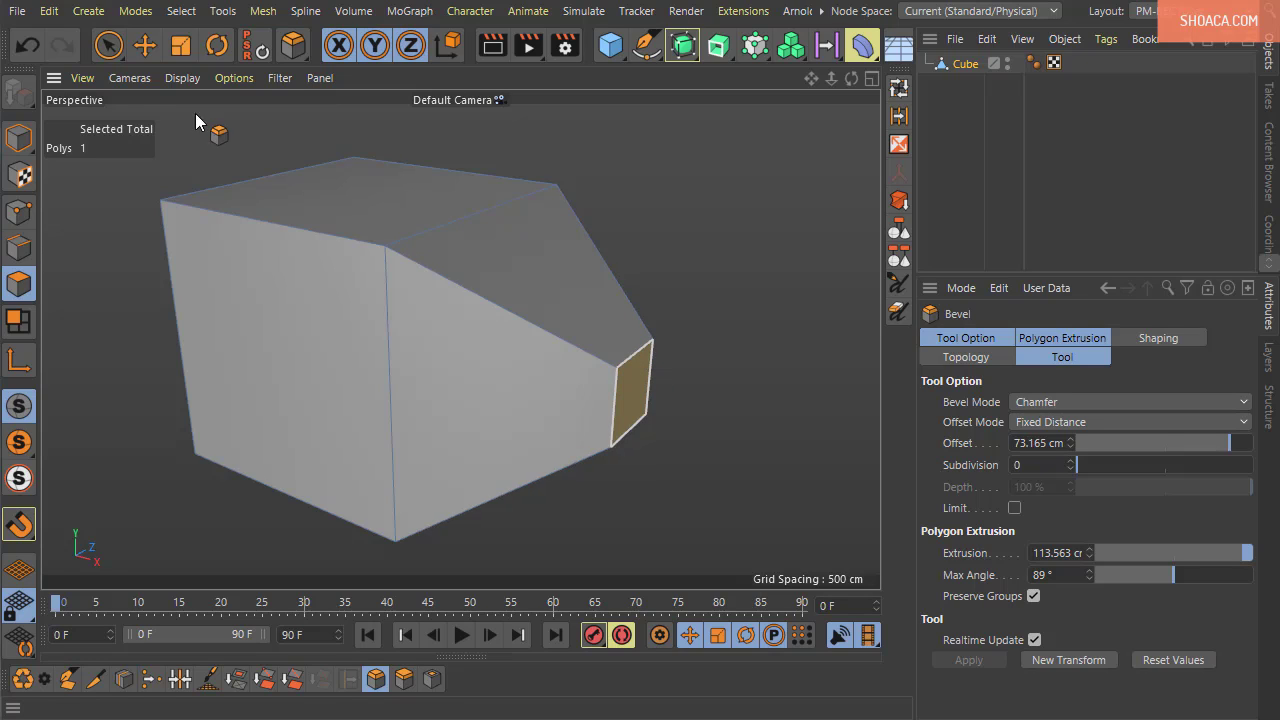
click(28, 45)
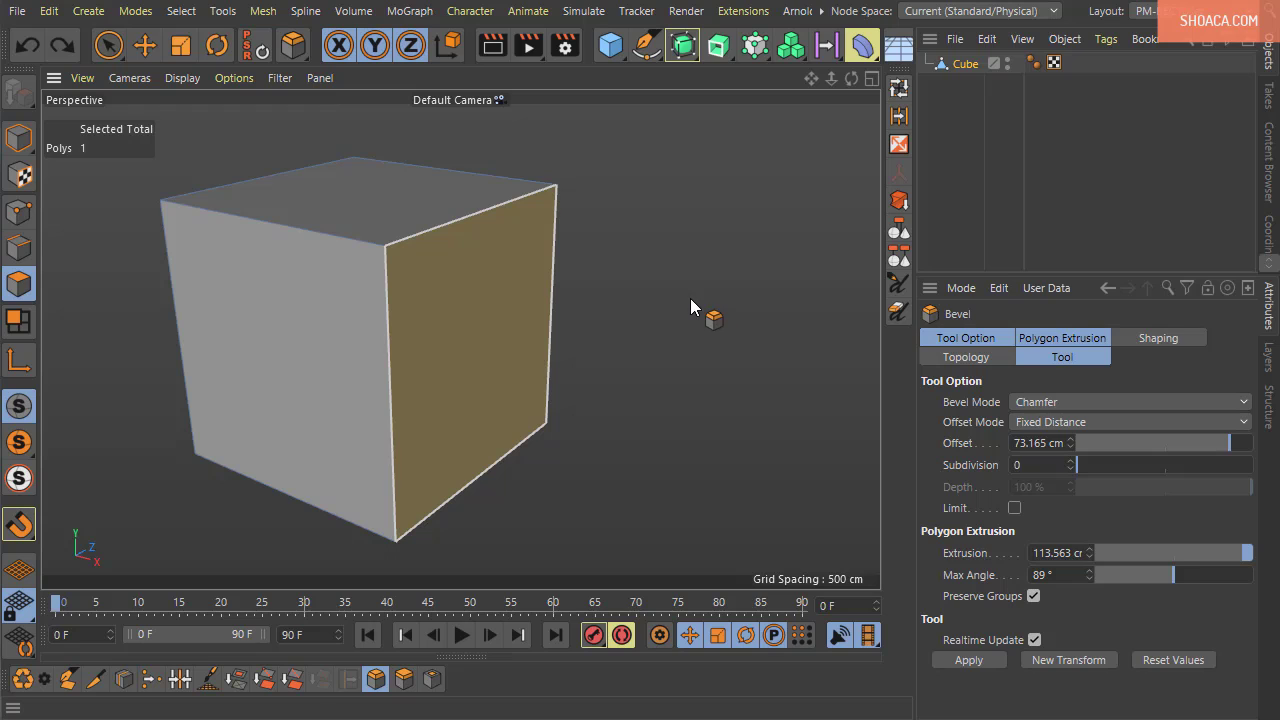
Extrude the selected face straight outward, inset its end face by about 55.3 cm, and undo these operations
drag(690, 298, 831, 274)
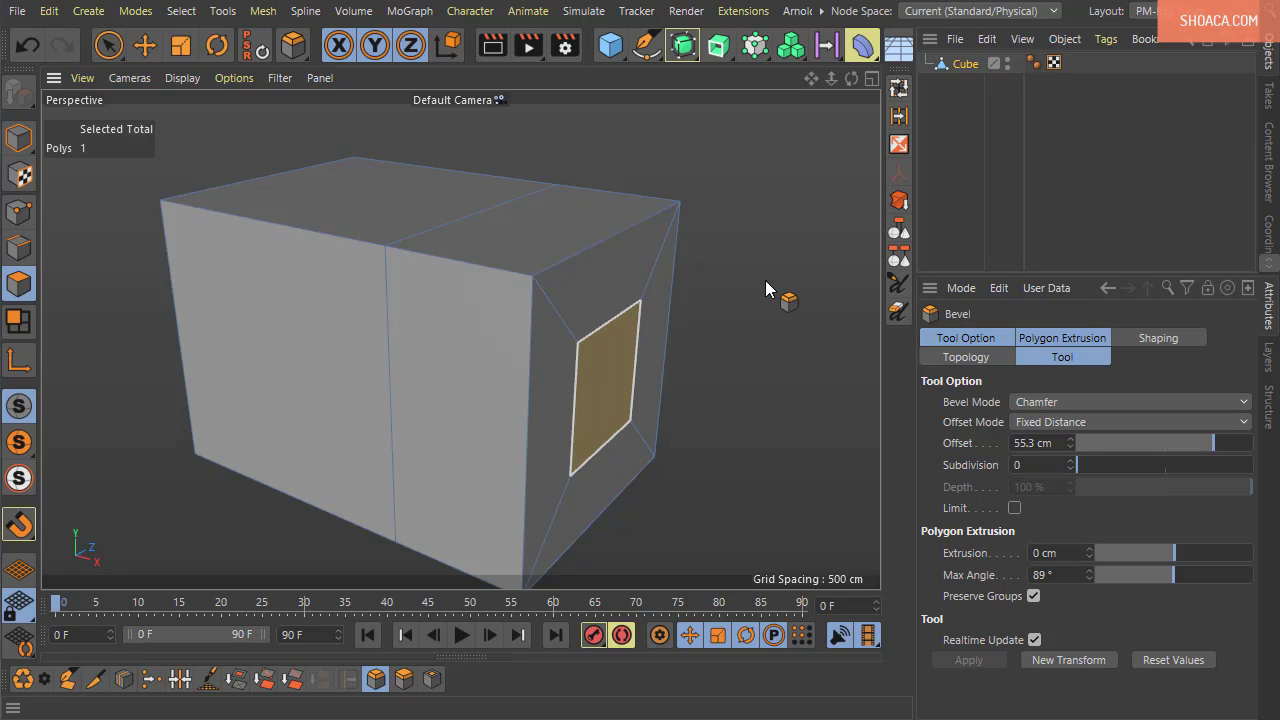
click(29, 46)
click(29, 46)
click(29, 46)
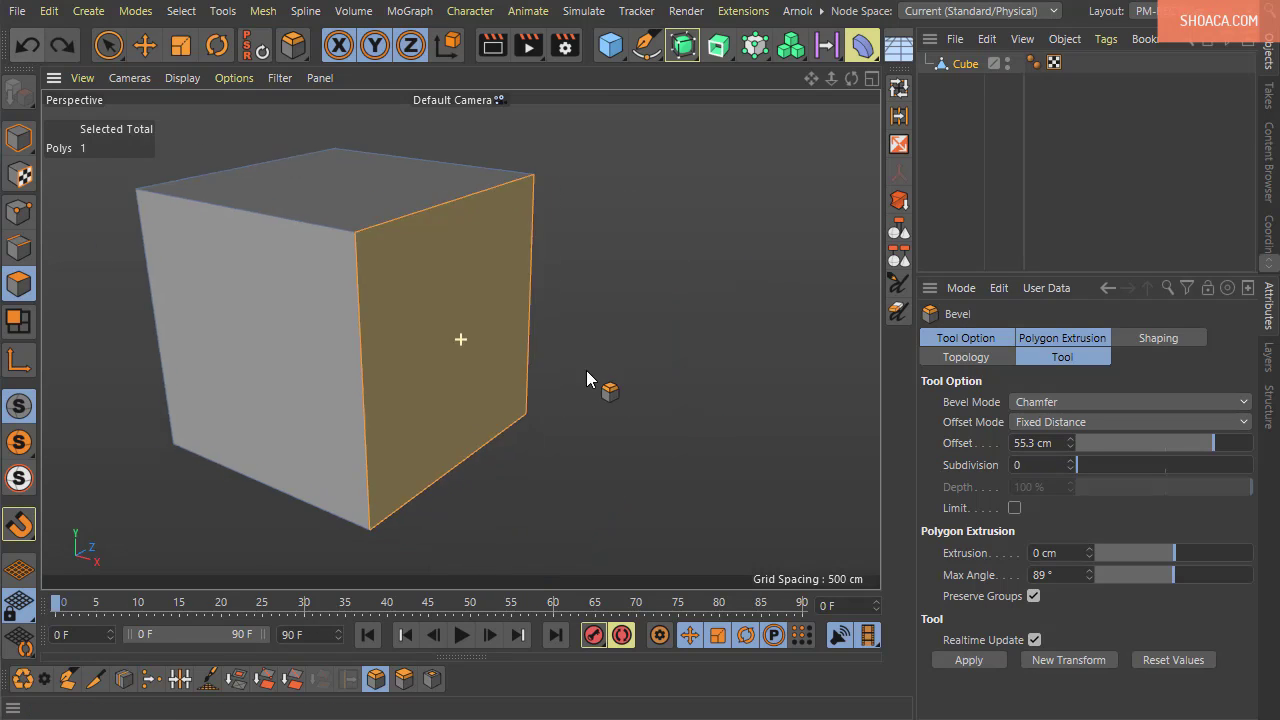
Extrude the selected face outward again, inset its end face by about 53.2 cm, and undo both operations
alt+drag(586, 370, 442, 394)
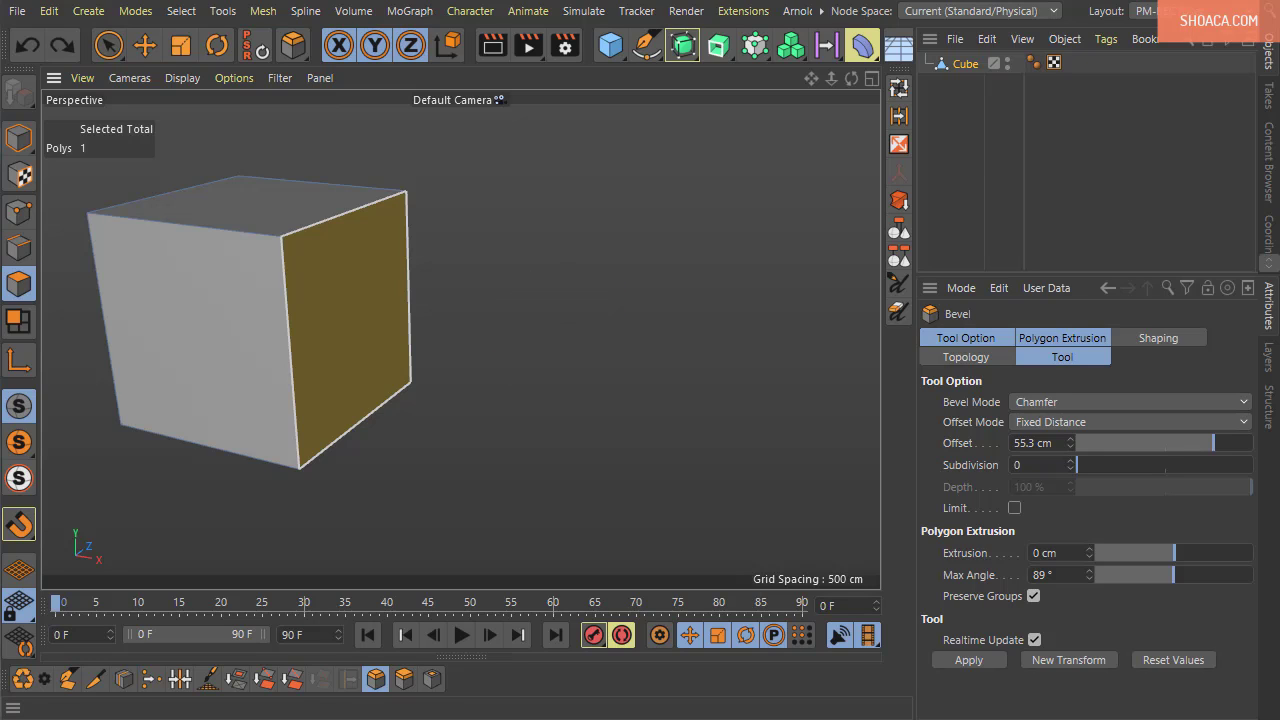
shift+drag(567, 278, 660, 241)
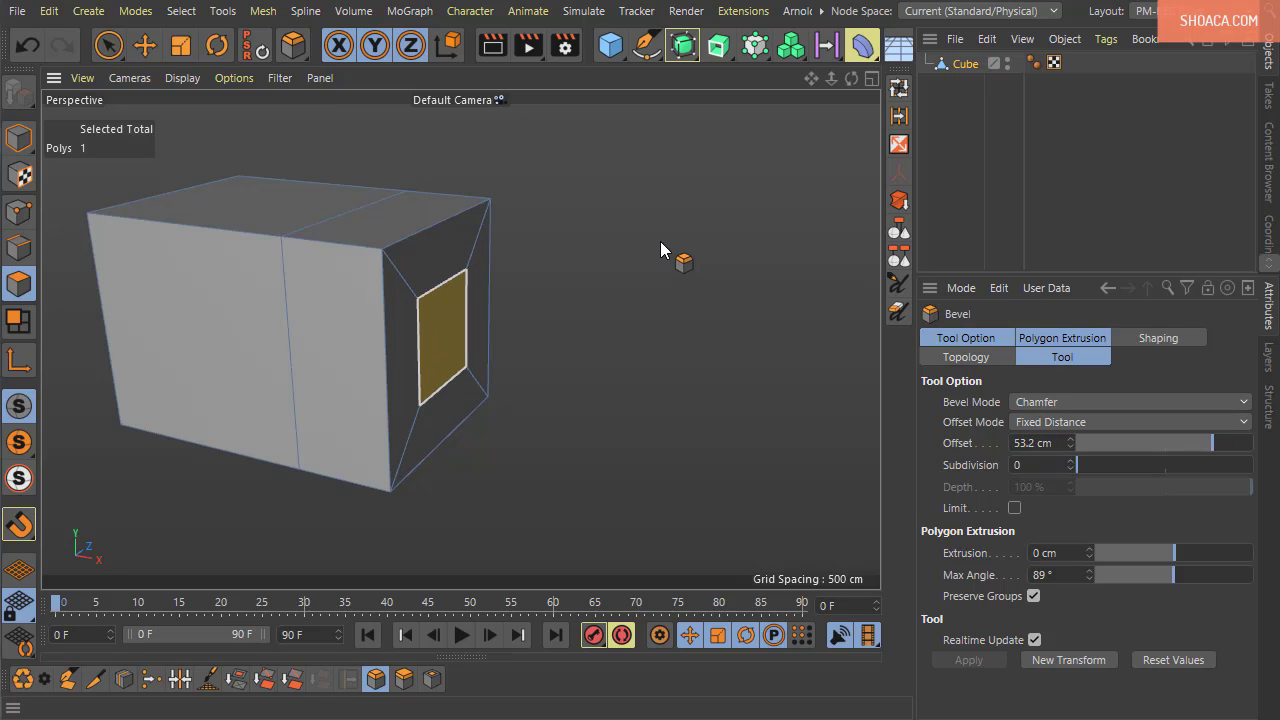
click(27, 45)
click(27, 45)
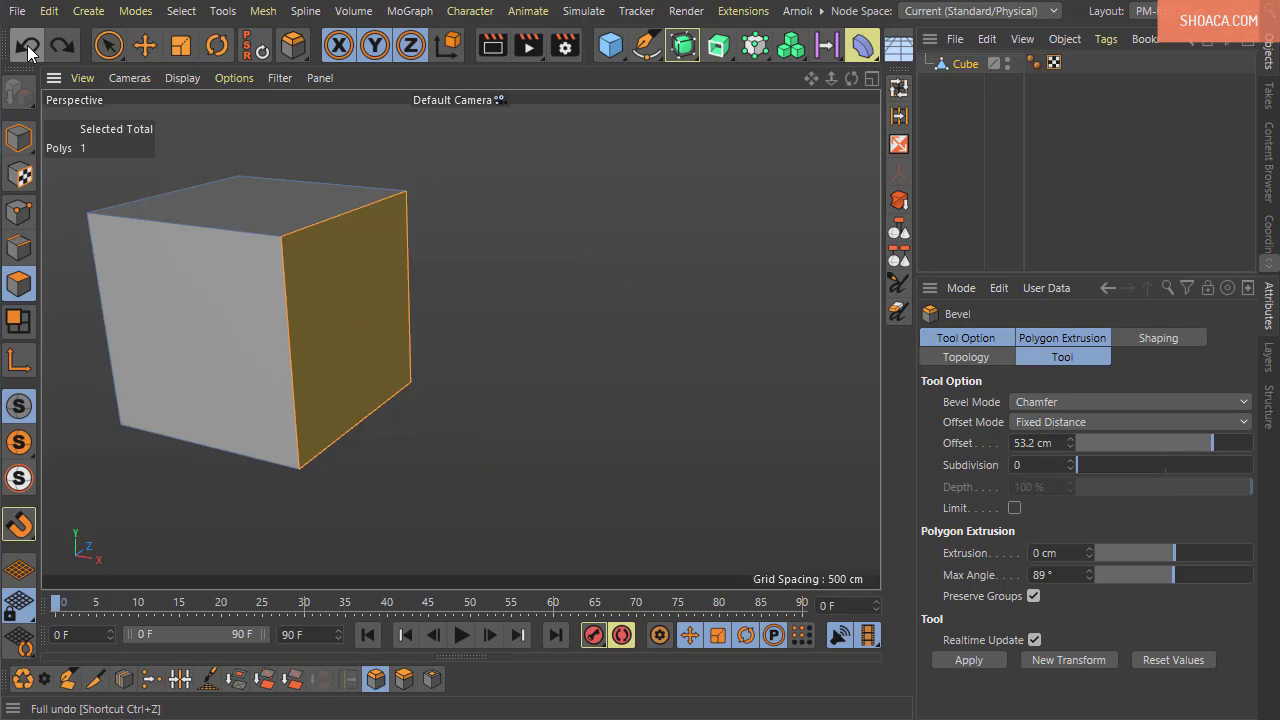
Try a bevel on the selected face with a 0 cm offset and undo it
click(647, 313)
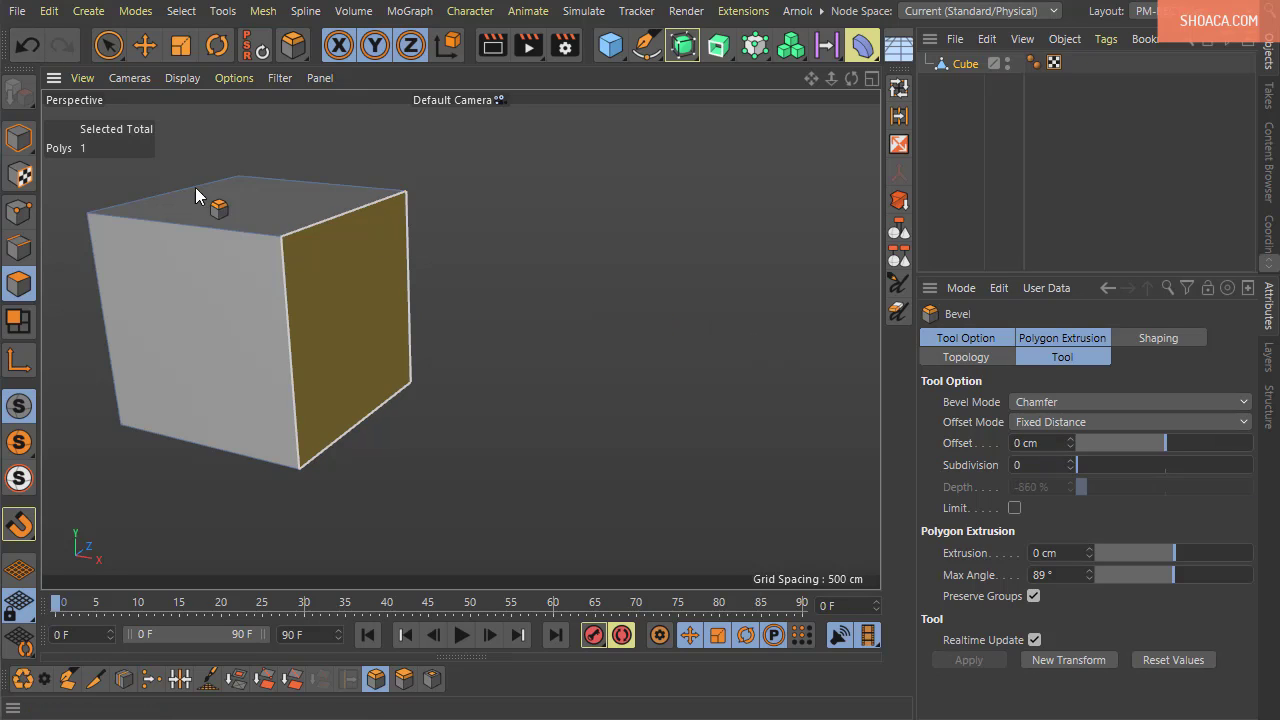
alt+drag(651, 423, 426, 420)
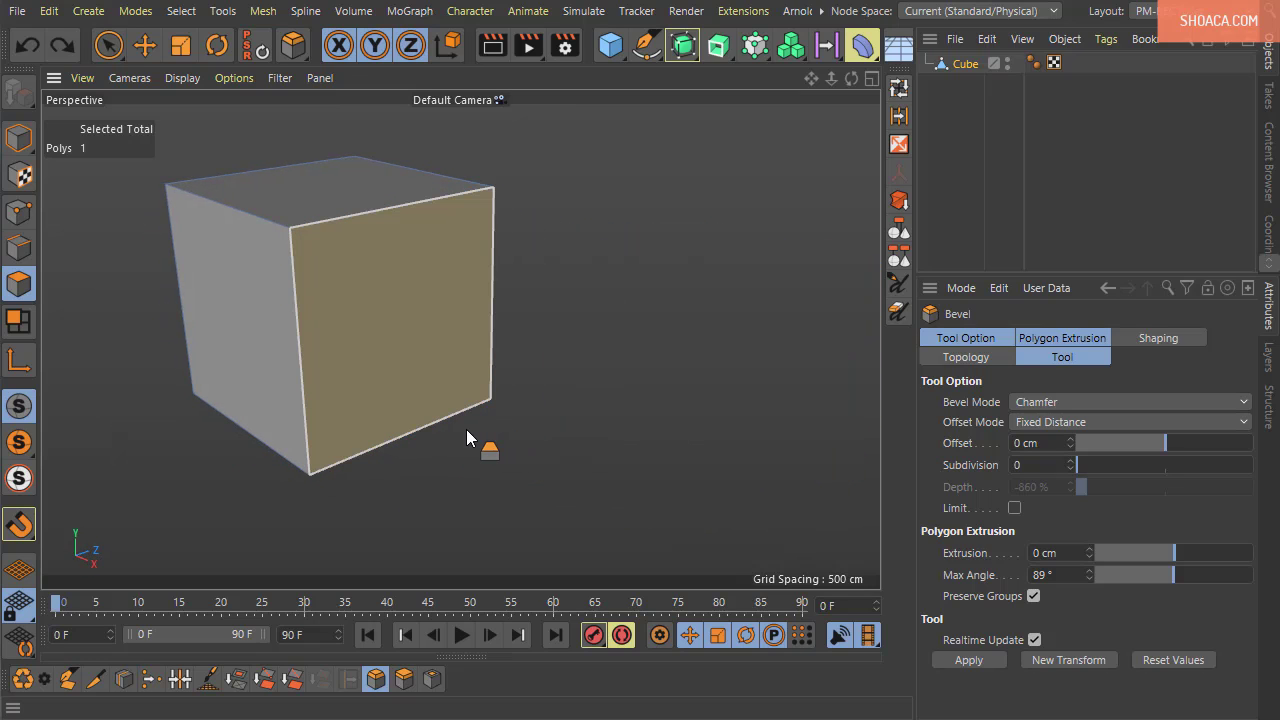
alt+drag(518, 418, 543, 409)
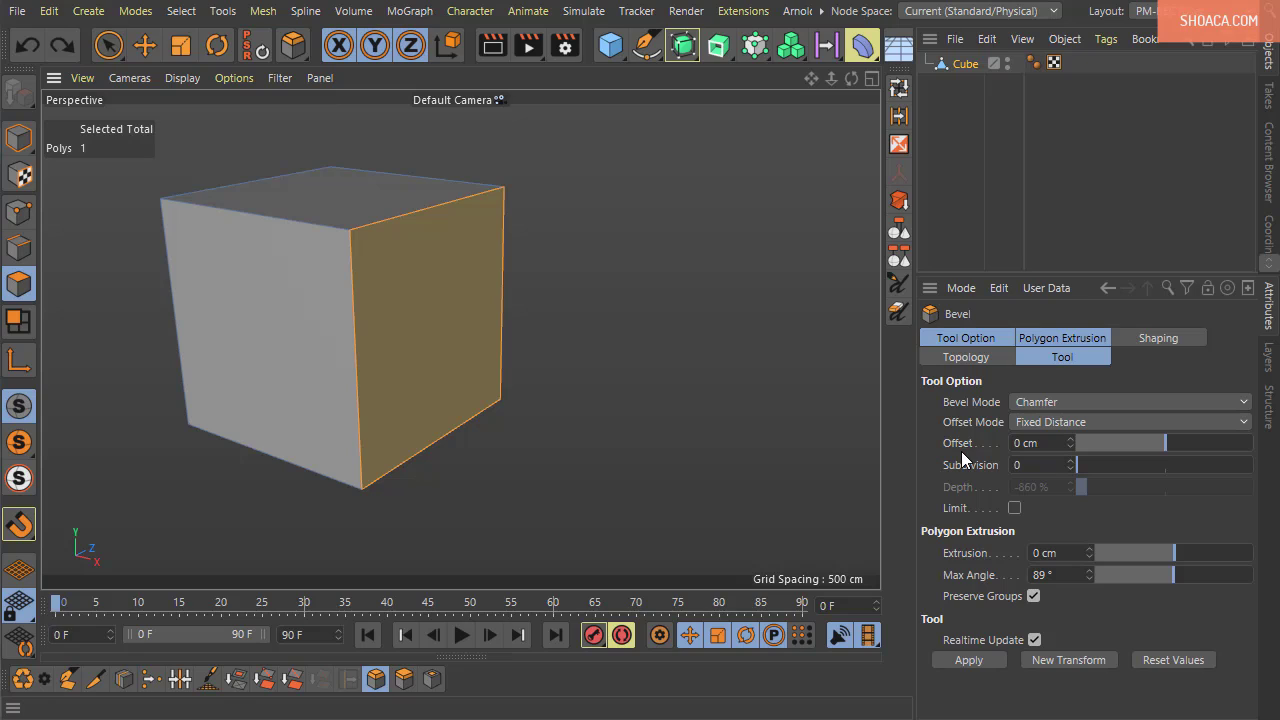
Show only the Bevel tool's option and tool settings, reset its values to the defaults, and work on edges instead of polygons
click(985, 343)
shift+click(1095, 360)
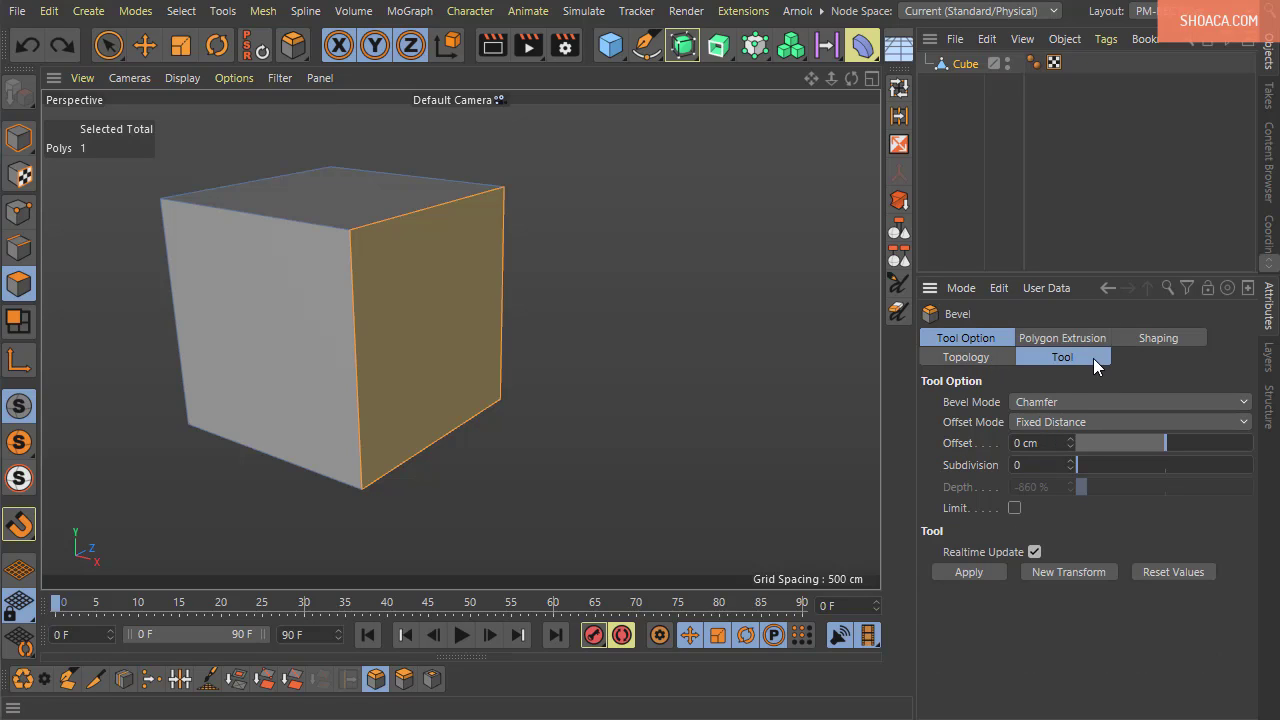
click(1173, 574)
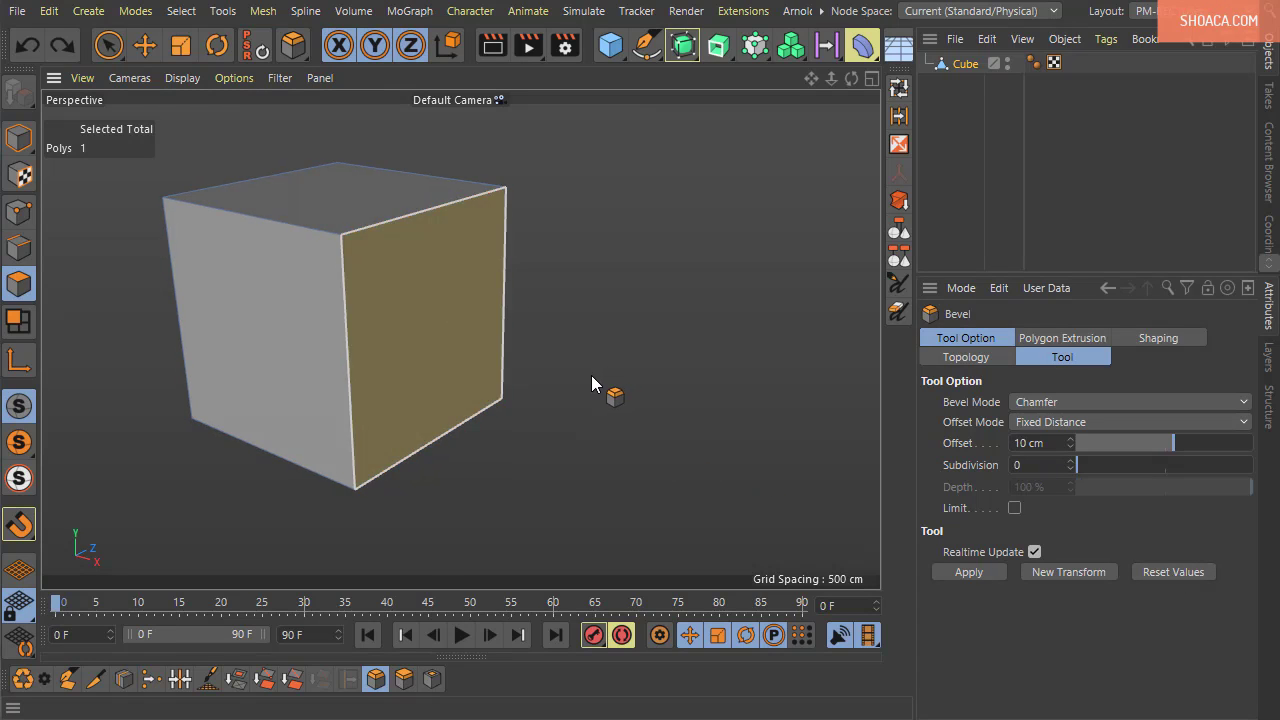
alt+drag(591, 375, 629, 419)
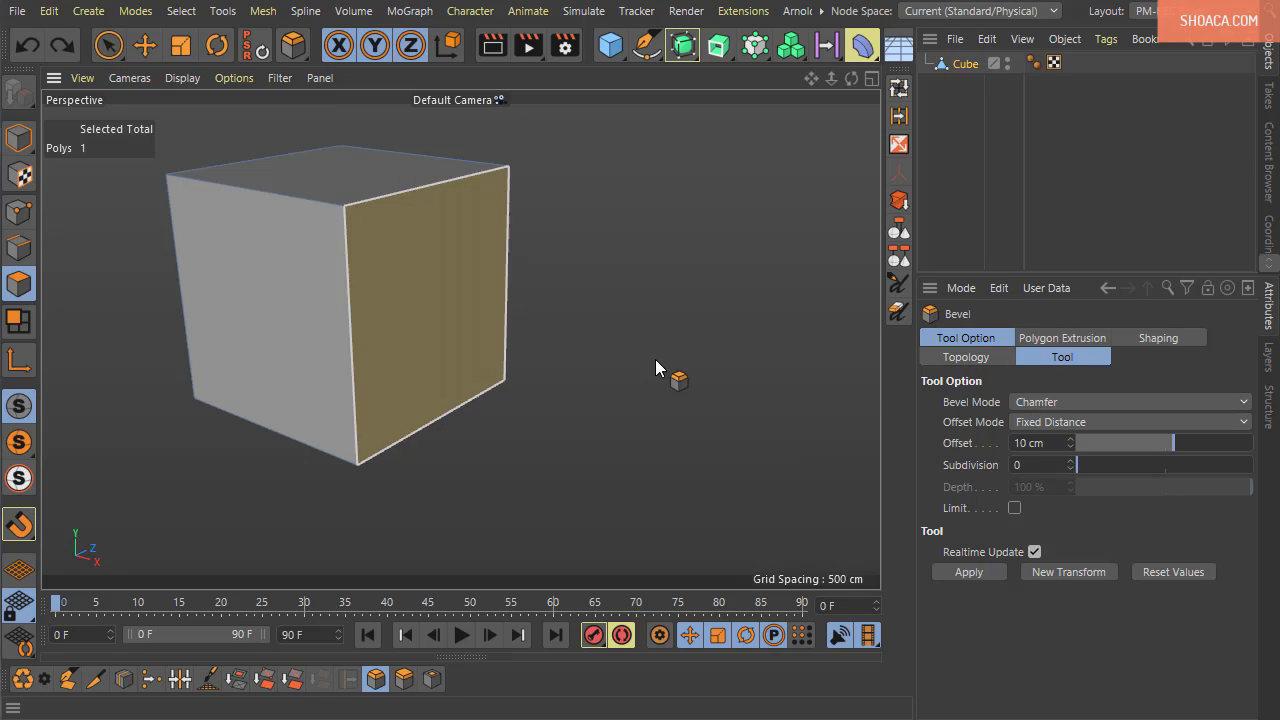
click(16, 246)
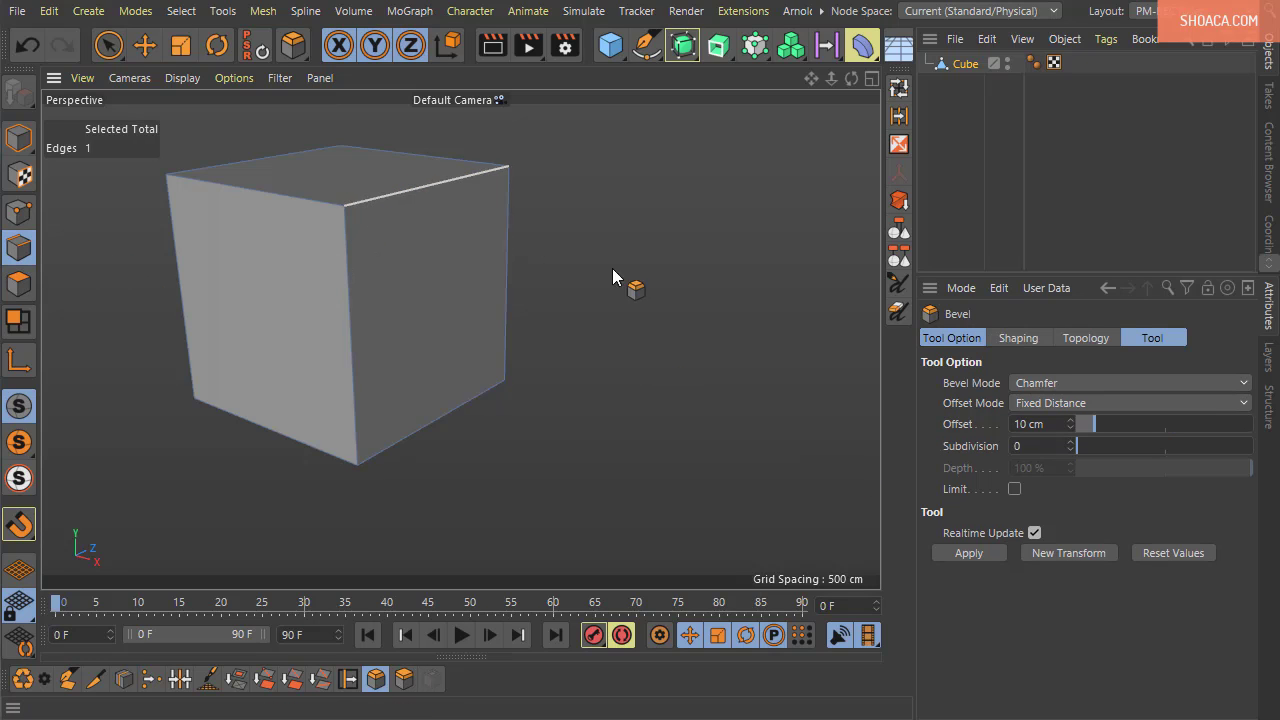
Bevel the selected top edge of the cube with about 41.5 cm offset and 2 subdivisions, and undo it
alt+drag(612, 268, 650, 390)
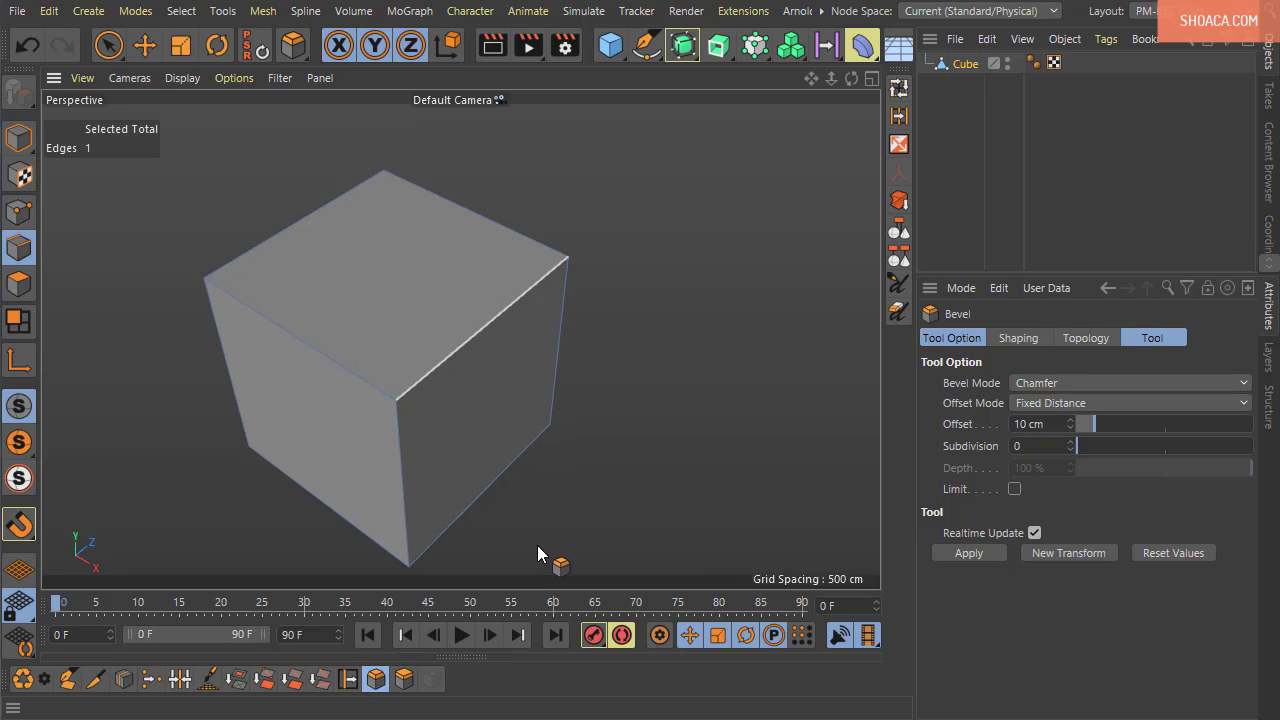
alt+drag(537, 550, 730, 485)
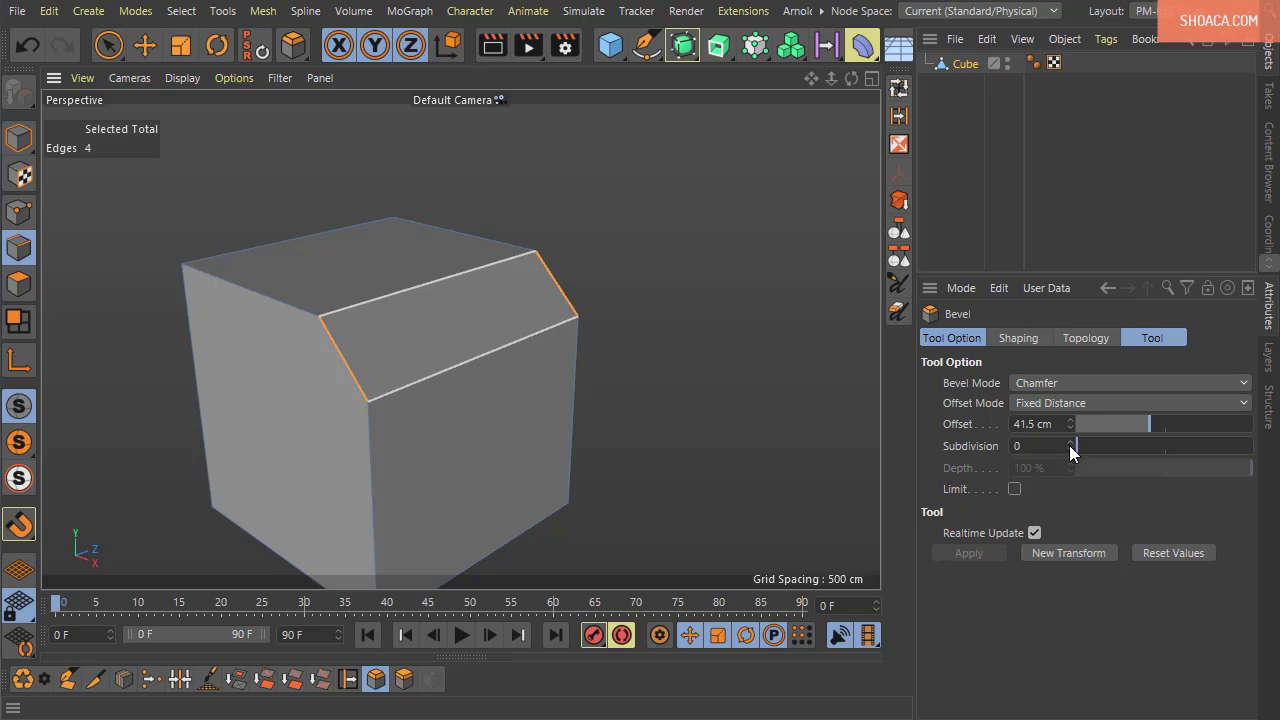
drag(1069, 445, 1075, 425)
drag(1070, 446, 1070, 461)
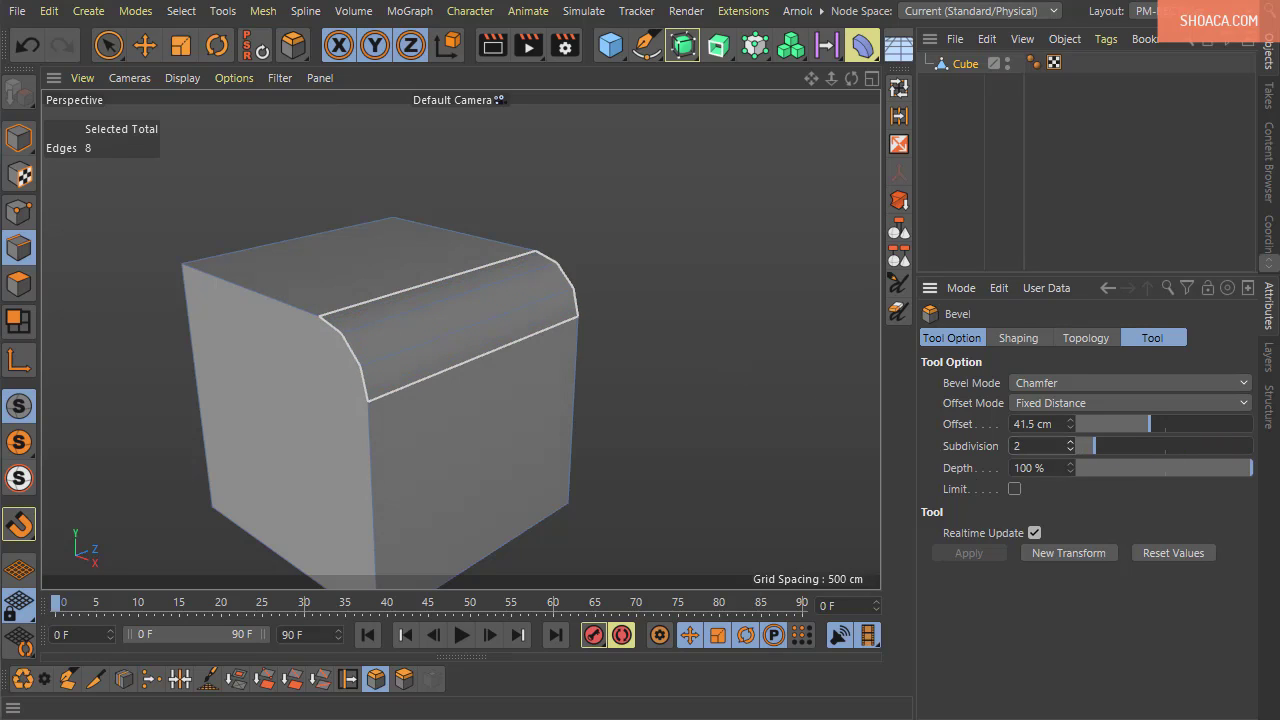
key(ctrl+z)
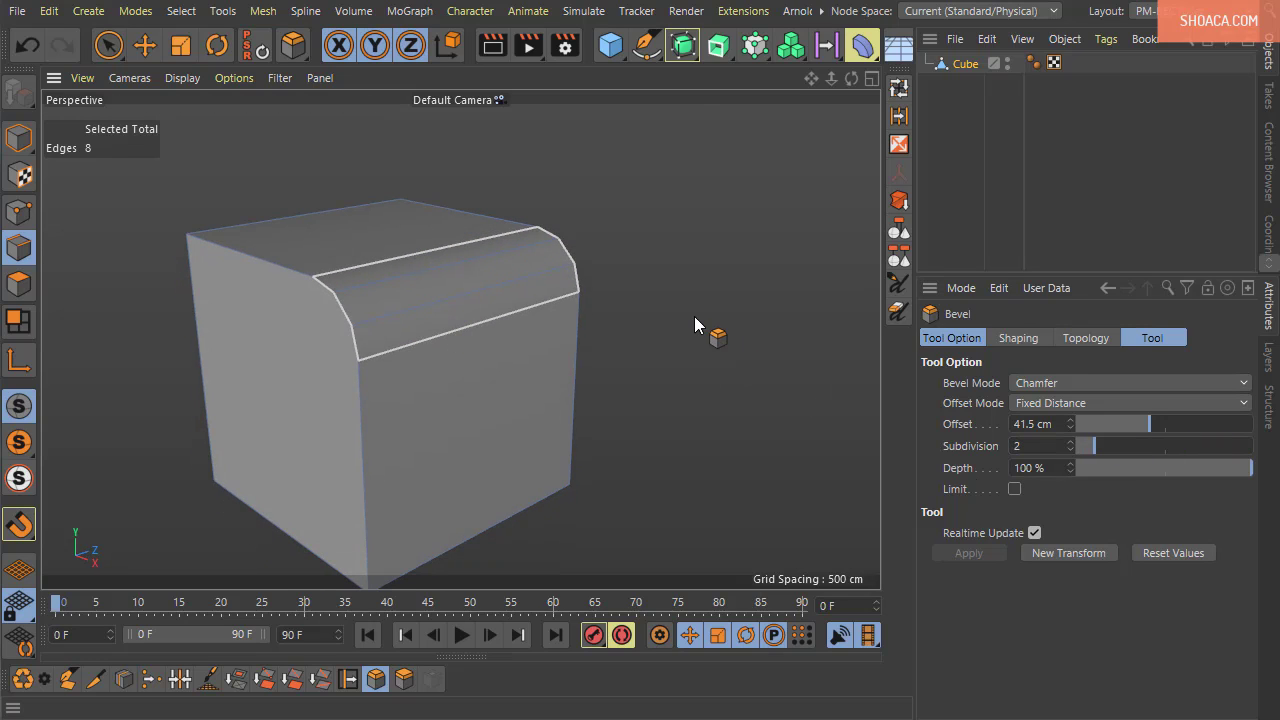
key(ctrl+z)
Reset the Bevel tool's values and set its bevel mode to Solid
alt+drag(694, 316, 761, 366)
click(1175, 553)
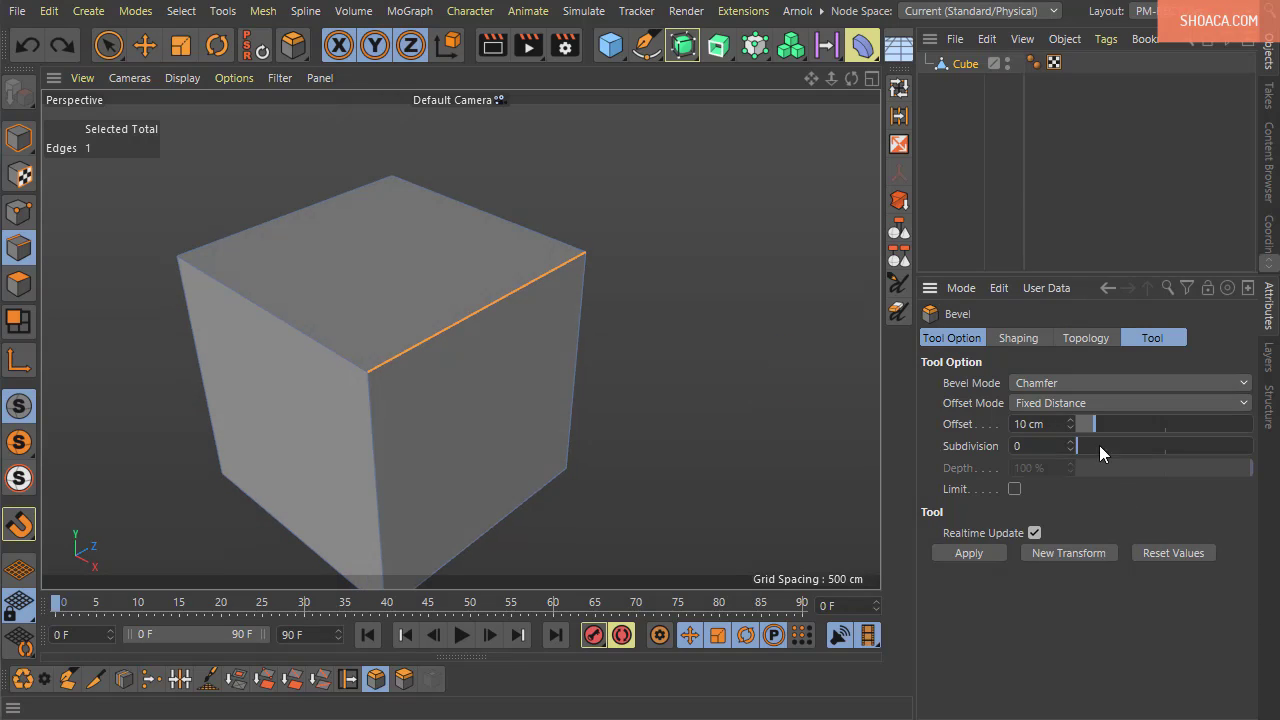
click(1057, 389)
click(1052, 426)
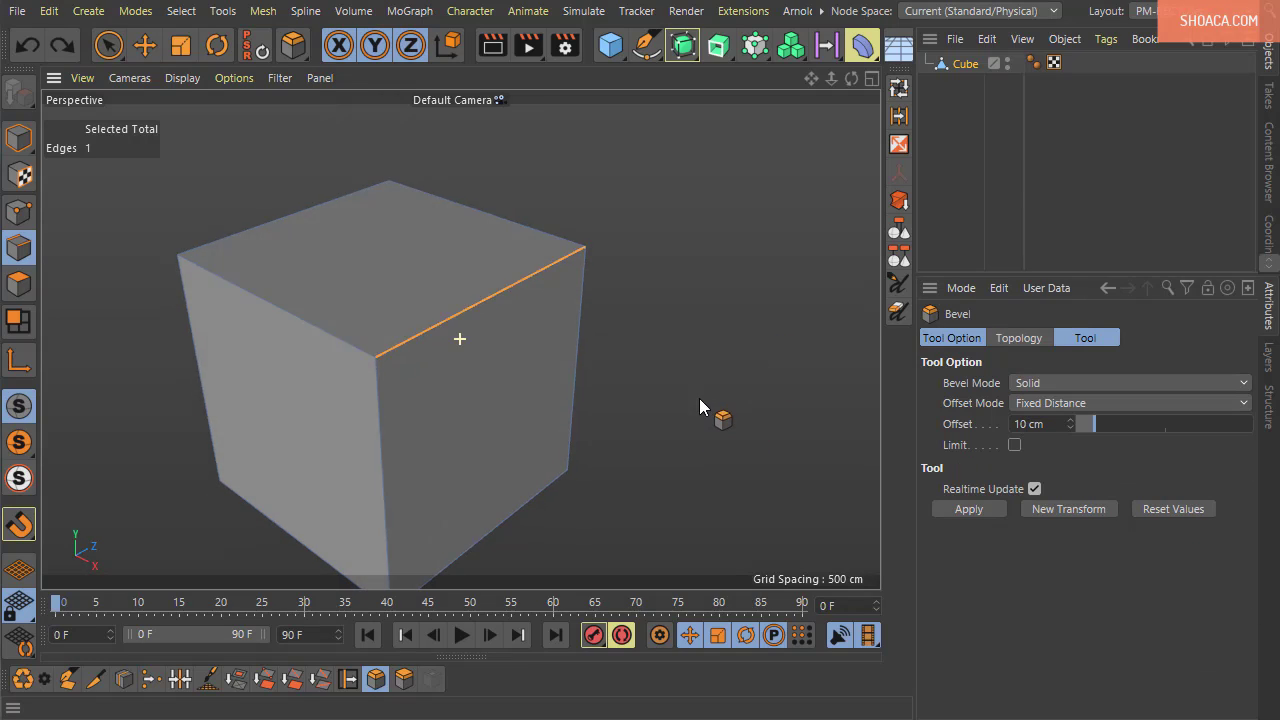
Bevel the selected top edge in Solid mode, adjust the offset to 9 cm, and undo the bevel
alt+drag(699, 398, 644, 402)
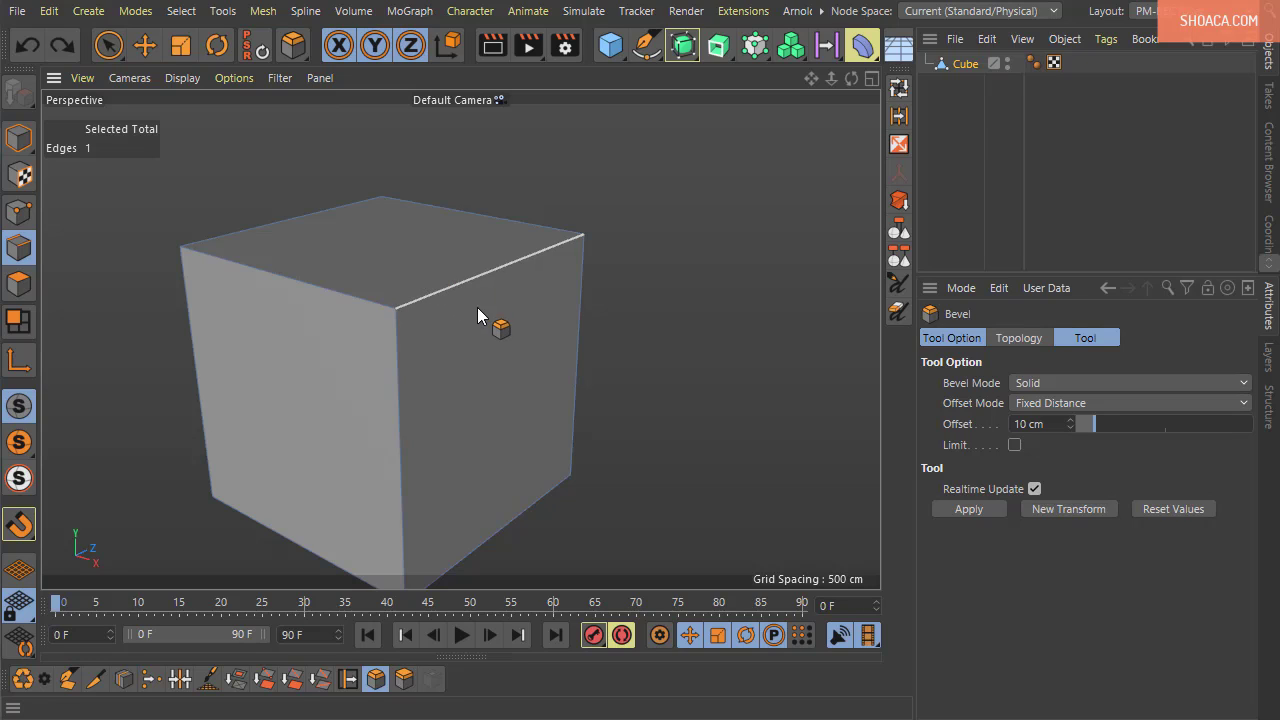
drag(701, 287, 643, 308)
scroll(643, 308, up, 3)
alt+drag(645, 423, 739, 340)
click(1071, 420)
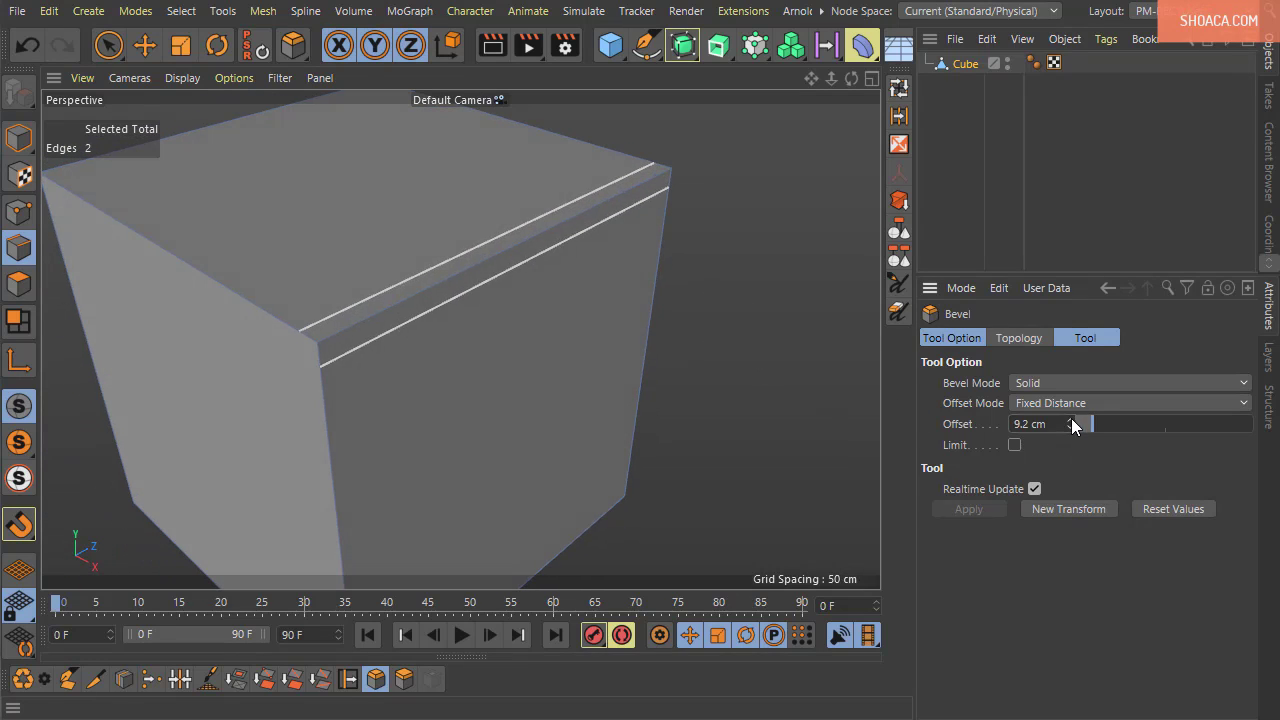
drag(1071, 424, 1071, 424)
drag(628, 467, 628, 467)
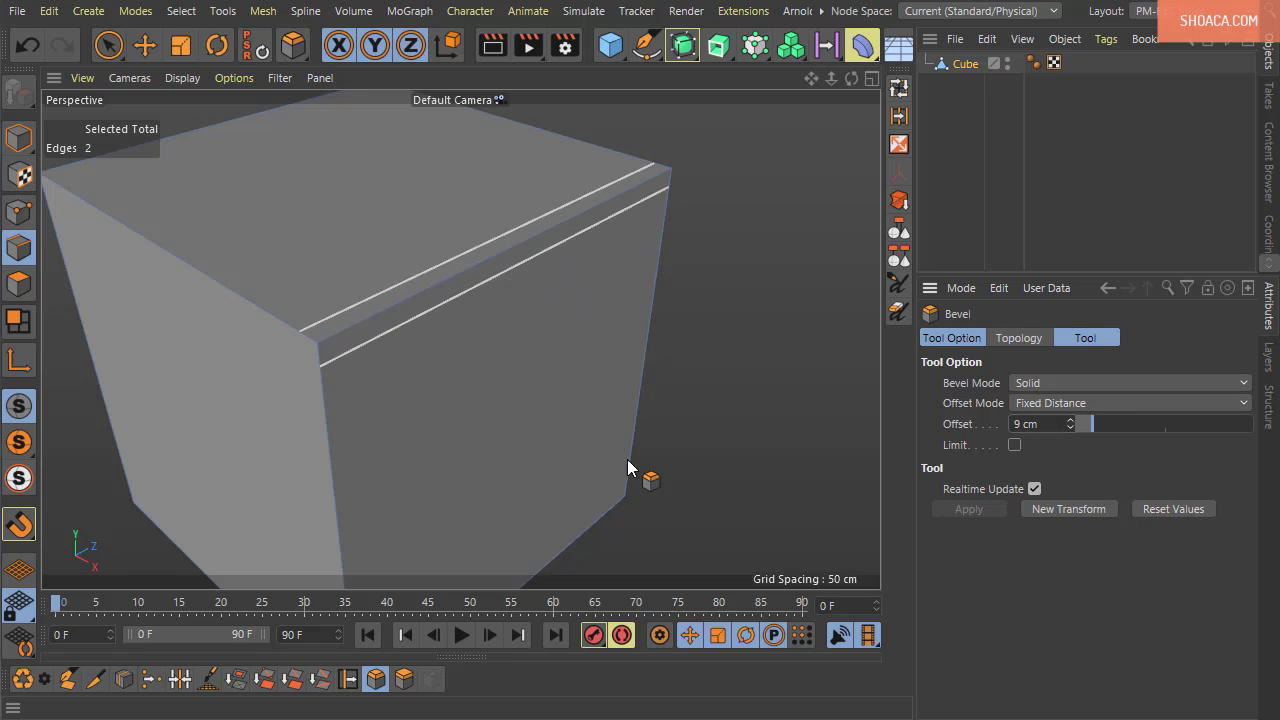
key(ctrl+z)
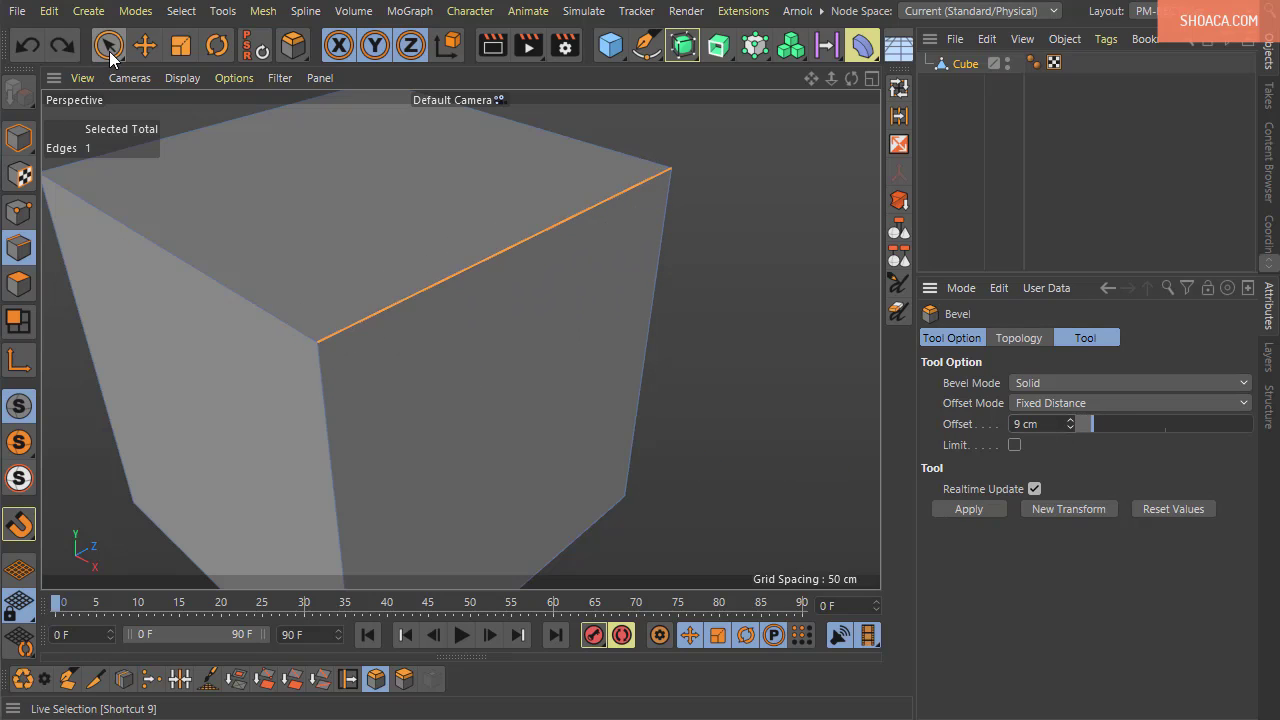
Select the three edges meeting at the cube's front corner and bevel them in Solid mode with about 4.4 cm offset
click(108, 45)
shift+click(309, 347)
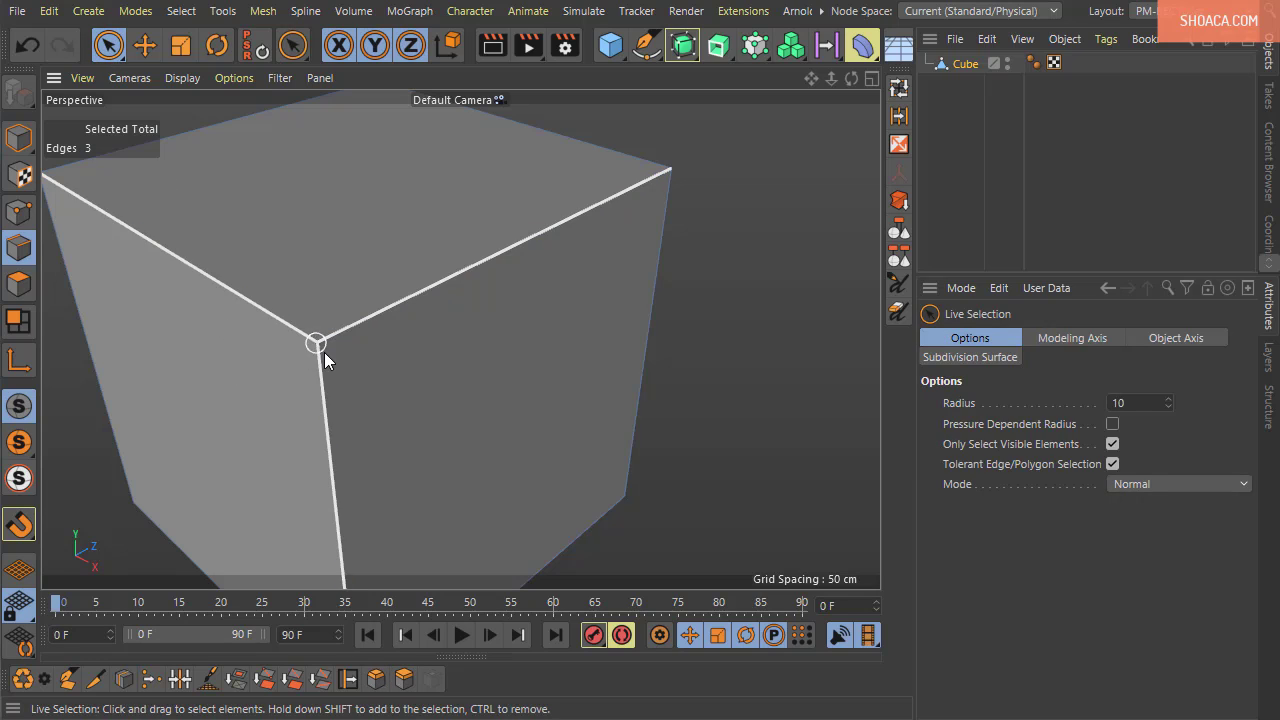
right_click(720, 254)
click(782, 342)
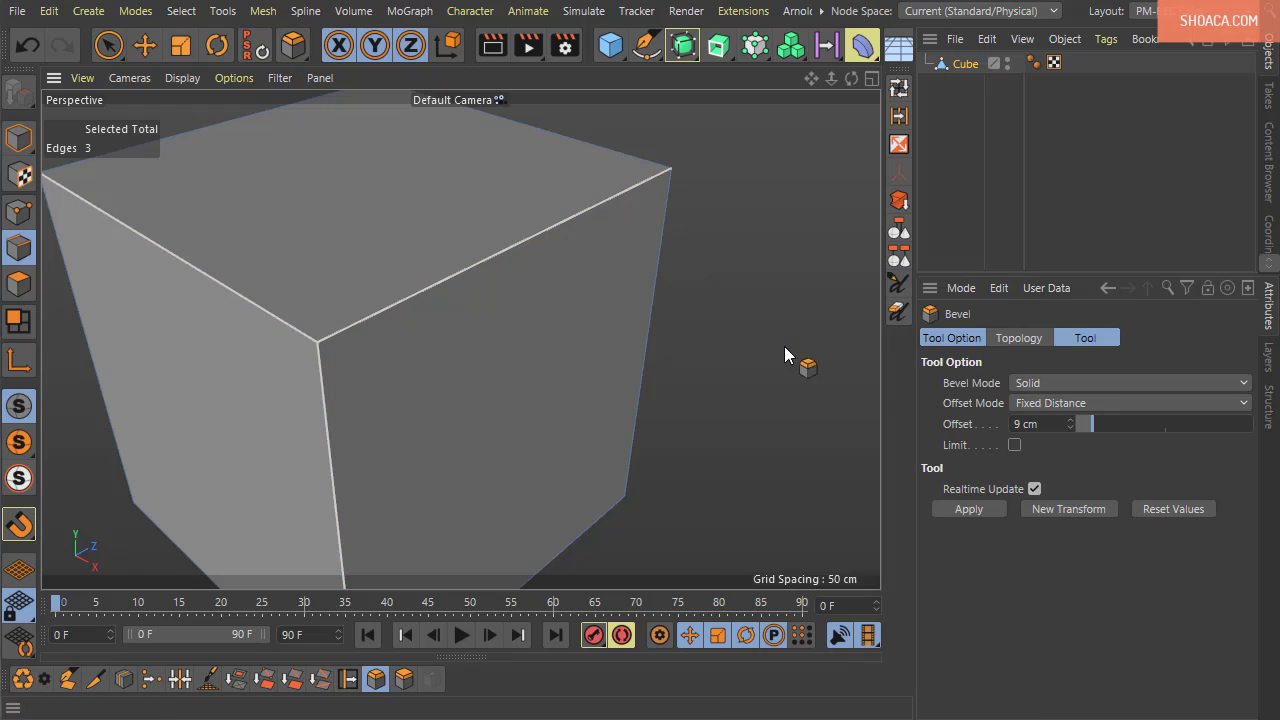
mouse_move(796, 342)
mouse_down()
mouse_move(816, 341)
mouse_move(788, 338)
mouse_up()
scroll(290, 330, up, 5)
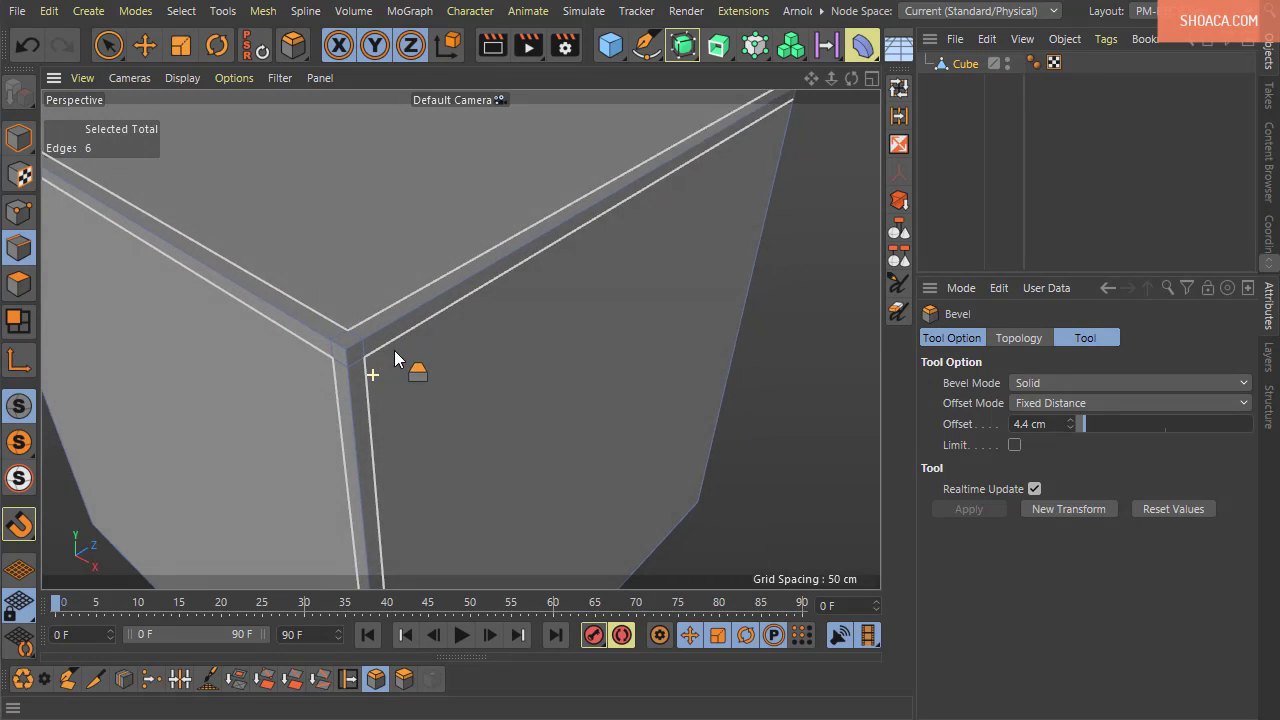
alt+drag(395, 358, 455, 350)
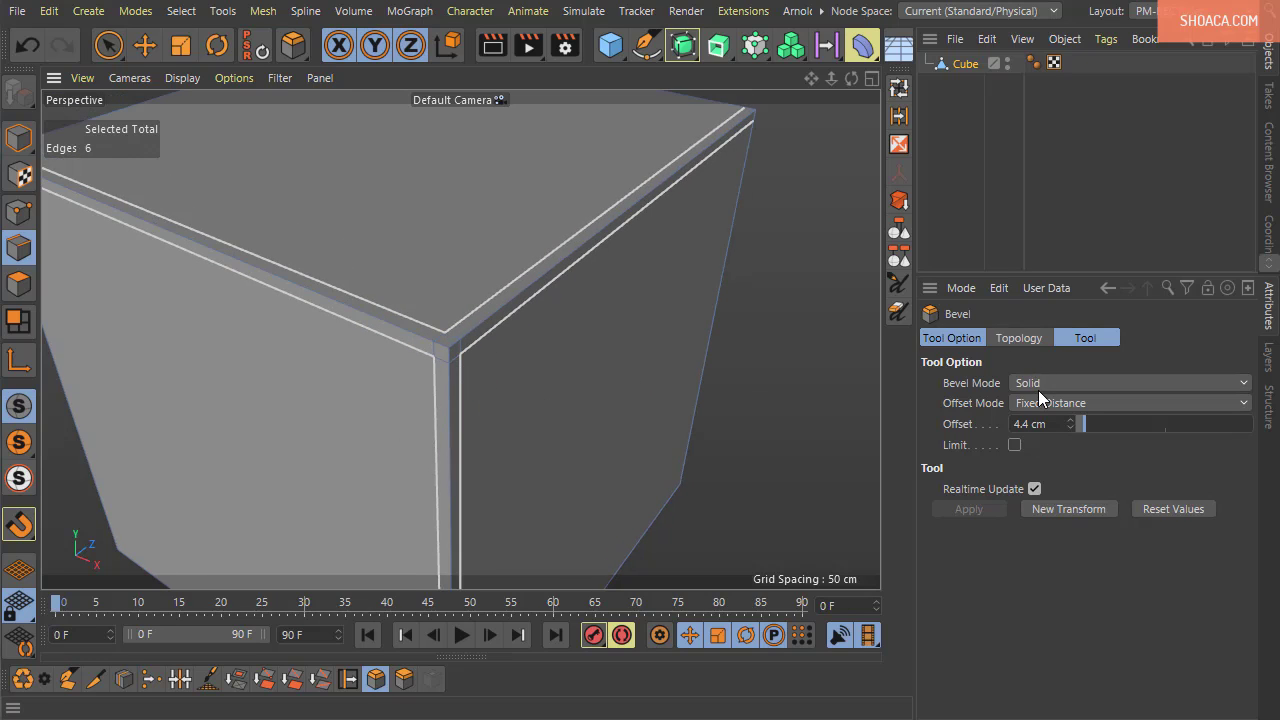
Reset the Bevel tool to Chamfer mode with its default values and undo the bevel on the three corner edges
click(1199, 506)
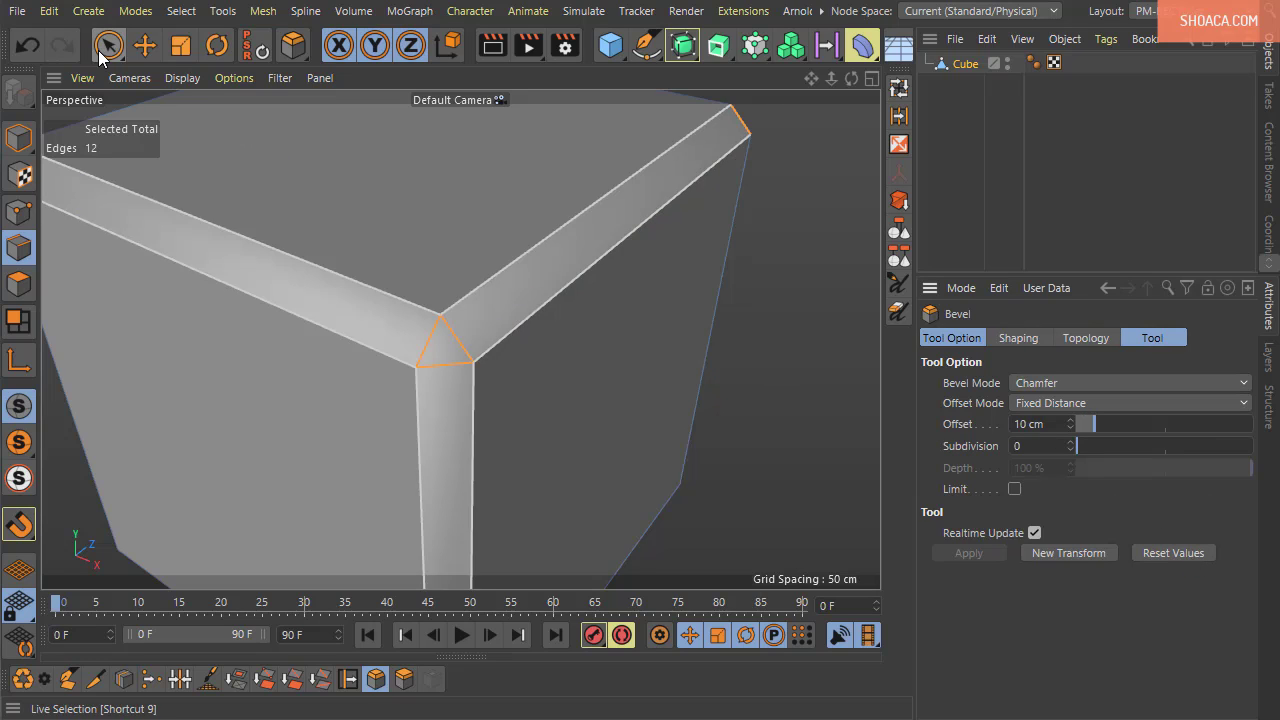
click(27, 45)
alt+drag(770, 445, 764, 412)
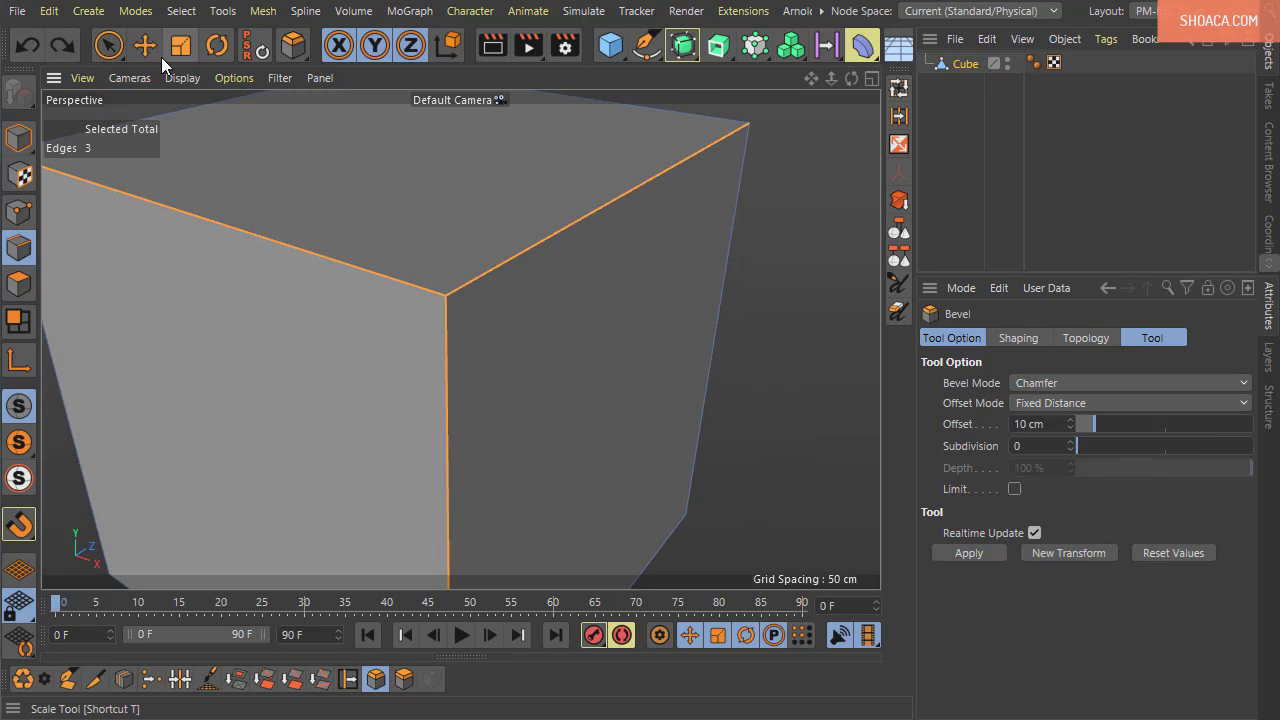
Bevel only the single top edge in Chamfer mode with about 14.1 cm offset, and undo it
click(97, 48)
click(590, 220)
alt+drag(637, 249, 781, 389)
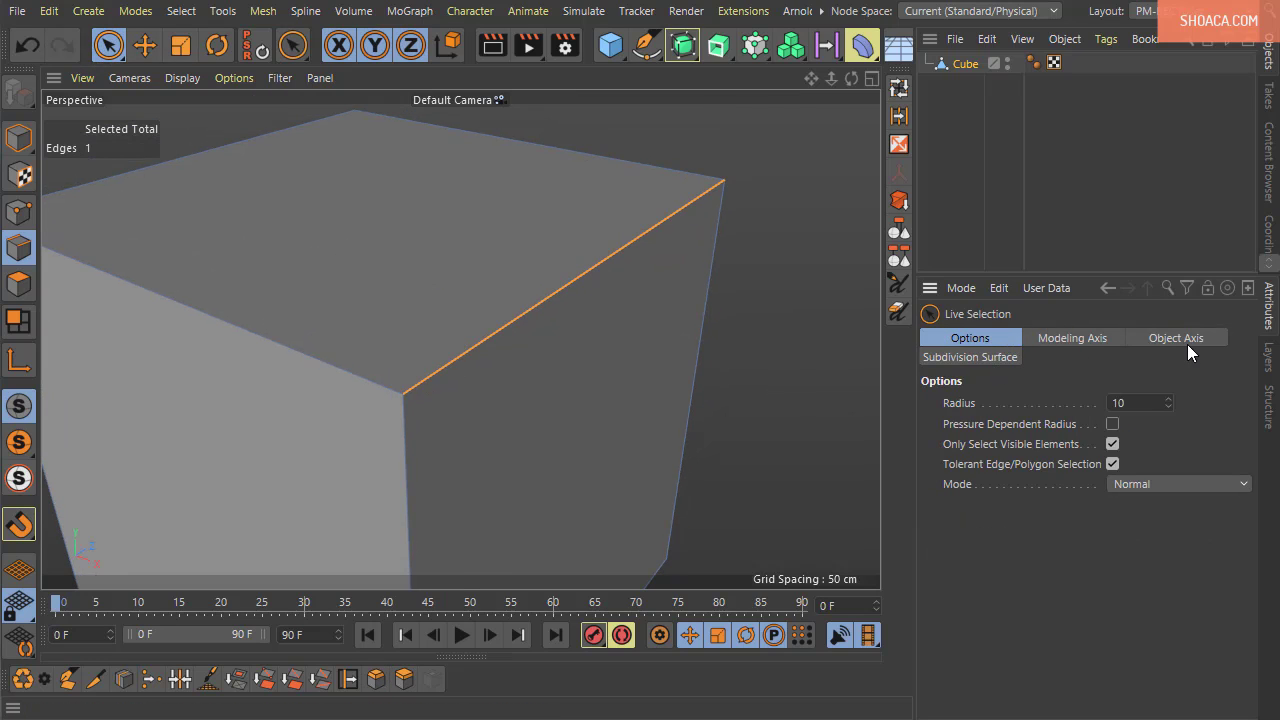
click(377, 679)
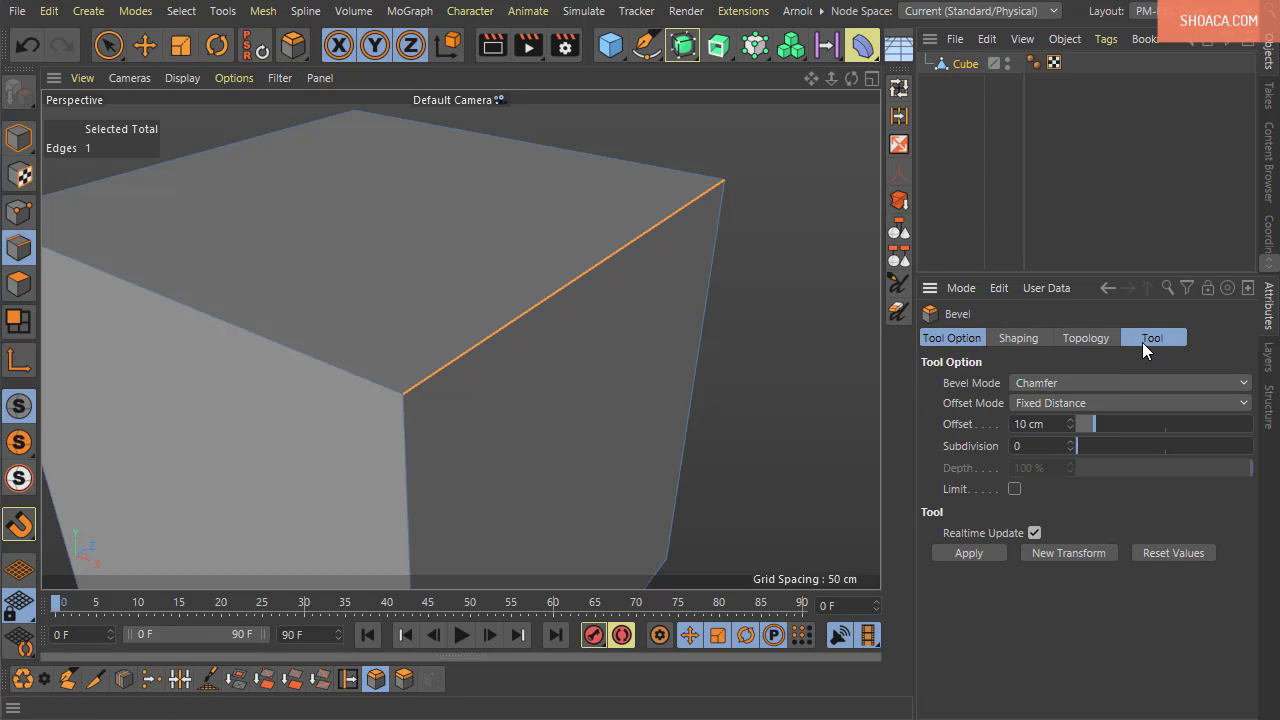
alt+drag(556, 462, 949, 410)
click(1035, 384)
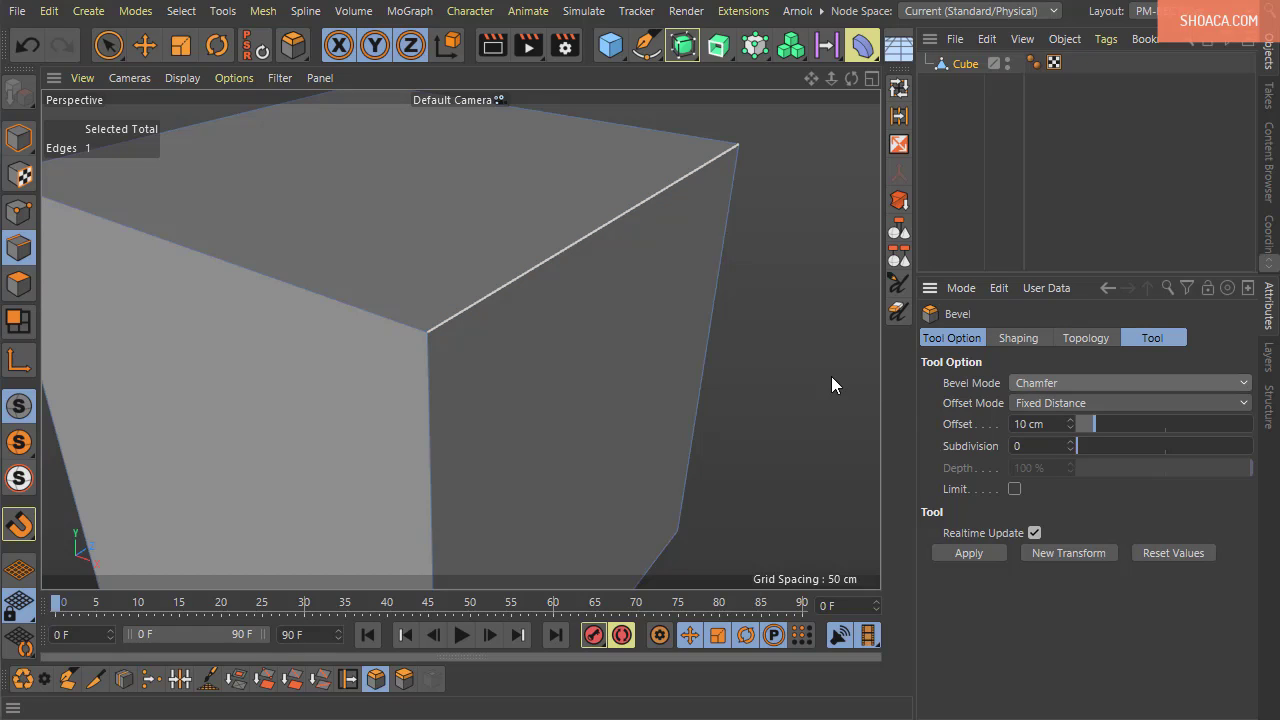
alt+drag(834, 376, 735, 445)
drag(826, 390, 900, 390)
drag(1070, 424, 1070, 444)
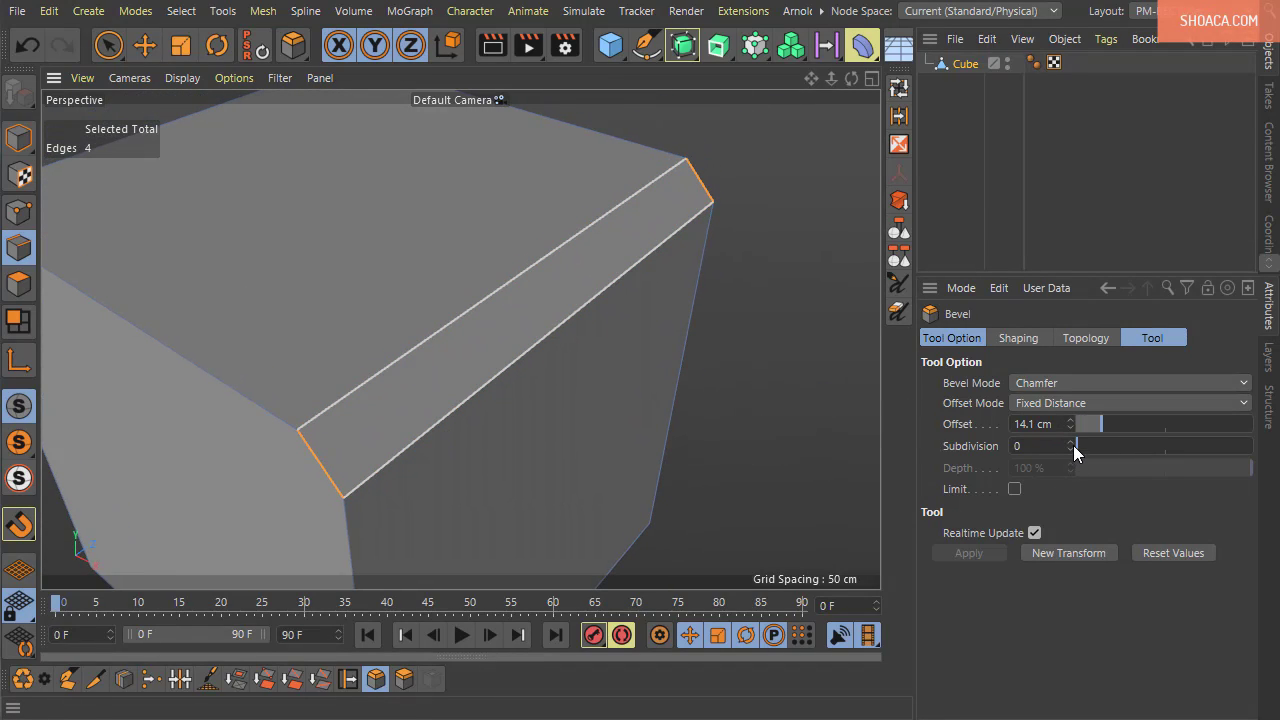
click(108, 44)
key(ctrl+z)
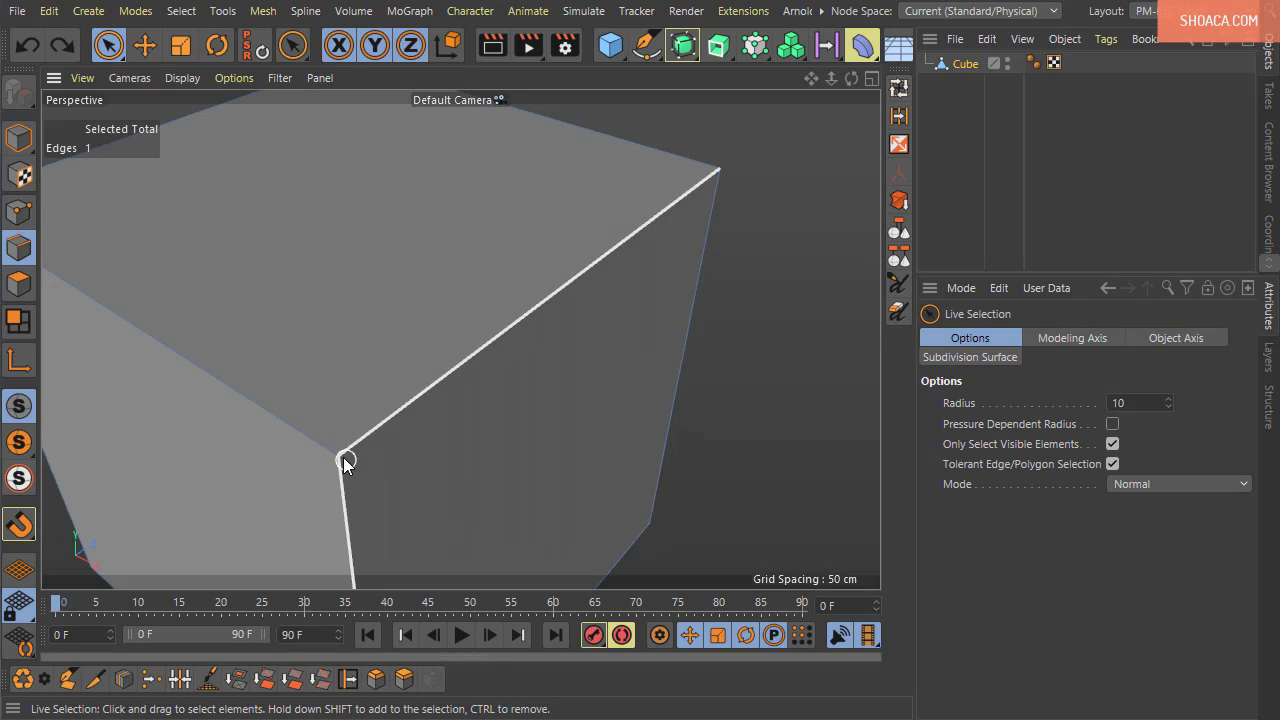
Select the three edges meeting at the front corner and bevel them with about 10.8 cm offset and 3 subdivisions
click(344, 461)
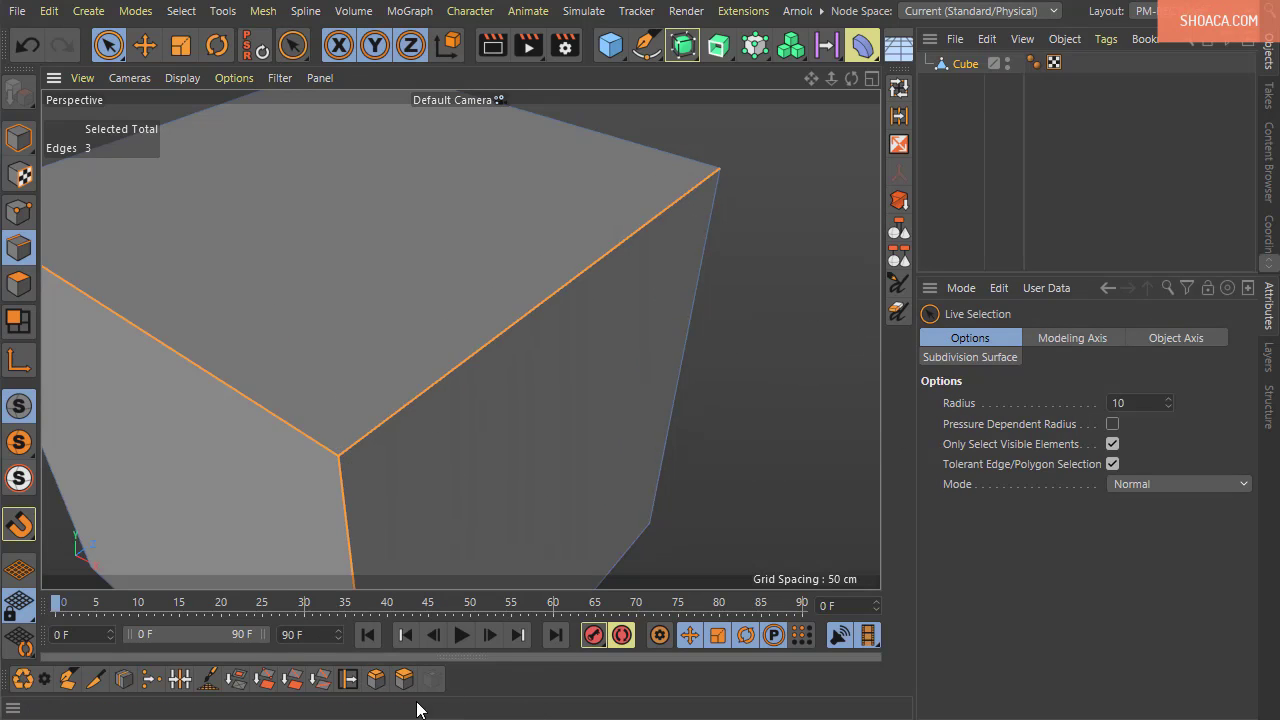
click(376, 679)
drag(771, 343, 850, 343)
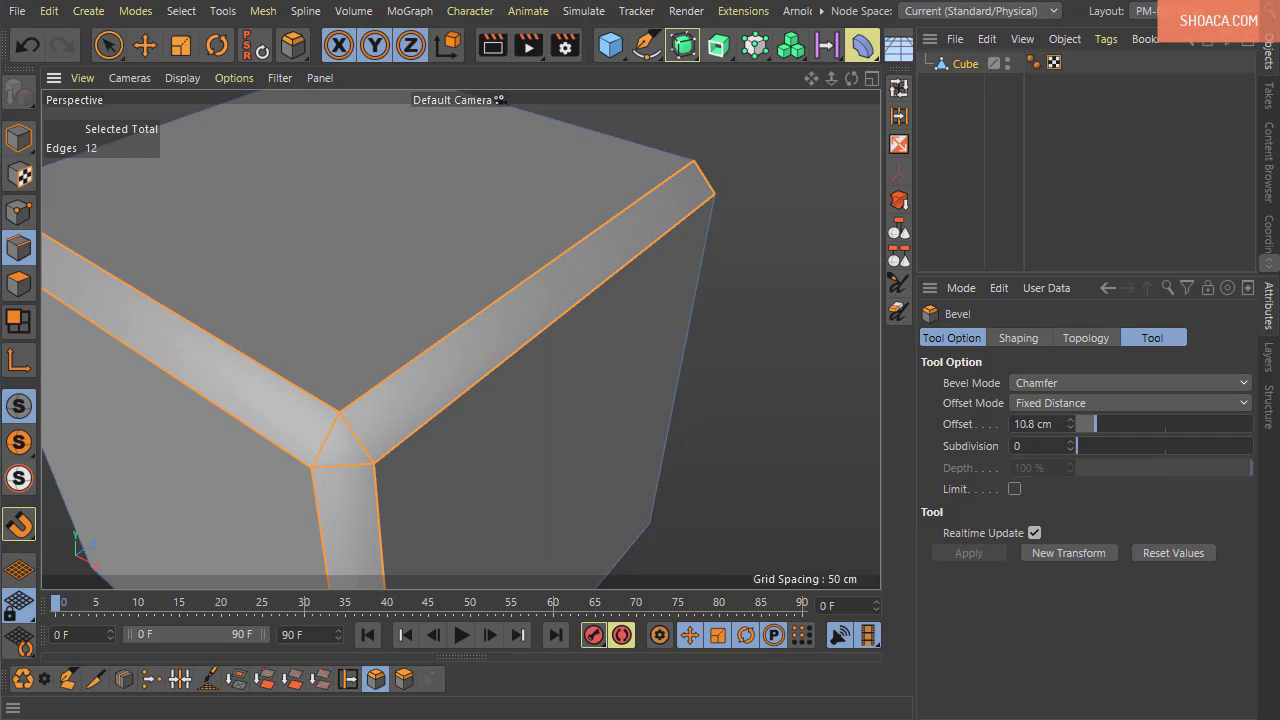
click(1070, 442)
click(1070, 442)
click(1070, 442)
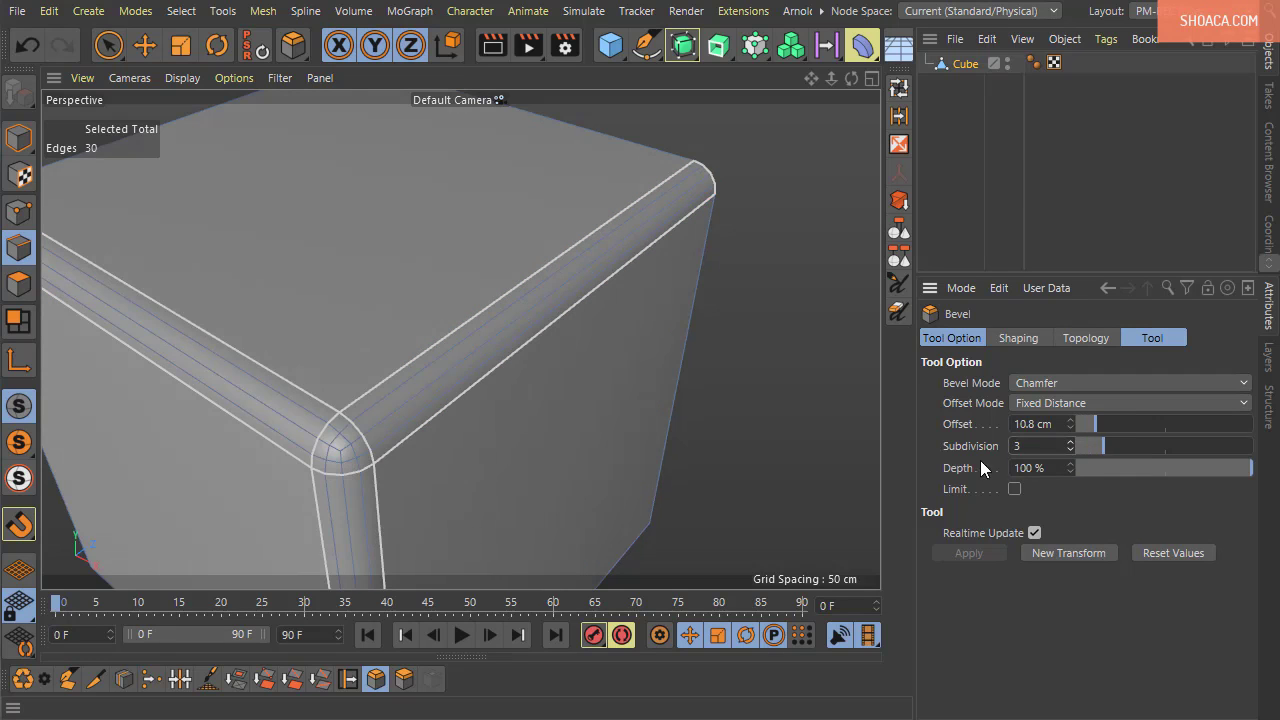
Compare the Proportional and Fixed Distance offset modes on the bevelled corner edges, ending on Proportional
alt+drag(866, 428, 596, 423)
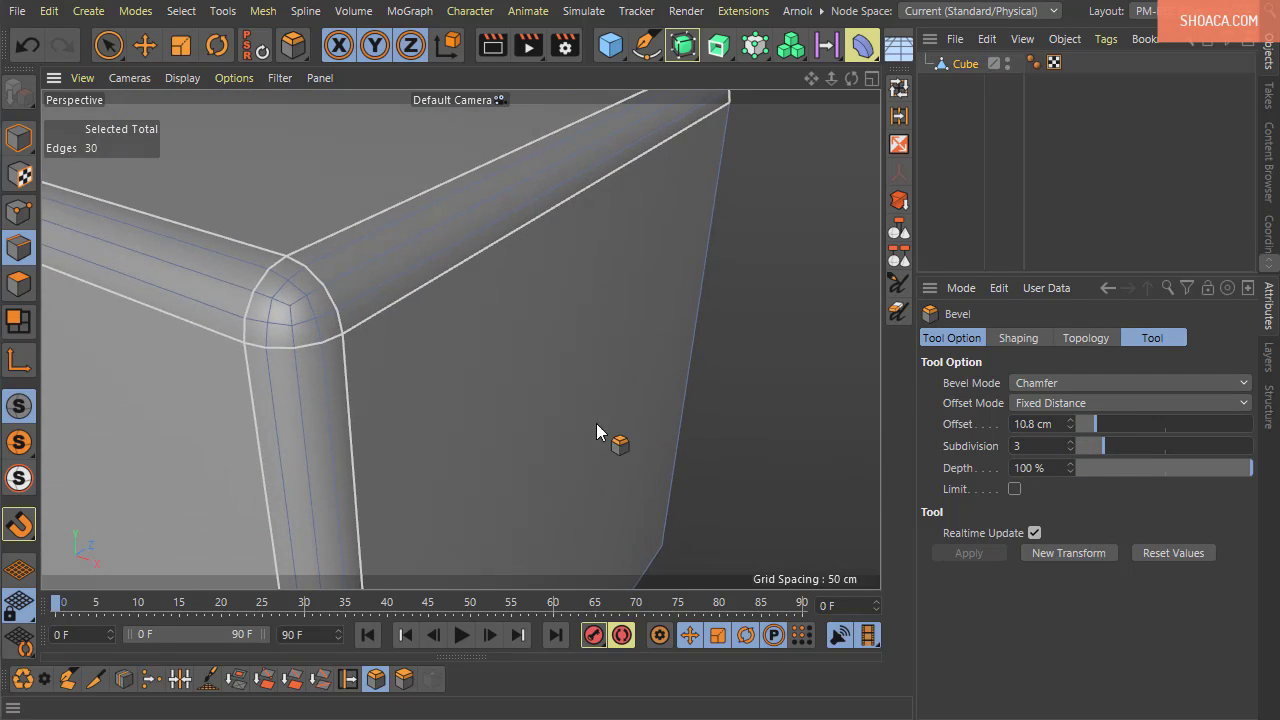
alt+drag(363, 272, 706, 449)
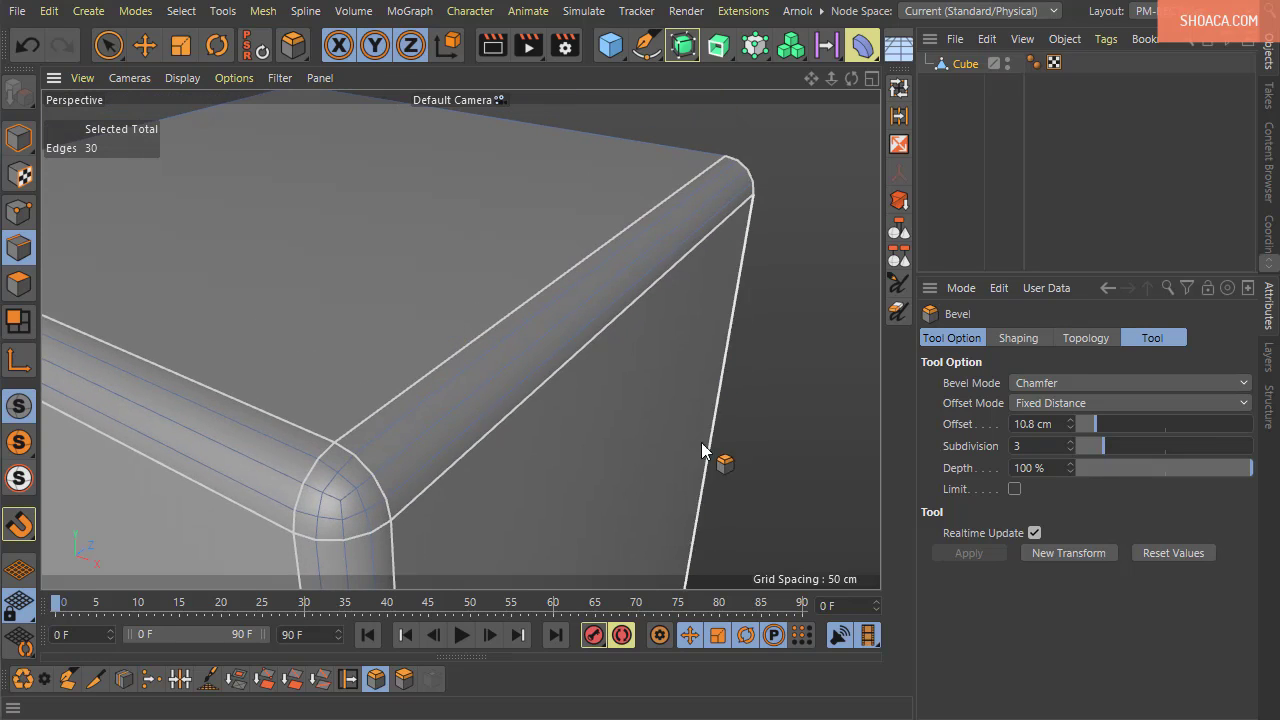
alt+drag(797, 389, 792, 372)
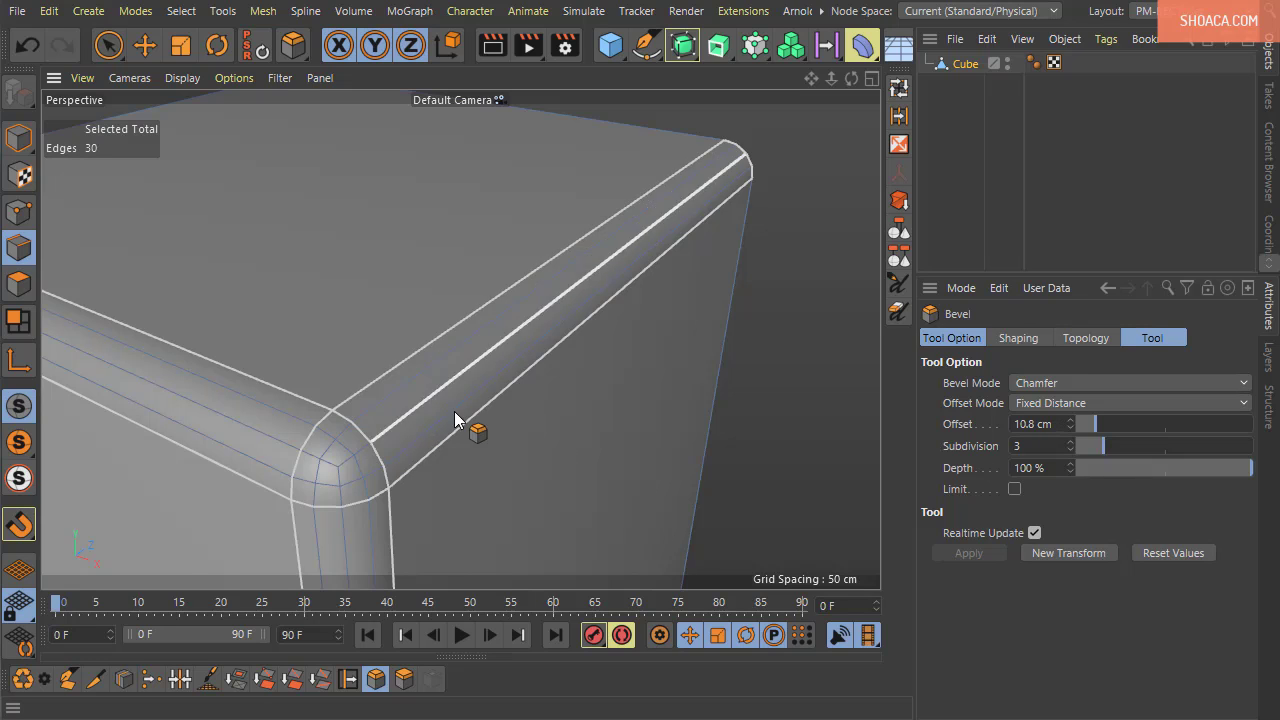
mouse_move(589, 468)
alt+mouse_down()
mouse_move(694, 505)
mouse_move(611, 477)
mouse_move(626, 500)
mouse_move(601, 457)
alt+mouse_up()
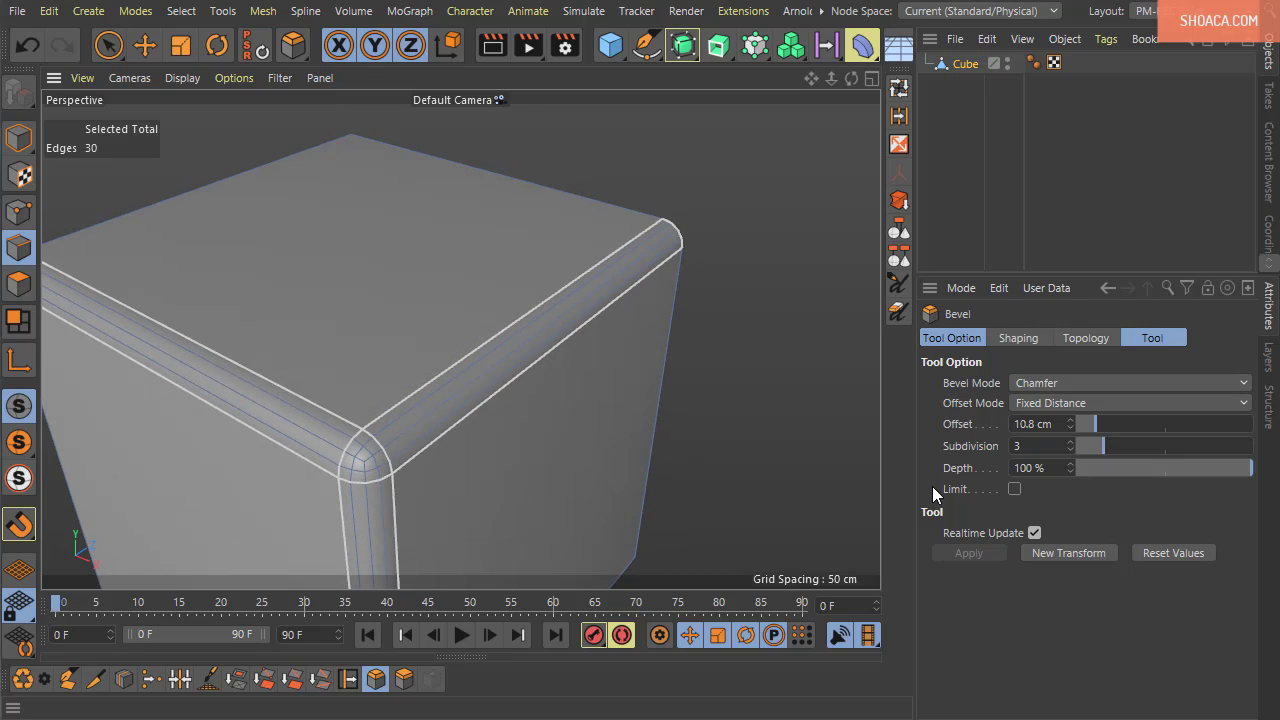
click(1040, 405)
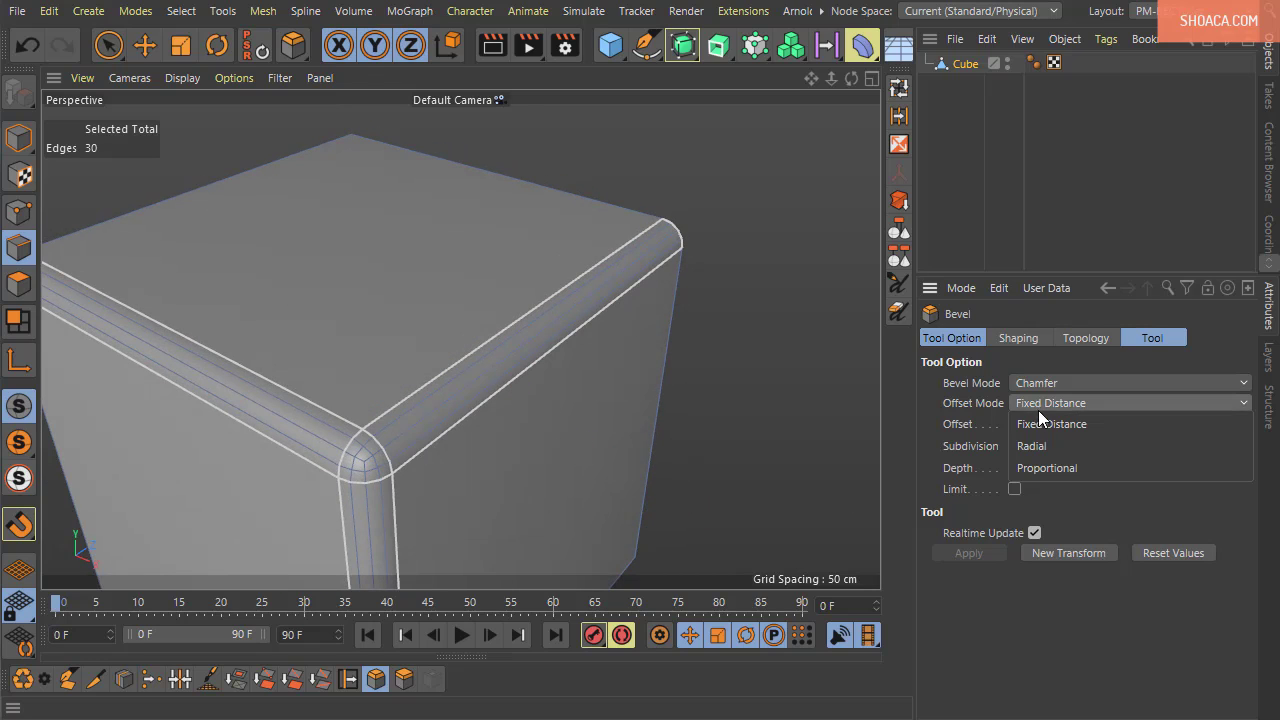
click(1045, 465)
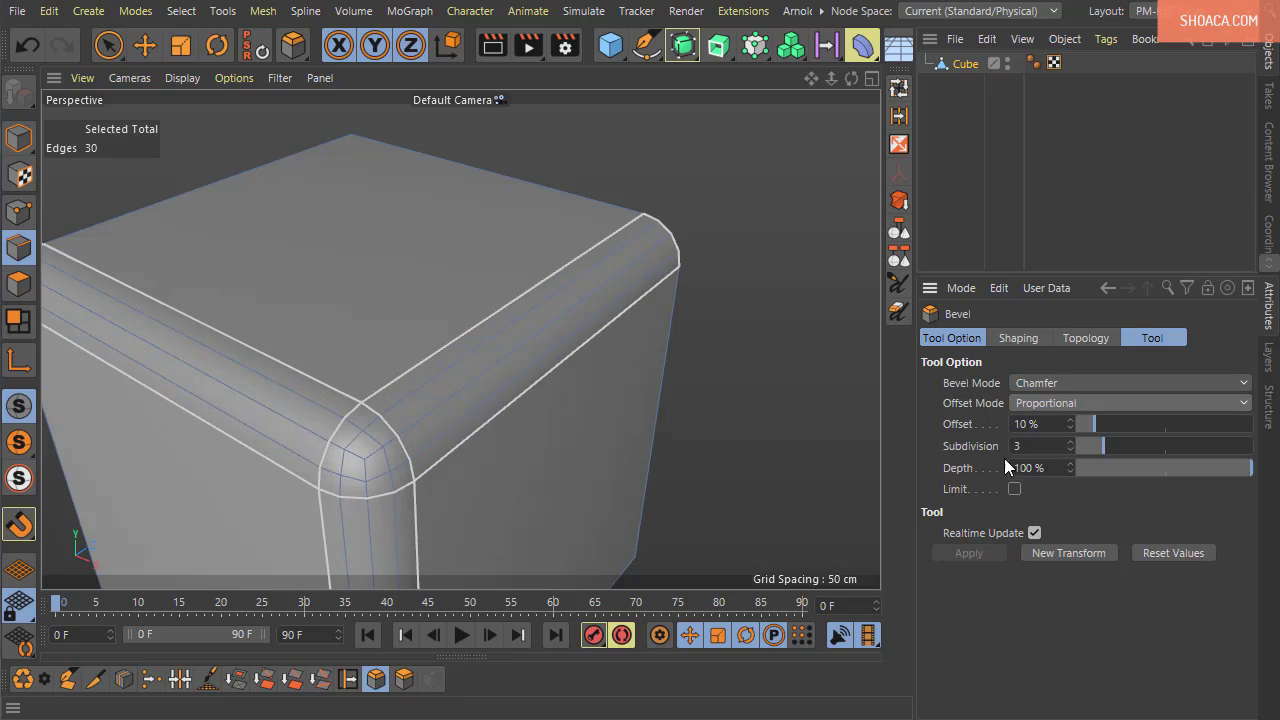
click(1047, 403)
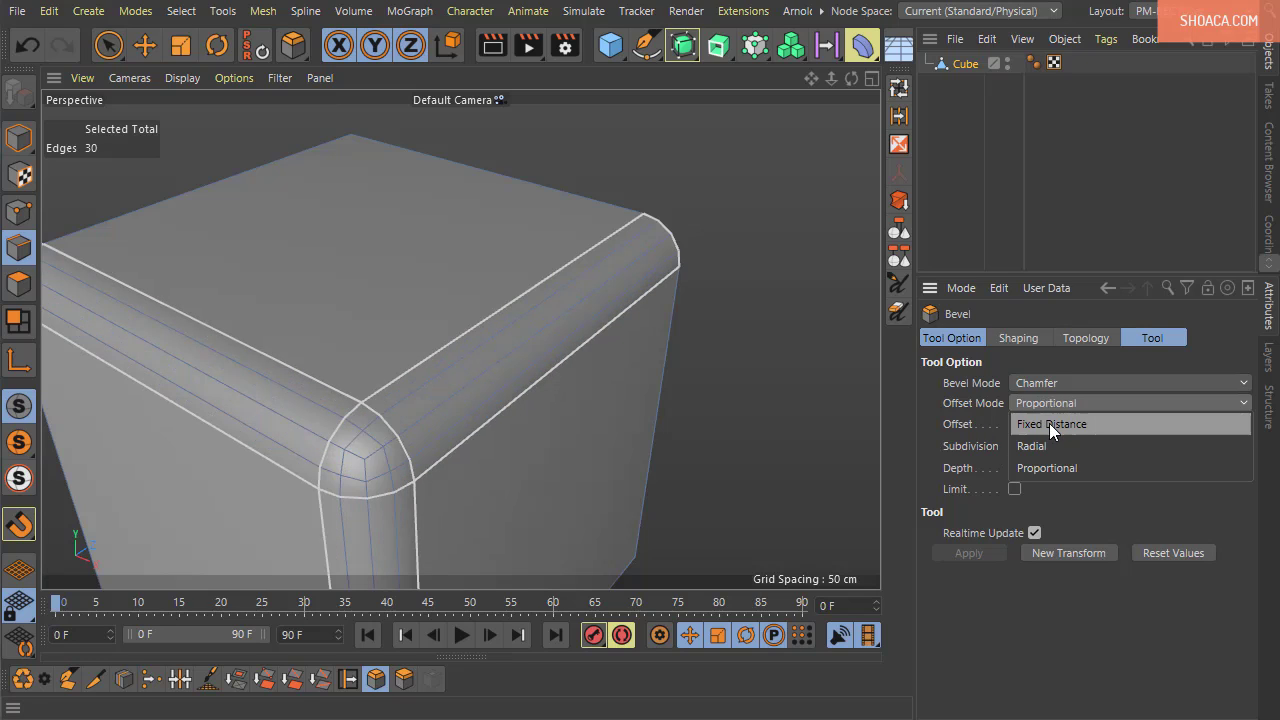
click(1049, 423)
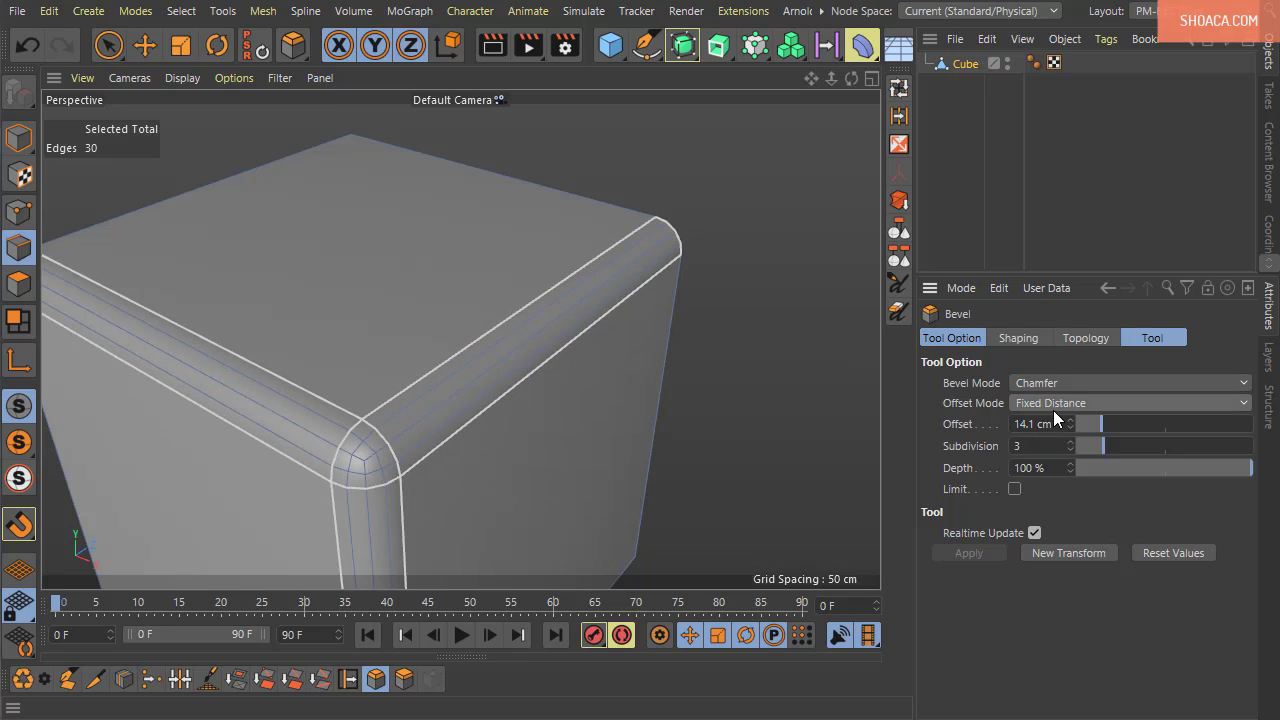
click(1055, 399)
click(1085, 467)
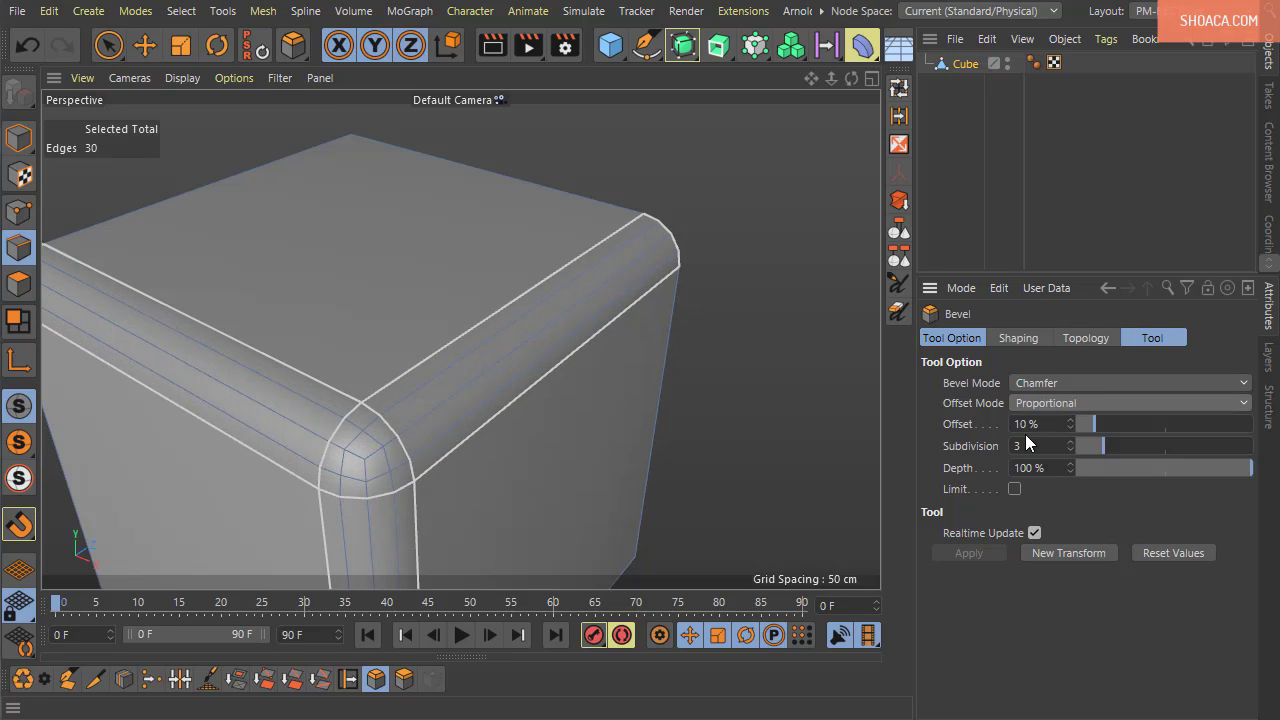
Raise the bevel's proportional offset to 39 %, set it to 50 %, and view the rounded corner from above
mouse_move(1071, 424)
mouse_down()
mouse_move(1100, 424)
mouse_move(1071, 427)
mouse_up()
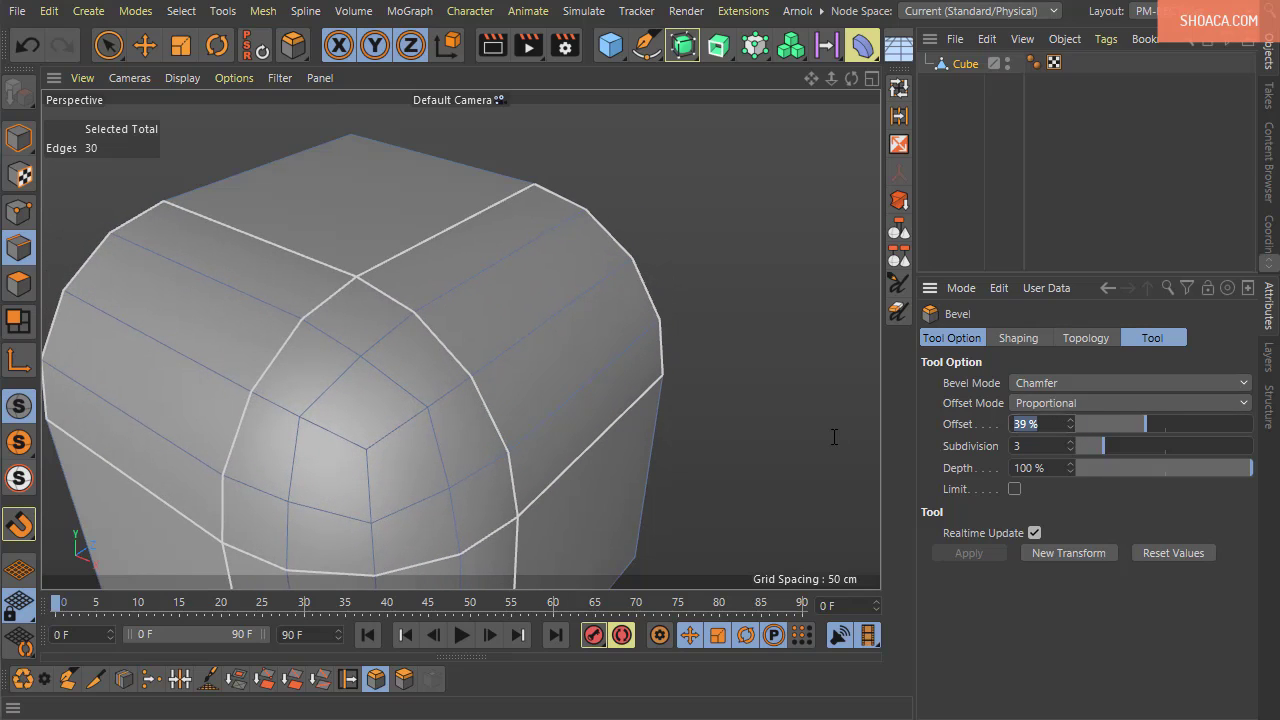
text(50)
key(Return)
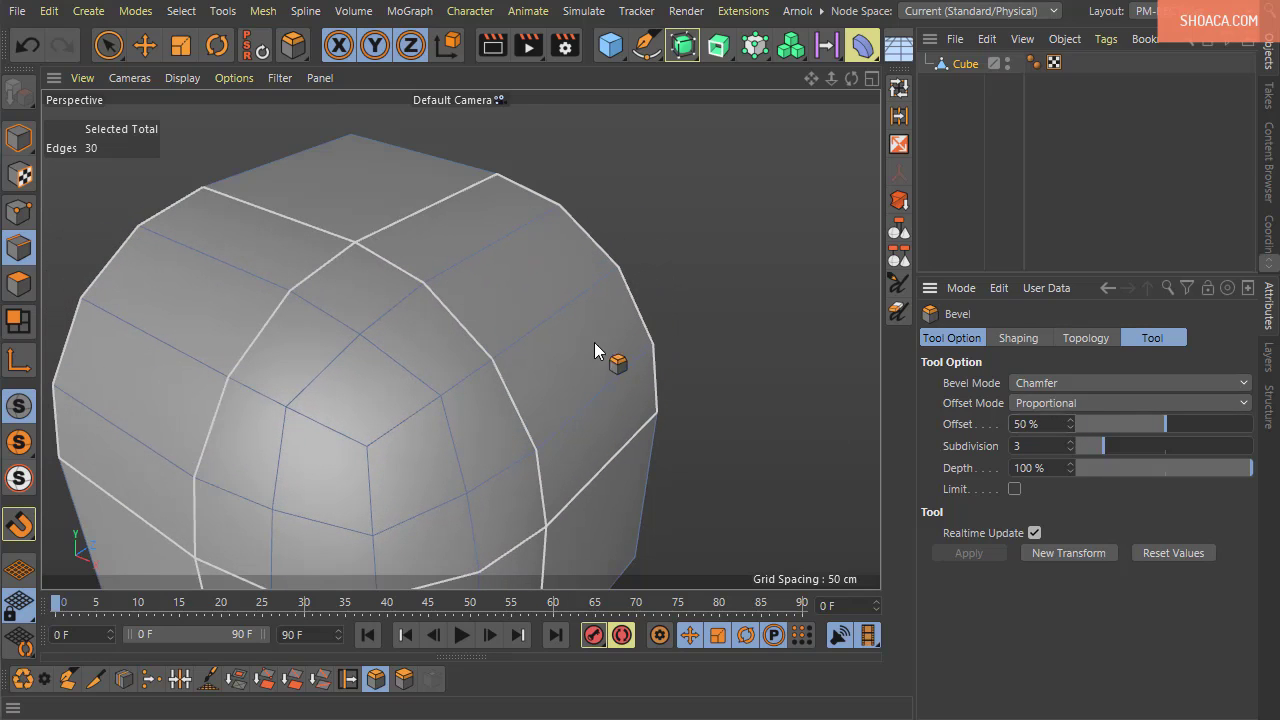
alt+drag(608, 354, 700, 457)
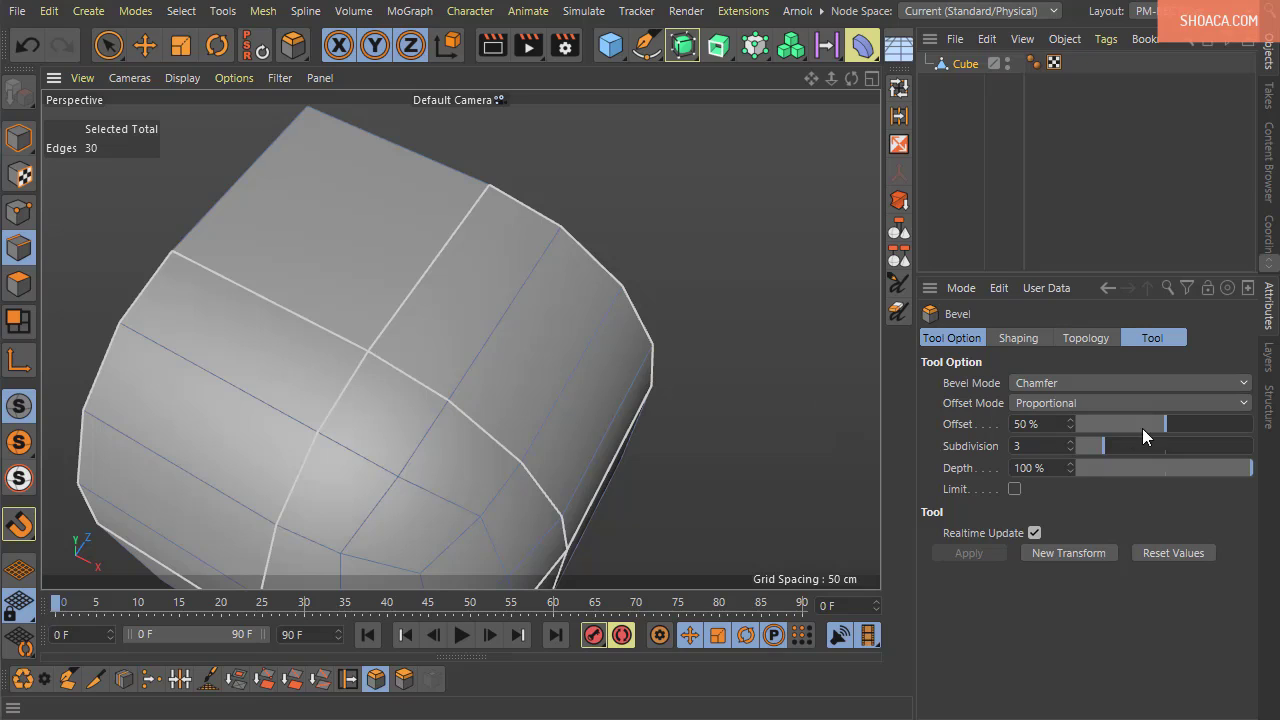
Set the bevel's proportional offset to 0 % and return it to 50 %
double_click(1030, 424)
text(0)
key(Return)
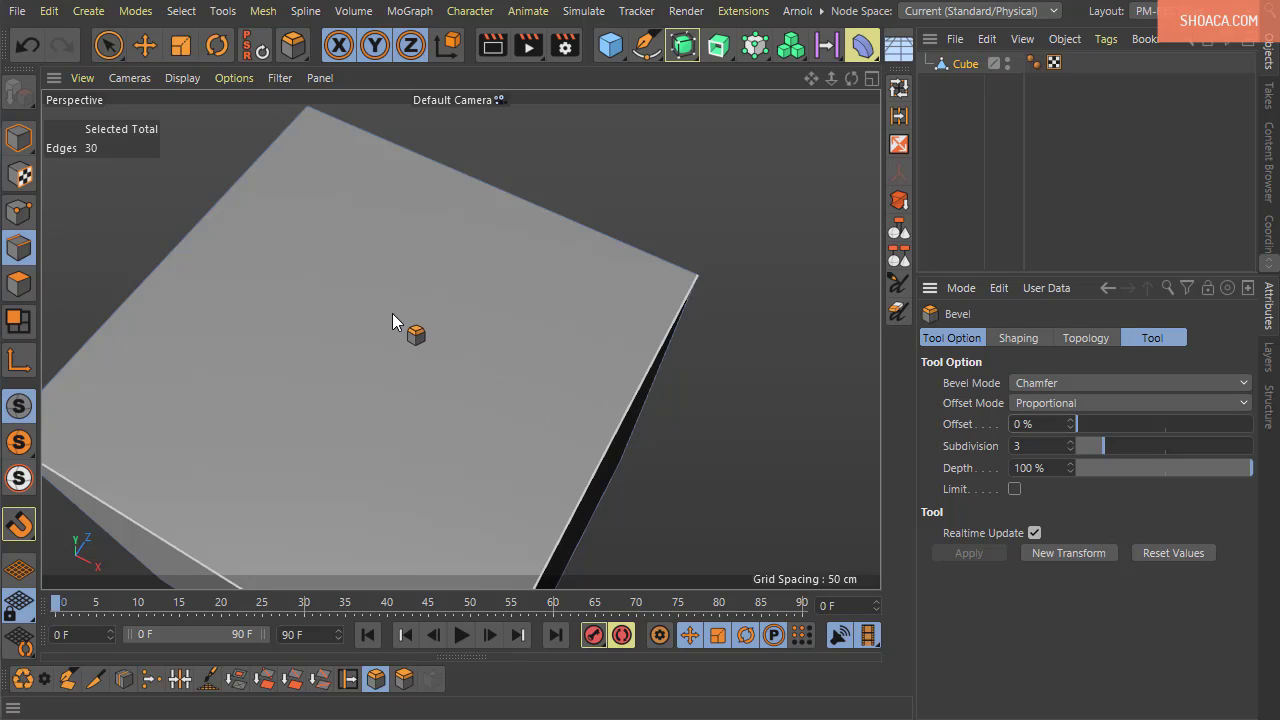
double_click(1040, 424)
text(50)
key(Return)
alt+drag(732, 443, 770, 528)
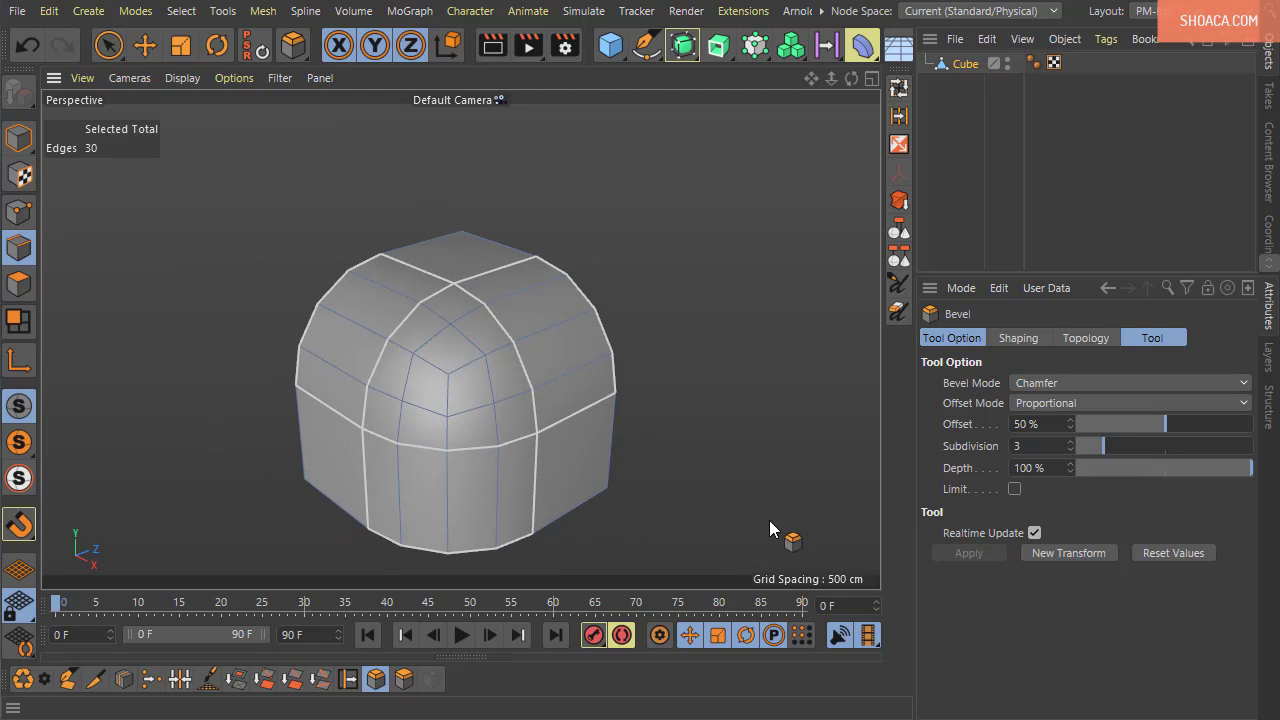
Switch the offset mode to Fixed Distance and back to Proportional, and examine the rounded corner from several sides
click(1043, 405)
click(1044, 420)
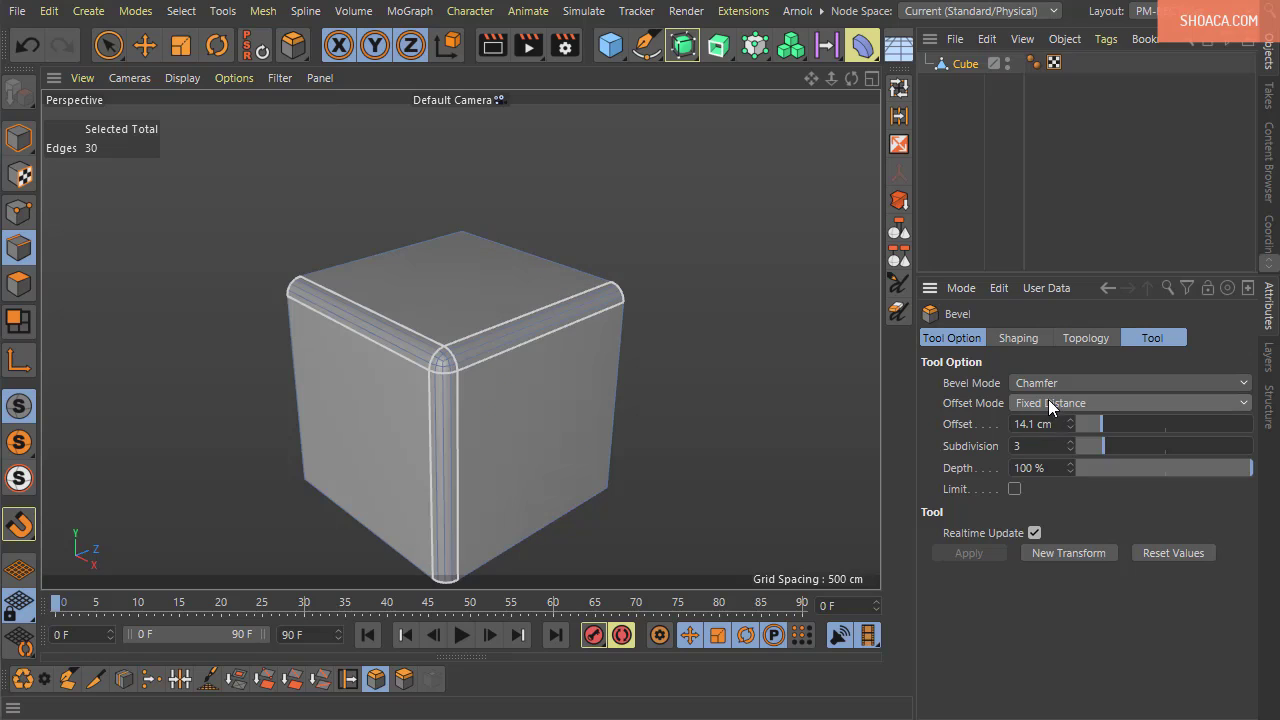
click(1048, 403)
click(1048, 467)
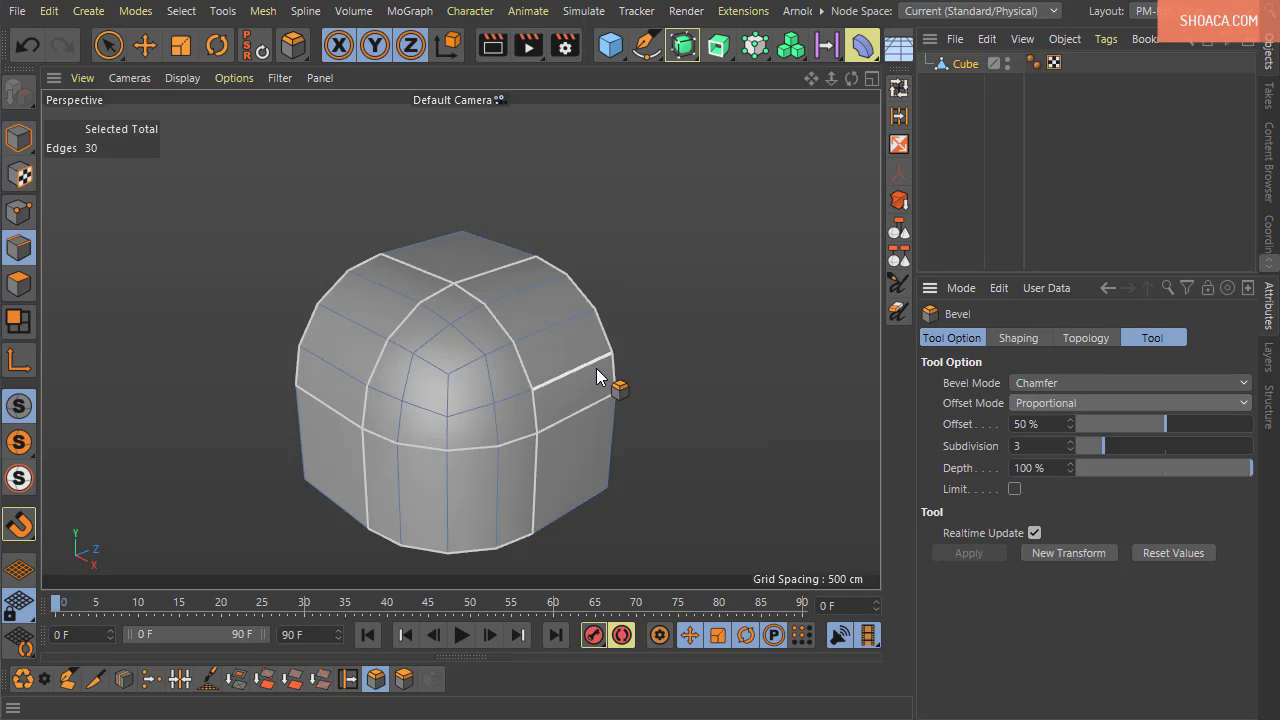
scroll(588, 377, up, 3)
alt+drag(571, 420, 527, 315)
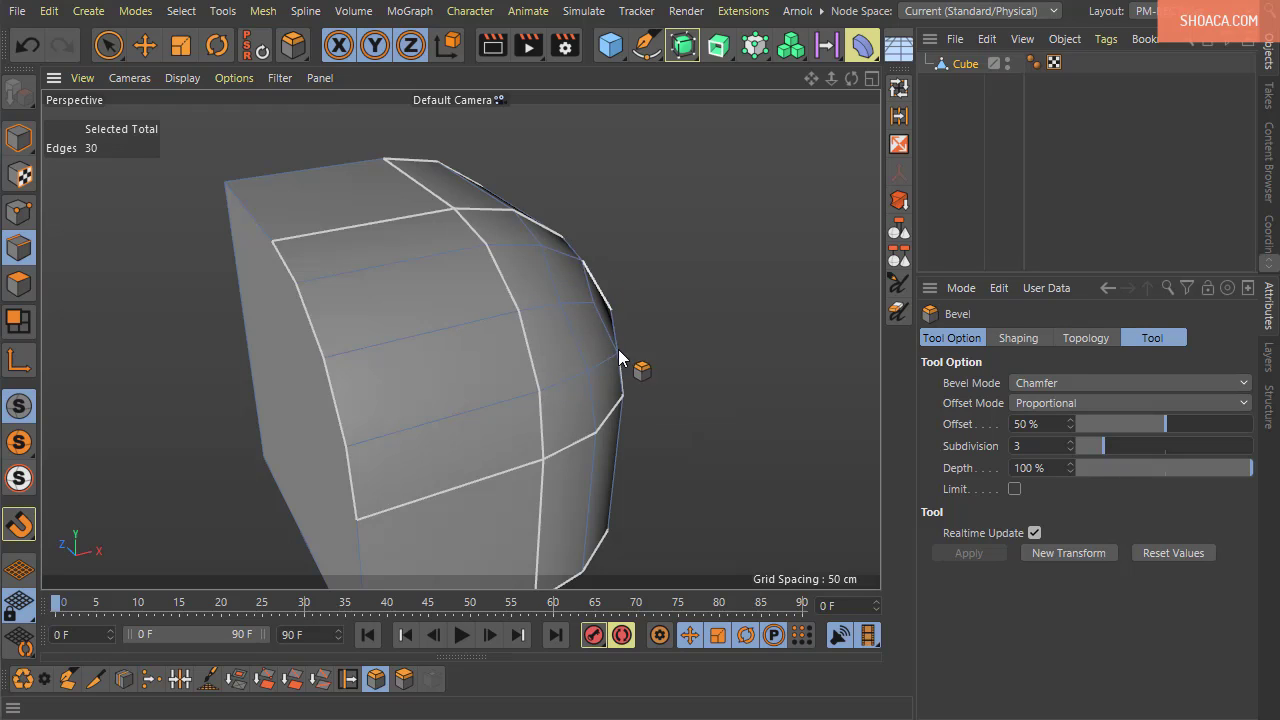
alt+drag(618, 349, 517, 389)
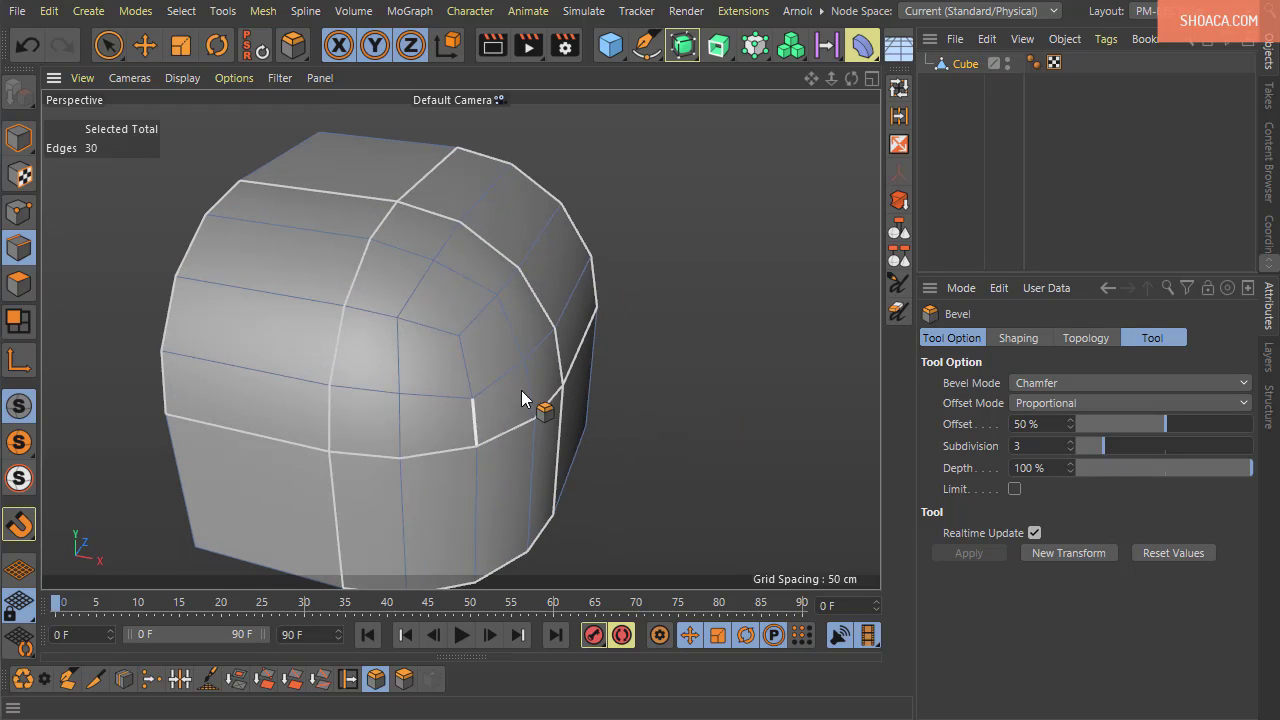
alt+drag(474, 330, 680, 426)
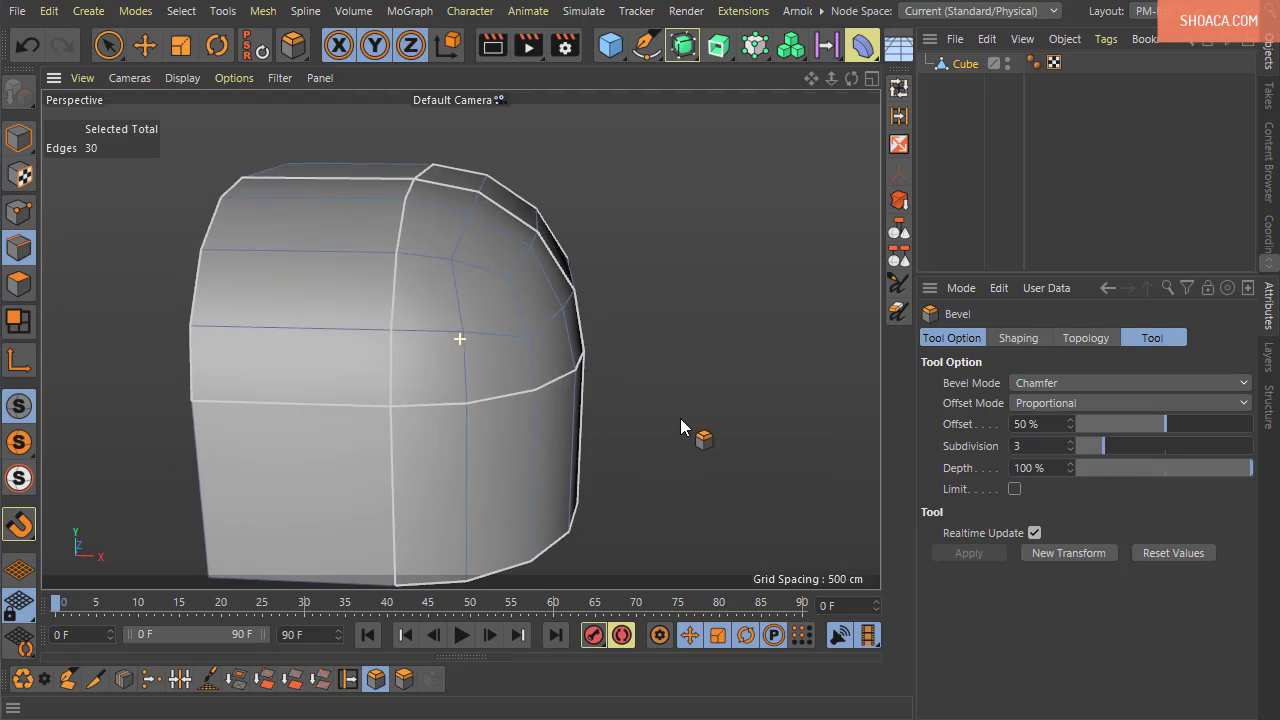
Try the Radial offset mode on the three bevelled edges and return to Fixed Distance
click(1015, 403)
click(1066, 452)
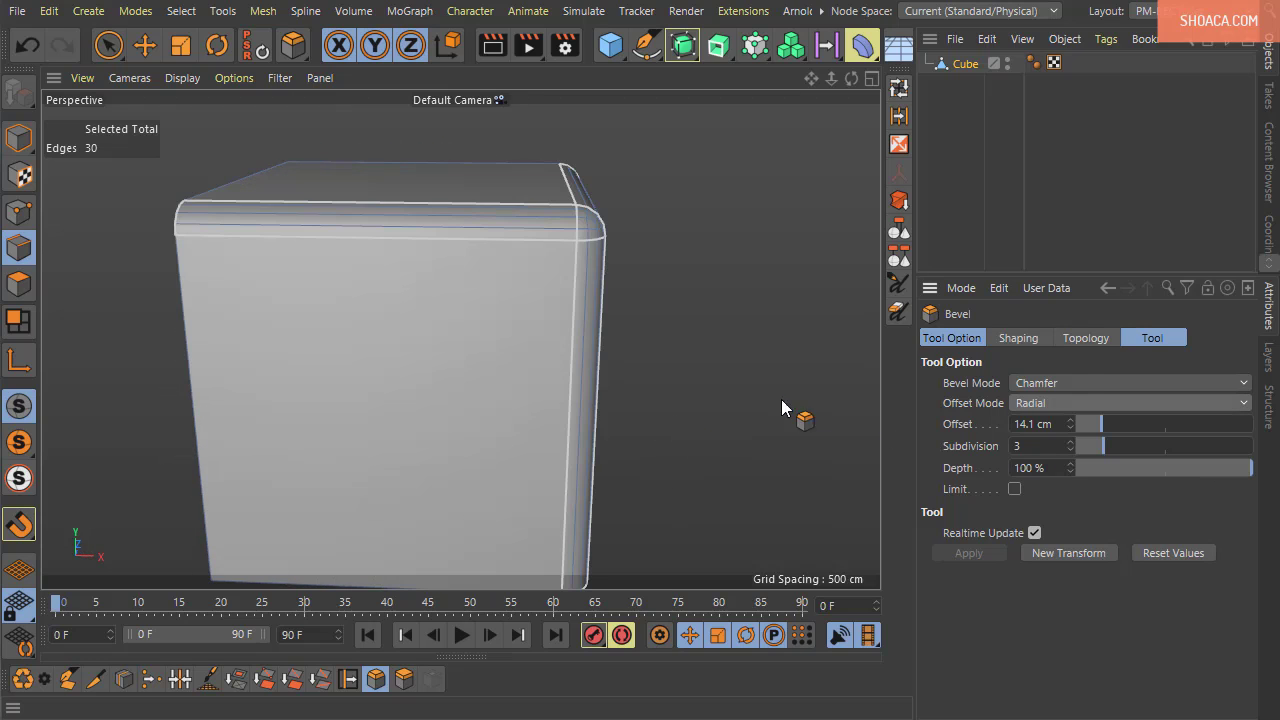
alt+drag(783, 408, 850, 400)
click(1041, 405)
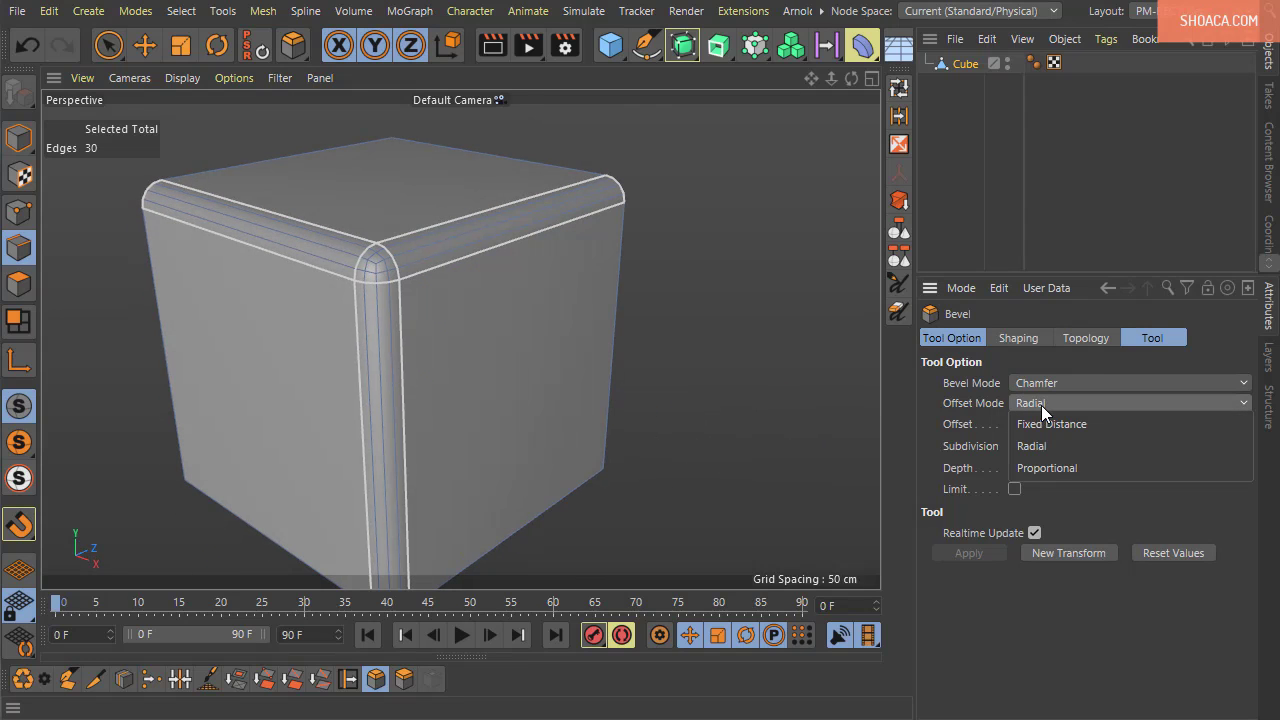
click(1044, 425)
Raise the bevel's subdivision to 6 and inspect the denser mesh at the corner
scroll(352, 242, up, 3)
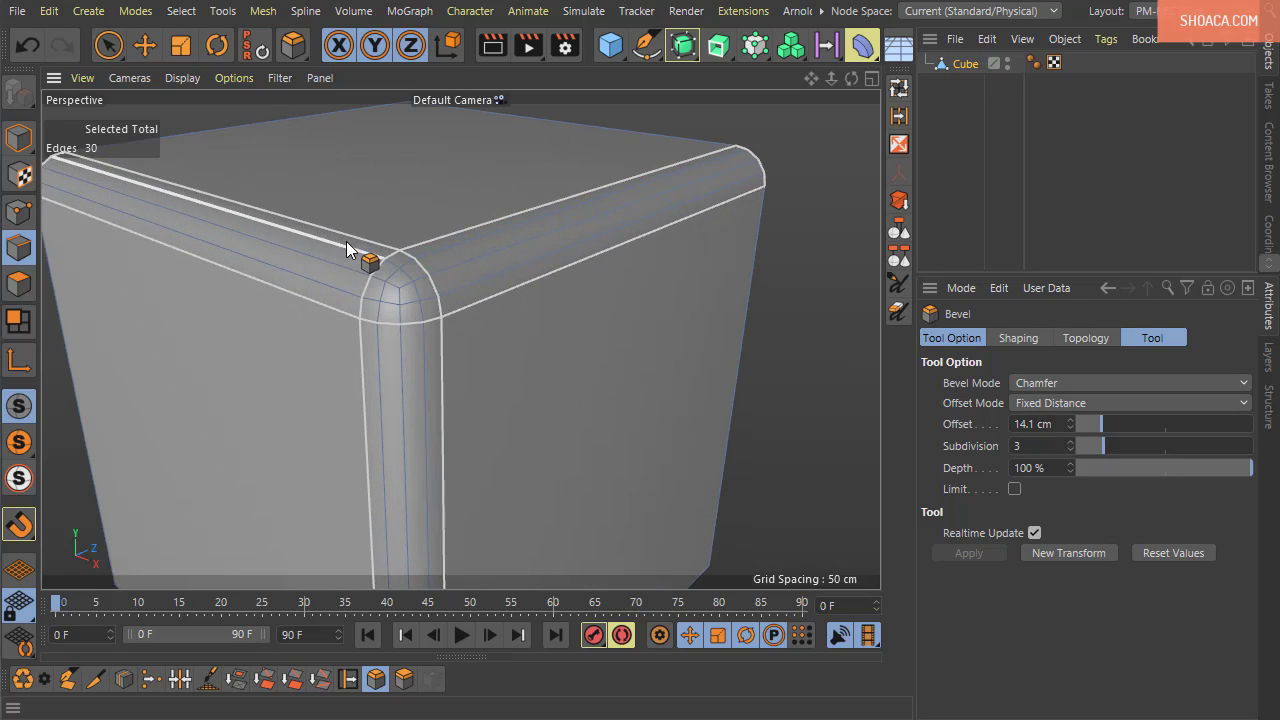
scroll(395, 316, up, 8)
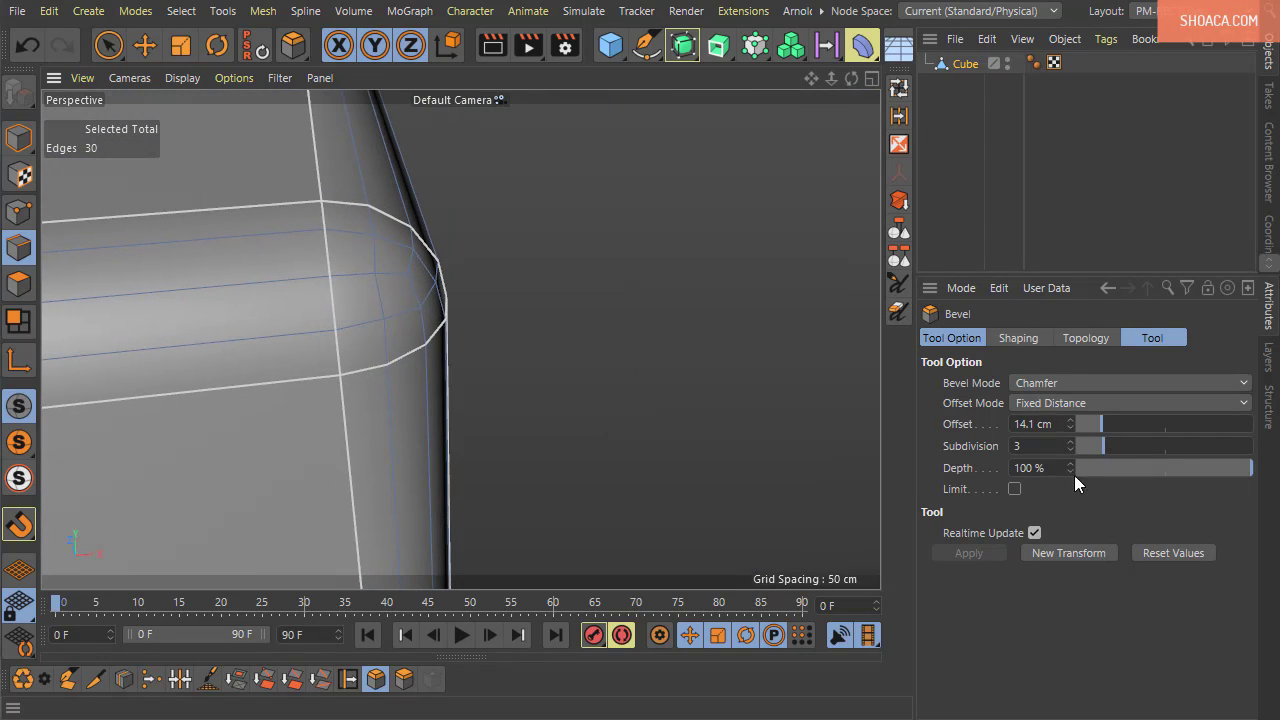
drag(1069, 442, 1069, 425)
scroll(768, 391, down, 5)
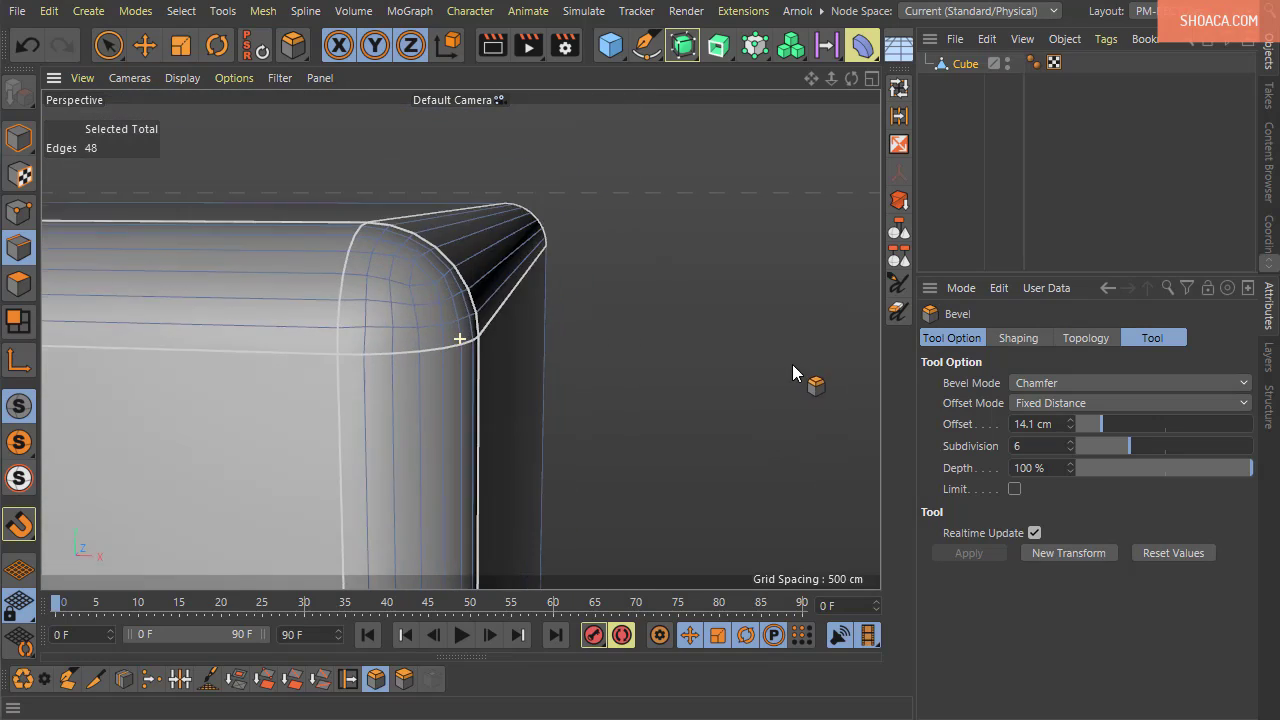
scroll(792, 372, down, 1)
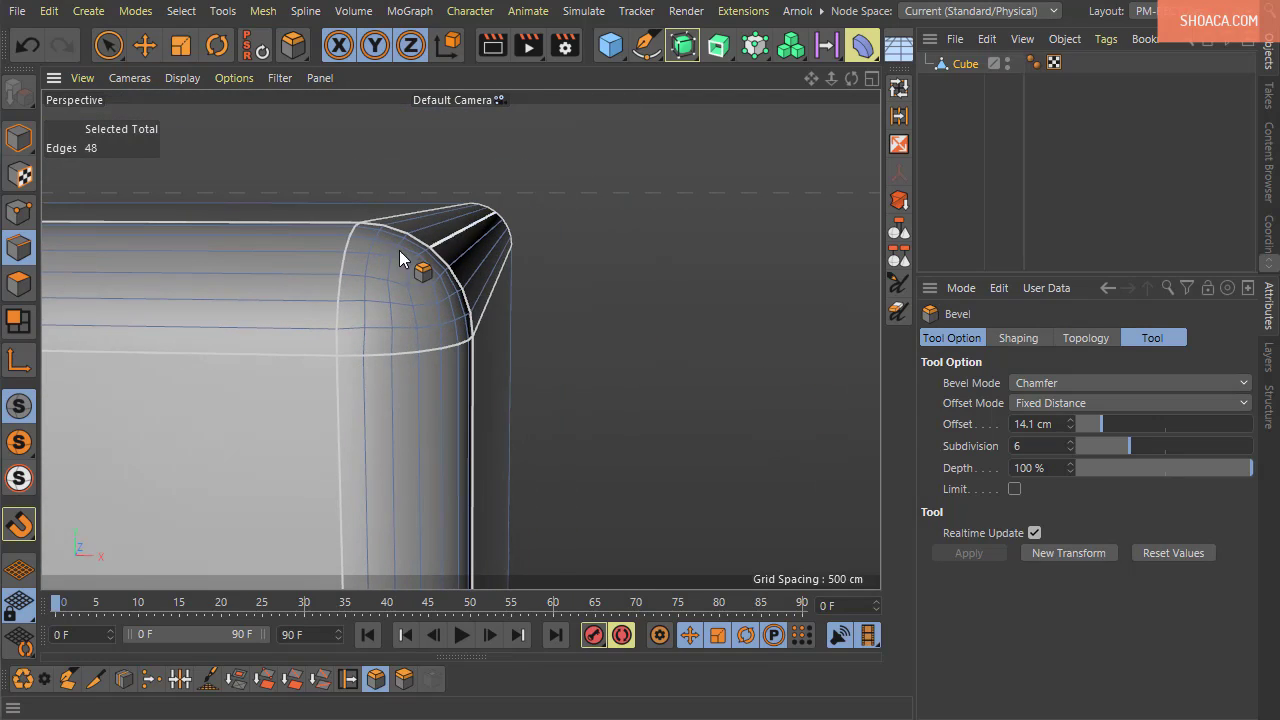
Compare the Radial and Fixed Distance offset modes on the corner with 6 subdivisions, ending on Radial
click(1047, 408)
click(1052, 437)
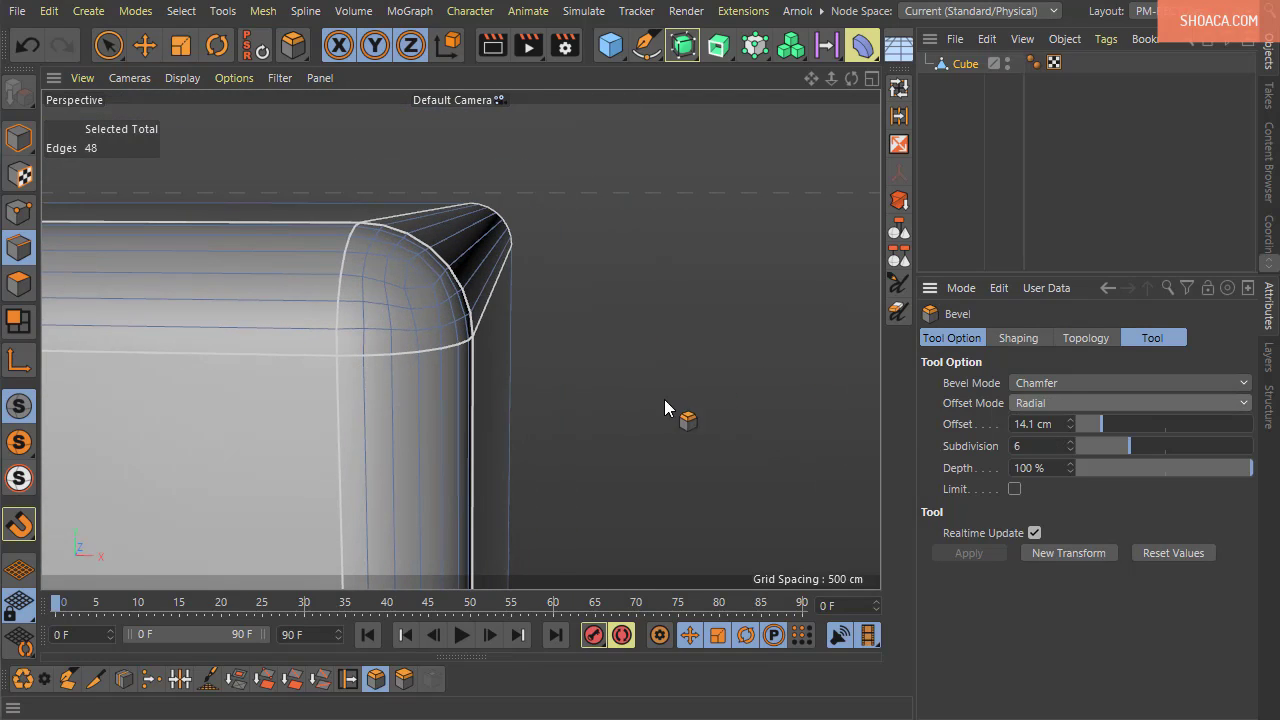
alt+drag(664, 399, 375, 284)
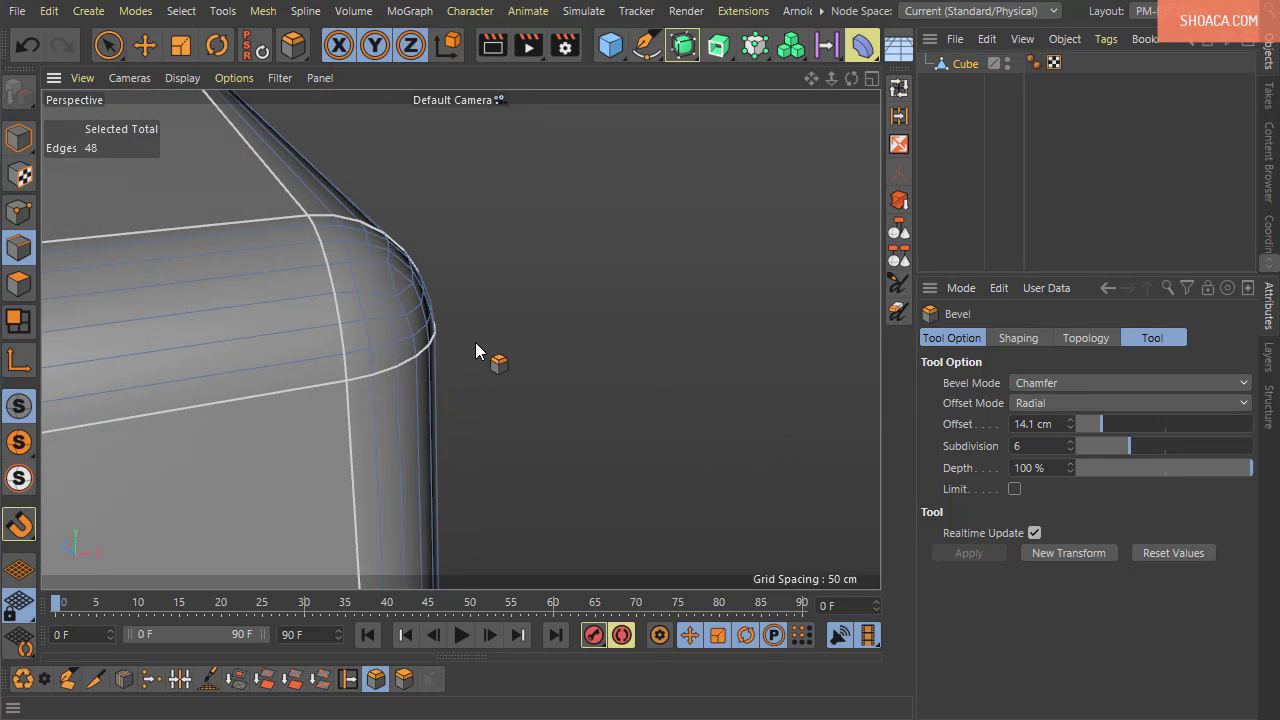
alt+drag(476, 350, 362, 324)
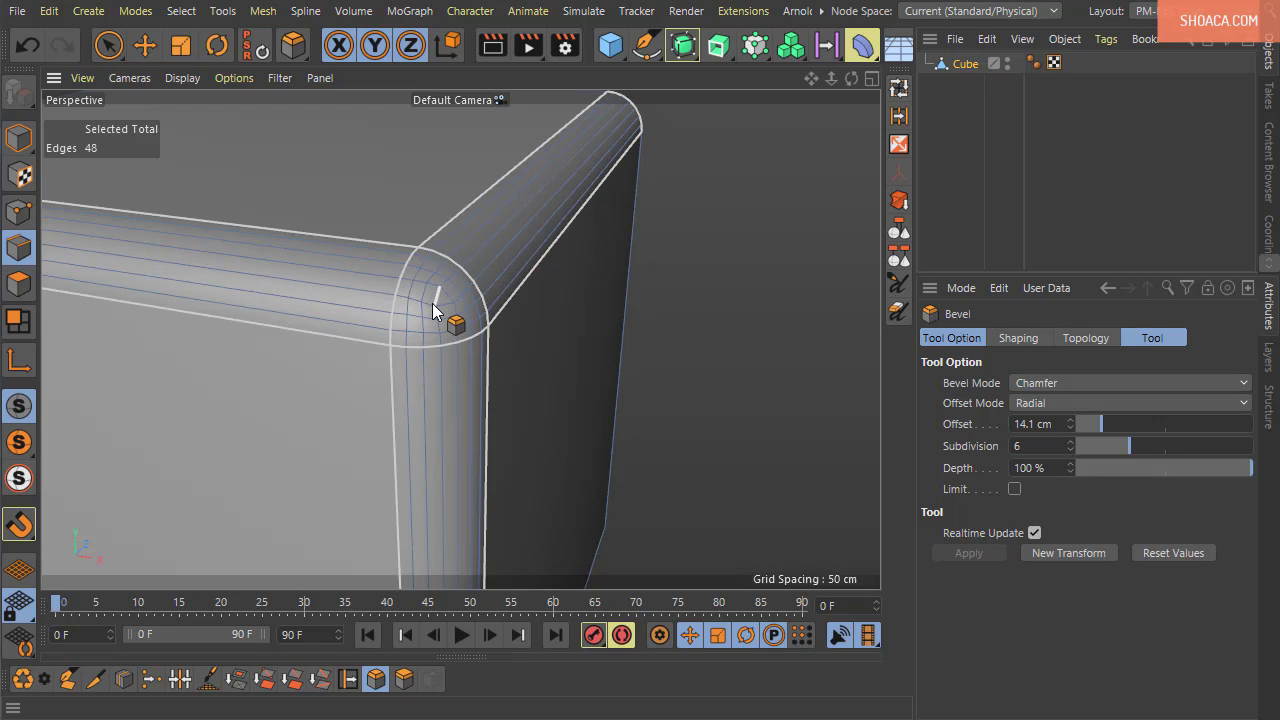
click(1048, 403)
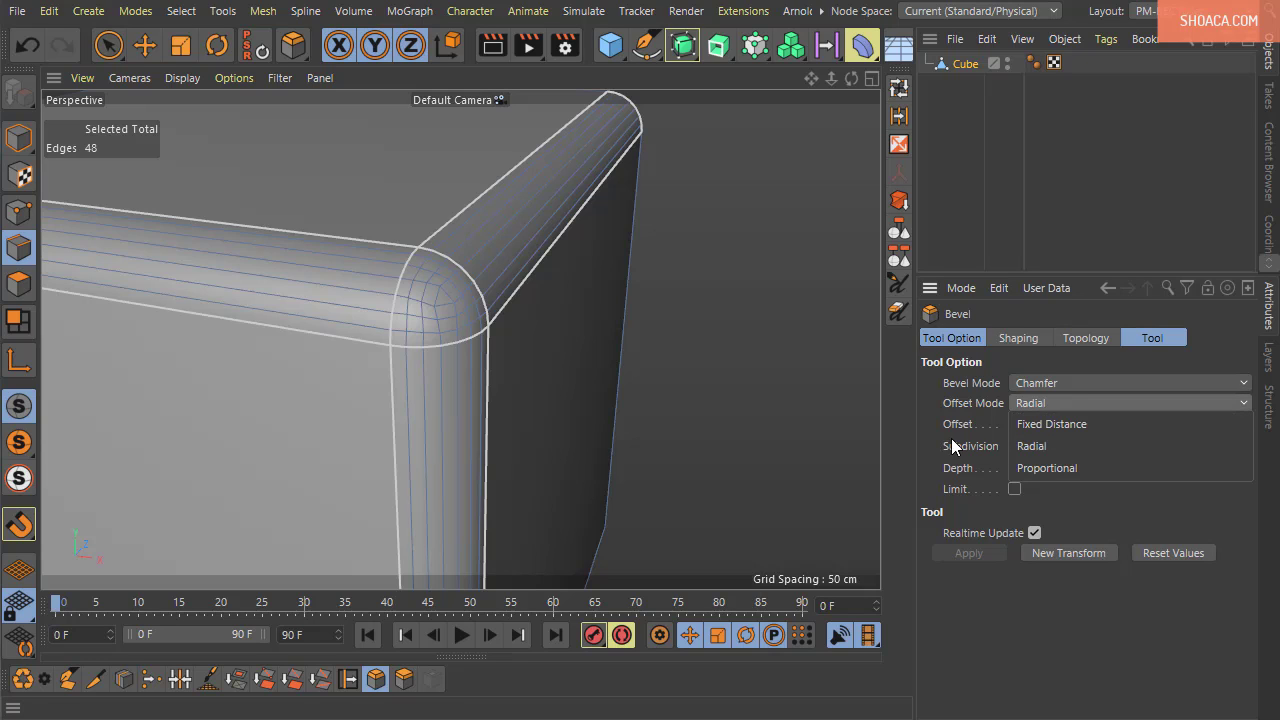
click(1028, 424)
click(1034, 403)
click(1030, 446)
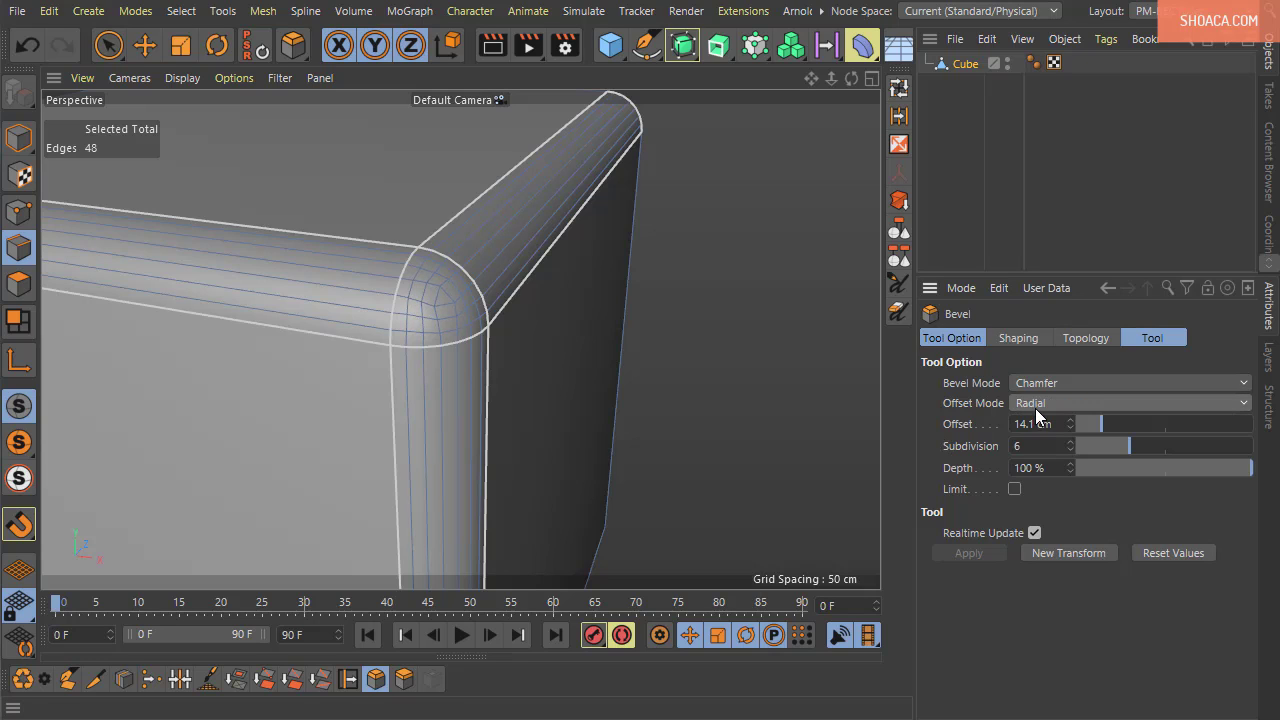
Set the bevel's offset mode to Proportional with an offset of 5 %
click(1035, 408)
click(1060, 468)
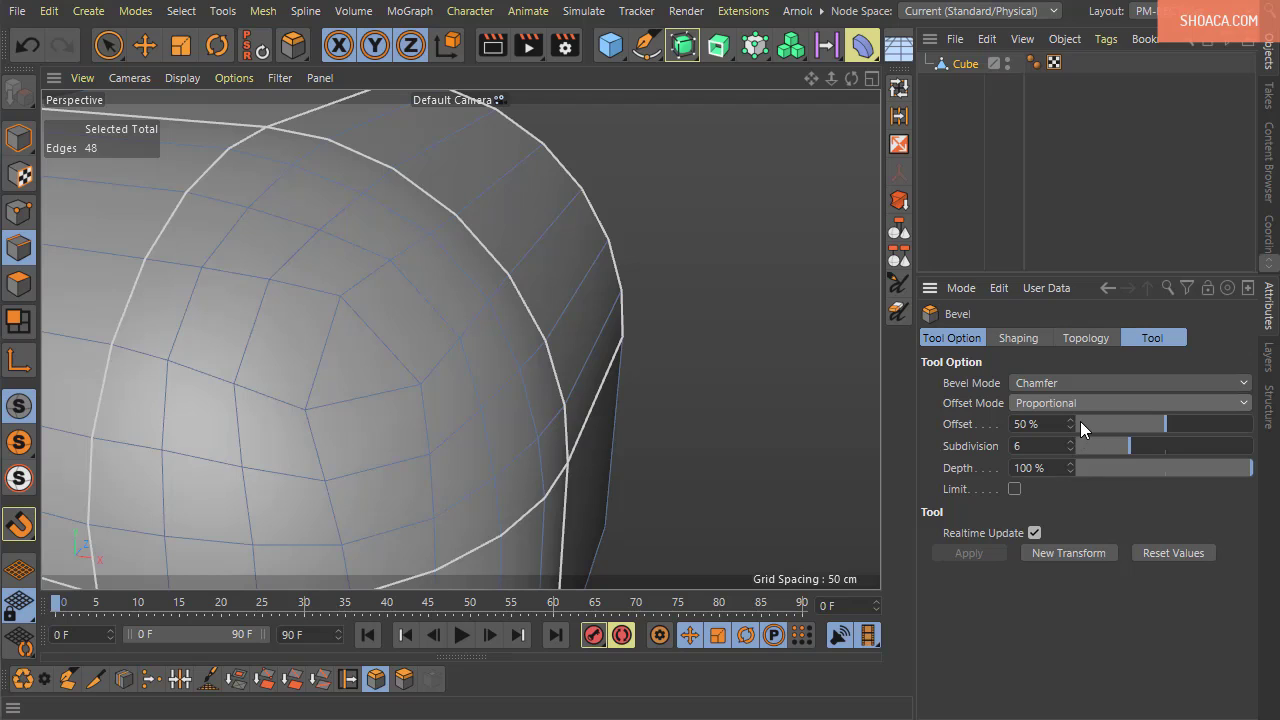
drag(1080, 421, 1015, 424)
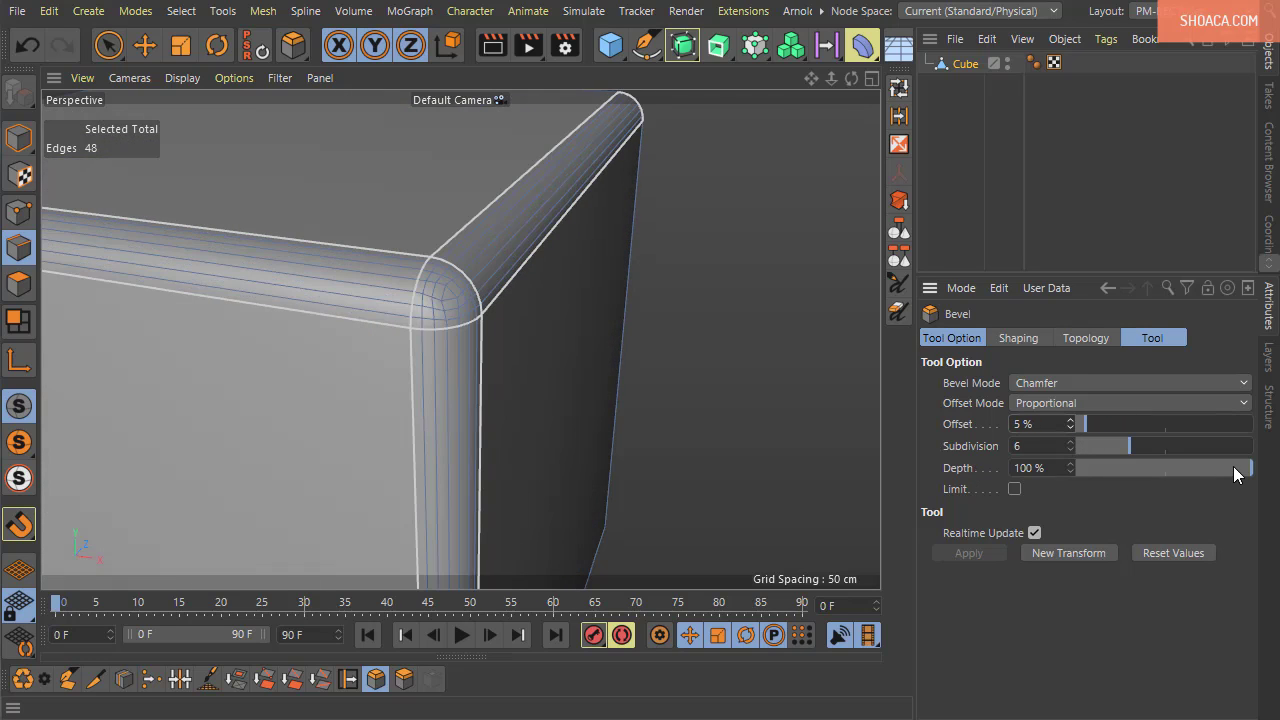
Reduce the bevel's depth to 45 % and undo the bevel on the three corner edges
drag(1233, 466, 1206, 492)
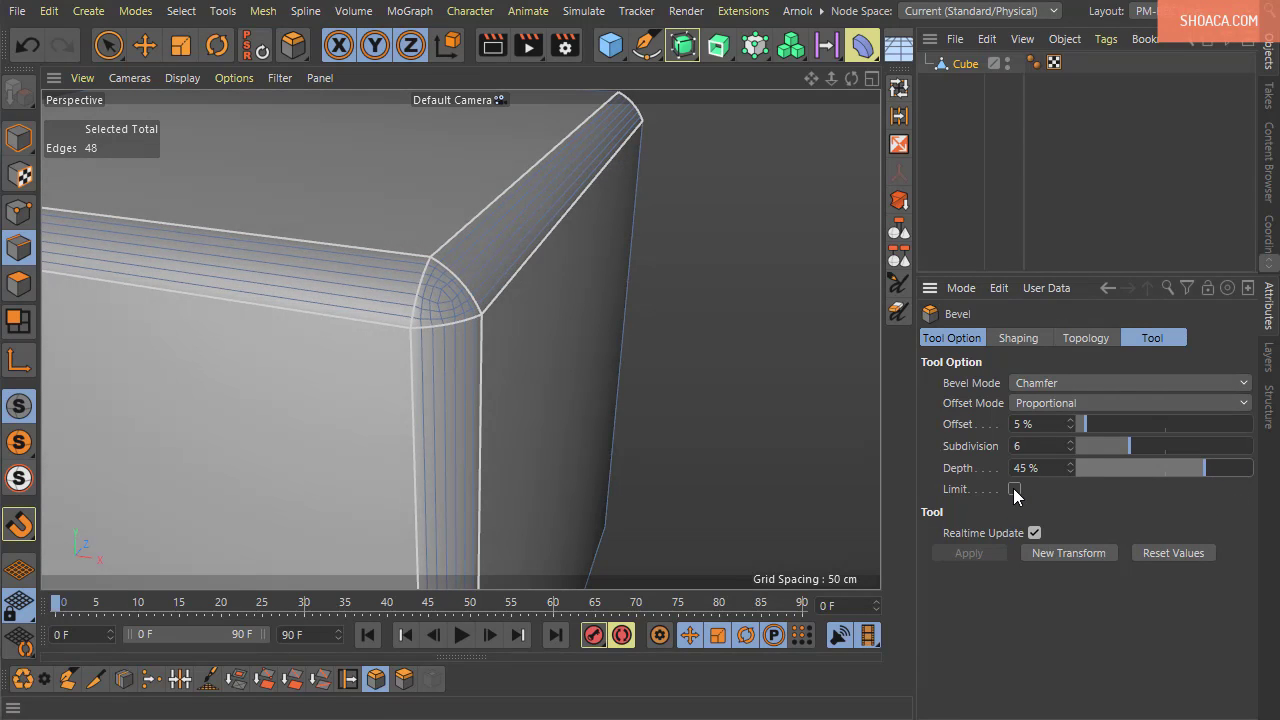
scroll(529, 371, down, 5)
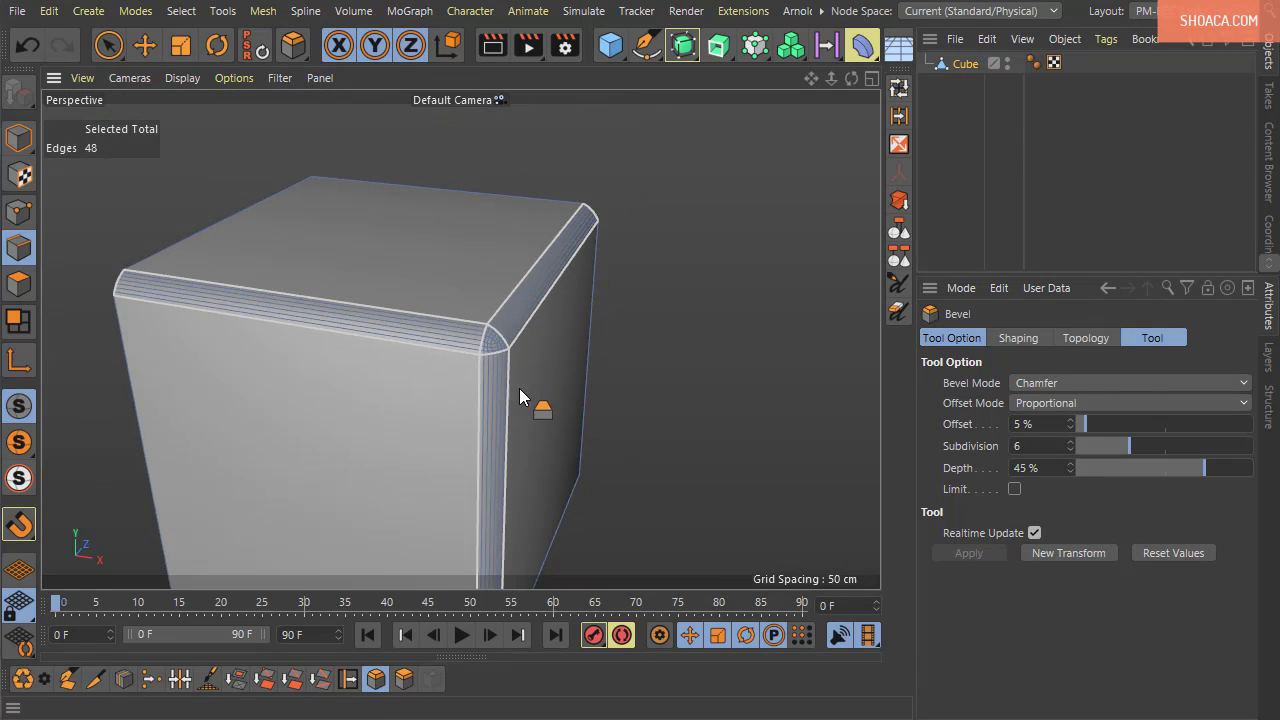
click(27, 45)
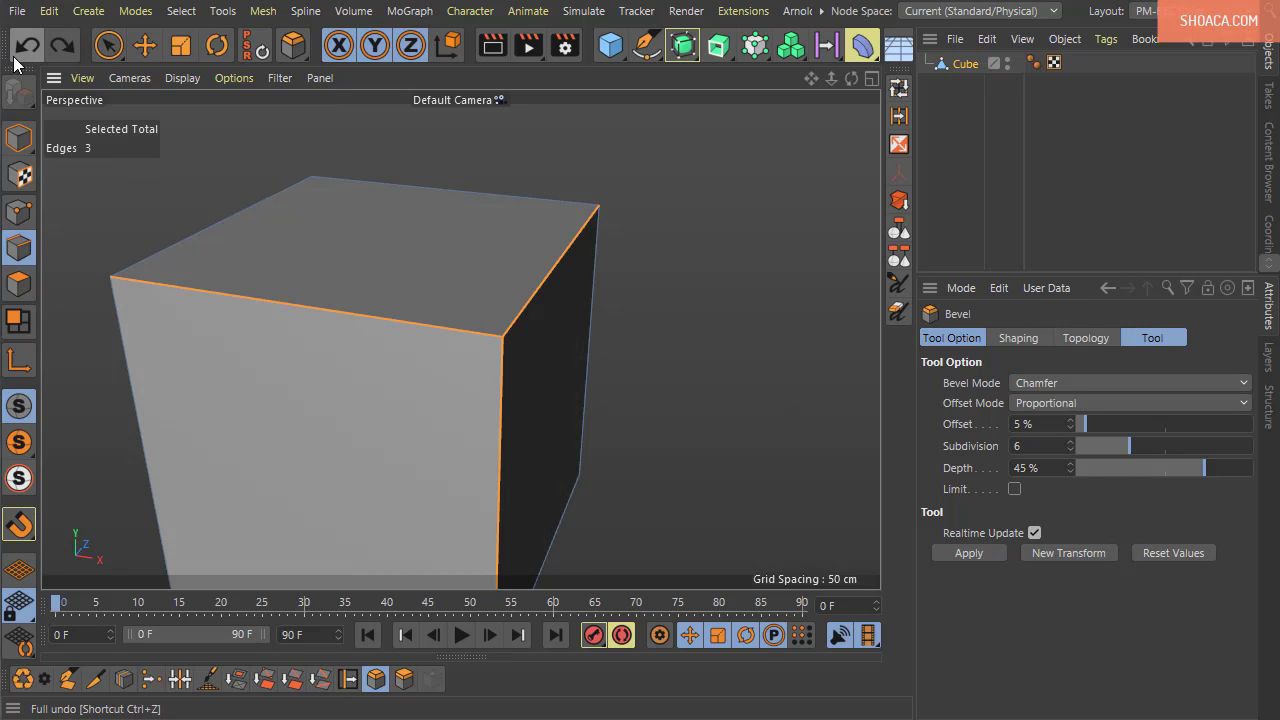
Select the cube's side face in polygon mode for bevelling with Fixed Distance, a 10 cm offset and subdivision 0
click(18, 284)
click(539, 420)
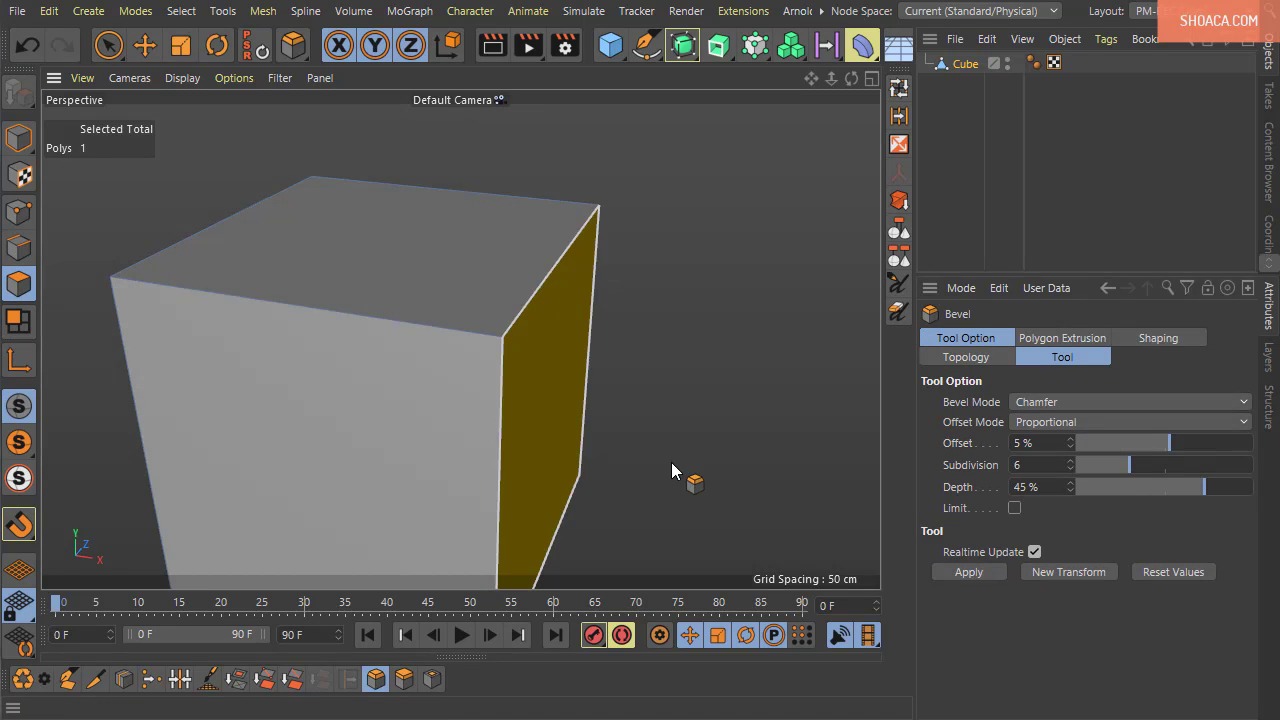
alt+drag(675, 465, 534, 369)
scroll(536, 372, down, 2)
alt+middle_drag(559, 407, 522, 395)
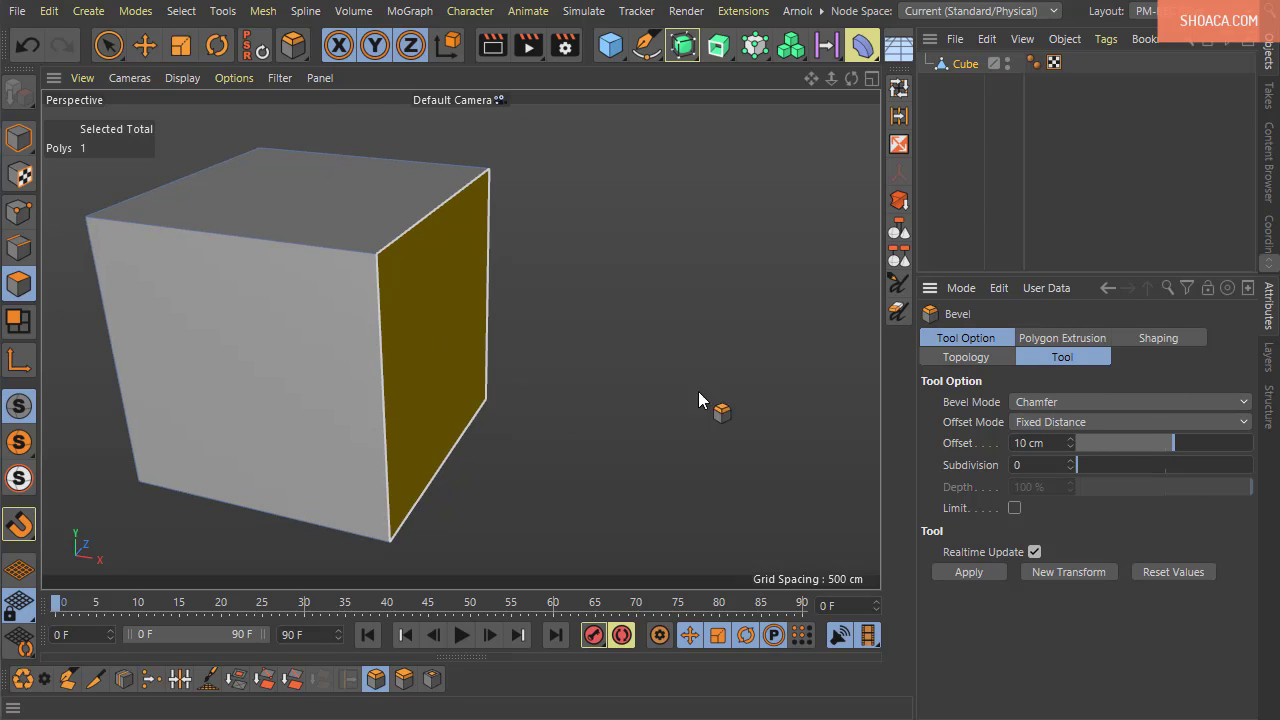
Try bevelling the side face by about 95.5 cm and again by about 51.9 cm without Limit, inspecting the overlapping geometry
drag(645, 345, 730, 345)
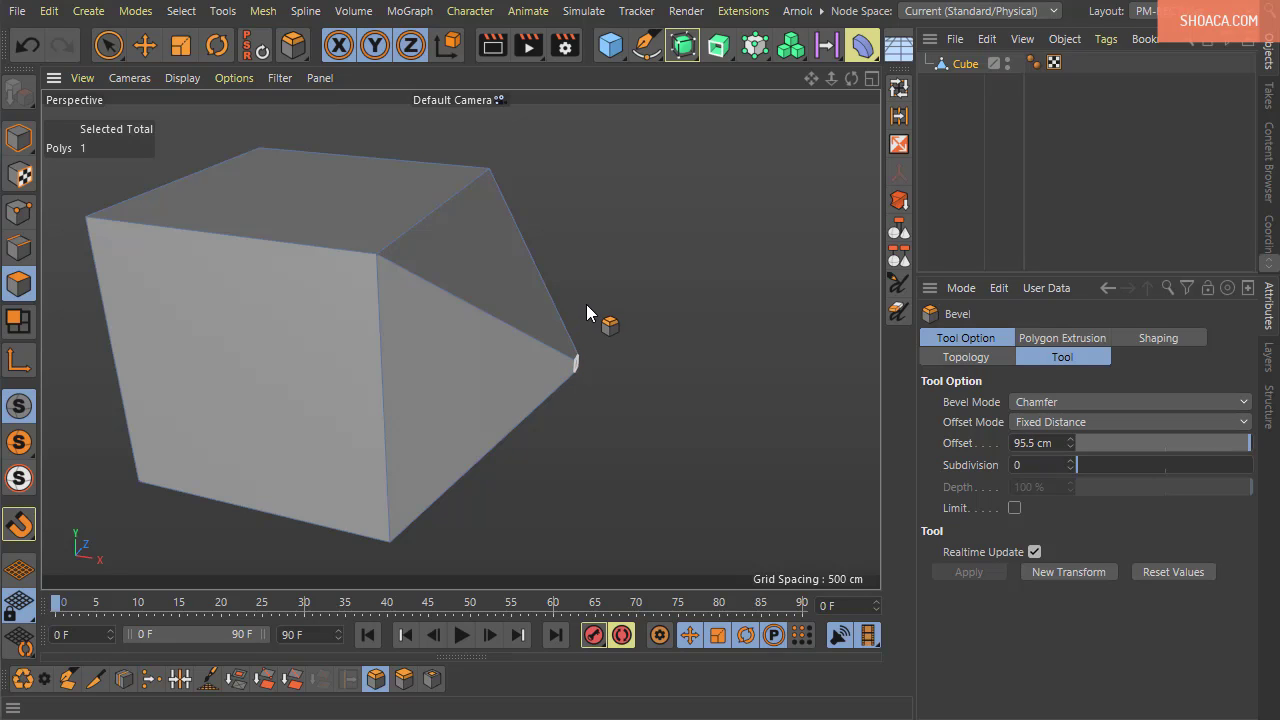
drag(586, 304, 638, 304)
scroll(760, 427, up, 4)
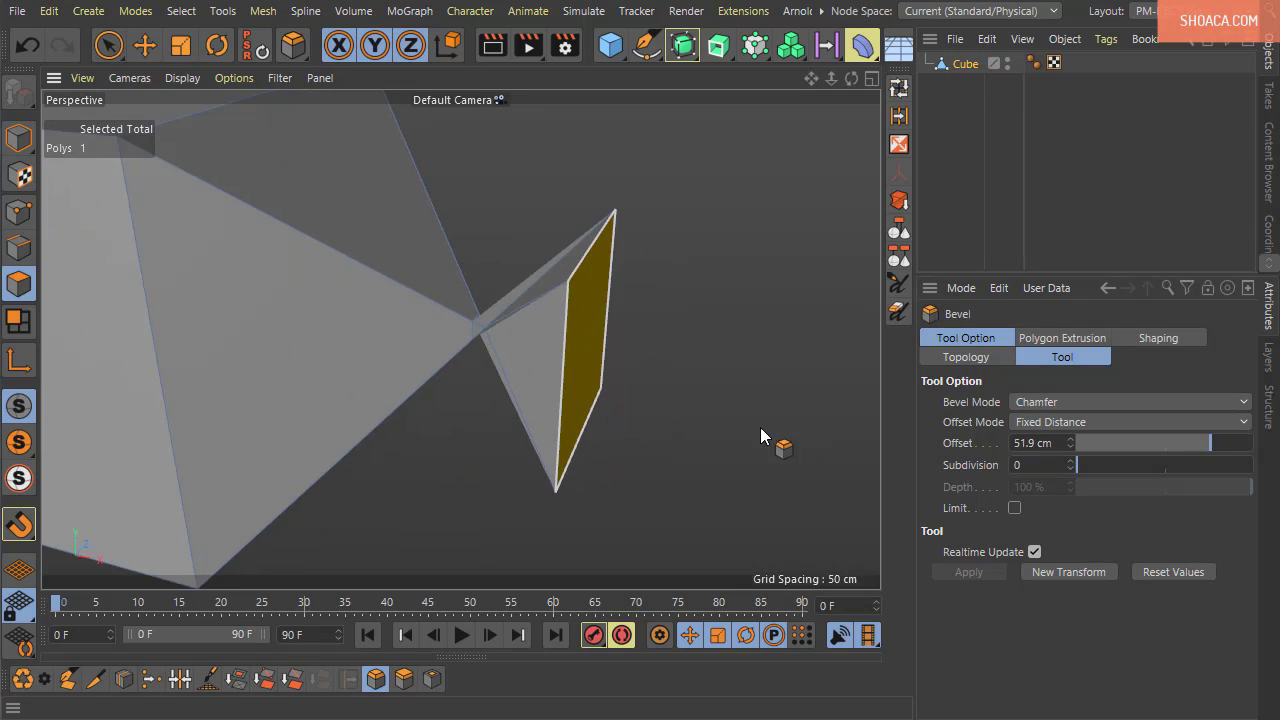
alt+drag(538, 386, 462, 281)
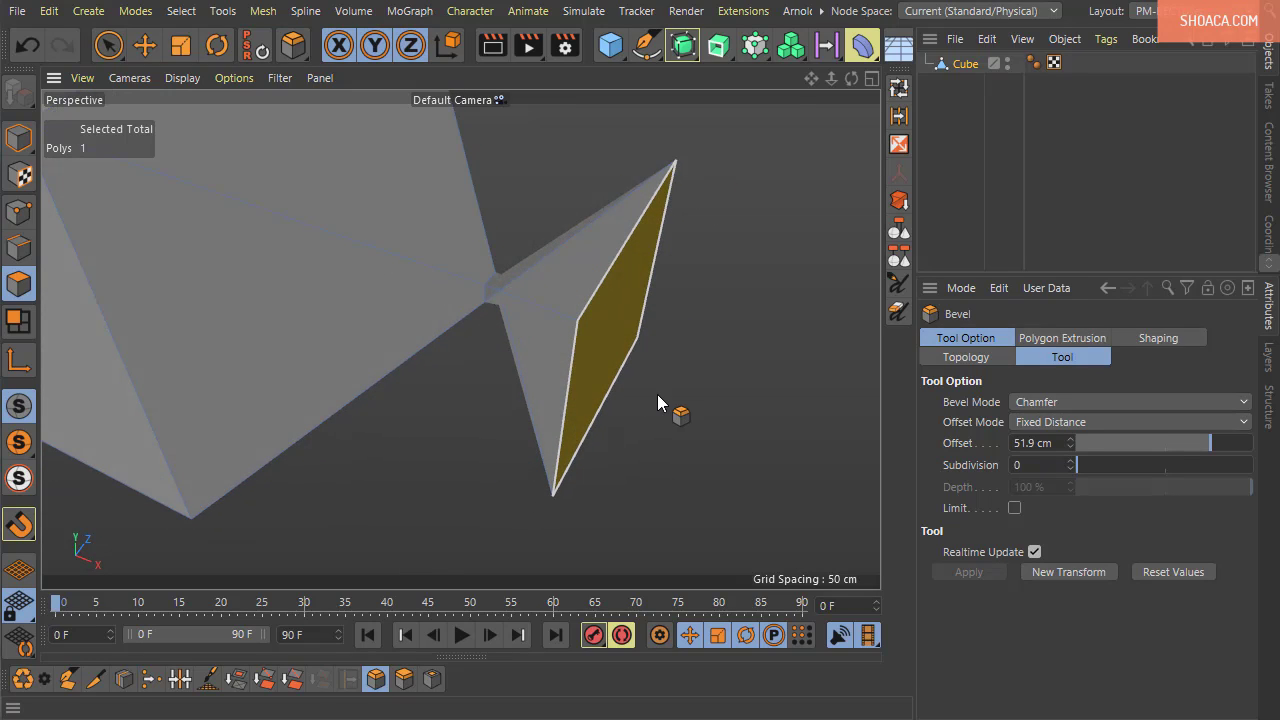
alt+drag(657, 403, 620, 374)
key(ctrl+z)
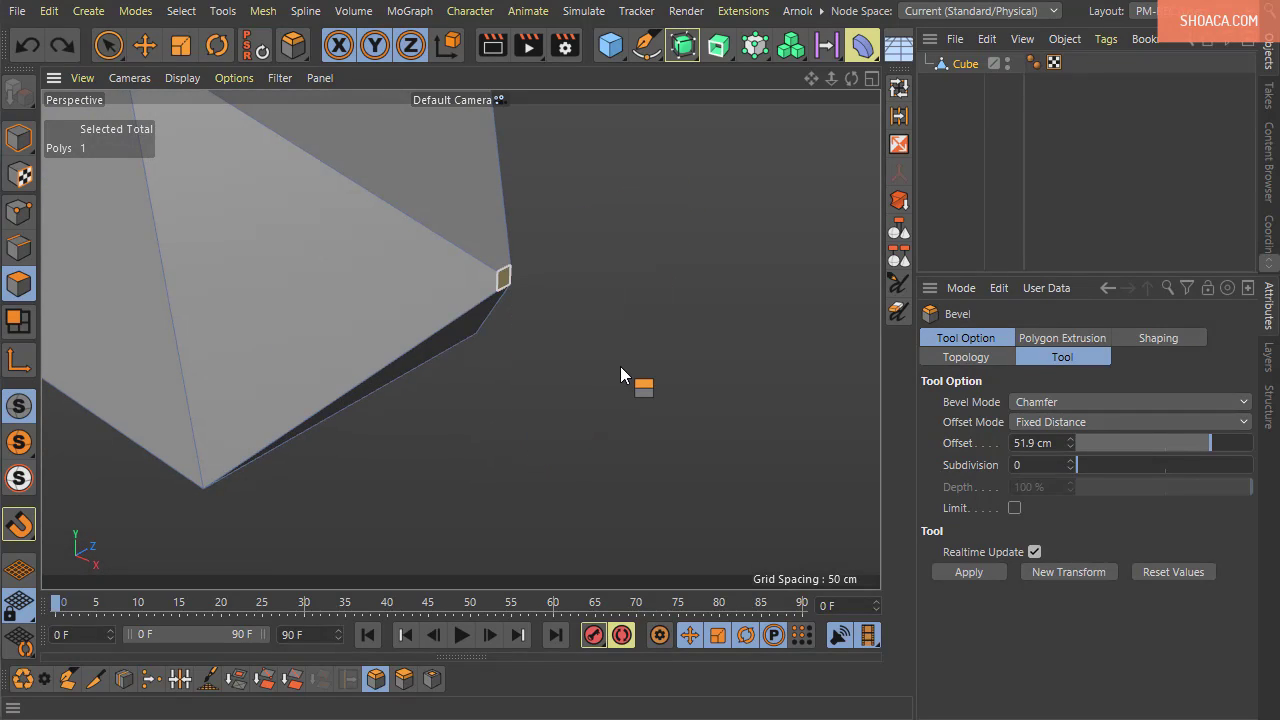
Enable the bevel's Limit option and try bevelling the side face with an offset of about 85.9 cm
click(1015, 508)
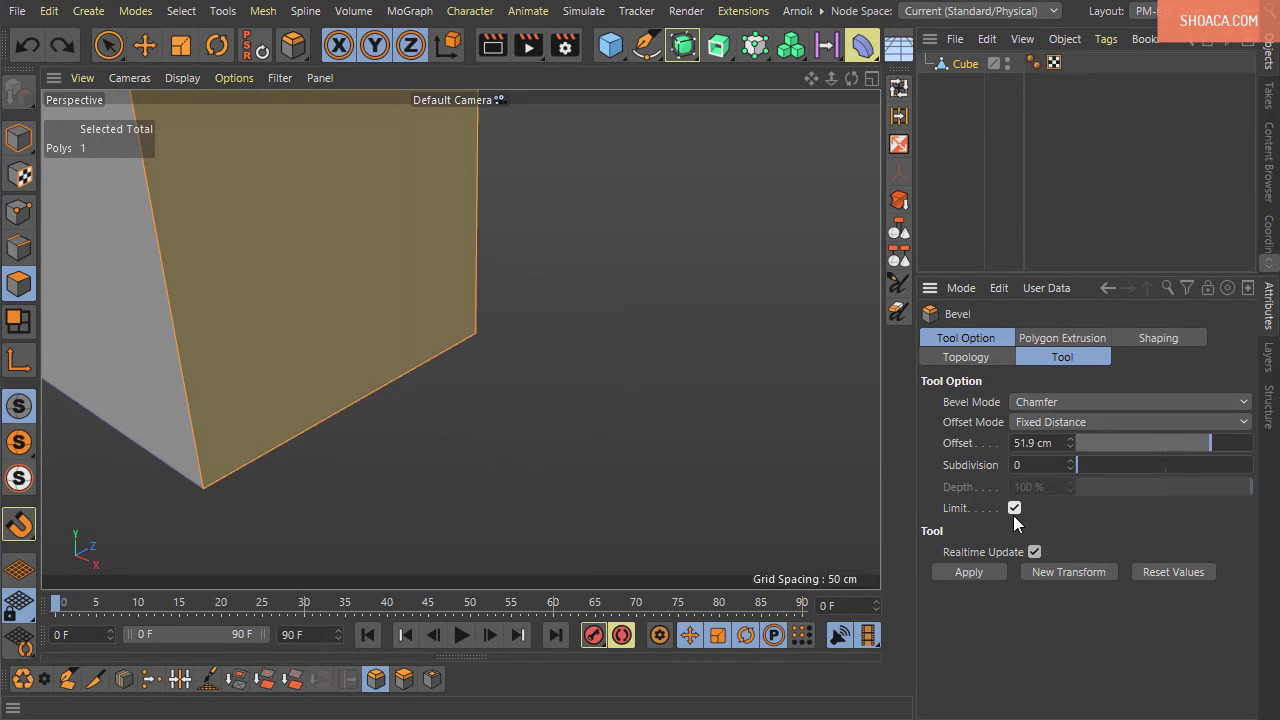
drag(653, 254, 757, 254)
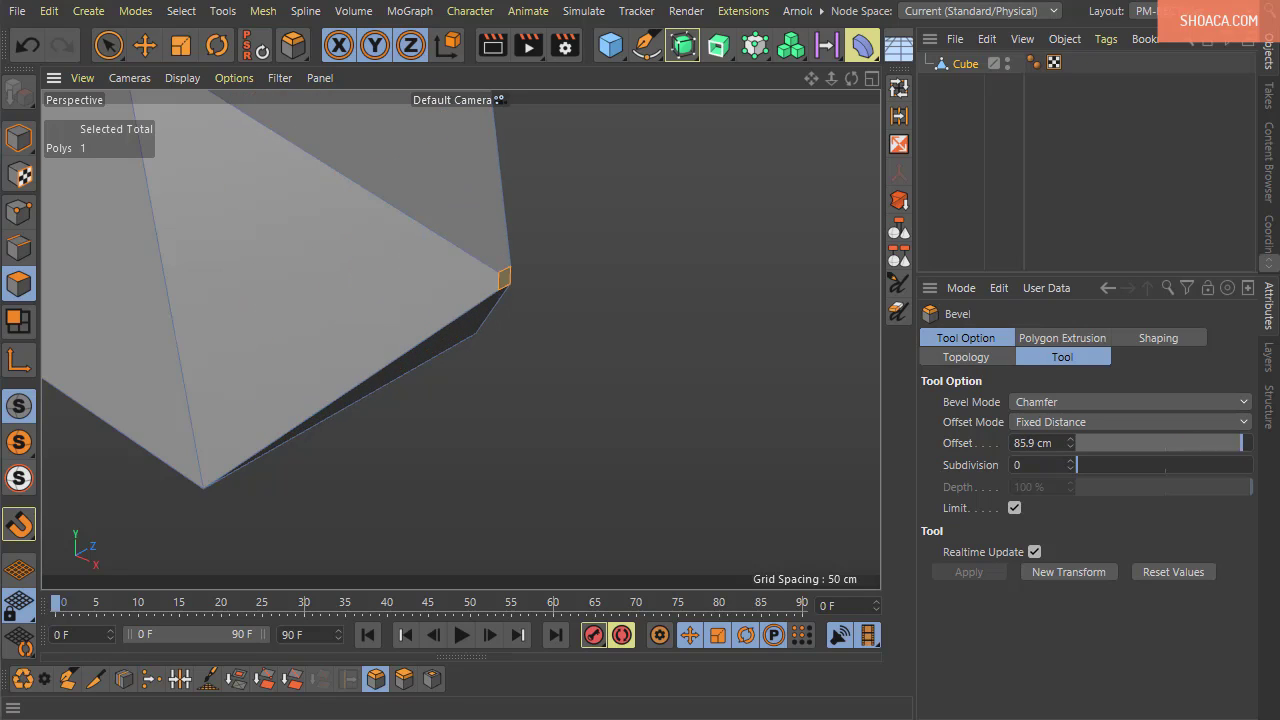
drag(603, 354, 580, 371)
scroll(575, 385, down, 10)
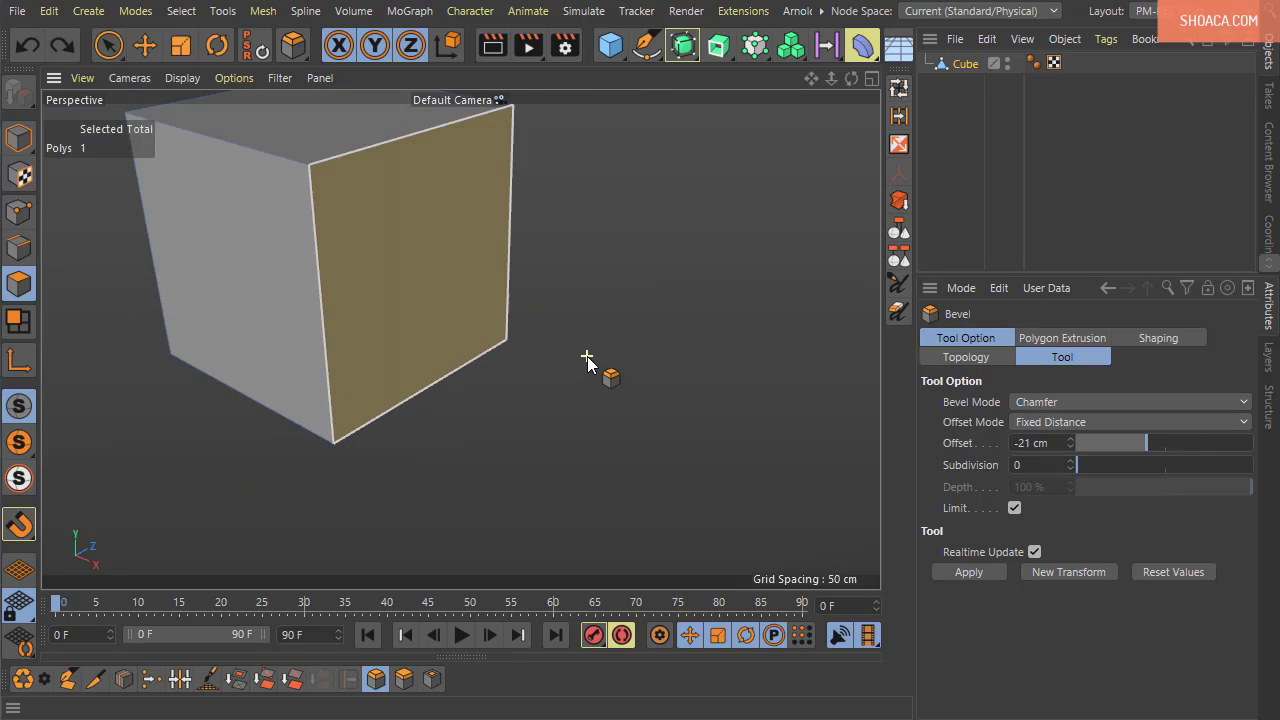
alt+drag(342, 287, 254, 358)
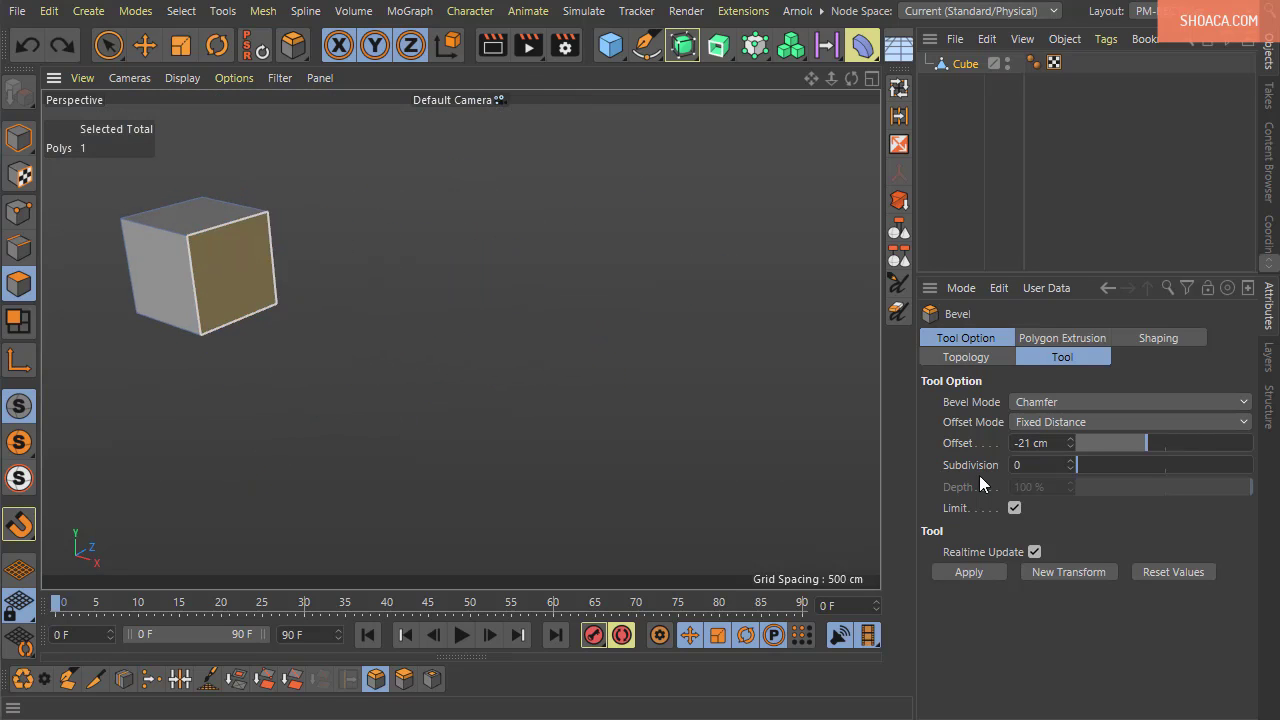
Disable Limit and try bevelling the side face with an offset of about 164 cm
click(1018, 507)
drag(470, 332, 511, 348)
key(ctrl+z)
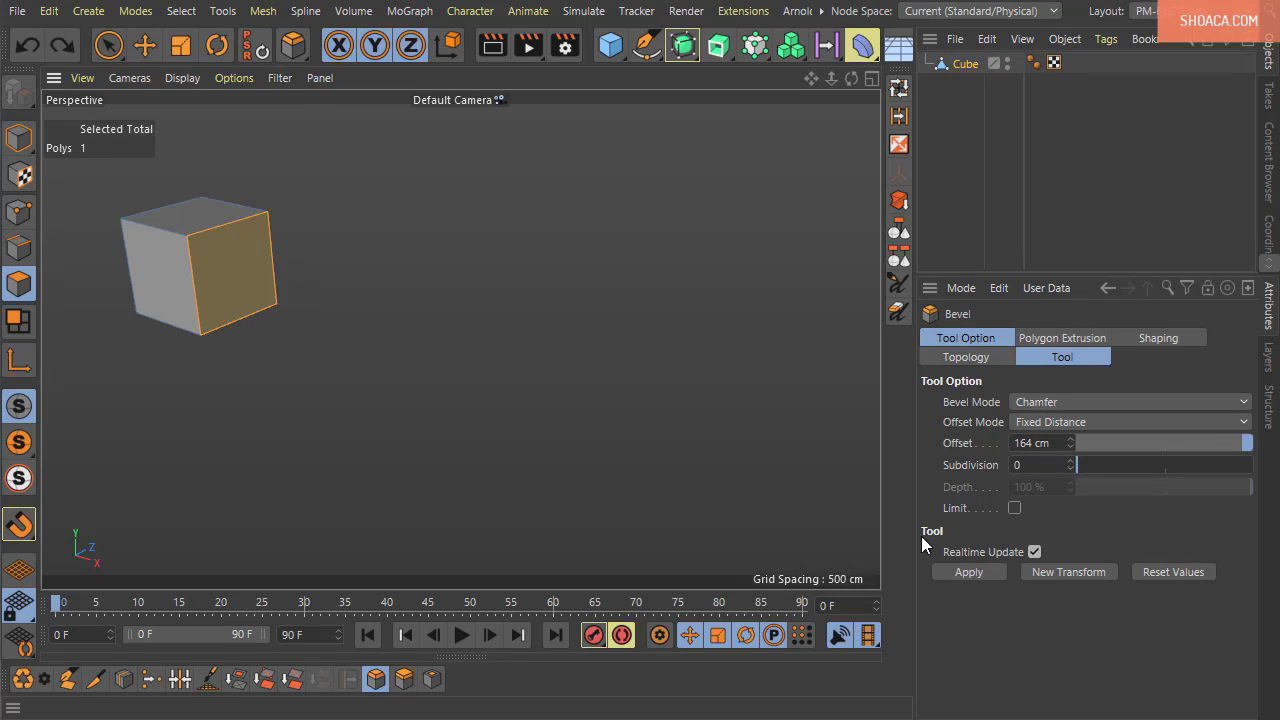
Enable Limit again, test the side face's bevel up to 100 cm, and undo that bevel
click(1014, 508)
drag(474, 300, 510, 305)
scroll(157, 229, up, 10)
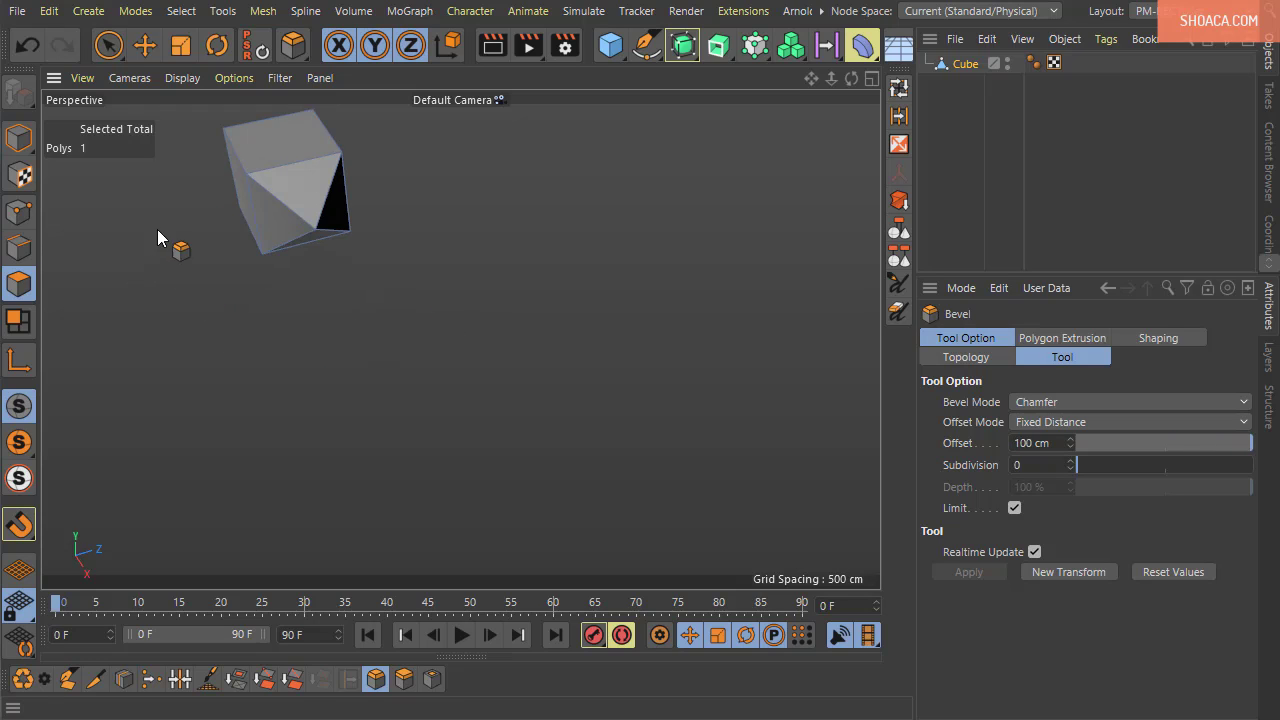
scroll(442, 337, up, 2)
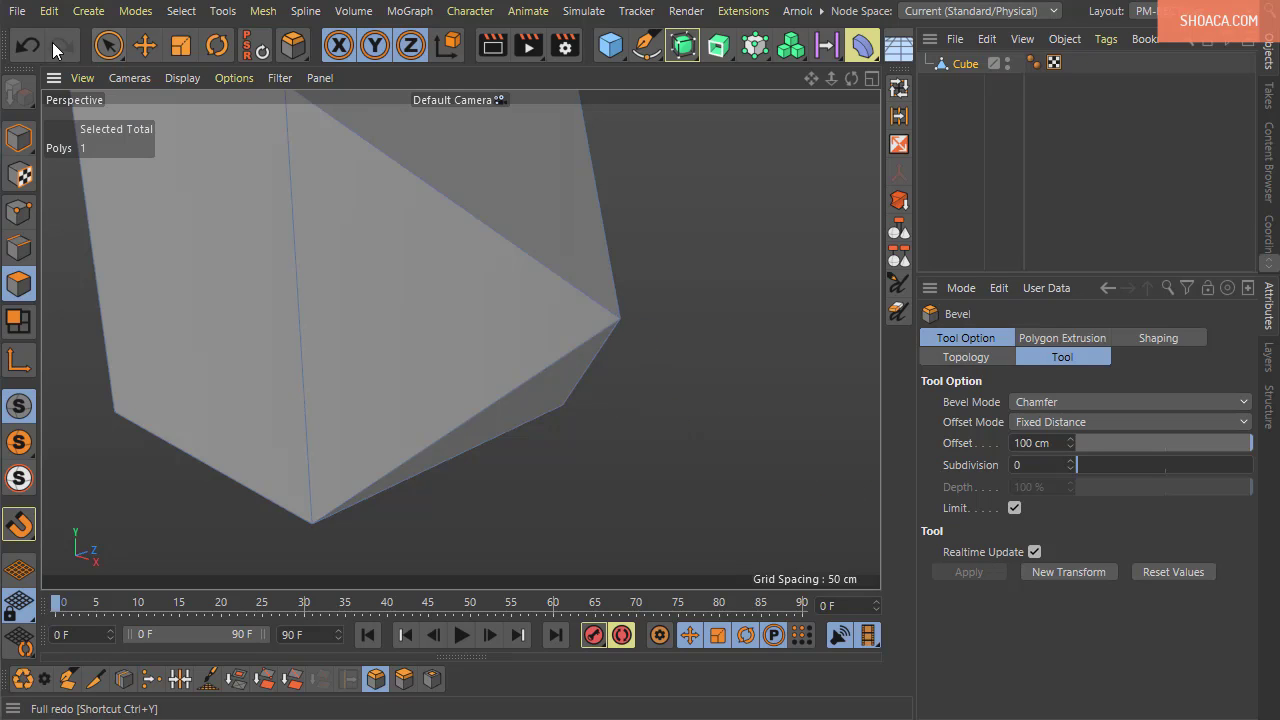
click(27, 44)
Bevel the cube's side face inward with a polygon extrusion of -20 cm
scroll(502, 317, down, 2)
alt+middle_drag(520, 244, 423, 268)
alt+drag(434, 323, 495, 341)
alt+middle_drag(495, 341, 501, 379)
alt+drag(501, 379, 601, 371)
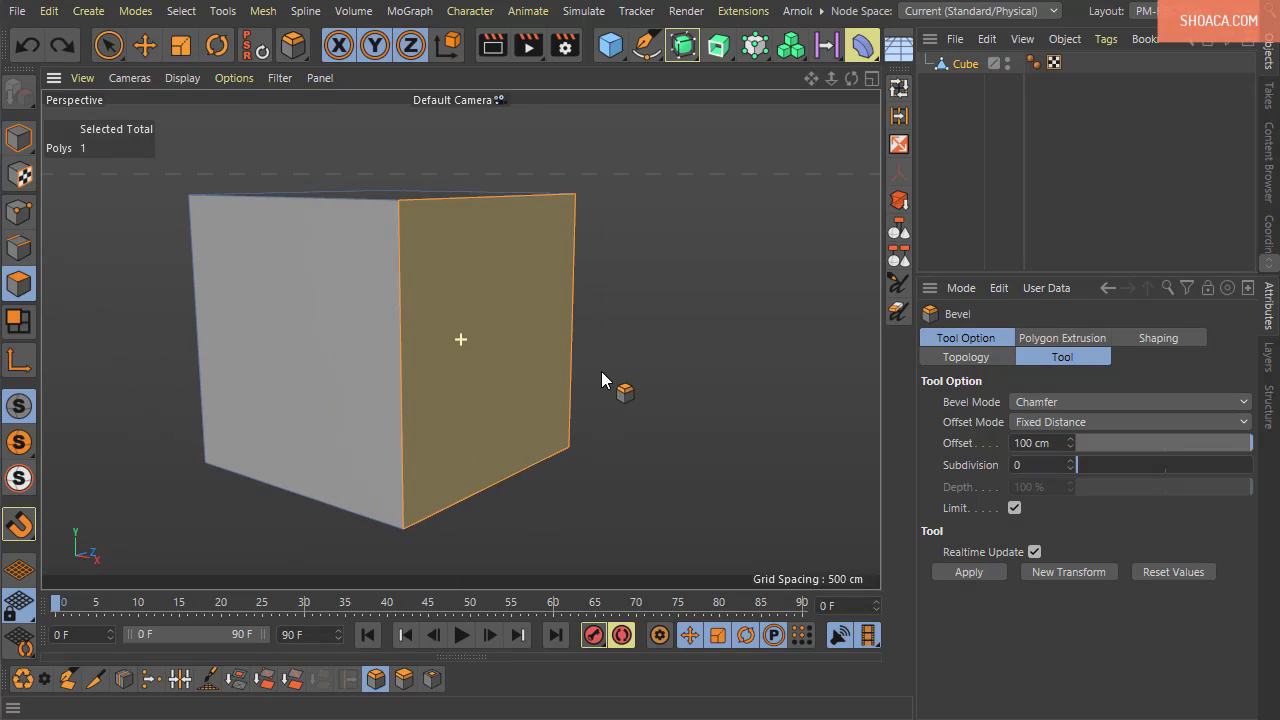
alt+middle_drag(601, 377, 612, 355)
alt+drag(612, 355, 614, 363)
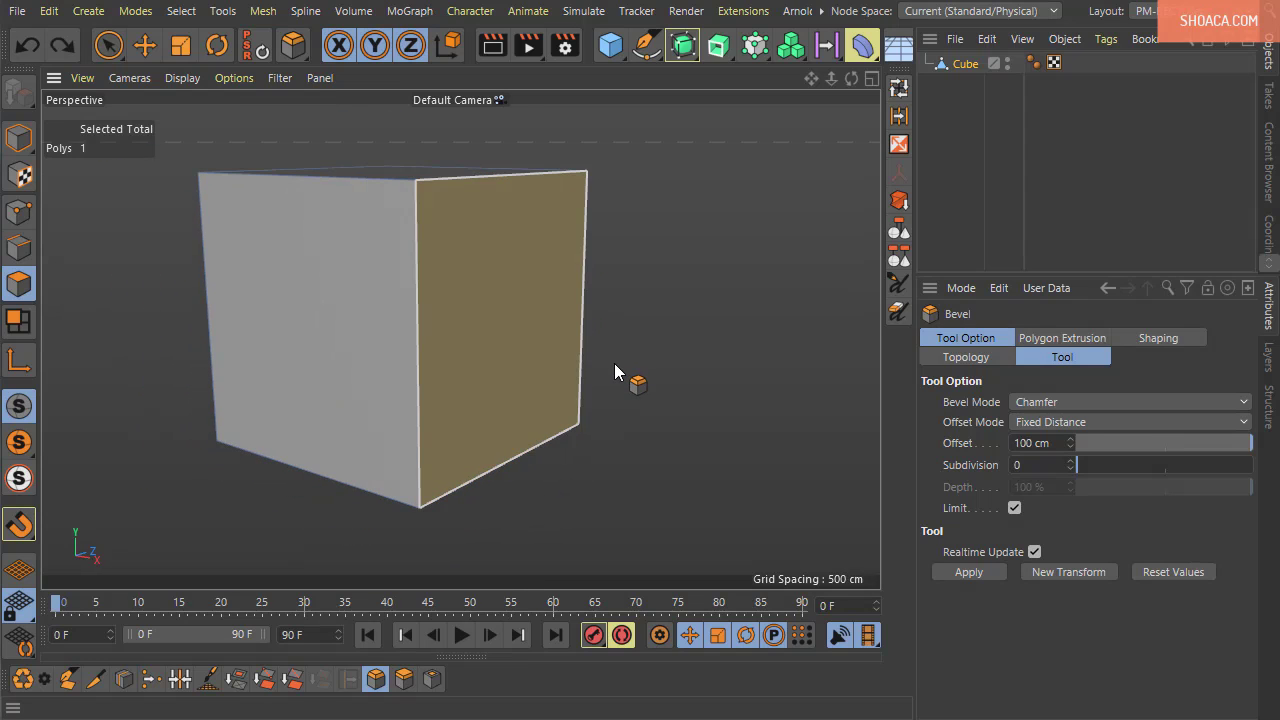
click(1053, 340)
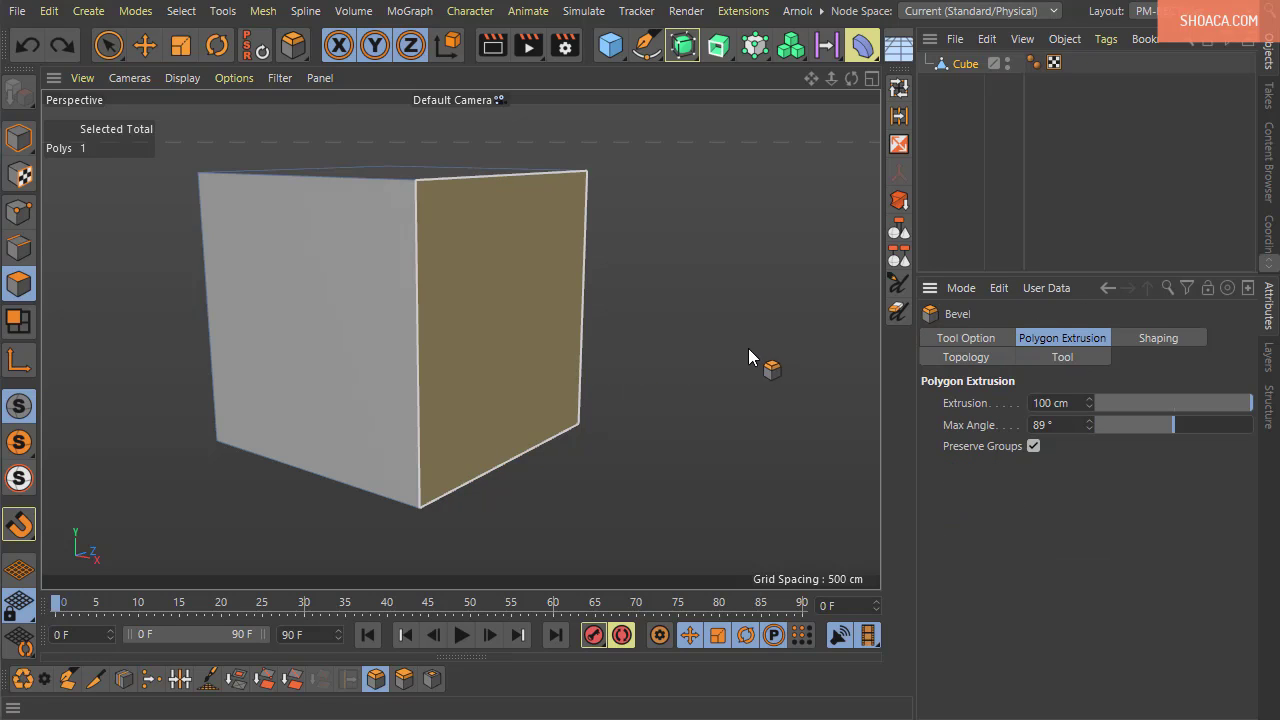
alt+drag(606, 304, 627, 335)
drag(1195, 403, 1157, 428)
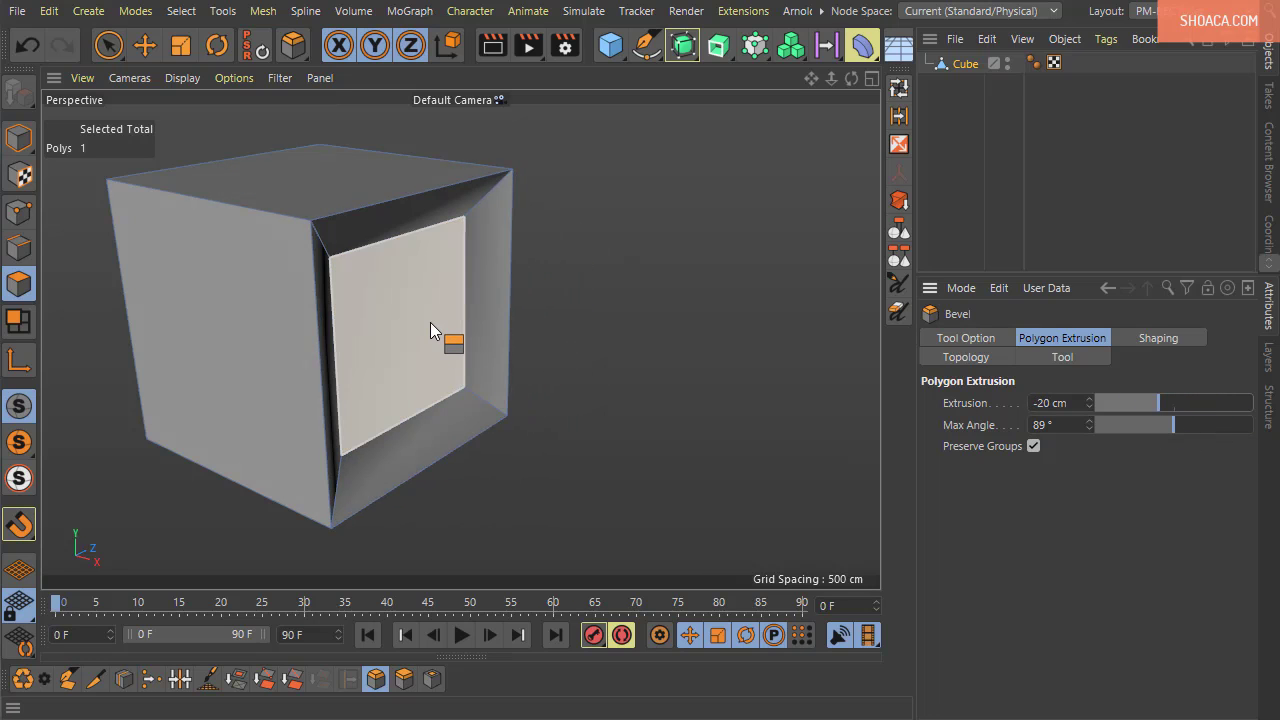
alt+drag(596, 356, 586, 427)
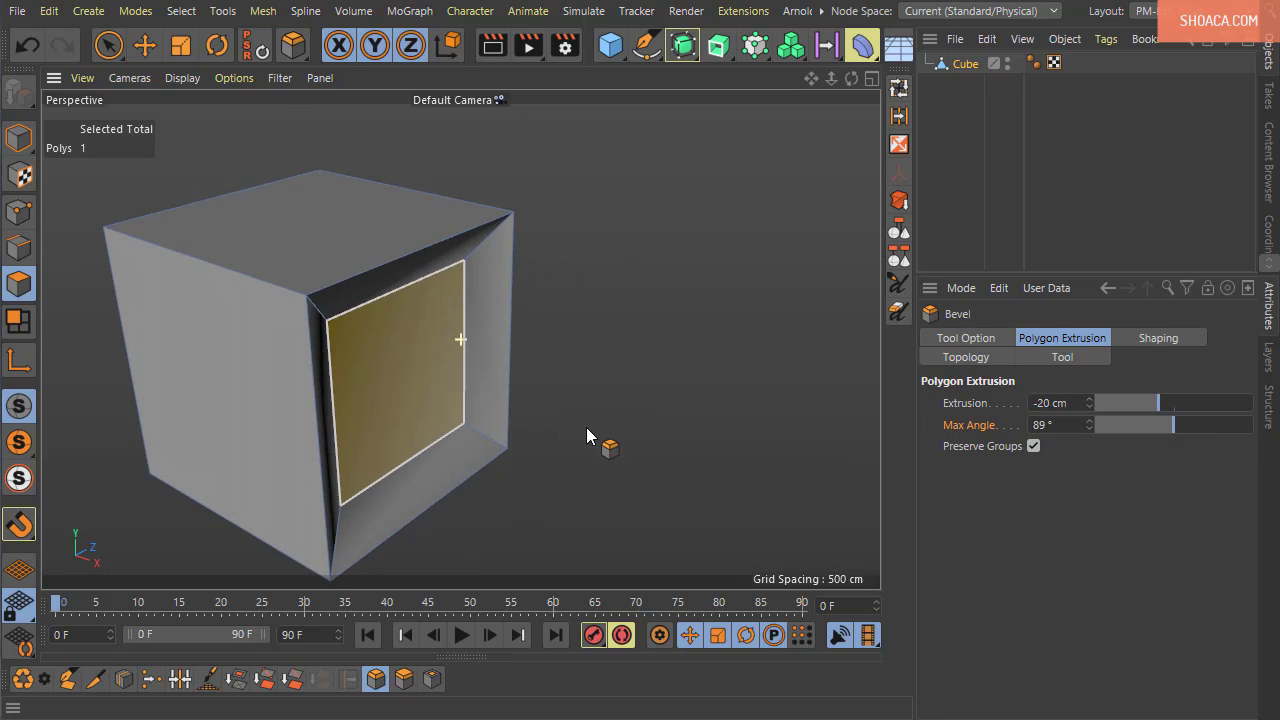
Add a sphere and move it clear of the cube, framing it in the viewport
scroll(589, 428, down, 4)
alt+middle_drag(593, 426, 369, 394)
click(605, 50)
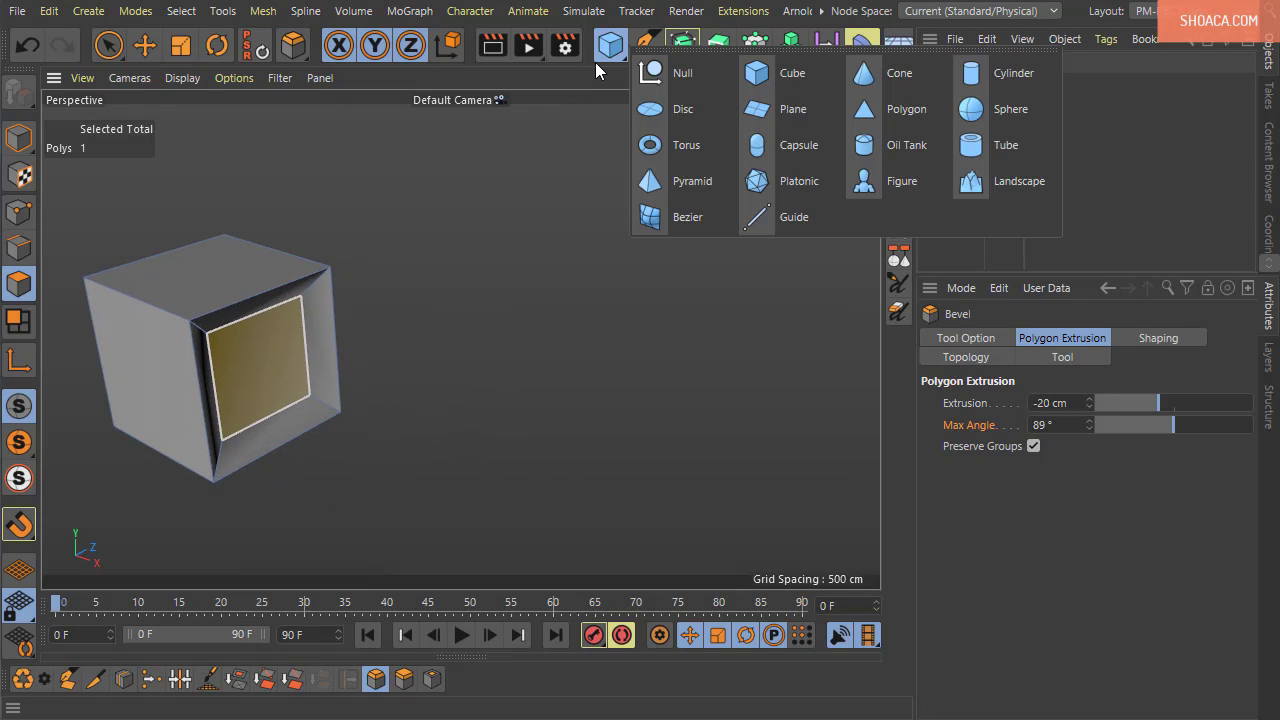
click(995, 112)
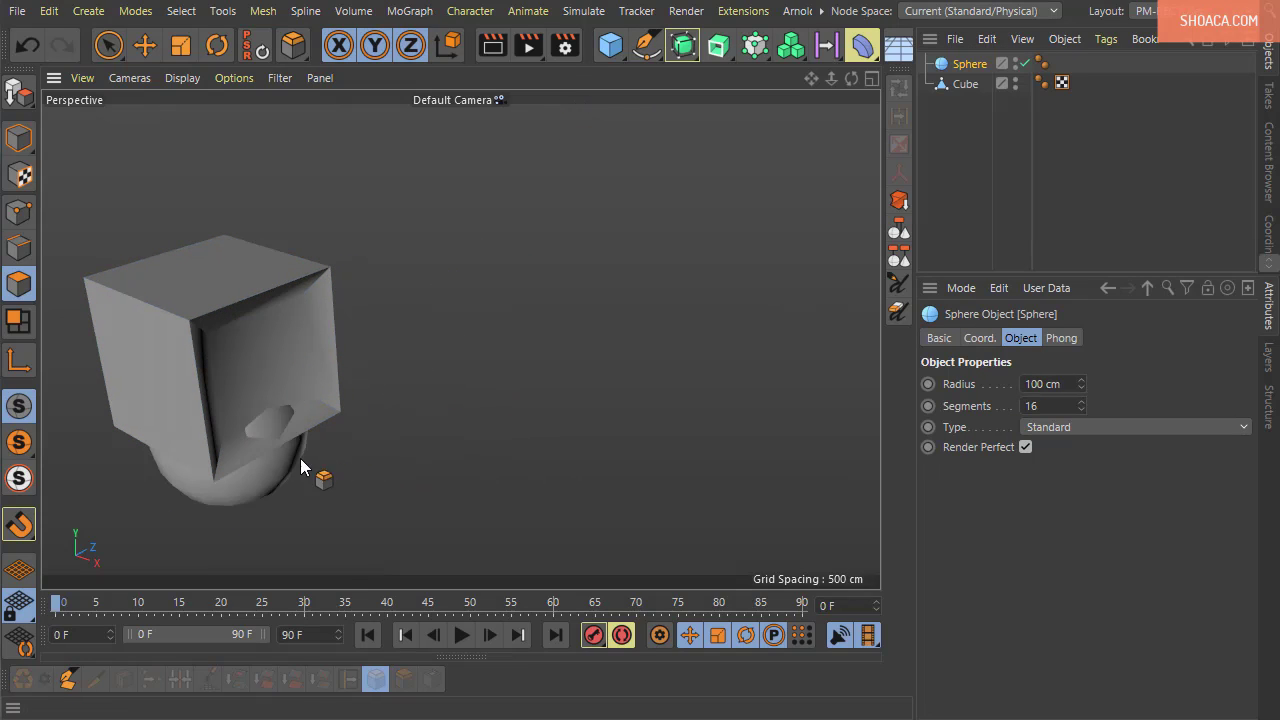
click(144, 45)
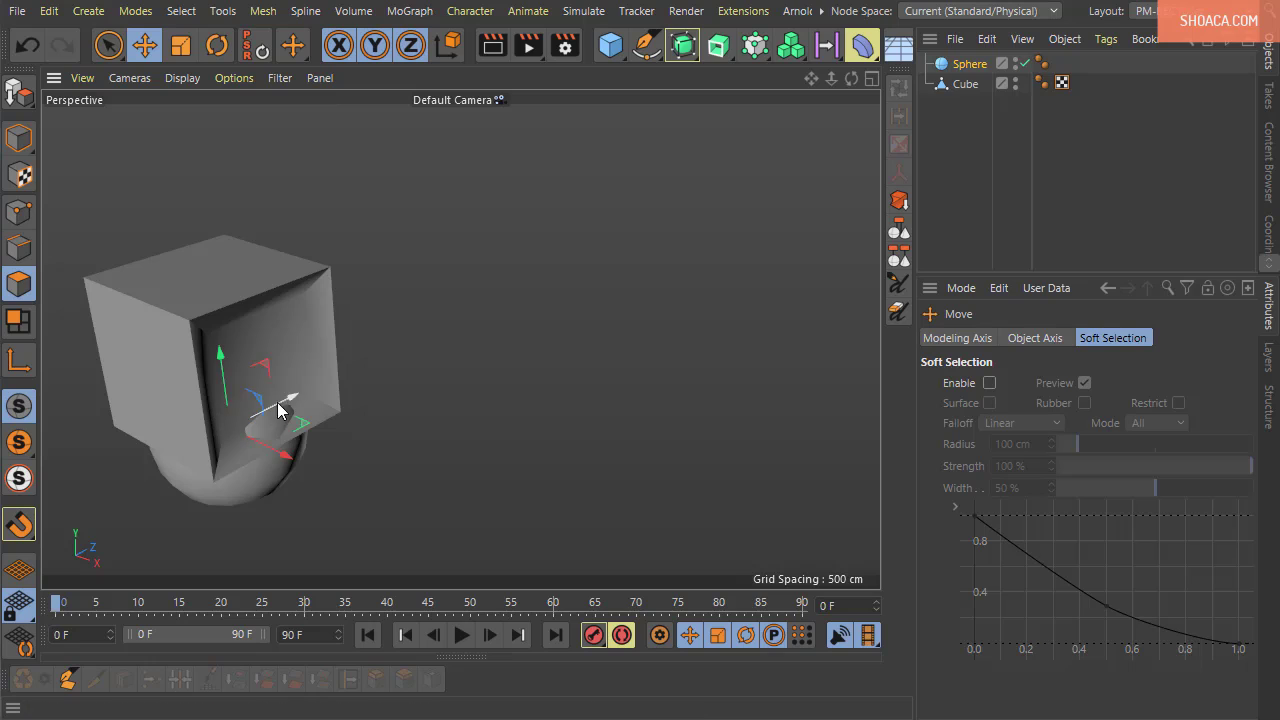
drag(280, 408, 655, 322)
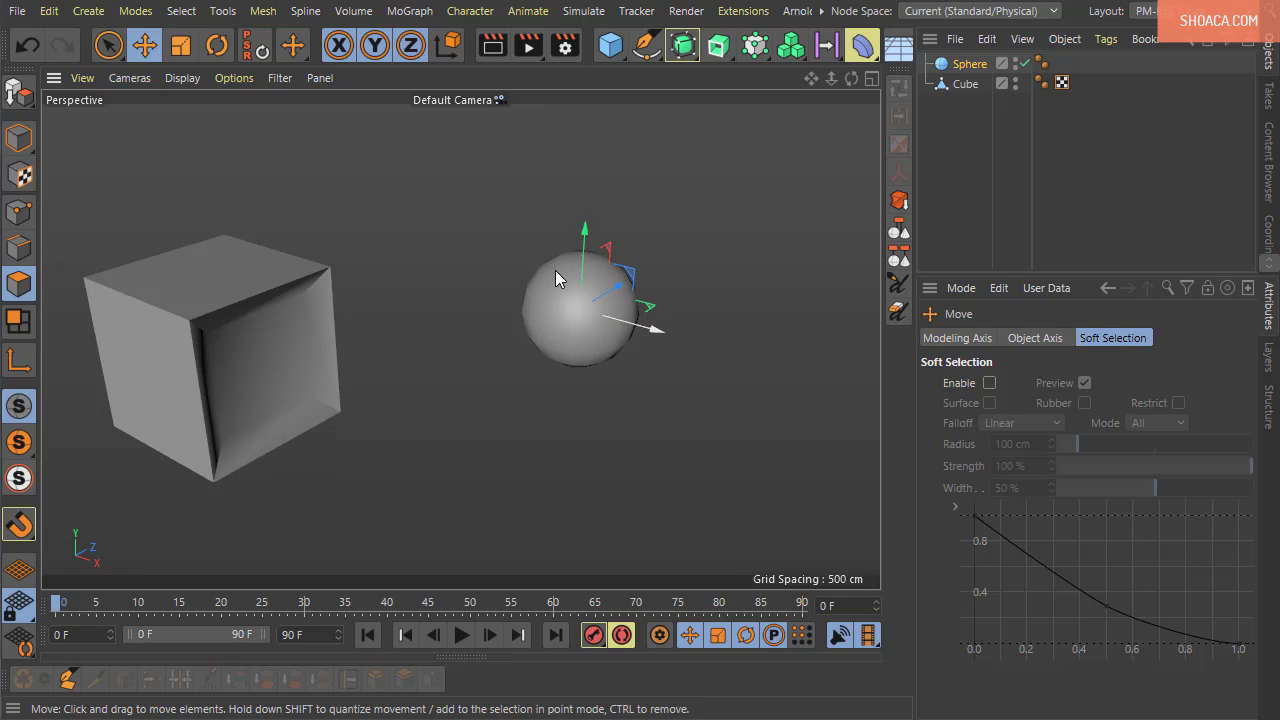
key(o)
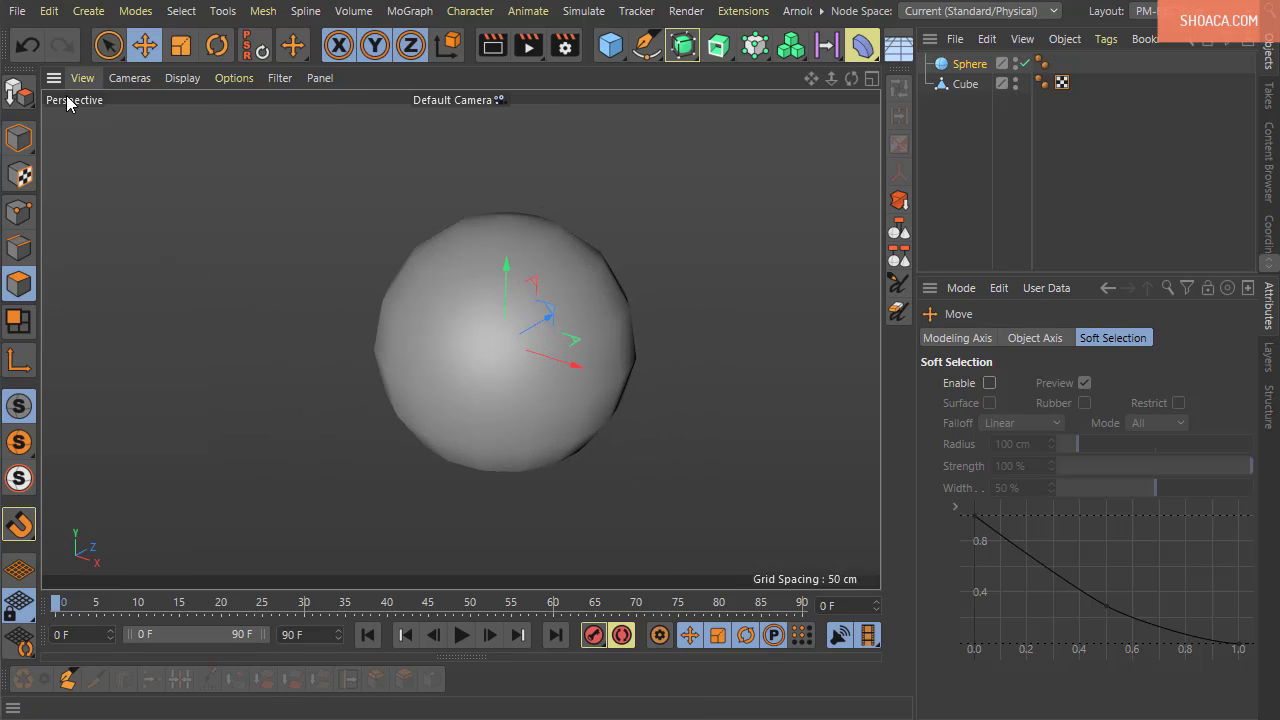
Make the sphere editable and select a row of four polygons around its middle for the Bevel tool
click(18, 93)
click(18, 284)
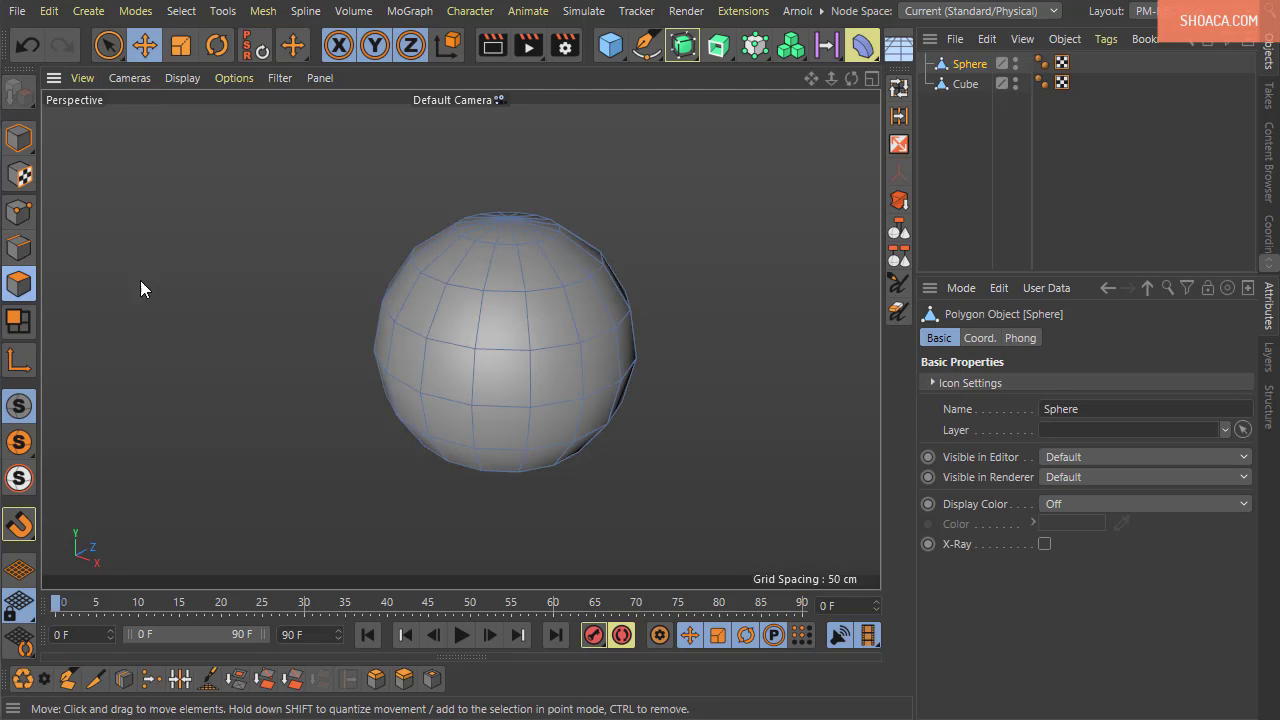
click(108, 44)
mouse_move(434, 372)
mouse_down()
mouse_move(545, 372)
mouse_move(623, 517)
mouse_move(661, 473)
mouse_move(600, 540)
mouse_up()
click(376, 678)
alt+drag(507, 557, 577, 491)
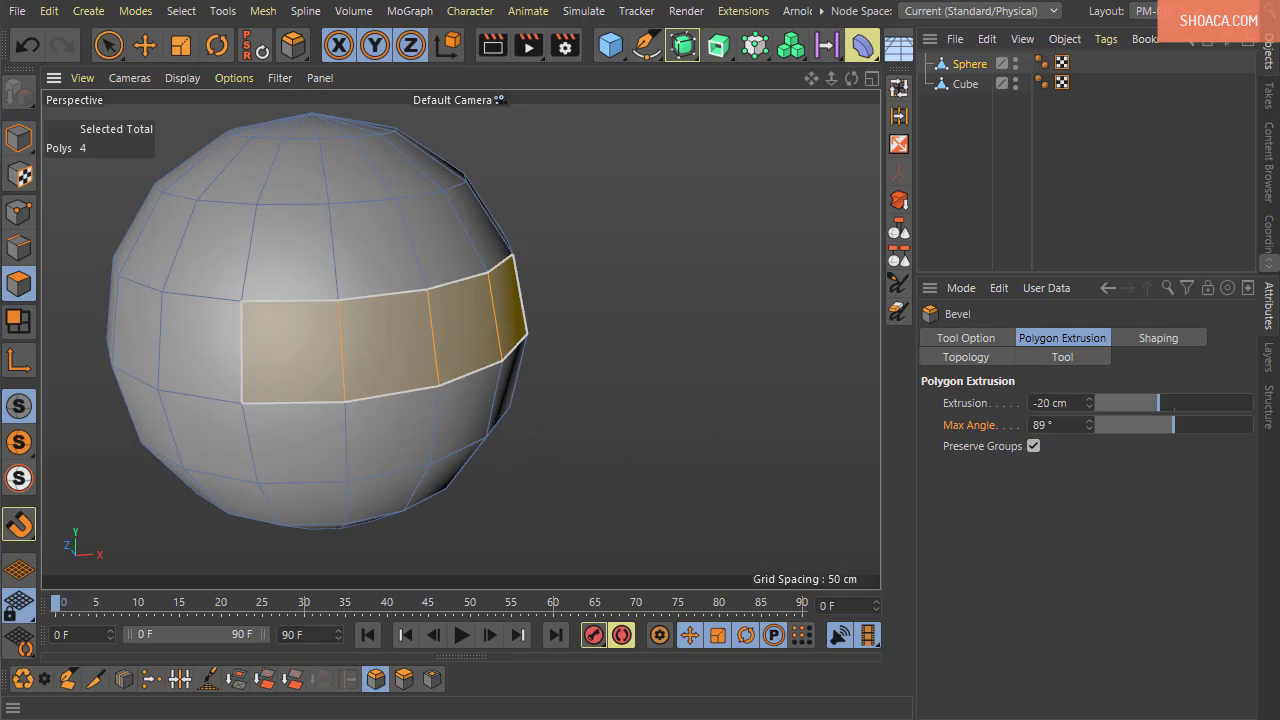
Try bevelling the four sphere polygons with an extrusion of about 11.3 cm, with Preserve Groups on and off
drag(385, 340, 642, 472)
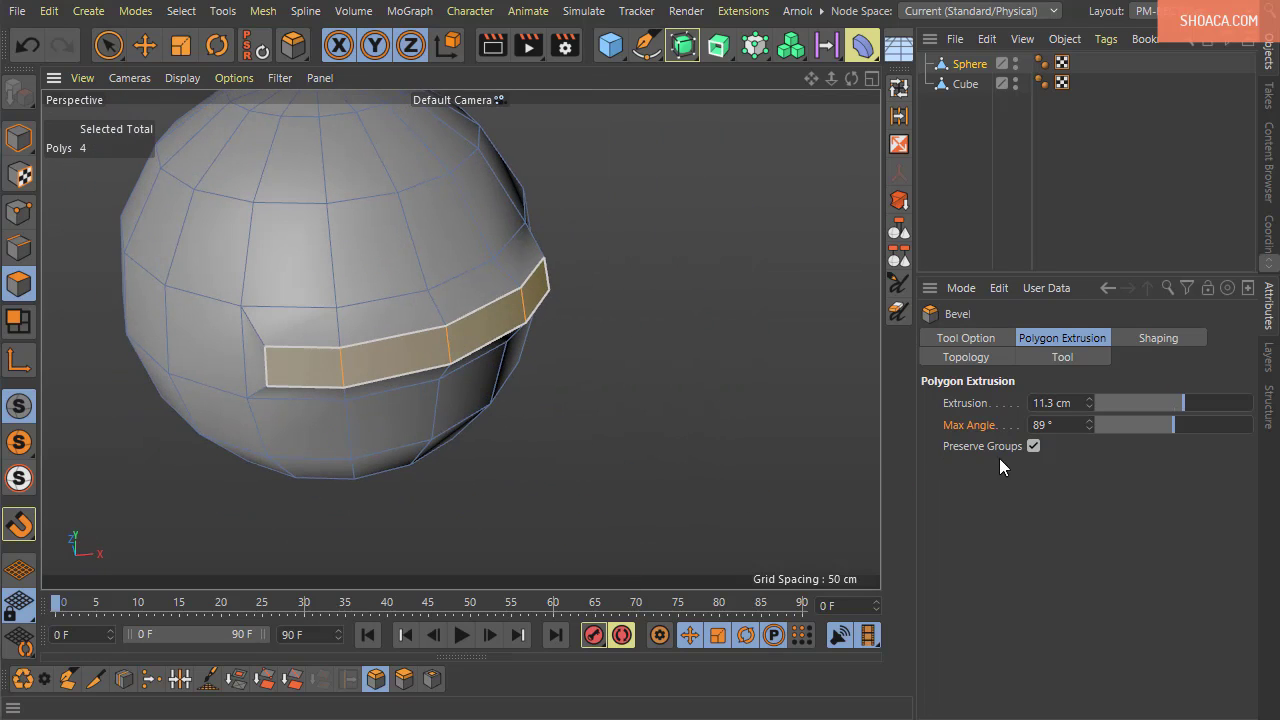
click(1033, 446)
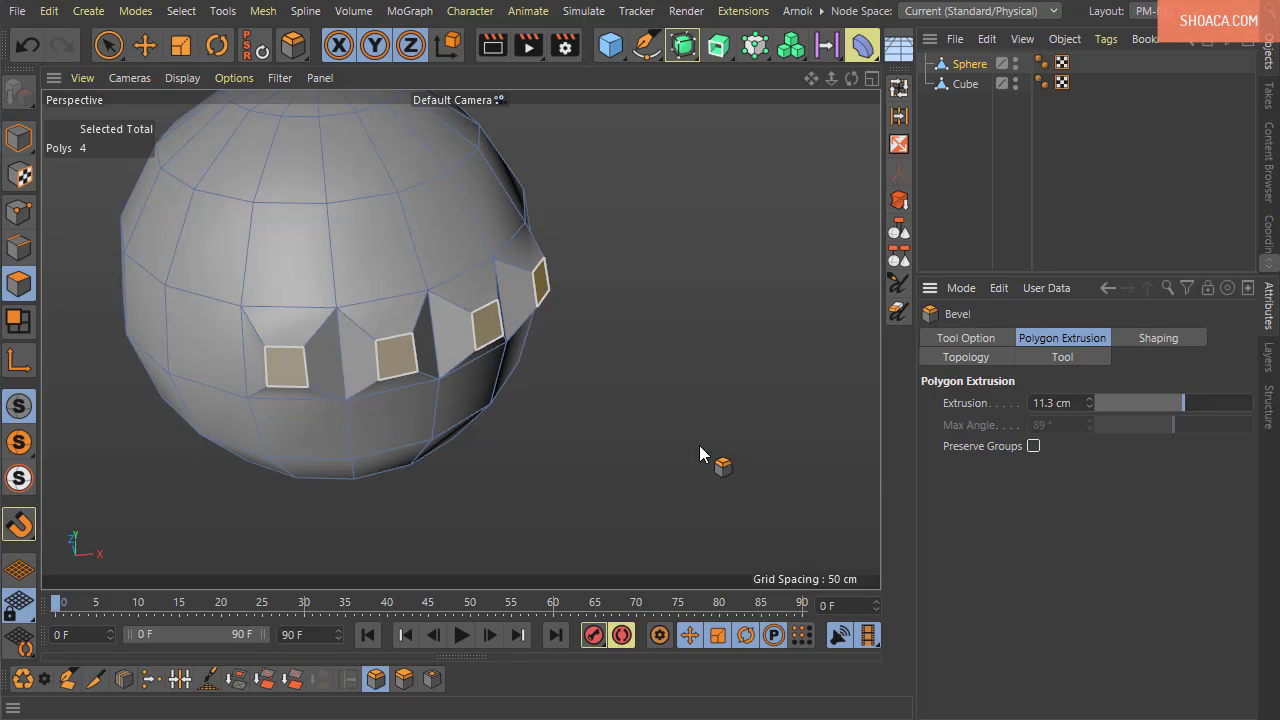
key(ctrl+z)
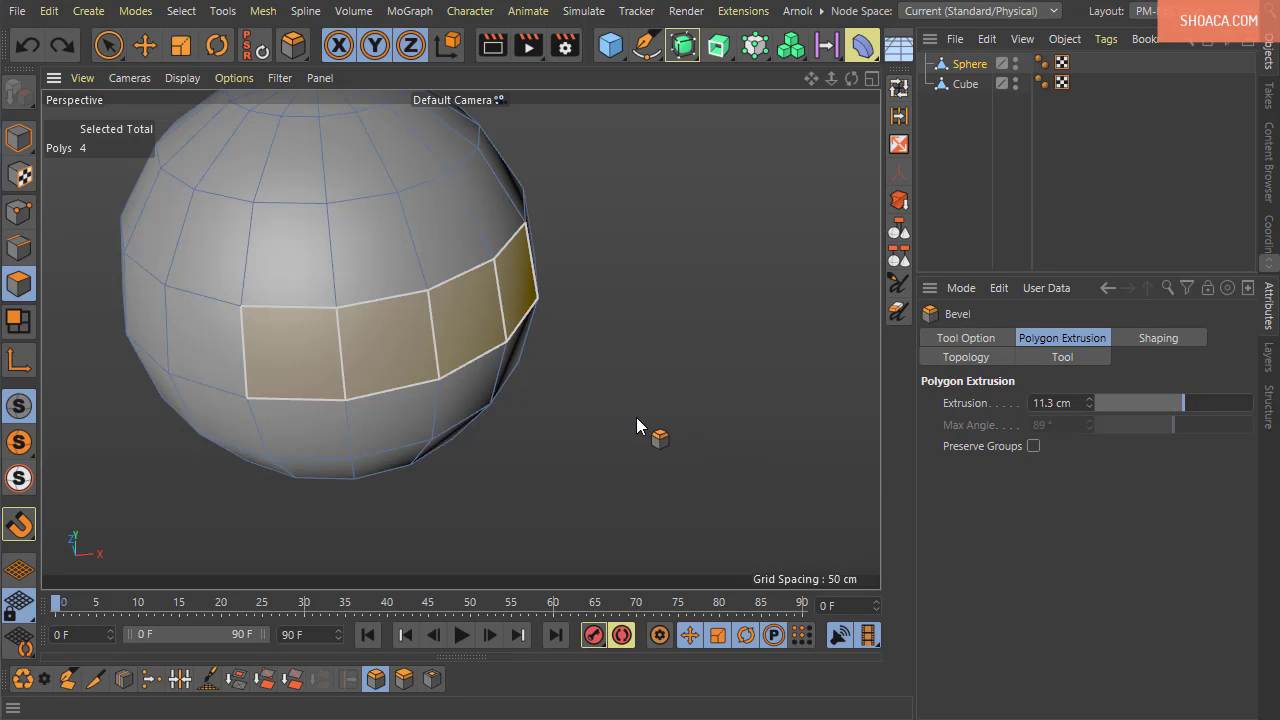
Show the Bevel tool settings alongside the extrusion options and try bevelling the sphere polygons with about 12.6 cm extrusion
click(1066, 356)
click(1160, 511)
drag(637, 404, 626, 432)
click(1032, 447)
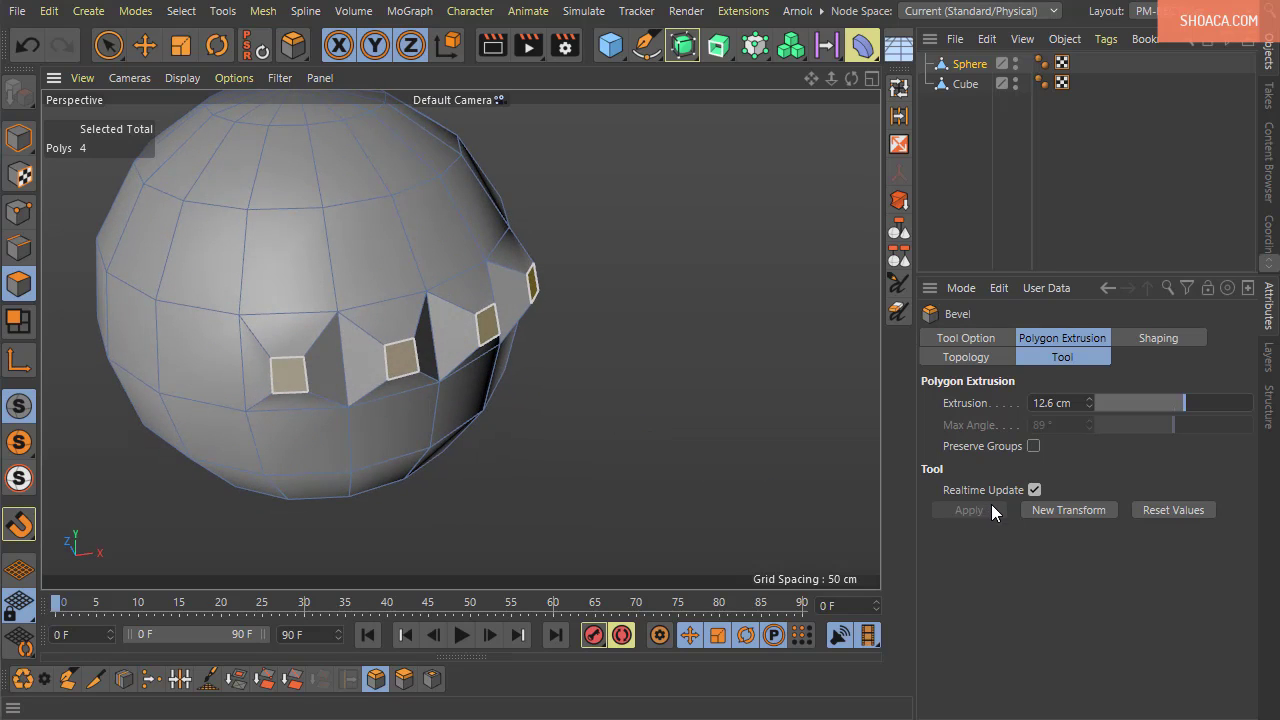
click(27, 45)
Bevel the four sphere polygons separately with an extrusion of about 13.7 cm
drag(697, 410, 770, 410)
alt+drag(600, 410, 611, 357)
alt+drag(689, 316, 829, 523)
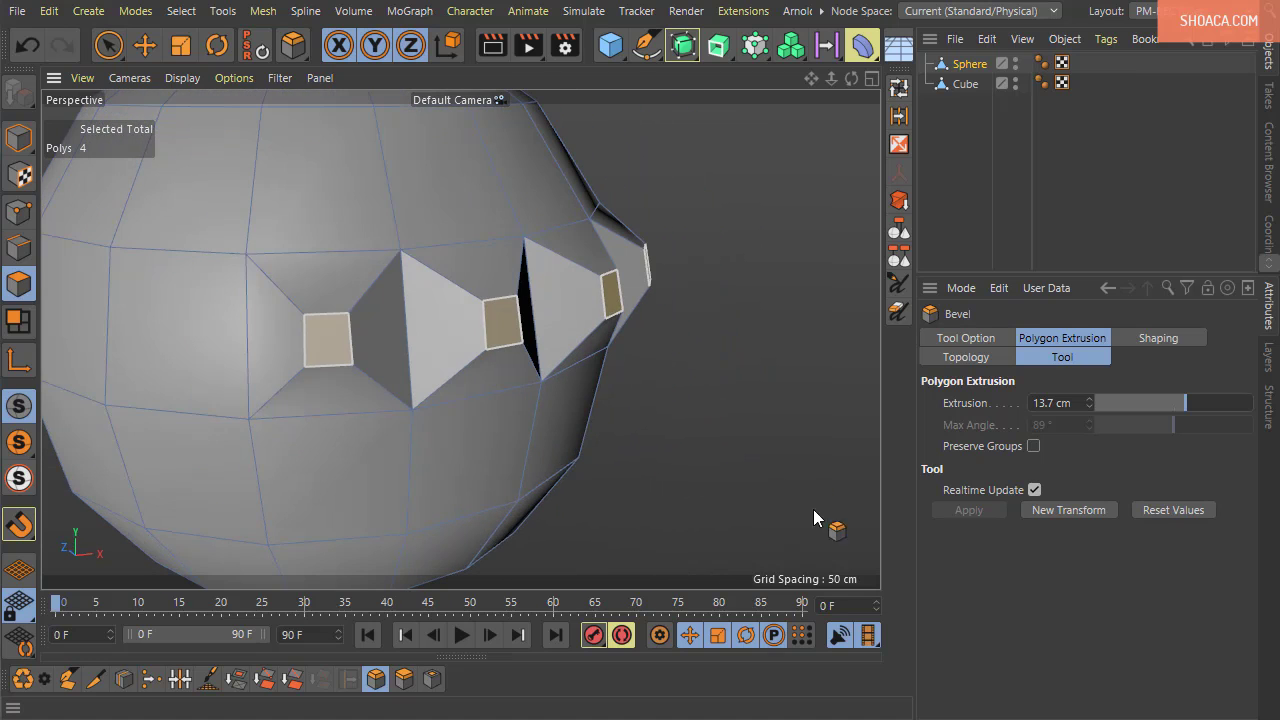
Compare the sphere's bevel with Preserve Groups enabled and disabled
click(1034, 446)
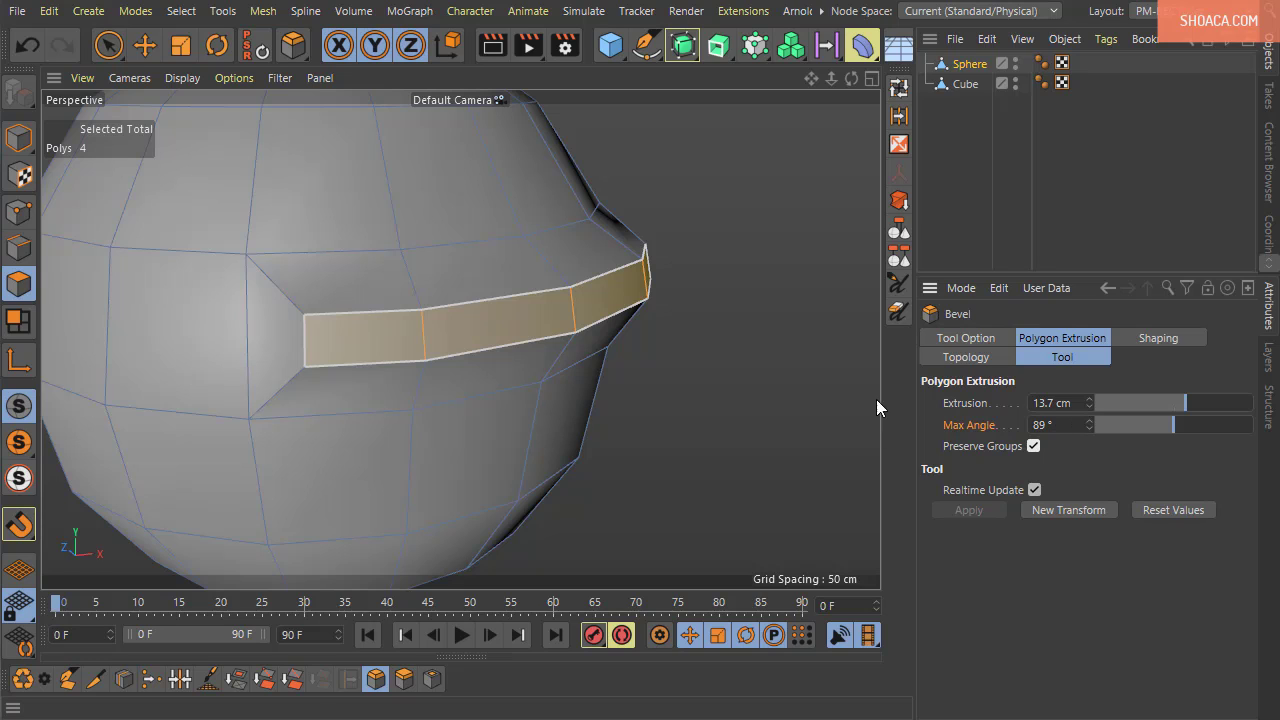
alt+drag(876, 400, 858, 445)
click(1034, 446)
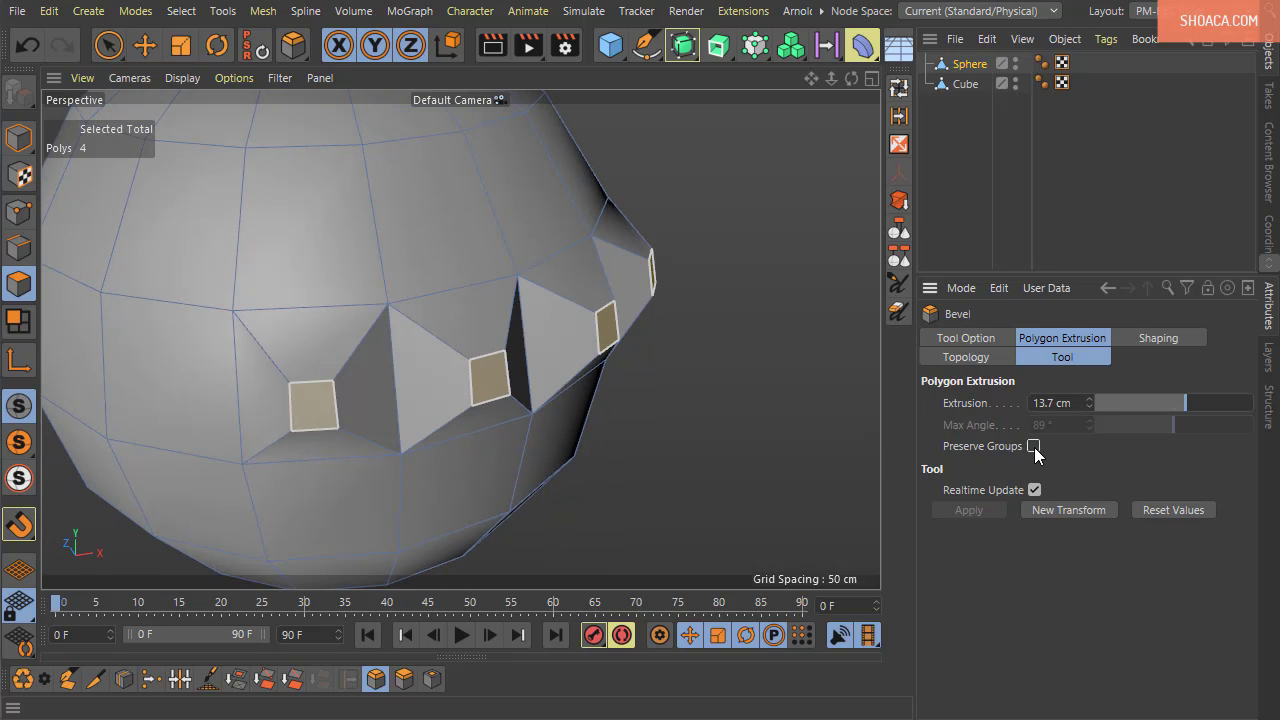
Enable Preserve Groups for the sphere's bevel and reduce the Max Angle to 15°
click(1034, 446)
alt+drag(615, 418, 702, 446)
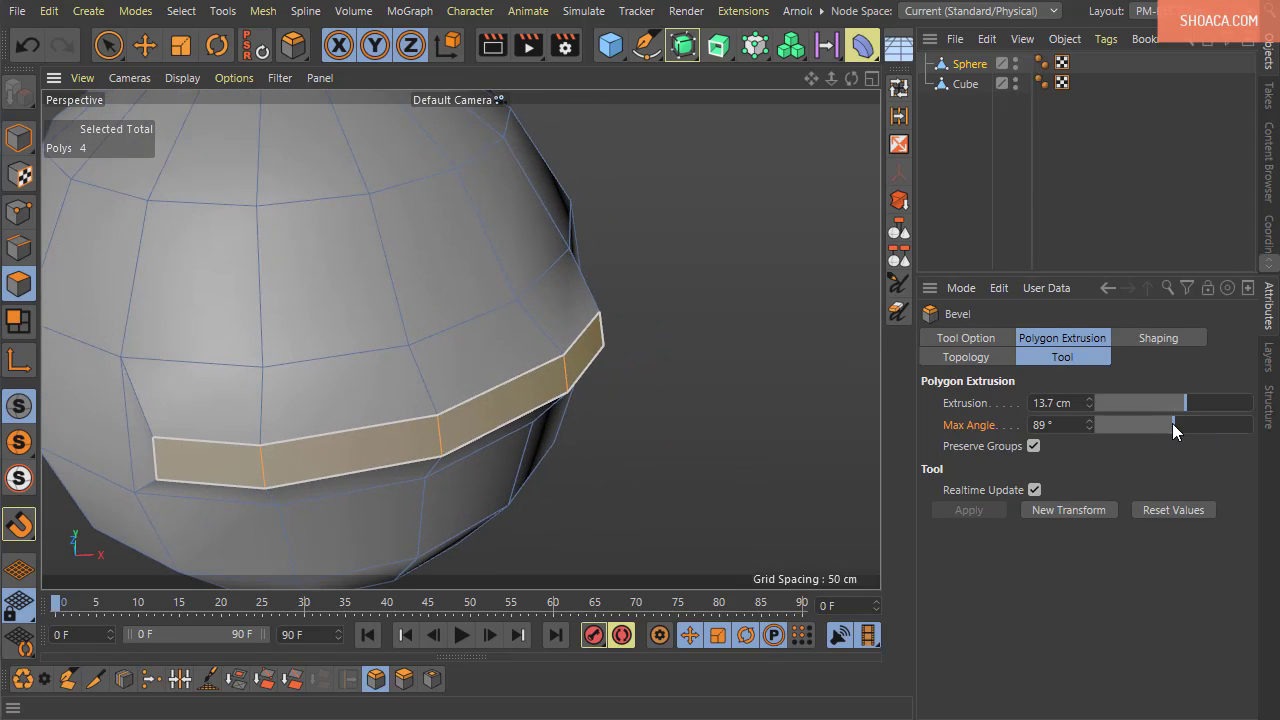
drag(1173, 429, 1107, 434)
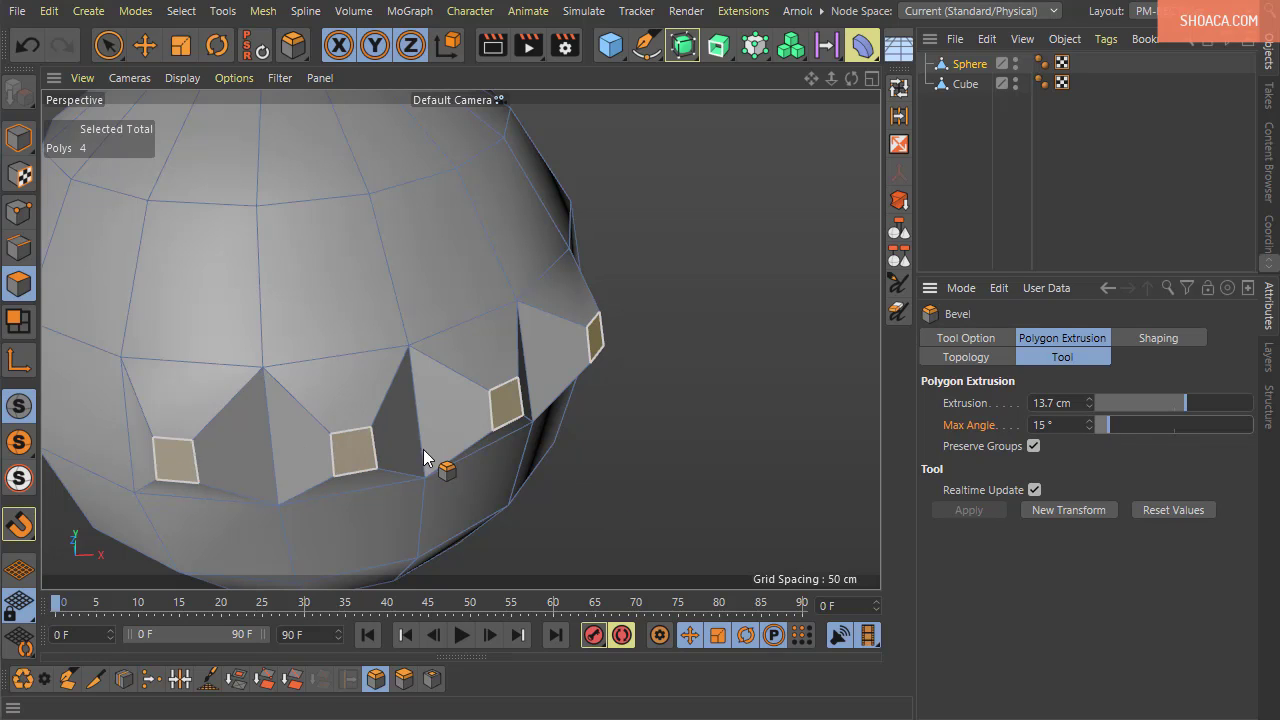
alt+drag(333, 475, 323, 485)
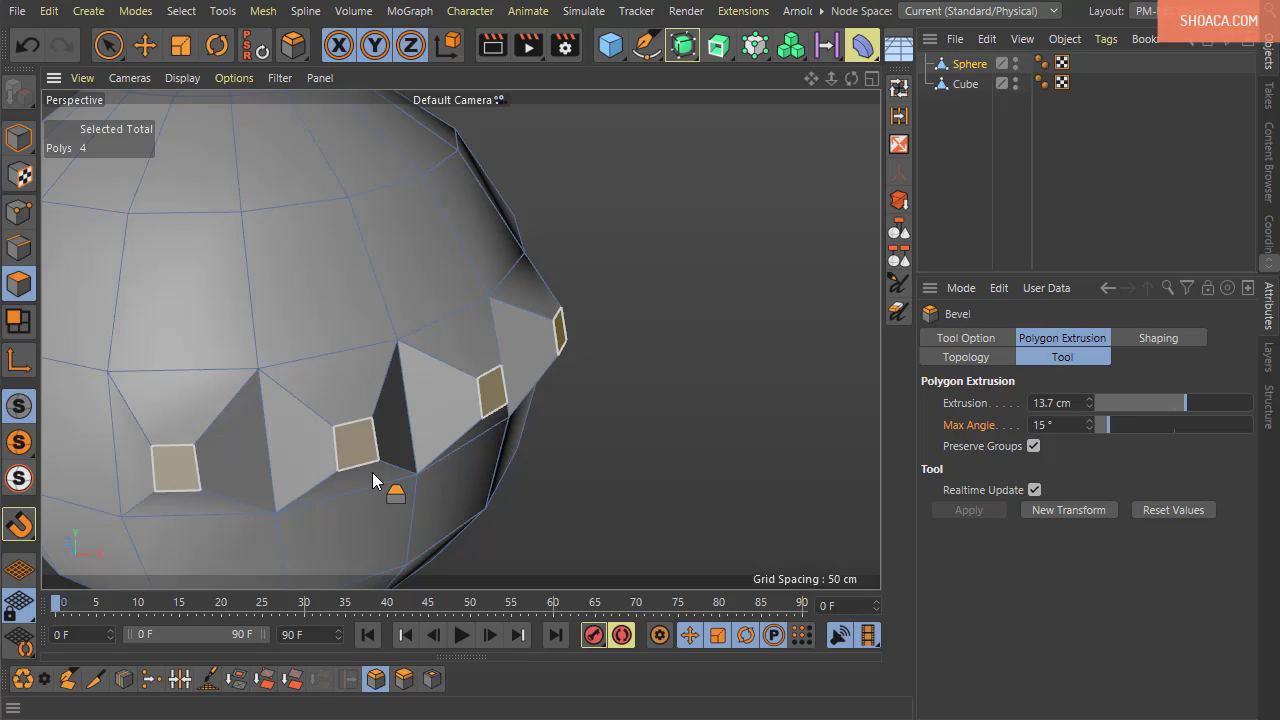
Raise the Max Angle of the sphere's bevel to 22° and inspect the four bevelled polygons
click(1088, 421)
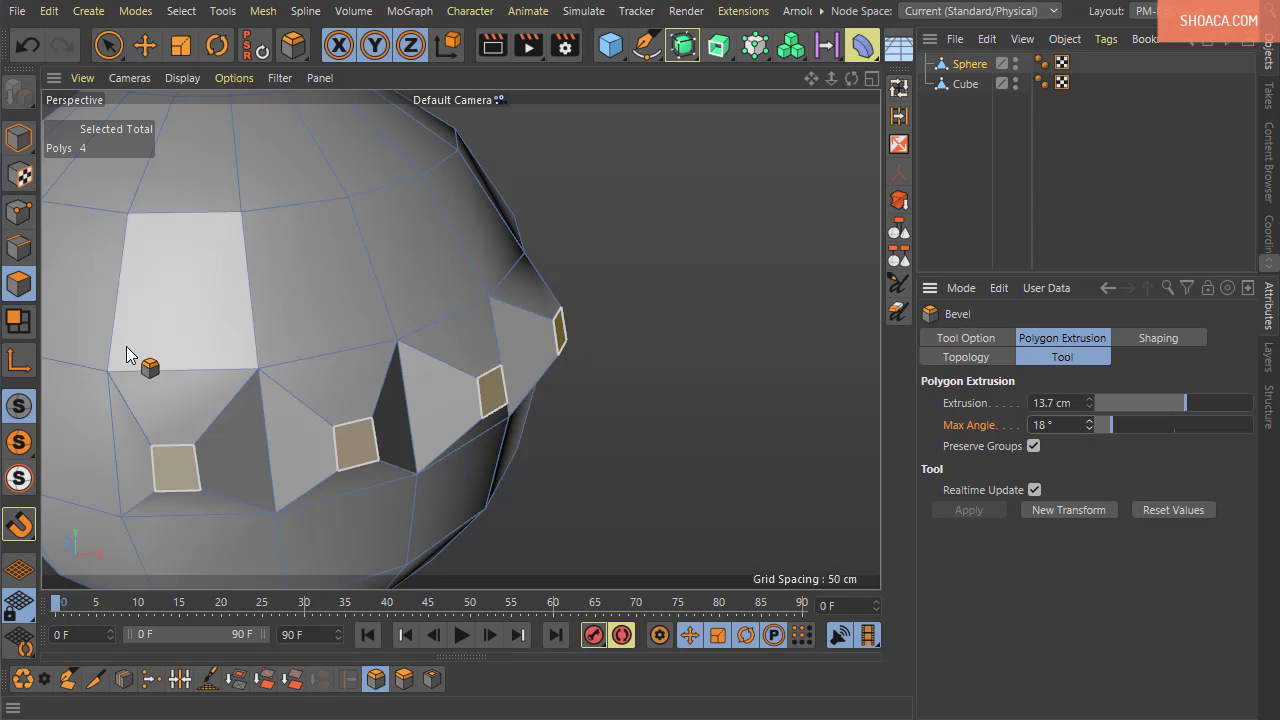
drag(1090, 423, 1090, 422)
click(1091, 428)
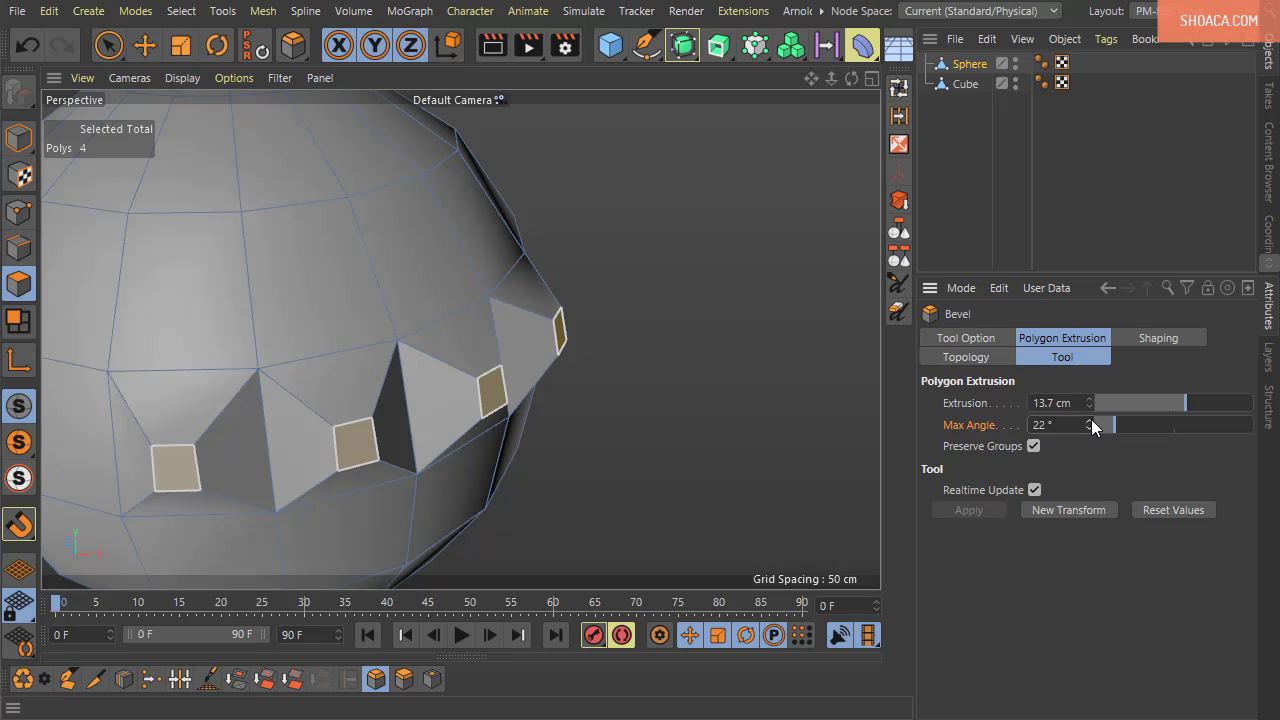
alt+drag(790, 465, 762, 467)
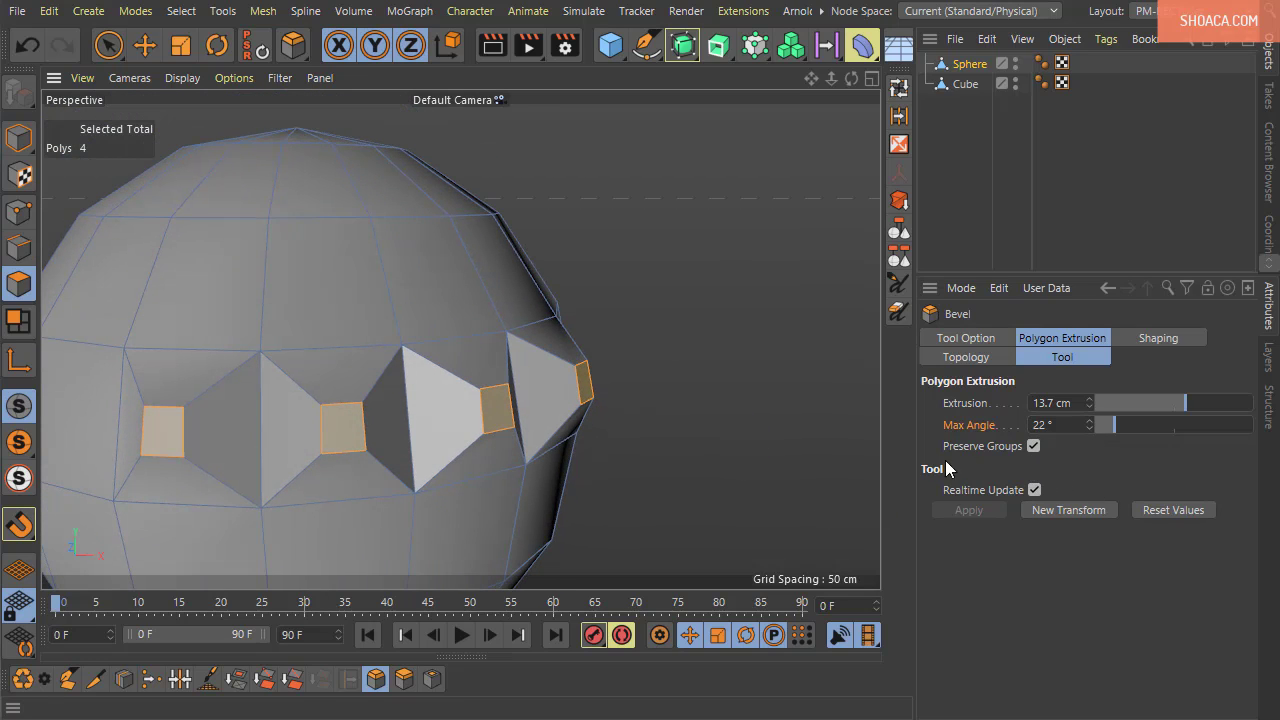
alt+drag(664, 464, 710, 466)
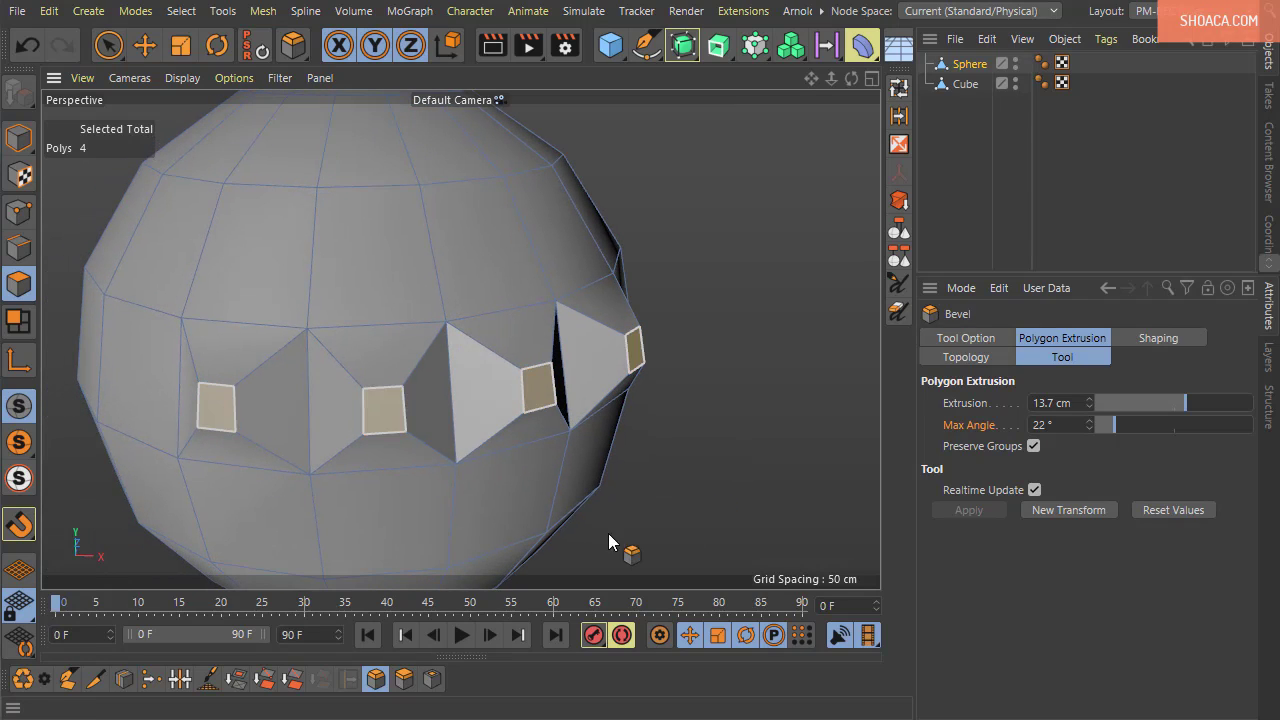
scroll(645, 372, down, 5)
alt+middle_drag(644, 388, 604, 430)
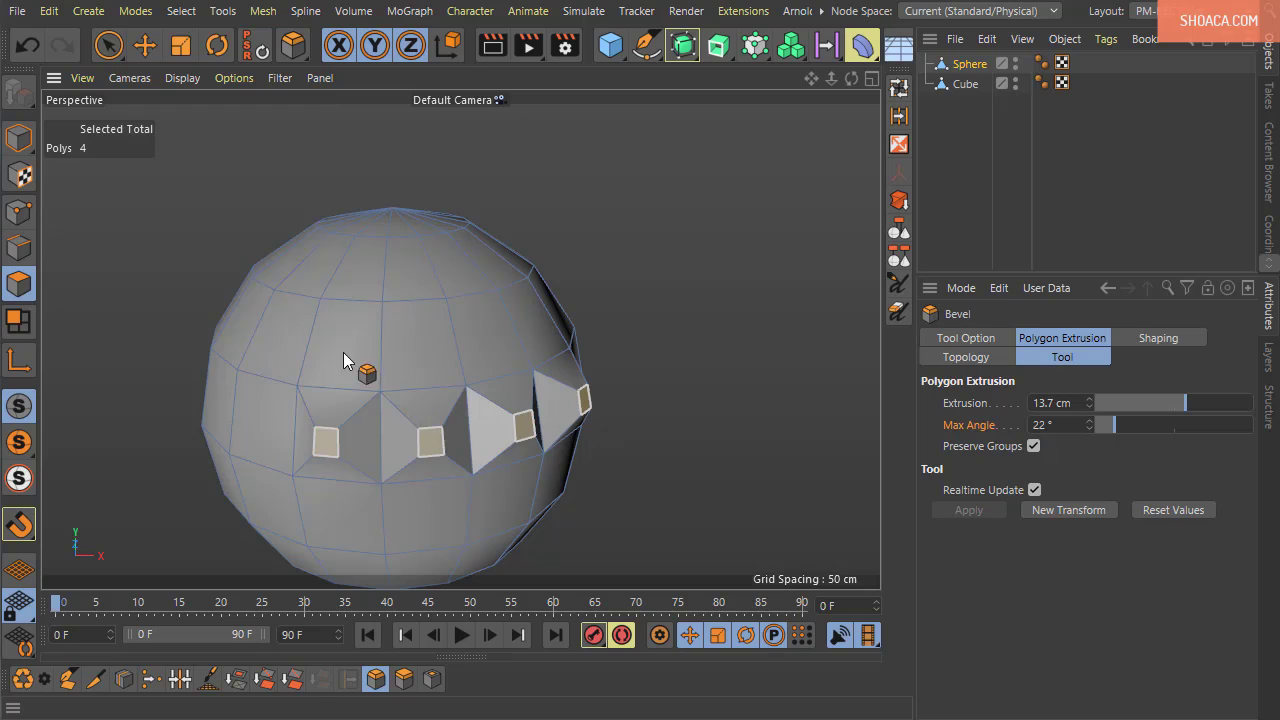
Undo the sphere's bevel and add three neighbouring polygons in a row nearer the sphere's pole to the selection
click(29, 48)
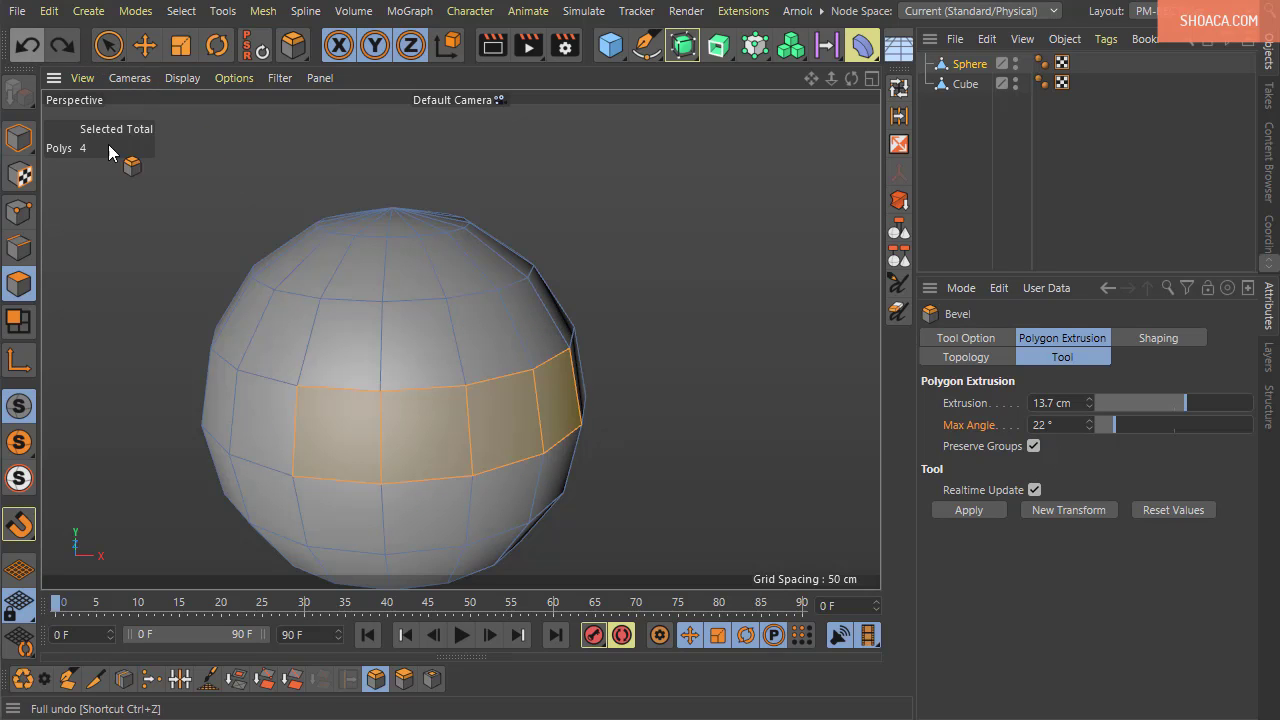
click(106, 50)
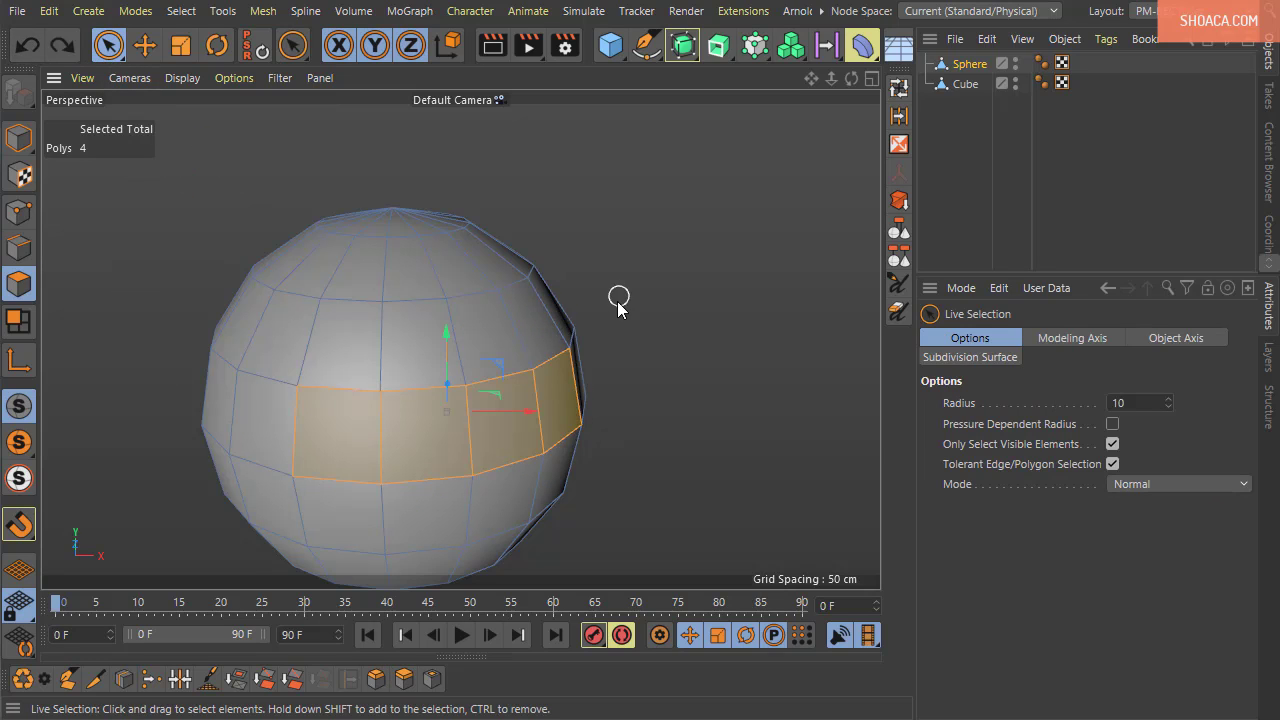
alt+drag(620, 297, 560, 440)
shift+drag(368, 287, 434, 271)
alt+drag(643, 343, 694, 346)
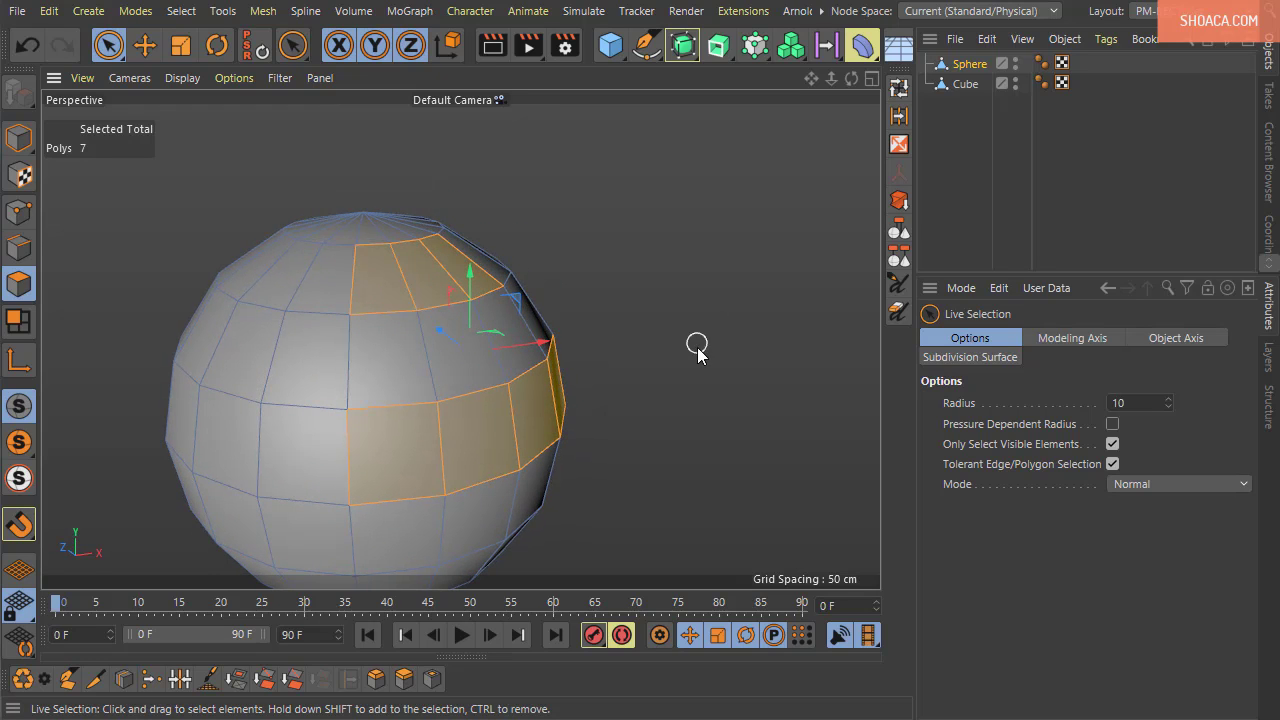
alt+drag(689, 417, 689, 451)
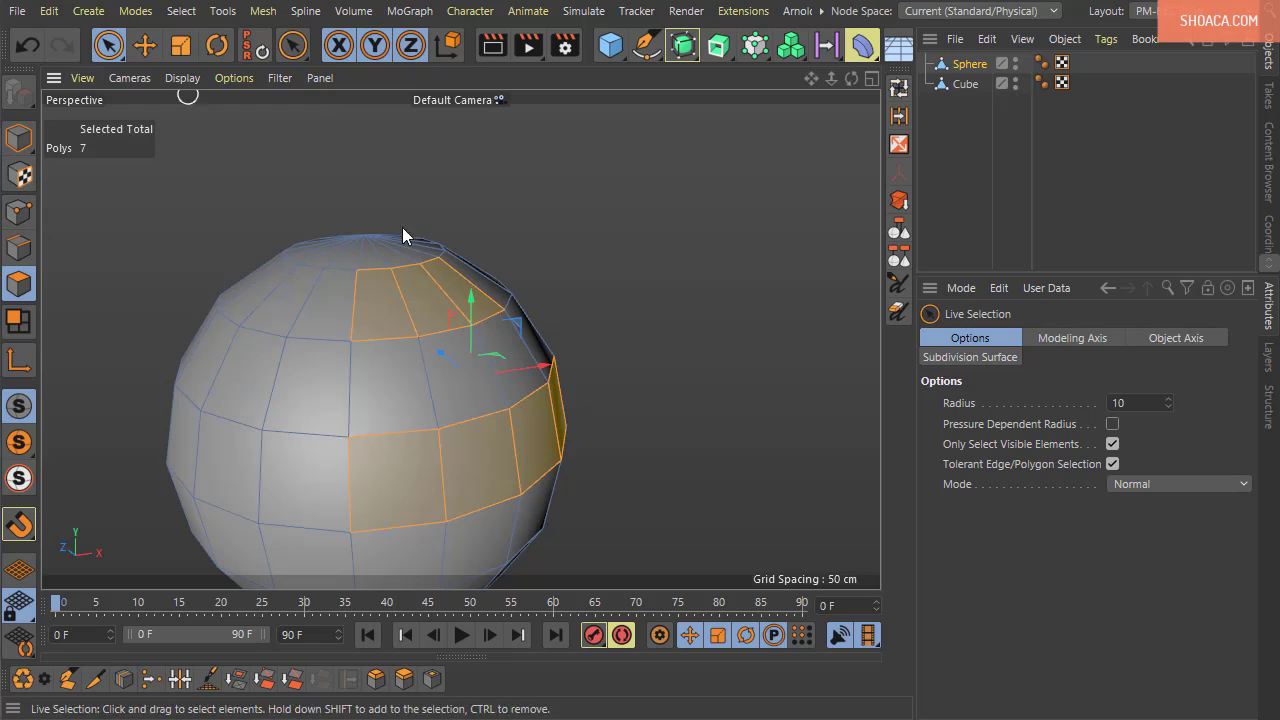
Bevel the seven selected sphere polygons with an extrusion of about 10 cm
click(380, 684)
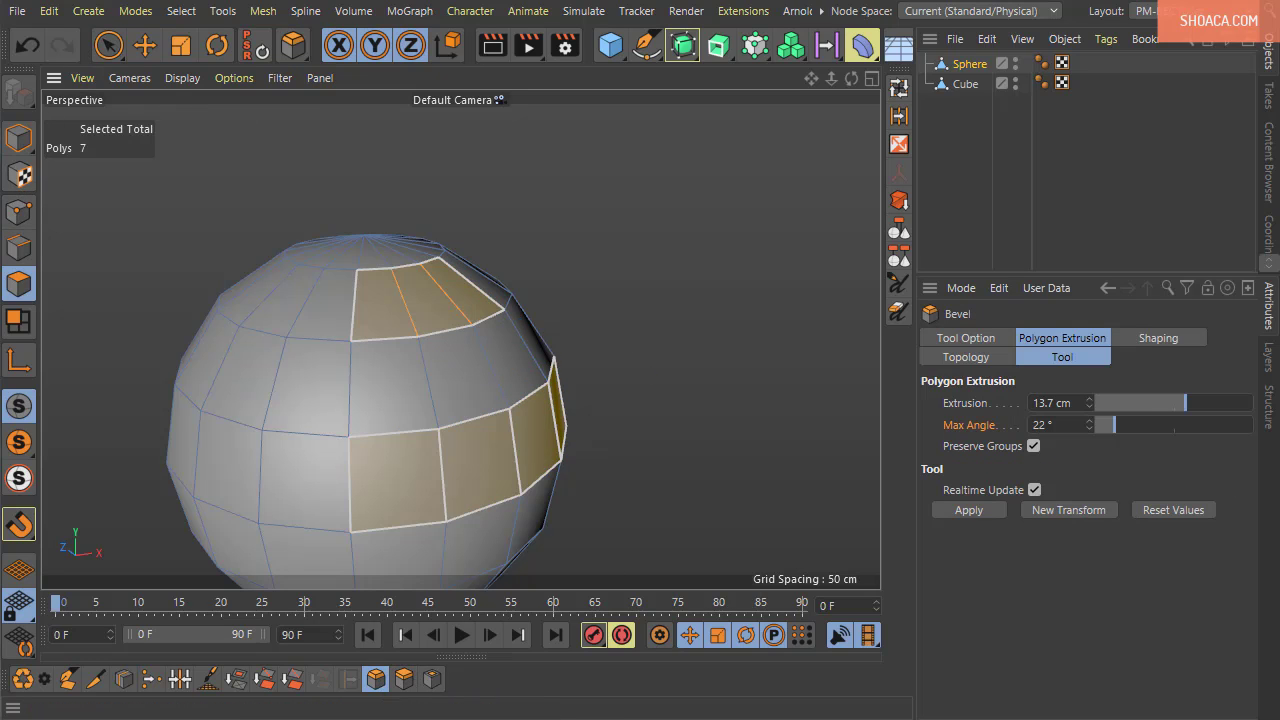
drag(652, 355, 620, 356)
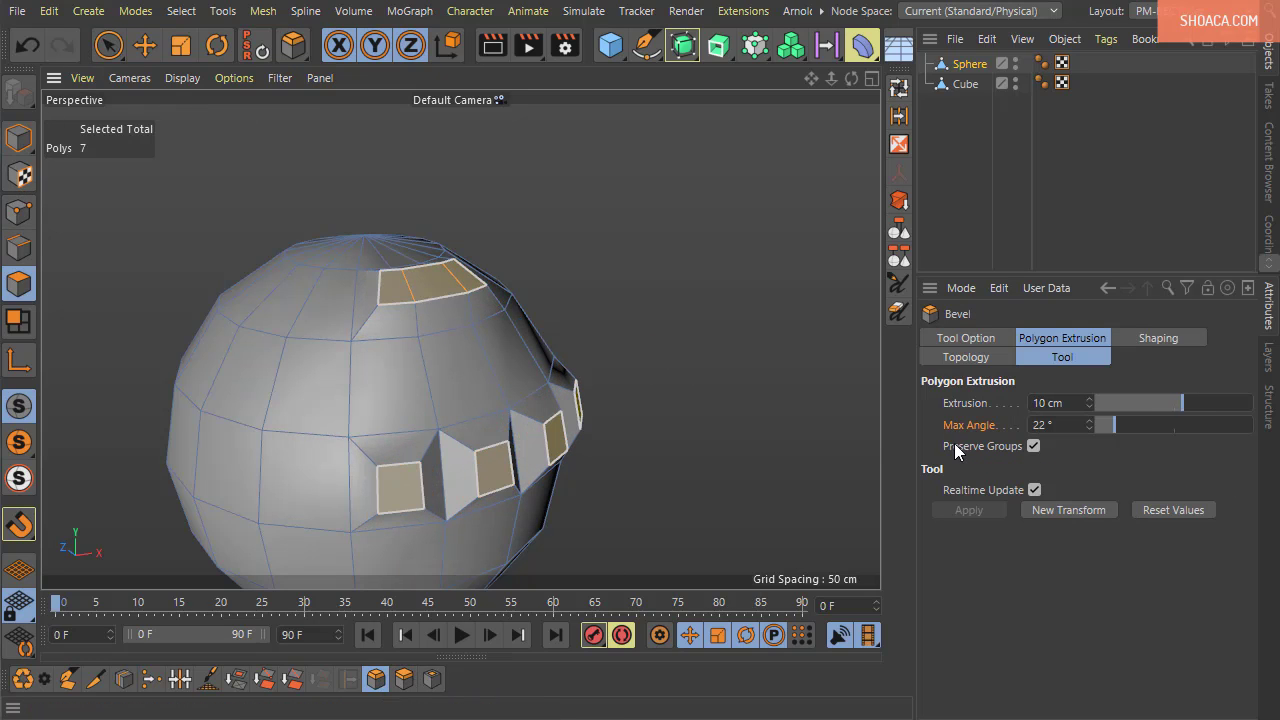
alt+drag(700, 435, 819, 417)
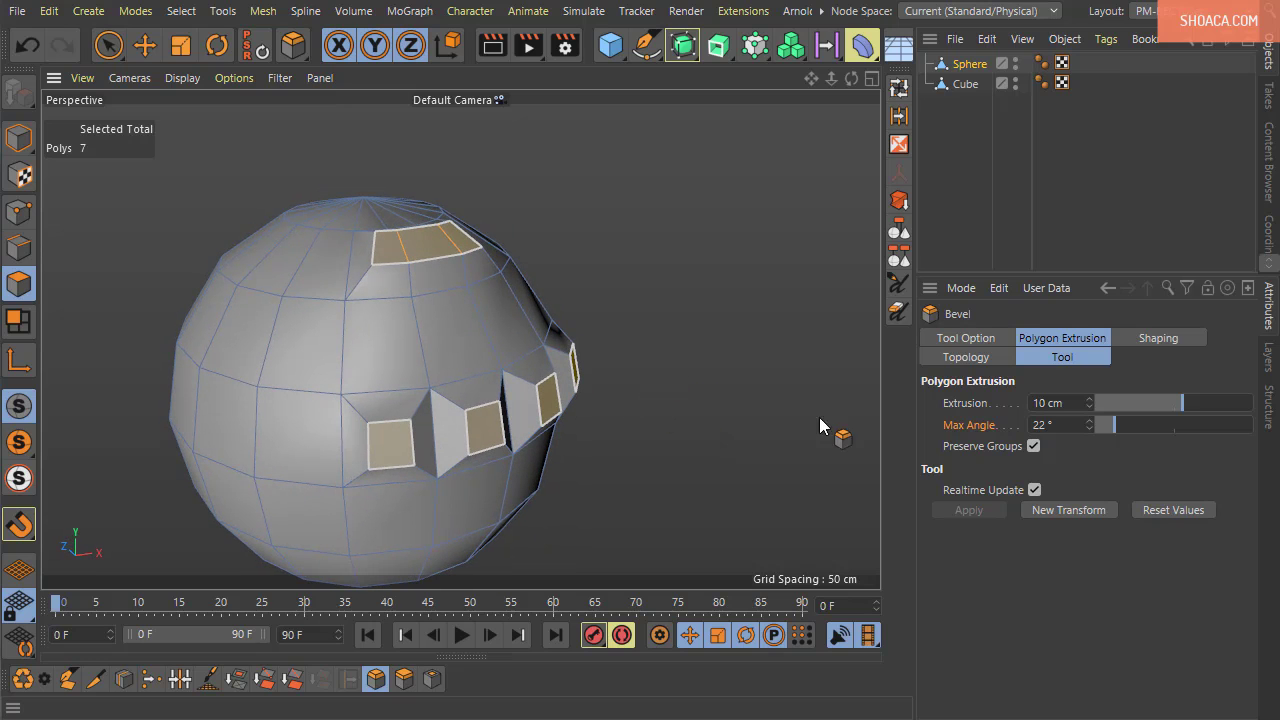
alt+drag(490, 263, 417, 277)
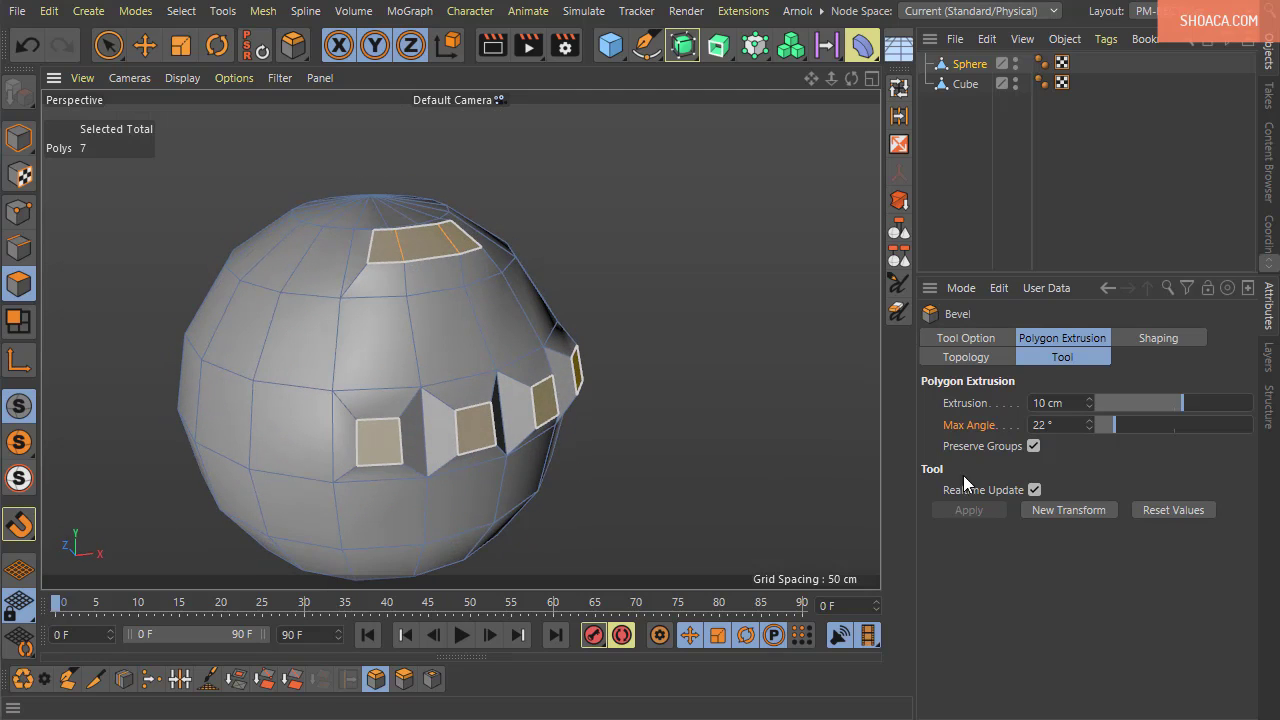
Lower the Max Angle to 12° and examine the bevelled polygons near the sphere's pole
click(1088, 429)
click(1088, 429)
click(1088, 429)
click(1088, 429)
click(1088, 429)
click(1088, 429)
click(1088, 429)
click(1088, 429)
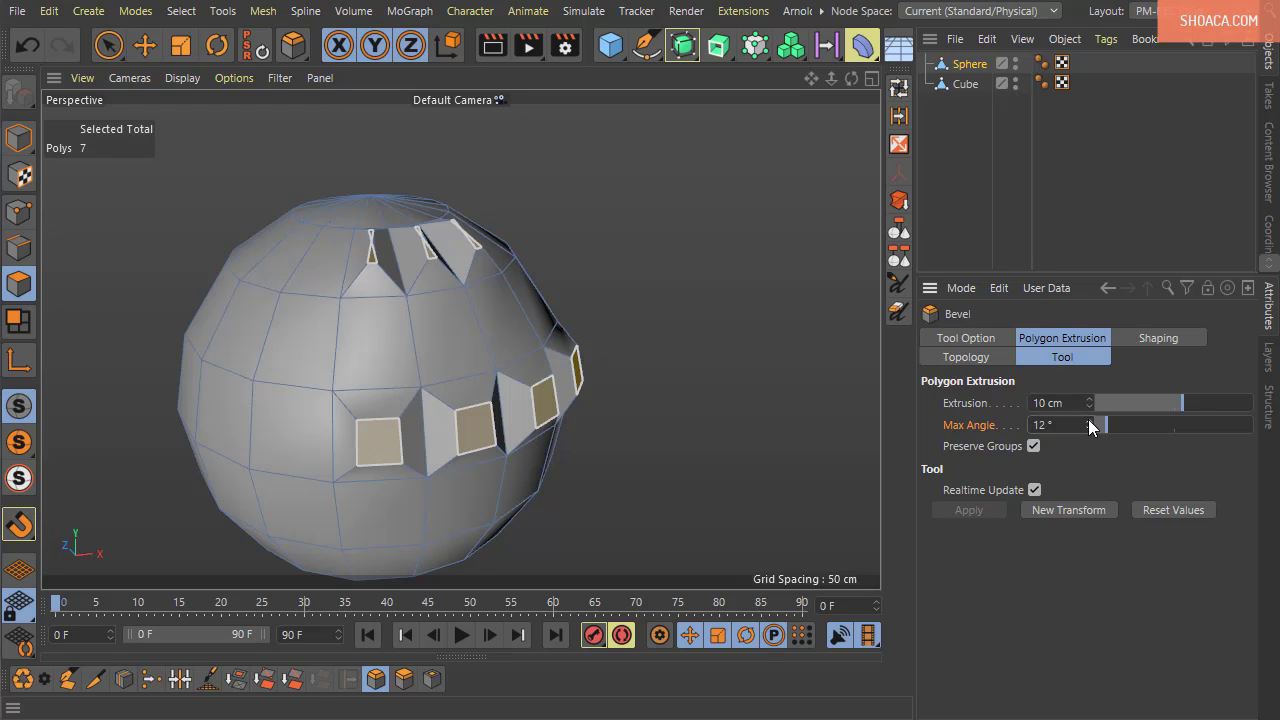
click(1088, 421)
click(1088, 429)
alt+drag(657, 305, 310, 194)
scroll(316, 203, up, 5)
scroll(316, 203, down, 2)
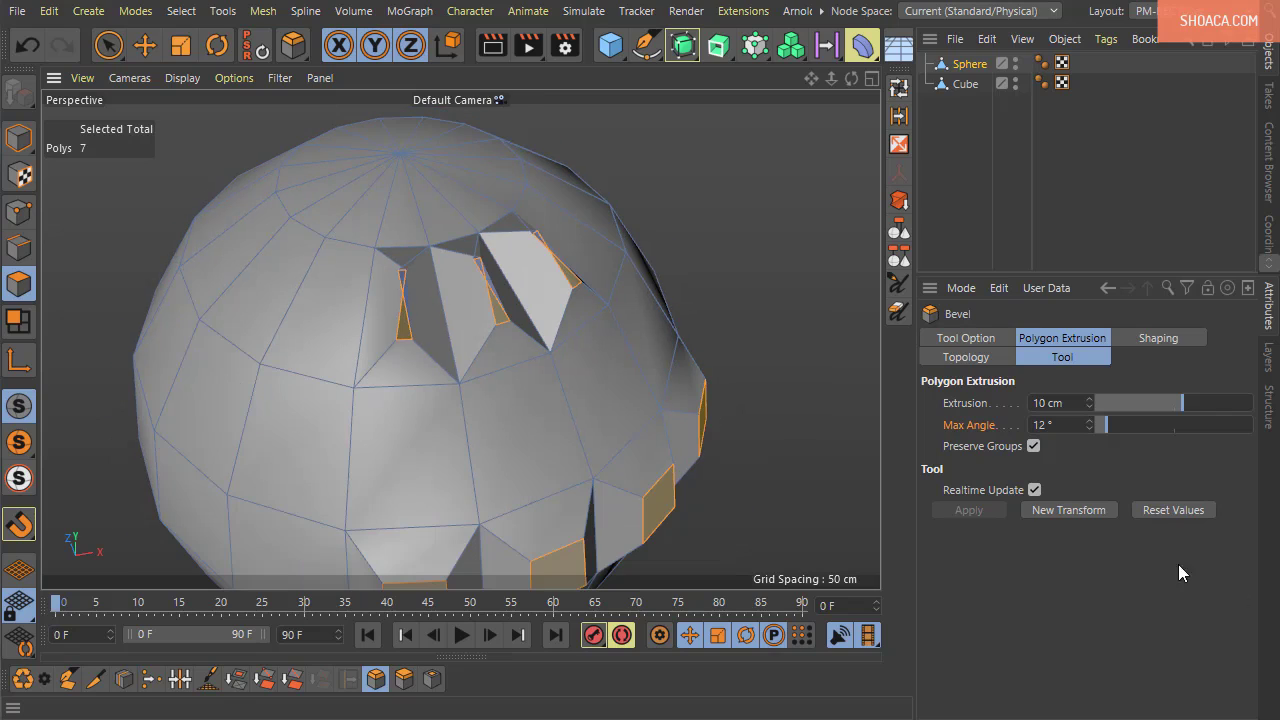
Try Max Angle values of 11.5° and 11° on the sphere's bevel, plus whole-degree changes around them
click(1064, 424)
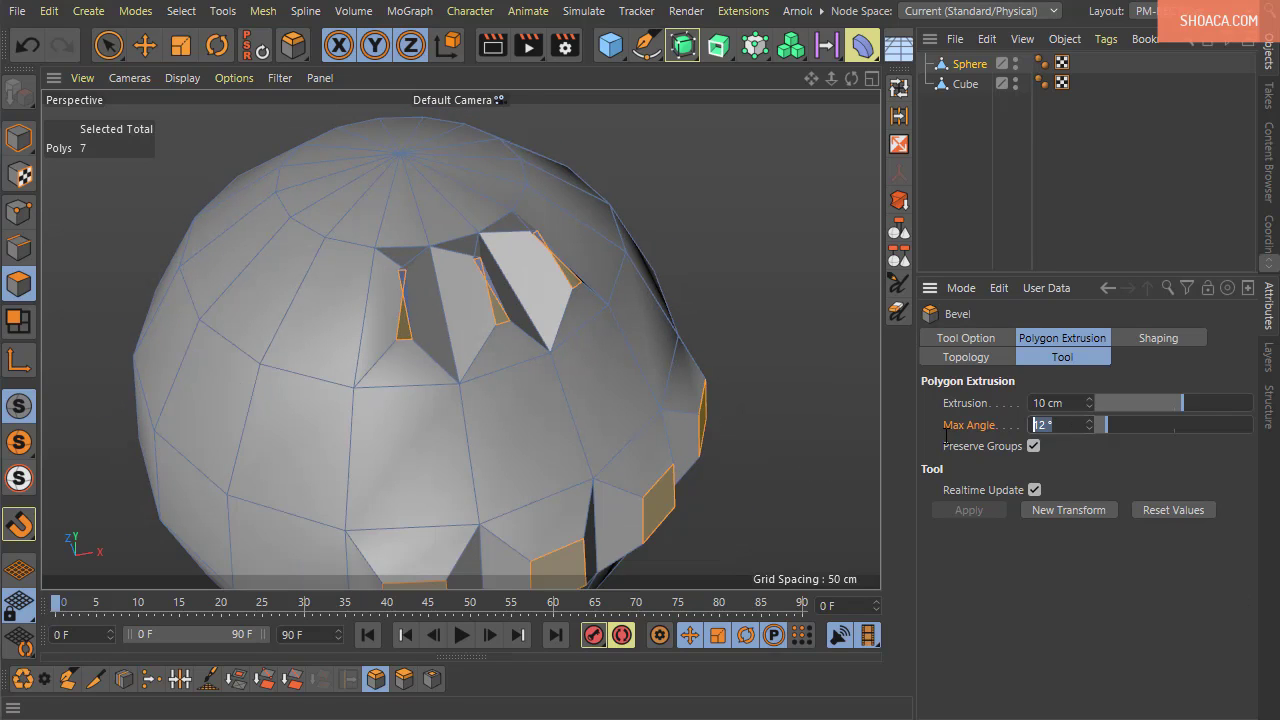
text(.5)
key(Return)
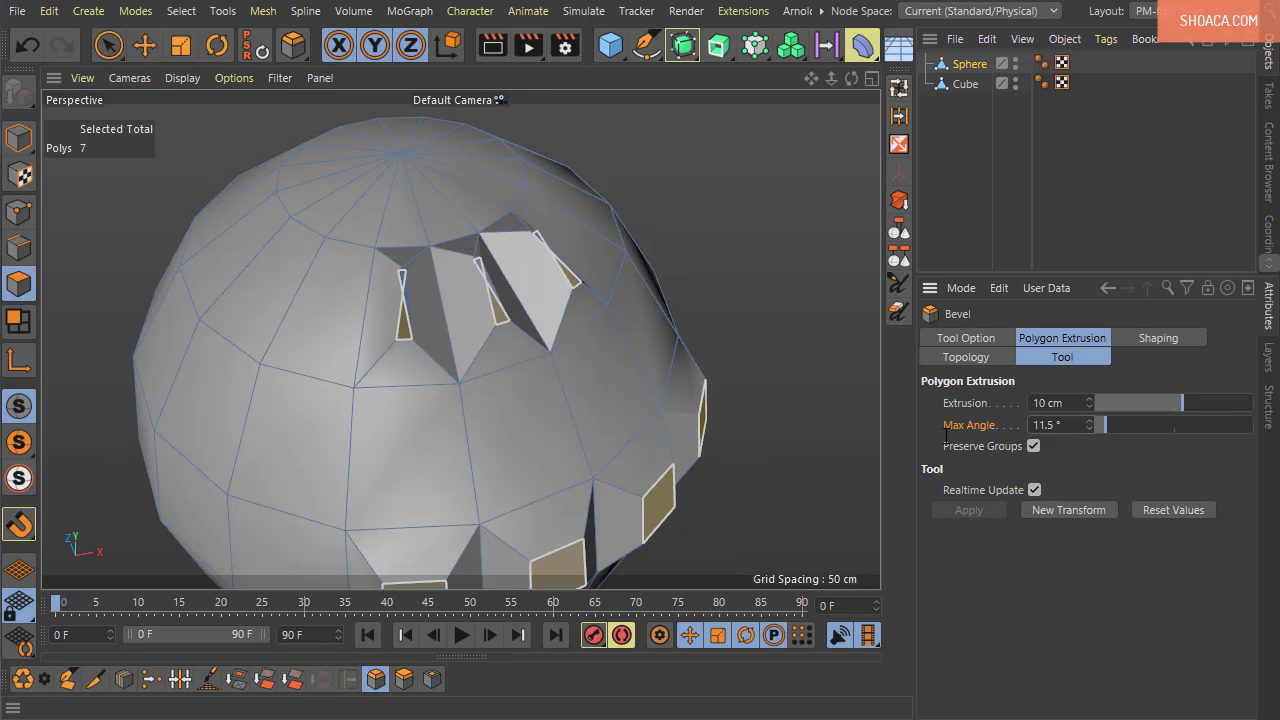
click(1048, 424)
text(11)
click(1090, 421)
click(1090, 421)
click(1088, 429)
Test the sphere's bevel with a Max Angle of 12.5° and of 12.9°
drag(1054, 425, 912, 454)
text(12.5)
drag(1060, 425, 954, 437)
text(12.9)
key(Return)
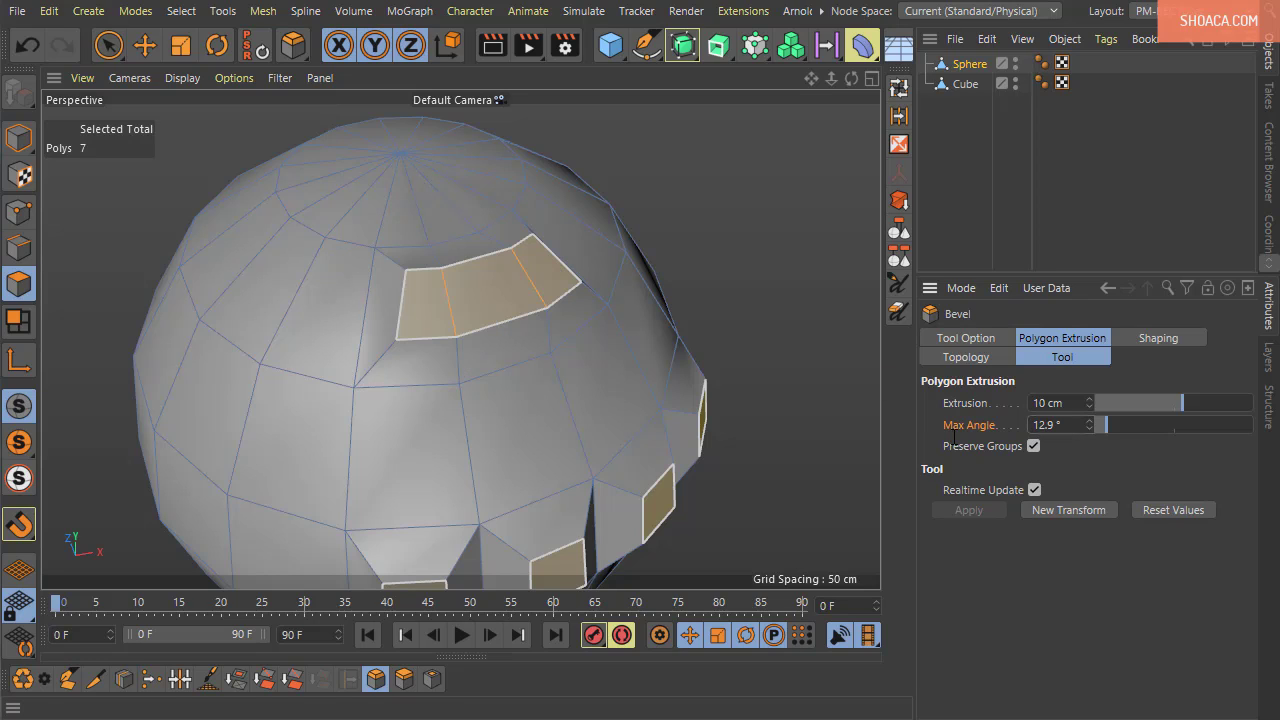
Narrow down the Max Angle that splits the upper polygon group by trying 12.5°, 12.8° and 12.6°
drag(1064, 425, 1034, 425)
text(12.5)
key(Return)
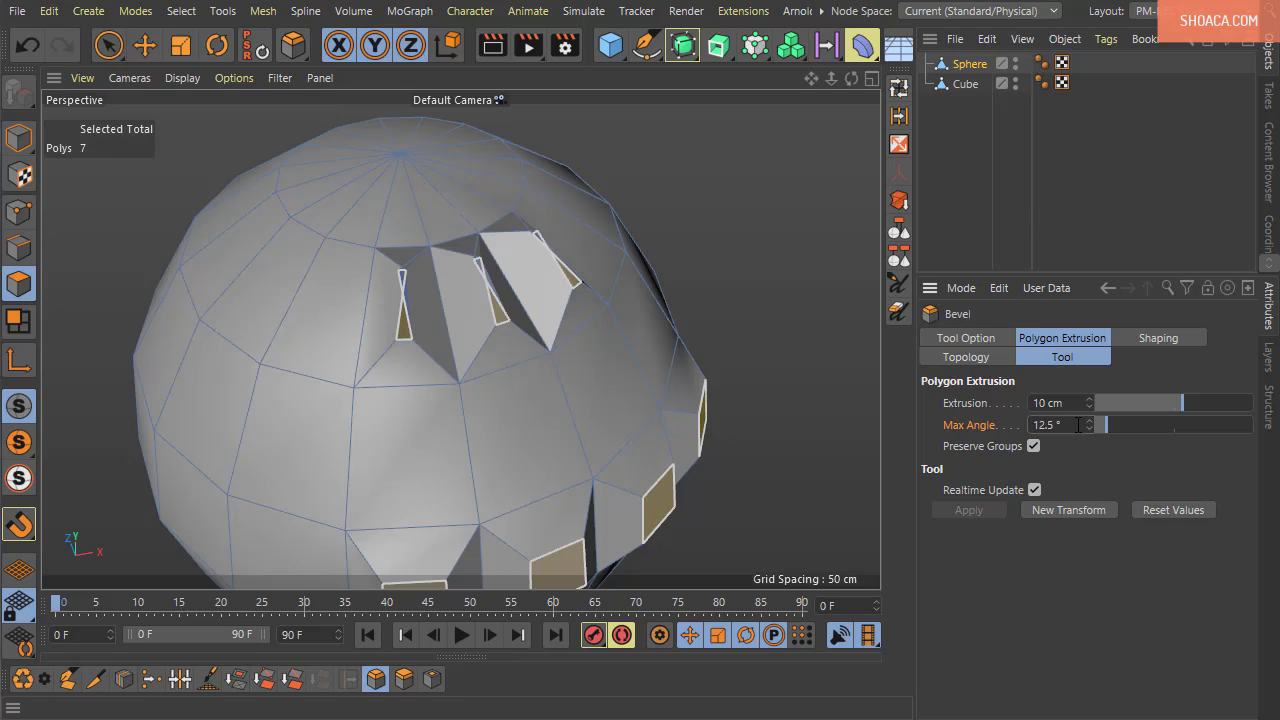
key(BackSpace)
text(8)
key(Return)
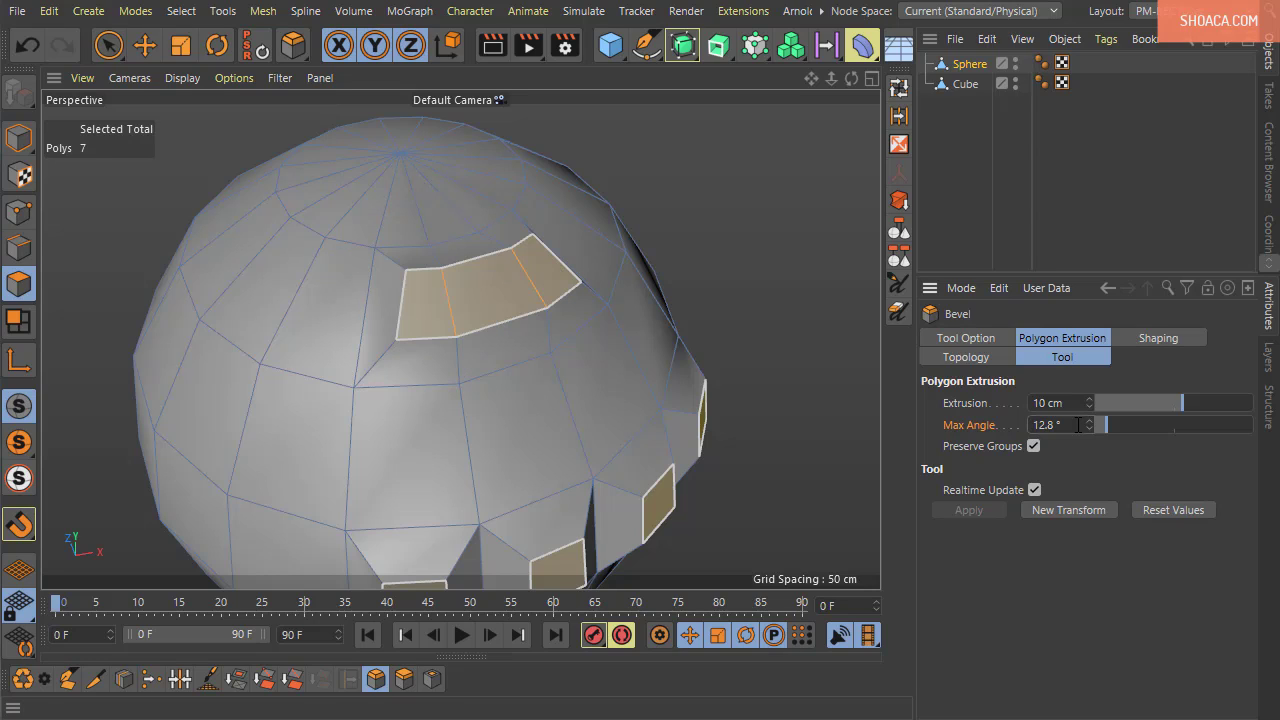
key(BackSpace)
key(BackSpace)
key(BackSpace)
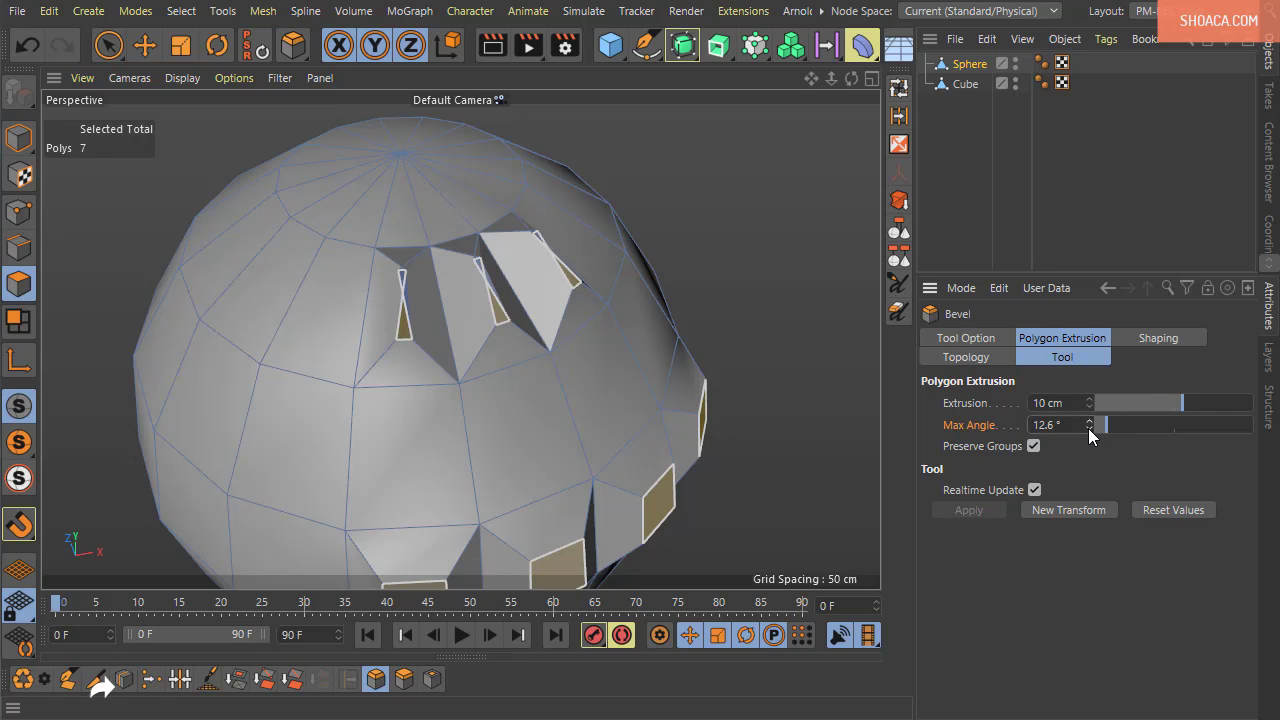
click(1088, 429)
alt+drag(491, 347, 540, 405)
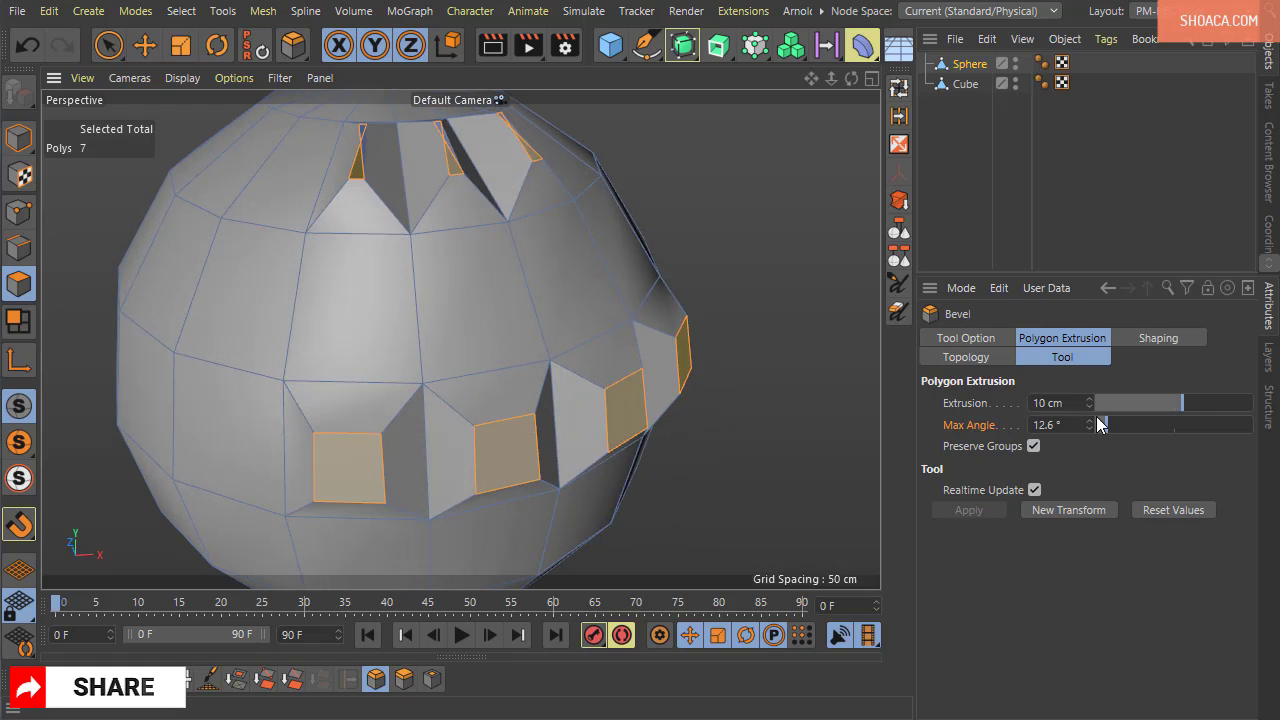
Increase the Max Angle of the sphere's bevel to 13.6° and inspect both polygon rows
click(1089, 420)
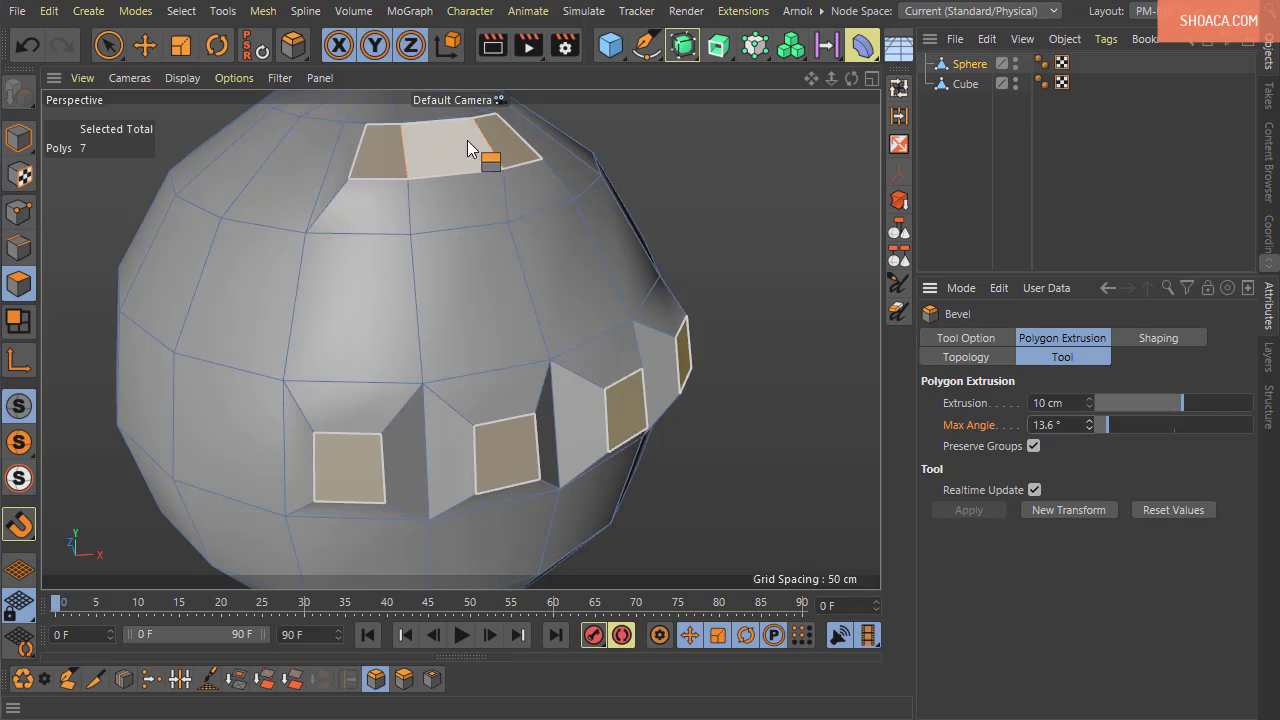
mouse_move(428, 258)
alt+mouse_down()
mouse_move(580, 294)
mouse_move(458, 417)
mouse_move(495, 375)
mouse_move(405, 418)
alt+mouse_up()
scroll(466, 473, down, 5)
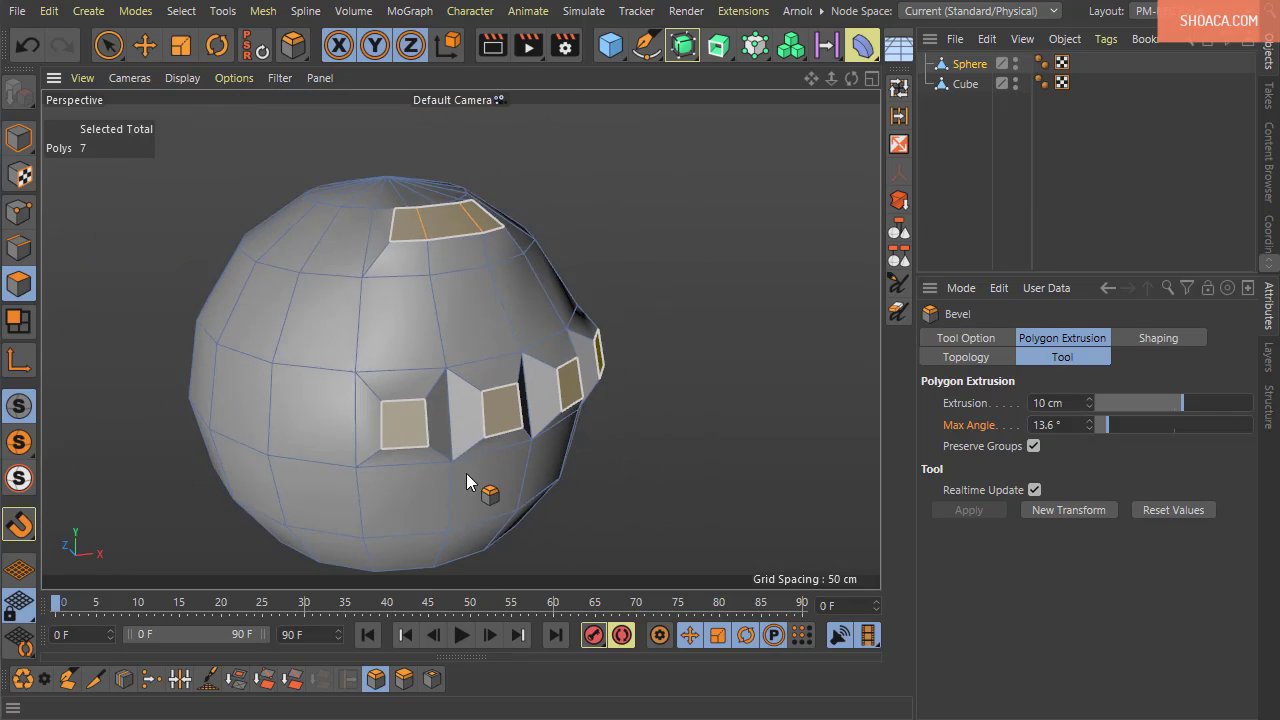
alt+middle_drag(501, 491, 467, 509)
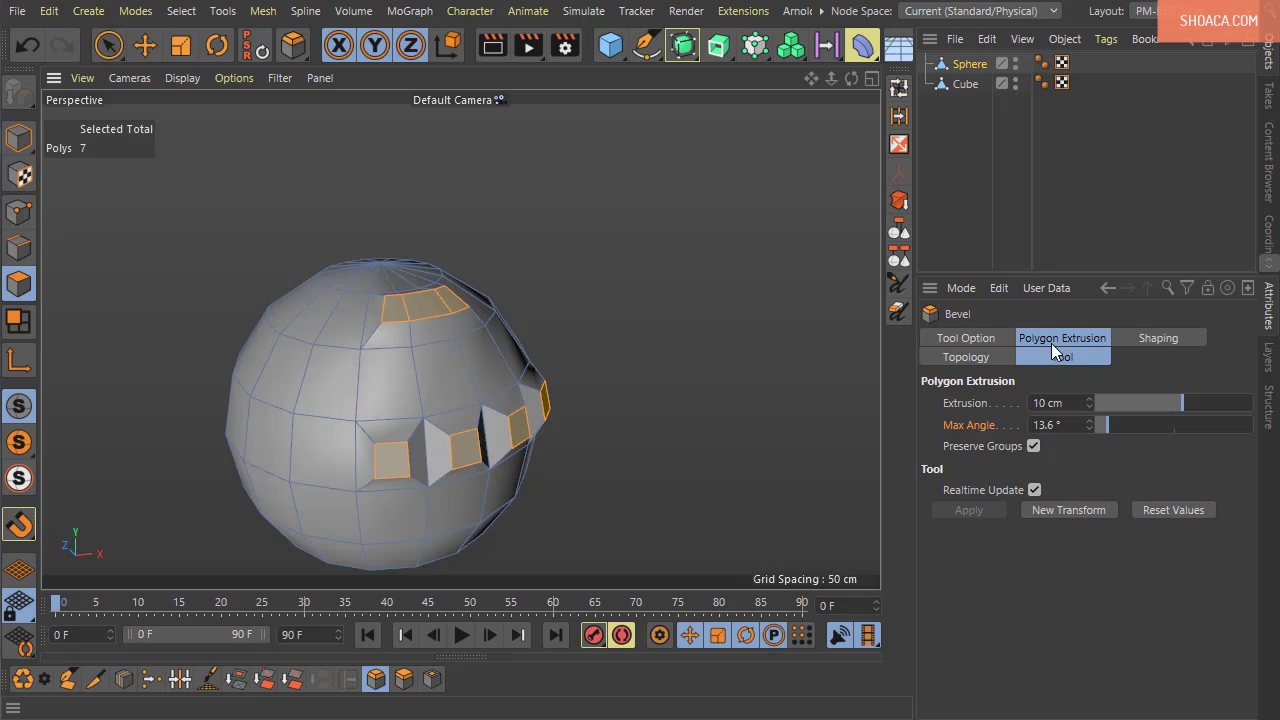
Show the Bevel tool's shaping options together with the tool commands and reset the tool values
click(989, 340)
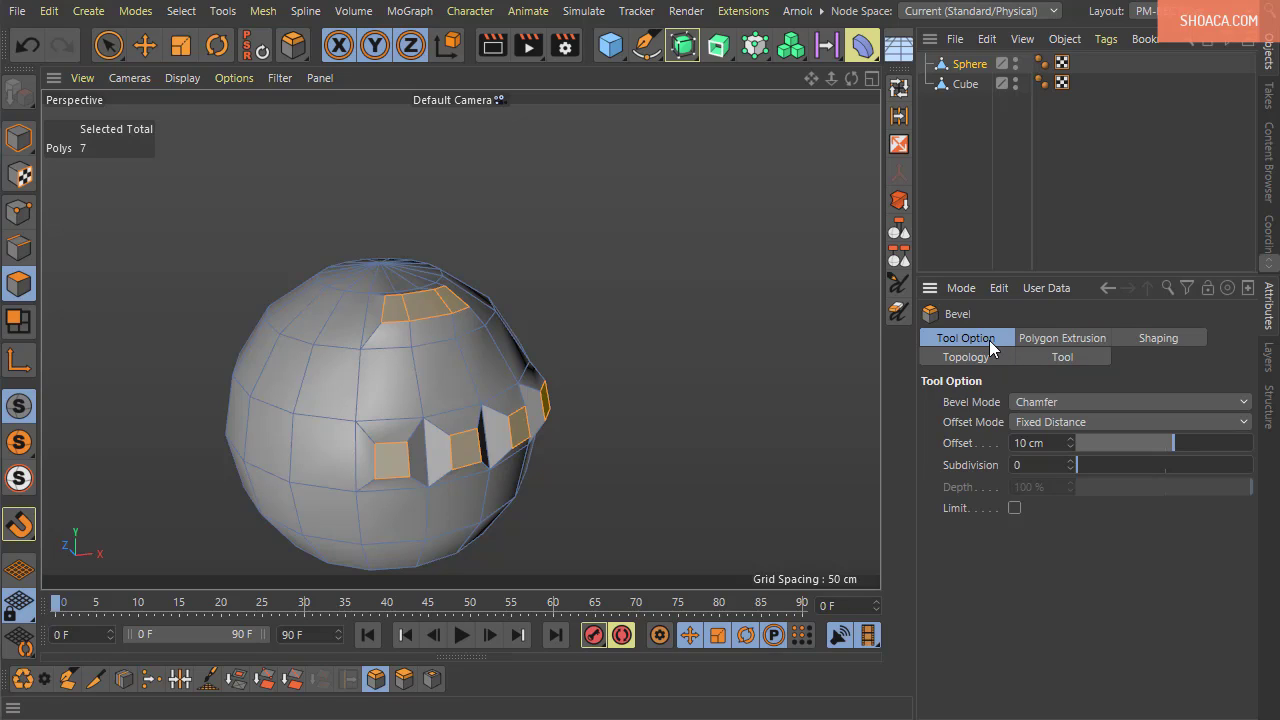
click(1044, 340)
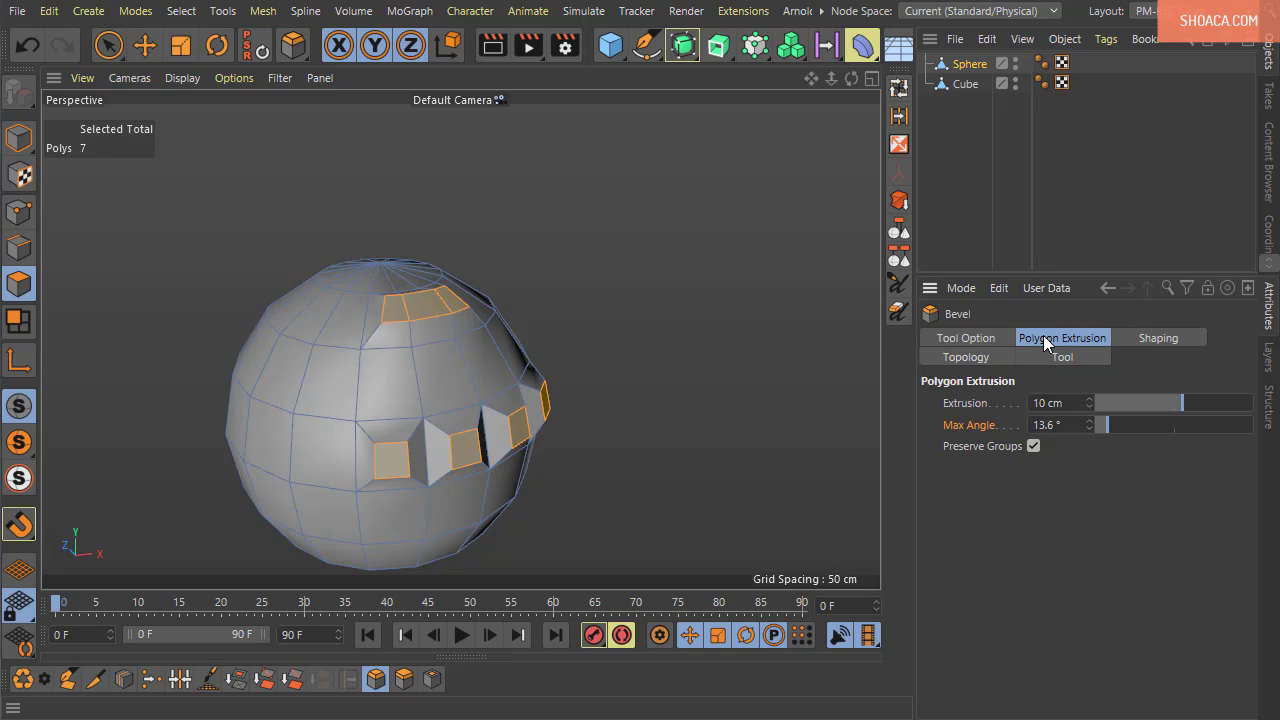
click(1149, 336)
shift+click(1080, 358)
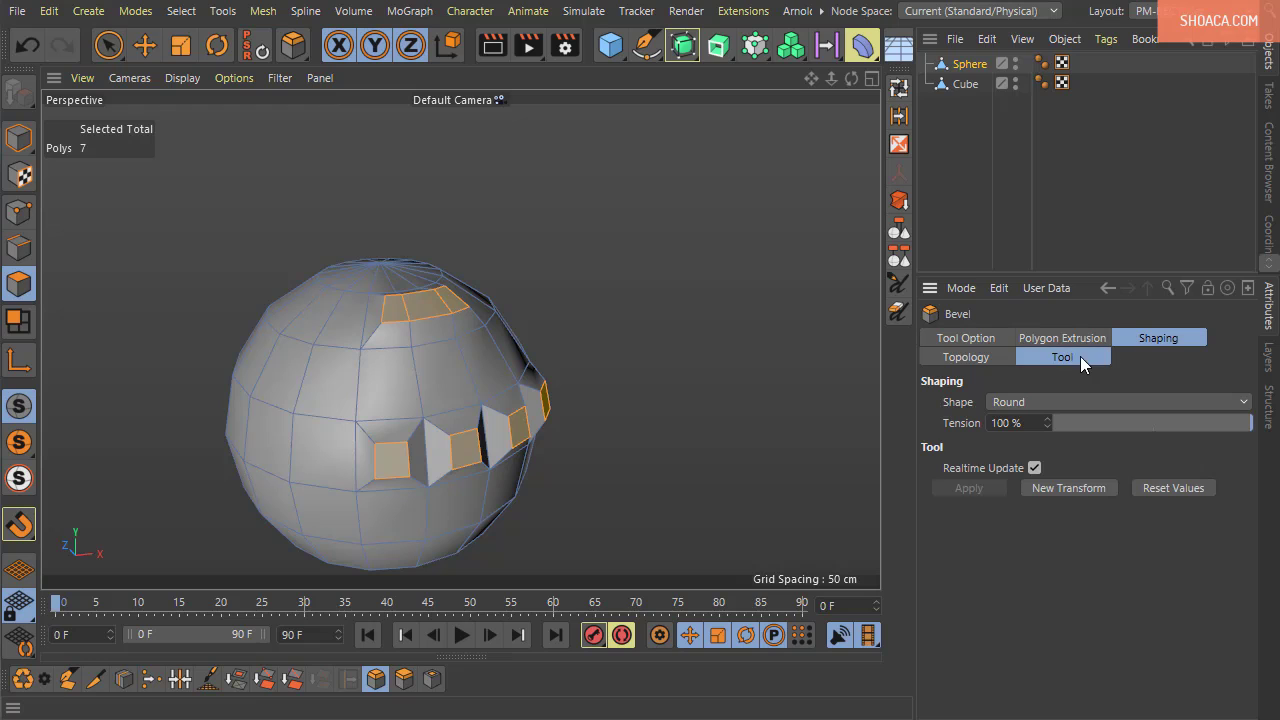
click(1173, 488)
Switch to the cube and select its top front edge with Live Selection in edge mode
alt+drag(595, 473, 580, 390)
scroll(403, 405, down, 10)
click(965, 84)
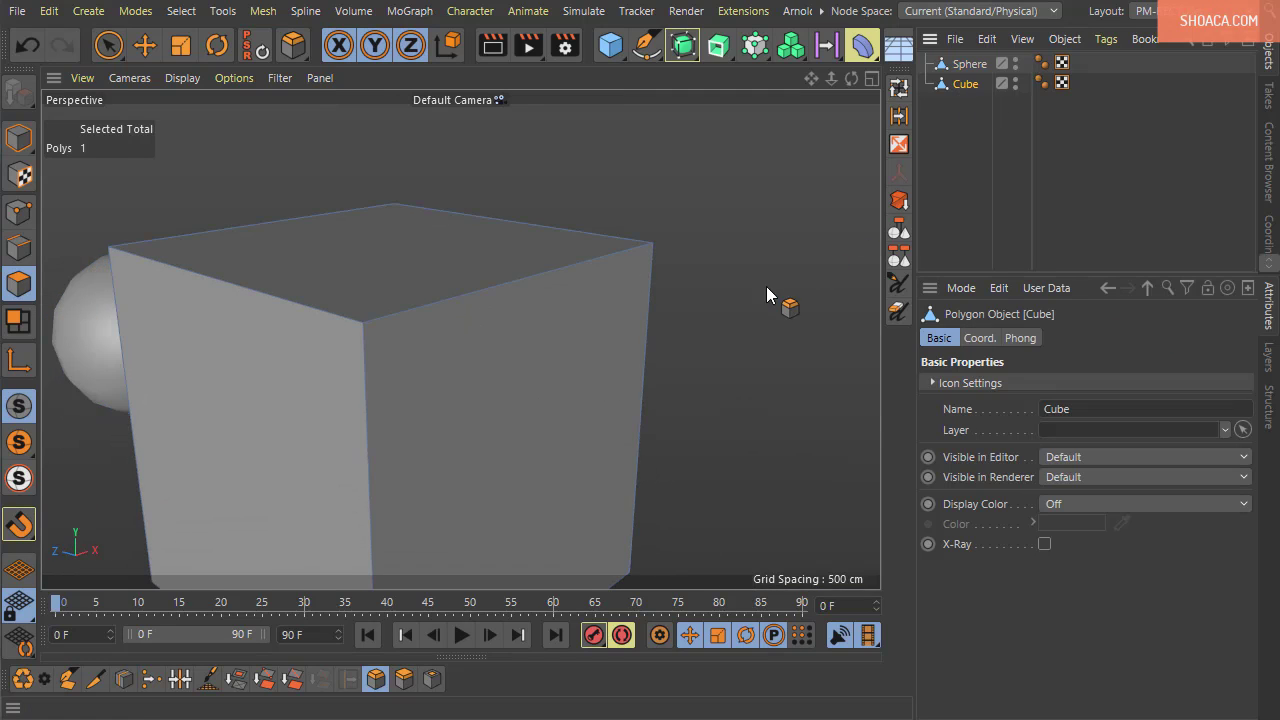
click(108, 44)
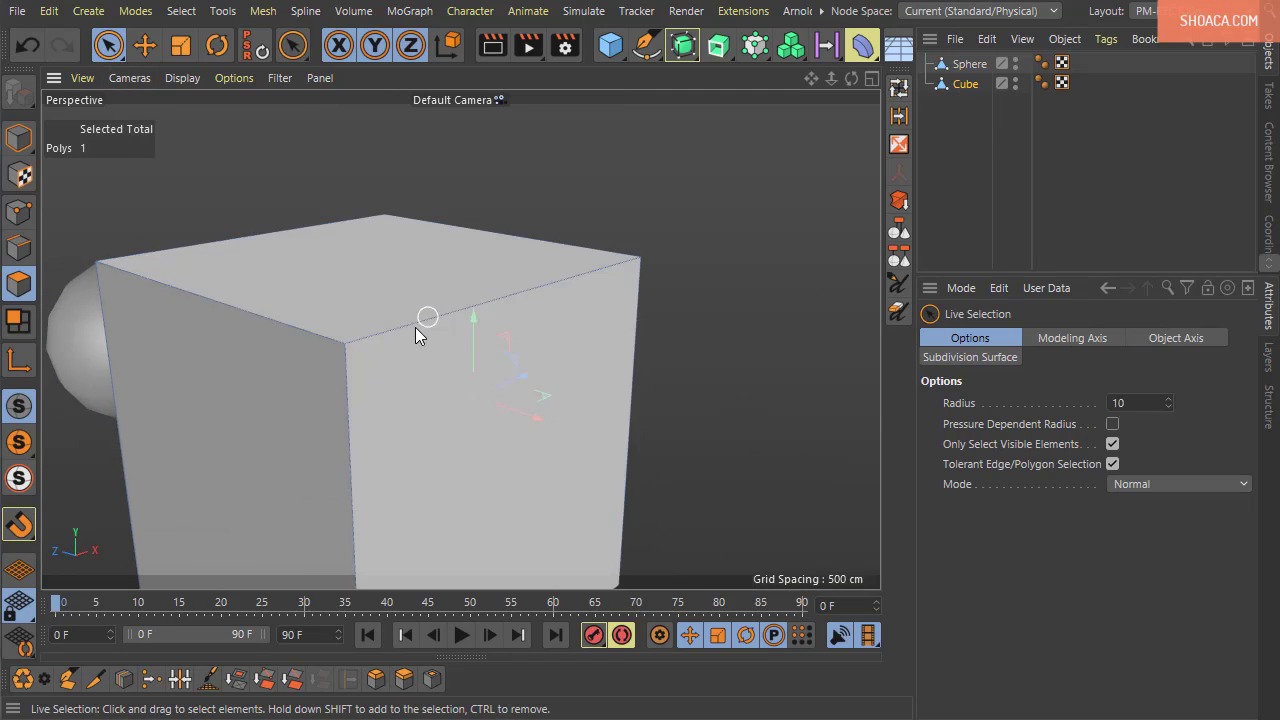
click(18, 248)
click(437, 320)
alt+drag(437, 320, 1060, 390)
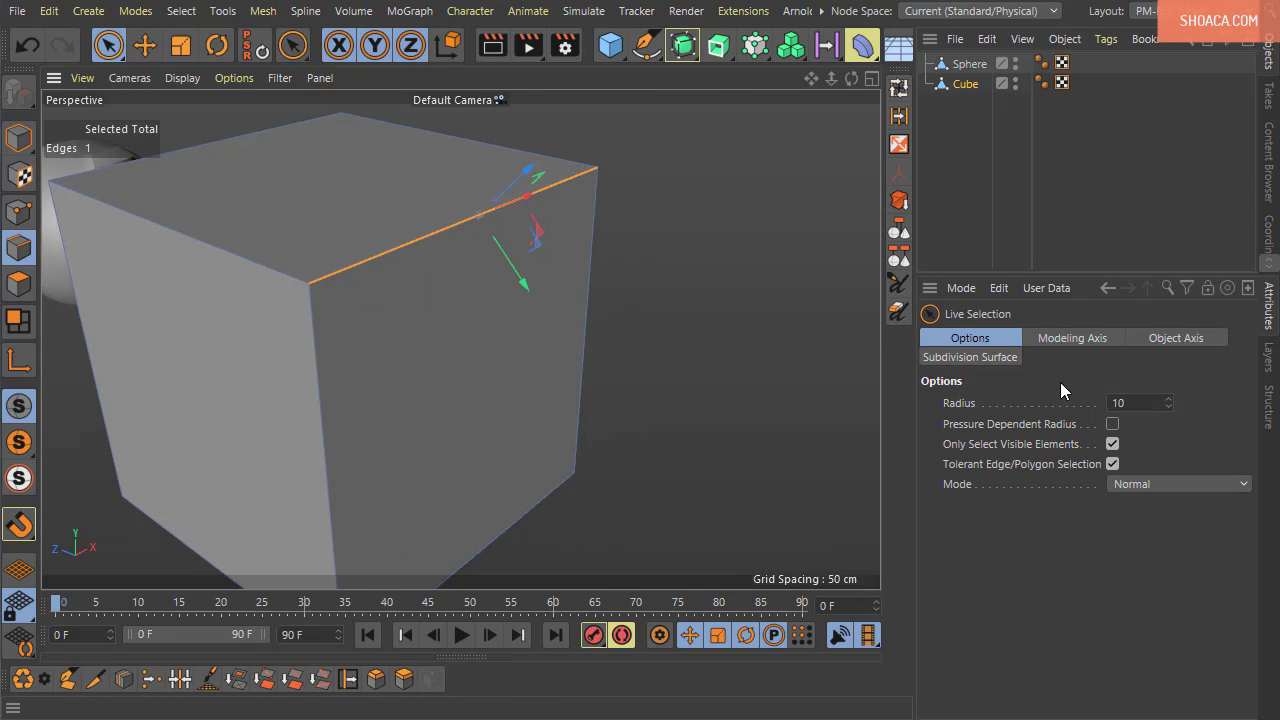
Bevel the selected cube edge with an offset of about 31.8 cm and show the tool options beside the shaping settings
click(376, 678)
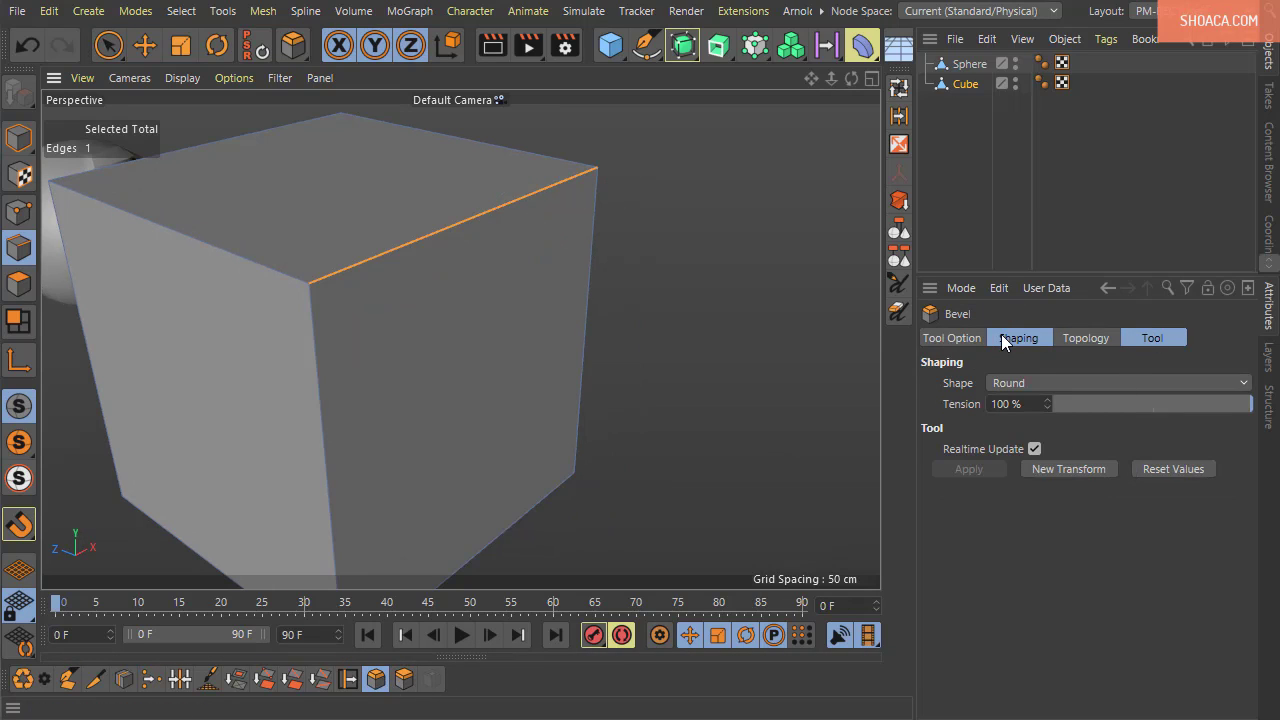
drag(690, 368, 1066, 400)
click(965, 340)
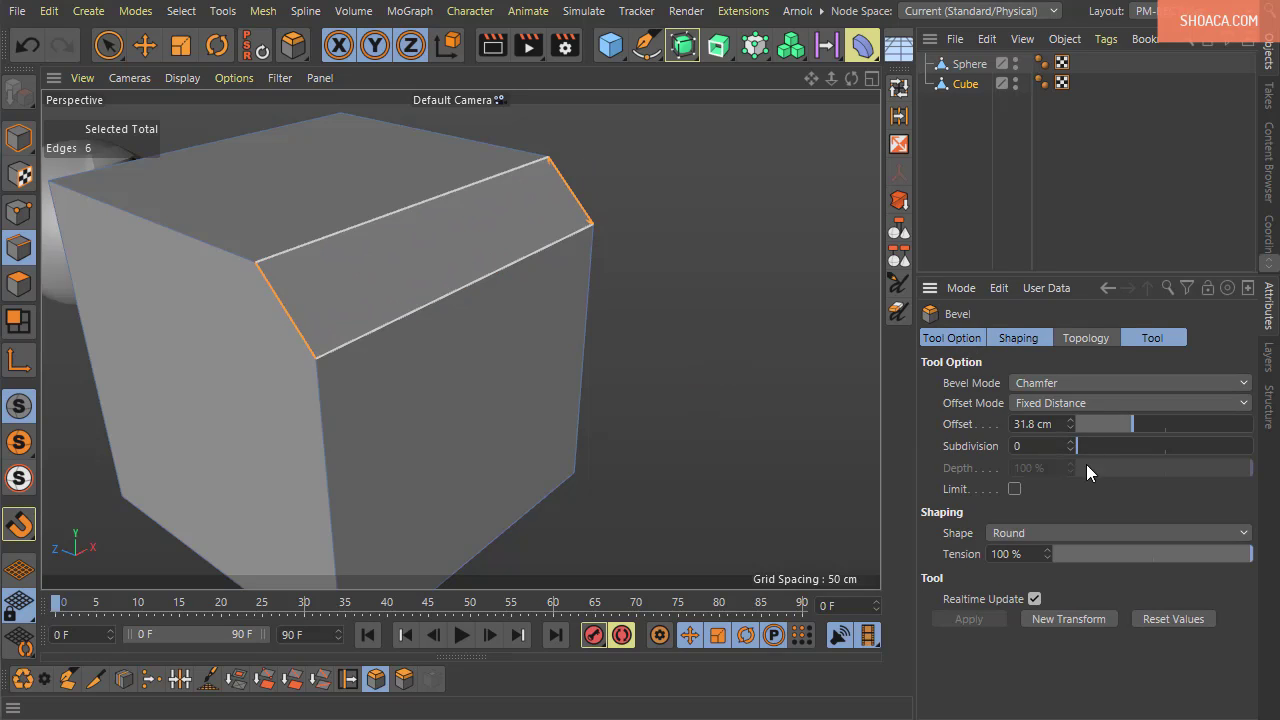
Set the edge bevel's subdivision to 4 and inspect the rounded edge up close
click(1070, 440)
click(1070, 440)
click(1070, 440)
click(1070, 440)
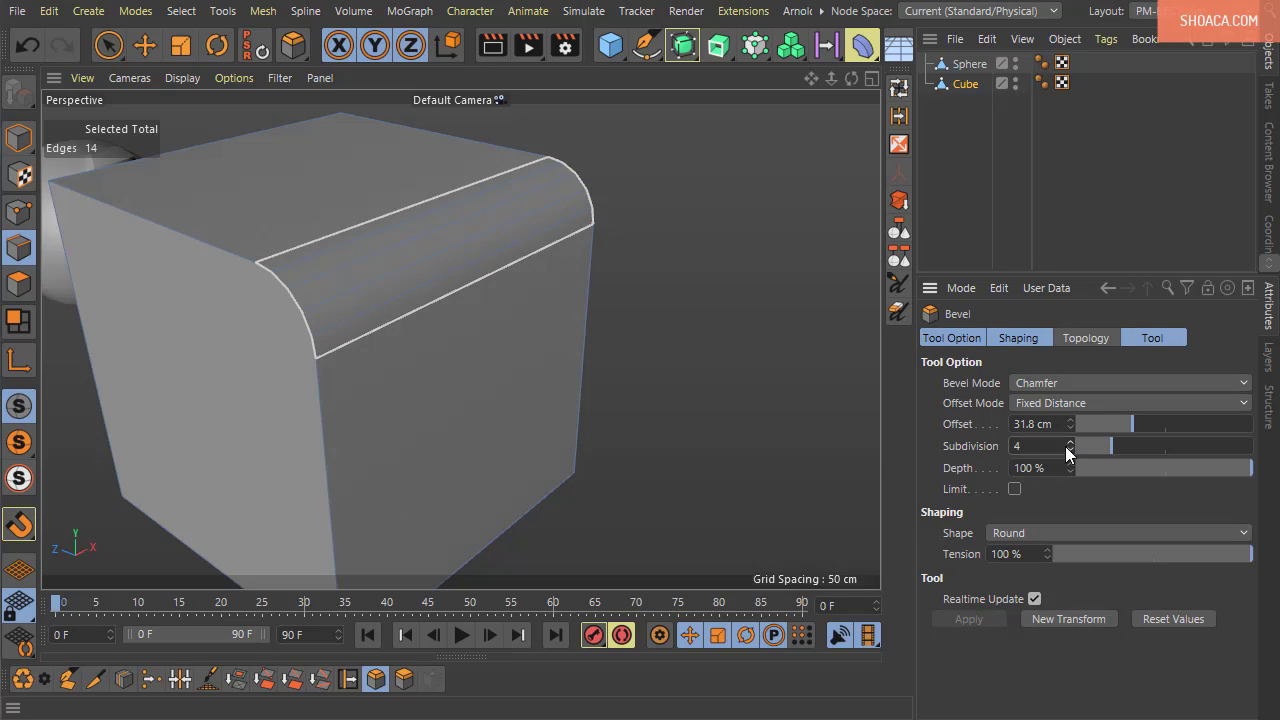
alt+drag(865, 400, 790, 410)
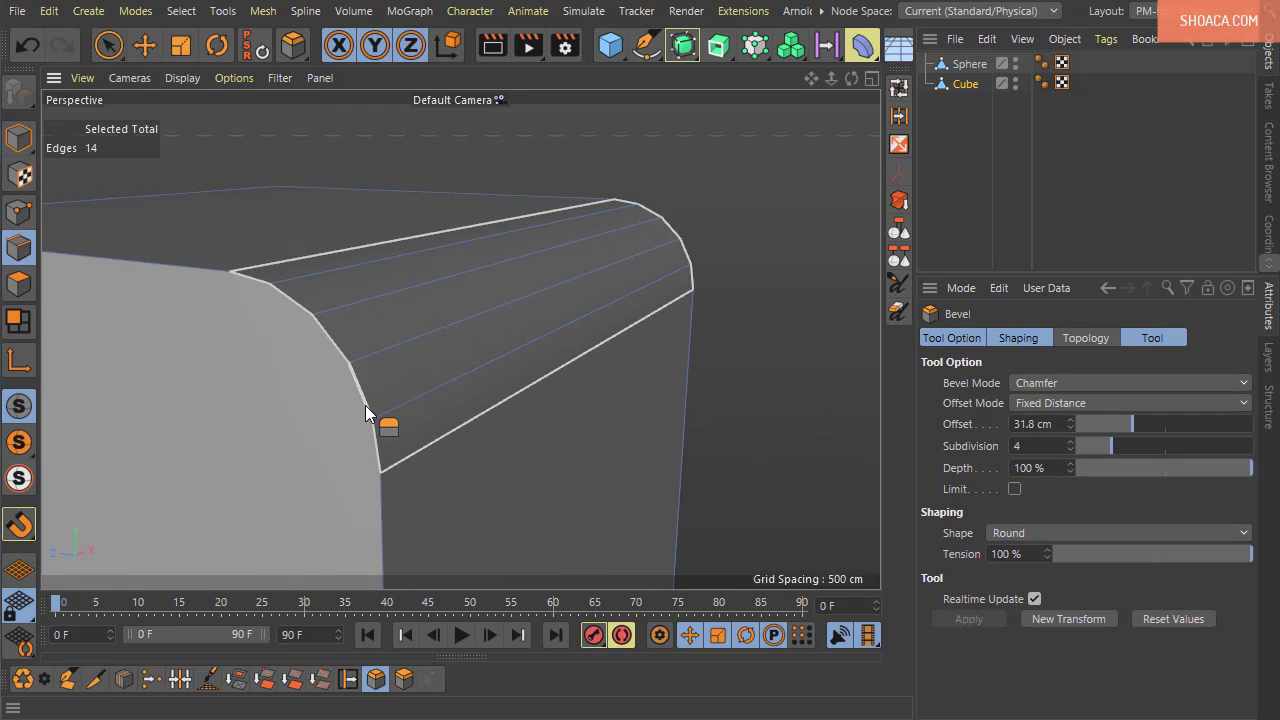
Set the edge bevel's shape to User and reshape the profile curve into a stepped wave by moving its lower points
alt+drag(636, 410, 617, 343)
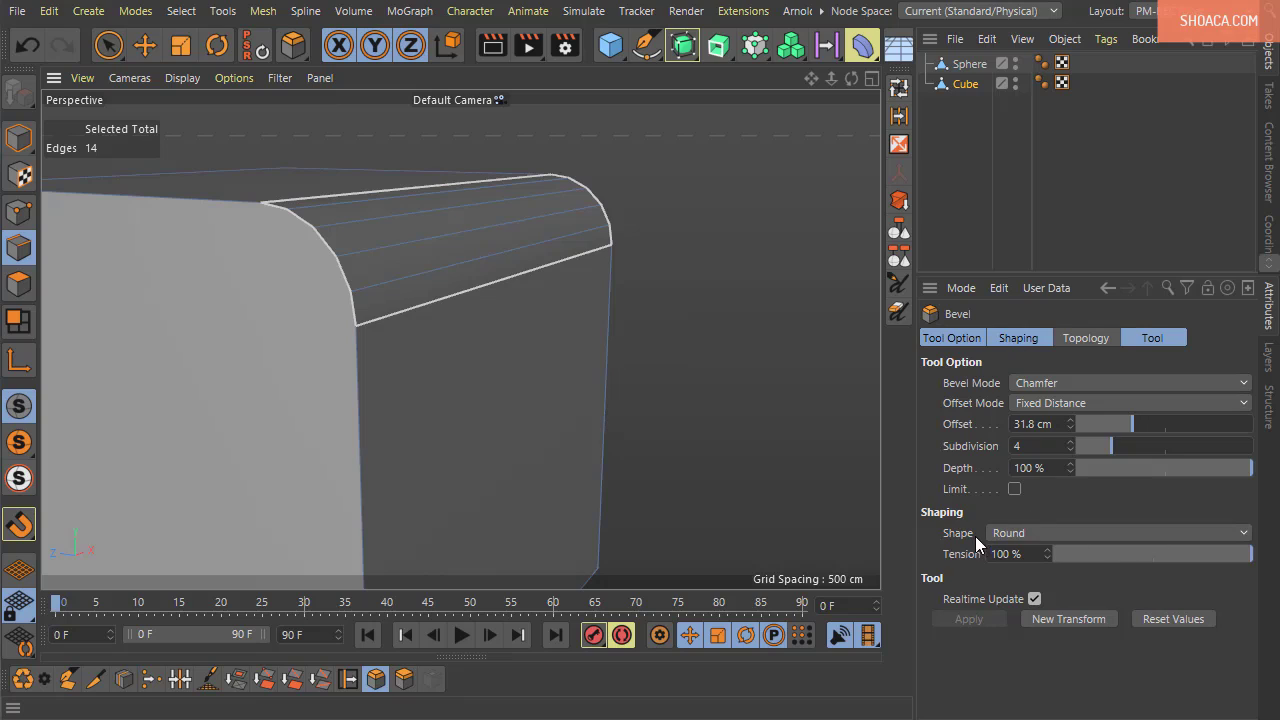
click(1040, 536)
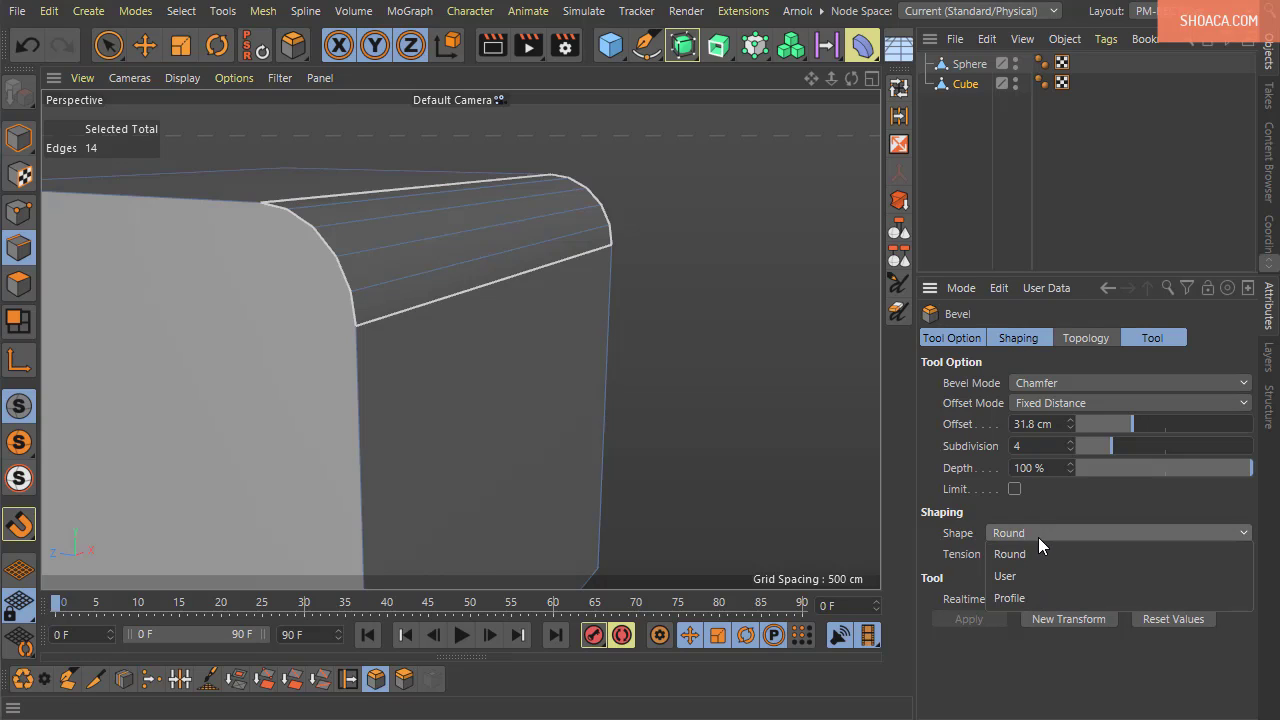
click(1041, 577)
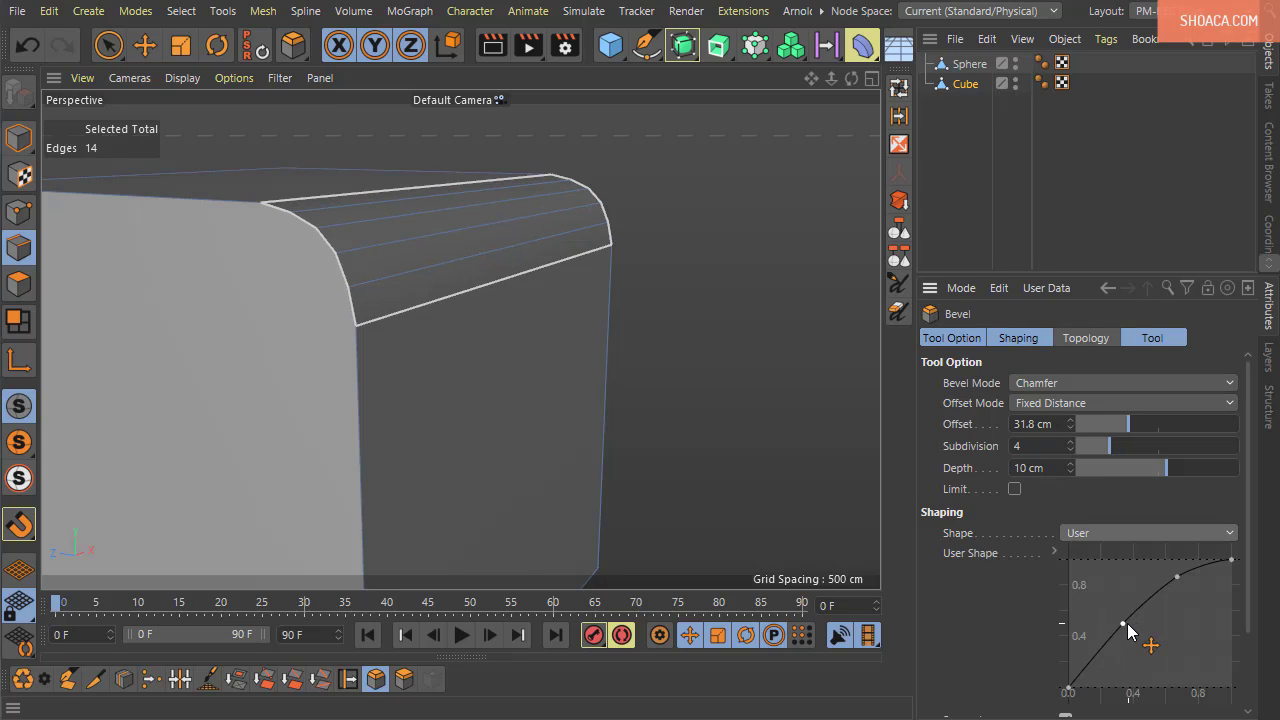
drag(1125, 623, 1067, 666)
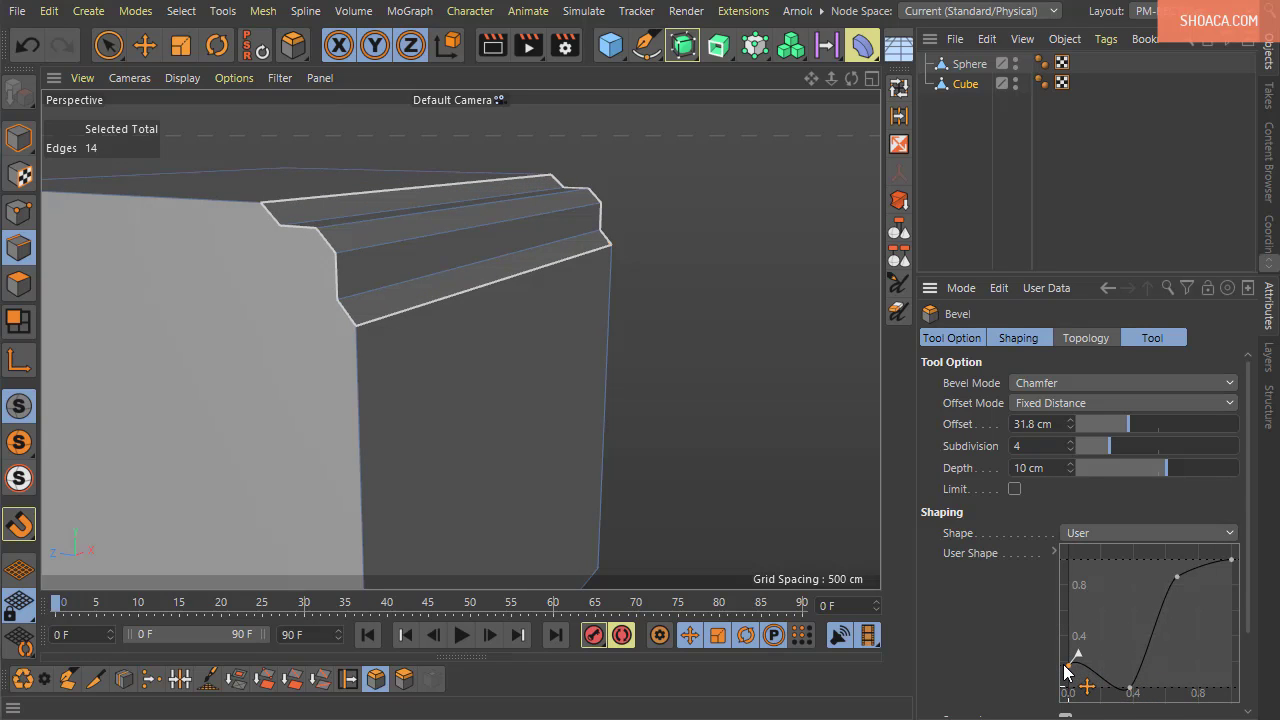
alt+drag(749, 365, 738, 429)
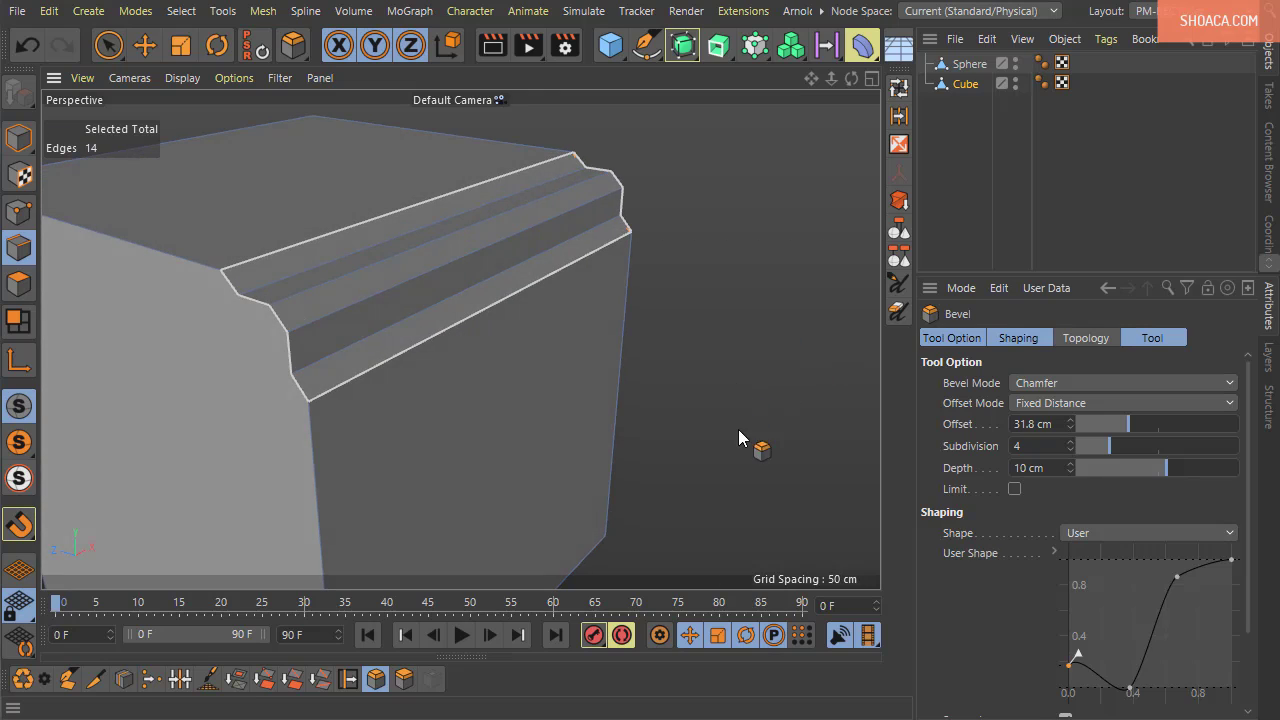
Try the Profile shape on the edge bevel, then return the shape to Round
click(1101, 536)
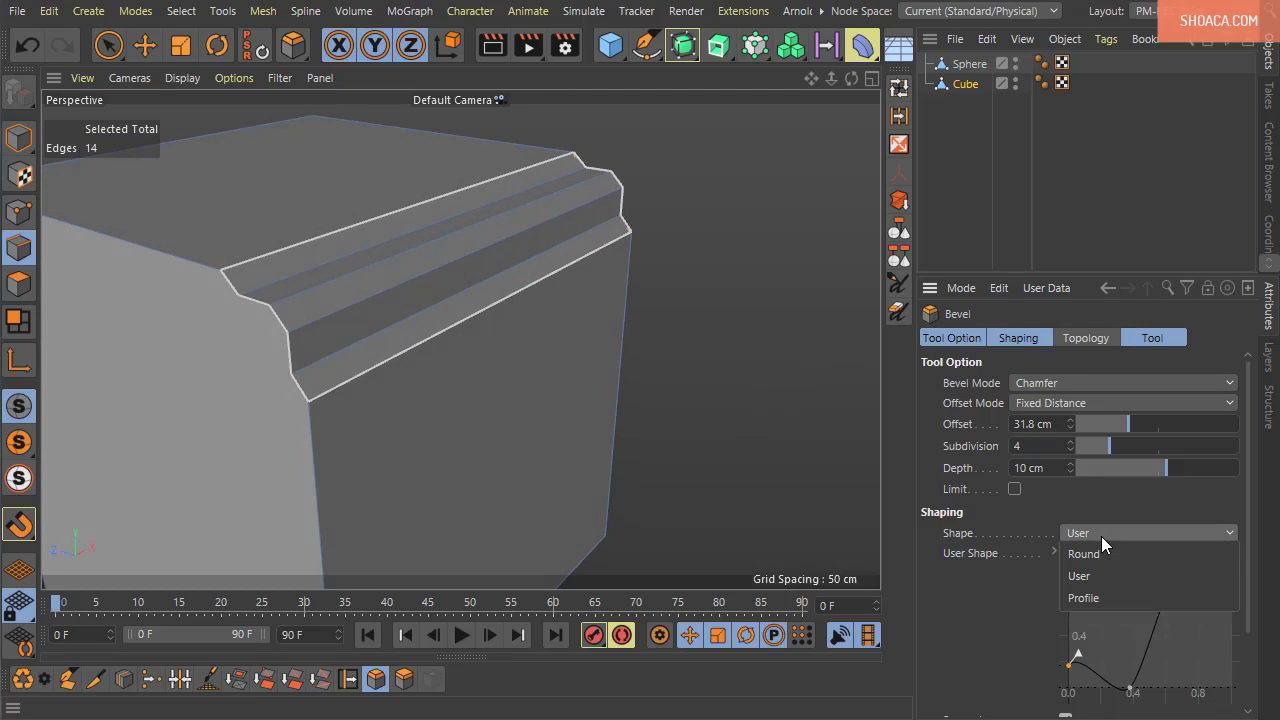
click(1103, 593)
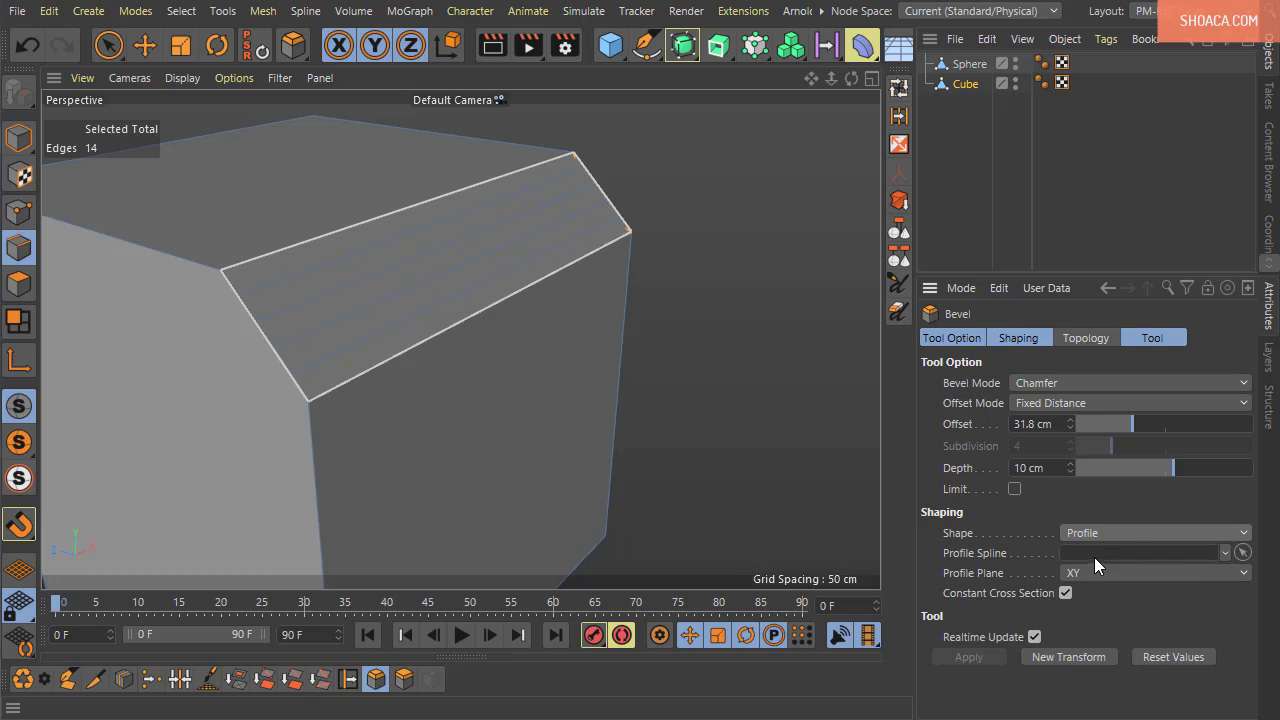
click(1134, 536)
click(1134, 550)
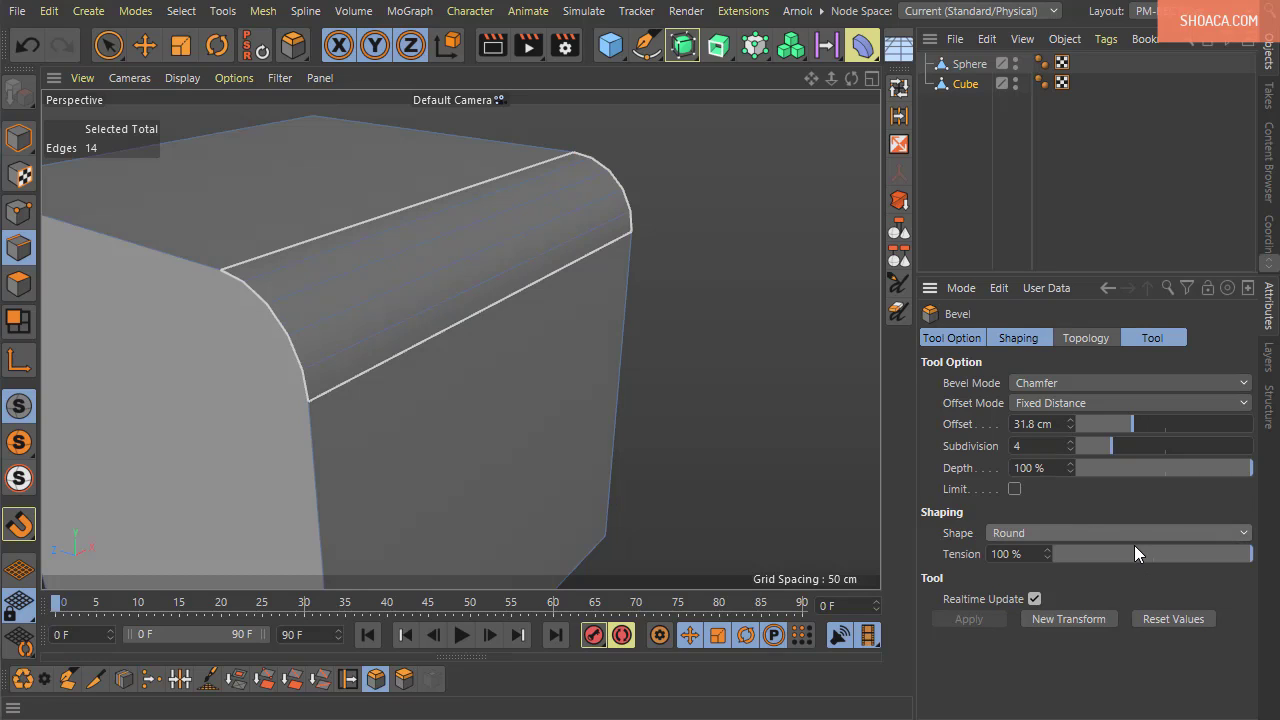
Show the Bevel tool's topology options together with the other settings and reset the tool values
click(1103, 532)
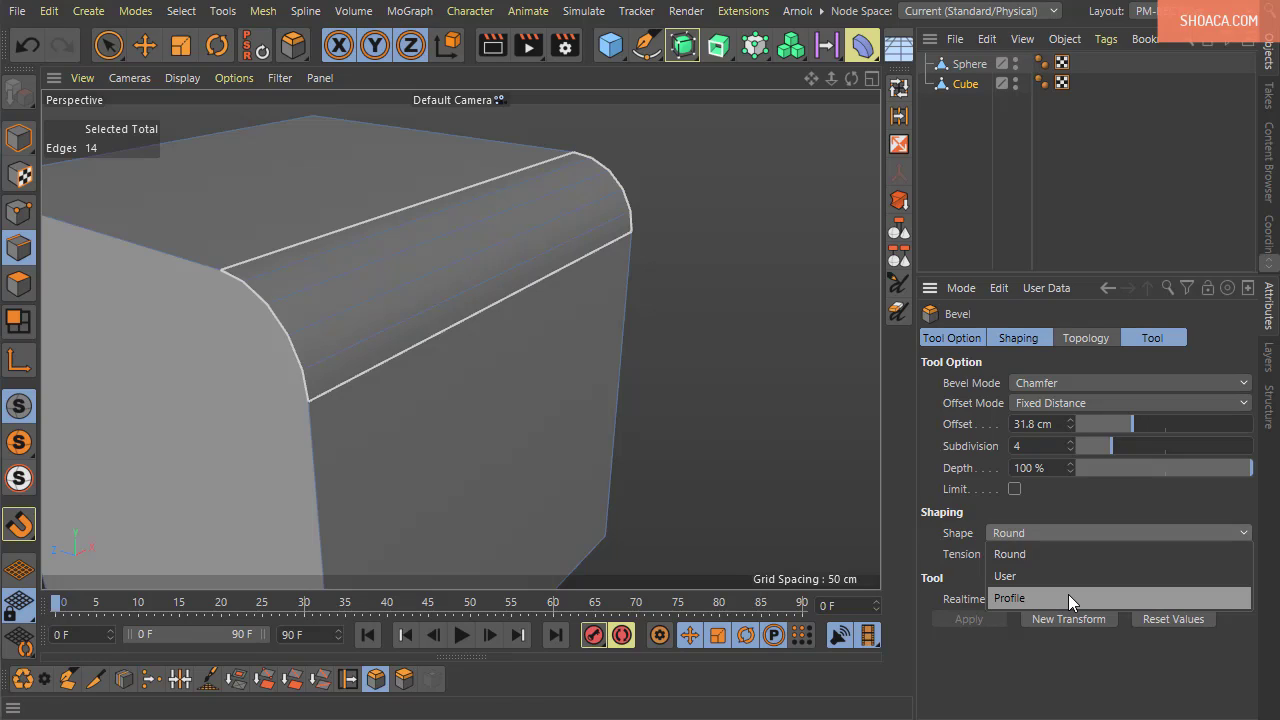
click(980, 532)
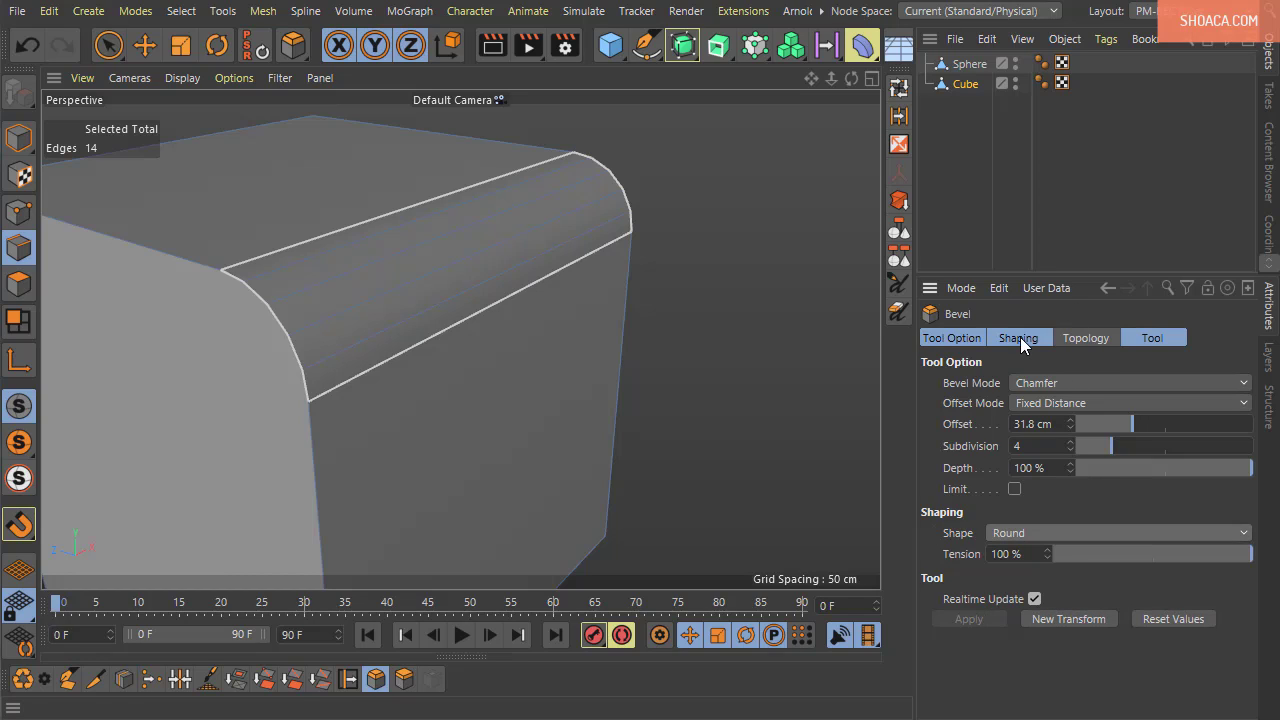
shift+click(1077, 338)
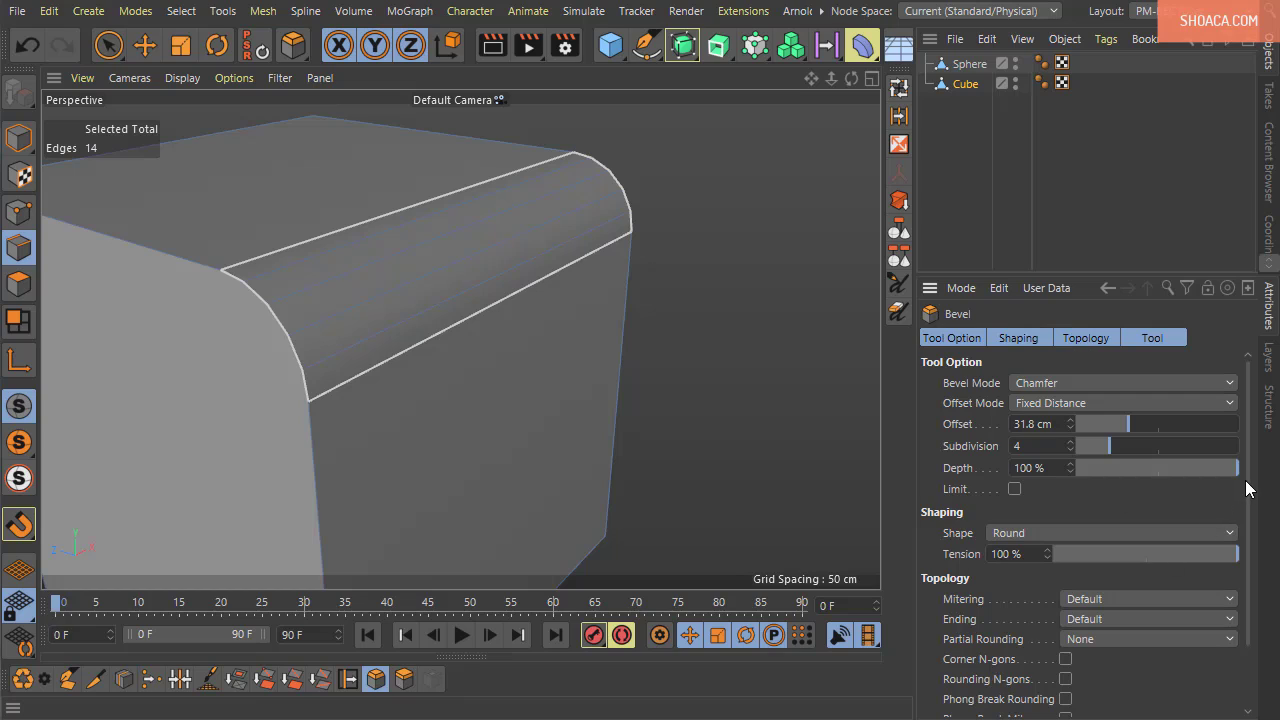
scroll(1246, 489, down, 3)
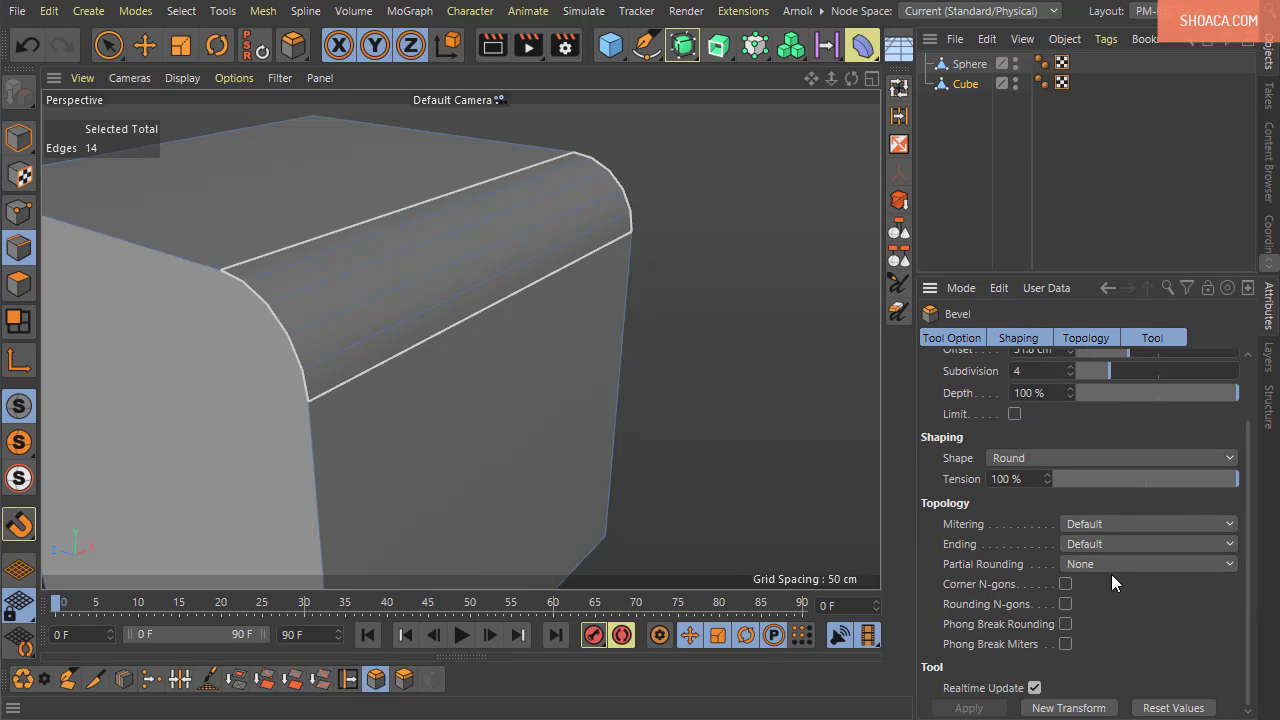
click(1170, 707)
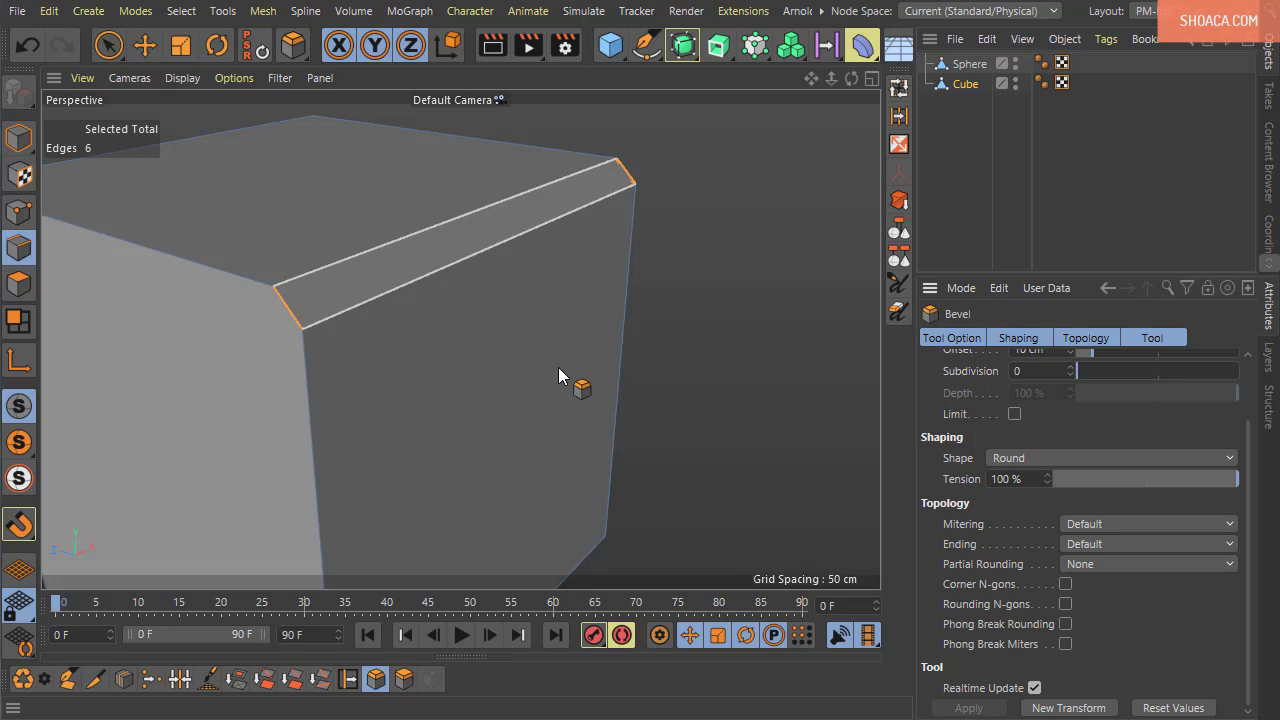
scroll(558, 368, down, 5)
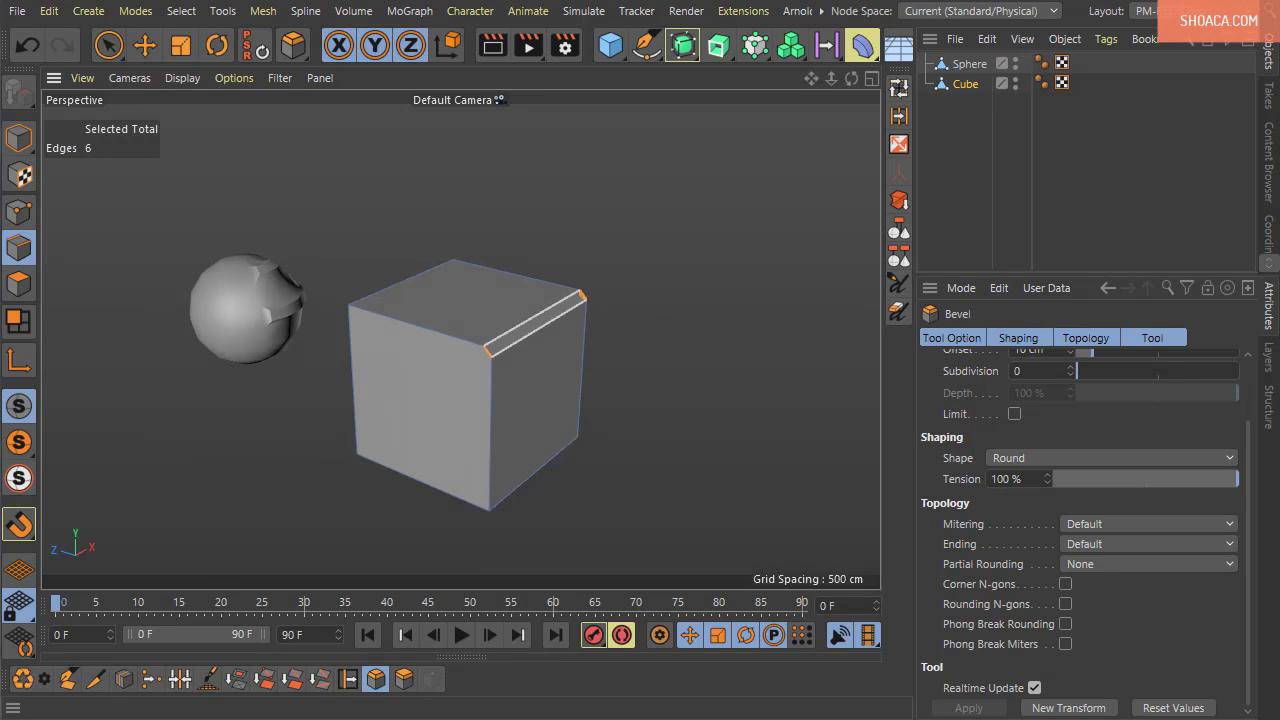
scroll(430, 425, up, 5)
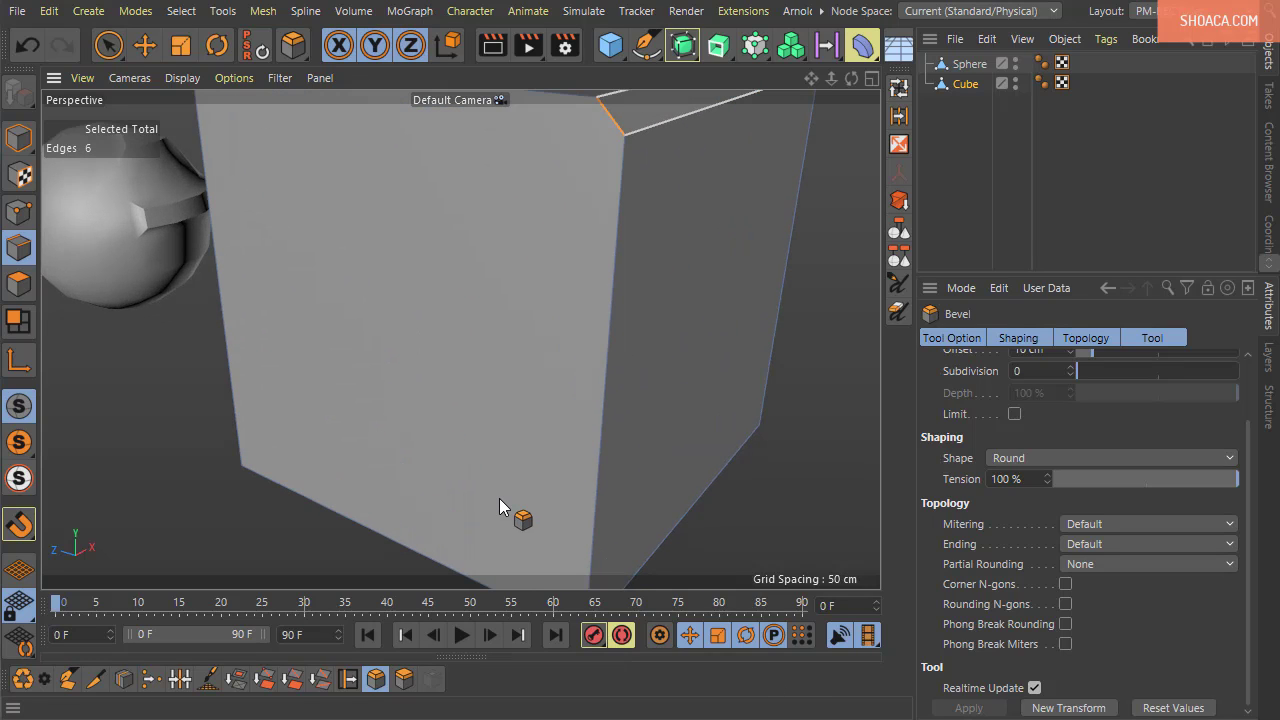
drag(539, 469, 552, 469)
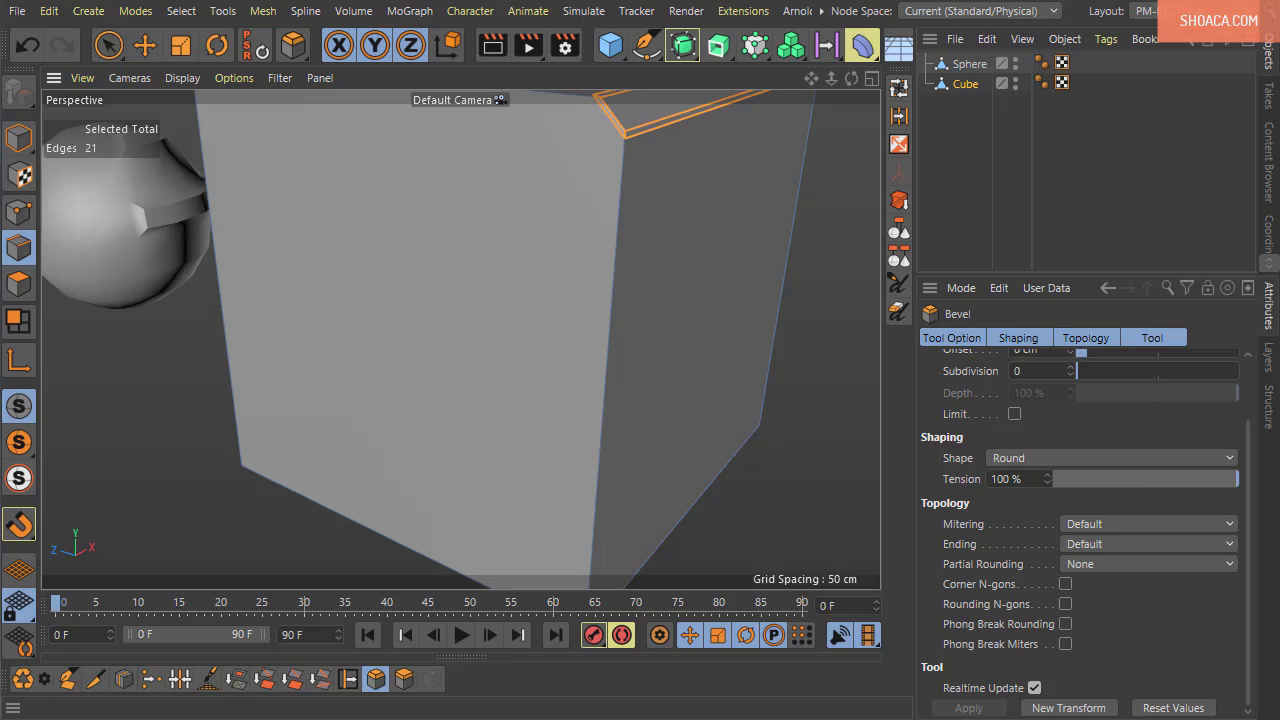
key(super)
click(328, 11)
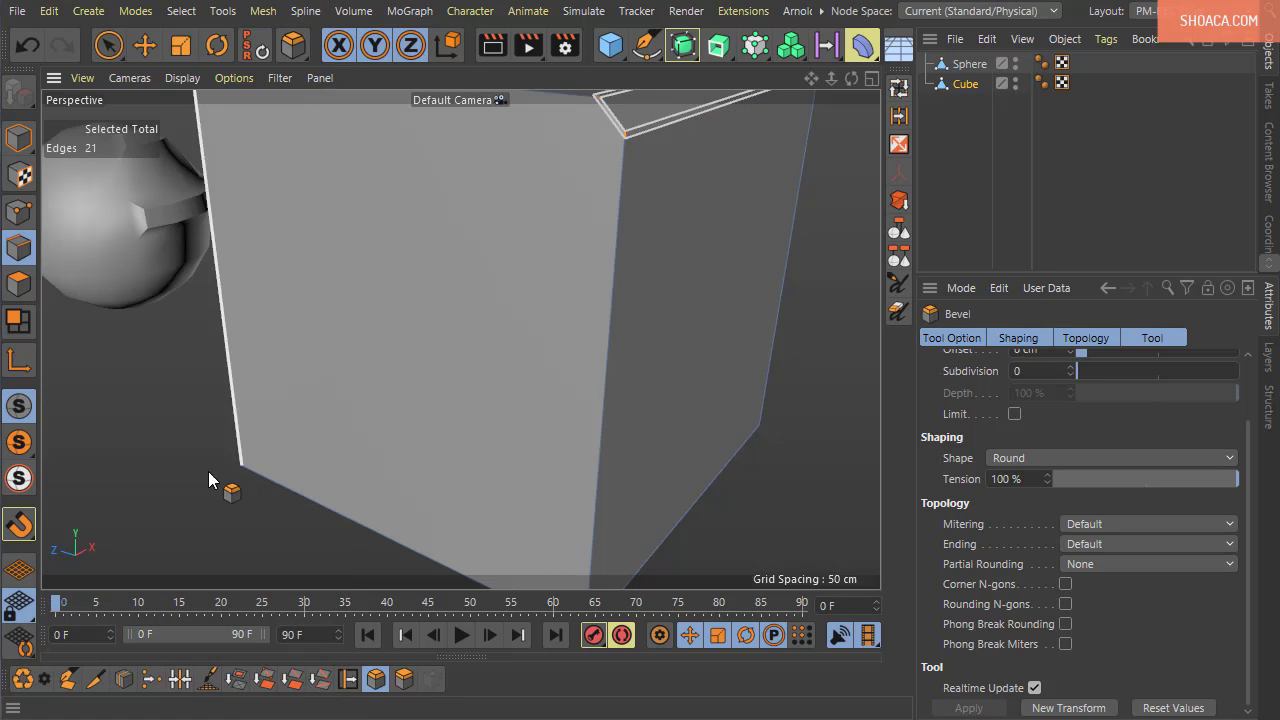
click(29, 48)
scroll(608, 371, down, 10)
scroll(449, 433, up, 2)
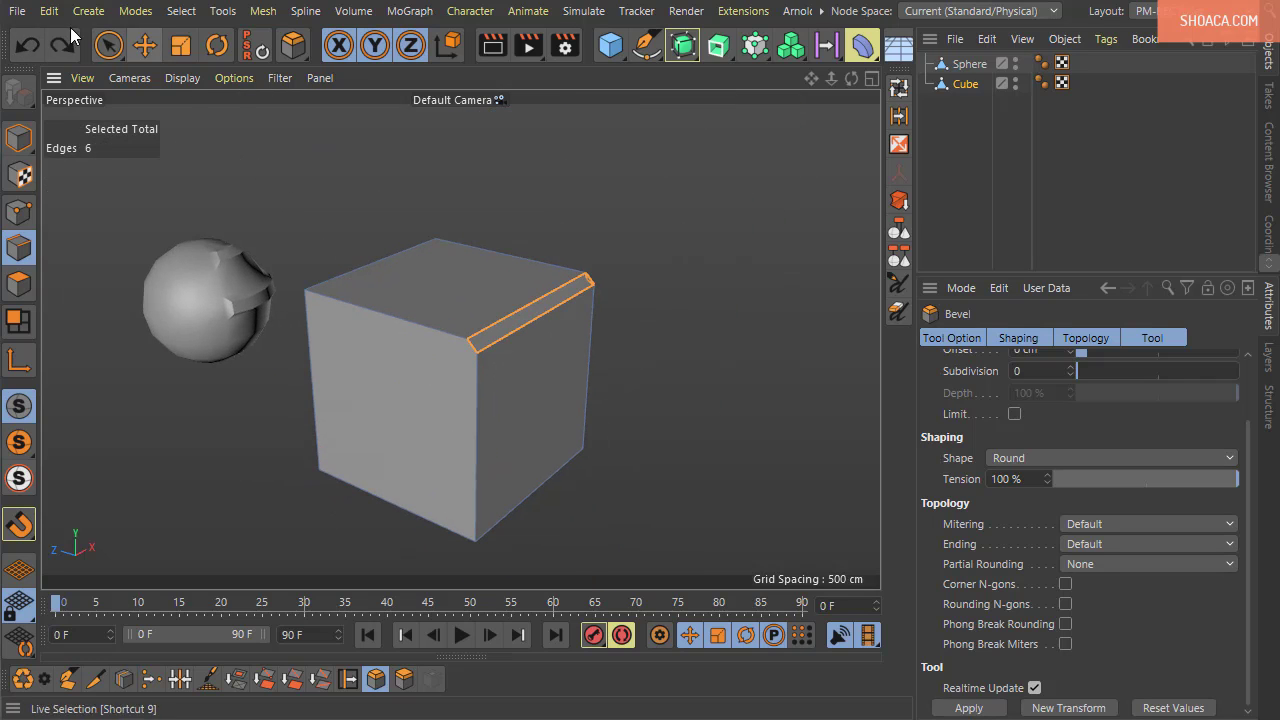
Create a new project and add a plane primitive to it
click(17, 11)
click(39, 46)
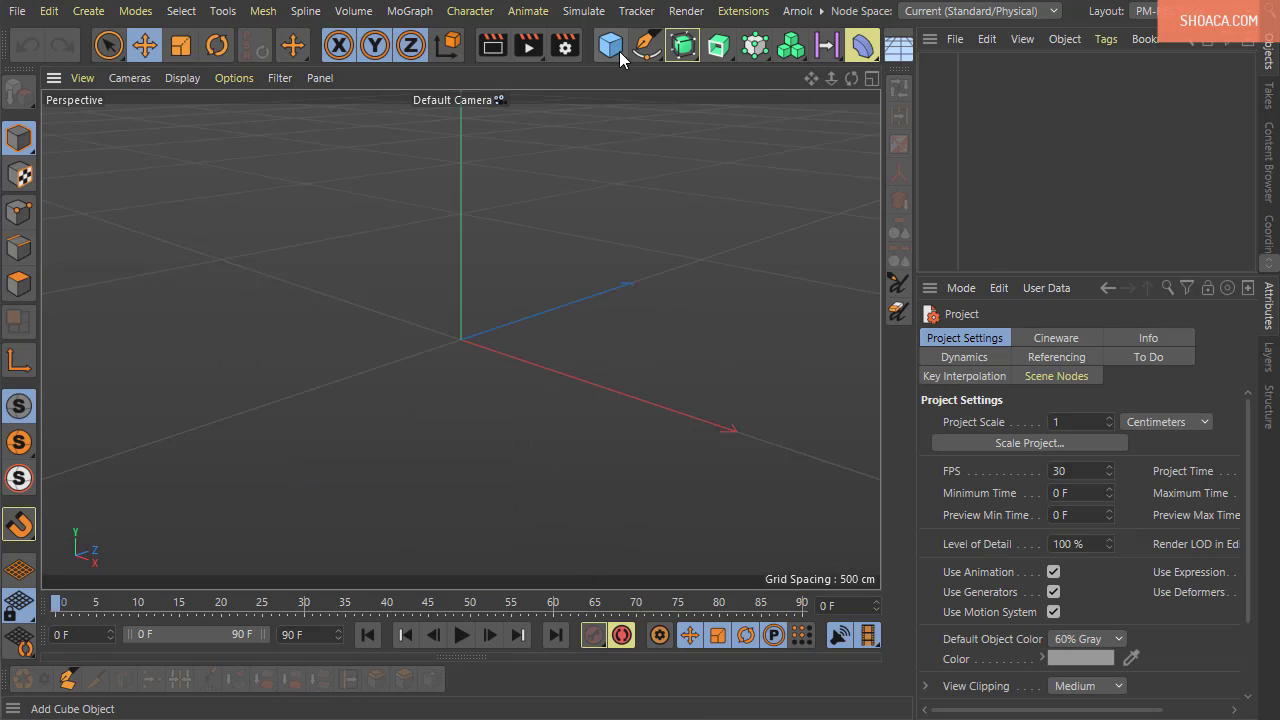
drag(612, 46, 762, 112)
scroll(599, 487, up, 8)
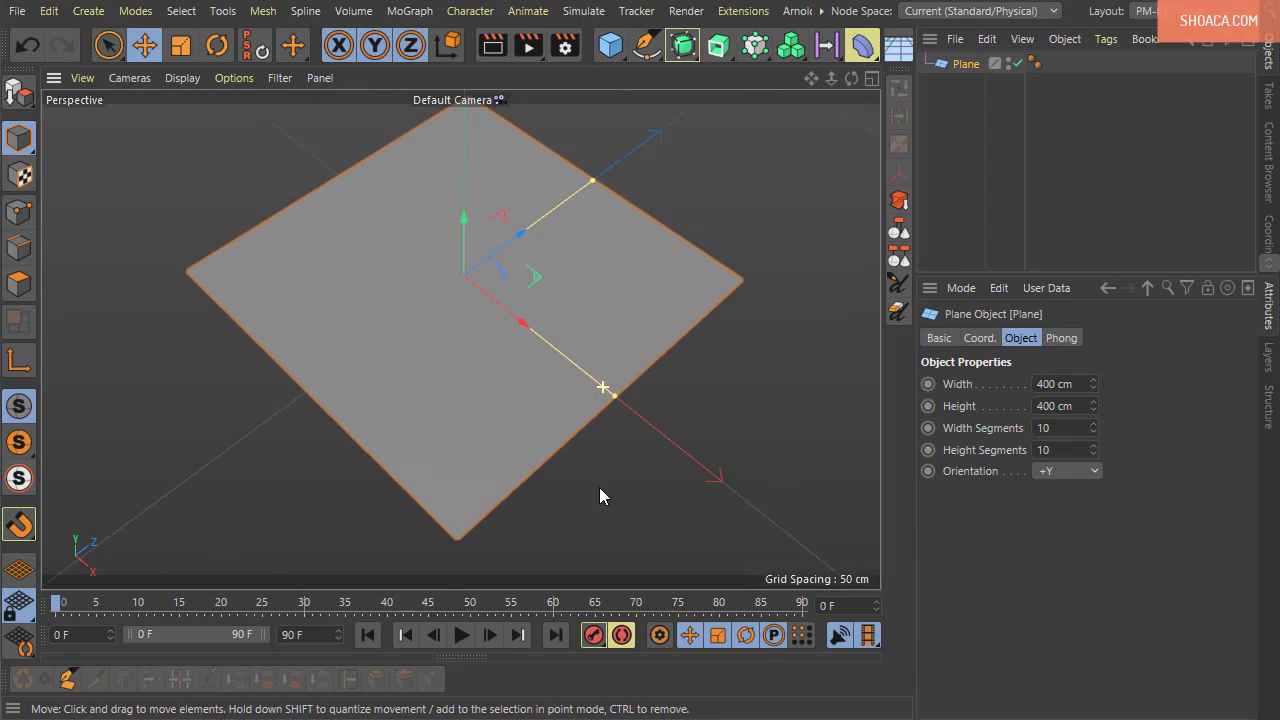
Set the plane's width segments and height segments to 5 each
click(1055, 427)
text(5)
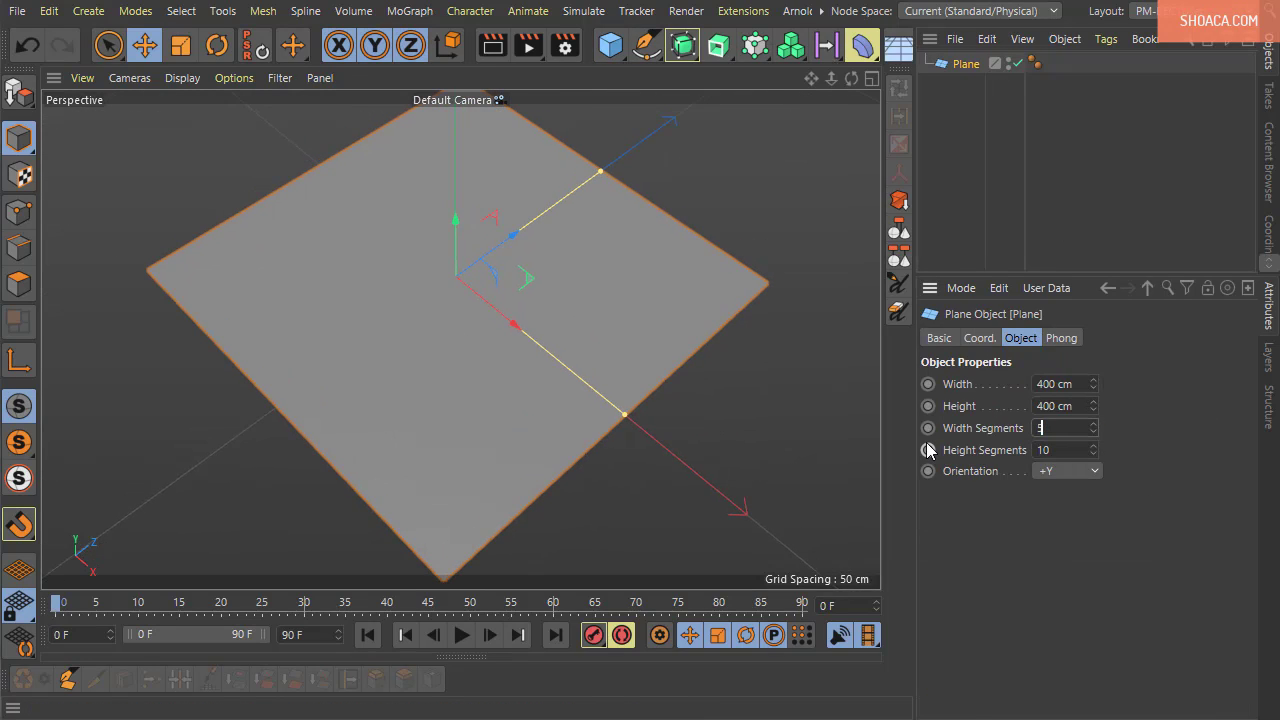
key(Tab)
text(5)
key(Return)
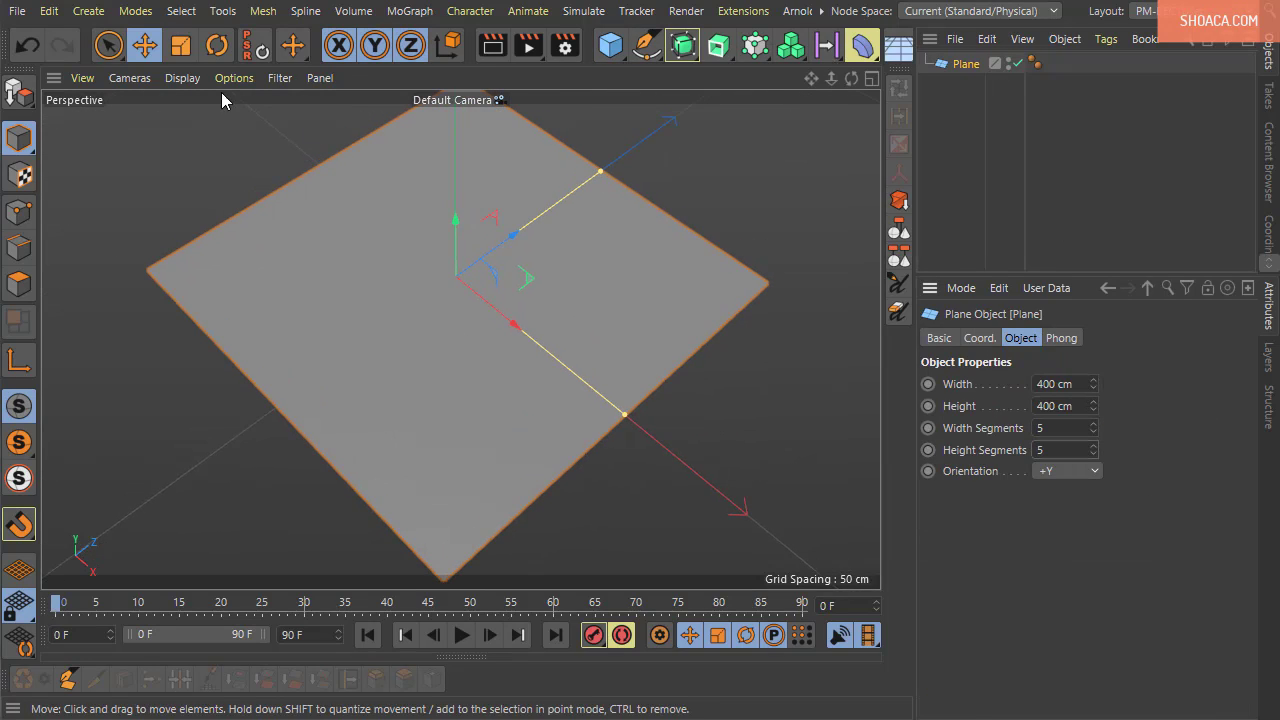
Display the perspective view in Gouraud Shading (Lines) so the plane's segments show
click(182, 78)
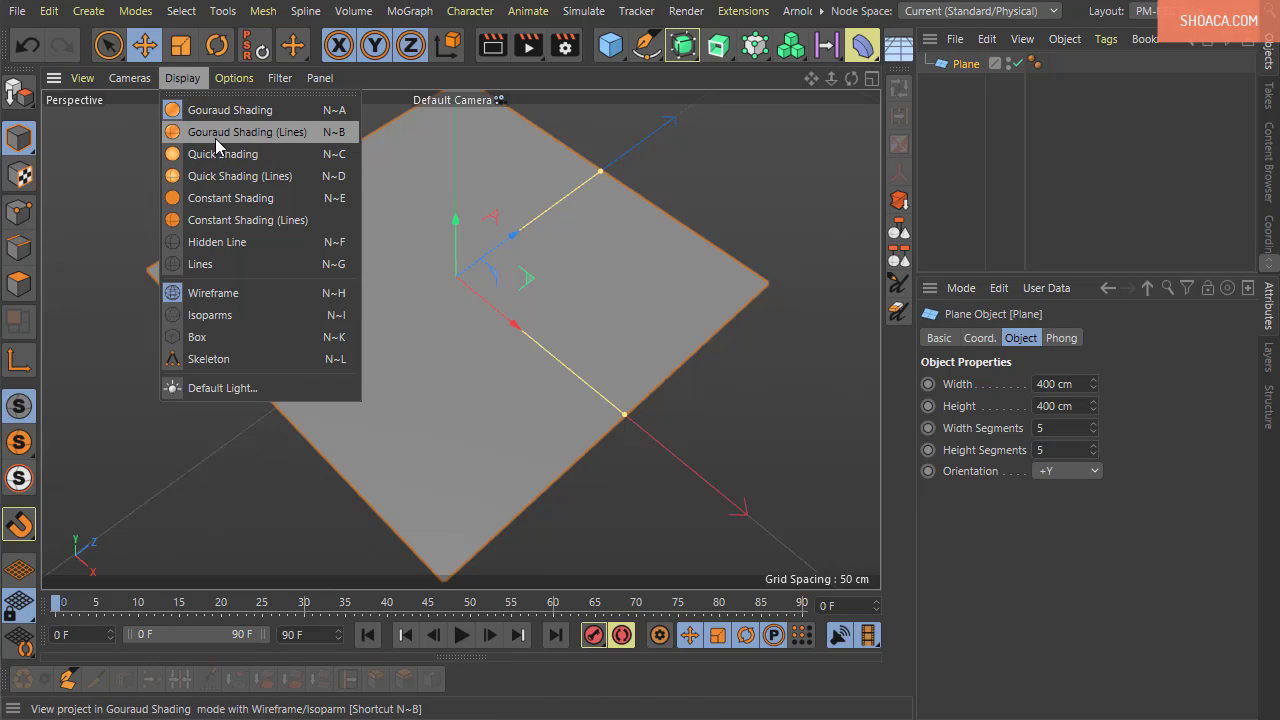
click(216, 140)
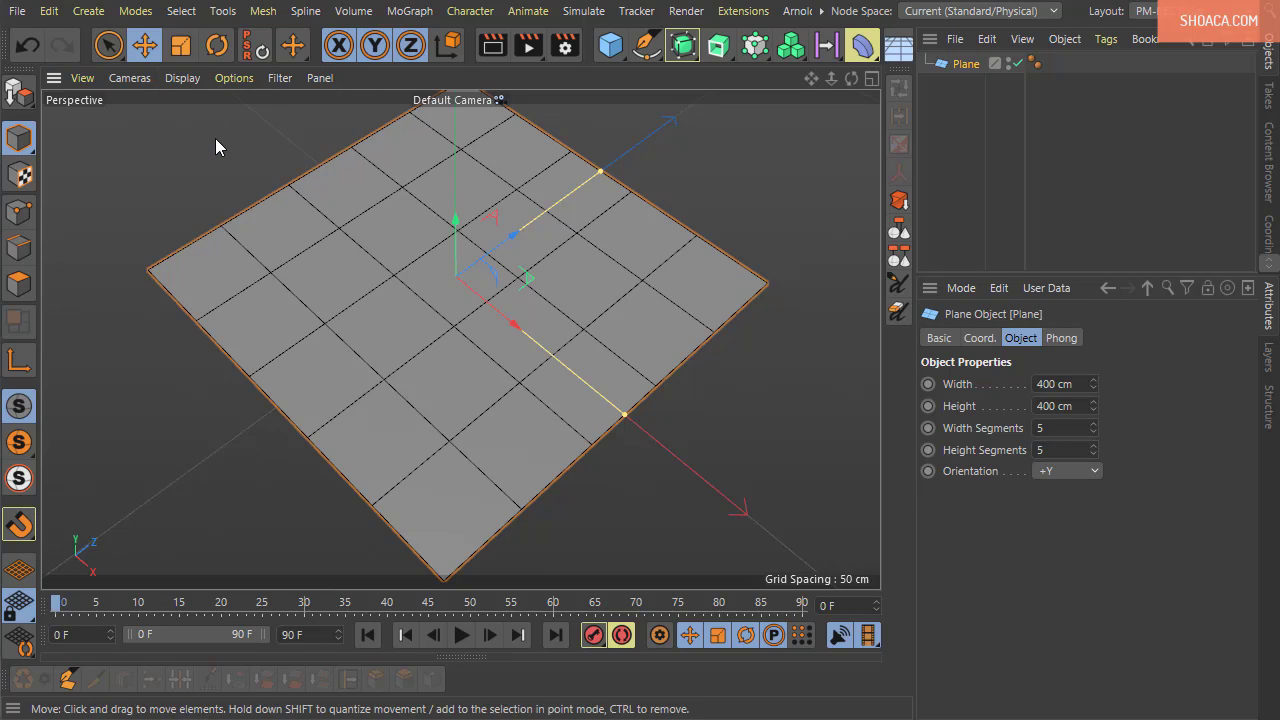
alt+drag(532, 368, 529, 351)
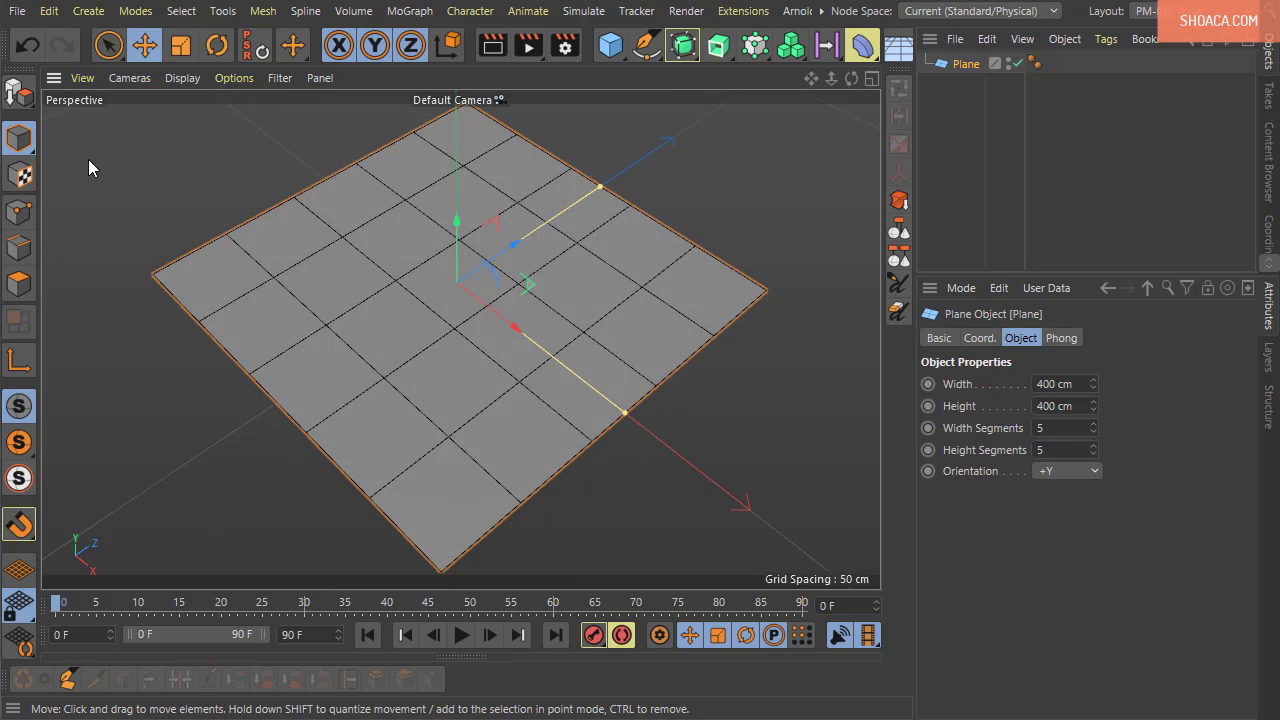
Convert the plane to an editable polygon object and switch to polygon mode
click(18, 93)
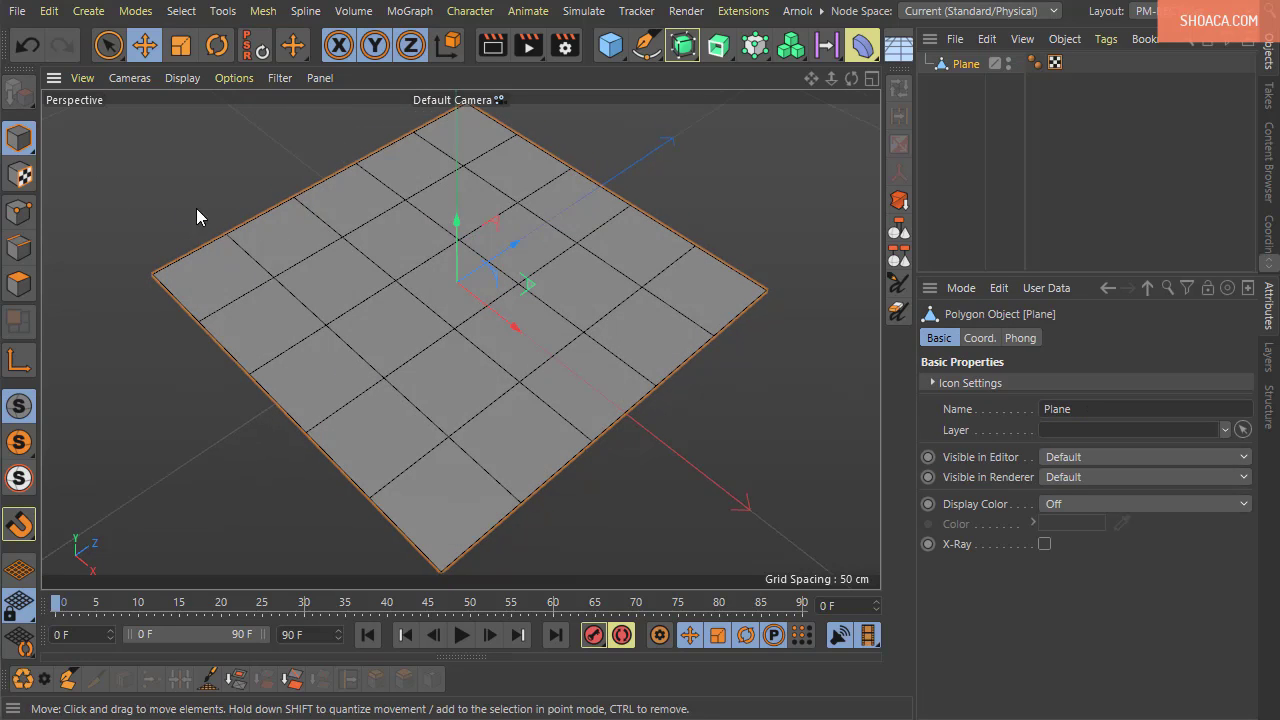
click(17, 285)
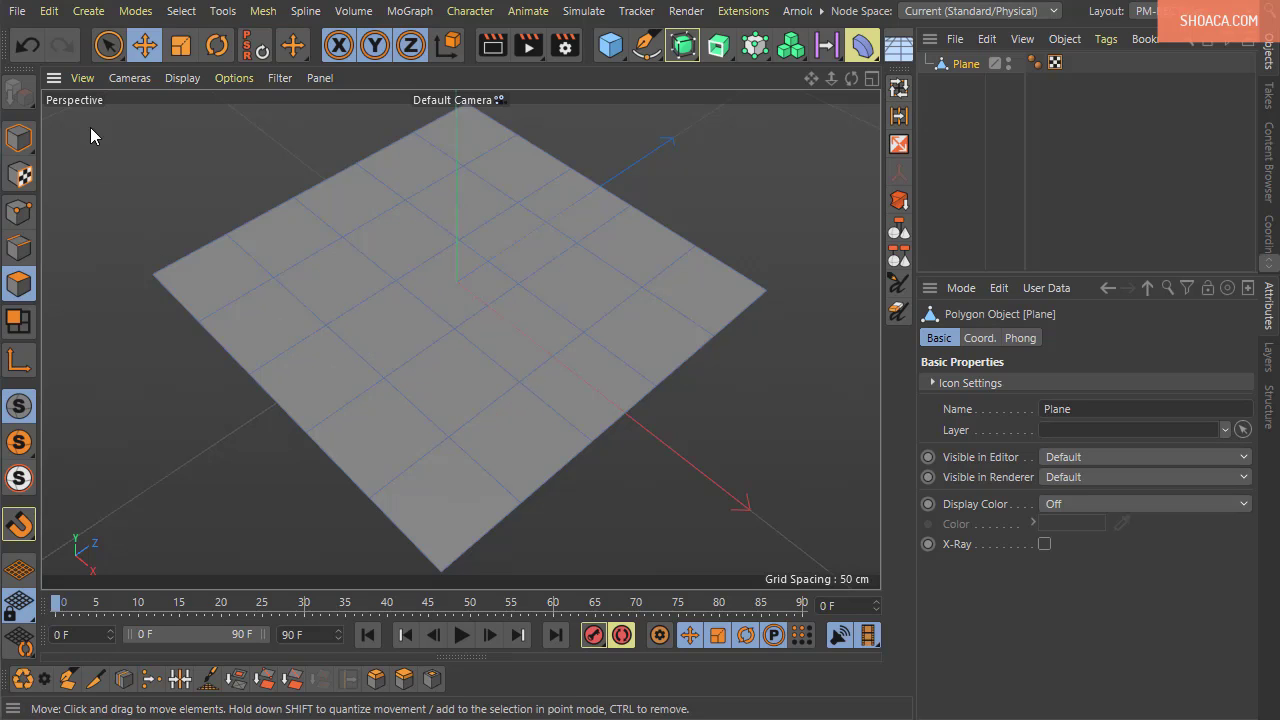
Select the plane's central three-by-three block of polygons with Live Selection
click(108, 55)
mouse_move(395, 304)
mouse_down()
mouse_move(400, 271)
mouse_move(523, 246)
mouse_move(438, 360)
mouse_up()
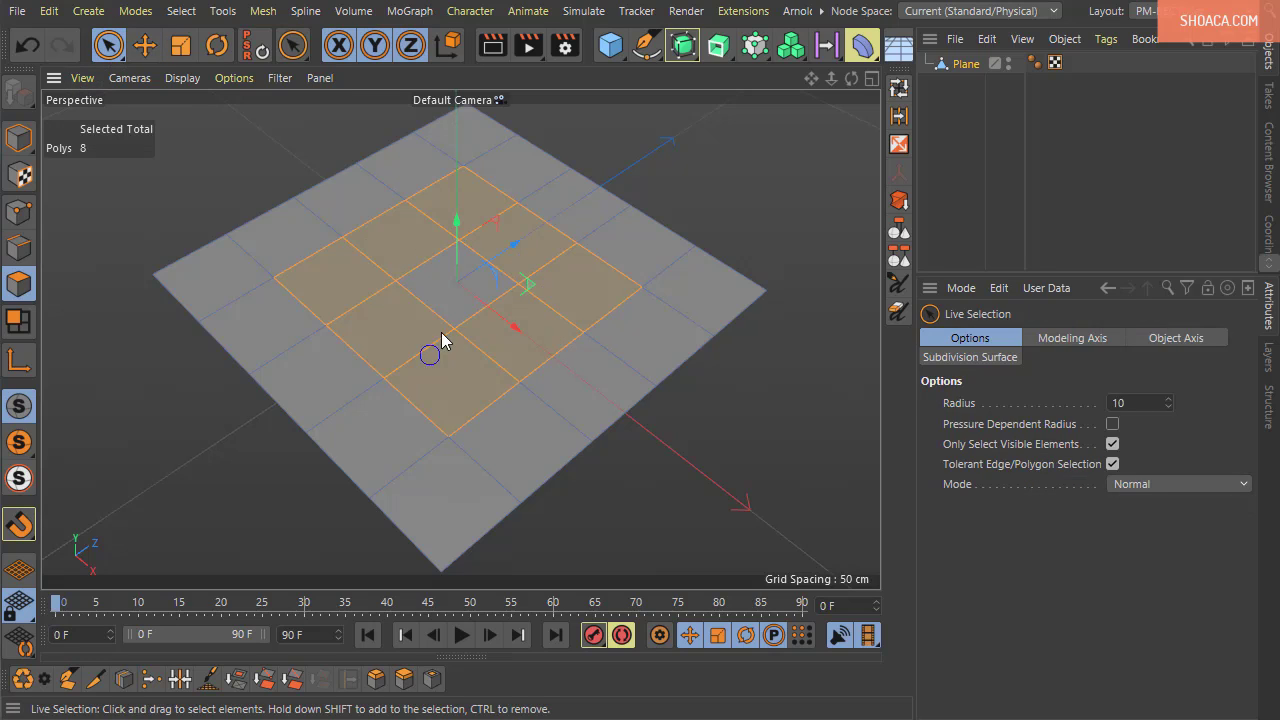
click(462, 288)
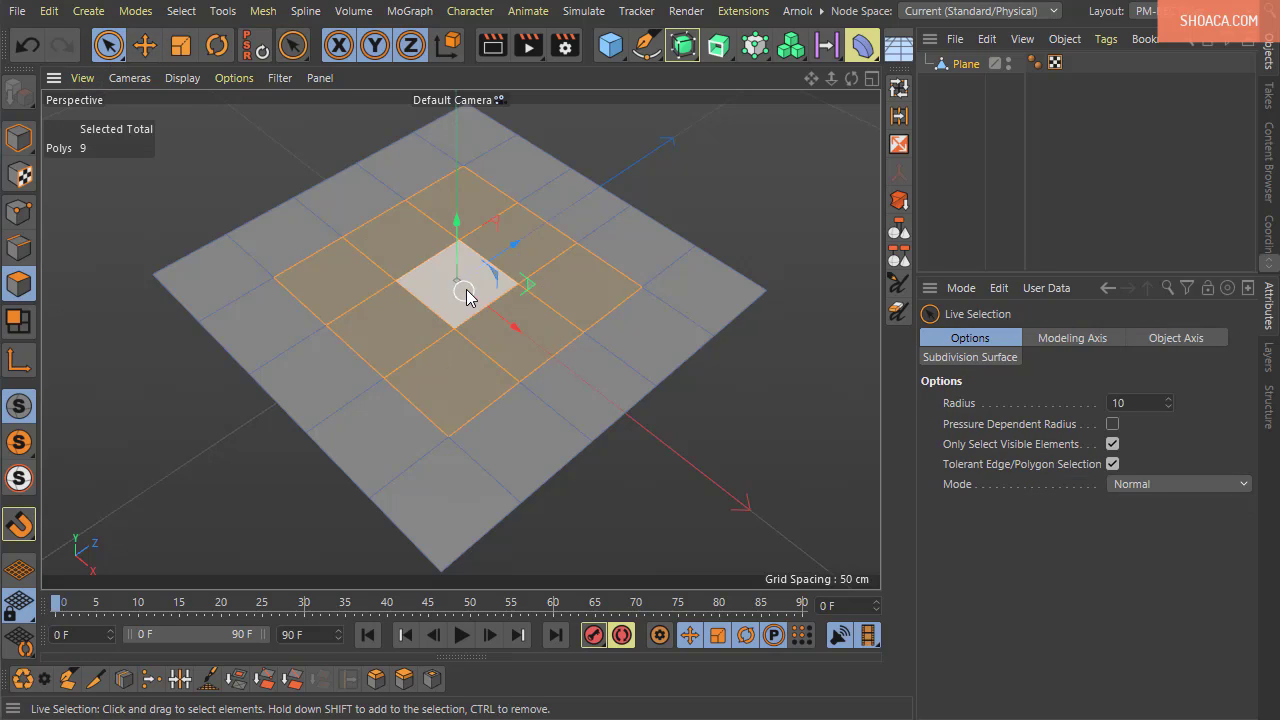
Turn the selected central polygons into an edge outline with Outline Selection
click(181, 10)
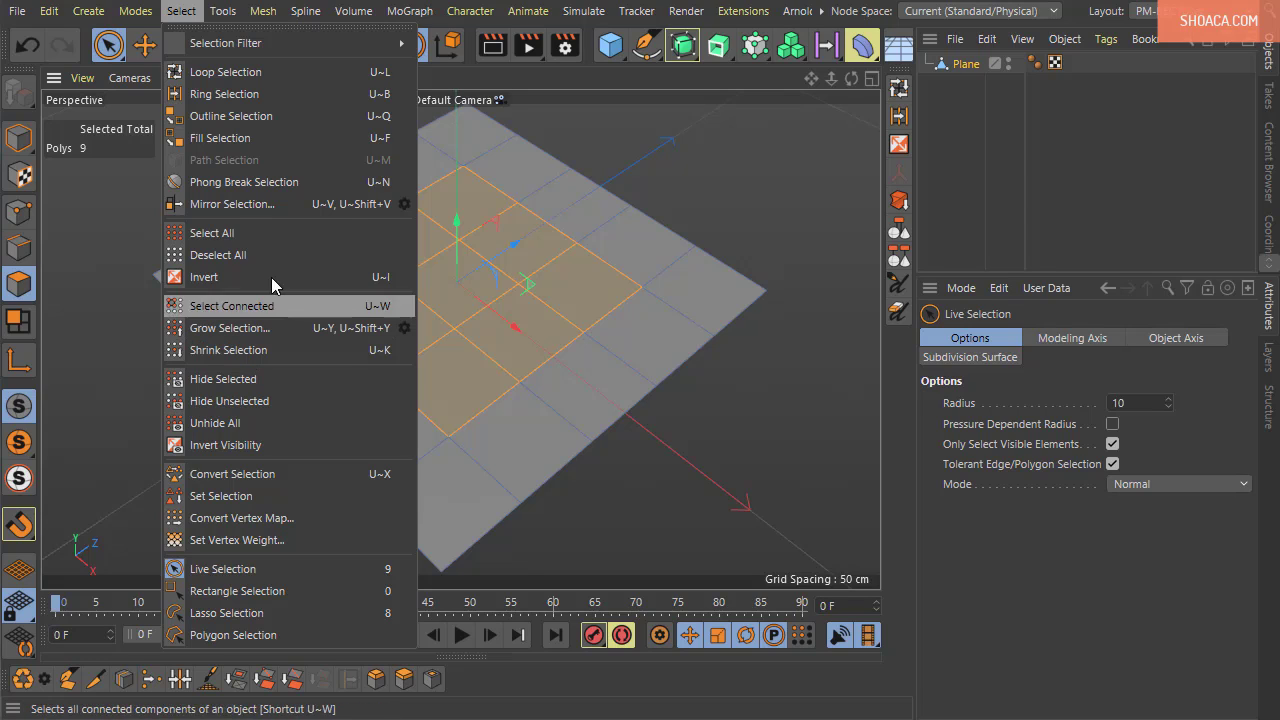
click(231, 116)
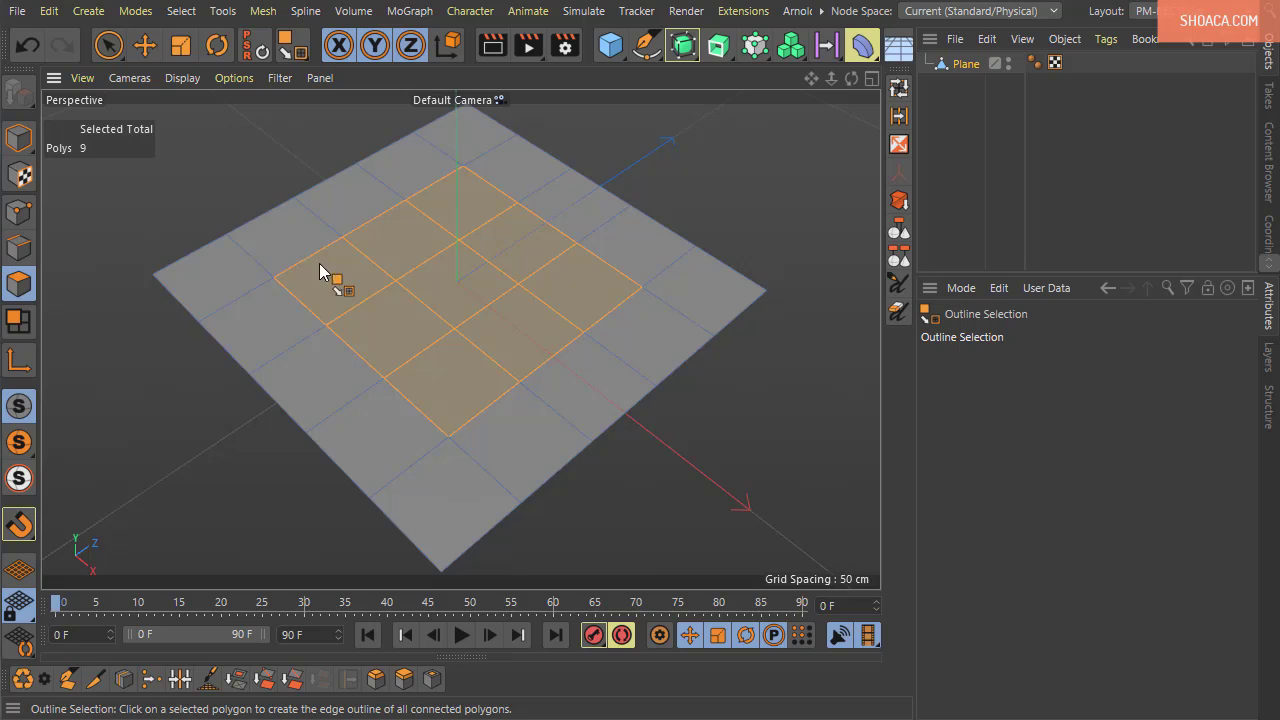
click(367, 297)
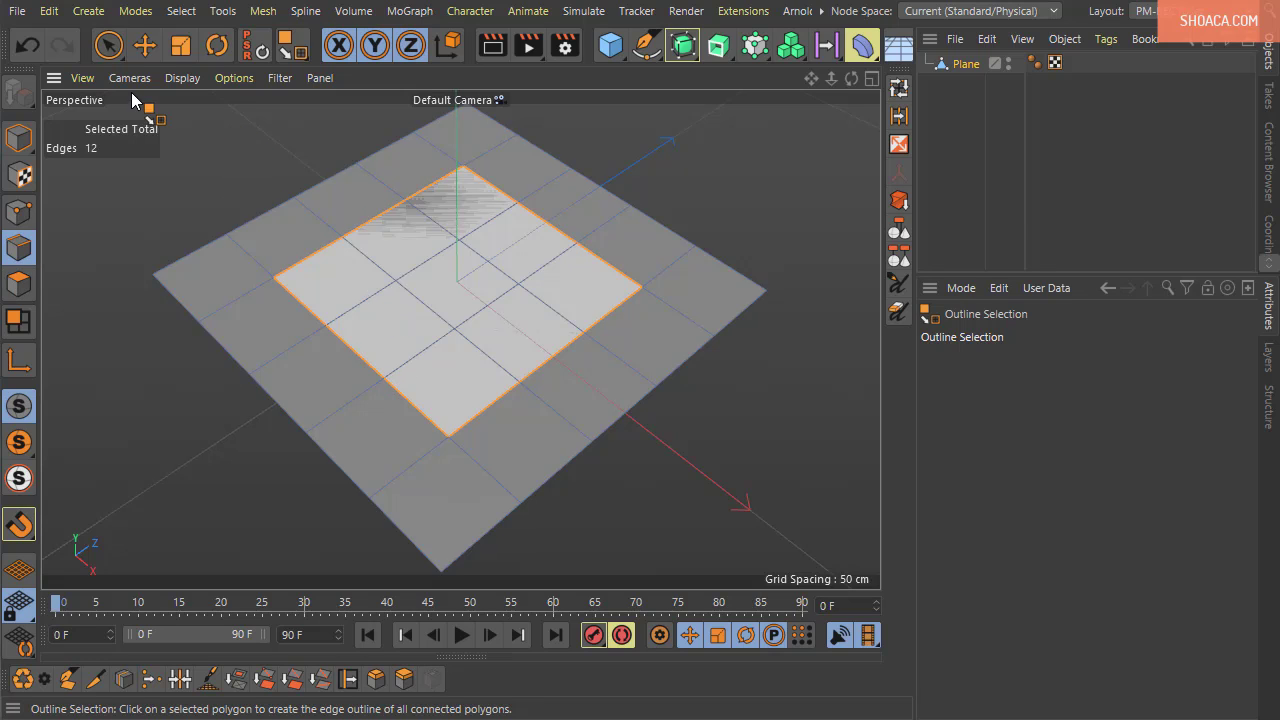
Use the Move tool to select a full edge loop across the plane, and reduce the selection to one inner edge
click(108, 44)
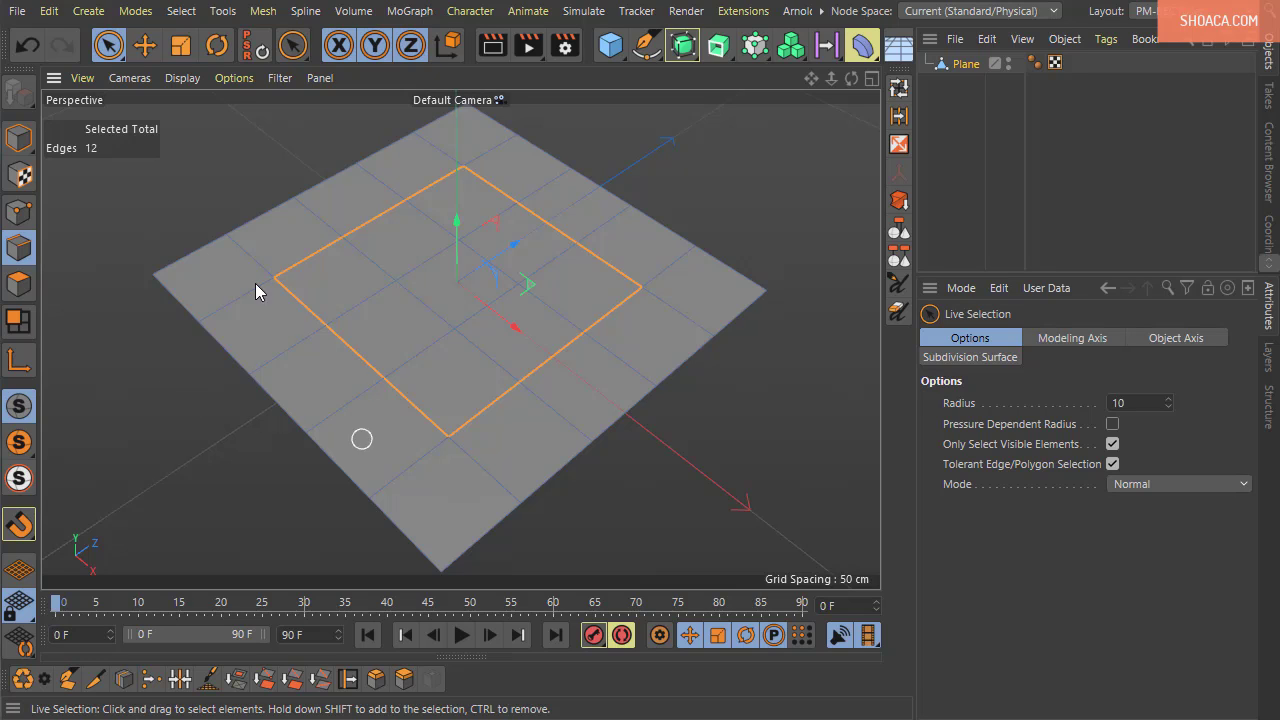
key(e)
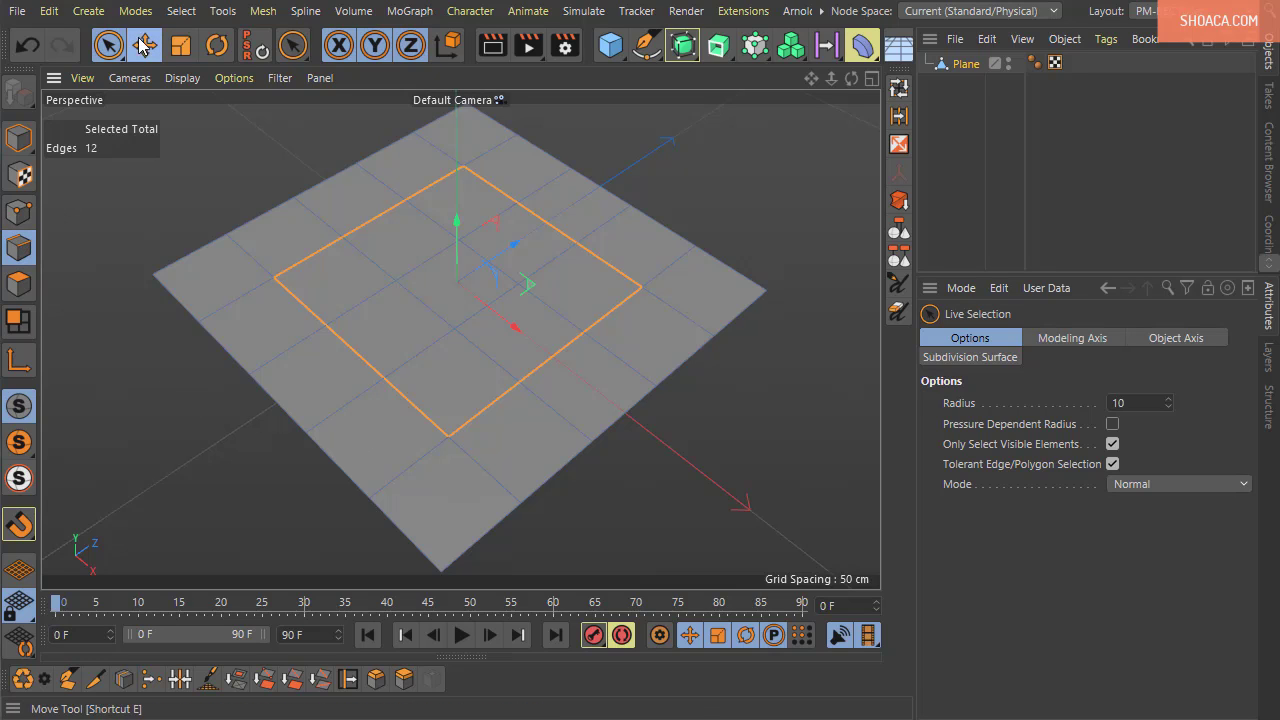
click(296, 261)
double_click(346, 232)
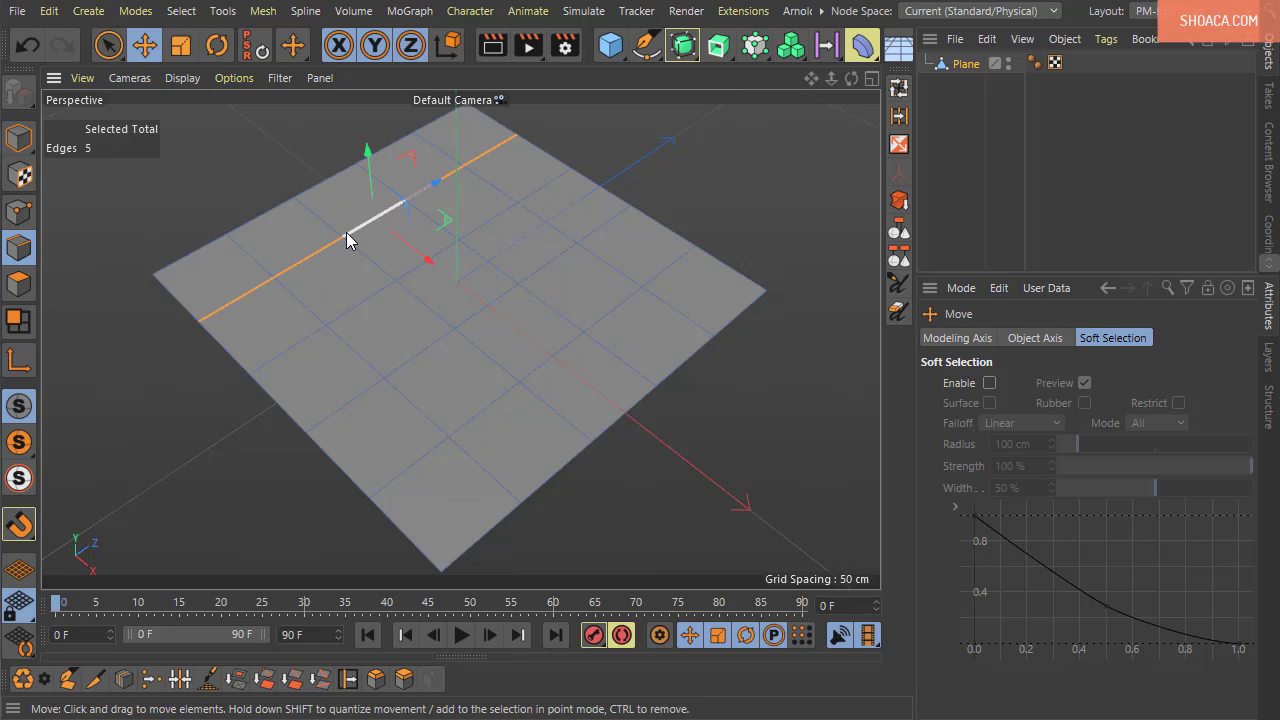
click(426, 283)
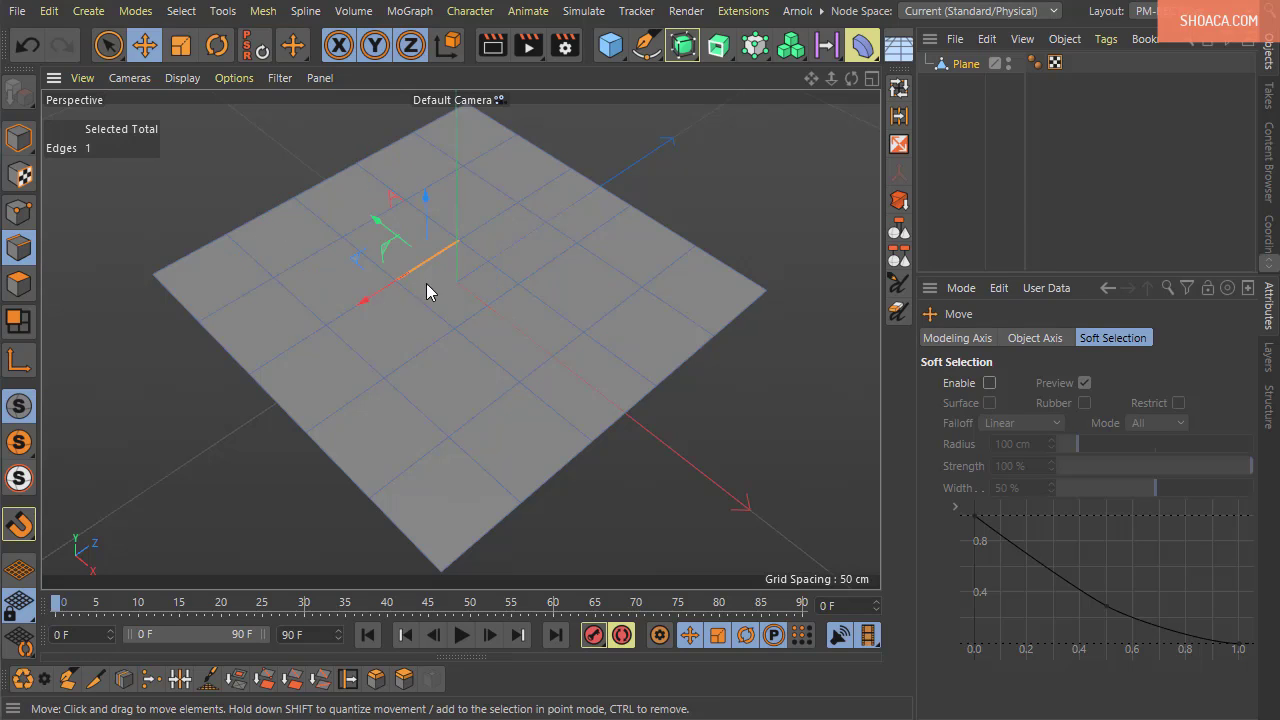
Select the boundary edges of the central three-by-three block one by one with the Move tool
click(316, 257)
shift+click(367, 227)
shift+click(419, 190)
shift+click(483, 184)
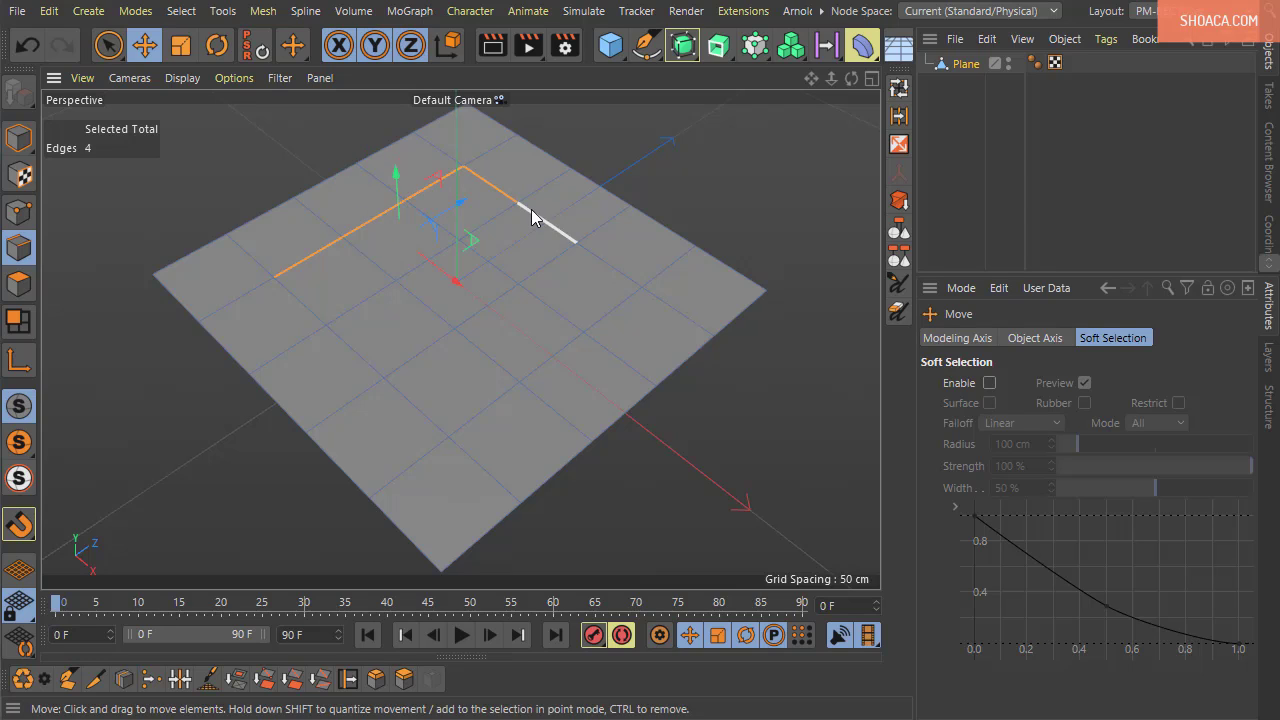
shift+click(531, 209)
shift+click(594, 255)
shift+click(602, 316)
shift+click(556, 352)
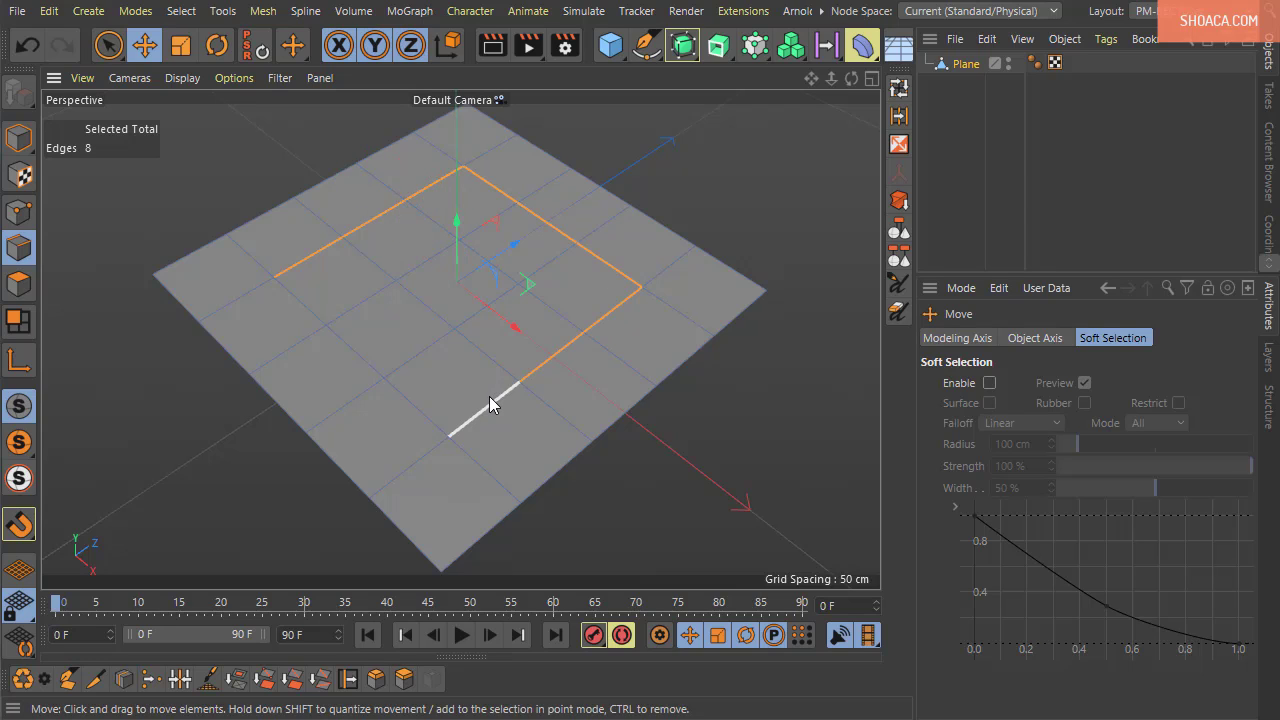
shift+click(426, 407)
shift+click(347, 356)
Reselect all twelve boundary edges of the central three-by-three block individually using Live Selection
click(108, 44)
click(200, 71)
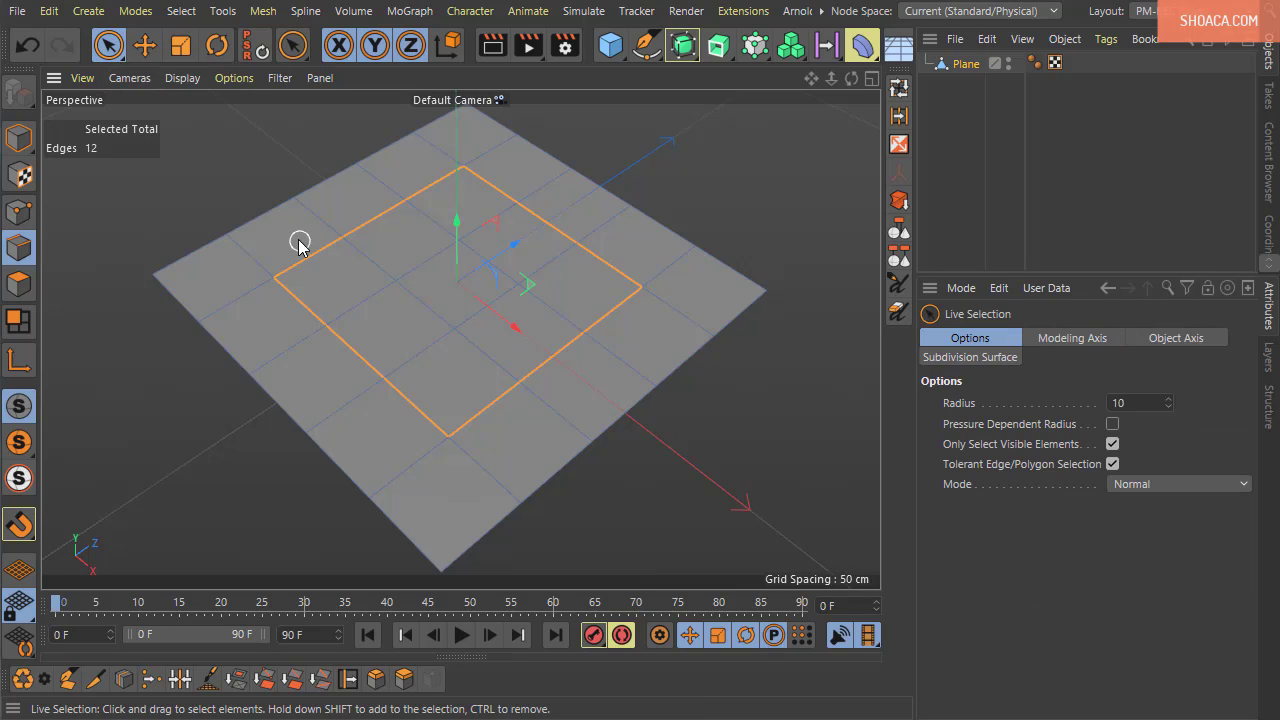
click(316, 264)
shift+click(368, 224)
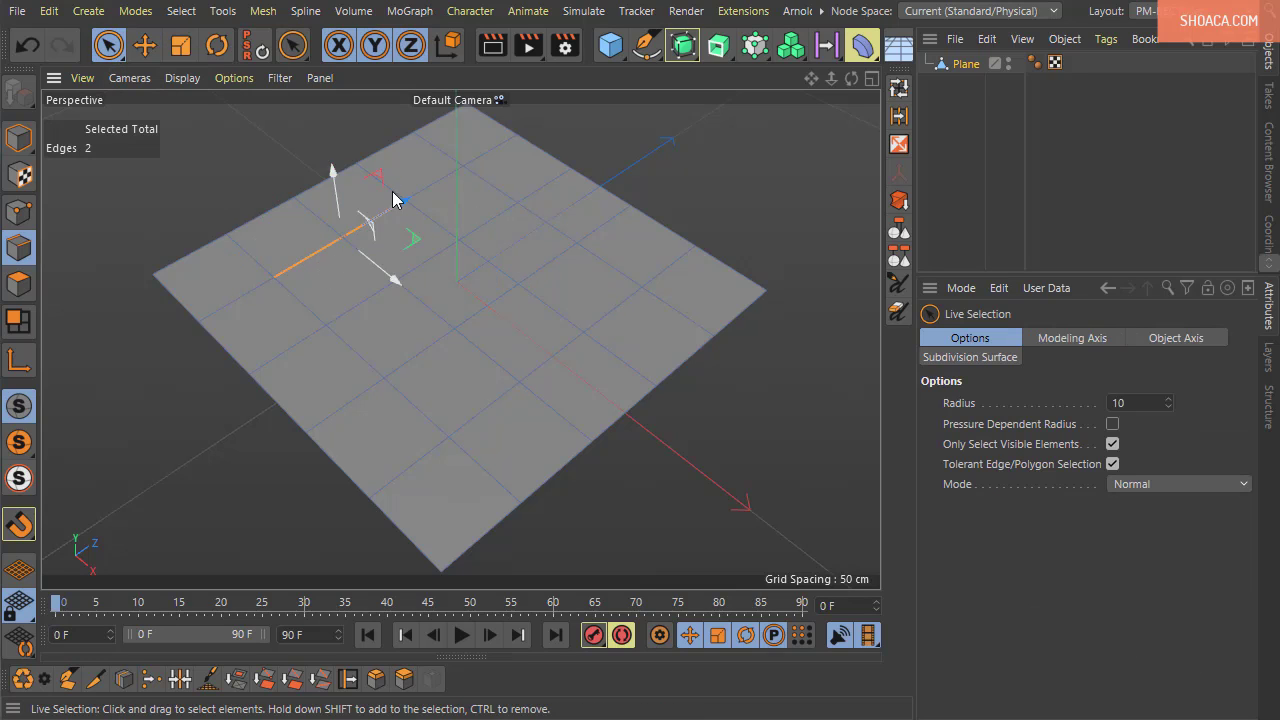
shift+click(430, 188)
shift+click(490, 187)
shift+click(551, 214)
shift+click(609, 265)
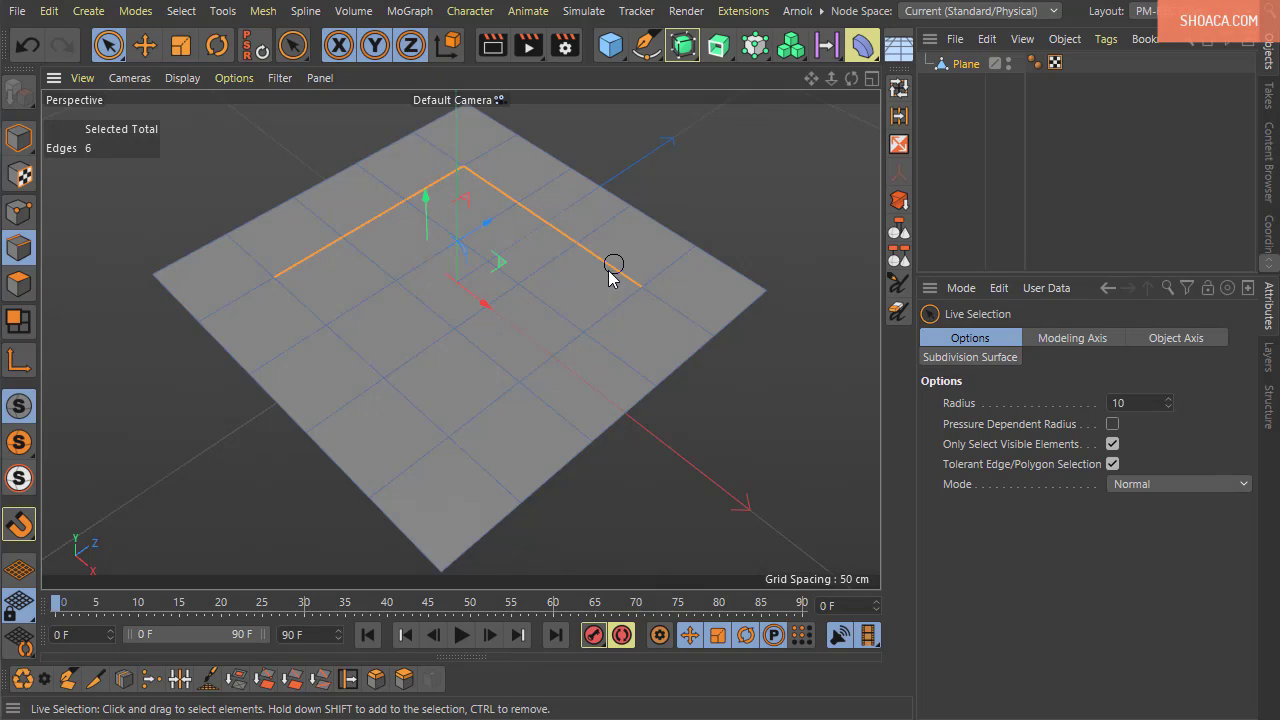
shift+click(611, 308)
shift+click(549, 357)
shift+click(482, 409)
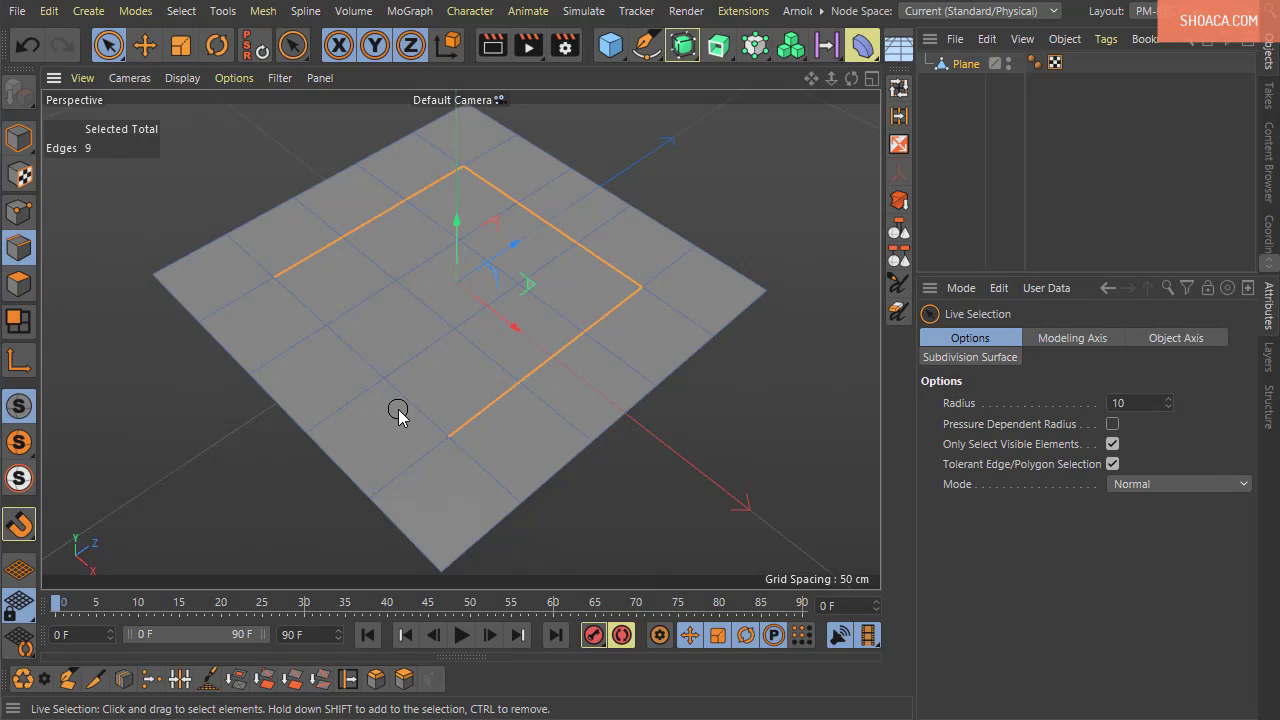
shift+click(417, 406)
shift+click(360, 352)
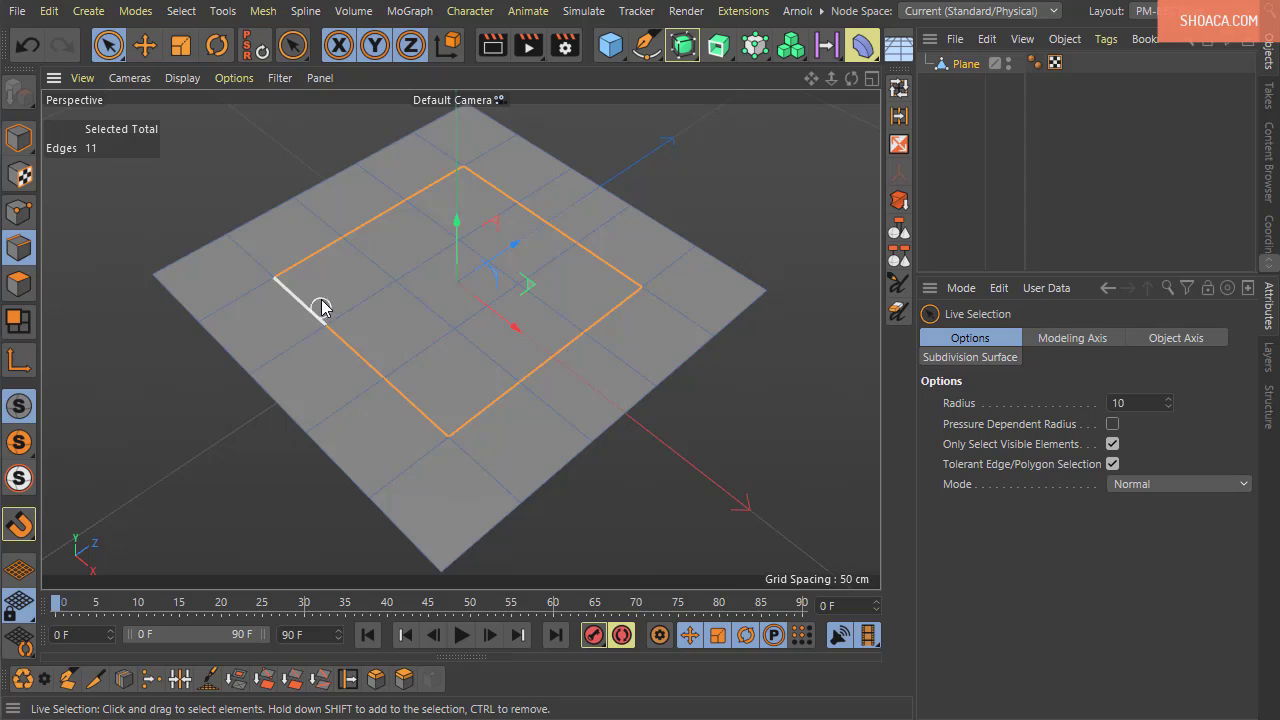
shift+click(318, 306)
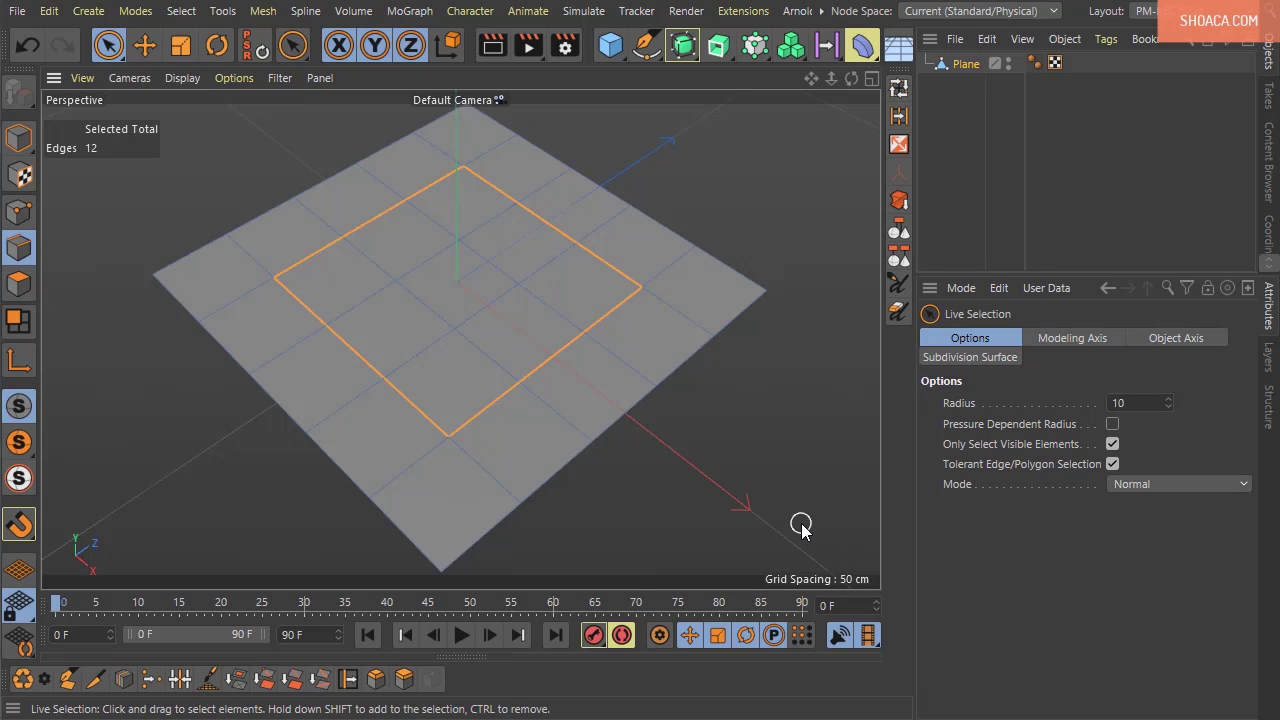
Bevel the selected square outline of edges with an offset of about 13.7 cm
alt+drag(763, 433, 697, 447)
alt+middle_drag(693, 450, 700, 461)
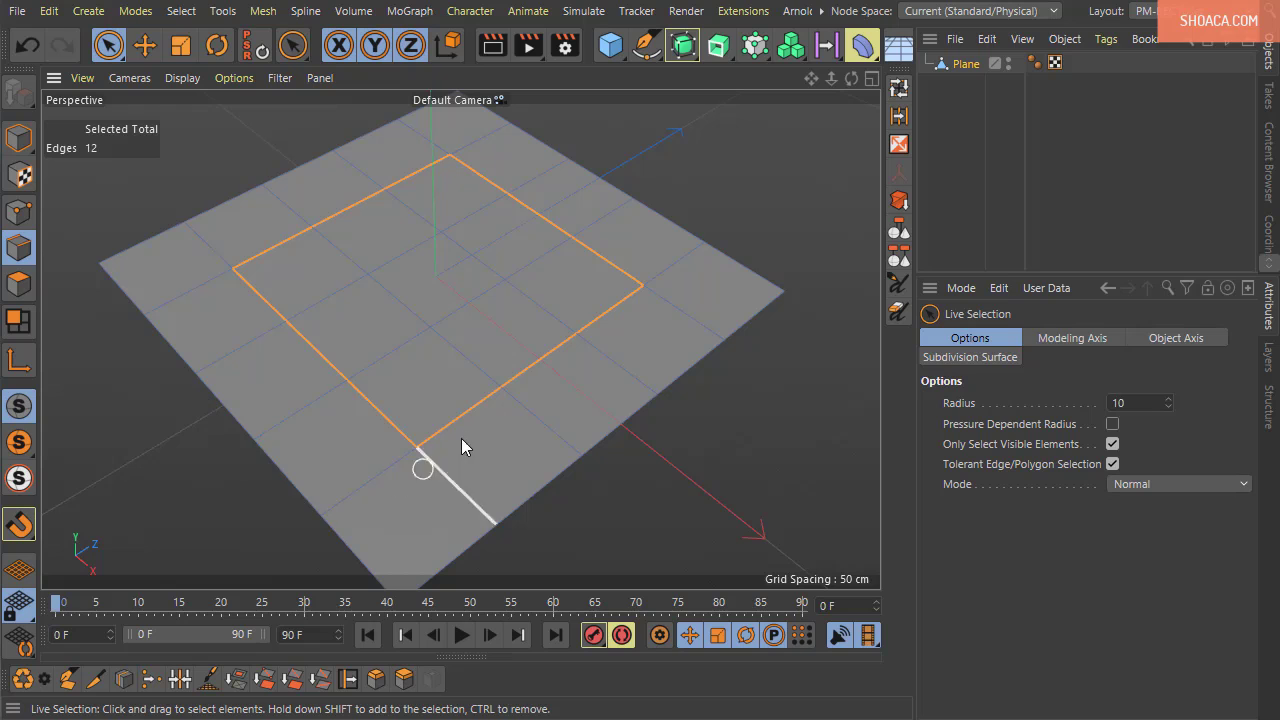
alt+drag(508, 457, 403, 498)
right_click(588, 148)
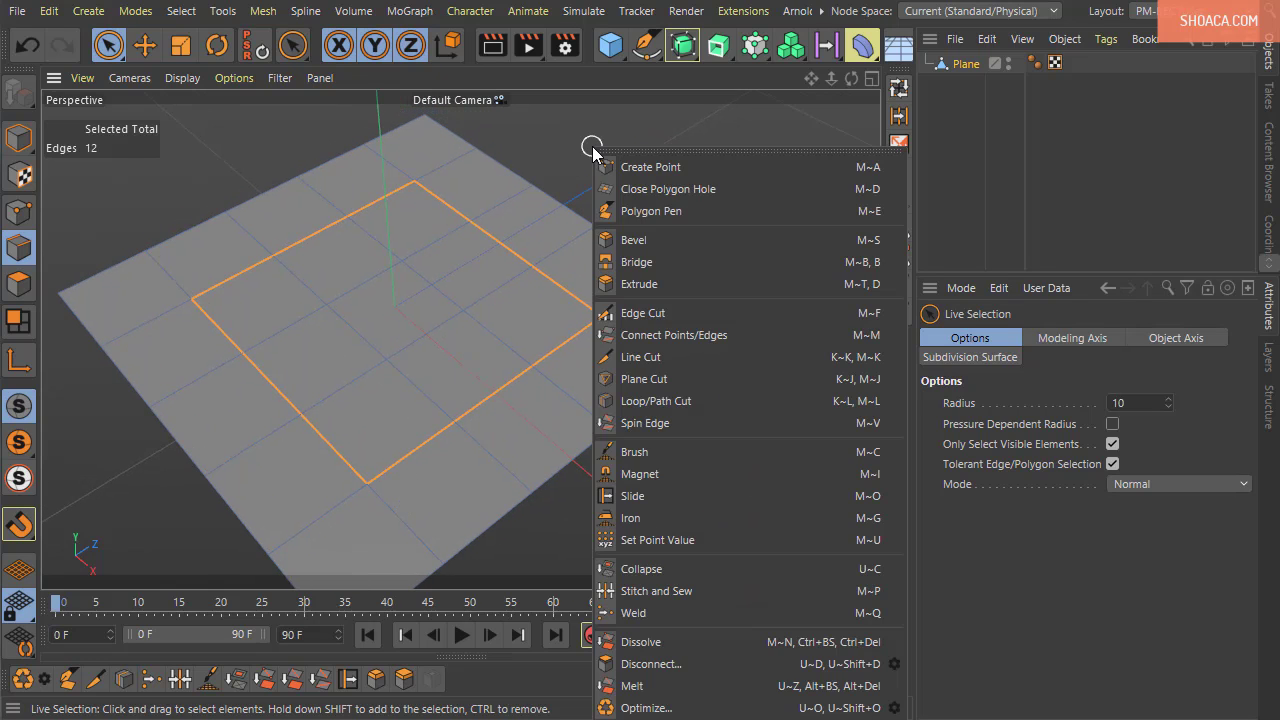
click(630, 240)
drag(667, 281, 757, 286)
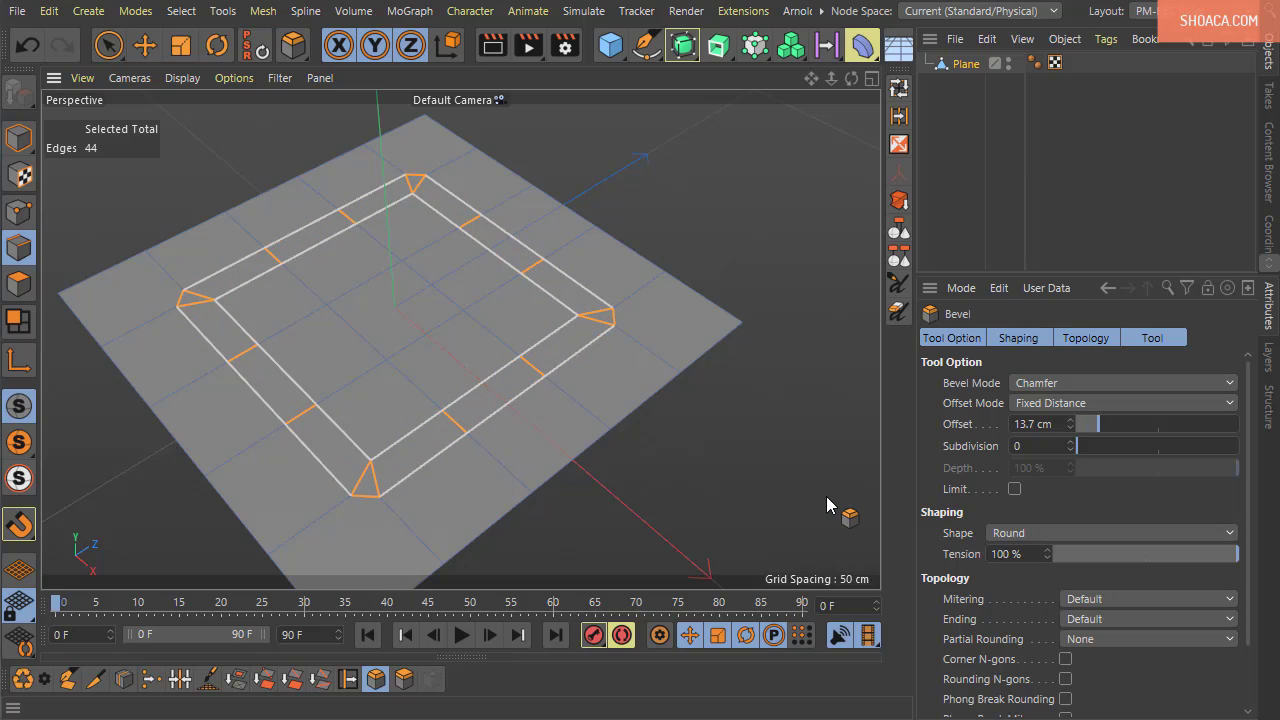
Show N-gon lines in the viewport and set the bevel's mitering to Uniform
click(279, 77)
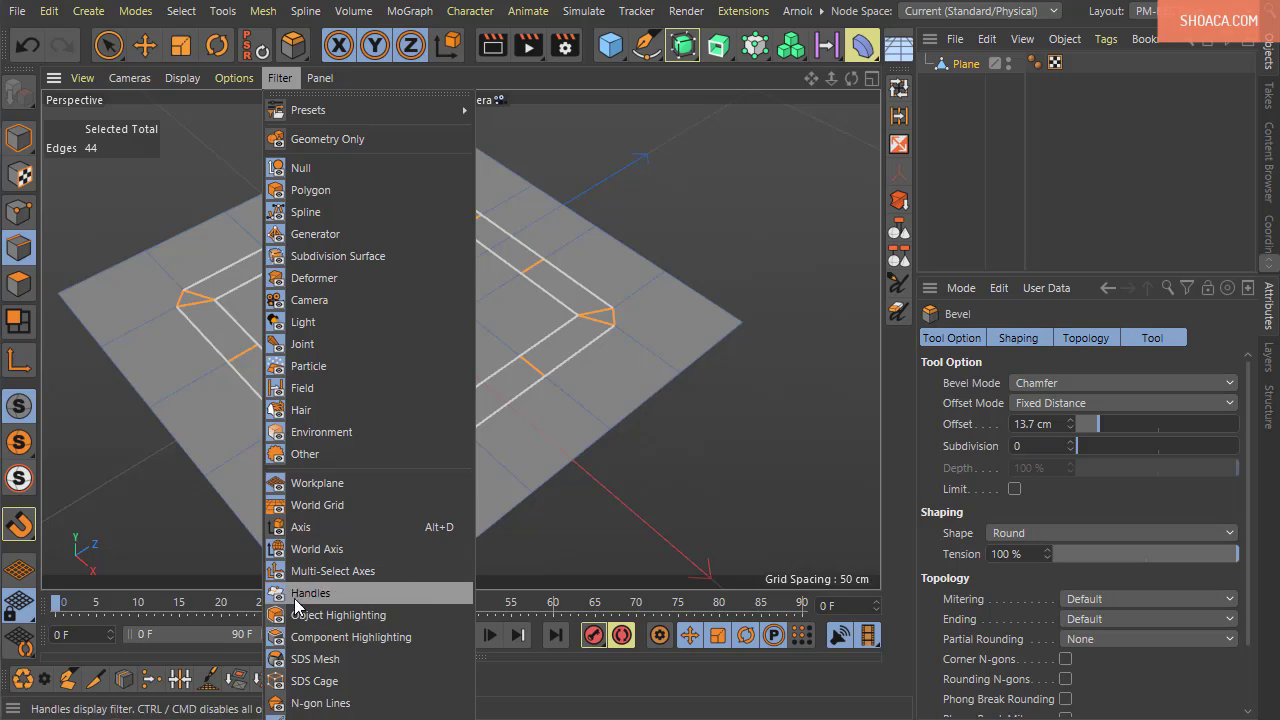
click(335, 705)
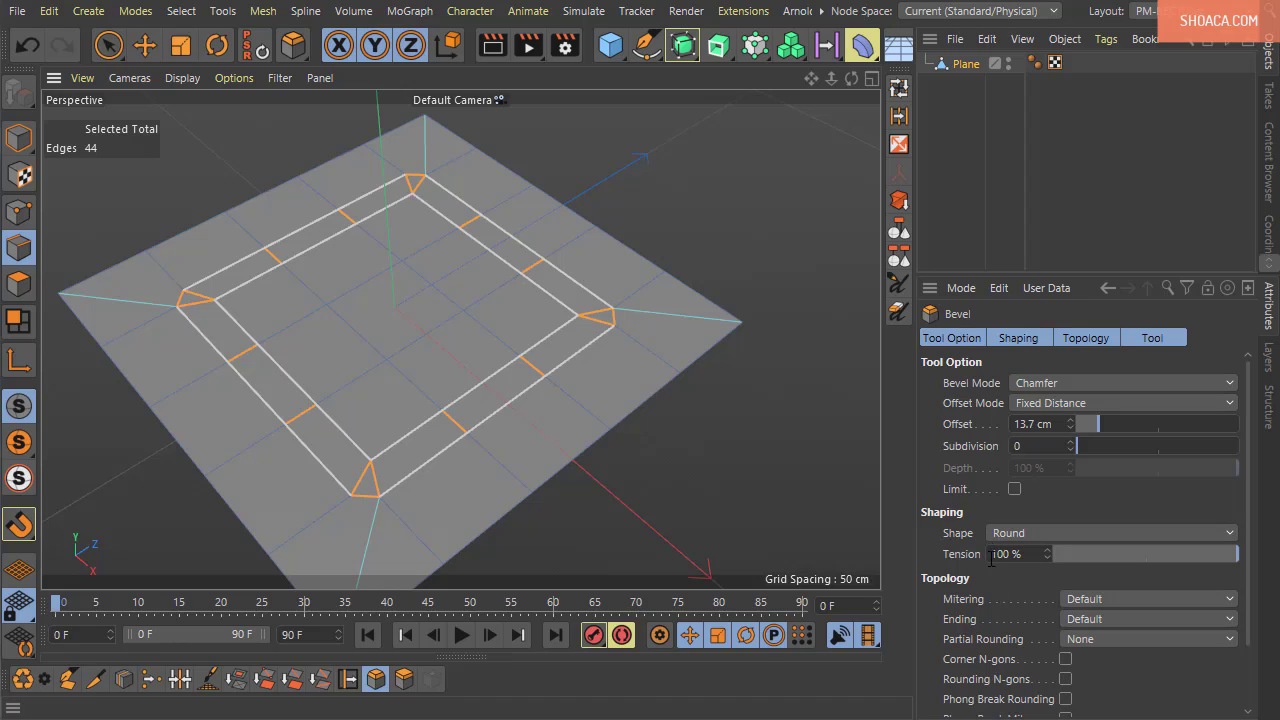
mouse_move(1000, 604)
mouse_down()
mouse_move(992, 537)
mouse_move(1009, 613)
mouse_up()
click(1107, 600)
click(1105, 641)
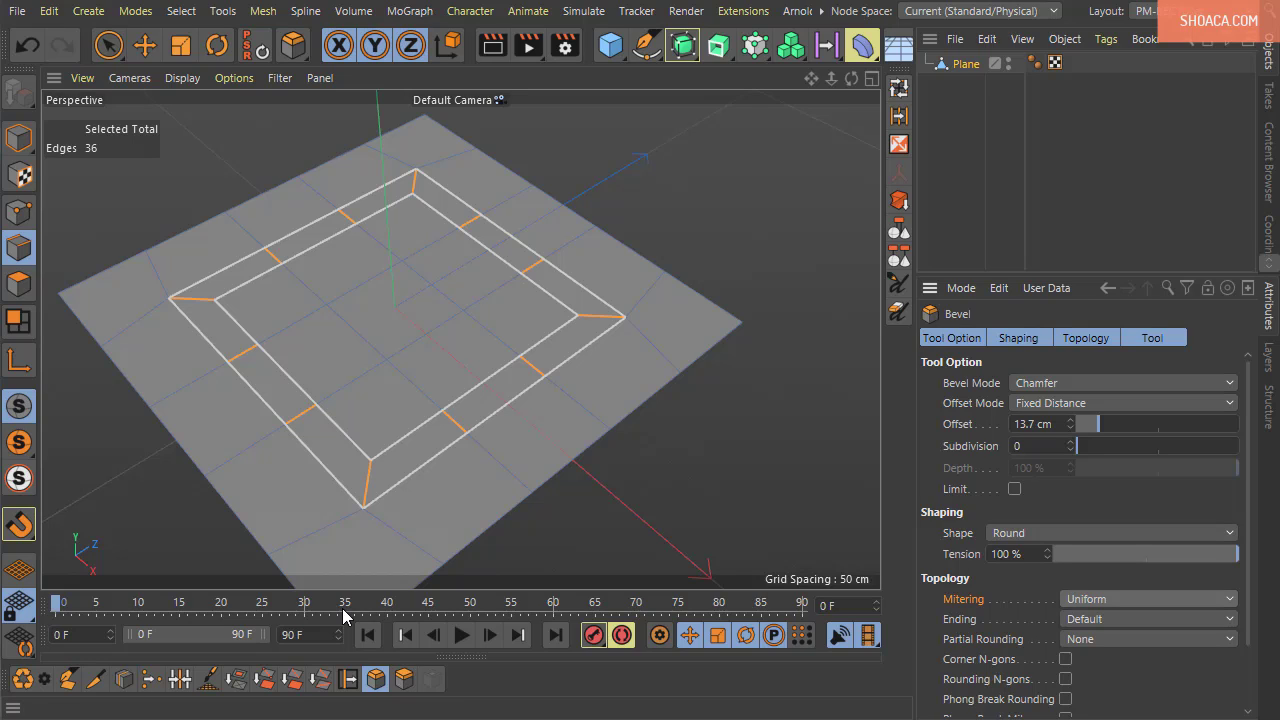
Try Radial mitering on the bevel and set the mitering to Patch
click(1087, 535)
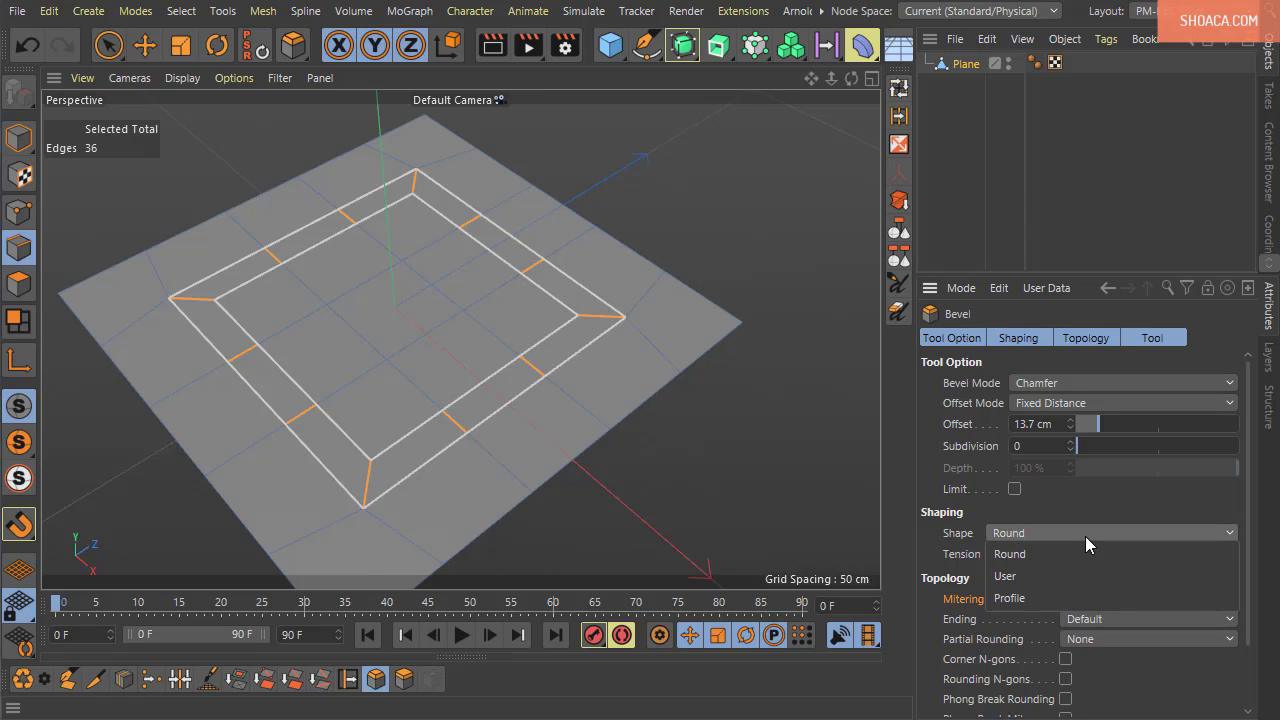
click(1086, 535)
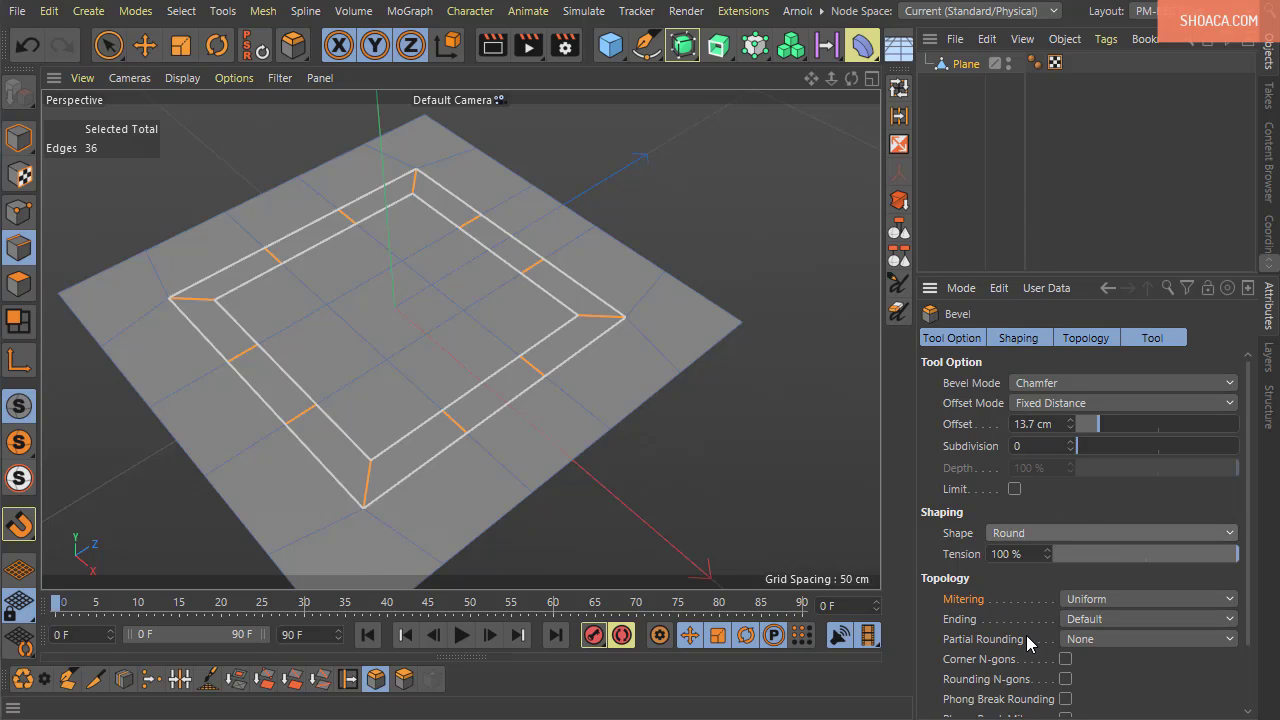
click(1090, 599)
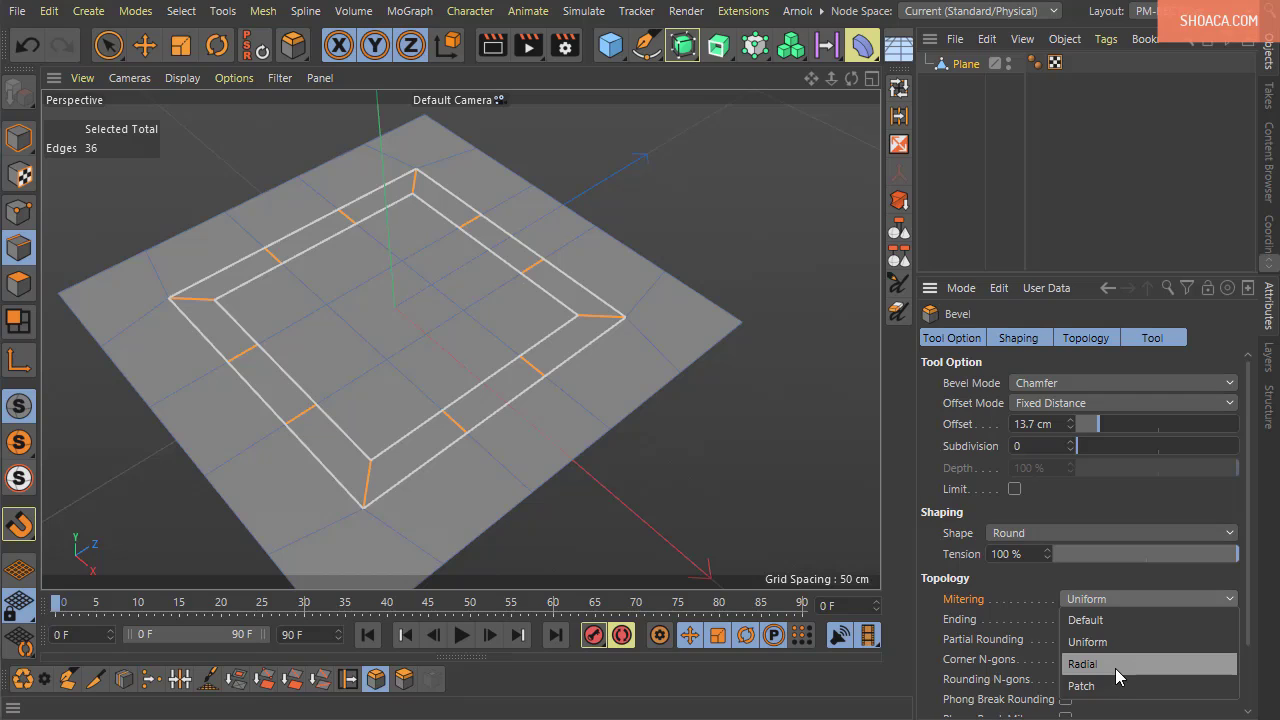
click(1115, 667)
click(1111, 599)
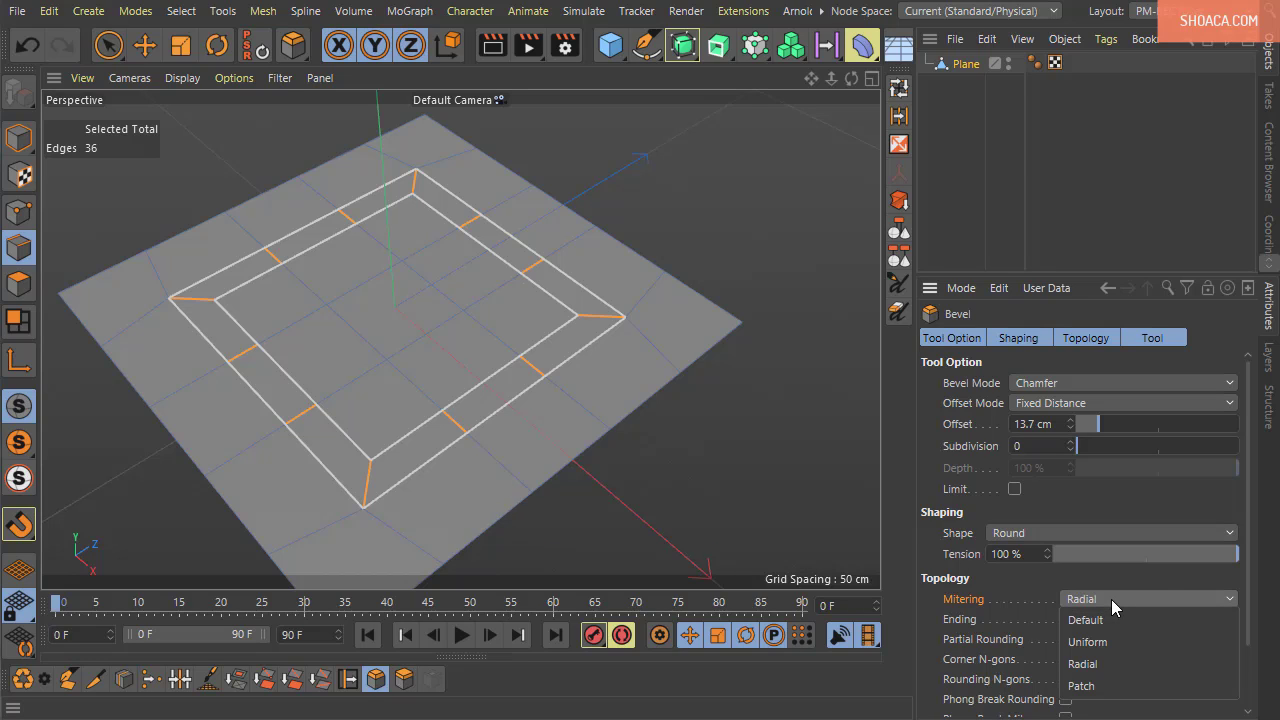
click(1109, 688)
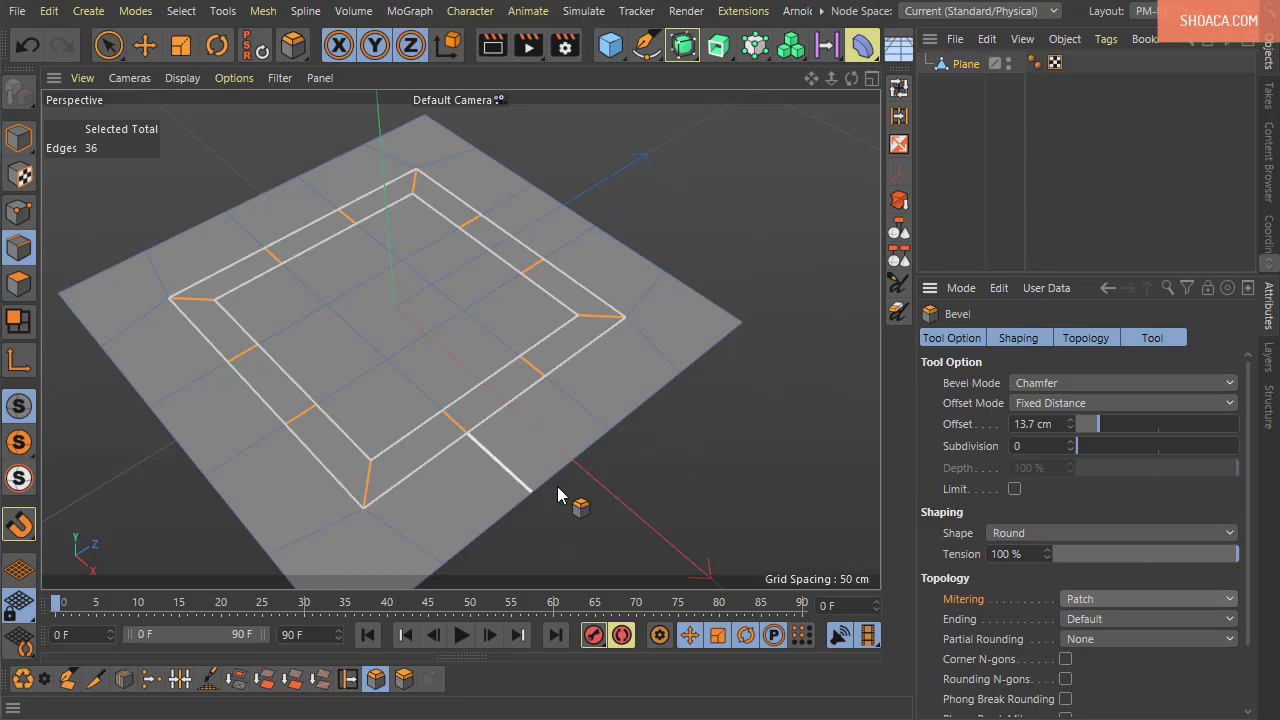
alt+drag(557, 486, 581, 336)
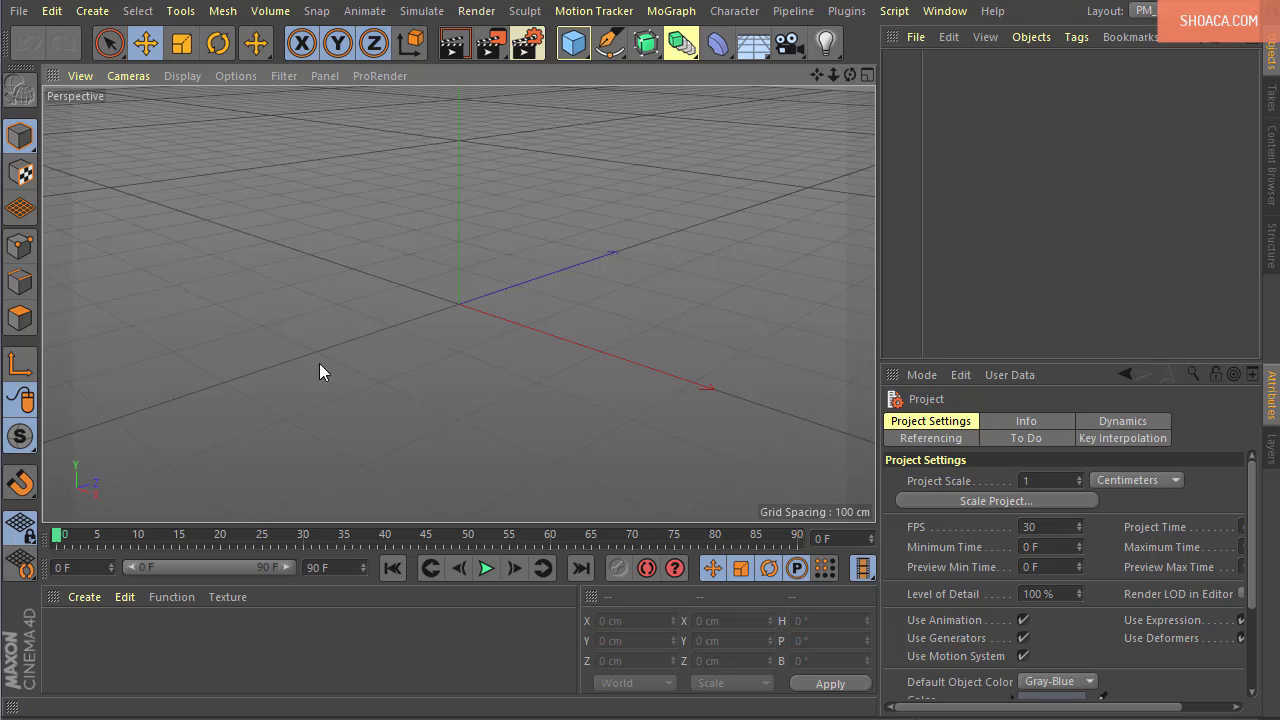
Add a default cube to the empty scene and make it editable
click(566, 47)
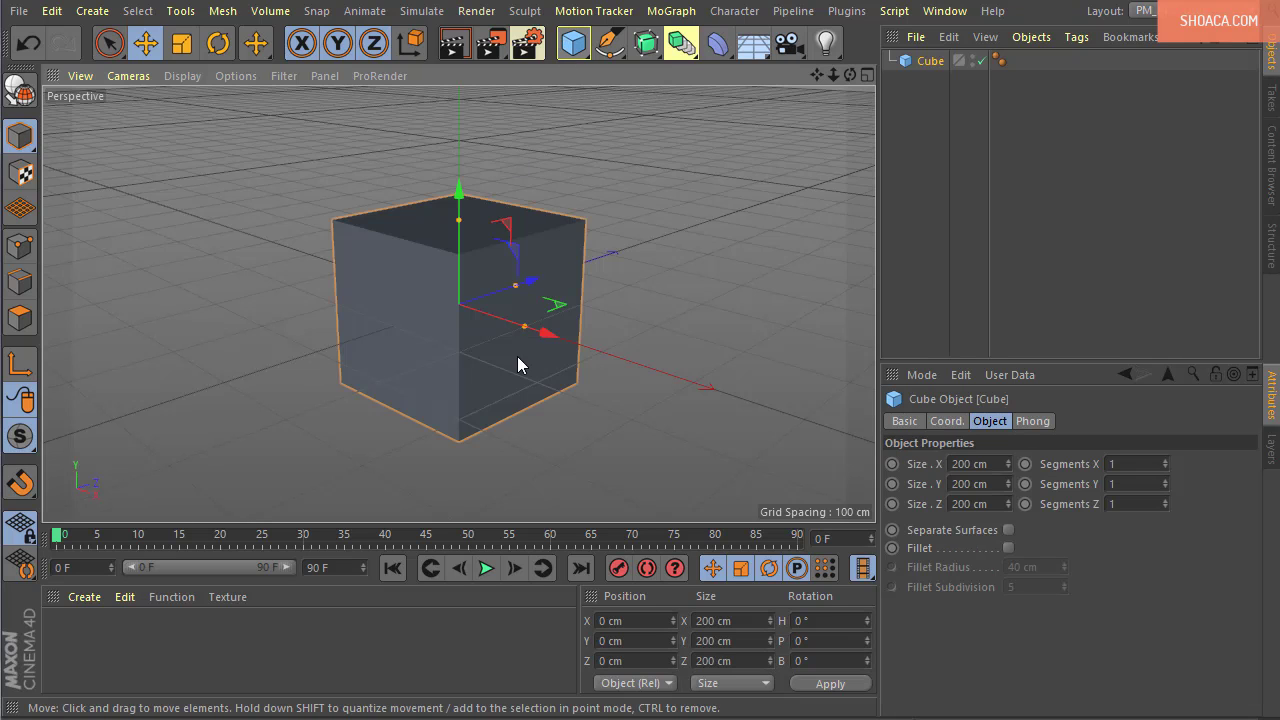
scroll(517, 356, up, 5)
scroll(390, 468, down, 4)
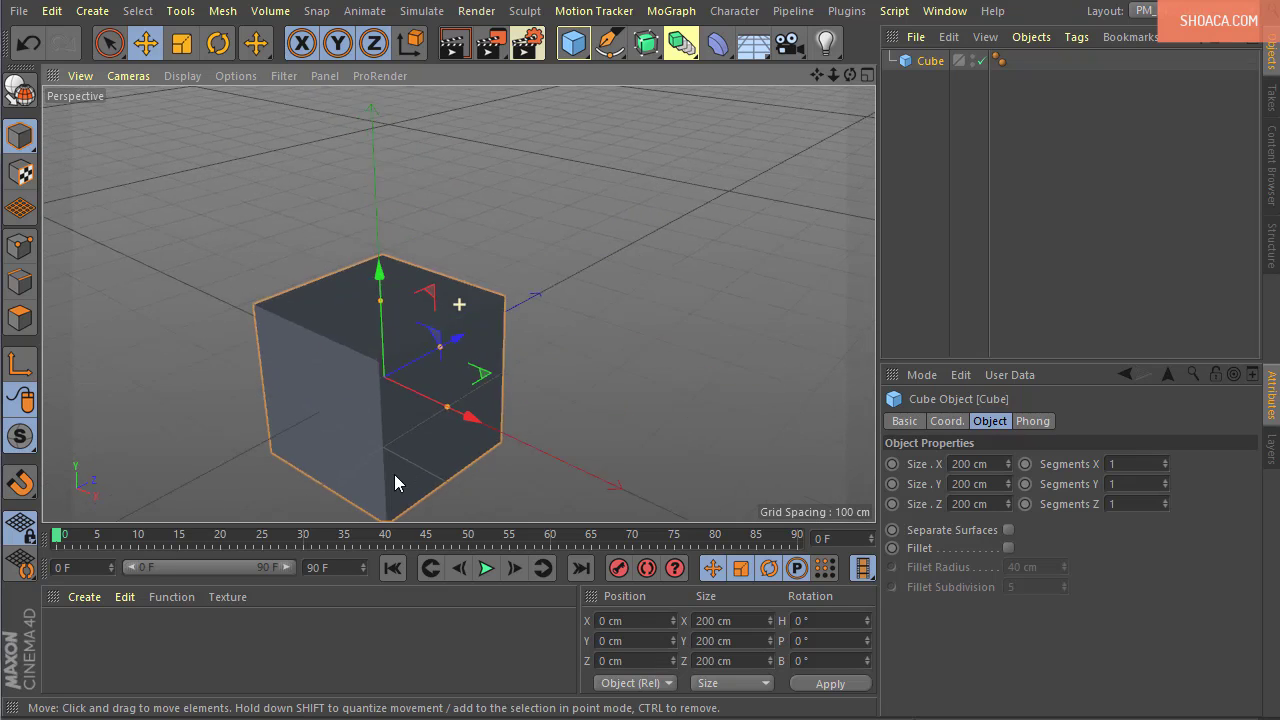
click(20, 90)
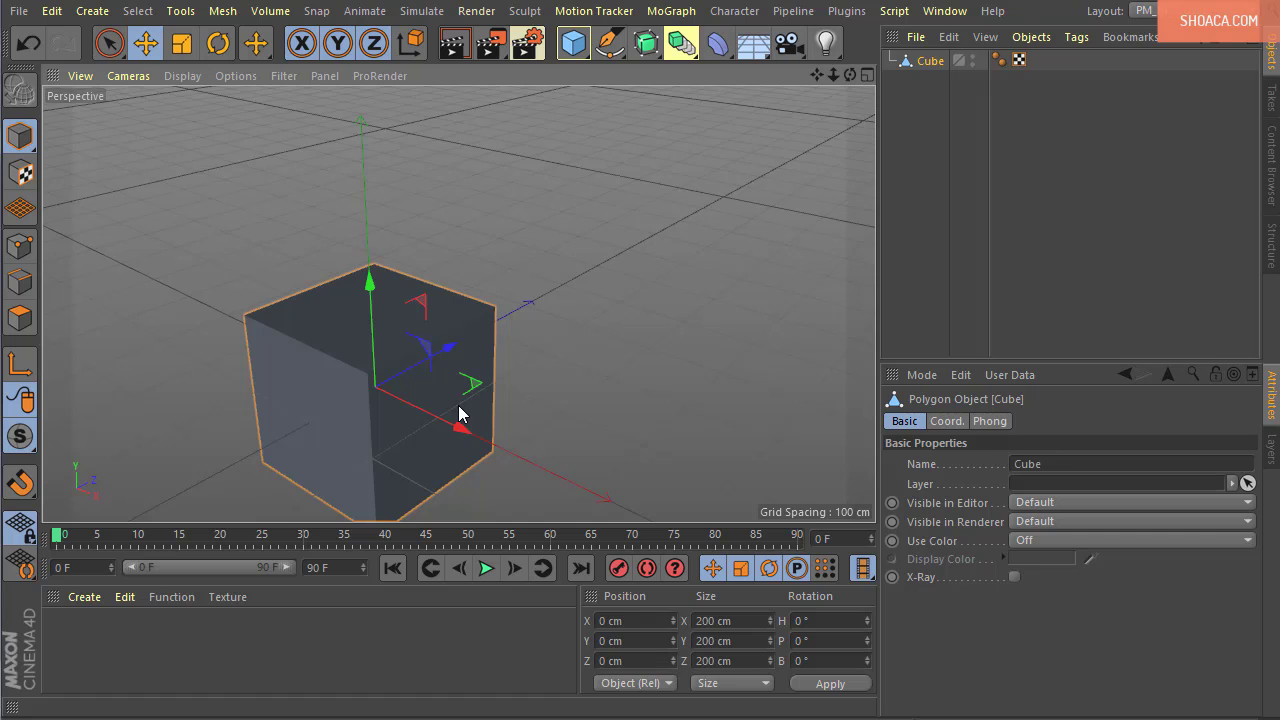
Switch the editable cube to edge mode and view it from above at an angle
alt+drag(434, 427, 43, 276)
click(20, 283)
alt+drag(212, 322, 399, 404)
alt+drag(392, 235, 536, 405)
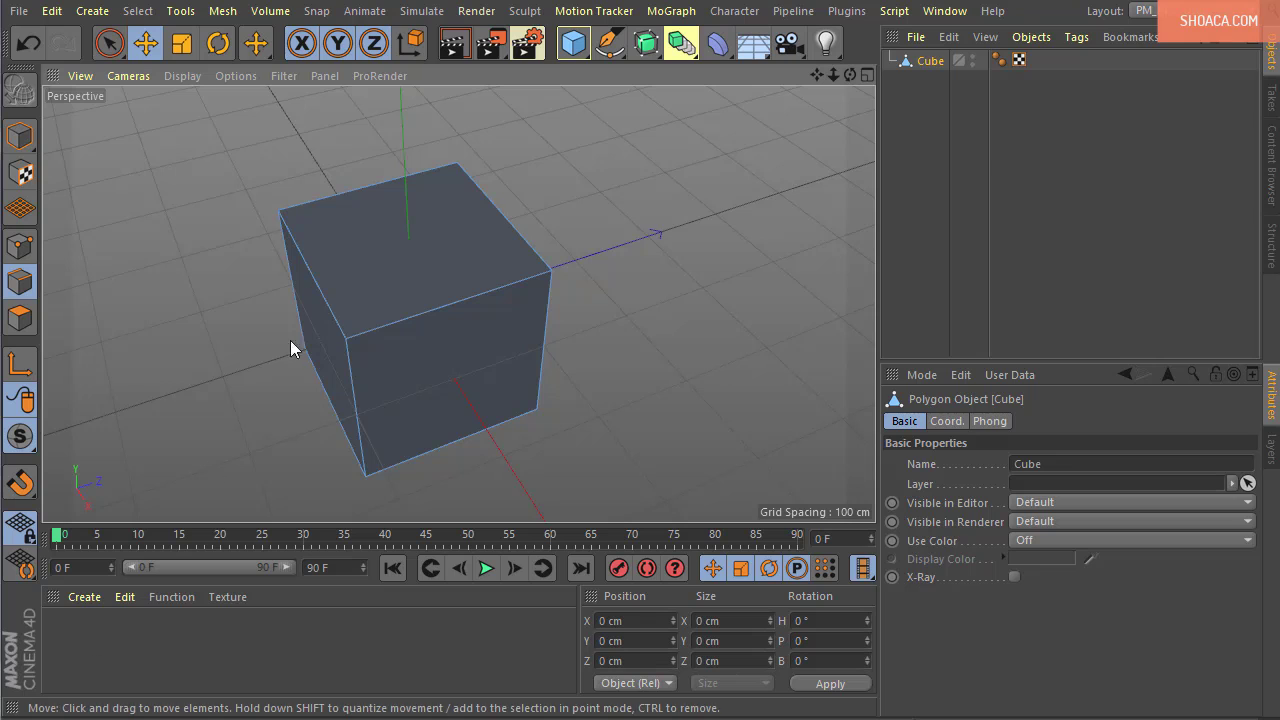
click(222, 12)
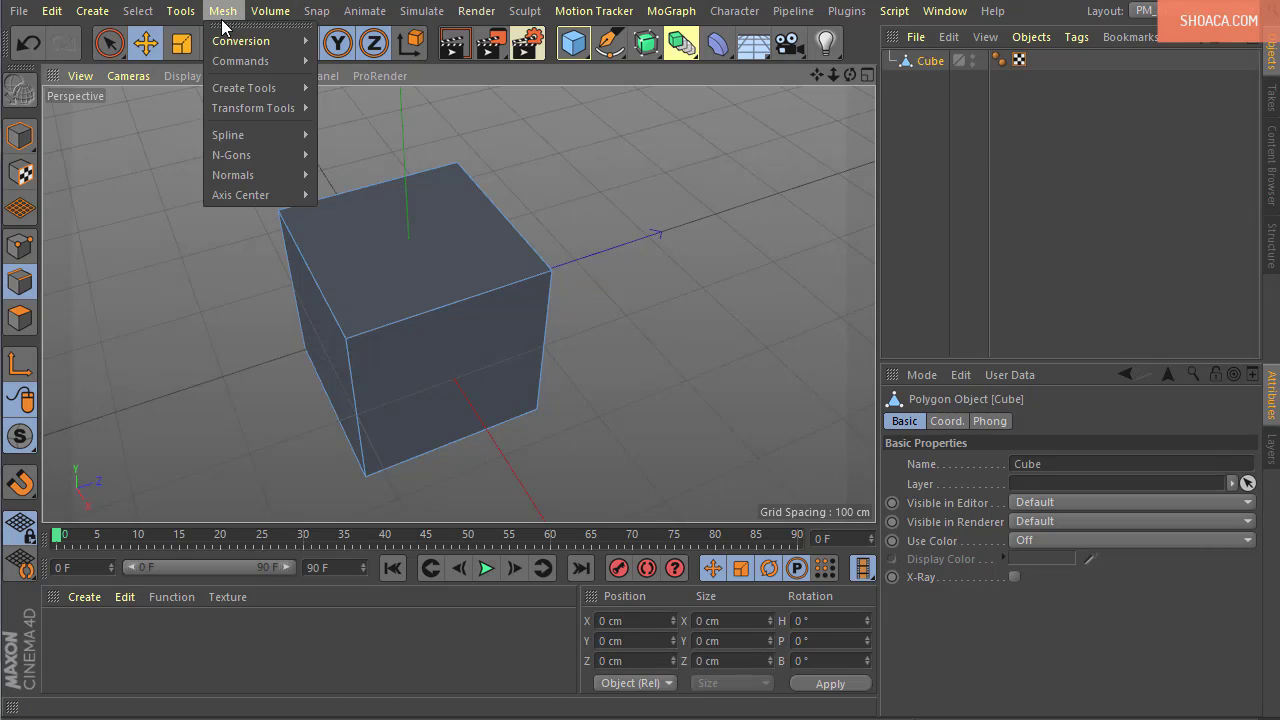
click(109, 182)
right_click(106, 169)
click(153, 107)
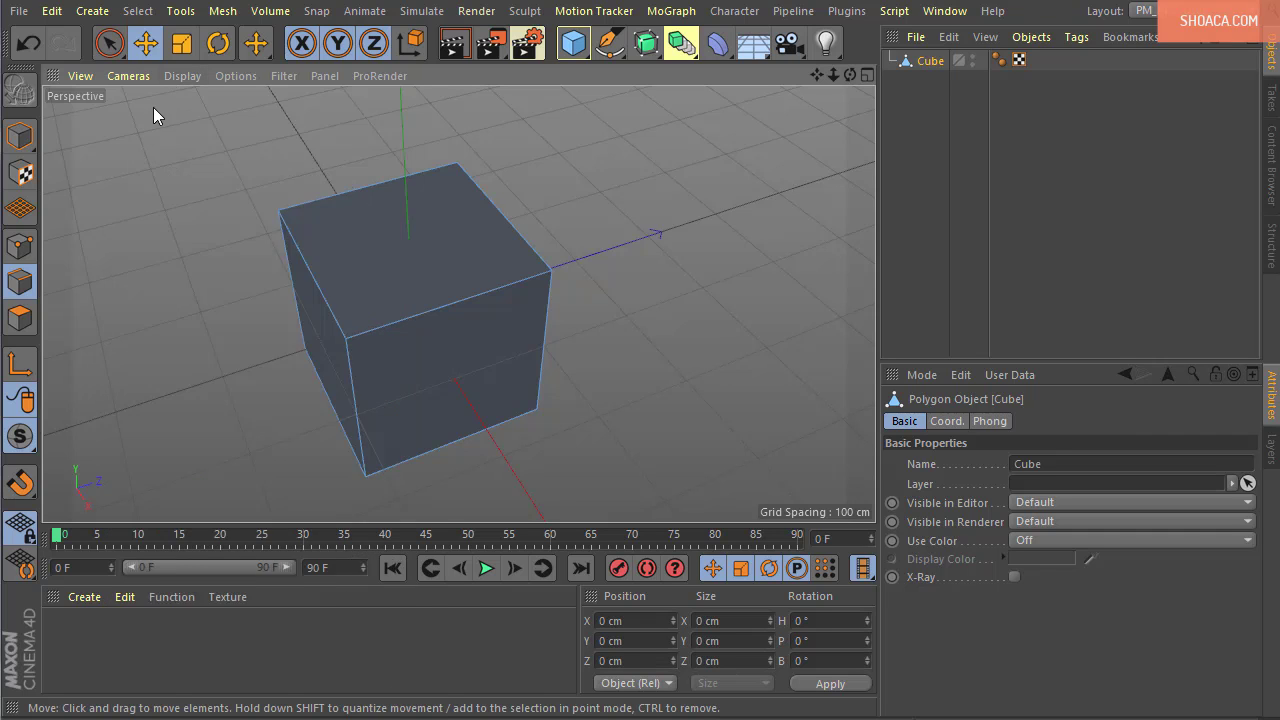
right_click(153, 107)
click(226, 14)
click(270, 11)
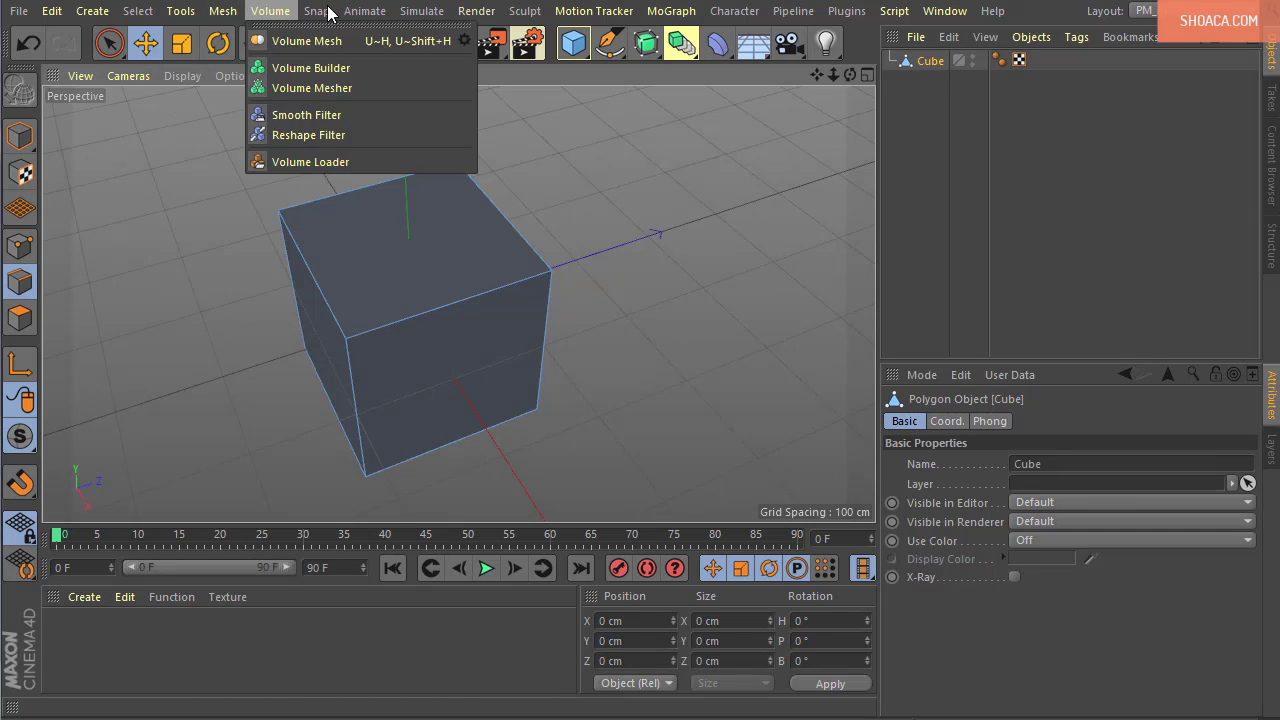
click(184, 128)
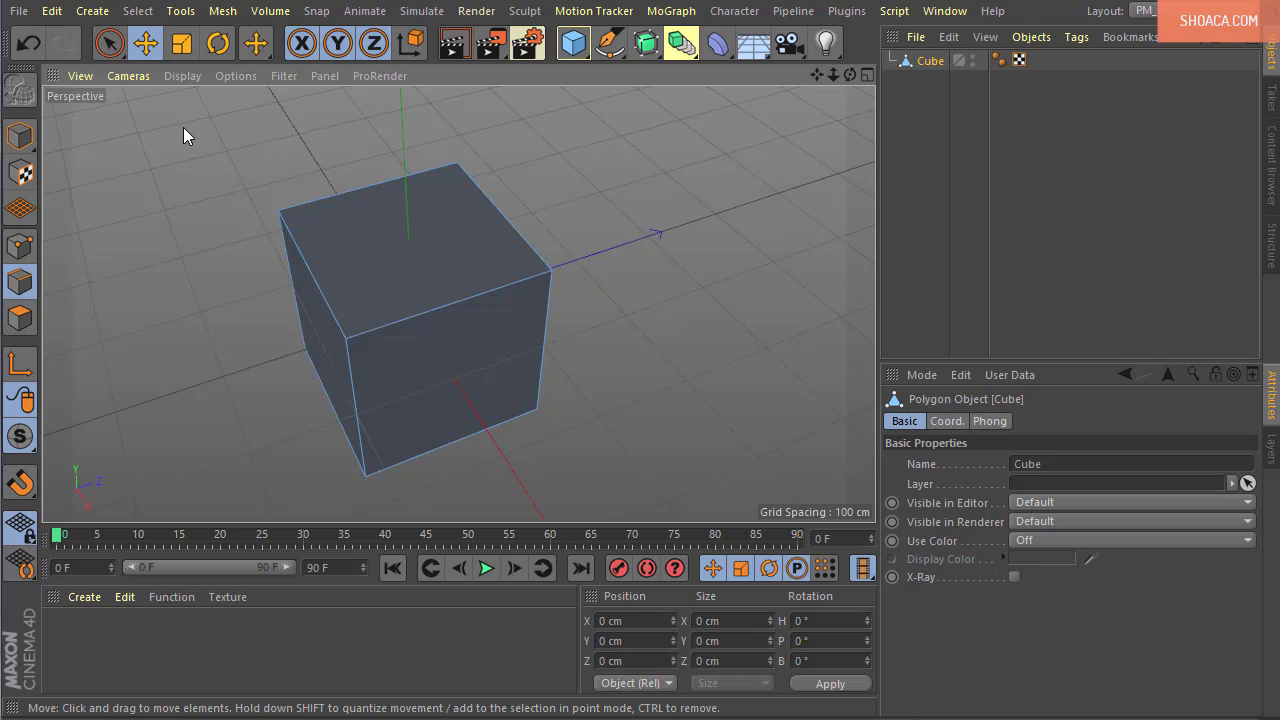
Find the Loop/Path Cut tool and add one loop cut around the cube at about 54% offset, crossing the top face
key(shift+c)
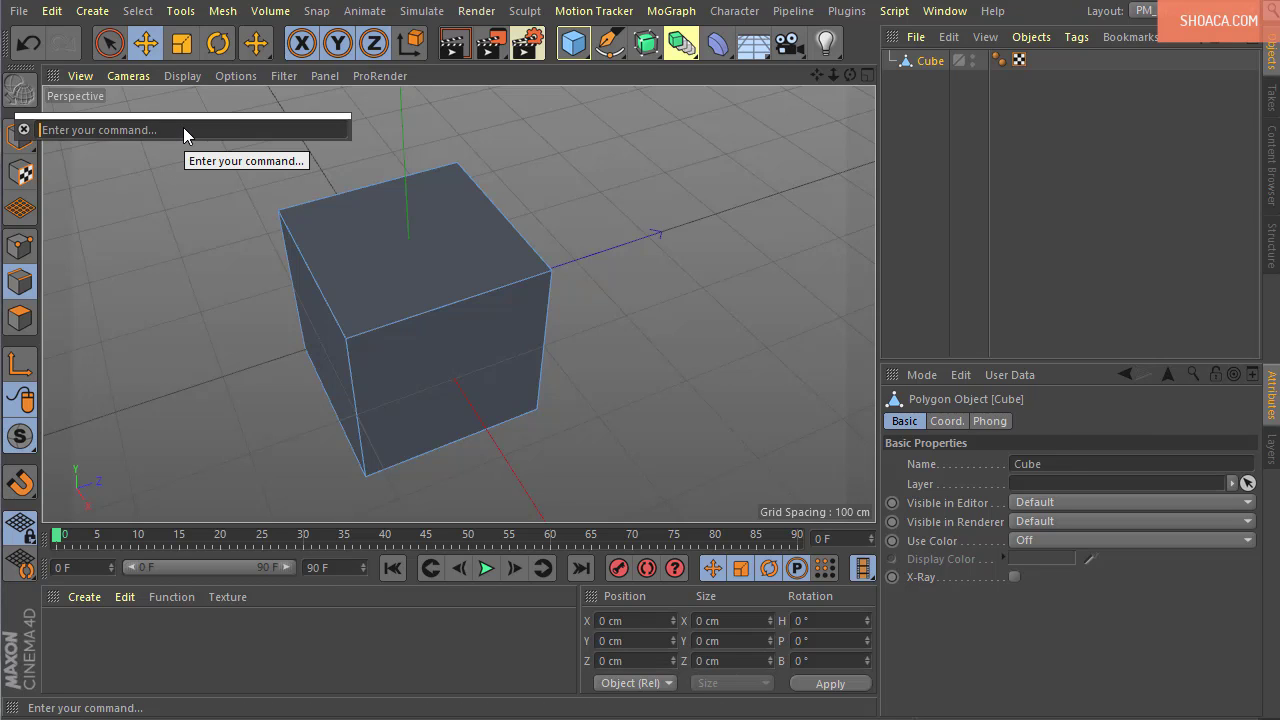
text(line)
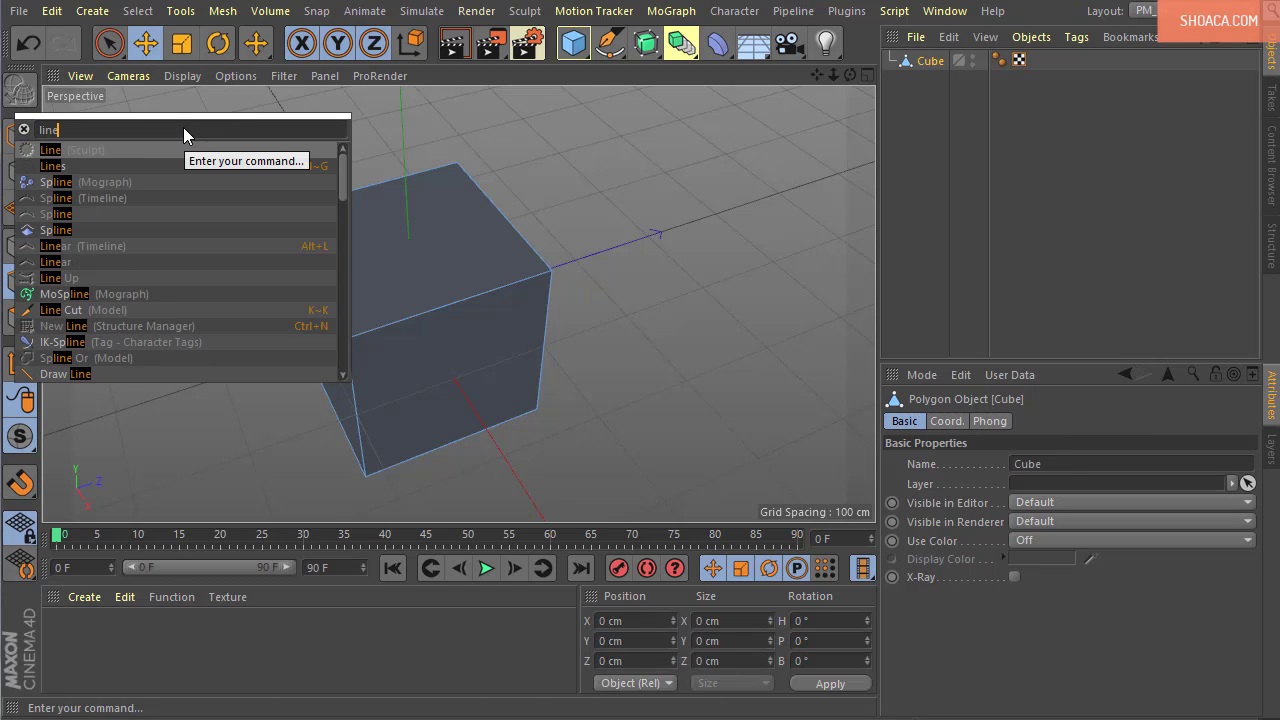
key(BackSpace)
key(BackSpace)
key(BackSpace)
key(BackSpace)
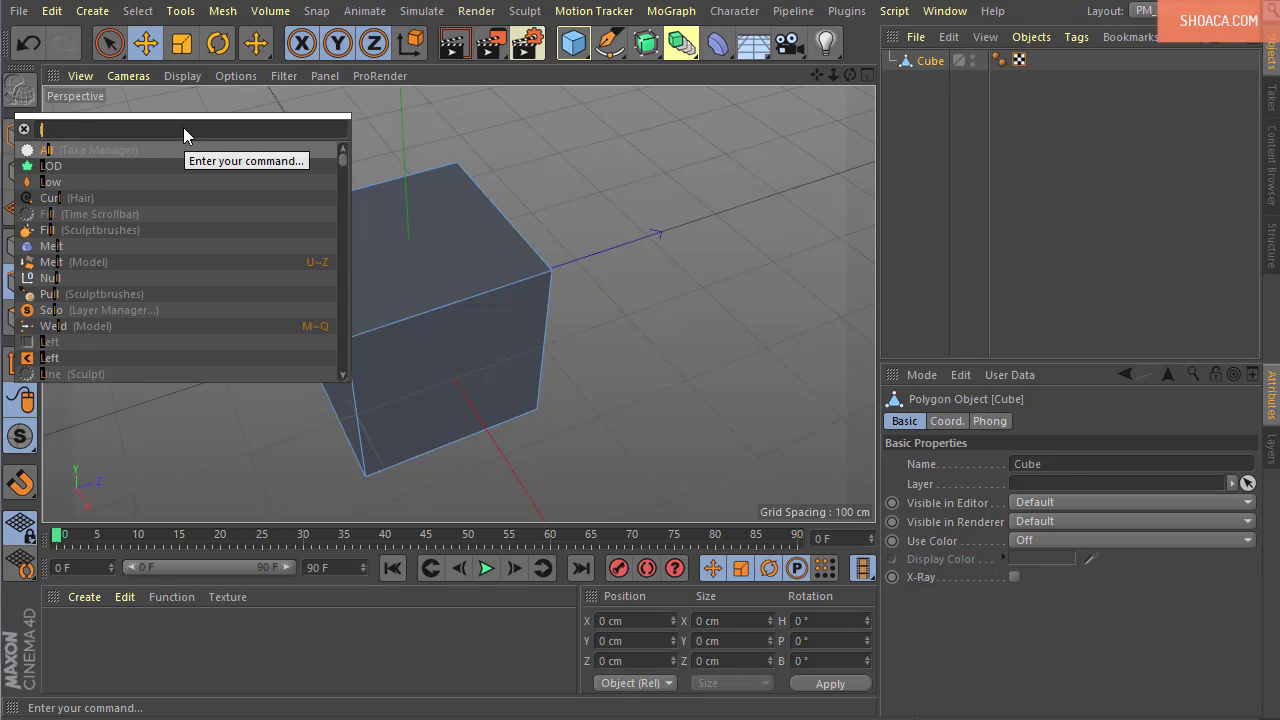
text(loop)
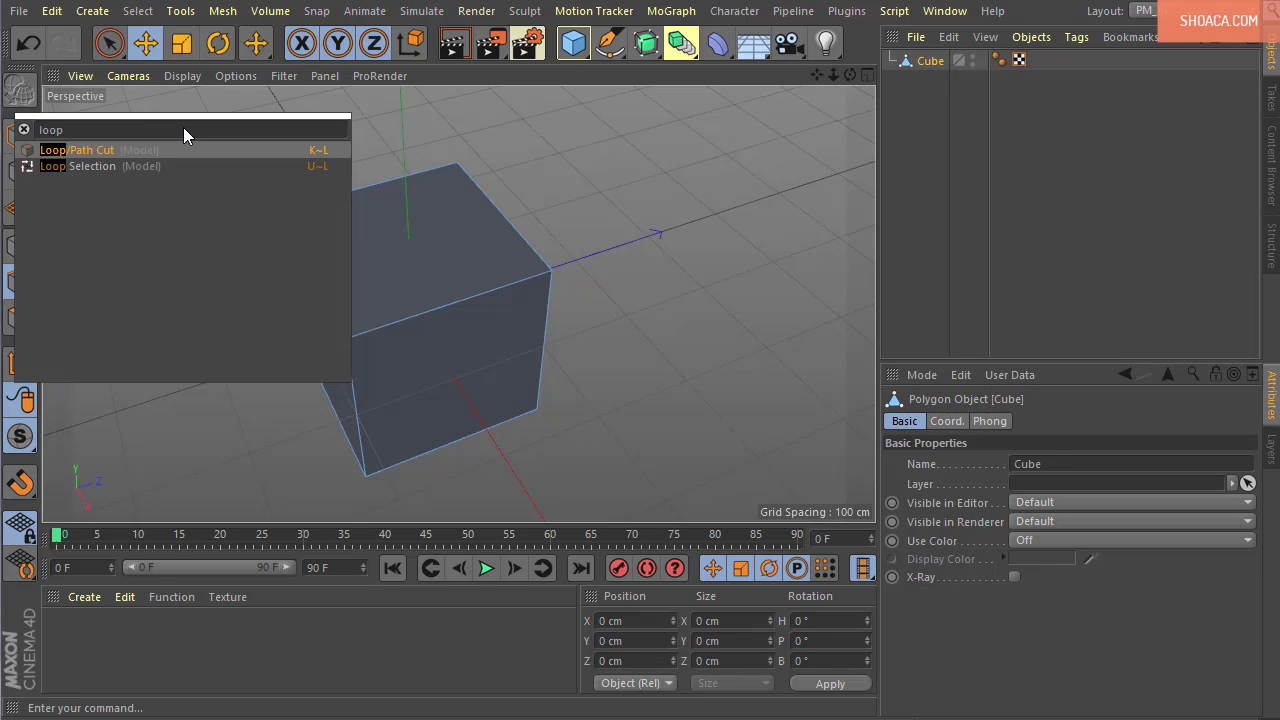
click(100, 152)
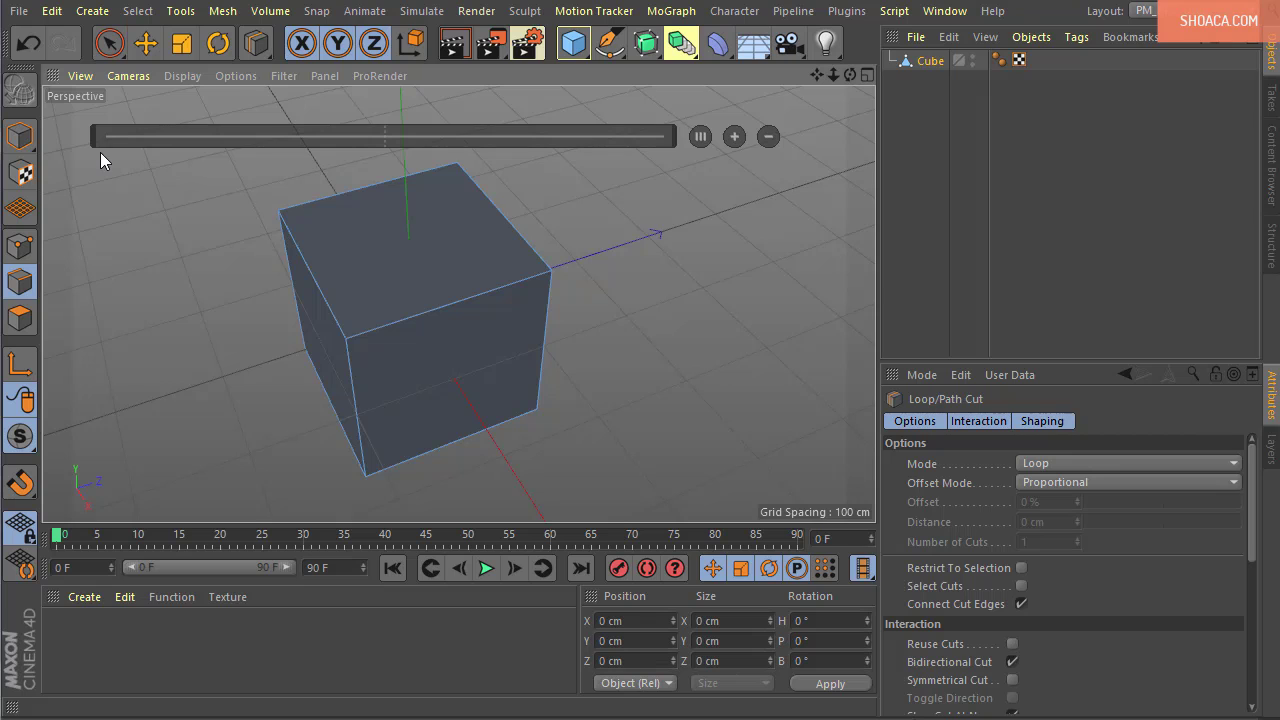
click(462, 306)
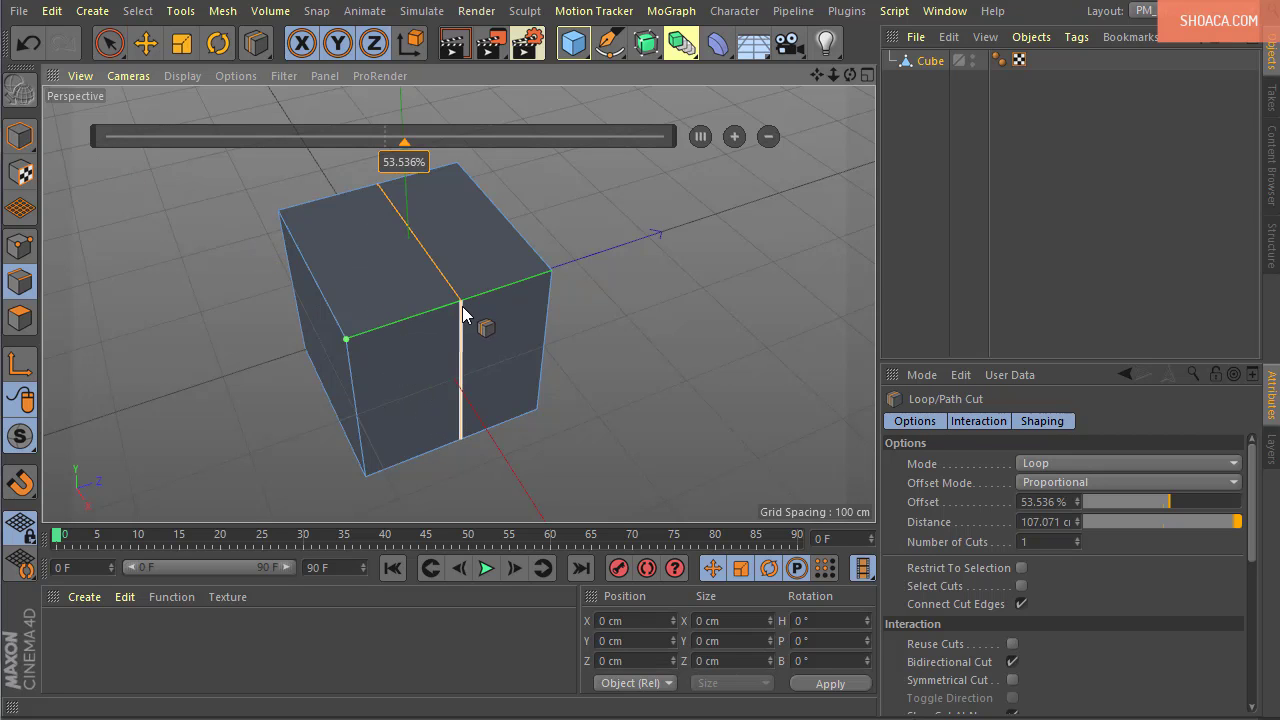
Extrude the narrower half of the cube's split top face upward by about 153 cm
click(109, 43)
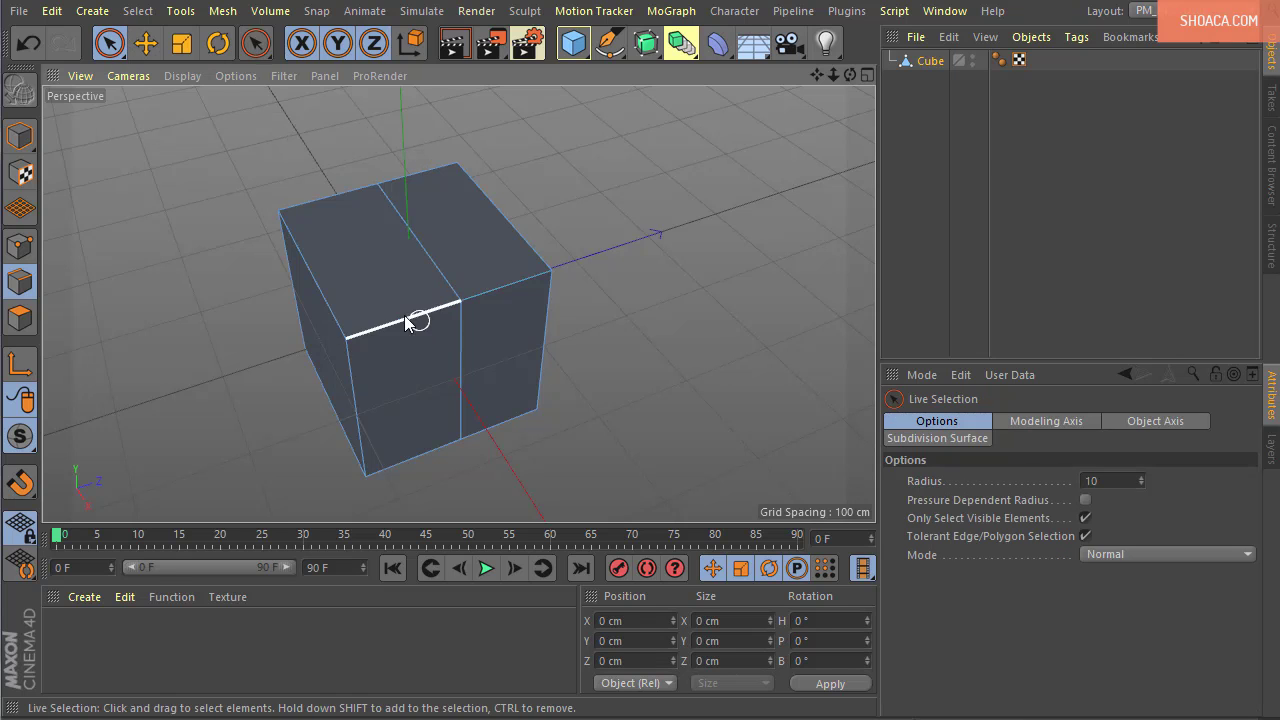
click(20, 318)
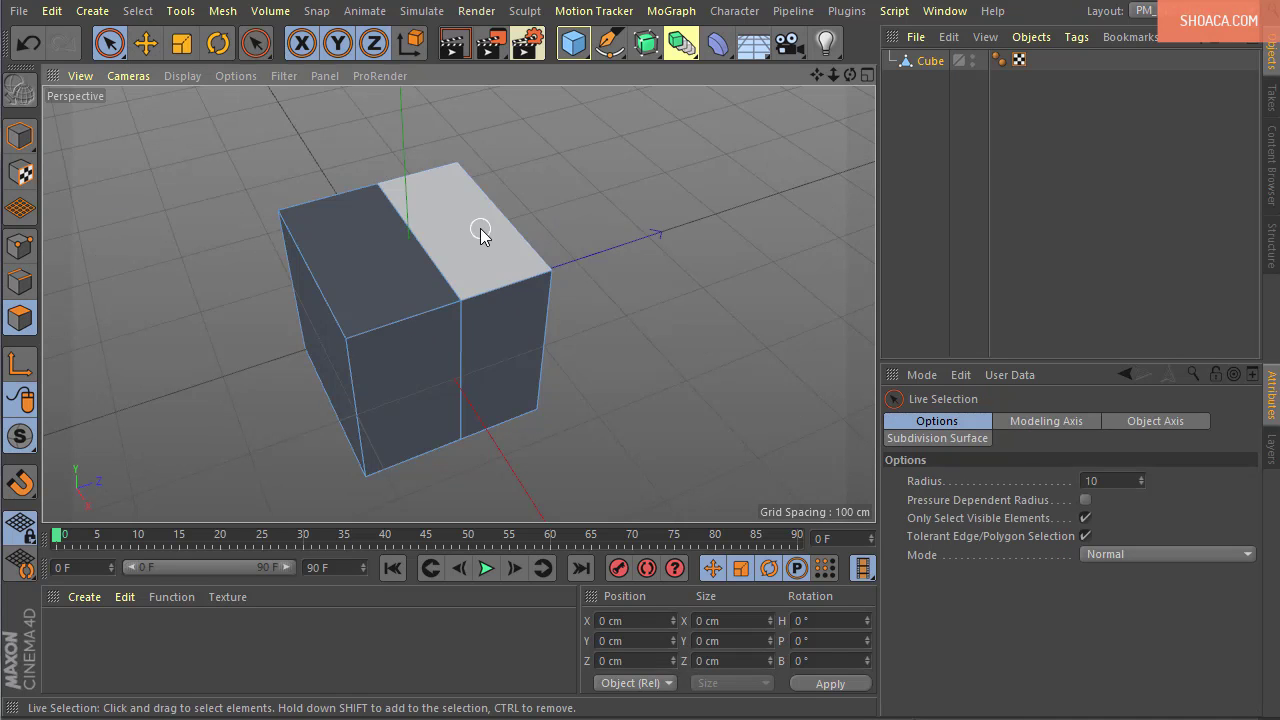
click(483, 231)
alt+drag(546, 354, 503, 280)
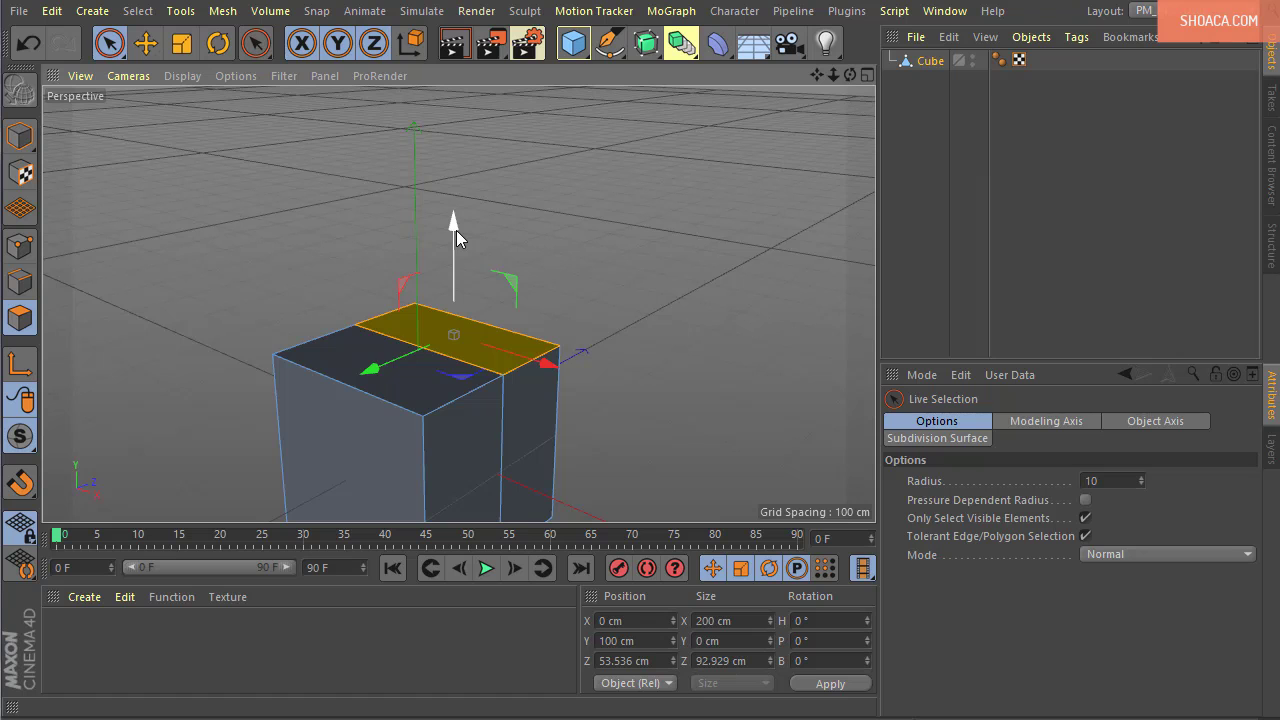
drag(452, 226, 455, 98)
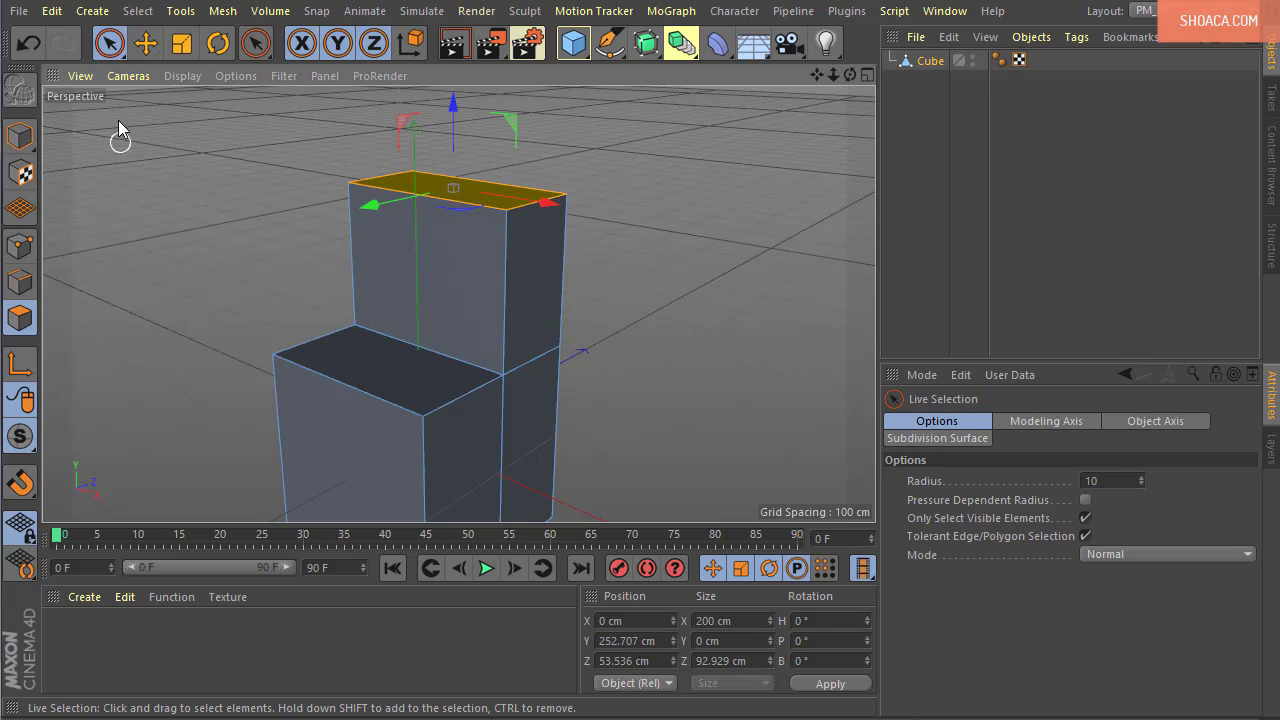
In edge mode, select the three edges meeting at the inner corner: the step's crease, the upright edge and the lower block's top edge
alt+drag(680, 260, 638, 307)
alt+right_drag(630, 324, 549, 326)
alt+middle_drag(545, 325, 479, 286)
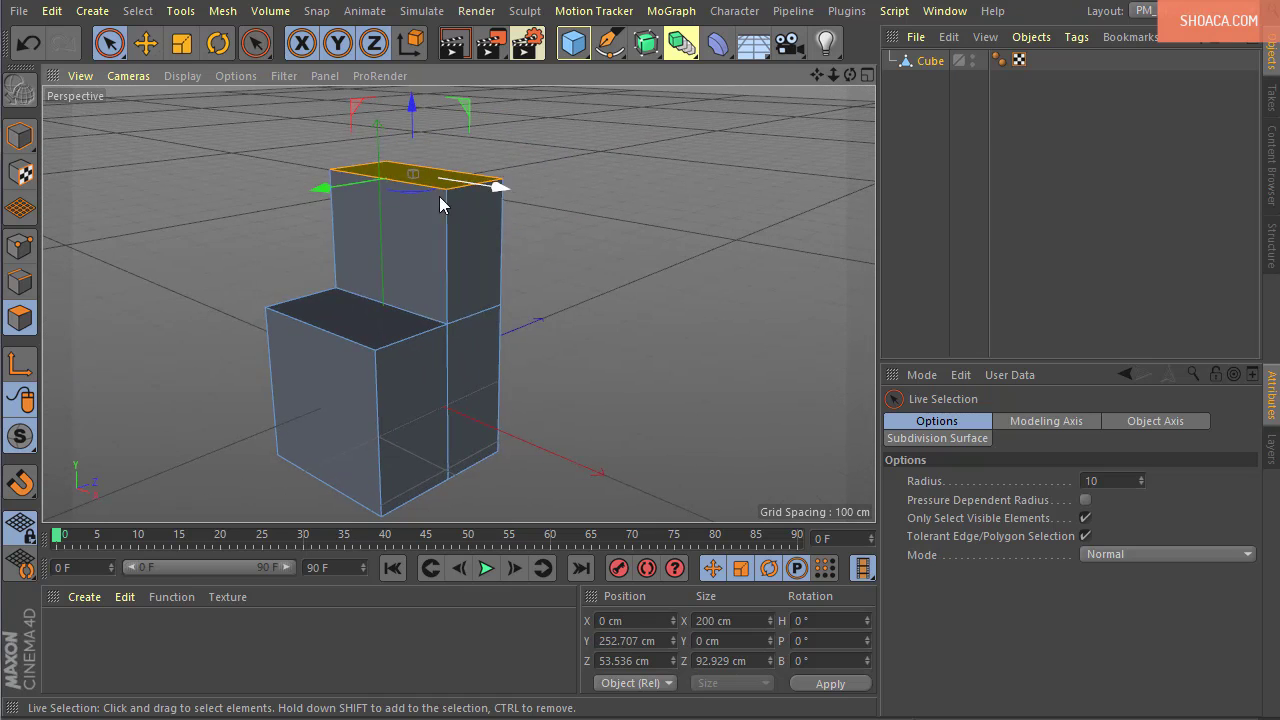
click(396, 327)
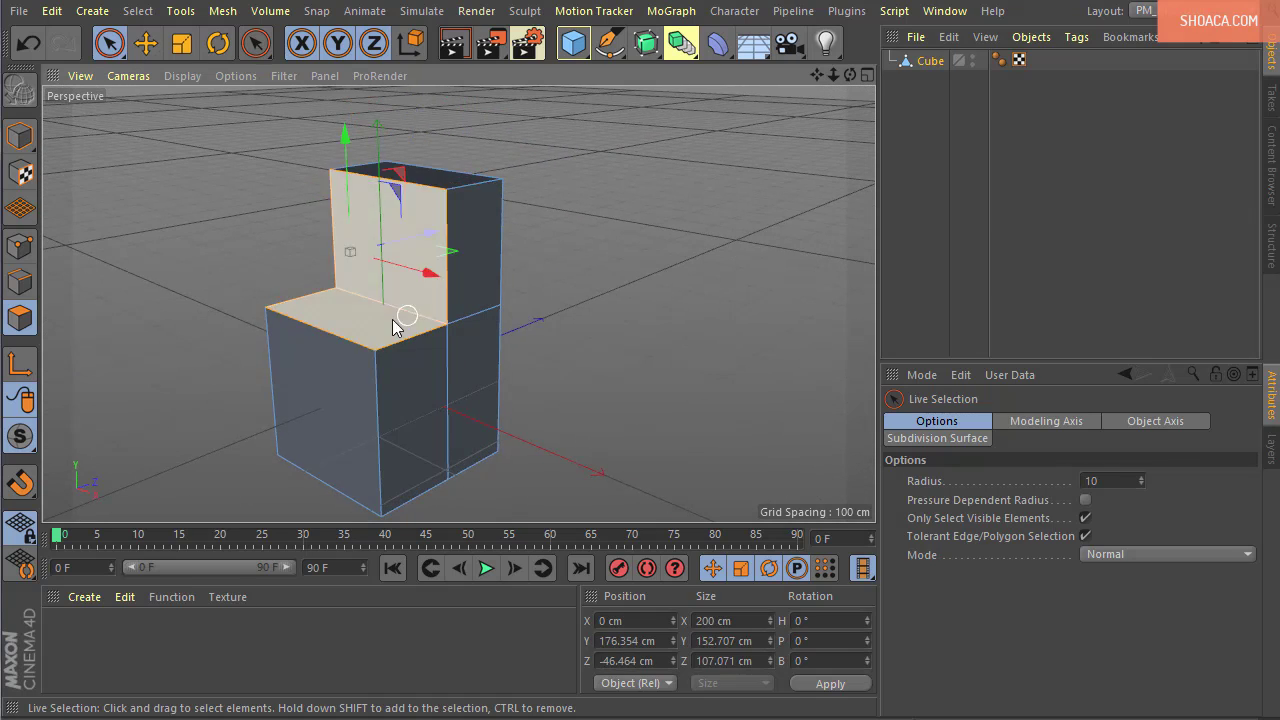
click(22, 281)
click(447, 325)
alt+drag(602, 340, 603, 358)
scroll(597, 351, up, 5)
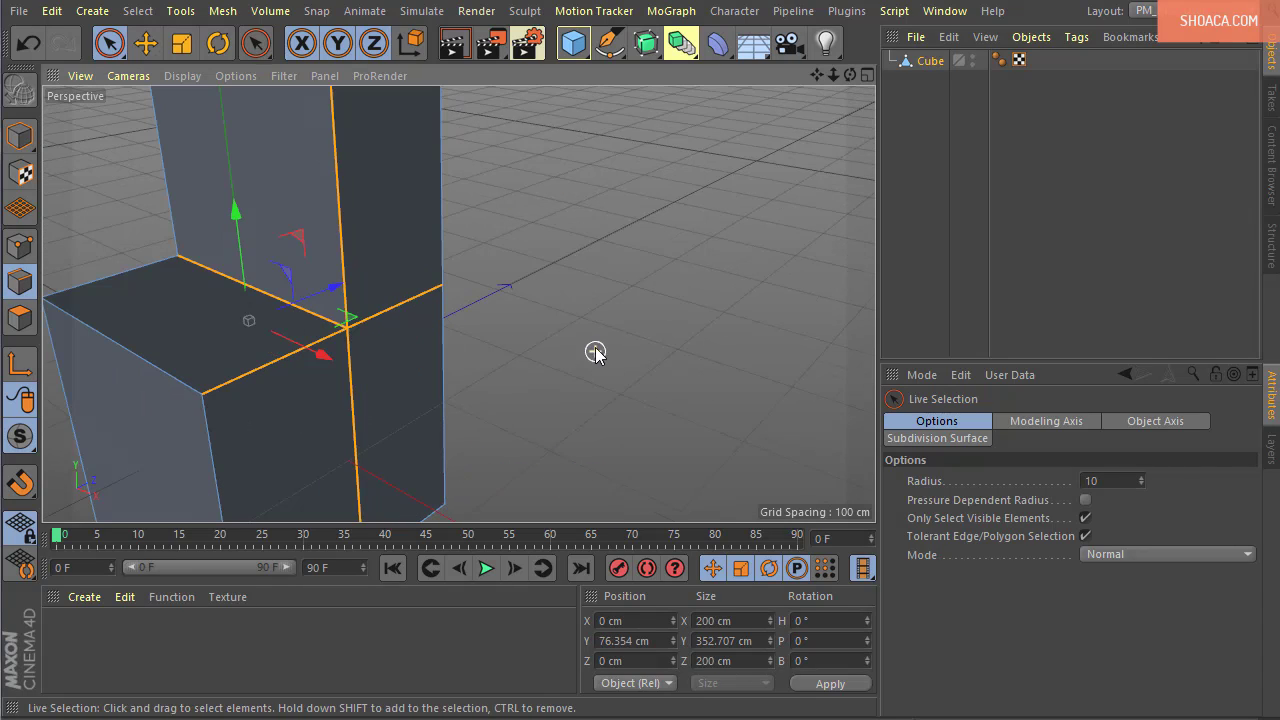
click(309, 314)
shift+click(338, 194)
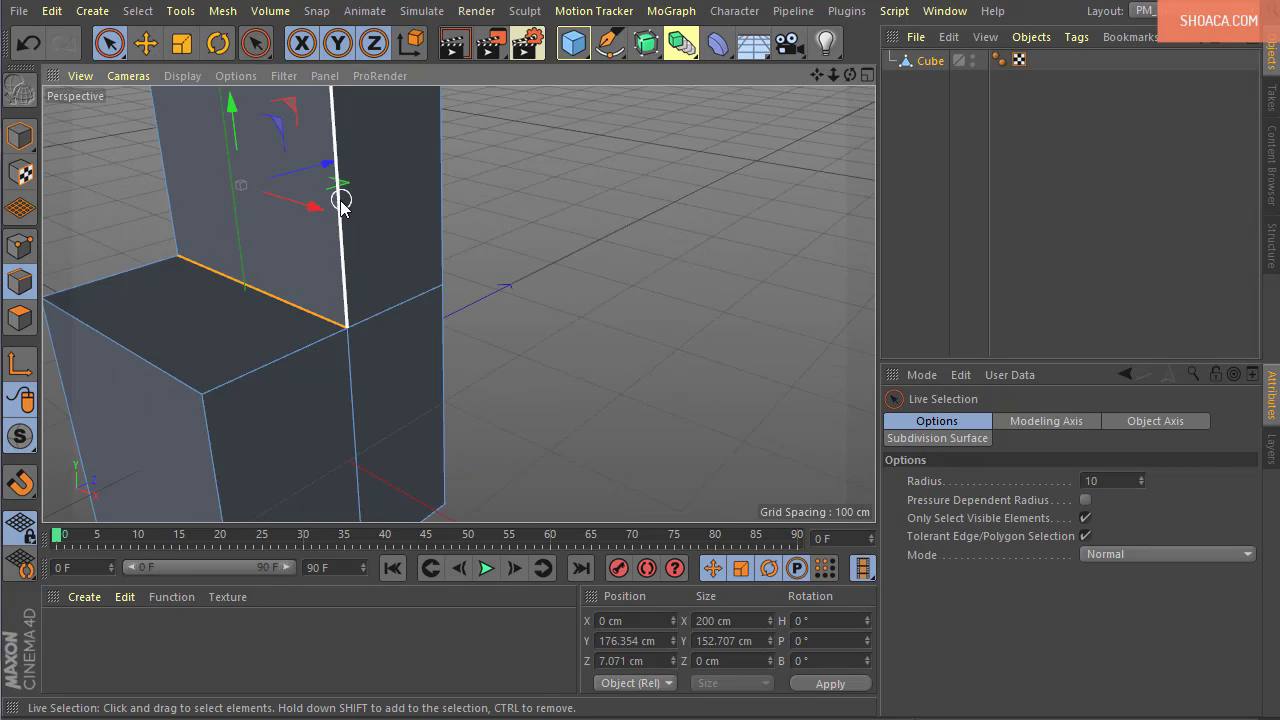
shift+click(290, 349)
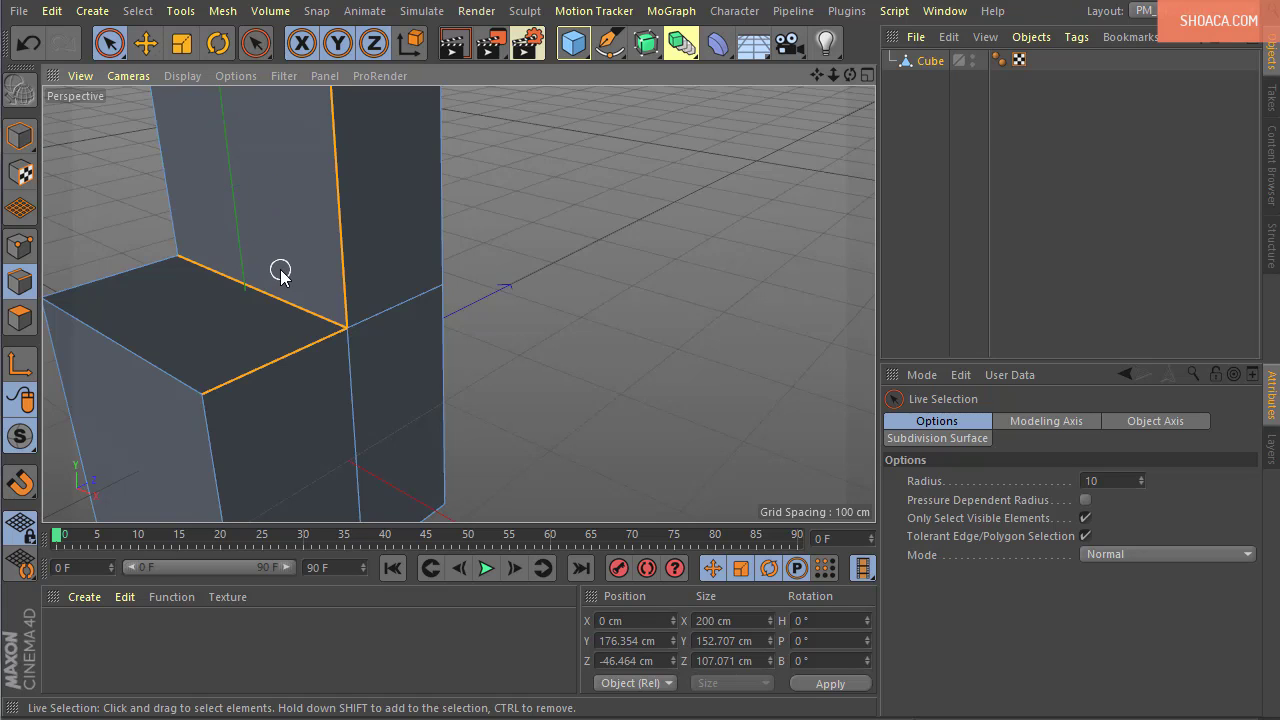
Bevel the three selected corner edges with an offset of about 9.8 cm
scroll(365, 314, up, 4)
alt+middle_drag(337, 340, 513, 385)
scroll(519, 380, up, 1)
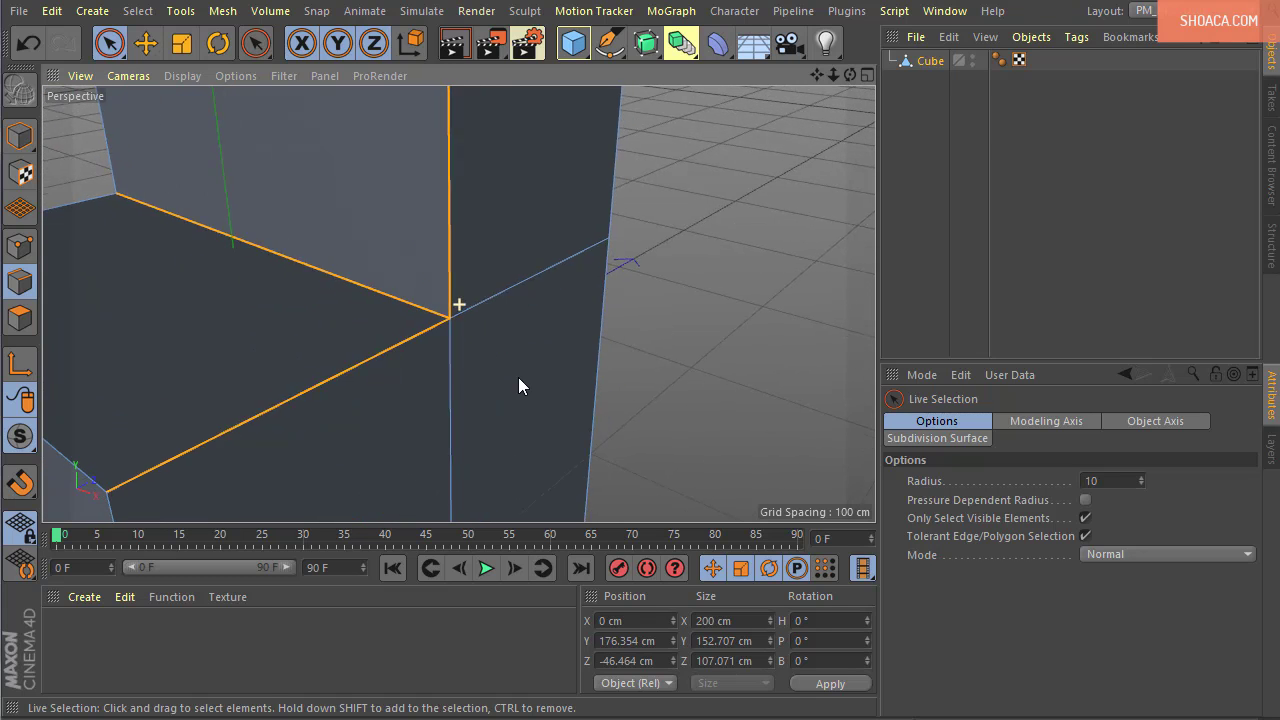
right_click(671, 168)
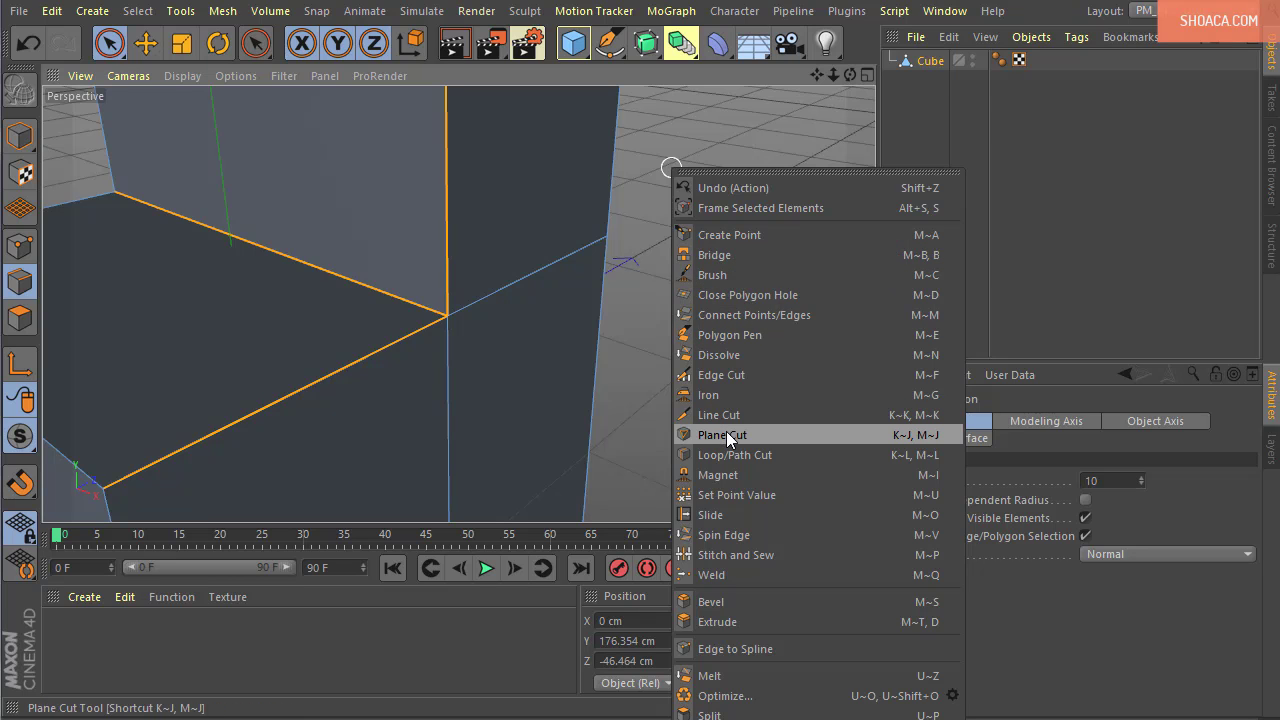
click(729, 603)
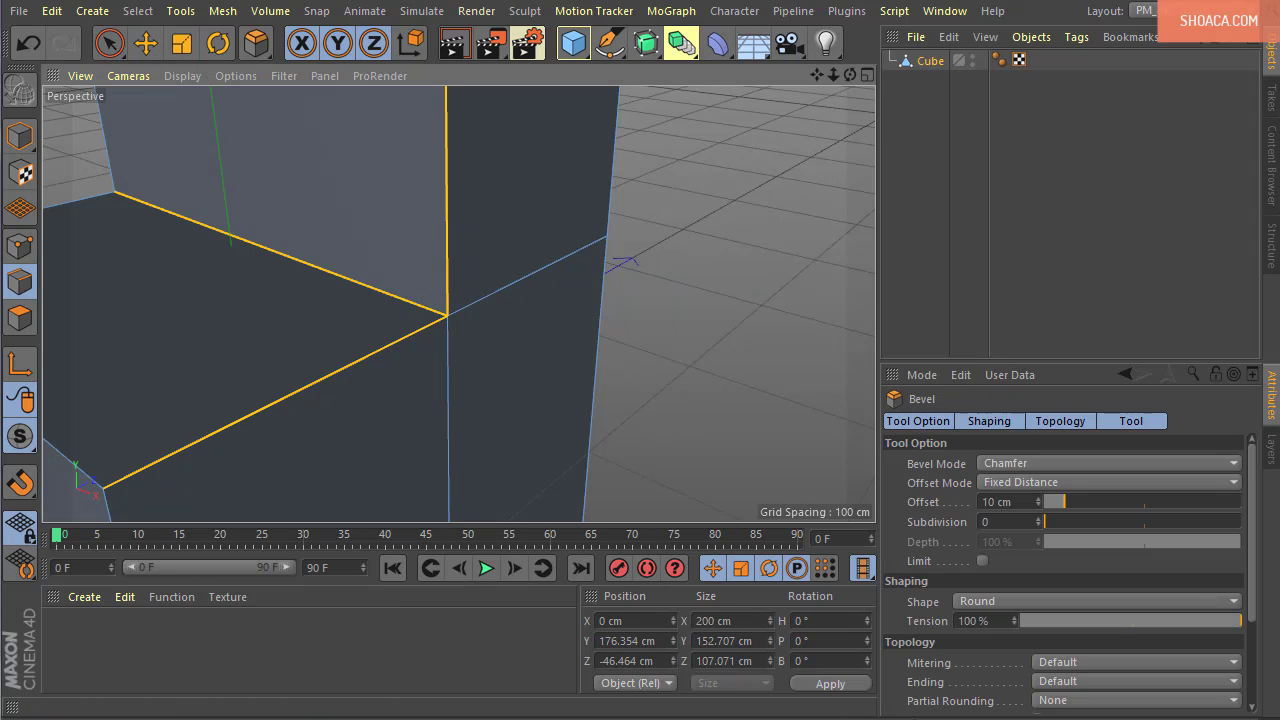
drag(682, 352, 757, 451)
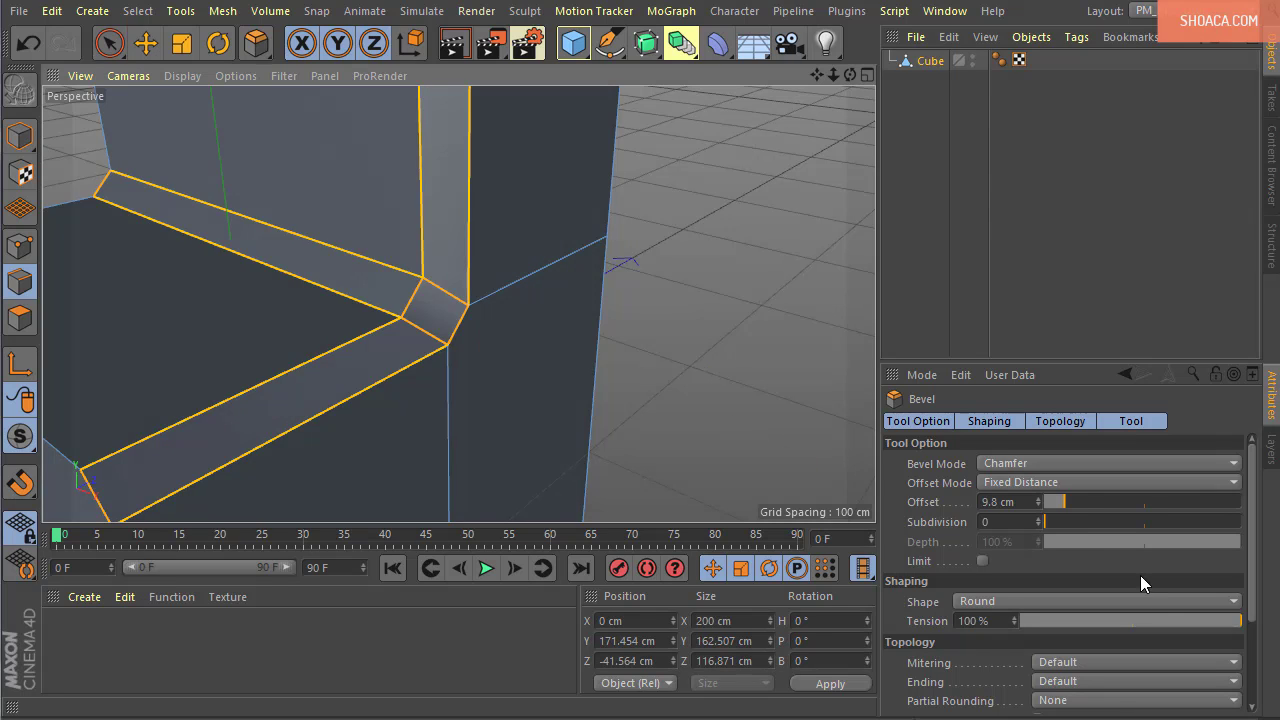
Set the bevel's subdivision to 3 and check the rounded corner
click(940, 422)
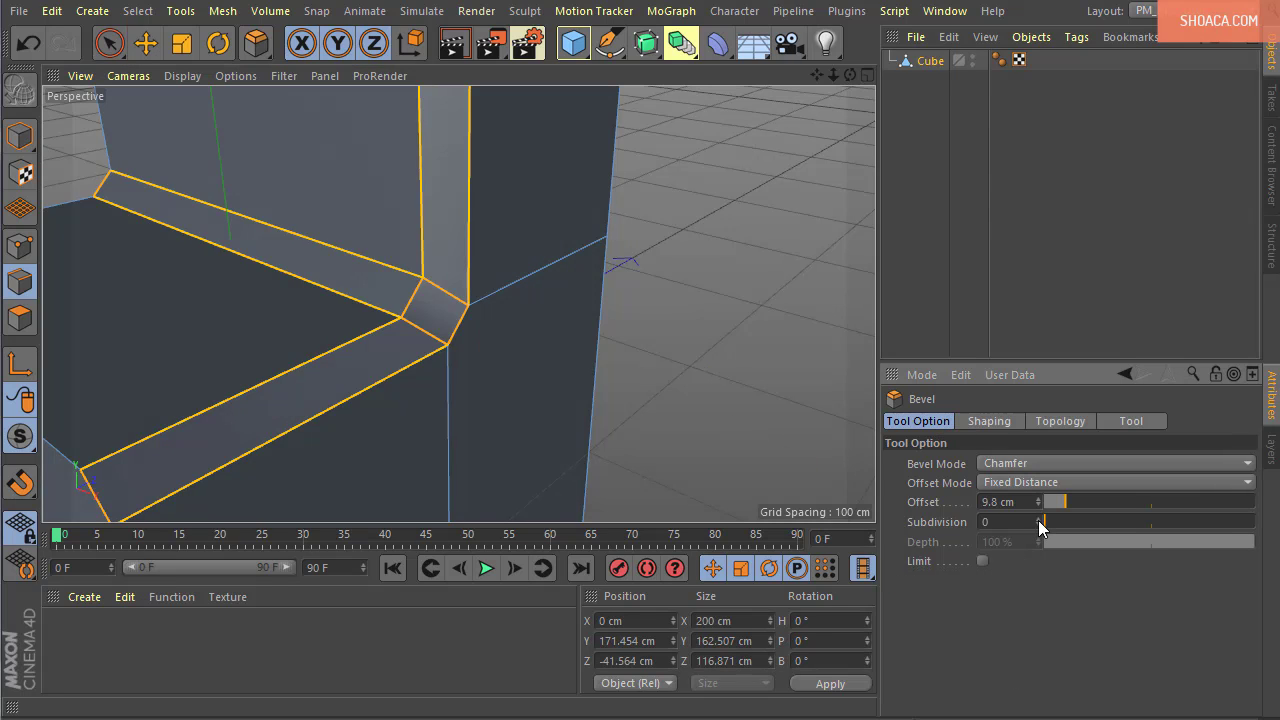
drag(1040, 528, 1038, 520)
alt+drag(759, 420, 480, 274)
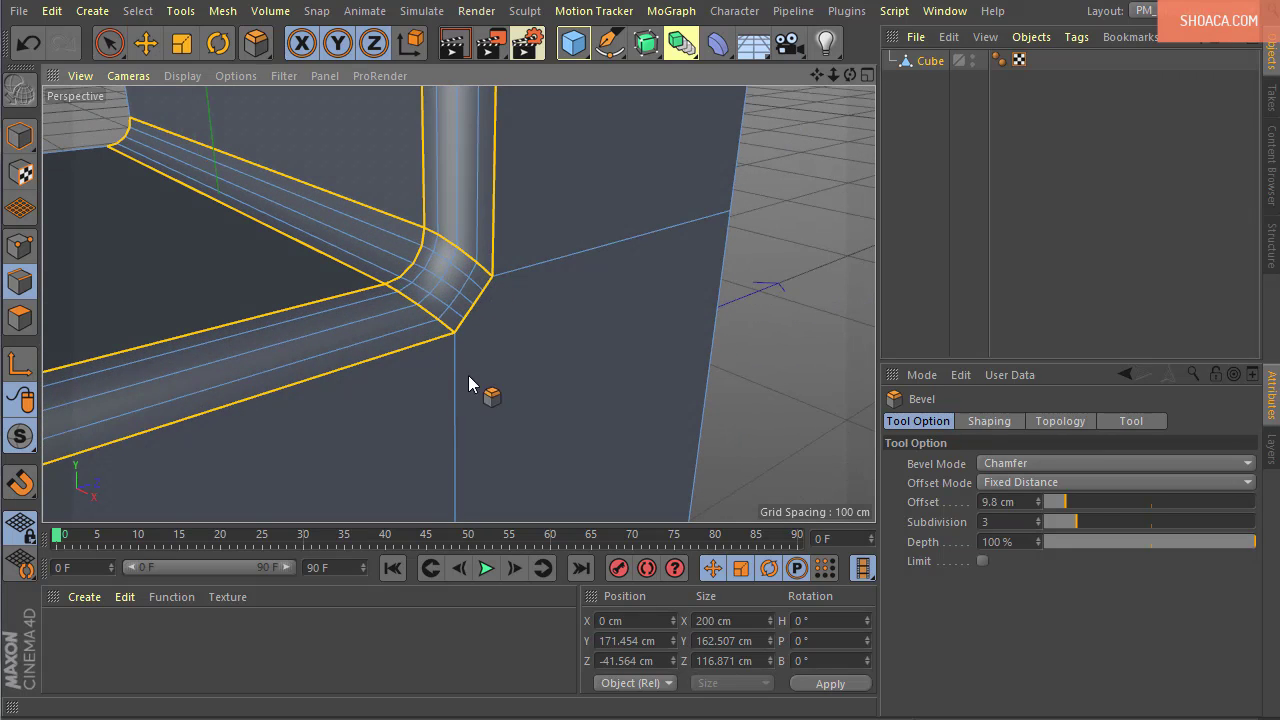
alt+drag(470, 383, 420, 389)
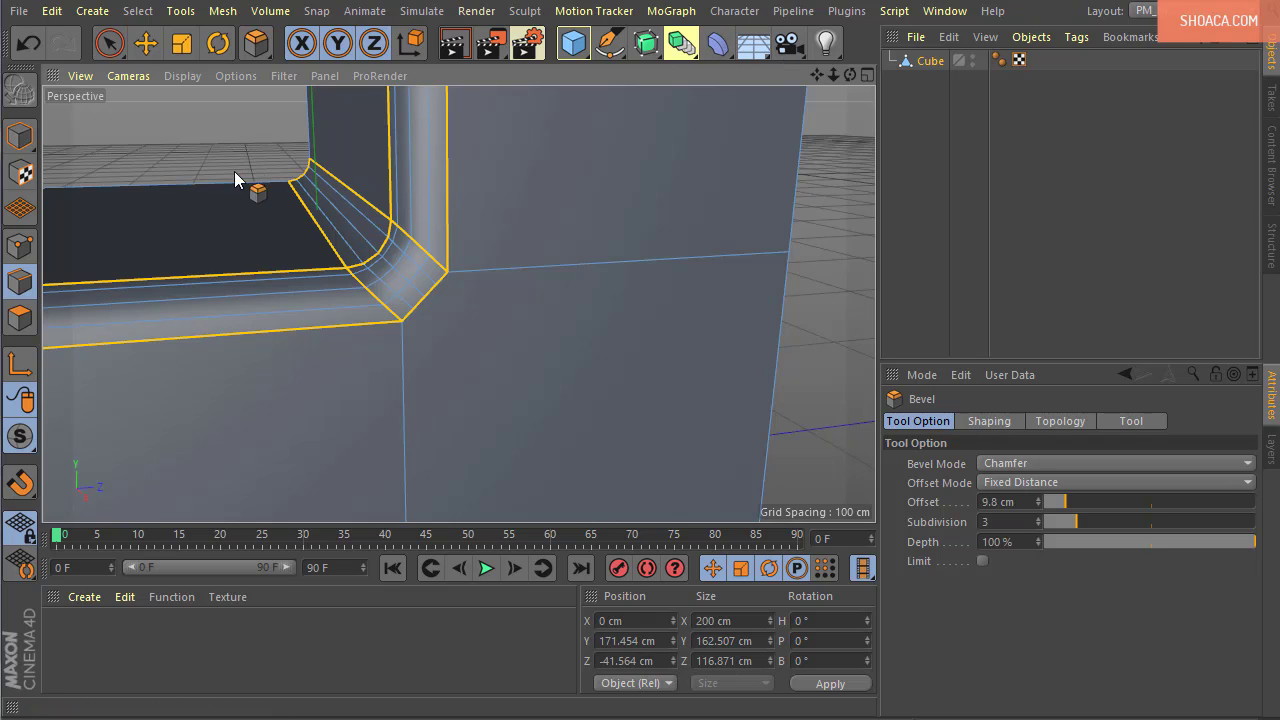
Find the Doodle Paint tool and draw a white right-angled corner mark beside the diagonal bevel corner
key(shift+c)
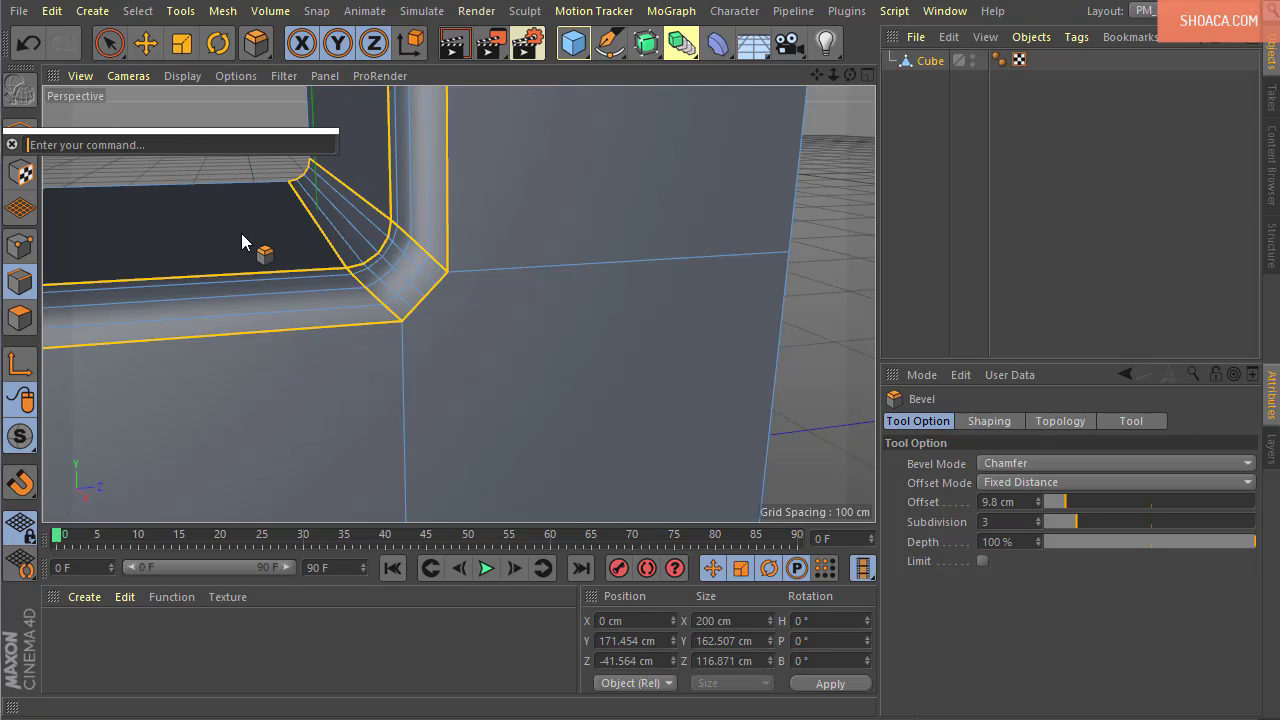
text(doo)
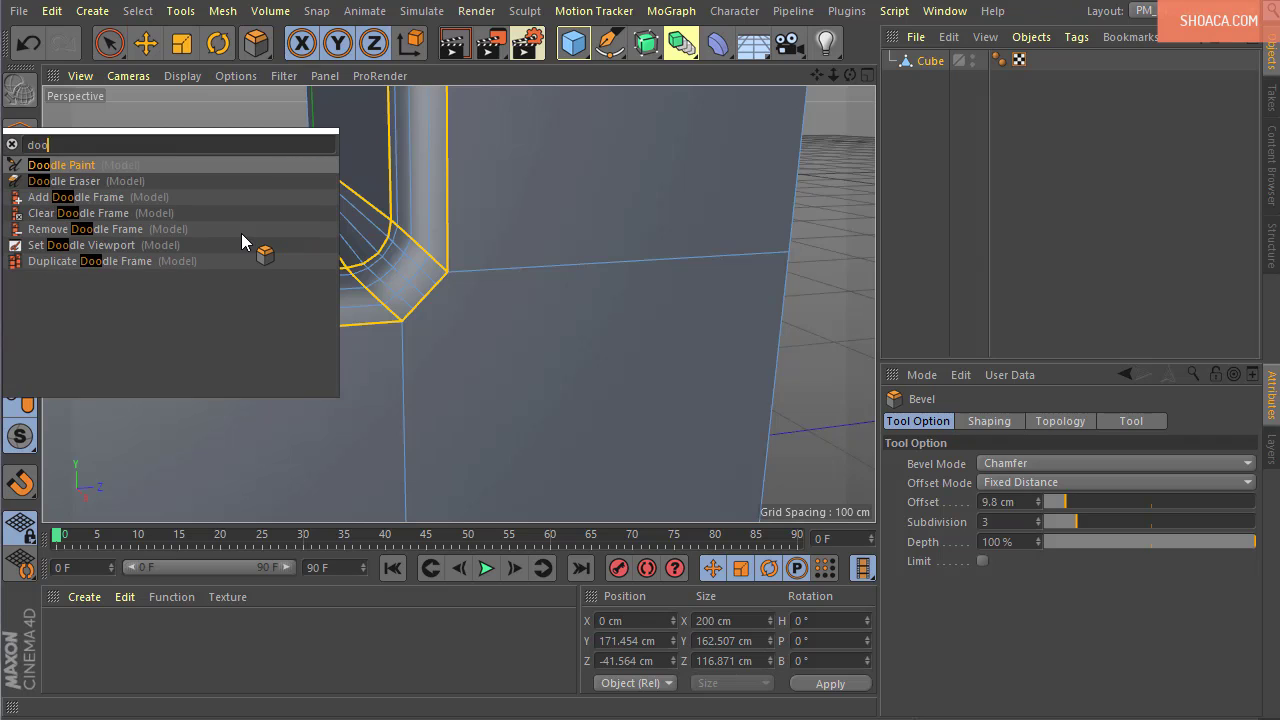
click(84, 167)
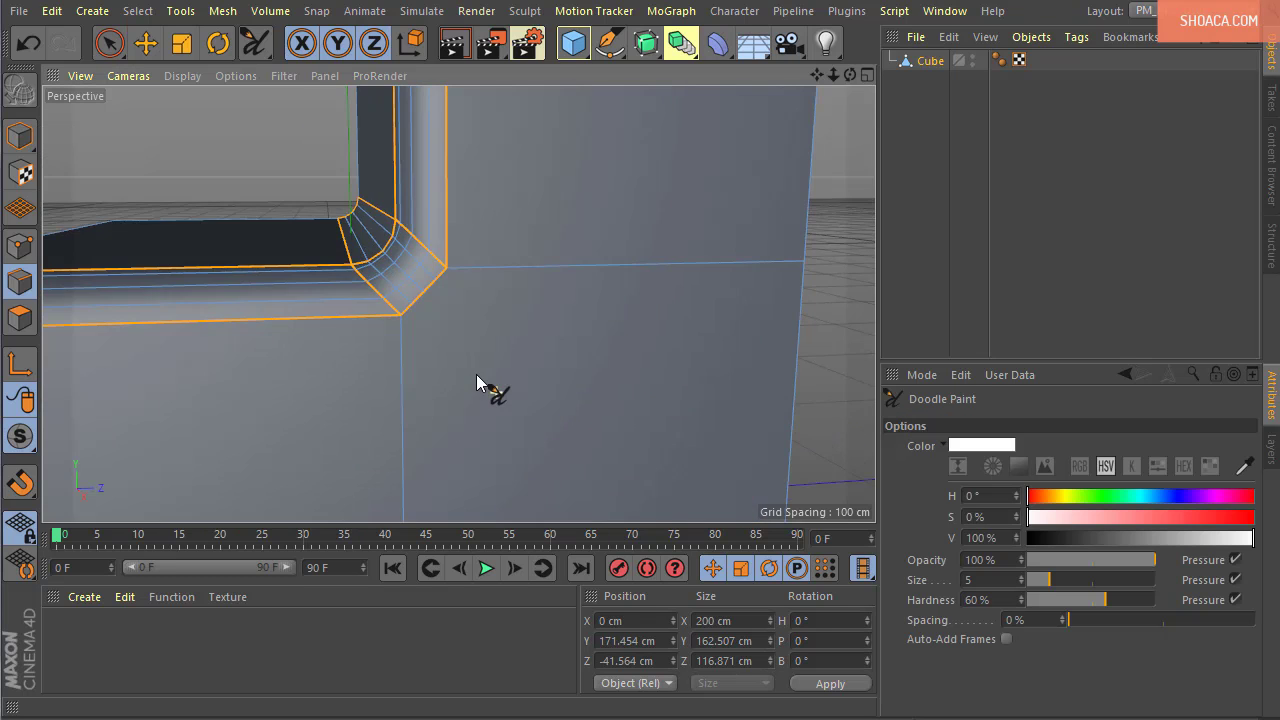
alt+drag(476, 374, 439, 370)
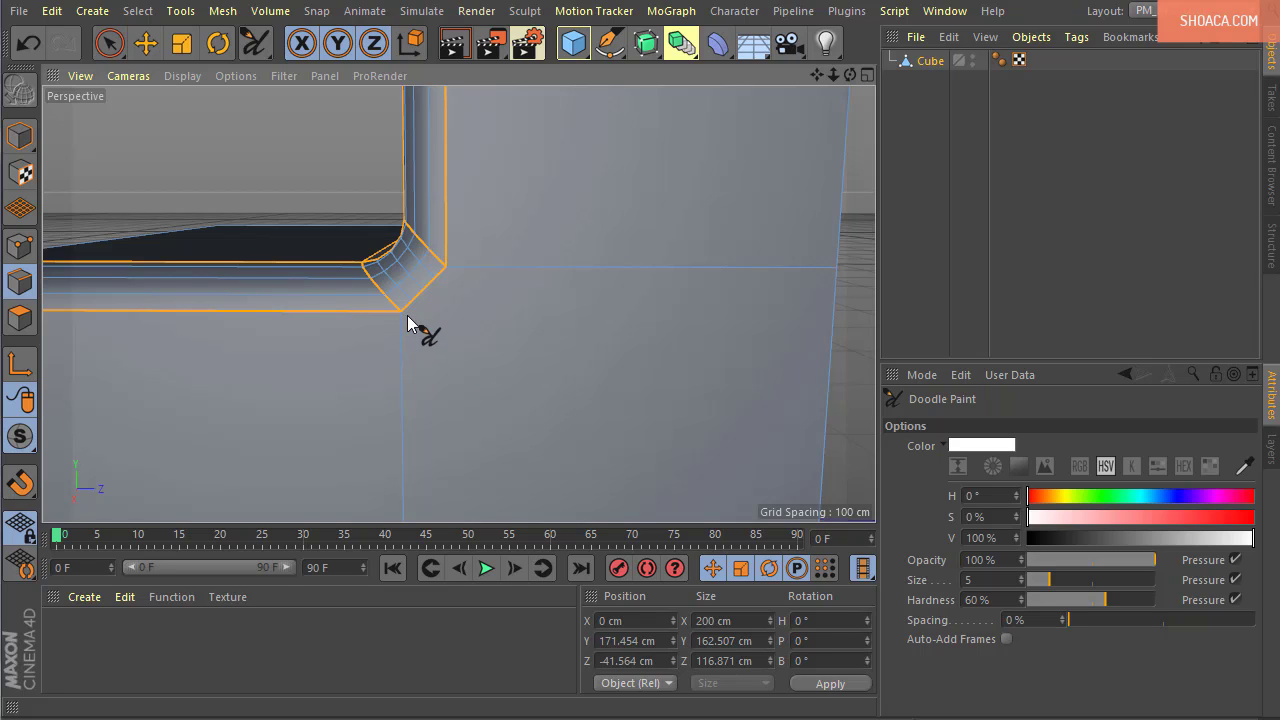
mouse_move(477, 269)
mouse_down()
mouse_move(479, 330)
mouse_move(402, 333)
mouse_up()
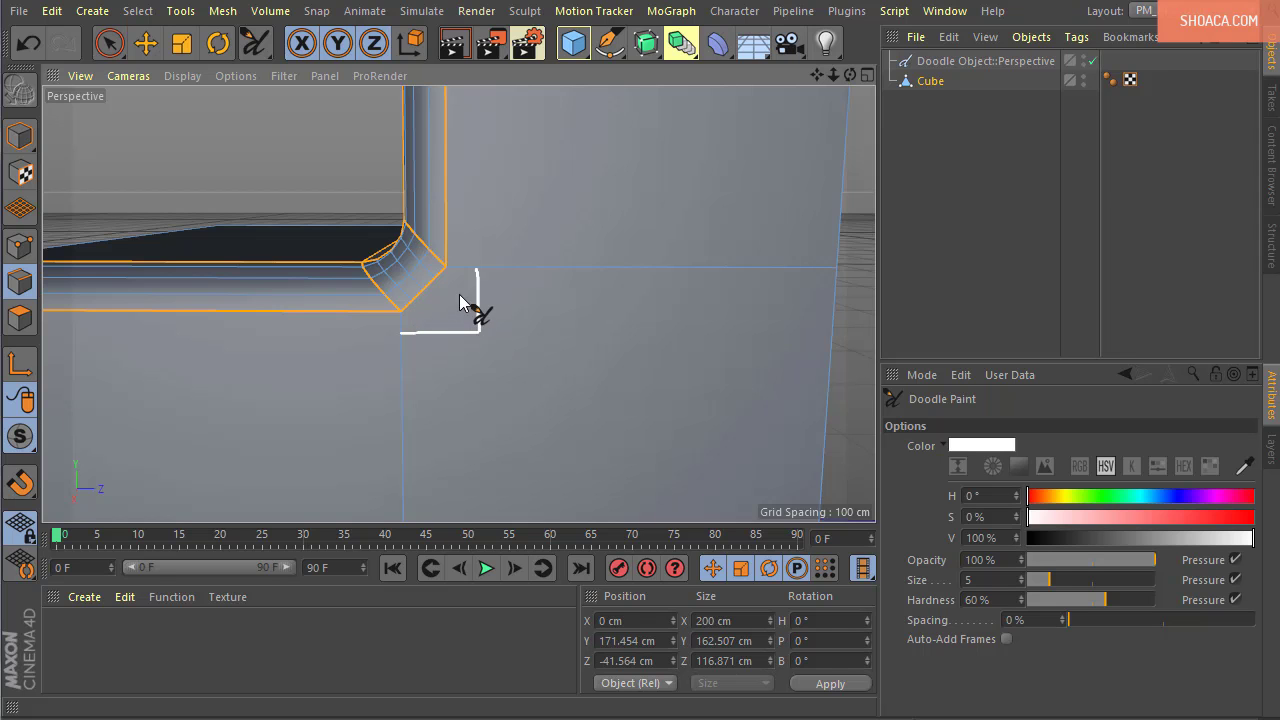
Delete the doodle object and select the cube again
mouse_move(480, 349)
alt+mouse_down()
mouse_move(535, 335)
mouse_move(471, 386)
mouse_move(580, 366)
alt+mouse_up()
click(1001, 60)
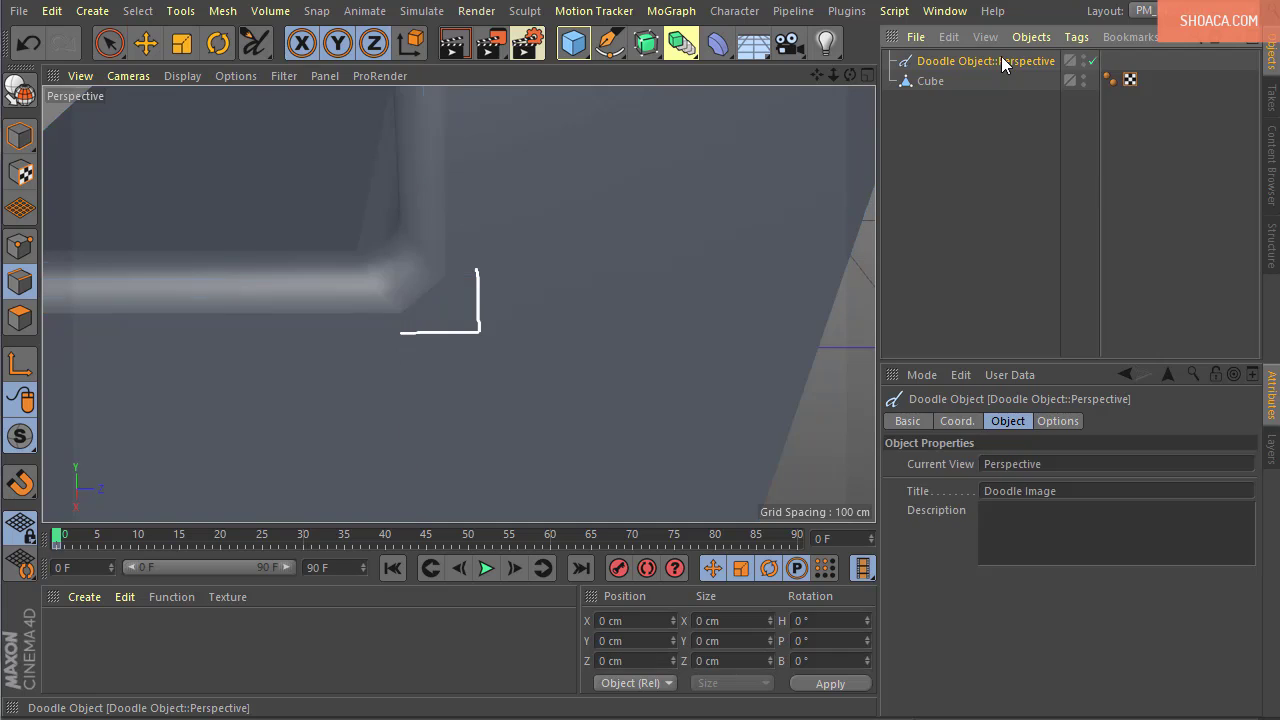
key(Delete)
alt+drag(520, 328, 690, 320)
click(928, 61)
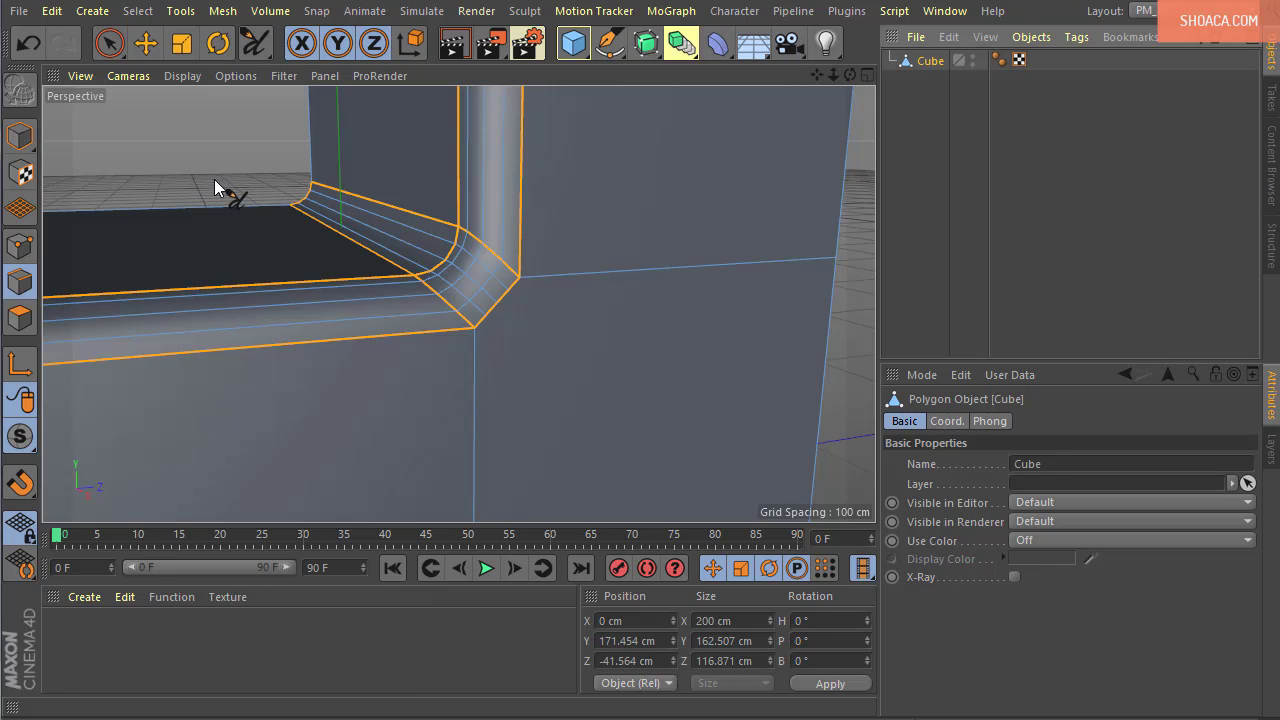
Undo back to the unbevelled cube with its three corner edges selected
click(28, 43)
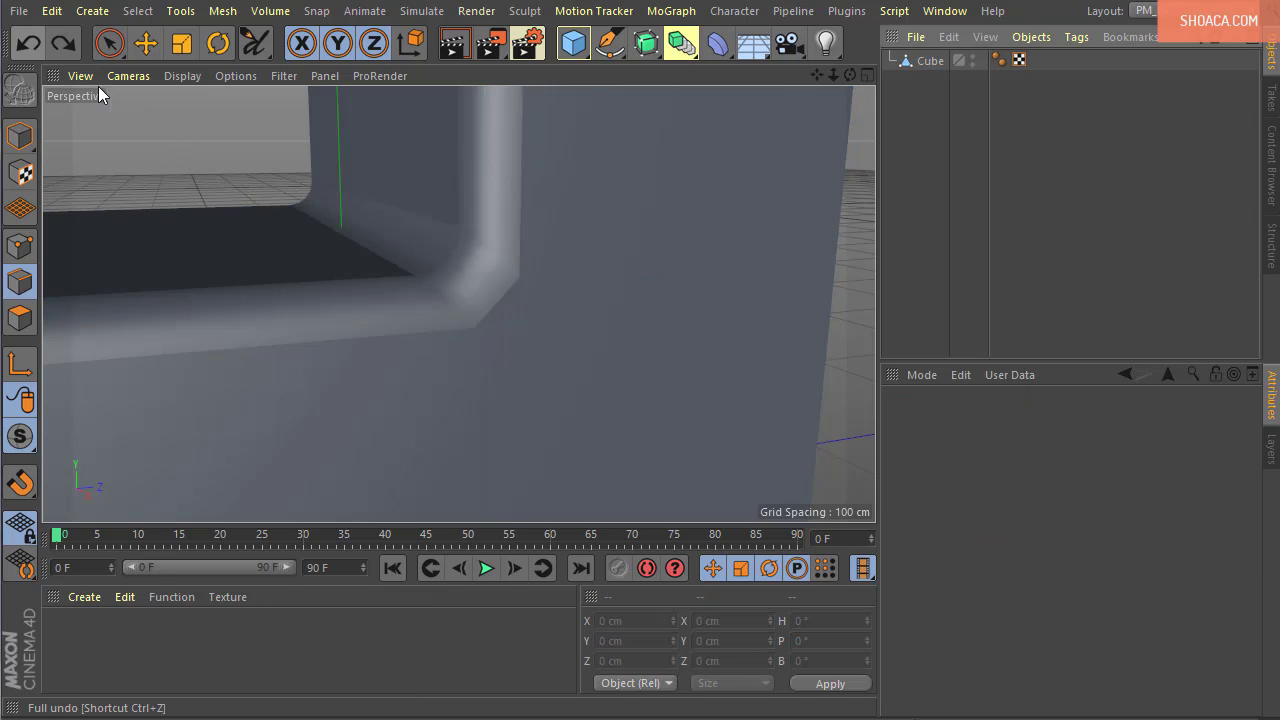
click(32, 42)
click(32, 42)
click(32, 42)
click(32, 42)
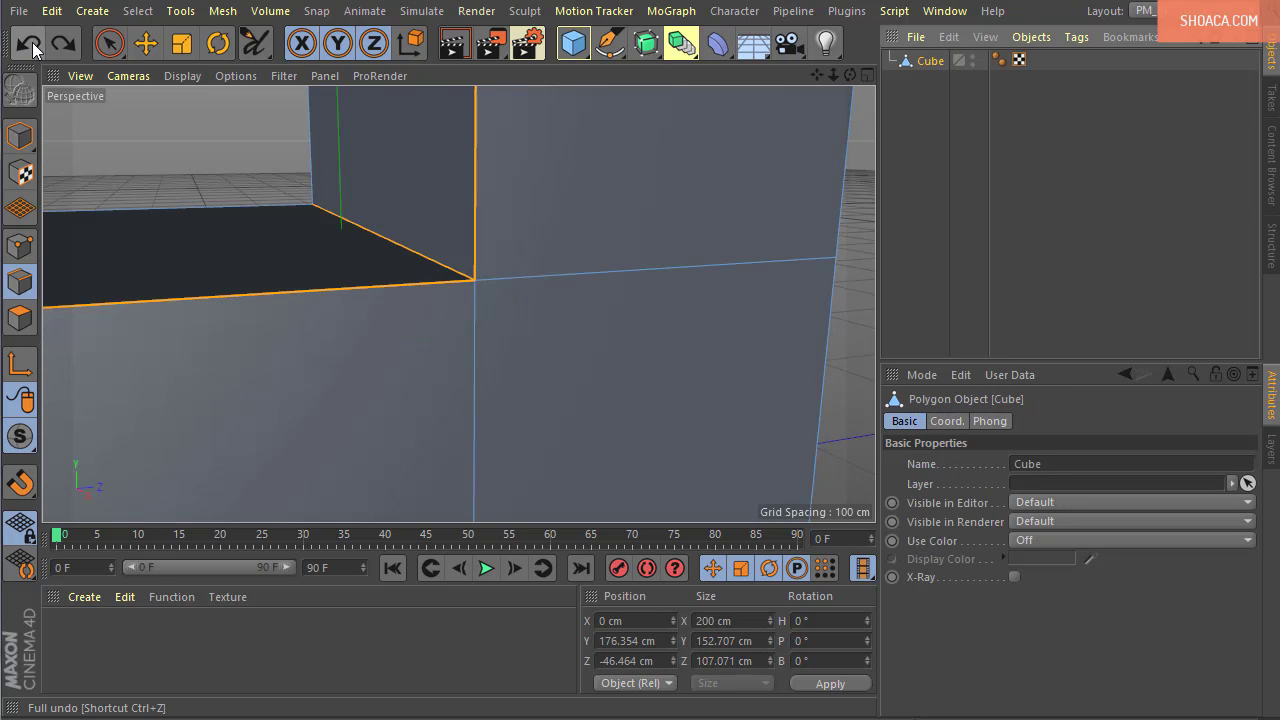
Bevel the three selected corner edges again with a 10 cm offset and subdivision 3
scroll(476, 416, up, 3)
right_click(838, 254)
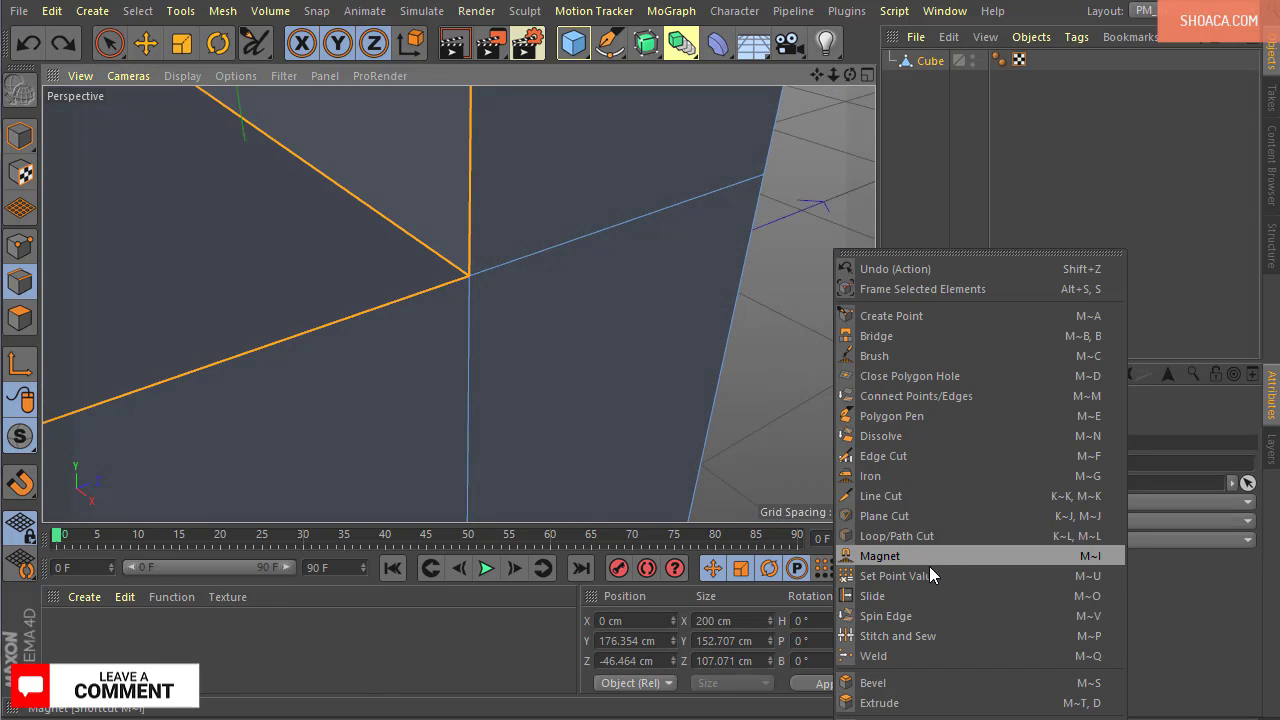
click(905, 683)
drag(805, 384, 855, 384)
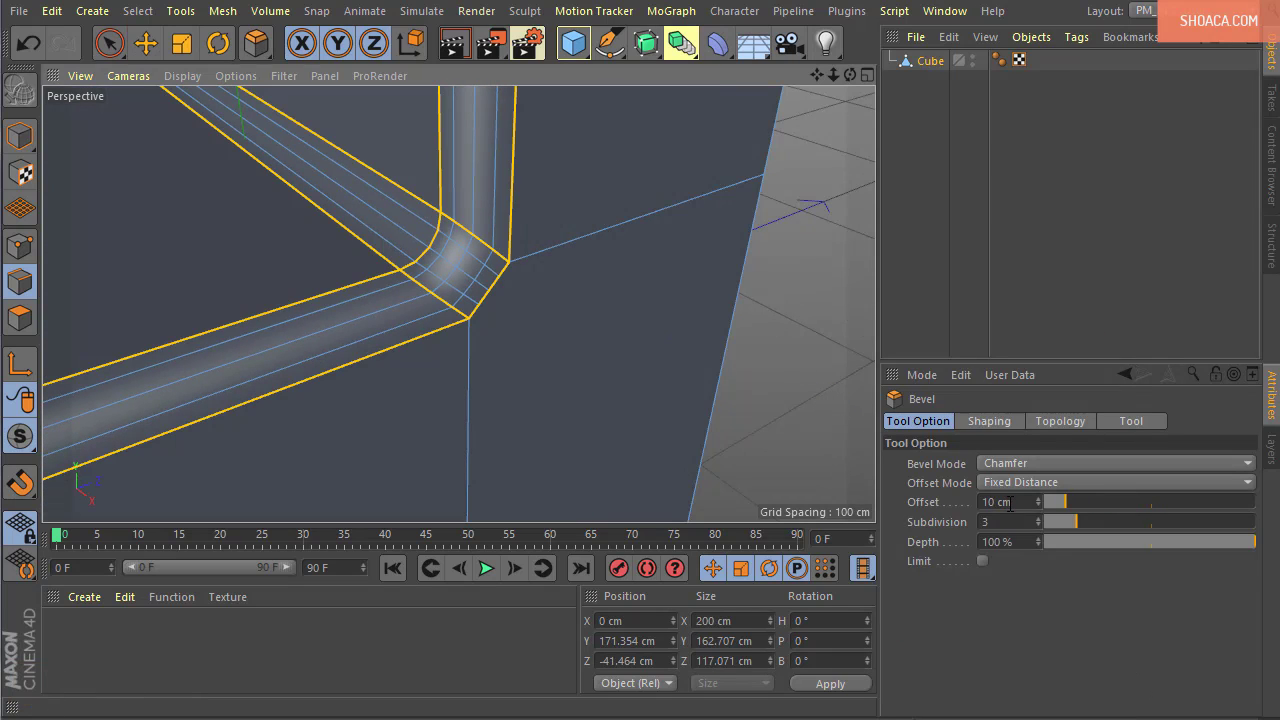
Set the corner bevel's mitering to Uniform and examine where the three bevelled edges meet
click(1059, 421)
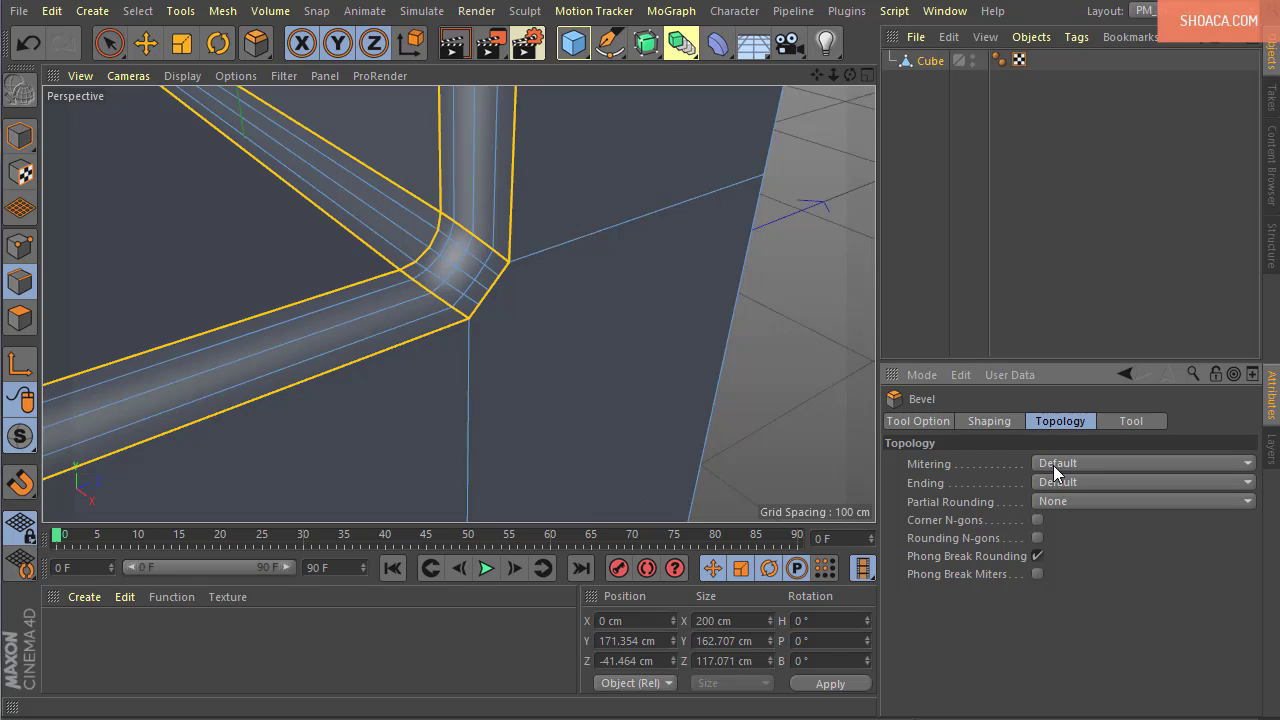
click(1053, 465)
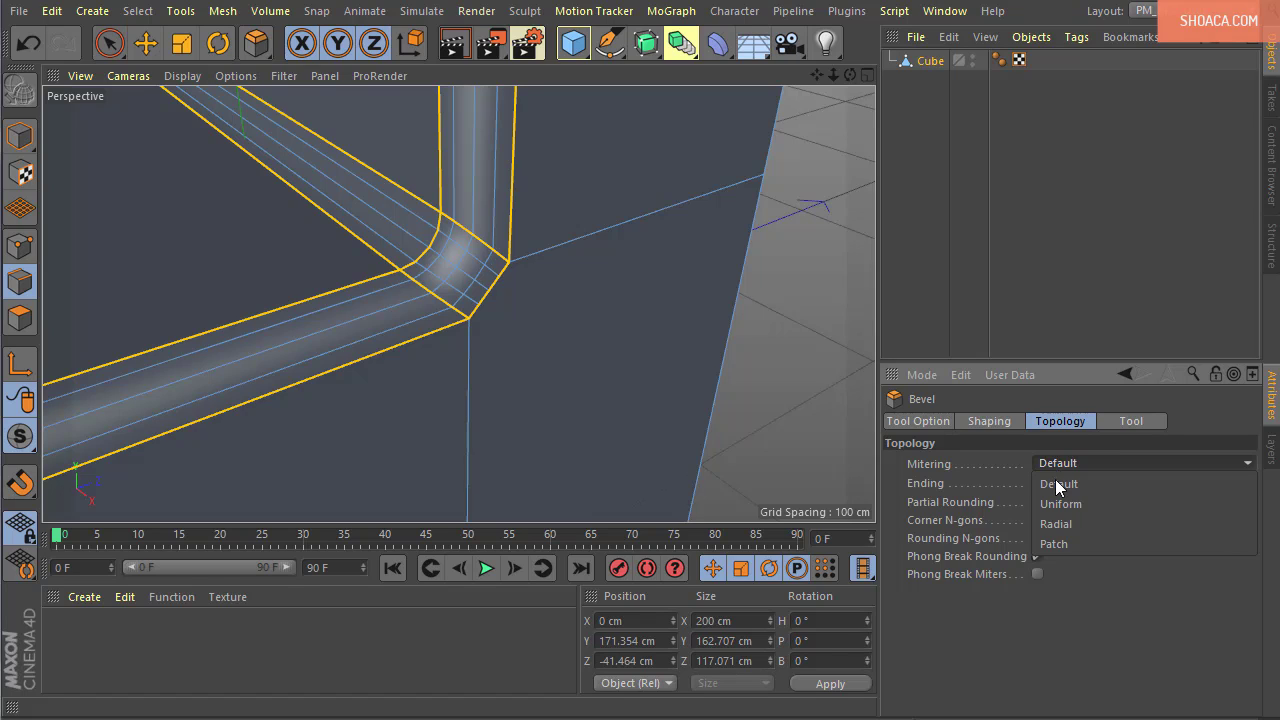
click(1055, 481)
click(1059, 482)
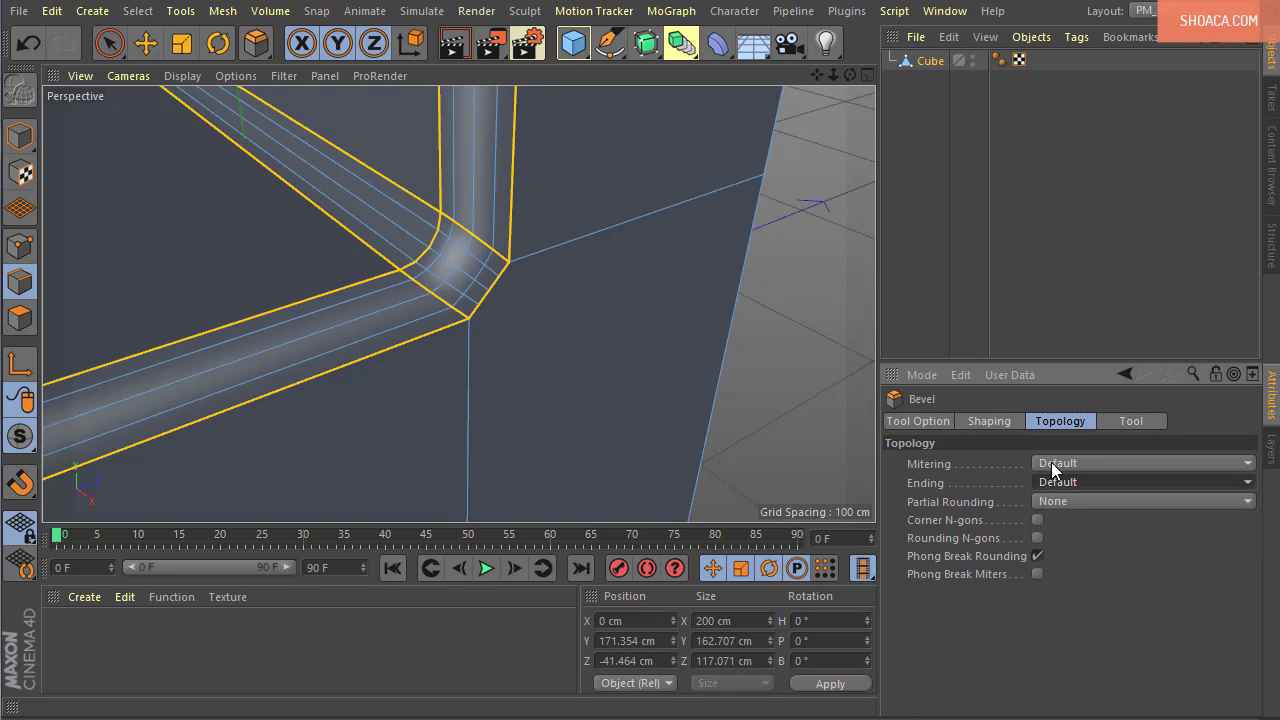
click(1058, 502)
click(1062, 502)
click(1075, 502)
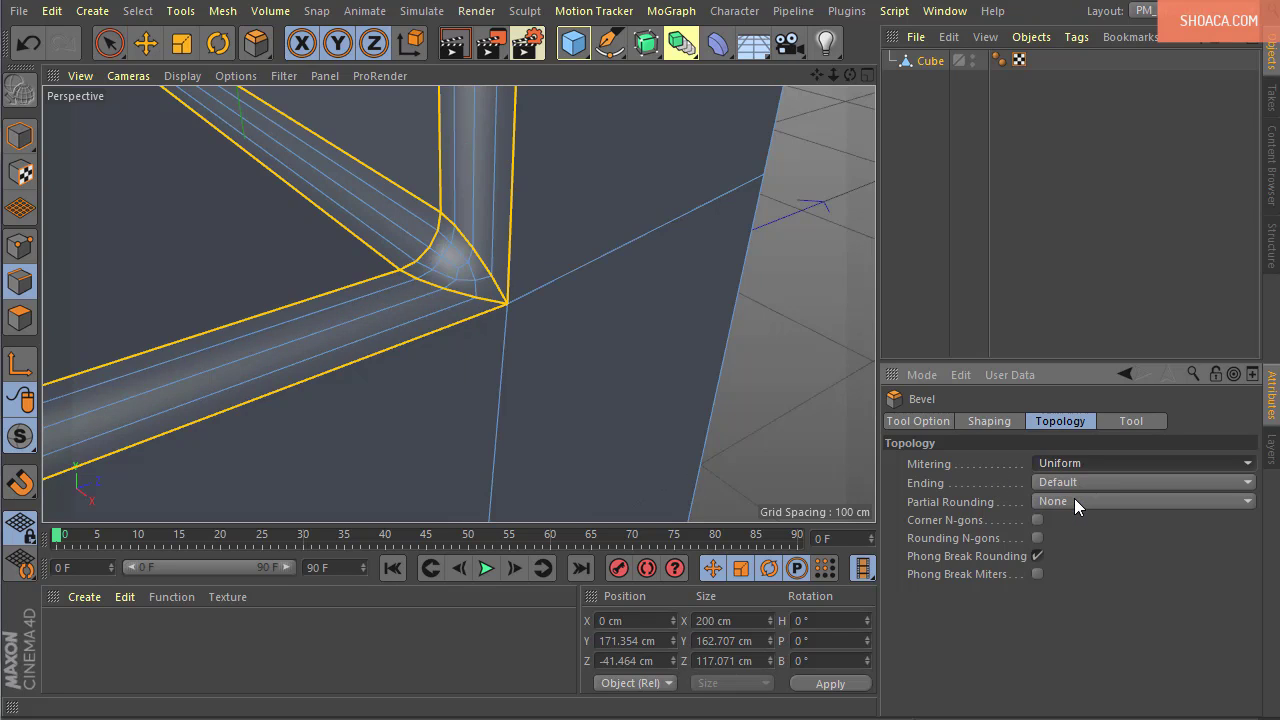
alt+right_drag(440, 303, 457, 320)
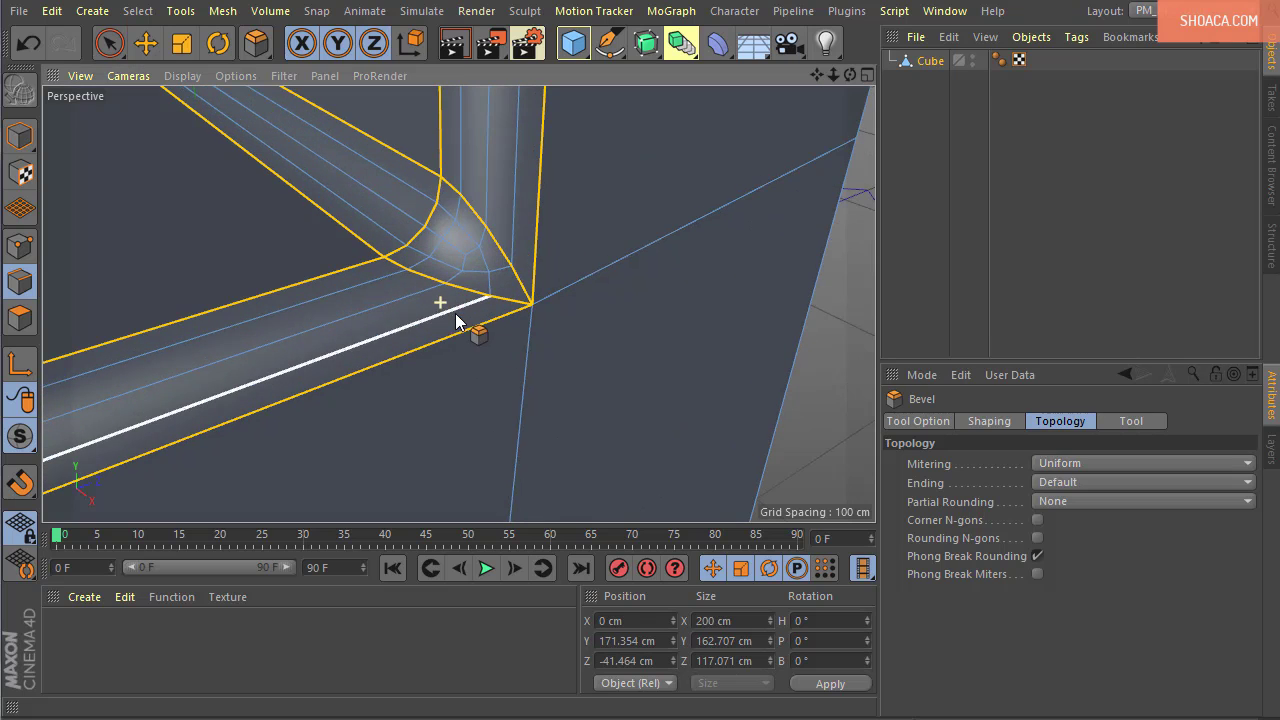
alt+drag(526, 351, 500, 284)
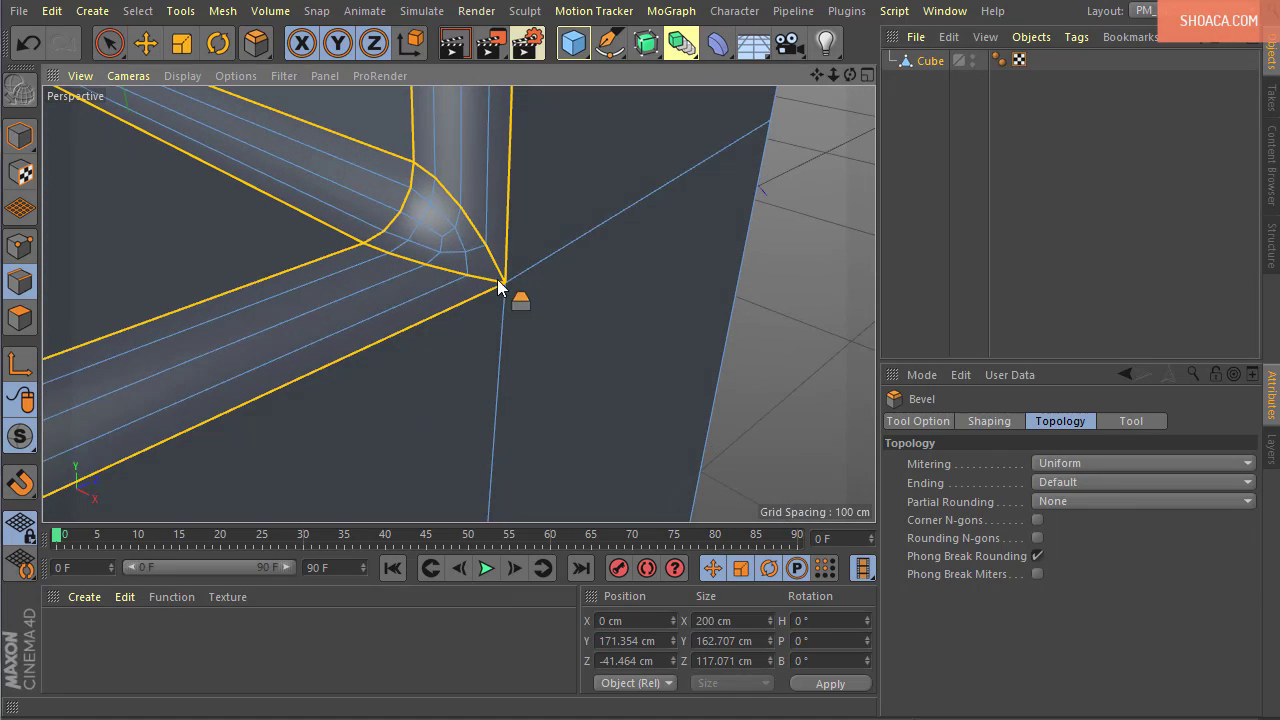
scroll(480, 287, up, 2)
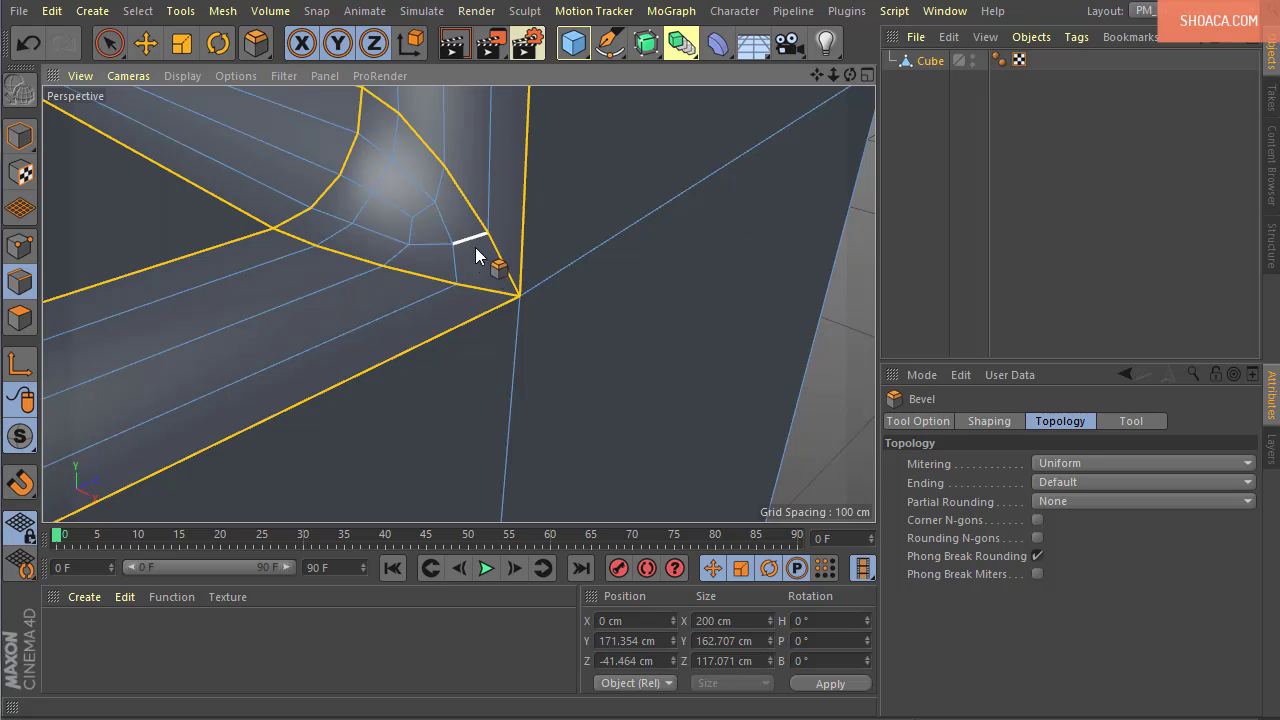
drag(483, 270, 452, 253)
alt+drag(598, 367, 552, 355)
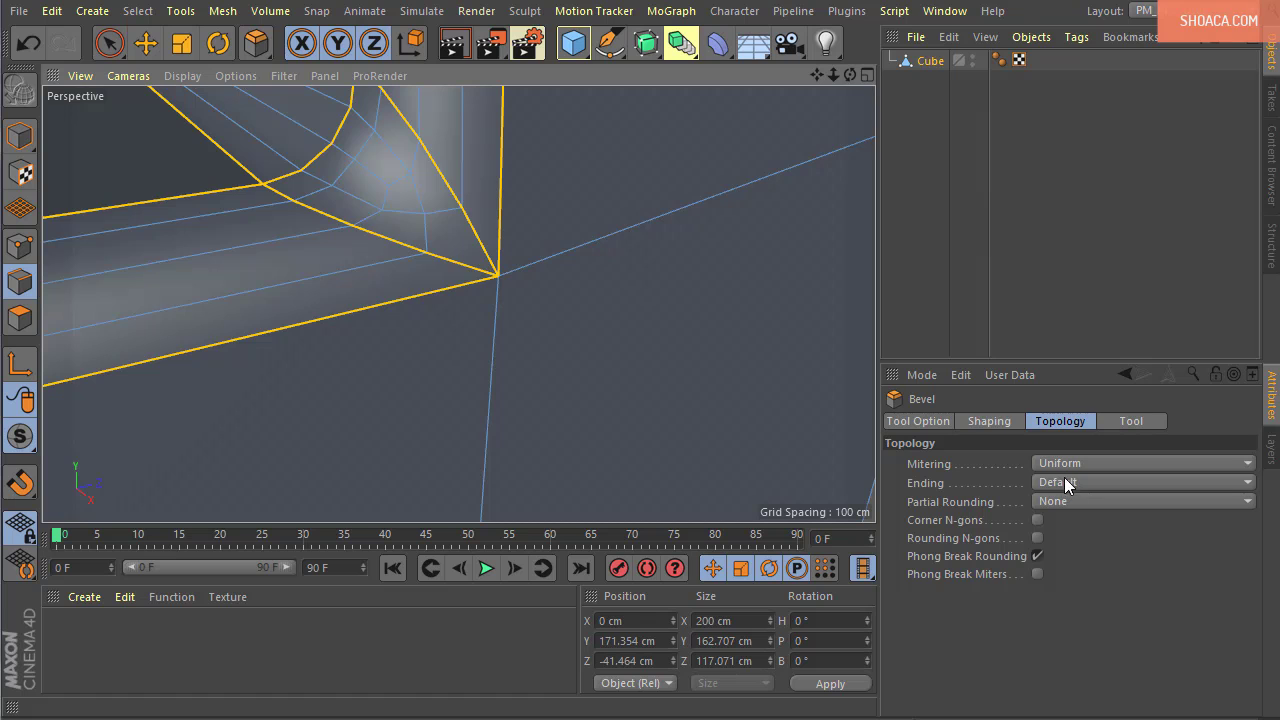
mouse_move(529, 320)
alt+mouse_down()
mouse_move(530, 339)
mouse_move(527, 326)
alt+mouse_up()
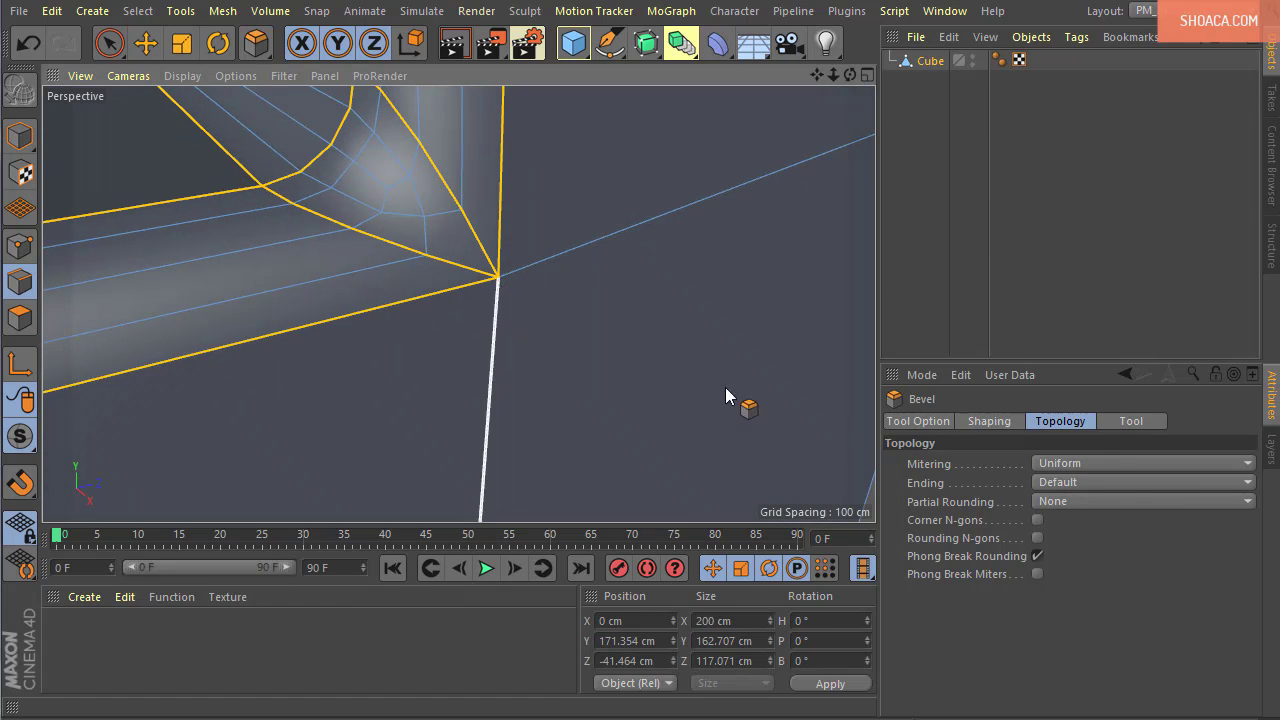
Switch the corner bevel's mitering to Radial and inspect the rounded corner up close
click(1065, 469)
click(1070, 528)
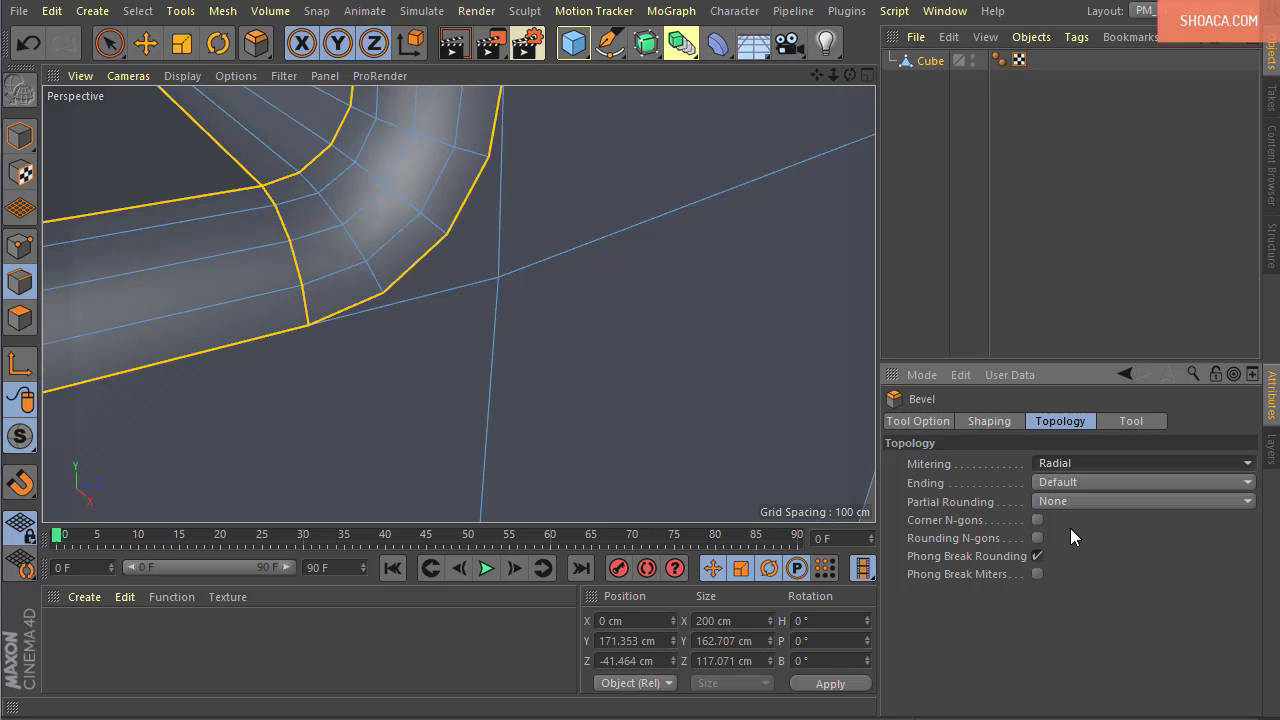
scroll(795, 448, down, 3)
alt+drag(595, 280, 546, 474)
scroll(520, 452, up, 3)
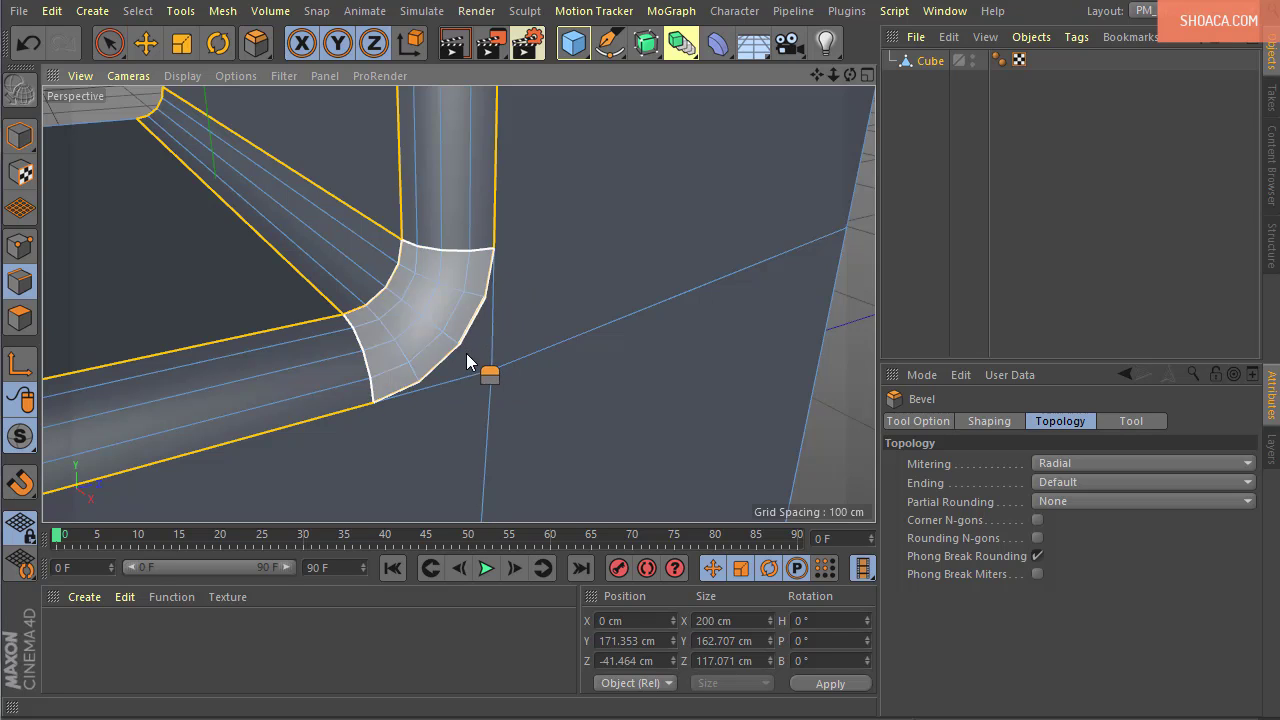
Change the corner bevel's mitering to Patch
click(1064, 469)
click(1066, 537)
alt+drag(650, 403, 590, 401)
Compare the corner by cycling the bevel's mitering through Default, Uniform, Radial and back to Patch
click(1056, 467)
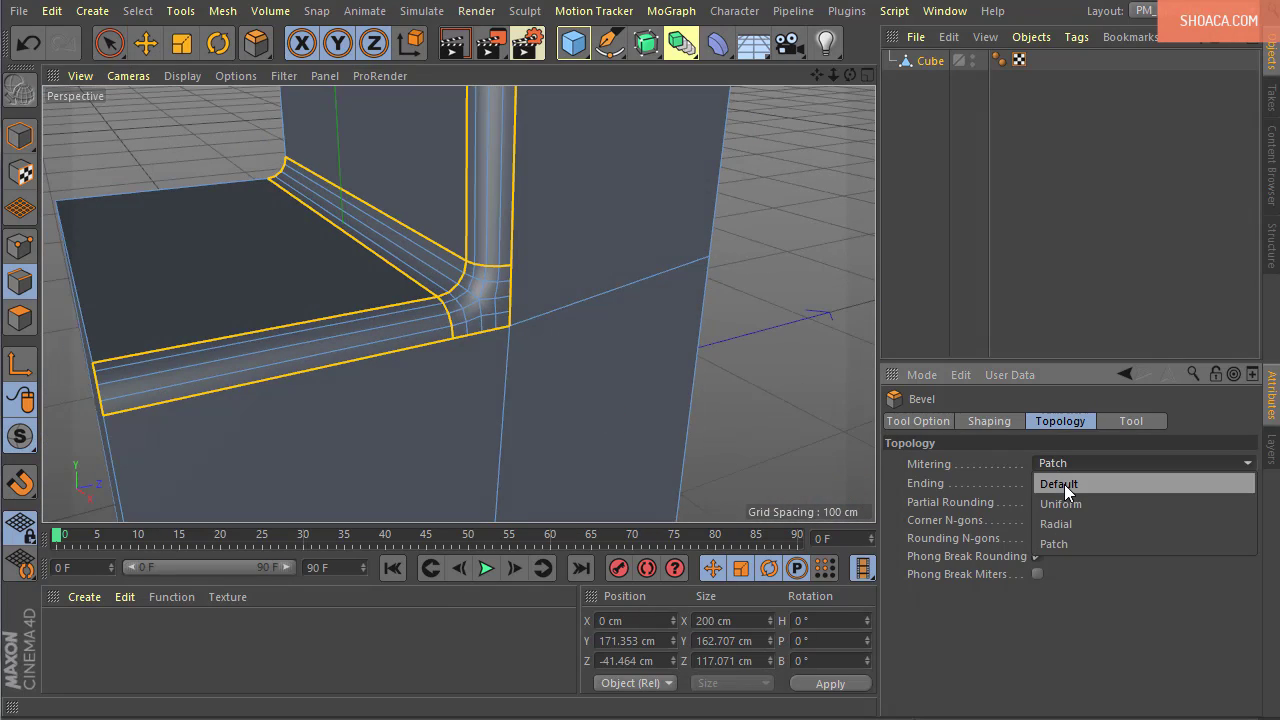
click(1064, 484)
click(1065, 464)
click(1068, 505)
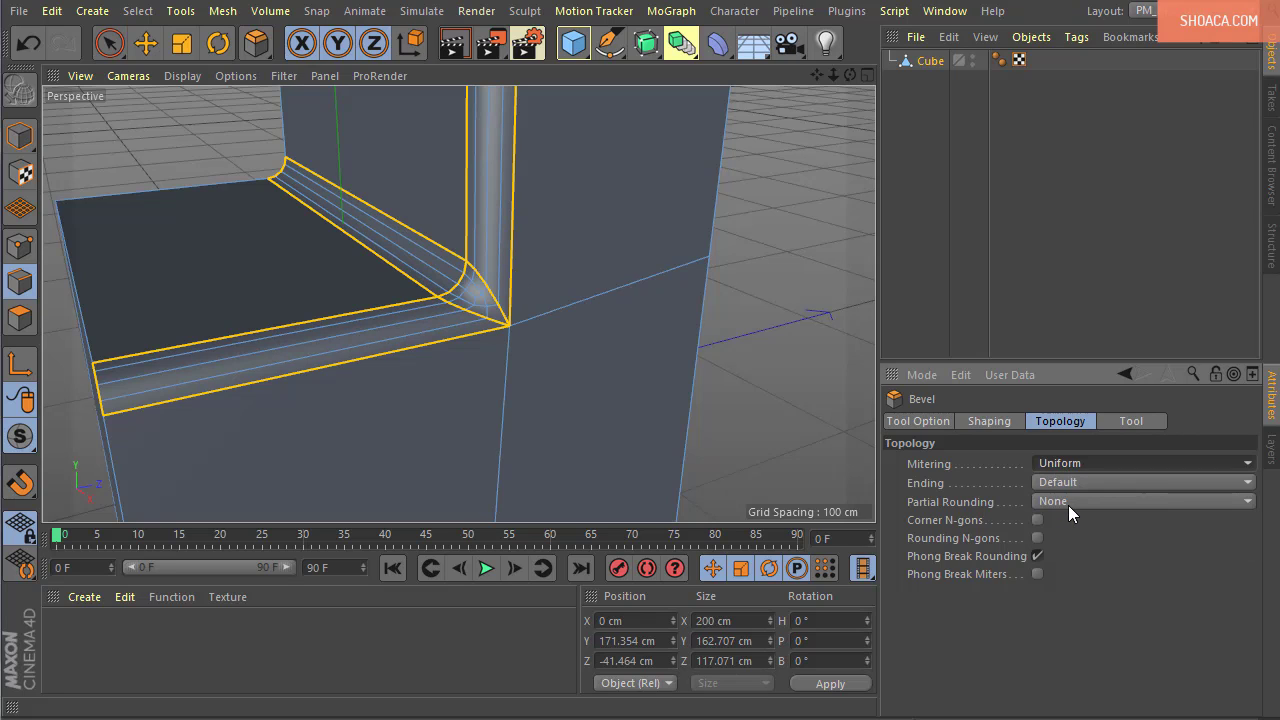
click(1074, 467)
click(1070, 523)
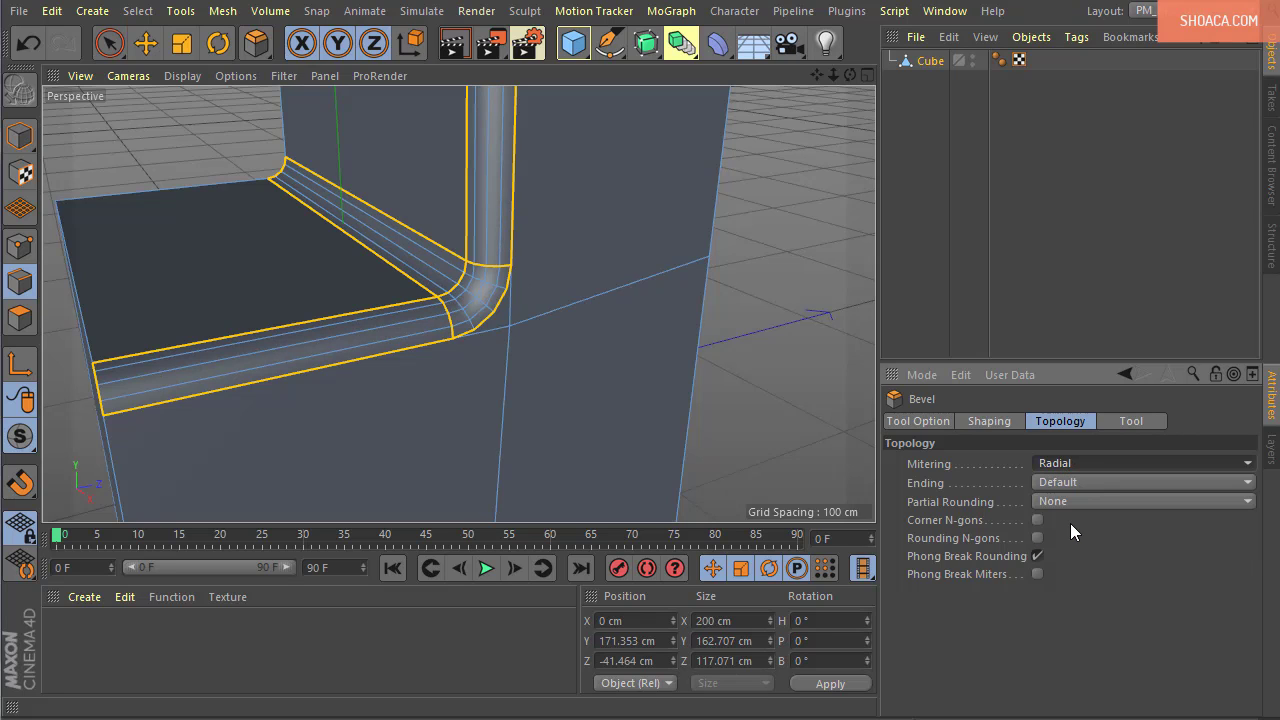
click(1067, 466)
click(1069, 545)
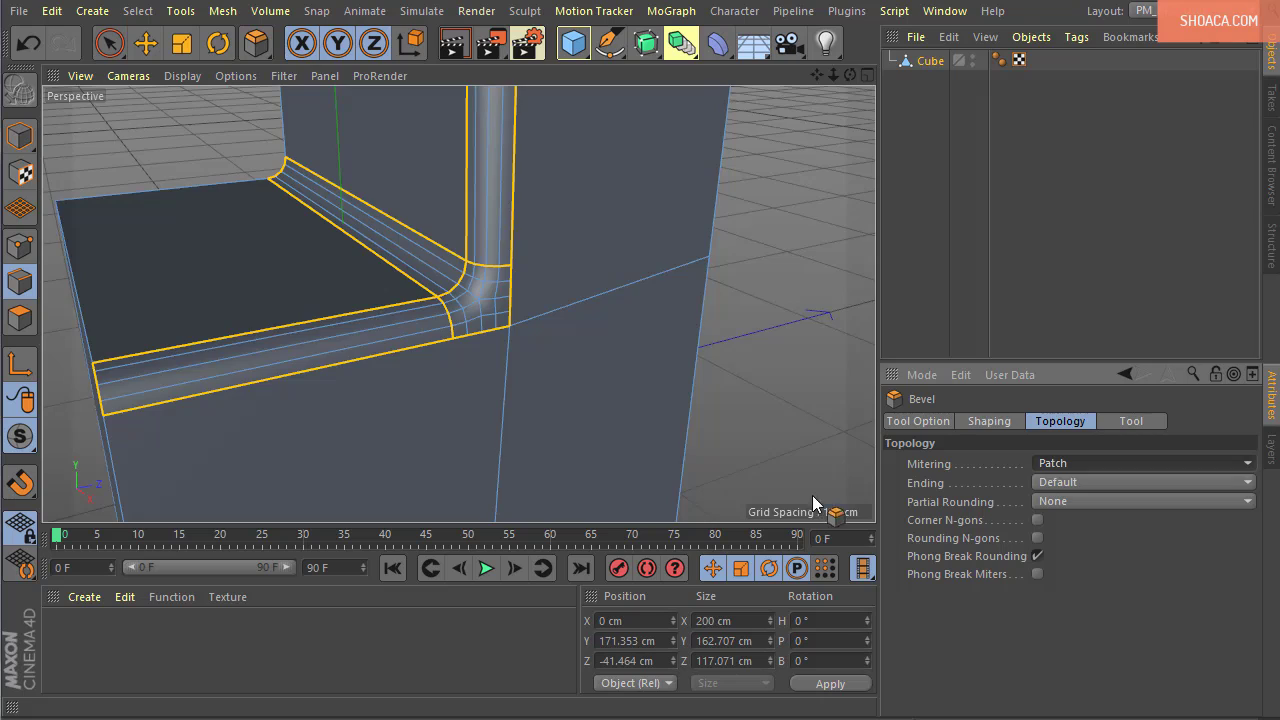
alt+drag(814, 508, 600, 392)
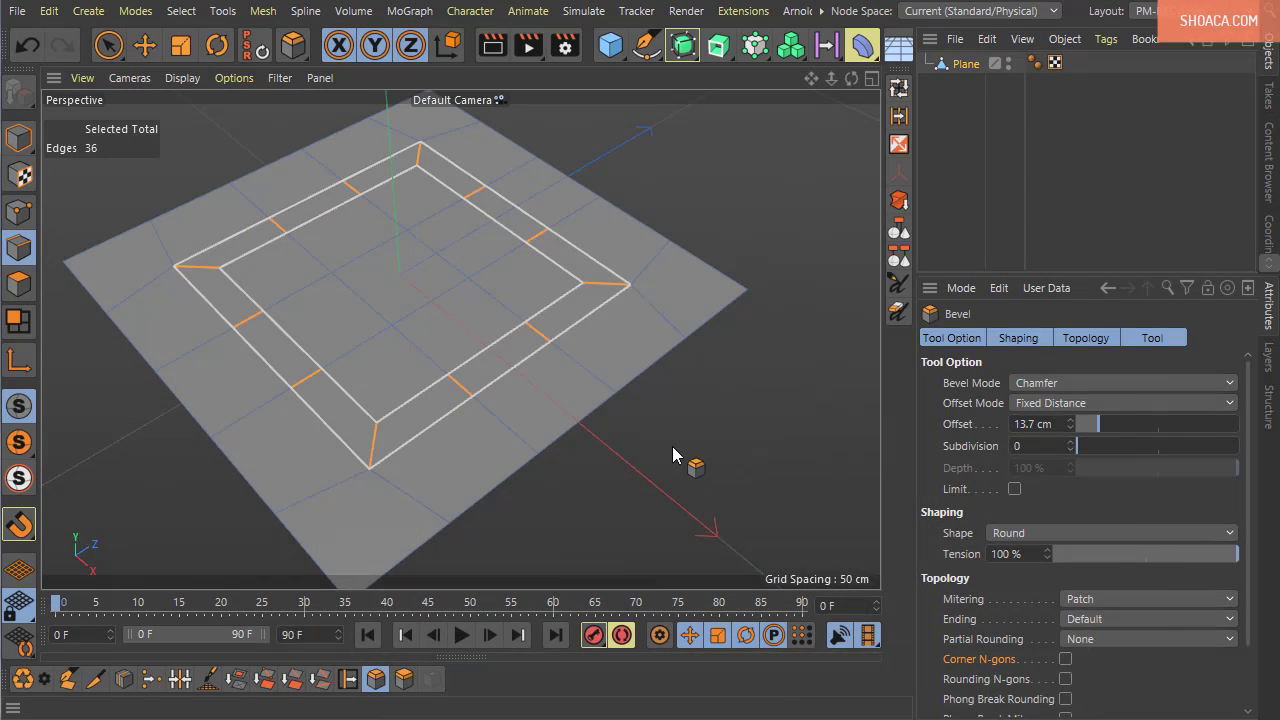
Add a cube, move it along Z clear of the plane and raise it along Y
alt+drag(673, 455, 610, 391)
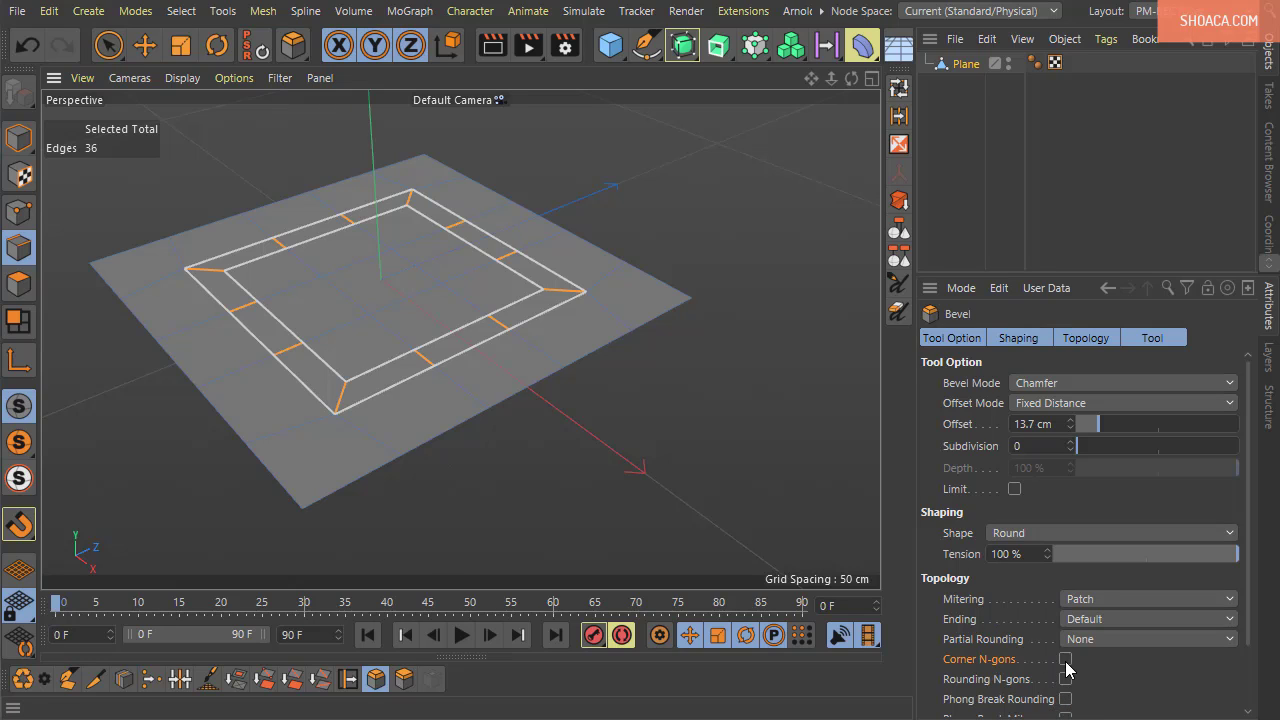
scroll(570, 328, up, 6)
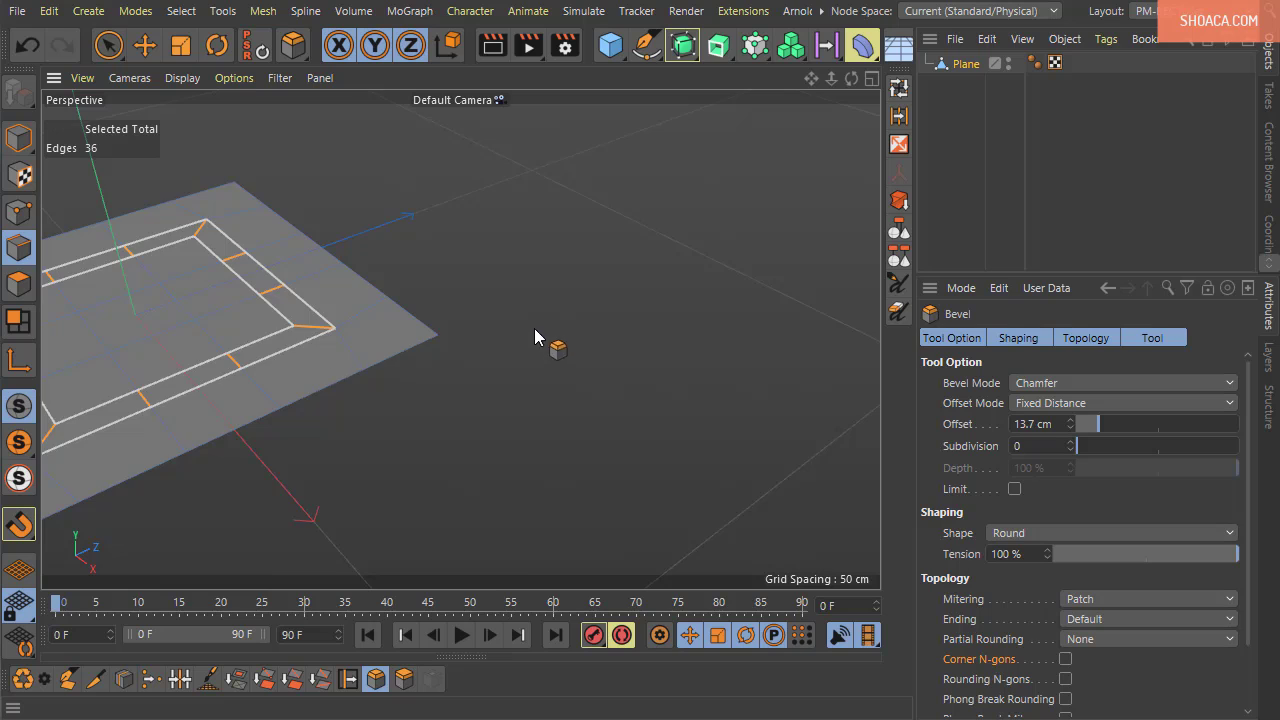
click(610, 44)
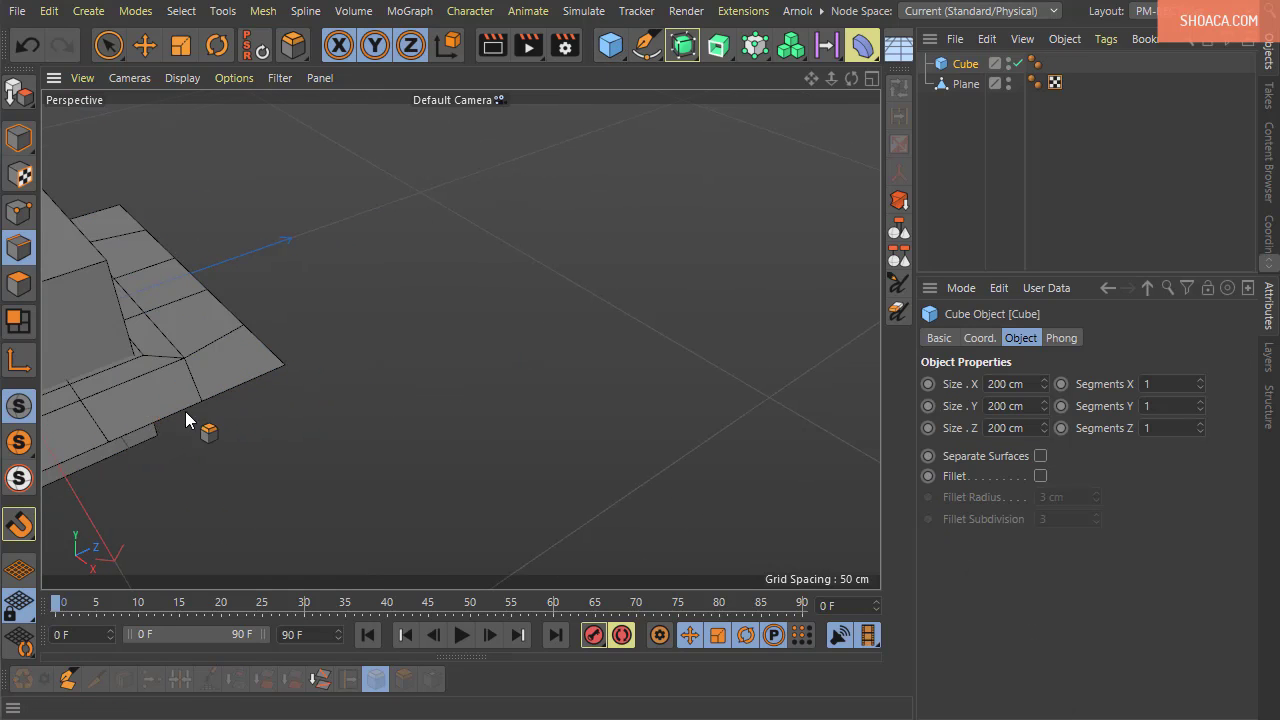
key(h)
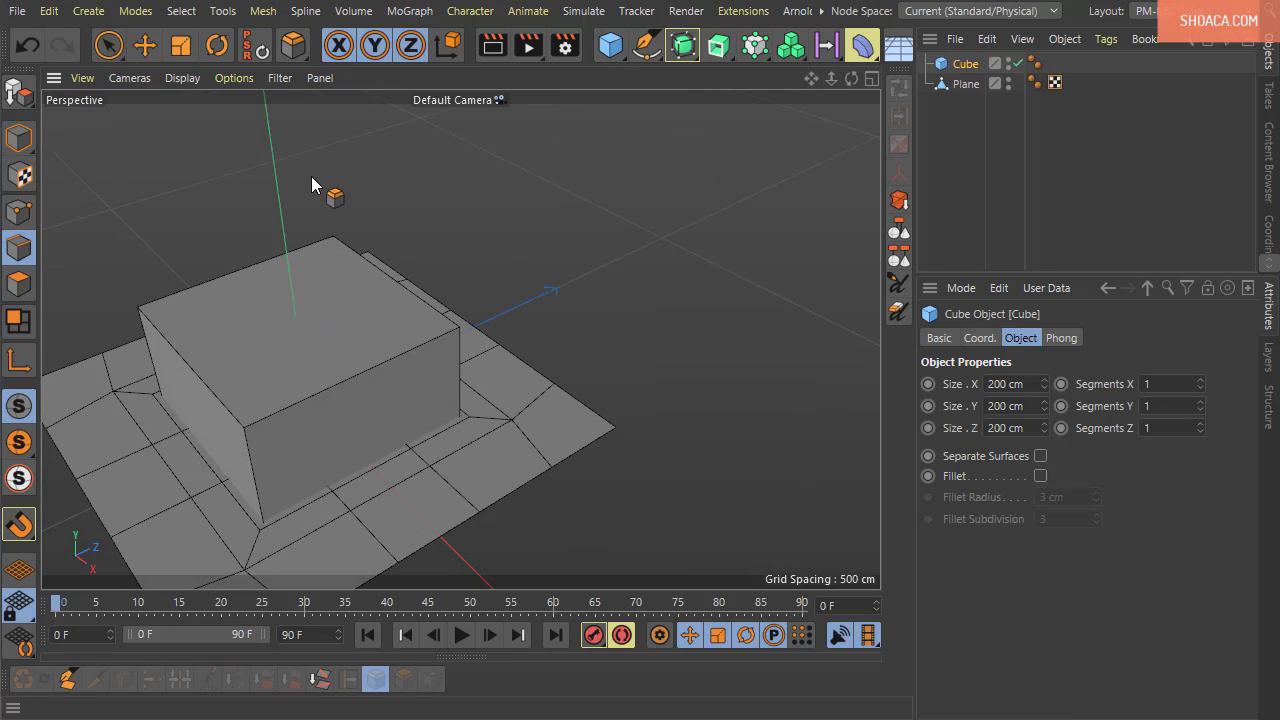
click(146, 47)
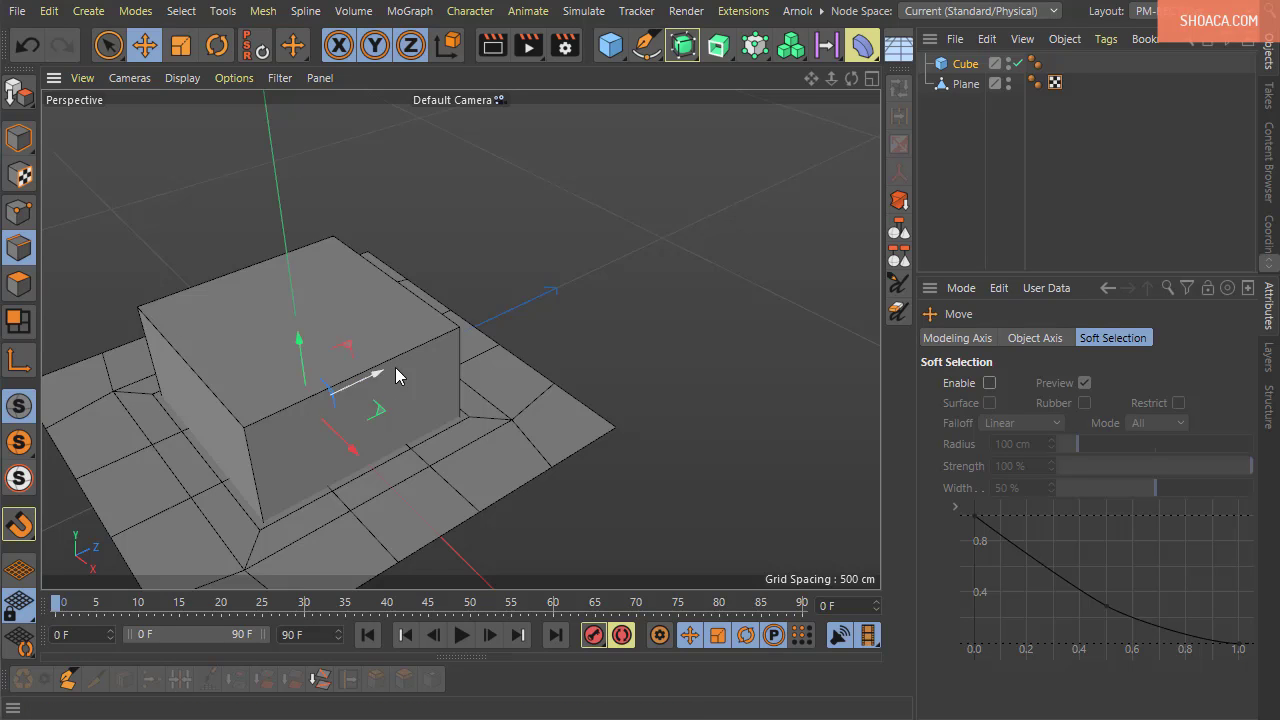
drag(395, 375, 785, 266)
key(o)
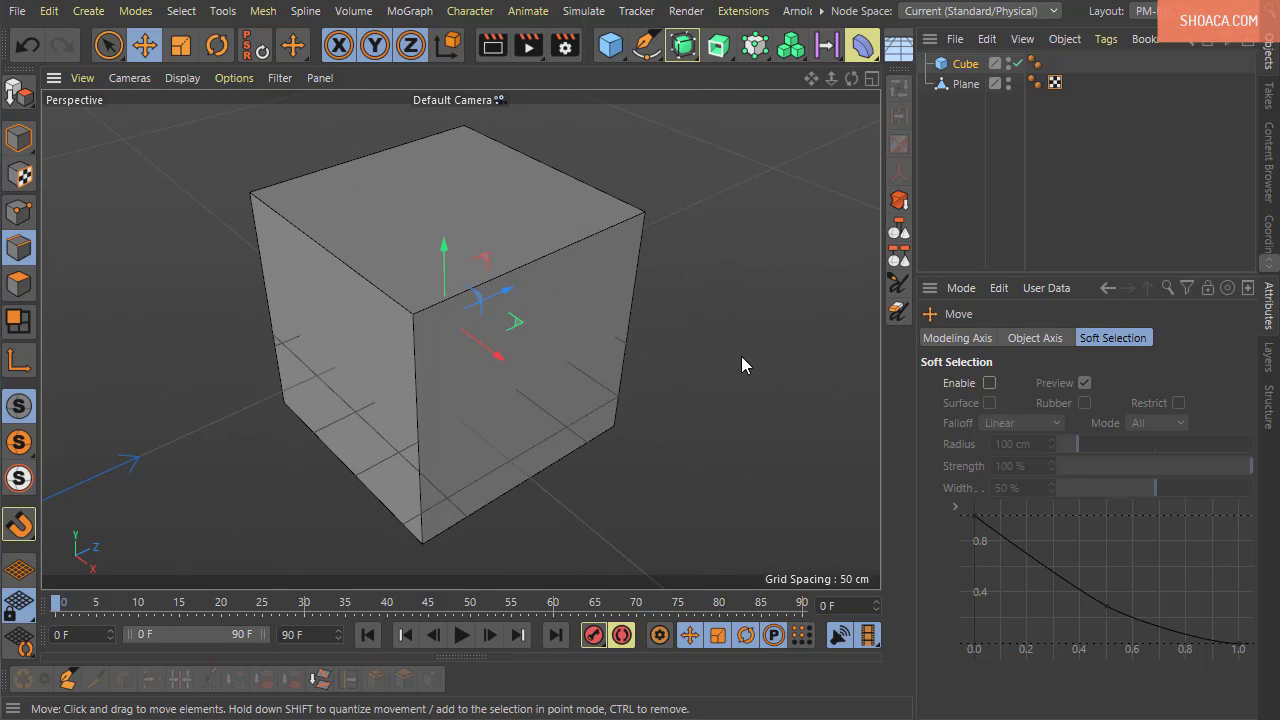
alt+drag(741, 358, 640, 315)
drag(466, 241, 485, 129)
key(o)
alt+drag(480, 375, 280, 240)
Undo the cube's conversion to an editable object and set its X, Y and Z segments to 2
drag(18, 92, 70, 122)
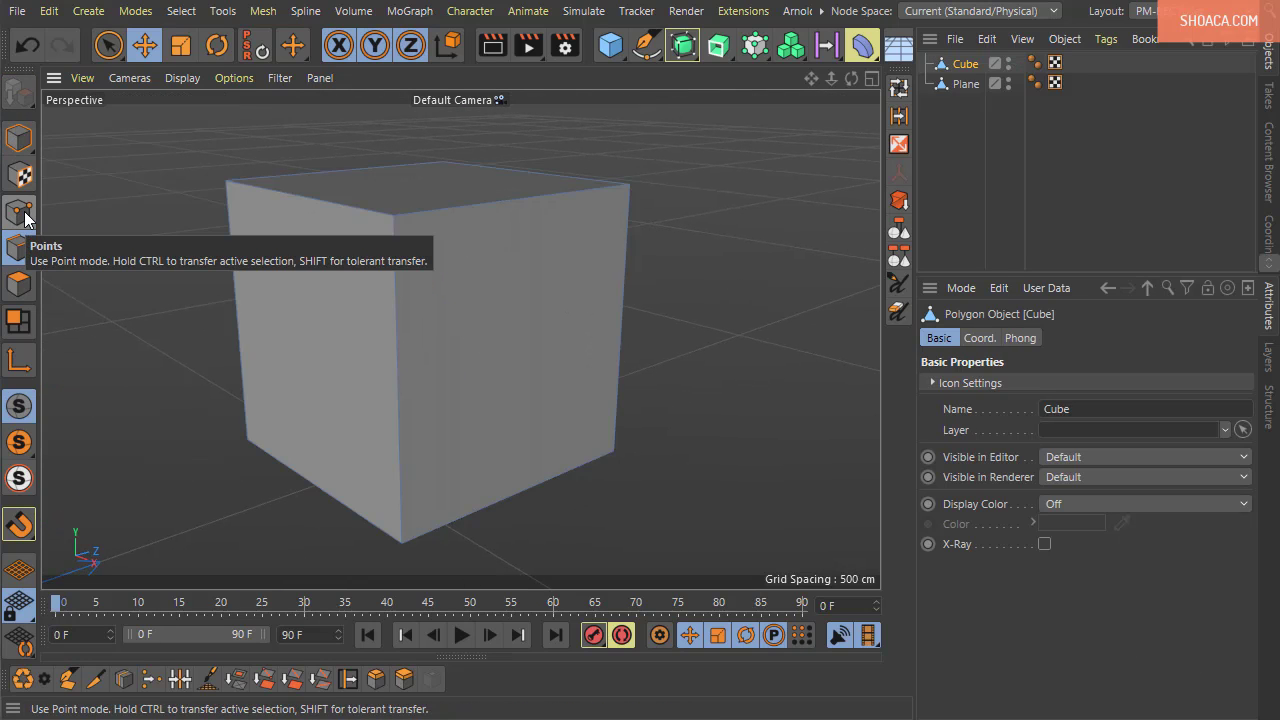
click(27, 44)
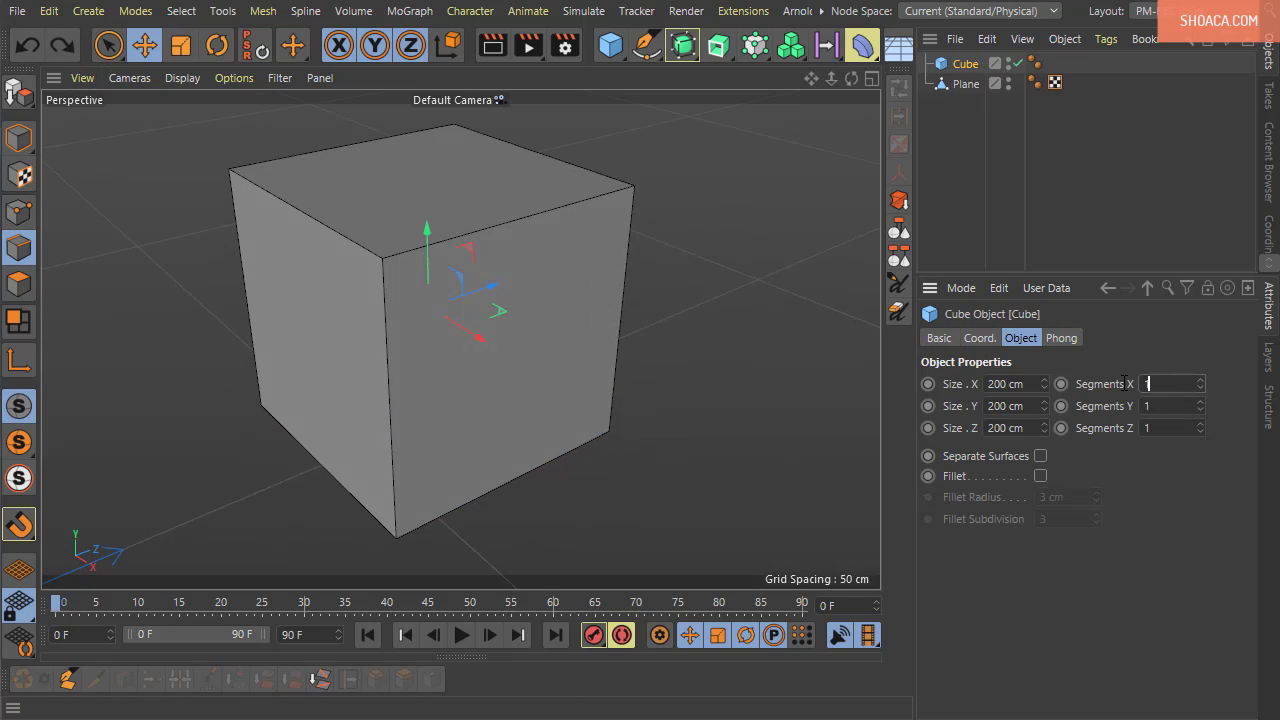
text(2)
key(Tab)
text(2)
key(Tab)
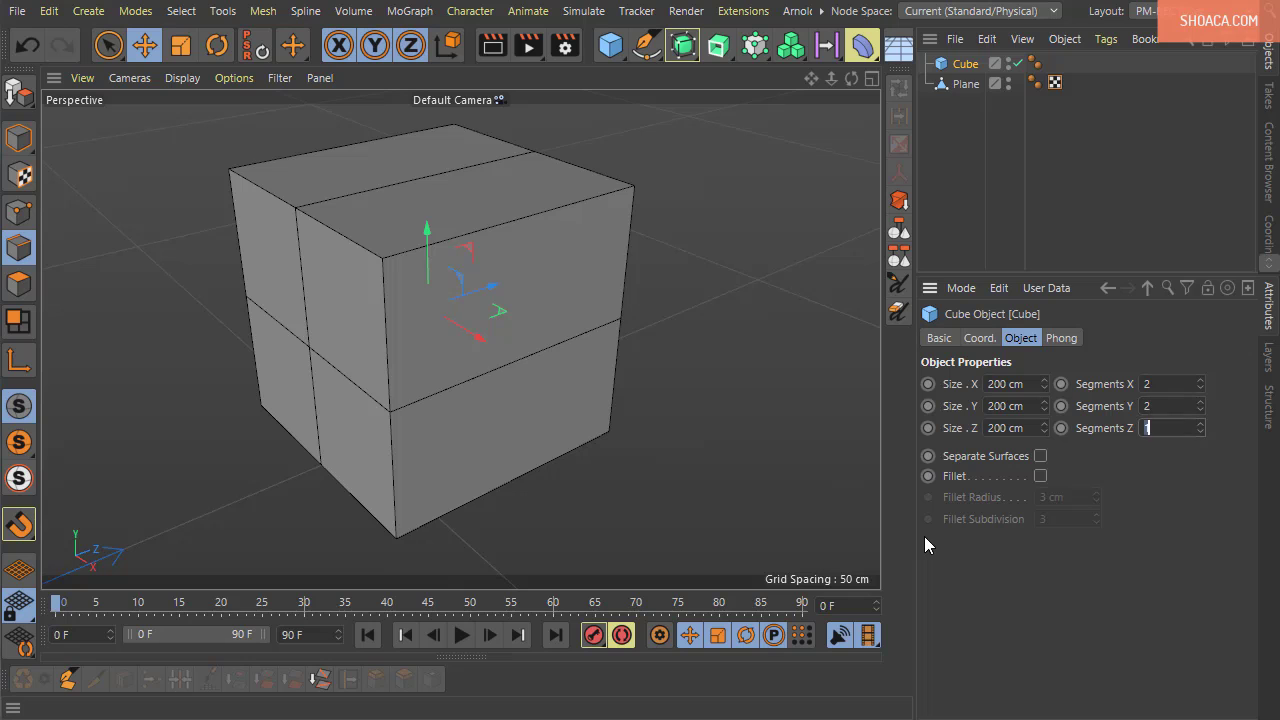
text(2)
key(Tab)
Make the cube editable and select the three short edges meeting at its near upper corner
alt+drag(812, 493, 319, 432)
click(34, 97)
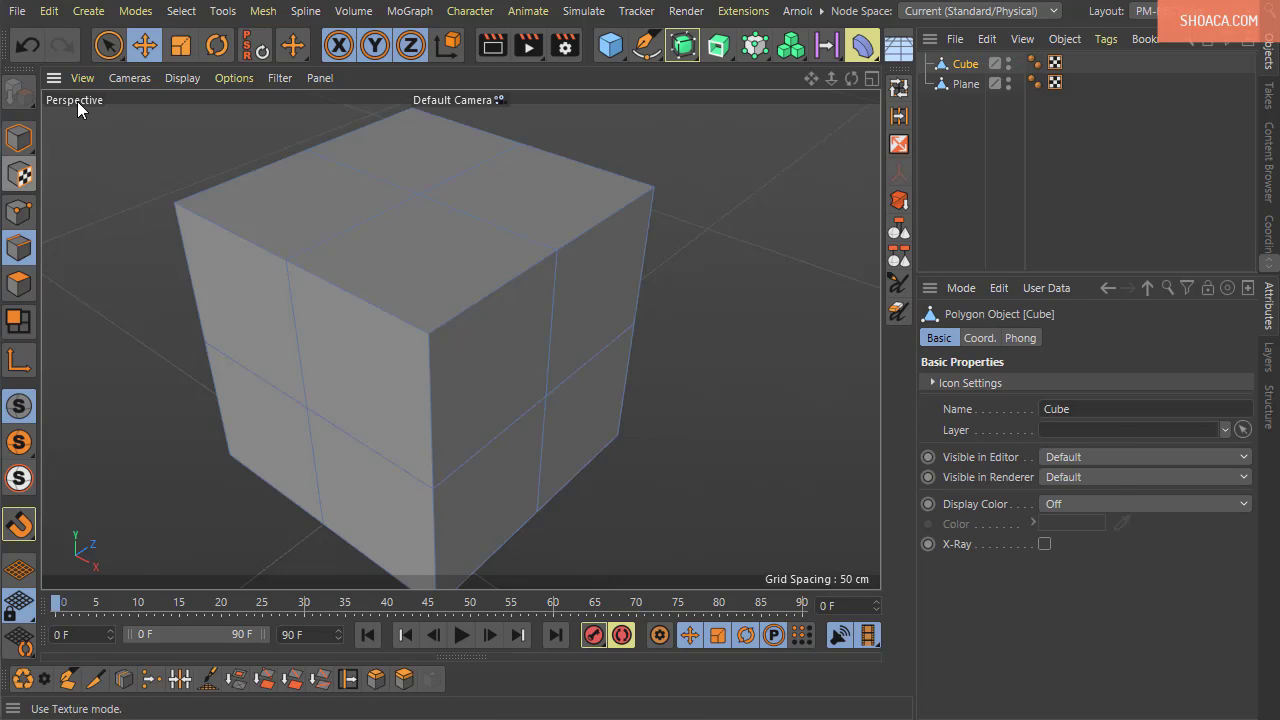
key(9)
mouse_move(498, 332)
mouse_down()
mouse_move(434, 334)
mouse_move(760, 349)
mouse_move(644, 416)
mouse_move(609, 403)
mouse_move(720, 437)
mouse_move(663, 403)
mouse_move(755, 432)
mouse_move(811, 465)
mouse_move(805, 475)
mouse_up()
Bevel the three selected corner edges with an offset of 13.8 cm and subdivision 4
click(376, 678)
drag(743, 365, 826, 367)
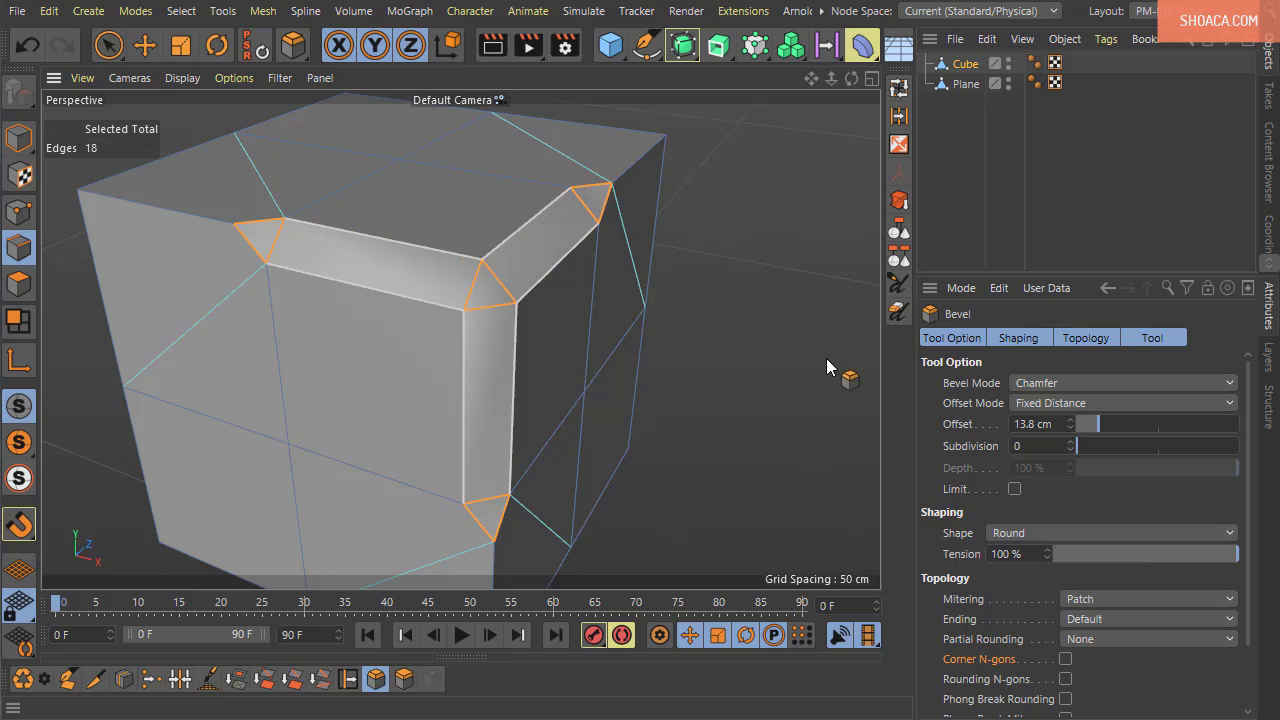
click(1070, 442)
click(1070, 442)
click(1070, 442)
click(1070, 442)
Hide the N-gon lines on the bevelled cube and show them again
scroll(791, 405, down, 2)
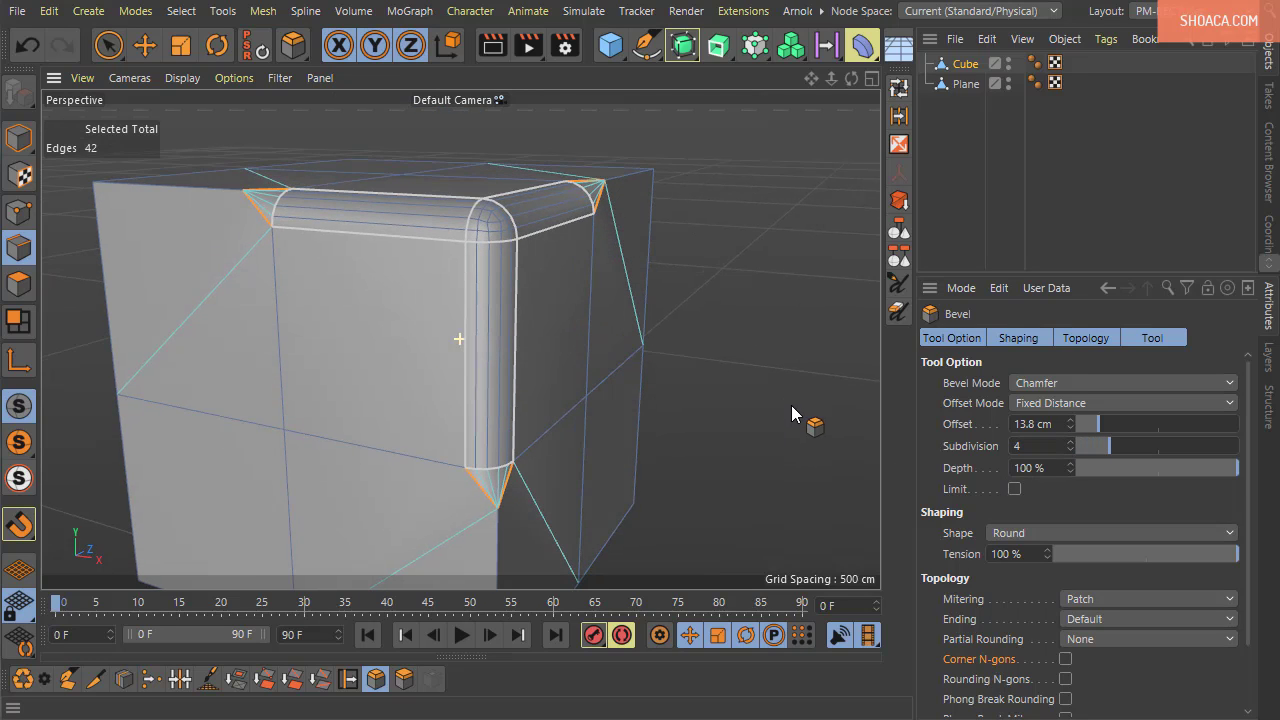
scroll(759, 402, up, 2)
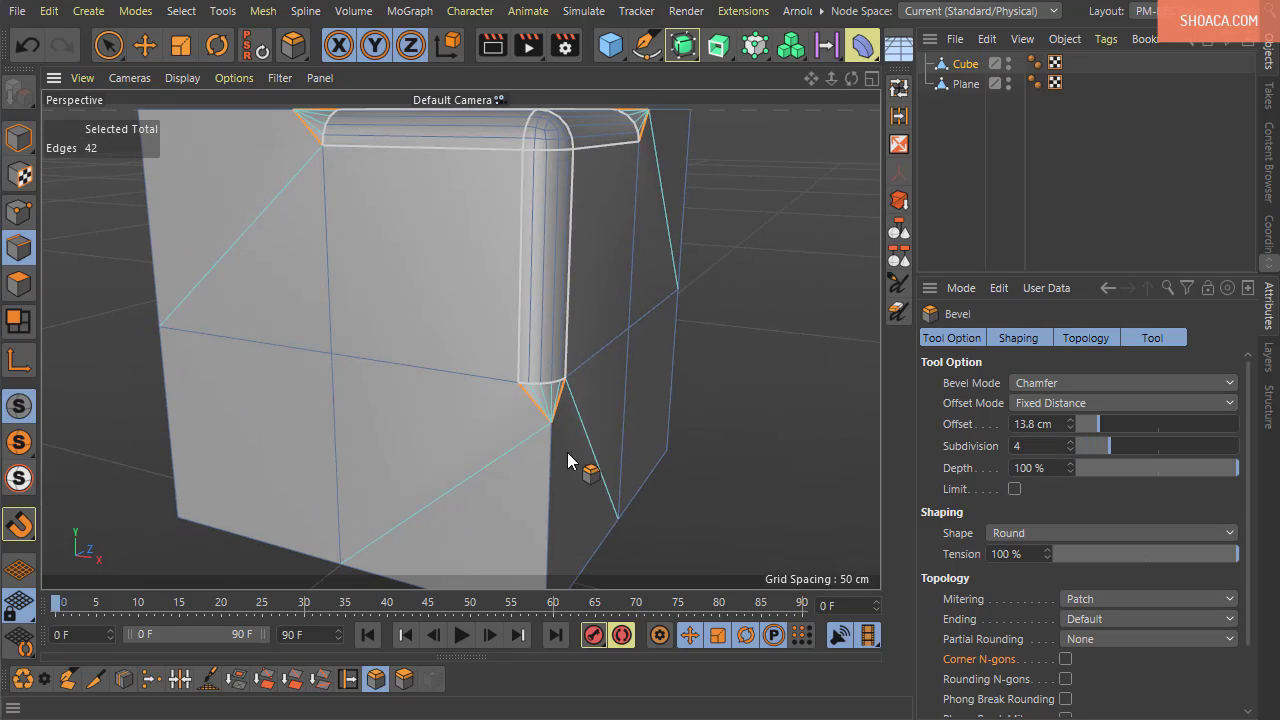
click(276, 78)
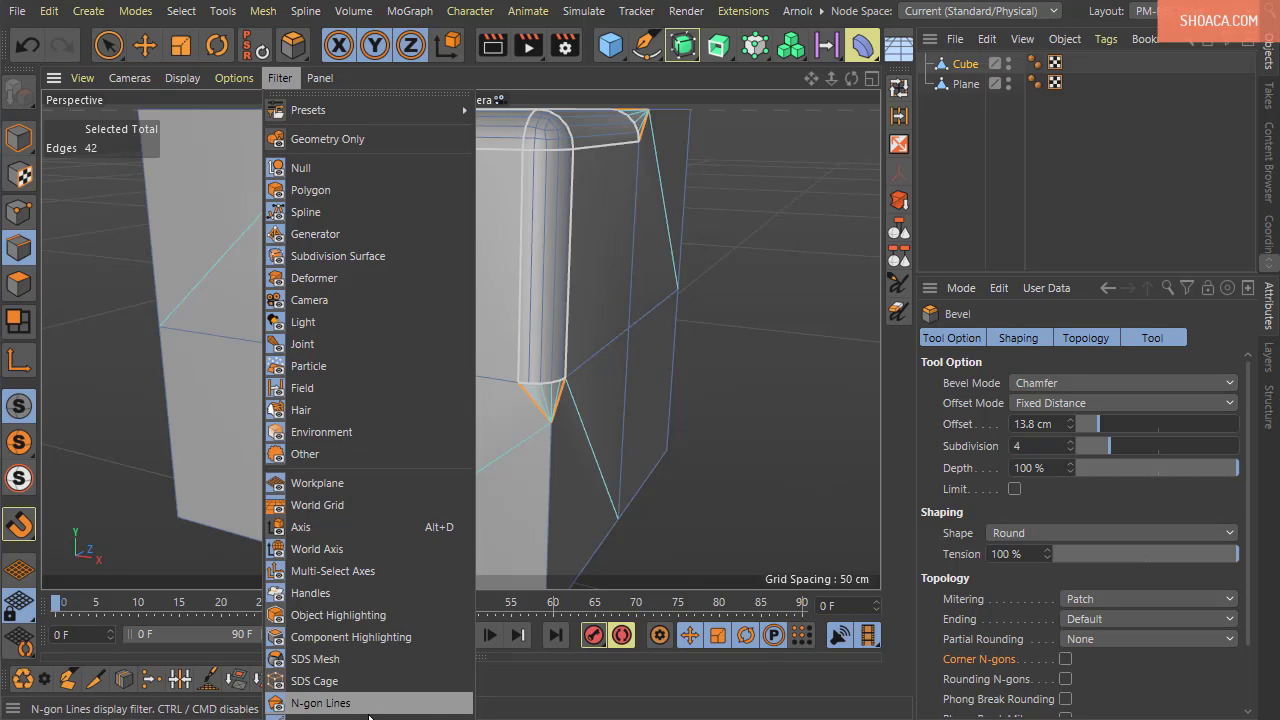
click(361, 704)
alt+drag(541, 466, 568, 482)
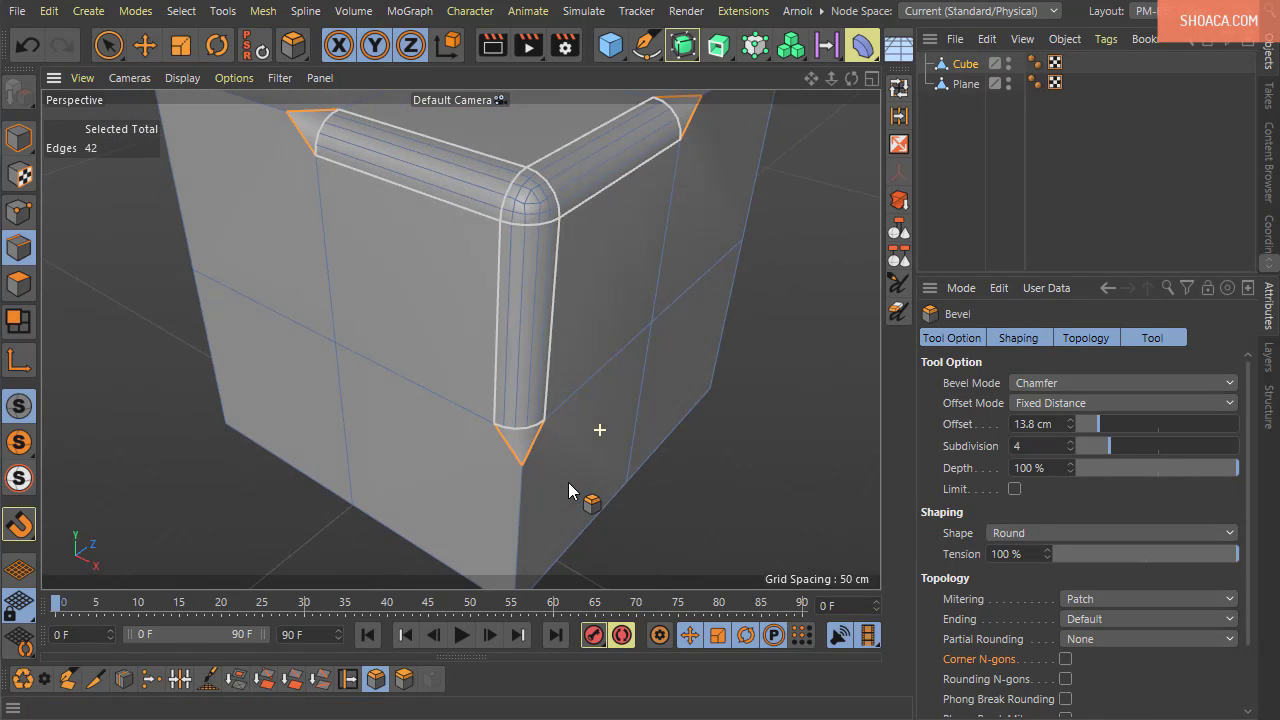
click(276, 78)
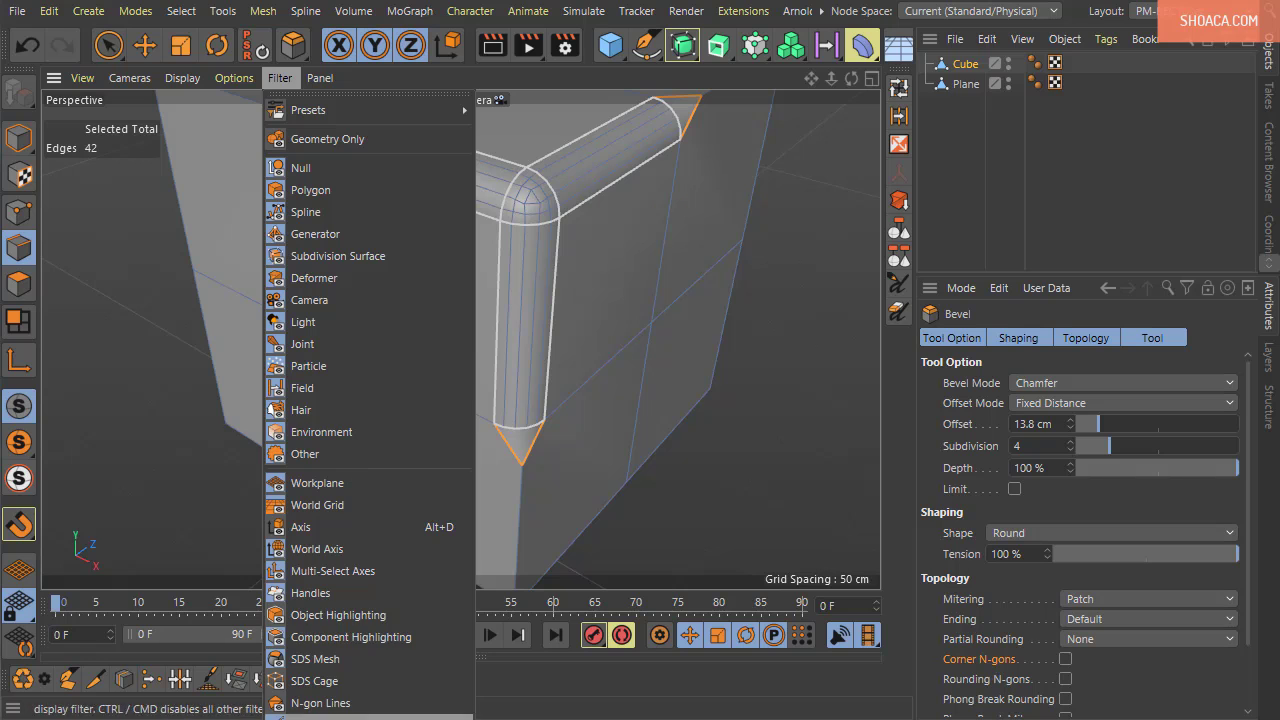
click(347, 704)
Switch the bevel's Corner N-gons option on and back off to compare the rounded corner's topology
alt+drag(660, 420, 769, 541)
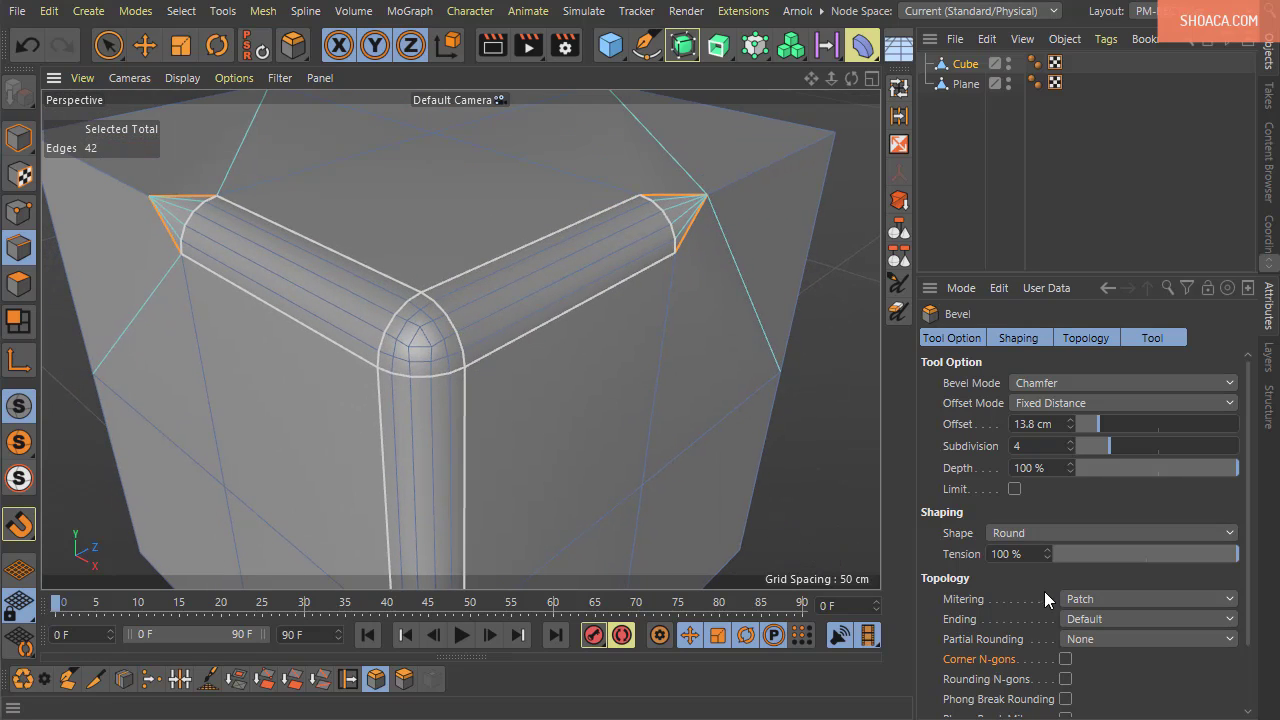
scroll(1250, 630, down, 2)
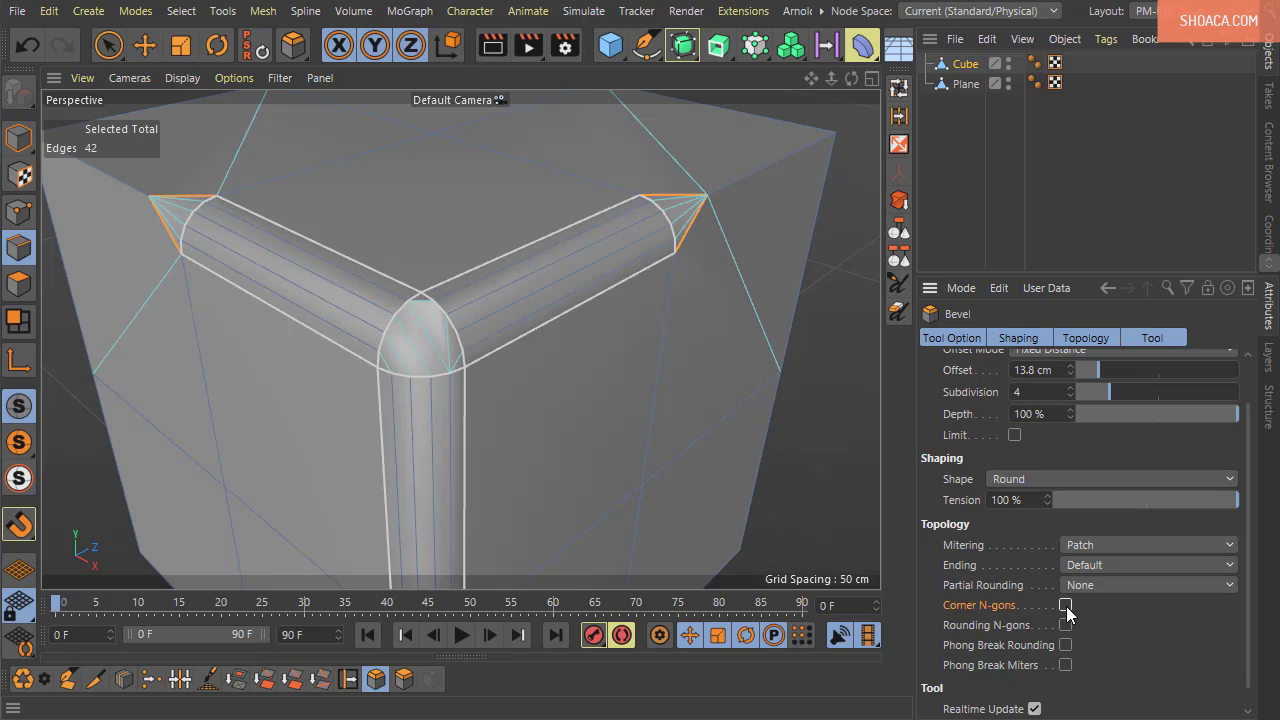
scroll(414, 354, up, 5)
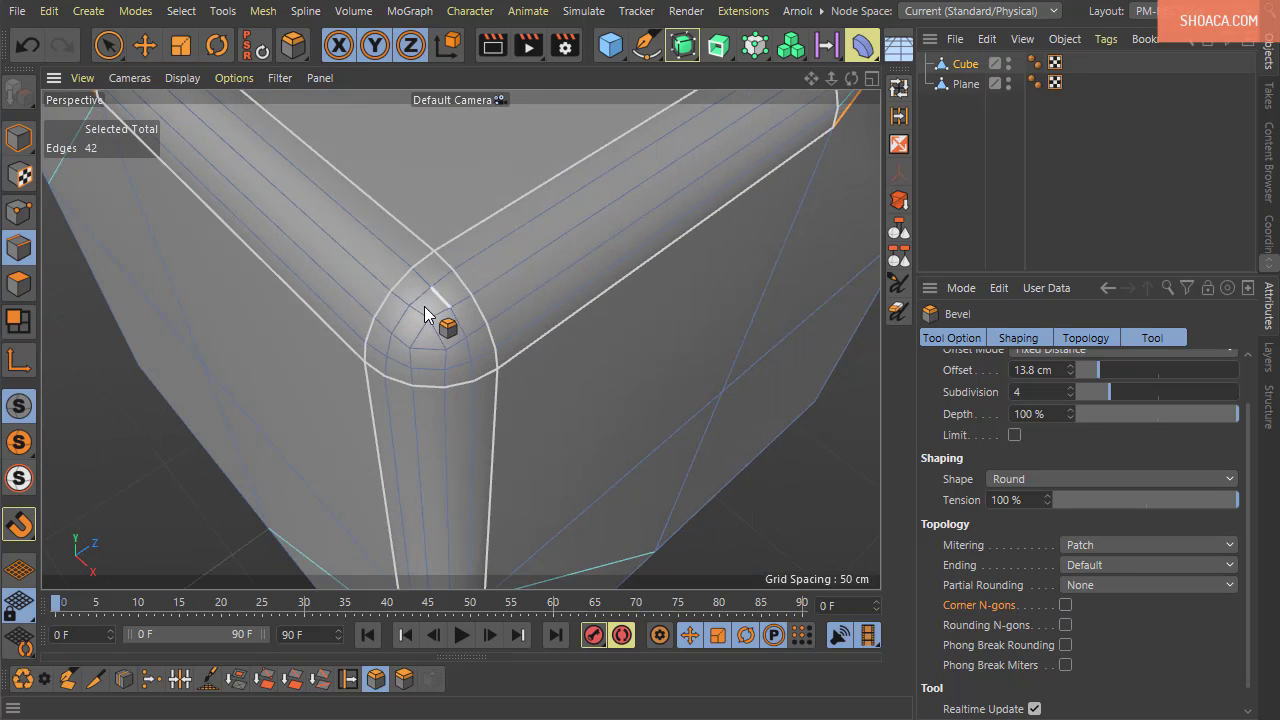
Switch on the bevel's Corner N-gons option and hide the N-gon lines to examine the rounded corner
click(1066, 605)
alt+drag(560, 390, 577, 361)
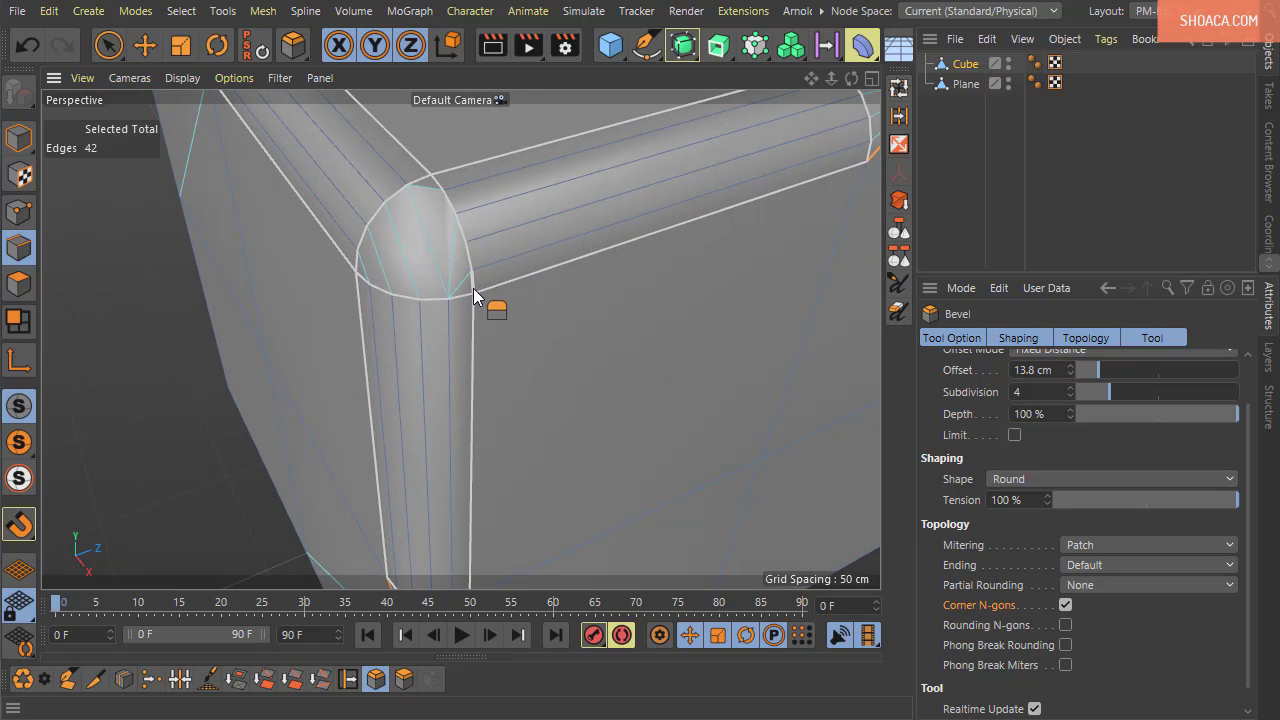
click(280, 78)
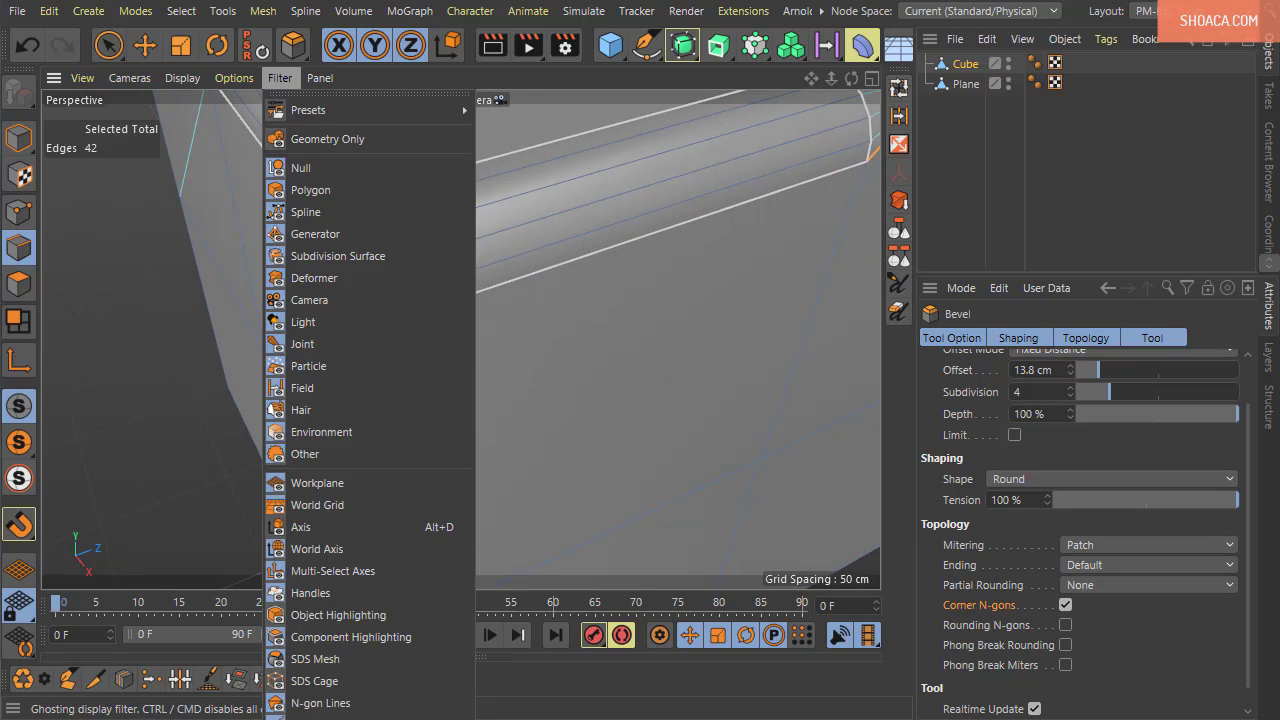
click(318, 704)
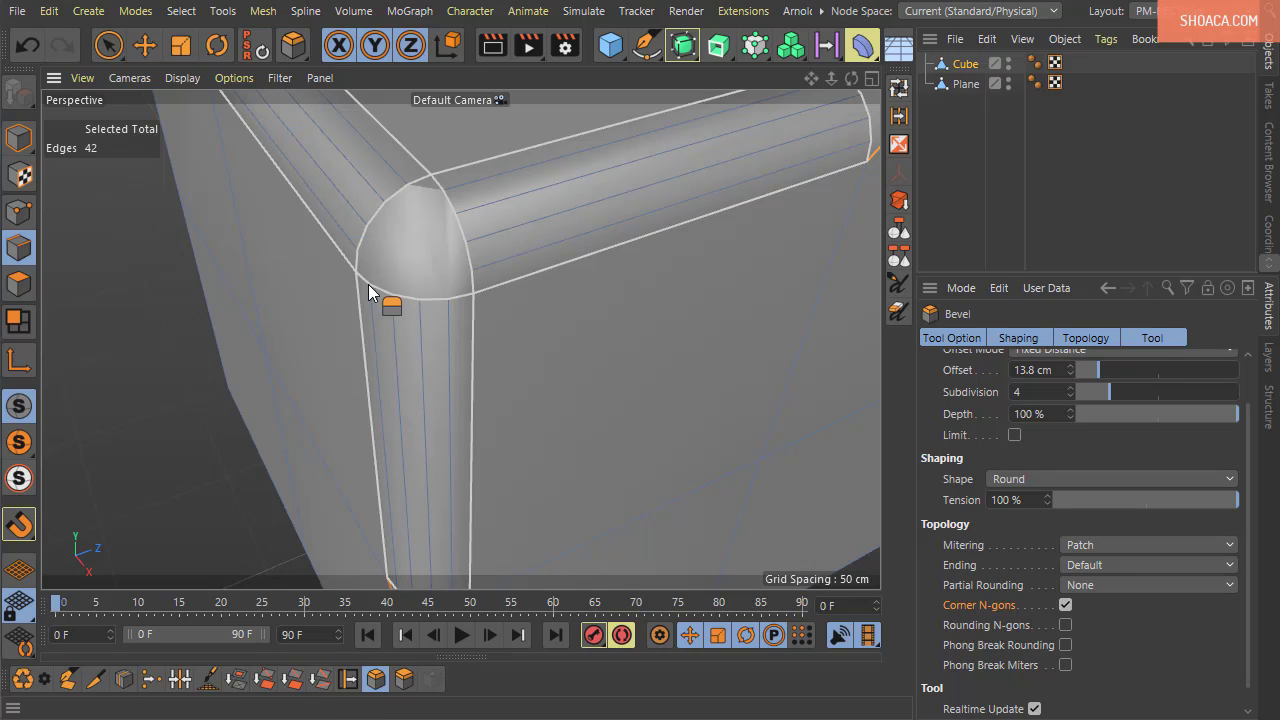
Show the N-gon lines again and switch the bevel's Corner N-gons option off
click(280, 78)
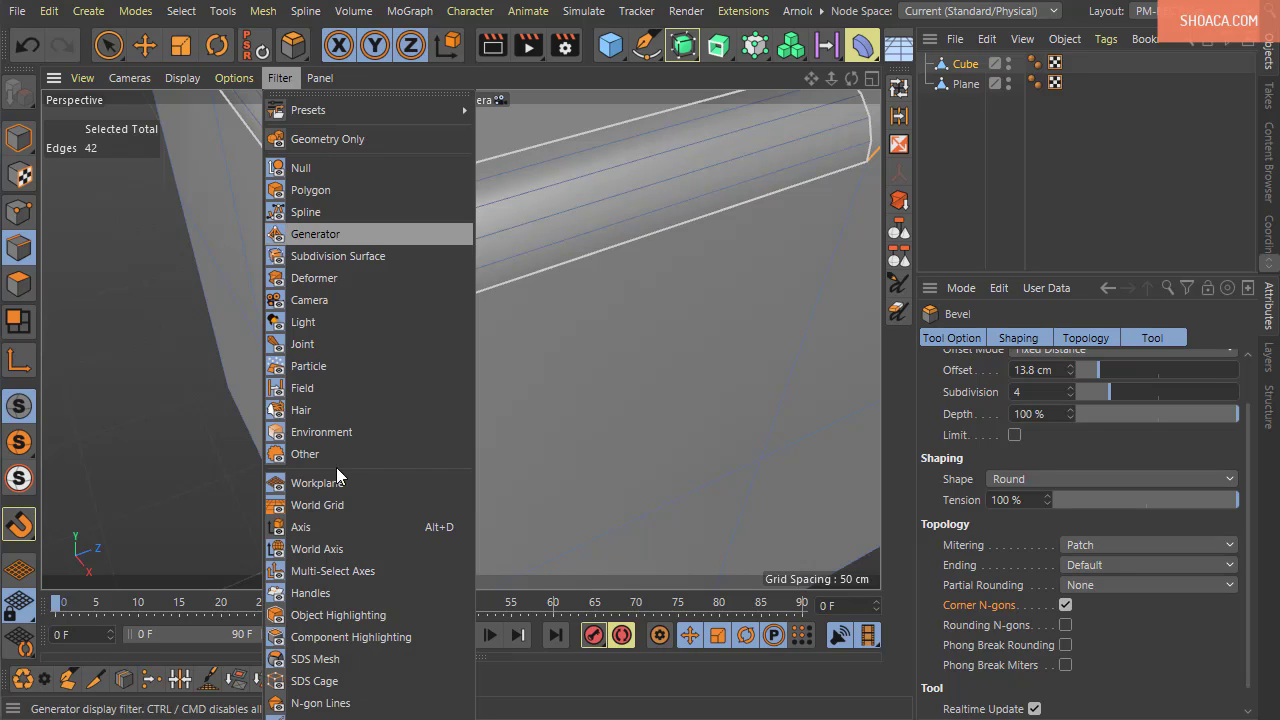
click(320, 696)
alt+drag(552, 420, 600, 391)
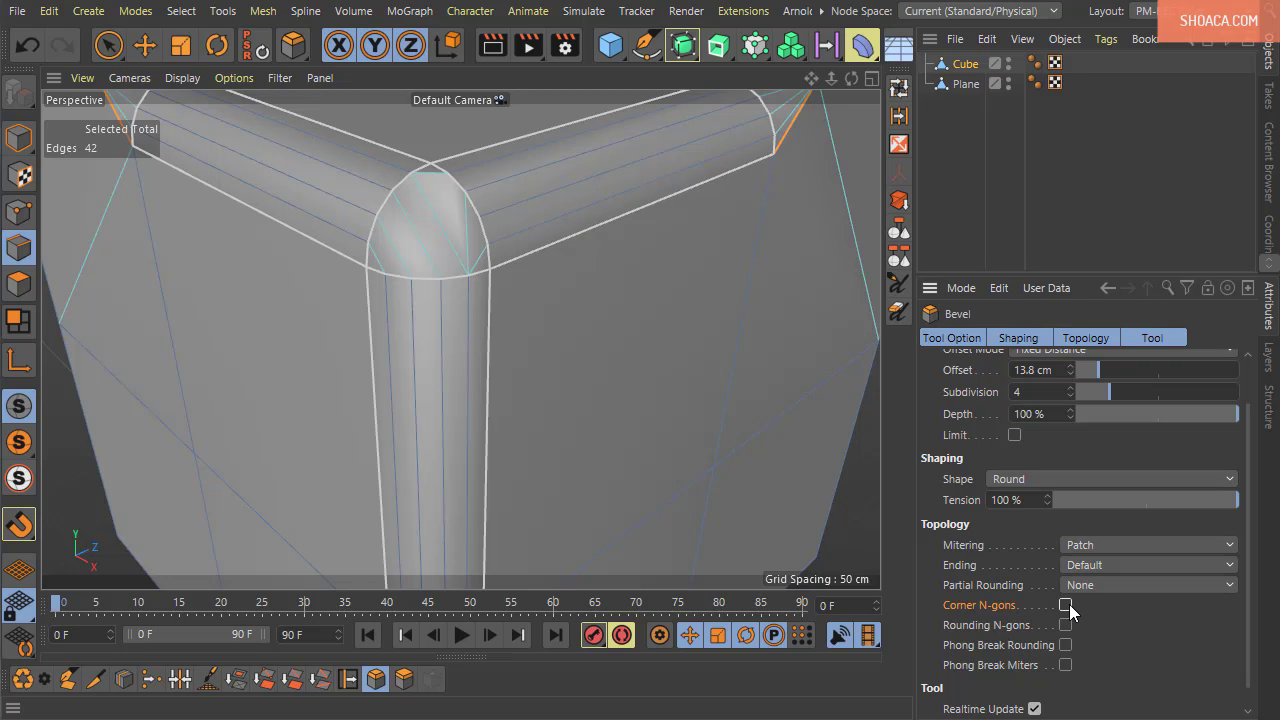
alt+drag(667, 435, 489, 352)
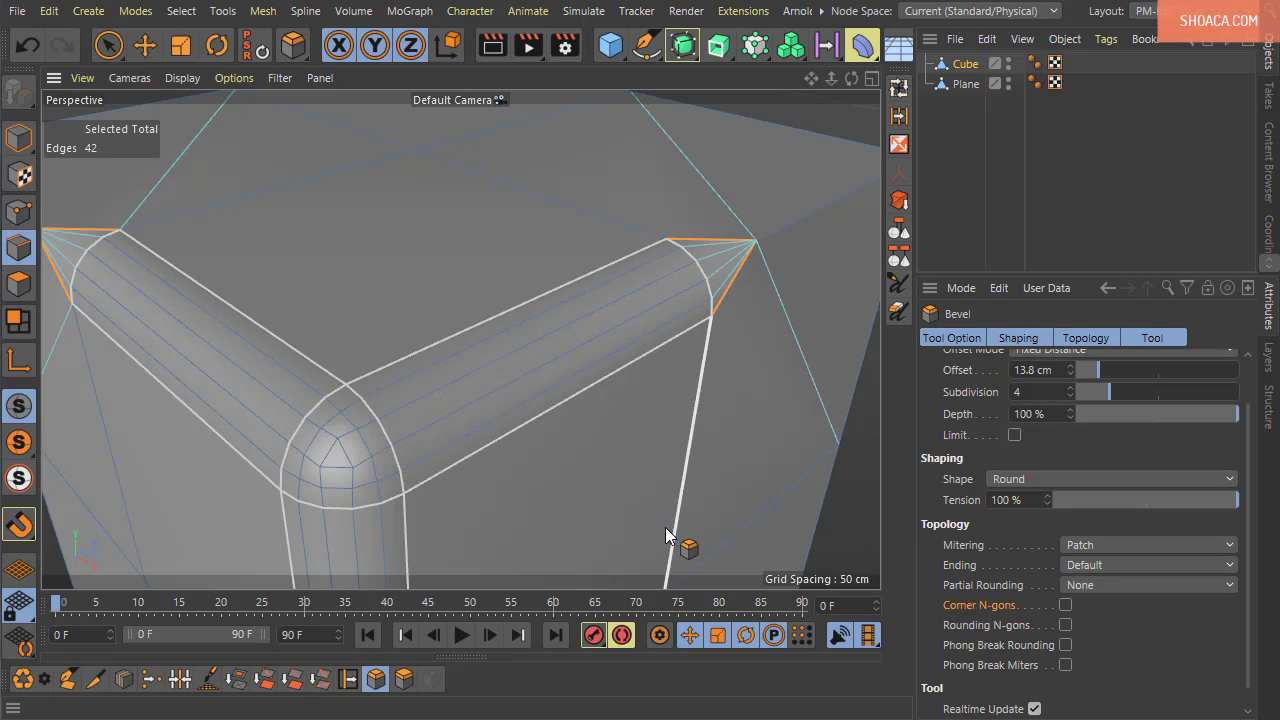
Switch on Rounding N-gons for the bevel and hide the N-gon lines to inspect the rounded edges
click(1065, 625)
alt+drag(840, 540, 706, 474)
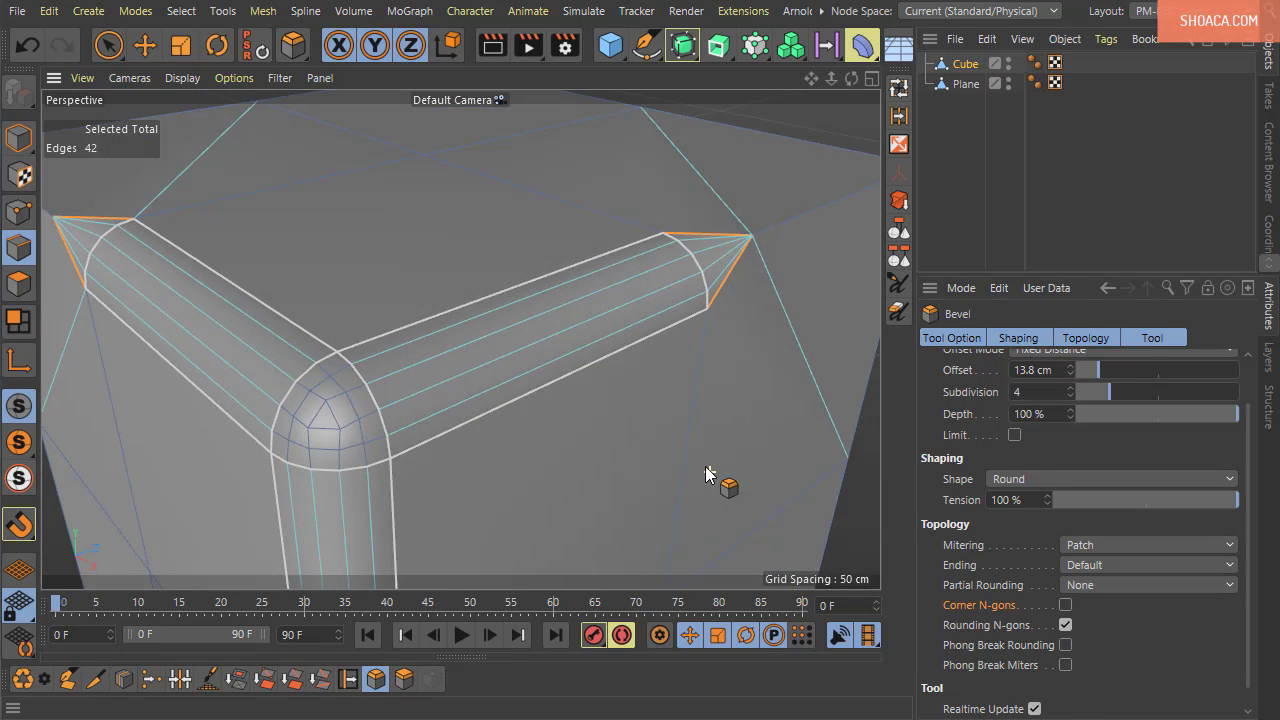
click(280, 78)
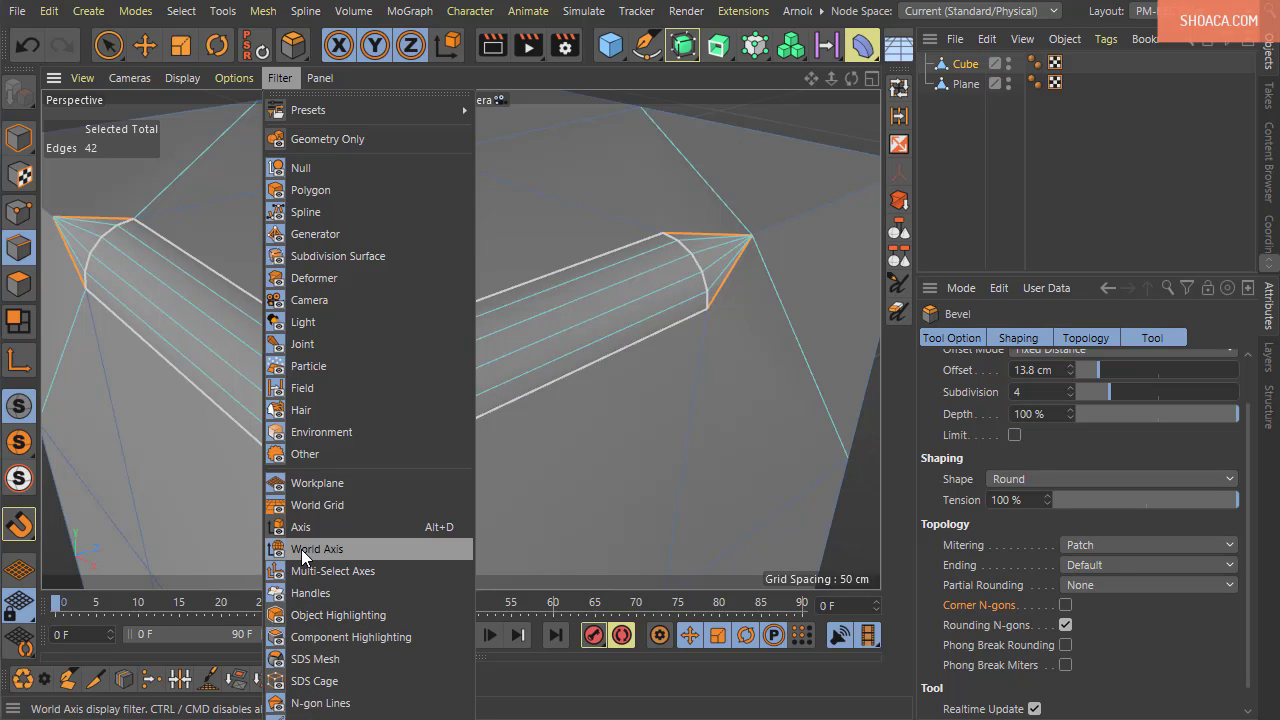
click(305, 681)
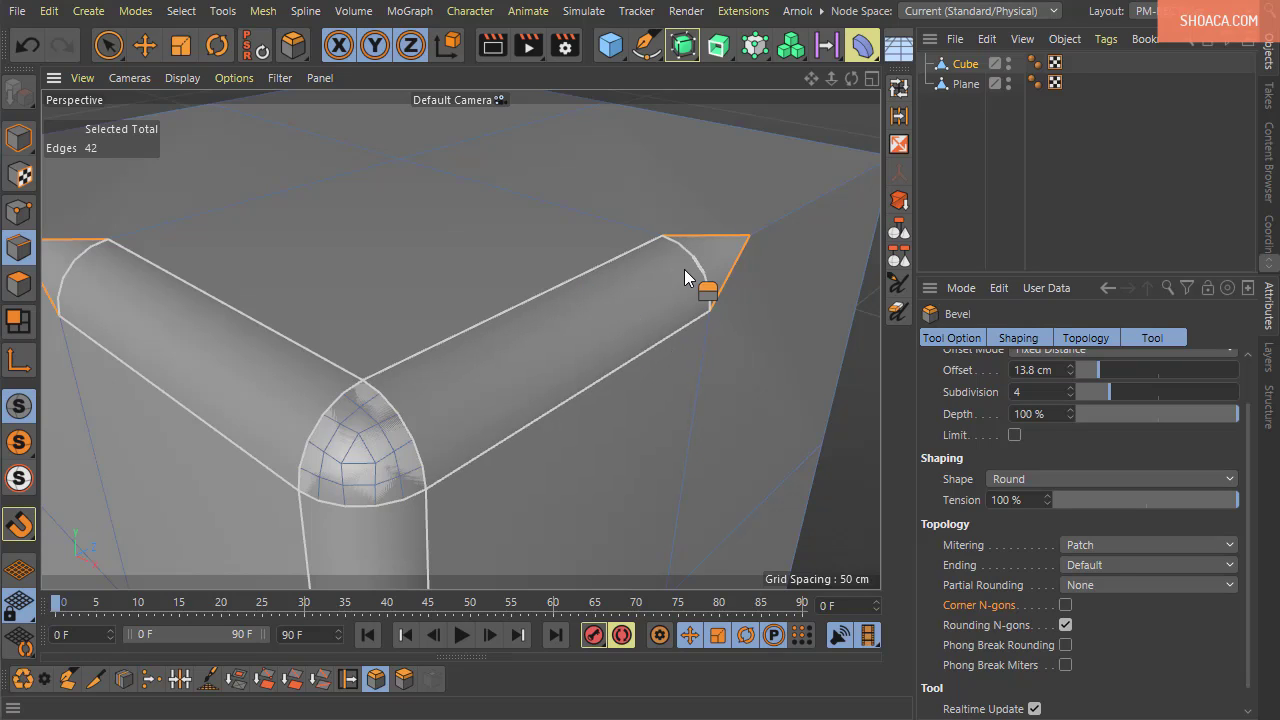
alt+drag(483, 316, 477, 292)
scroll(497, 423, down, 8)
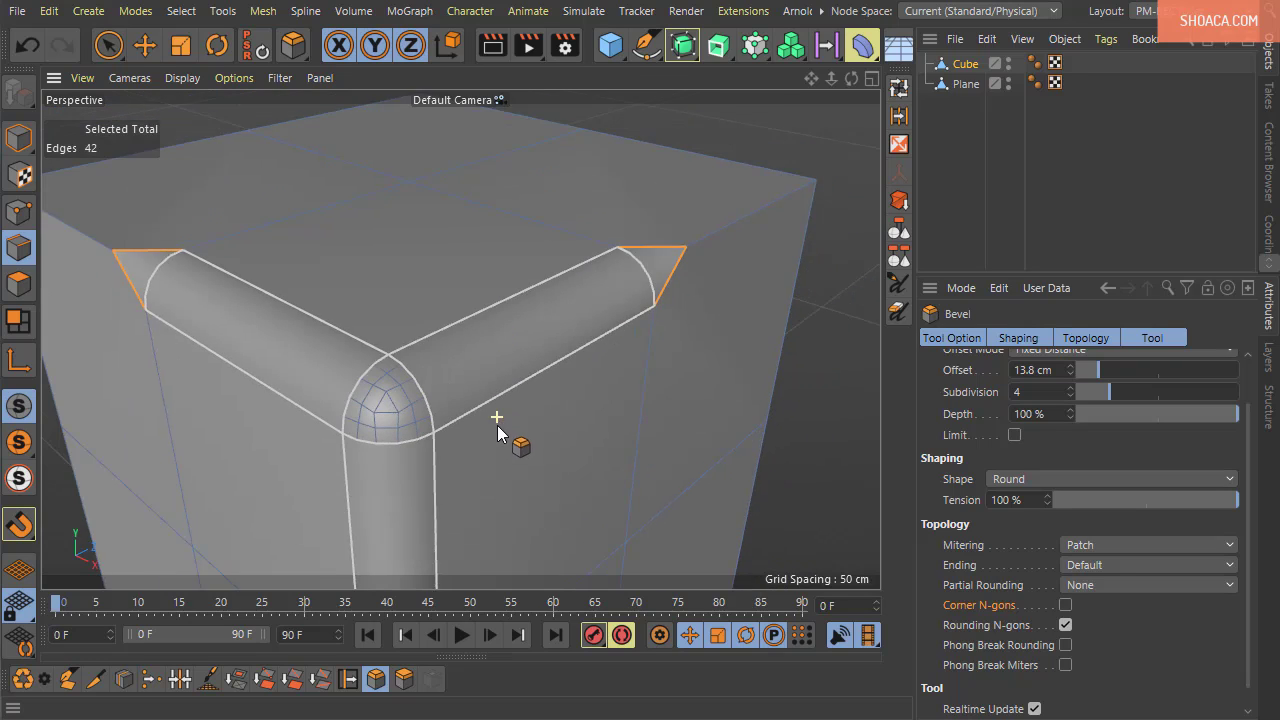
alt+drag(489, 437, 511, 353)
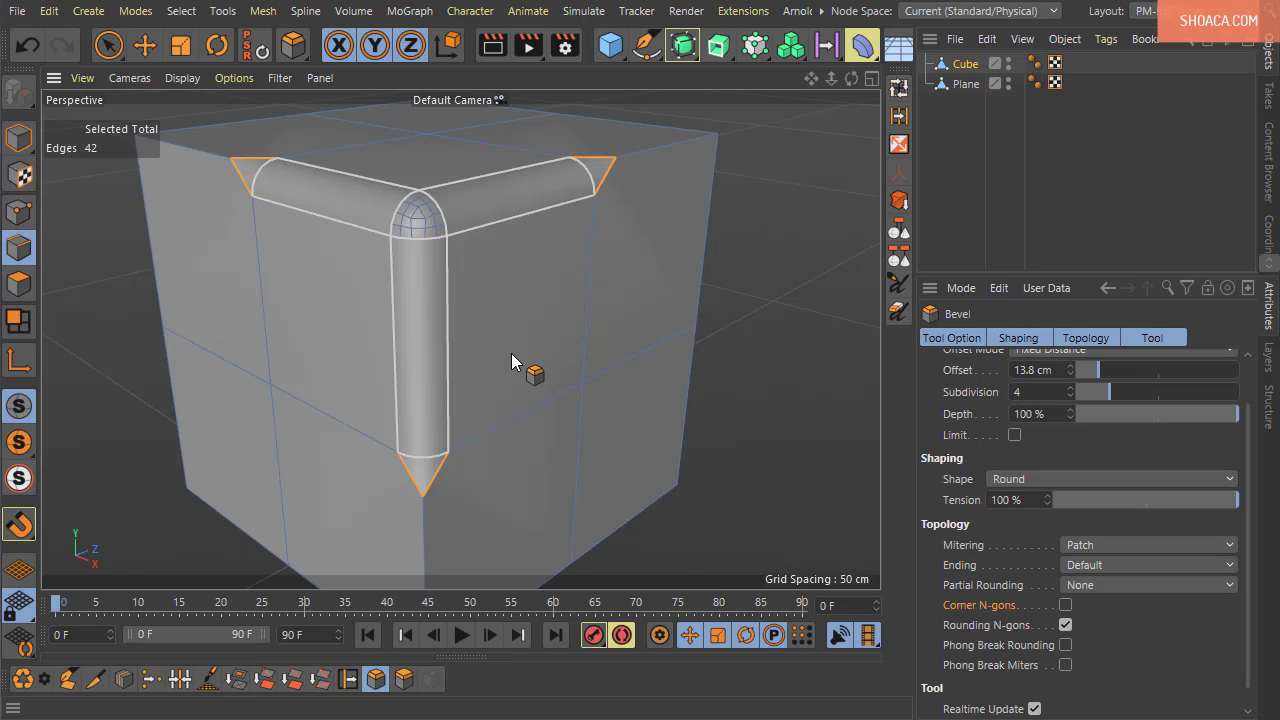
alt+drag(511, 353, 518, 370)
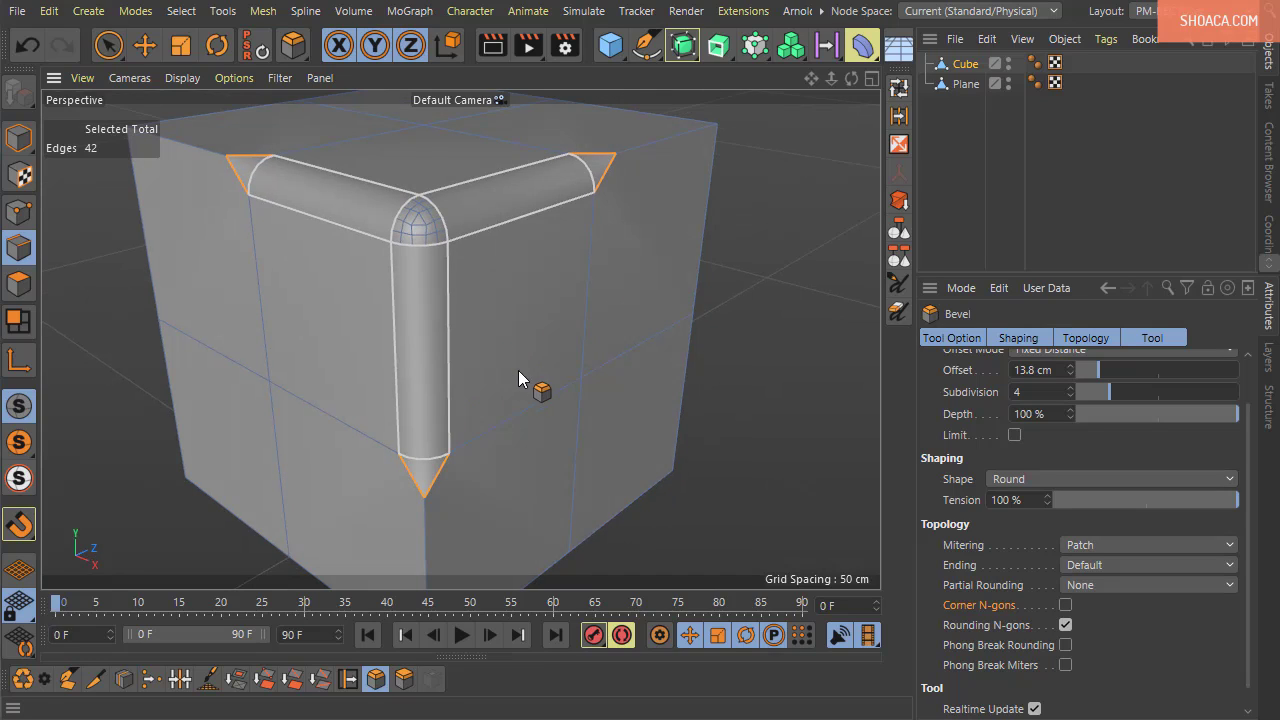
Toggle Corner N-gons on and off, switch Rounding N-gons off, and inspect the bevelled edges' subdivisions
click(1066, 605)
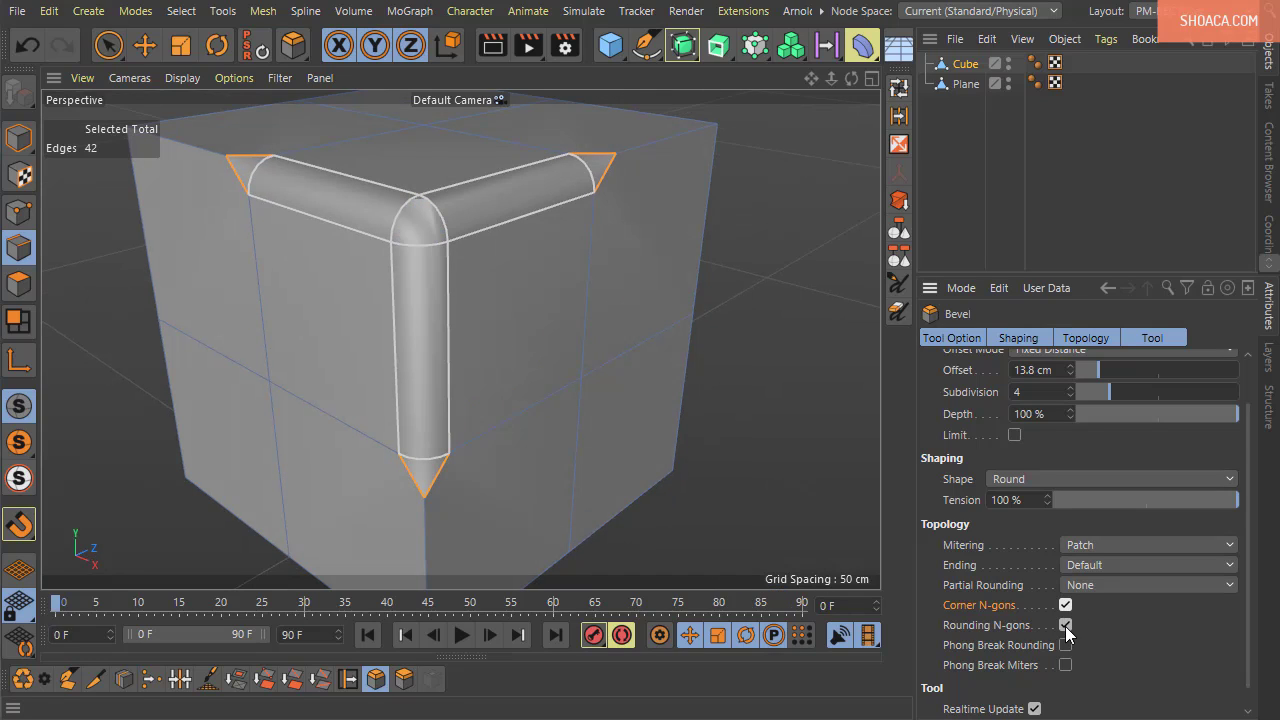
click(1064, 604)
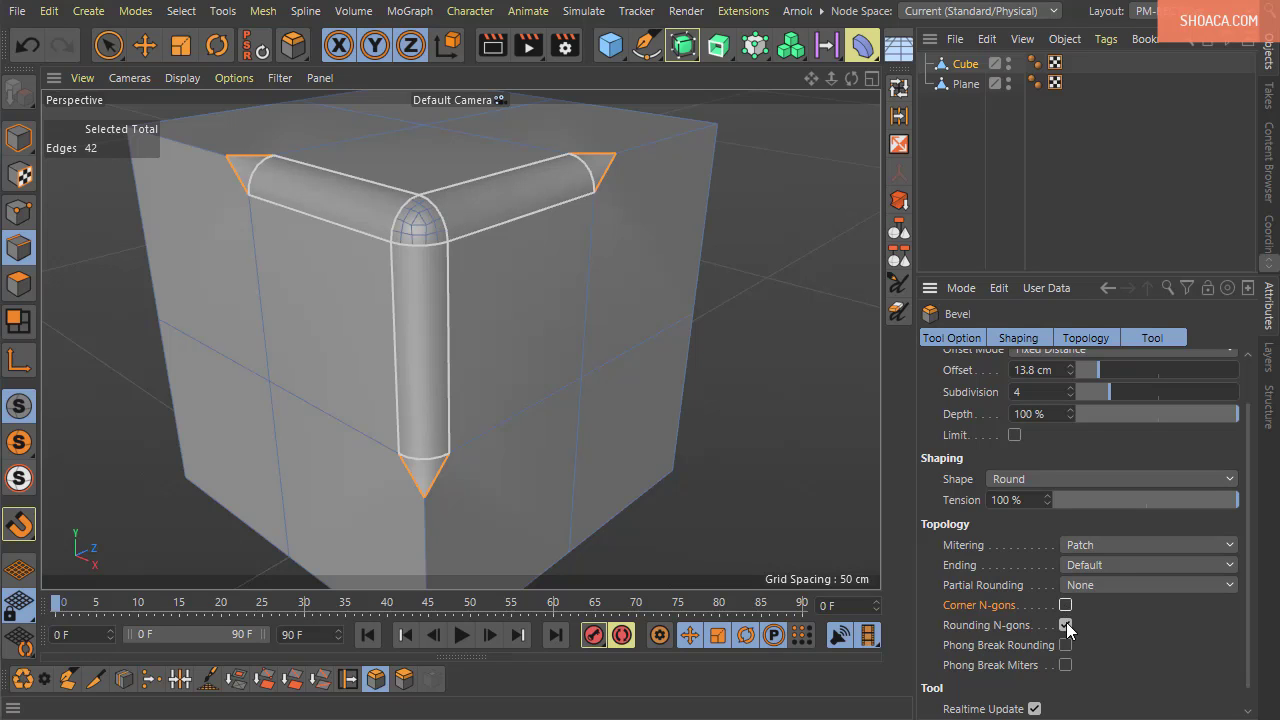
click(1066, 623)
scroll(540, 300, up, 5)
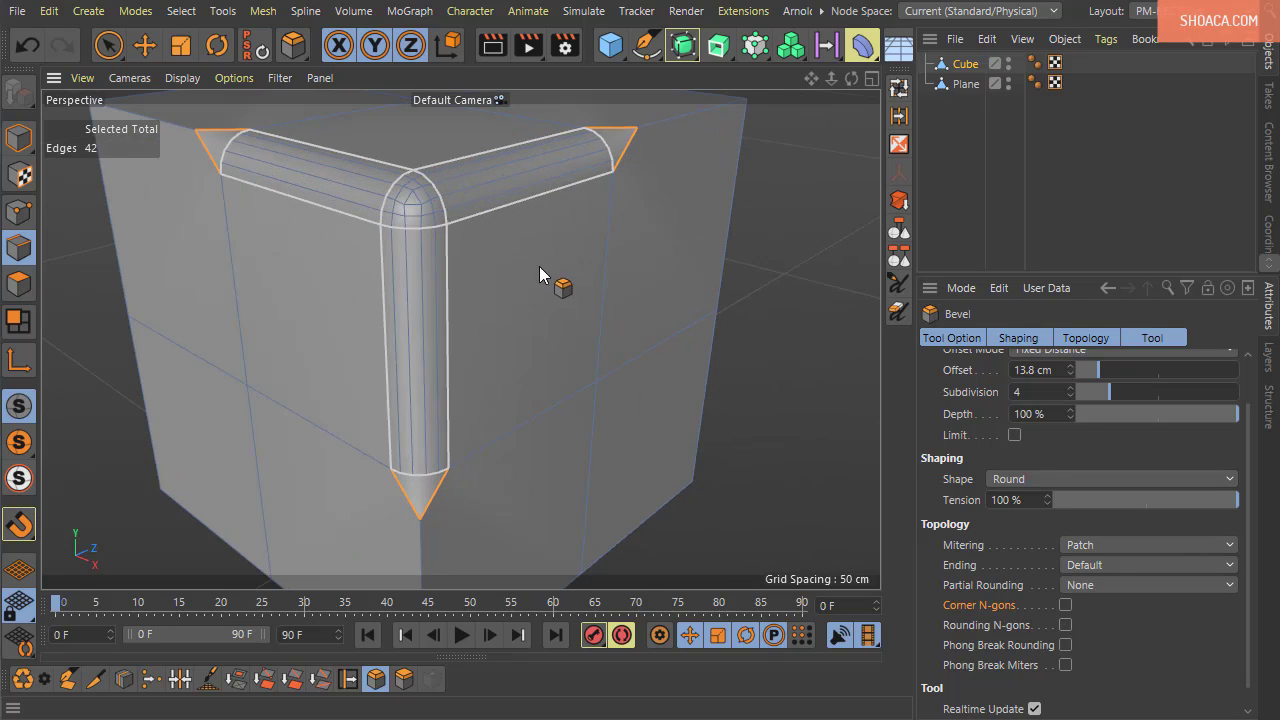
alt+drag(528, 298, 529, 383)
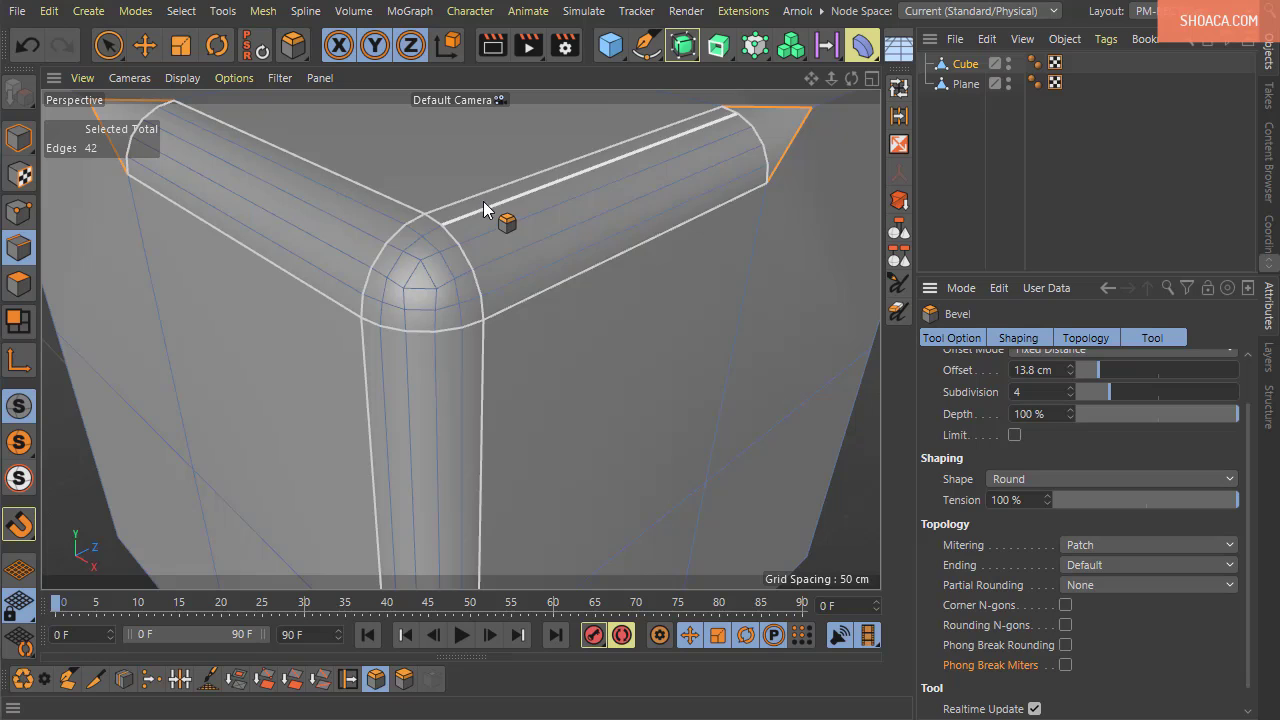
alt+drag(660, 371, 437, 396)
alt+drag(547, 447, 623, 203)
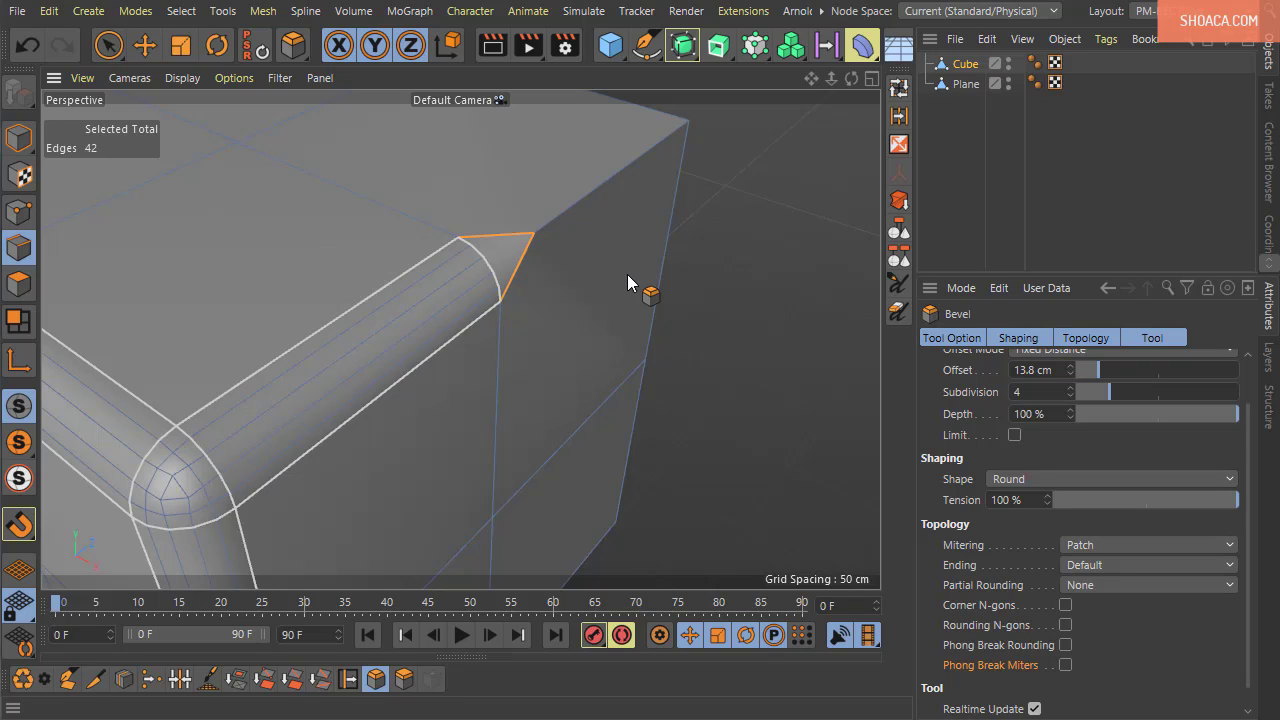
Add a cylinder primitive to the scene
scroll(628, 280, down, 5)
alt+drag(620, 343, 623, 143)
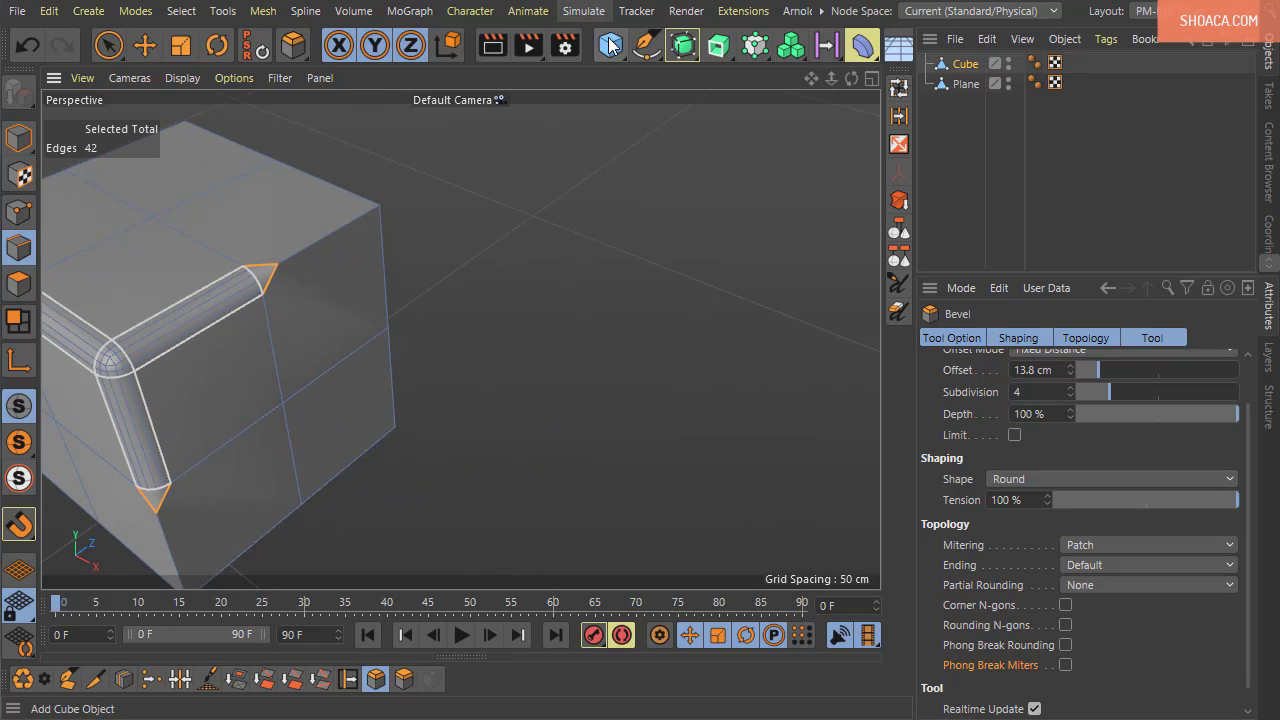
click(610, 45)
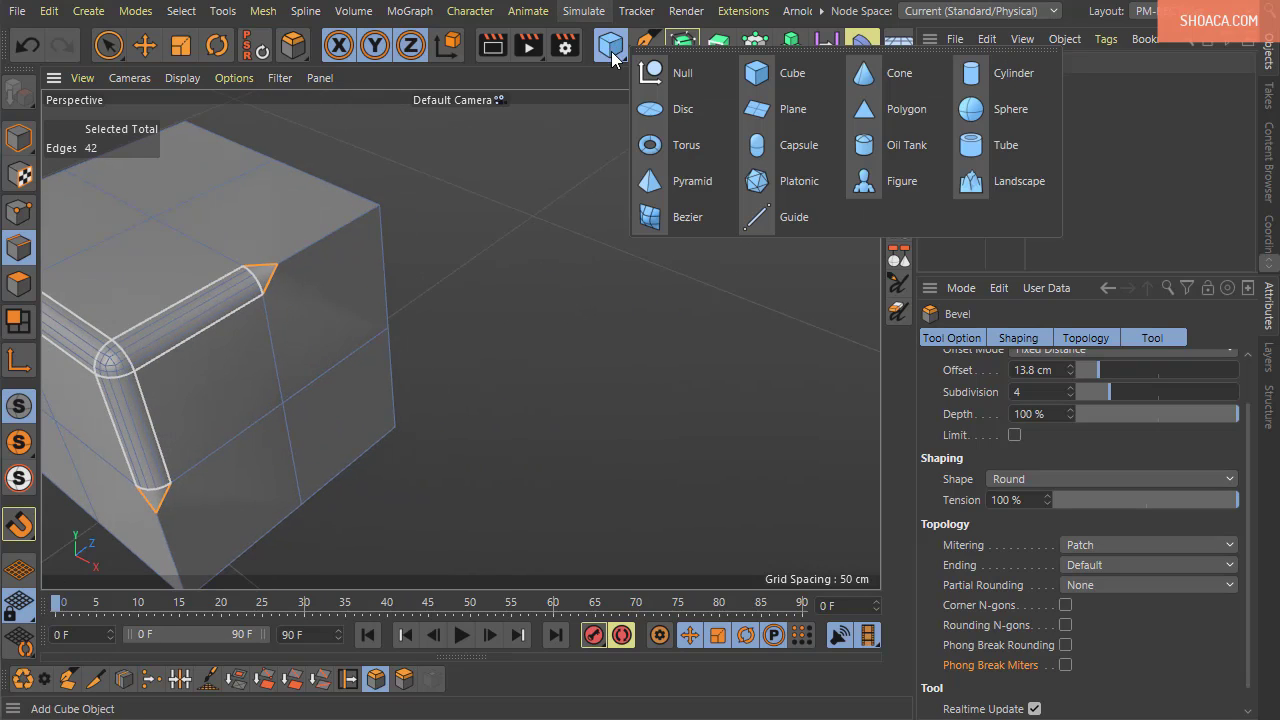
click(1015, 73)
scroll(240, 383, down, 10)
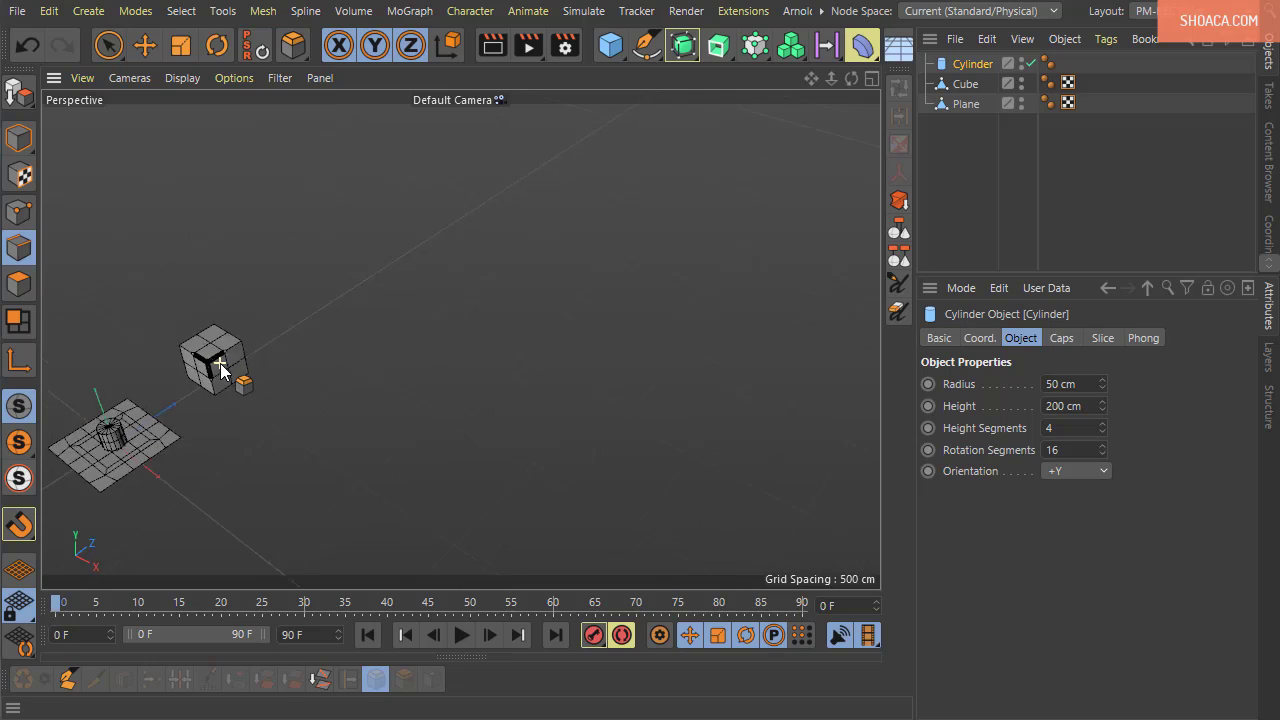
Move the cylinder along its Z axis into the empty space well beyond the cube
click(145, 45)
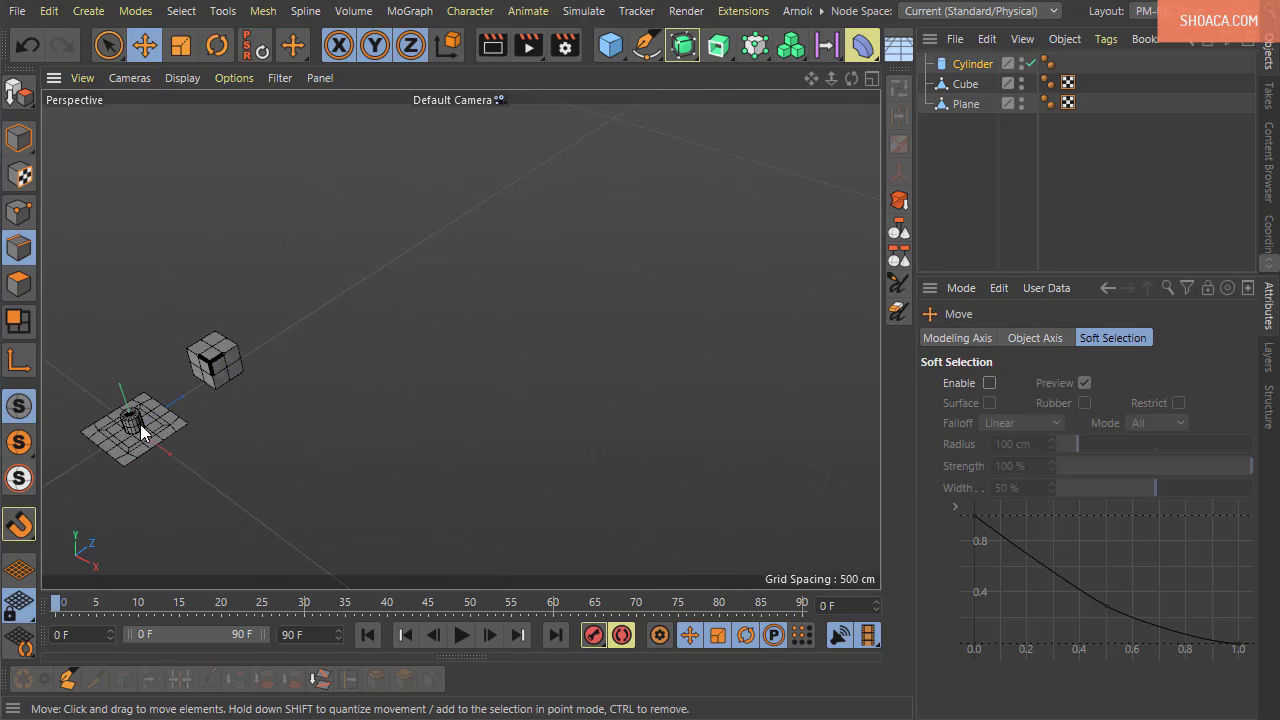
drag(176, 402, 574, 298)
scroll(510, 193, up, 3)
scroll(420, 177, up, 5)
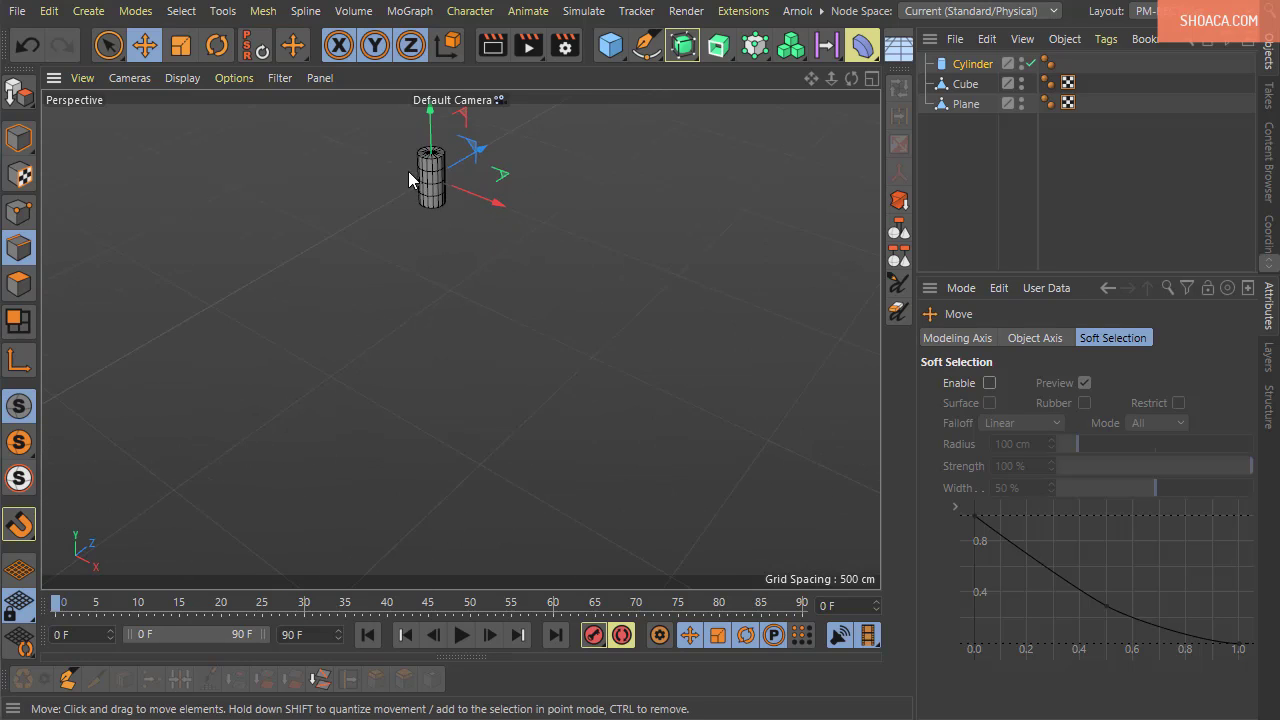
alt+drag(450, 258, 500, 514)
Switch the viewport display to smooth shading without wireframe lines and frame the cylinder up close
click(182, 77)
click(225, 108)
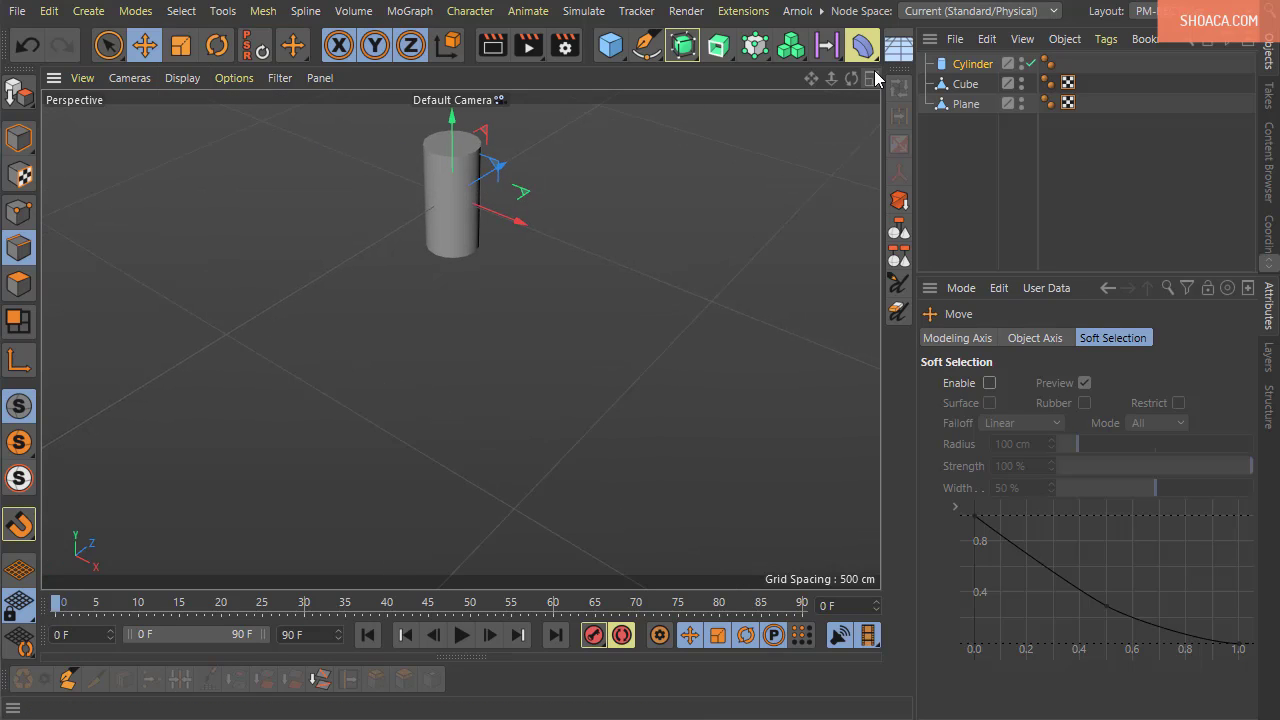
drag(829, 83, 832, 302)
scroll(465, 290, up, 5)
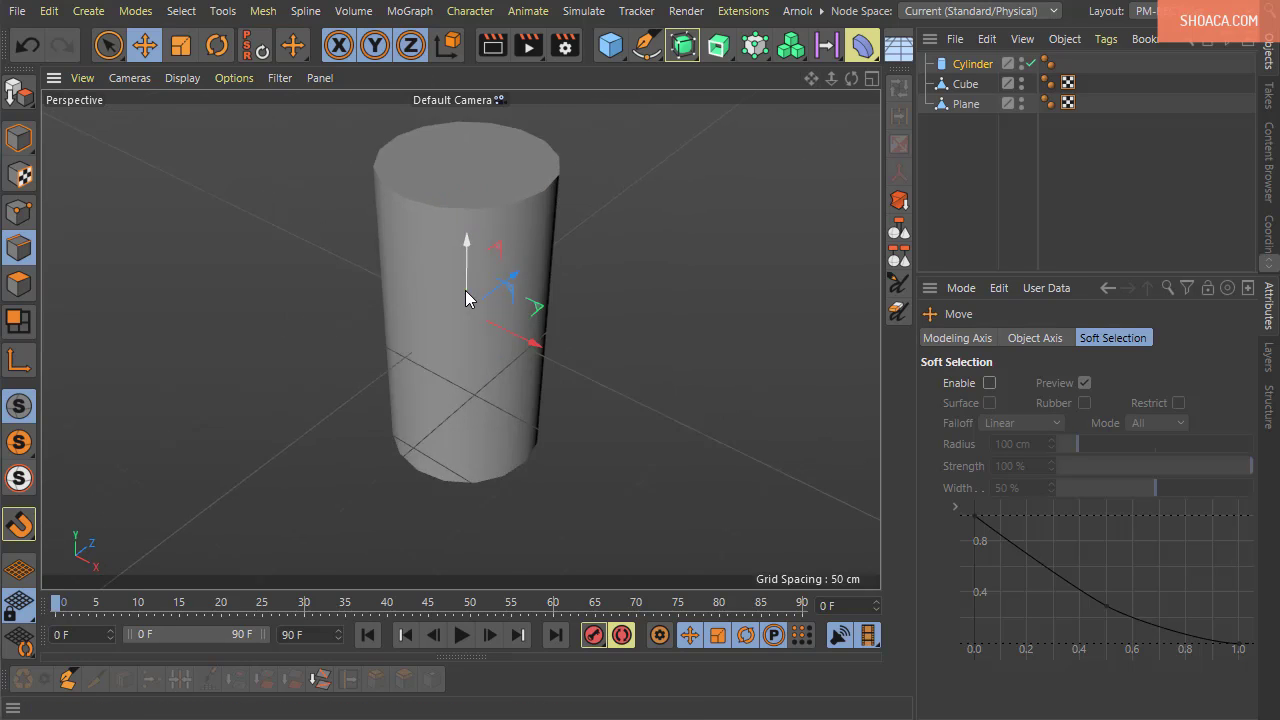
alt+drag(602, 297, 480, 296)
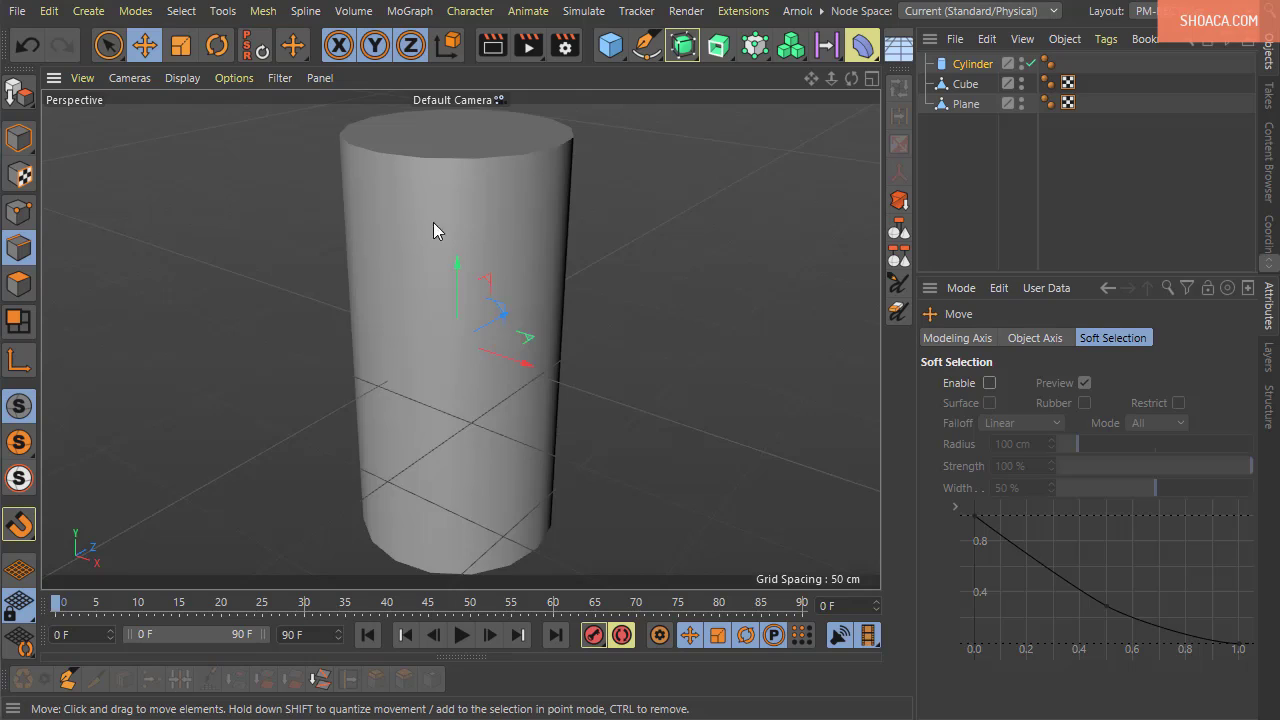
alt+drag(434, 223, 491, 263)
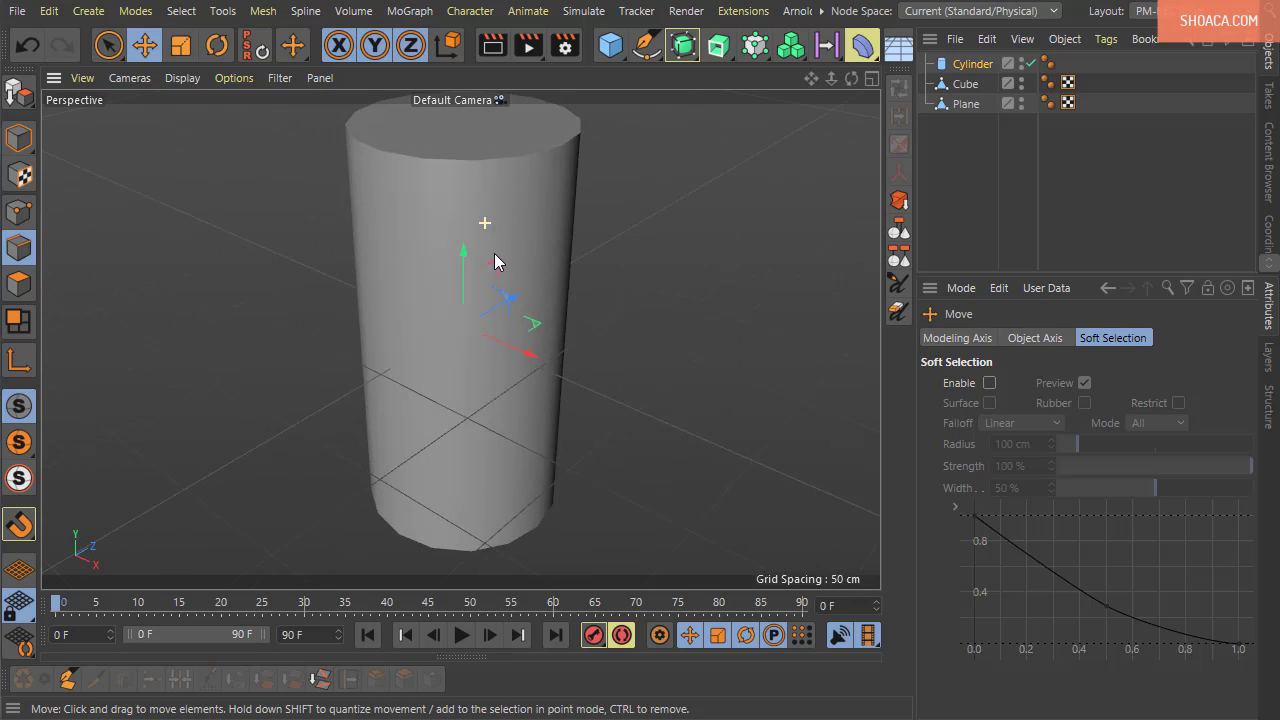
Set the Phong Angle of the cylinder's Phong tag to 0° and check the shading of its side
click(1049, 64)
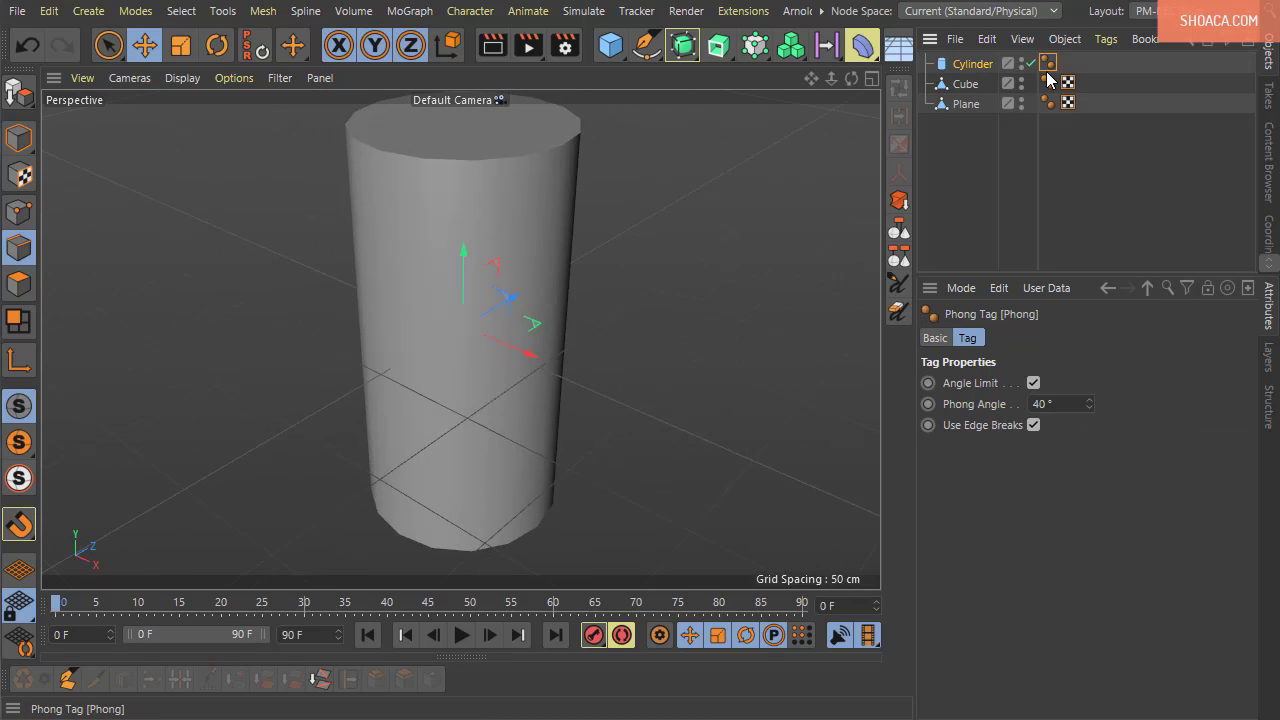
double_click(1059, 405)
text(0)
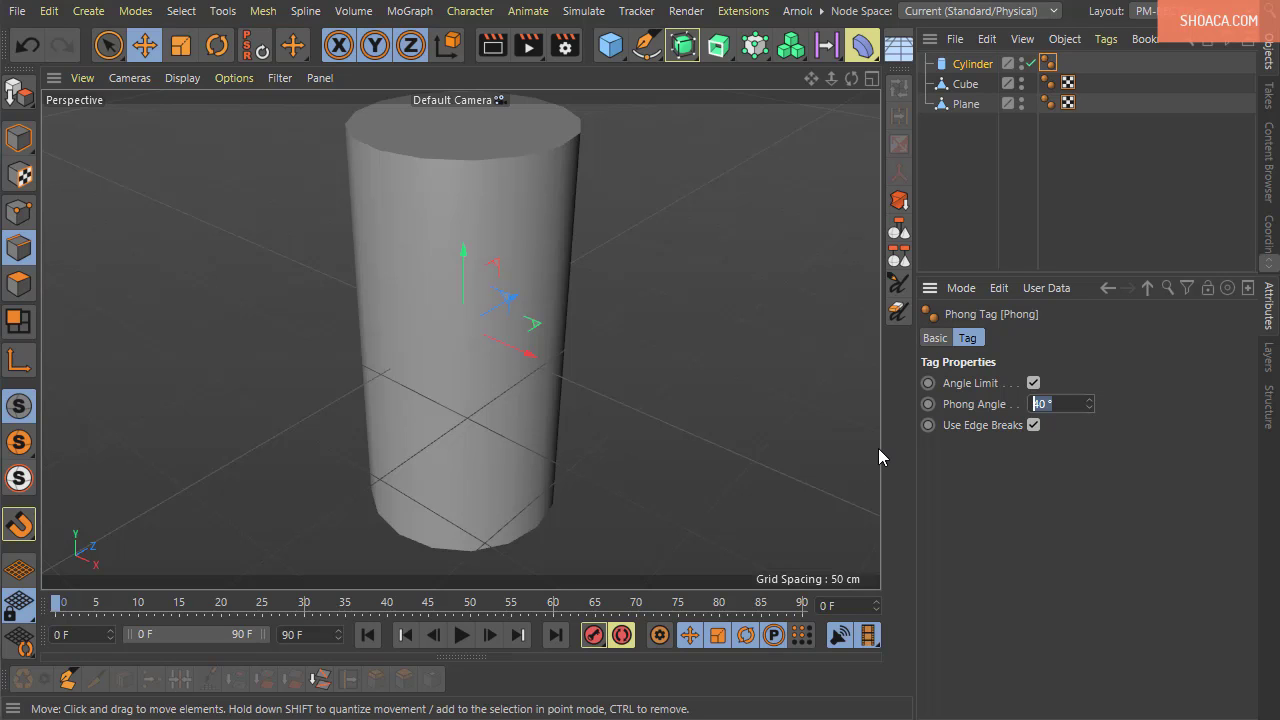
key(Return)
alt+drag(878, 440, 517, 280)
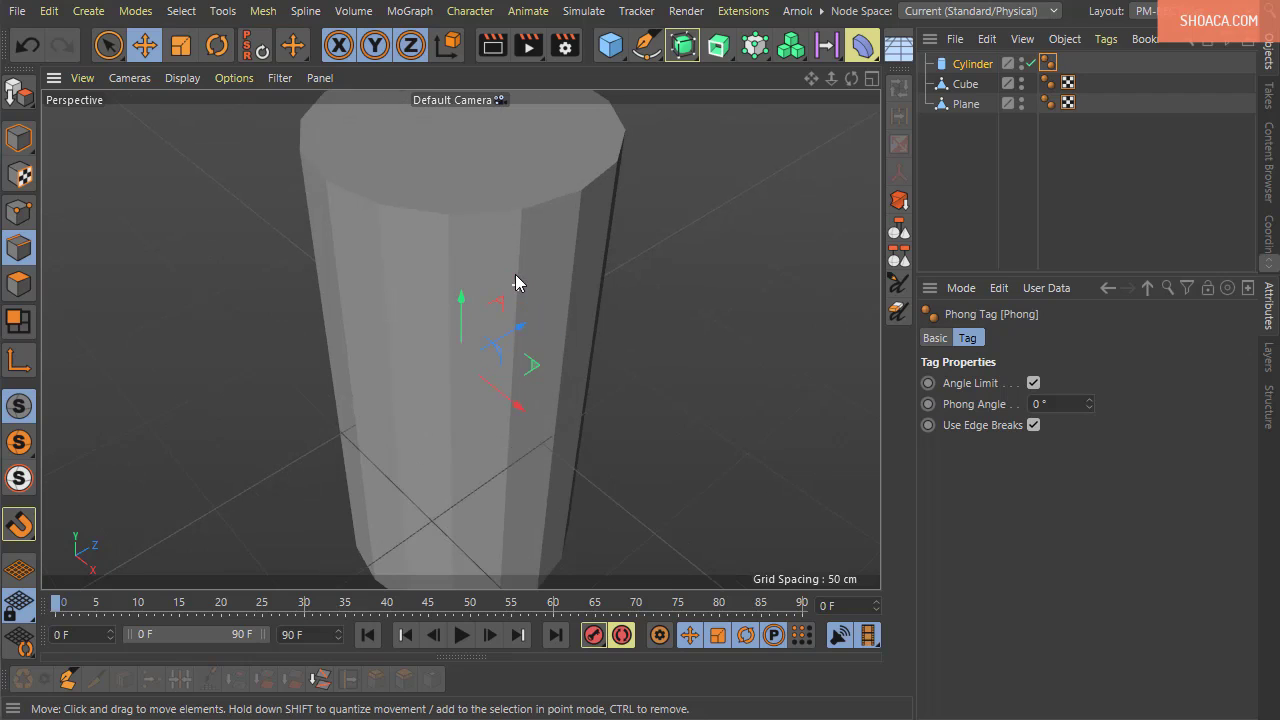
Open the cylinder's Rotation Segments value and examine the flat facets around its side
click(981, 70)
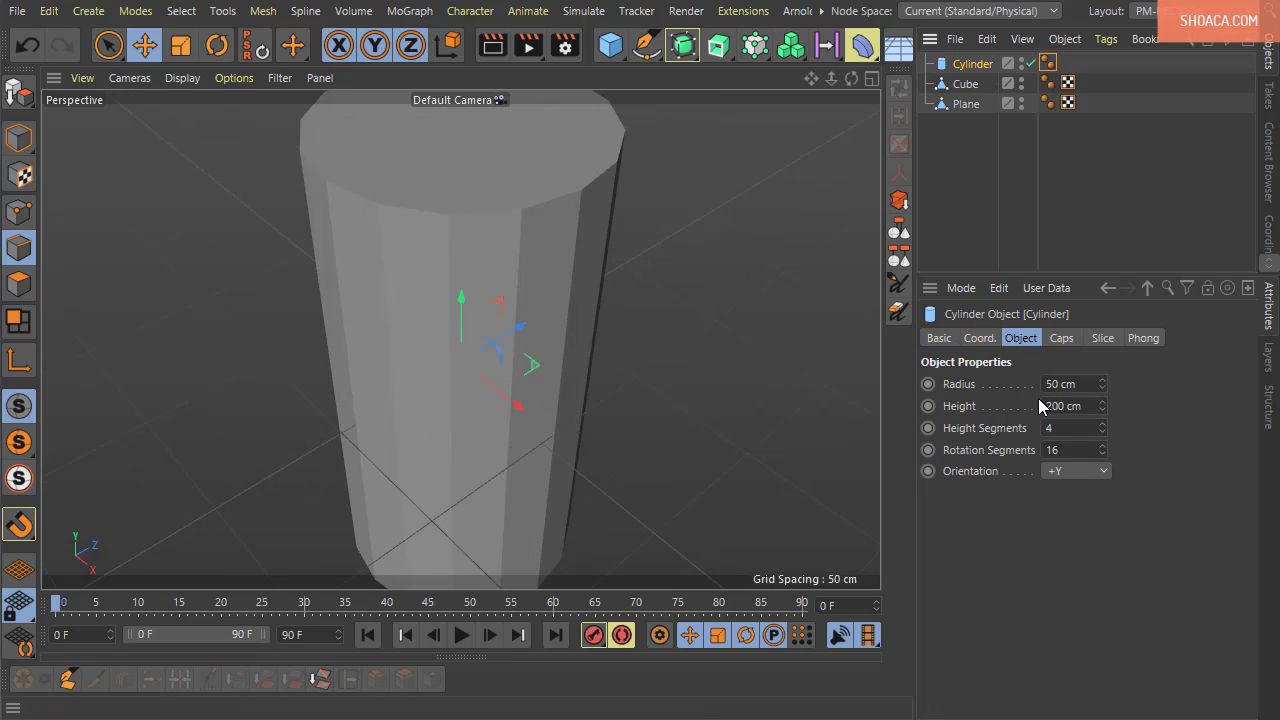
double_click(1052, 449)
alt+drag(577, 262, 557, 300)
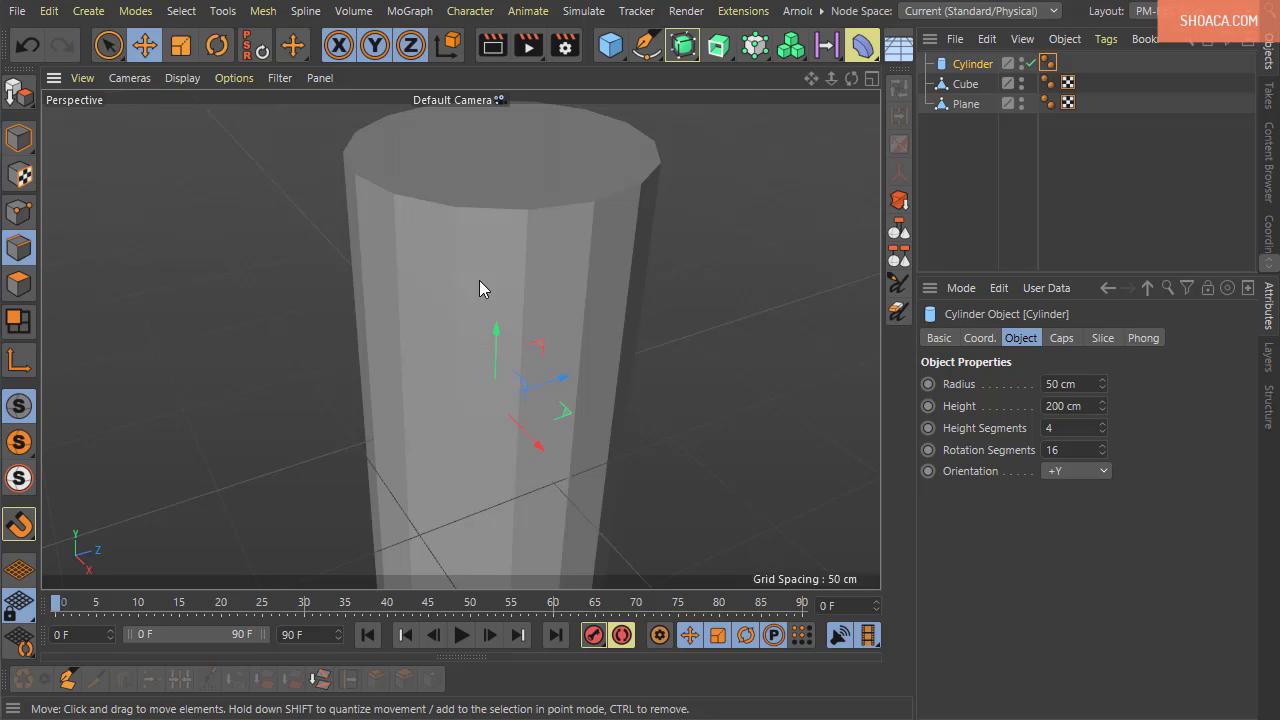
alt+drag(714, 352, 491, 384)
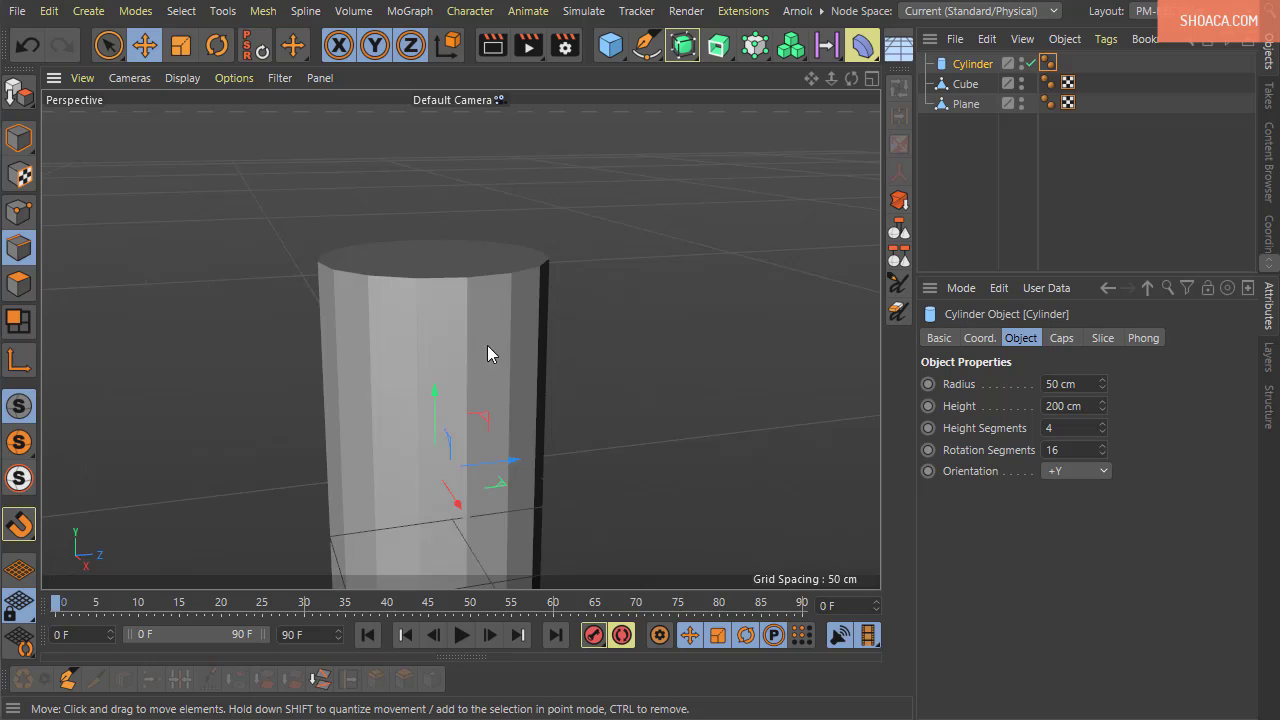
Set the Phong Angle of the cylinder's Phong tag to 45° and view the cylinder from above
click(1047, 63)
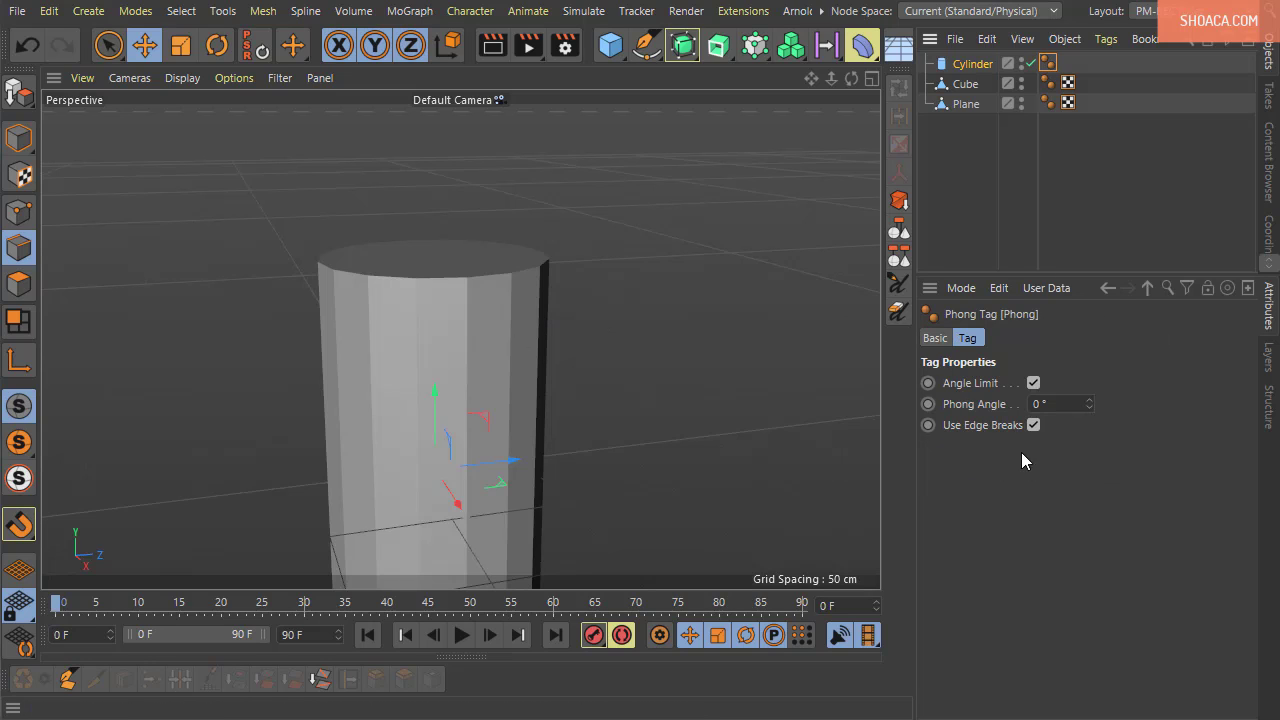
double_click(1045, 403)
text(45)
key(Return)
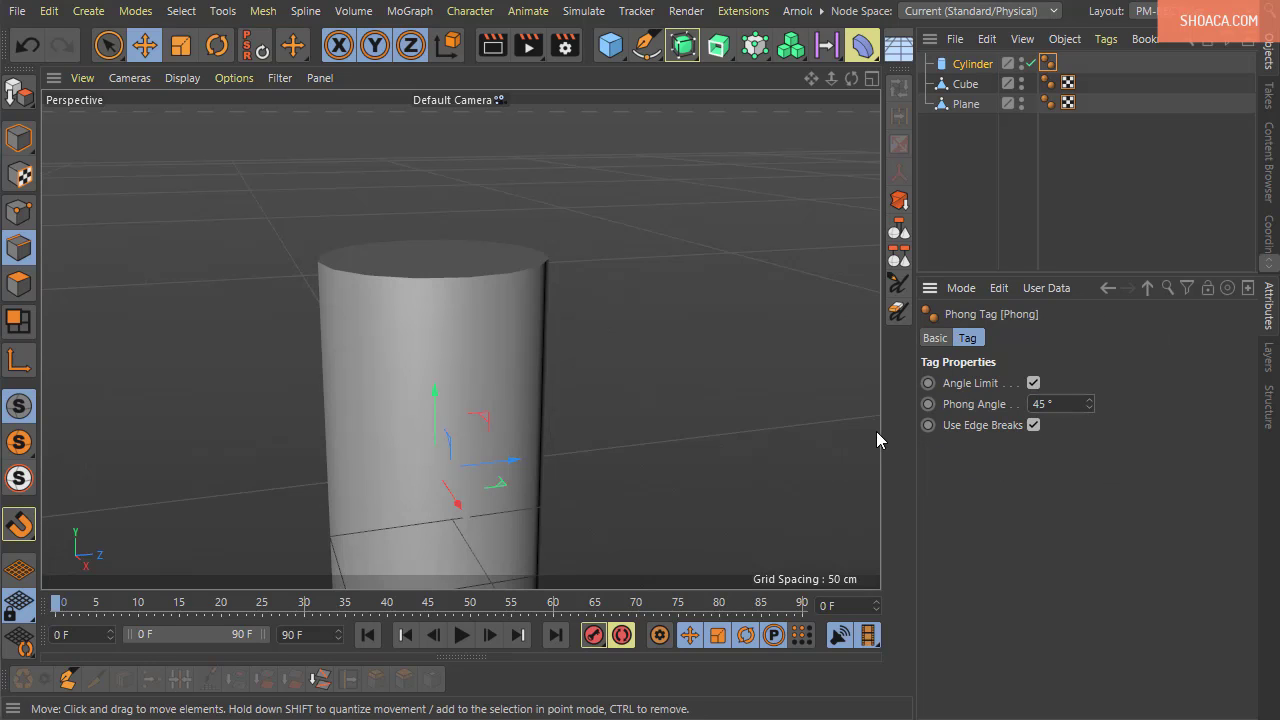
alt+drag(470, 400, 457, 367)
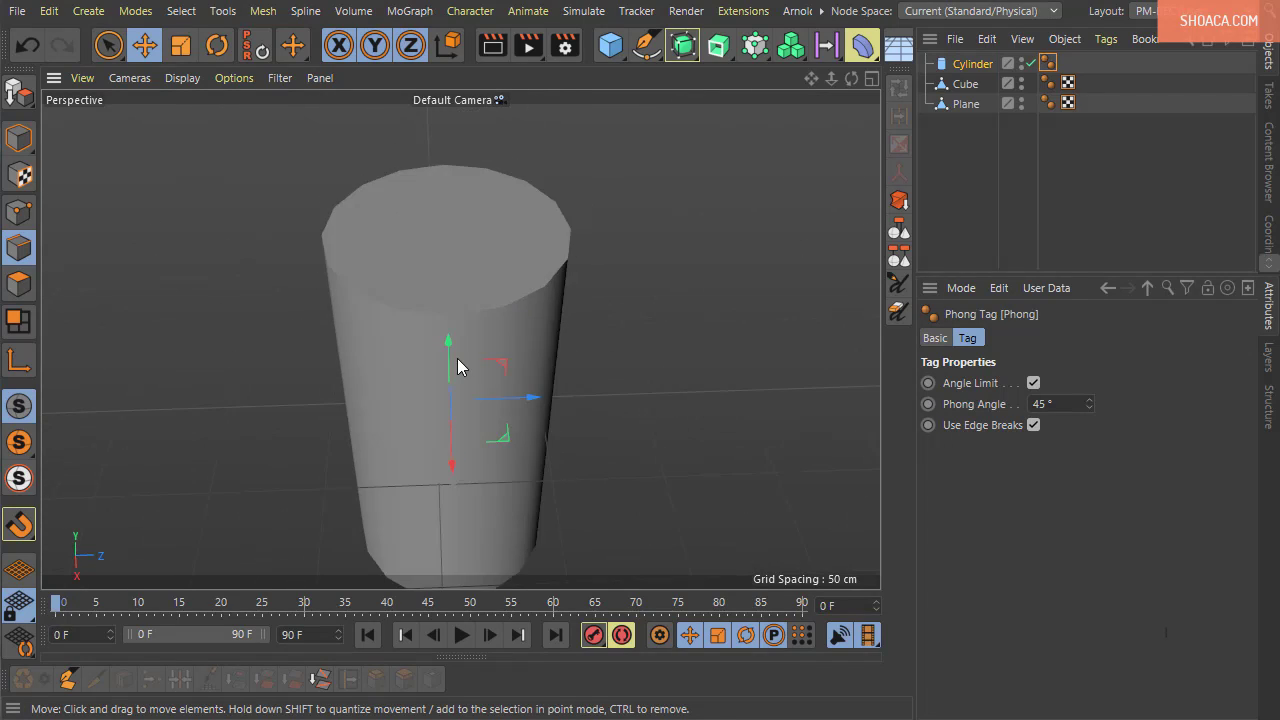
Bring the beveled cube into close view and examine the shading around its rounded corner
alt+right_drag(457, 358, 370, 453)
alt+drag(370, 453, 358, 382)
alt+middle_drag(358, 382, 479, 395)
alt+right_drag(479, 395, 336, 411)
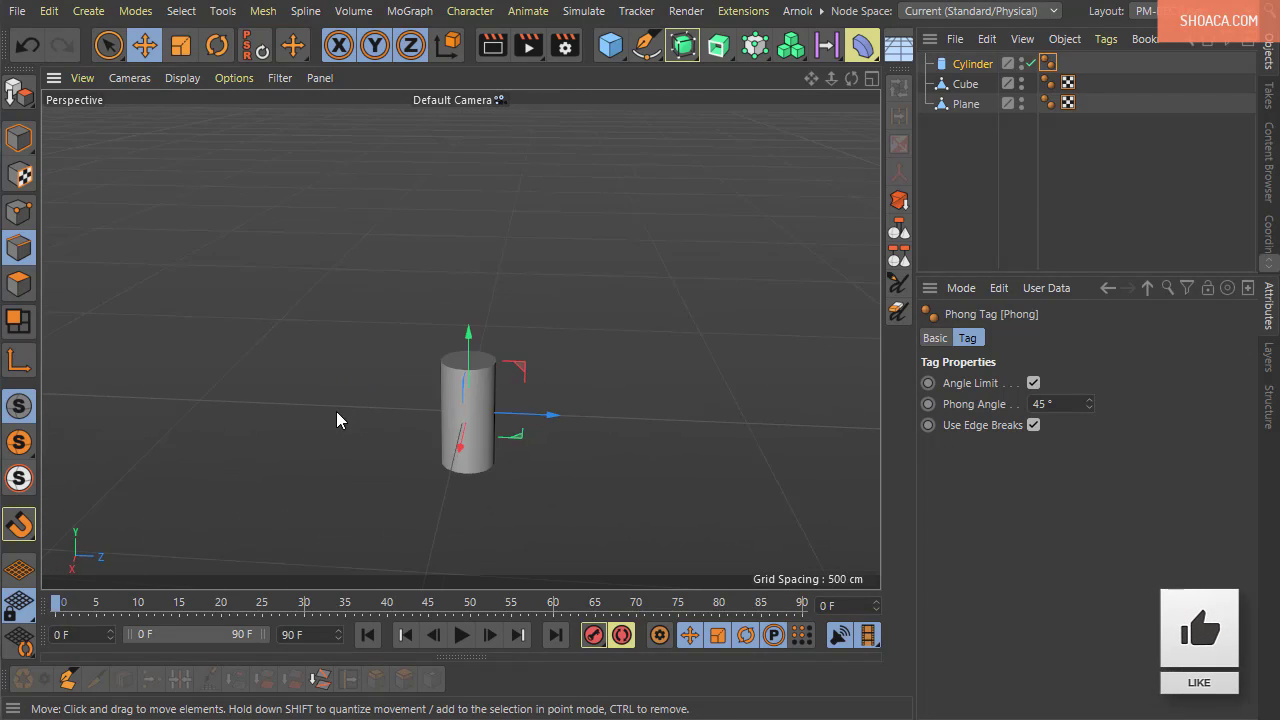
alt+middle_drag(336, 411, 549, 443)
alt+right_drag(549, 443, 197, 457)
alt+drag(197, 457, 371, 449)
alt+middle_drag(371, 449, 648, 314)
alt+right_drag(648, 314, 587, 466)
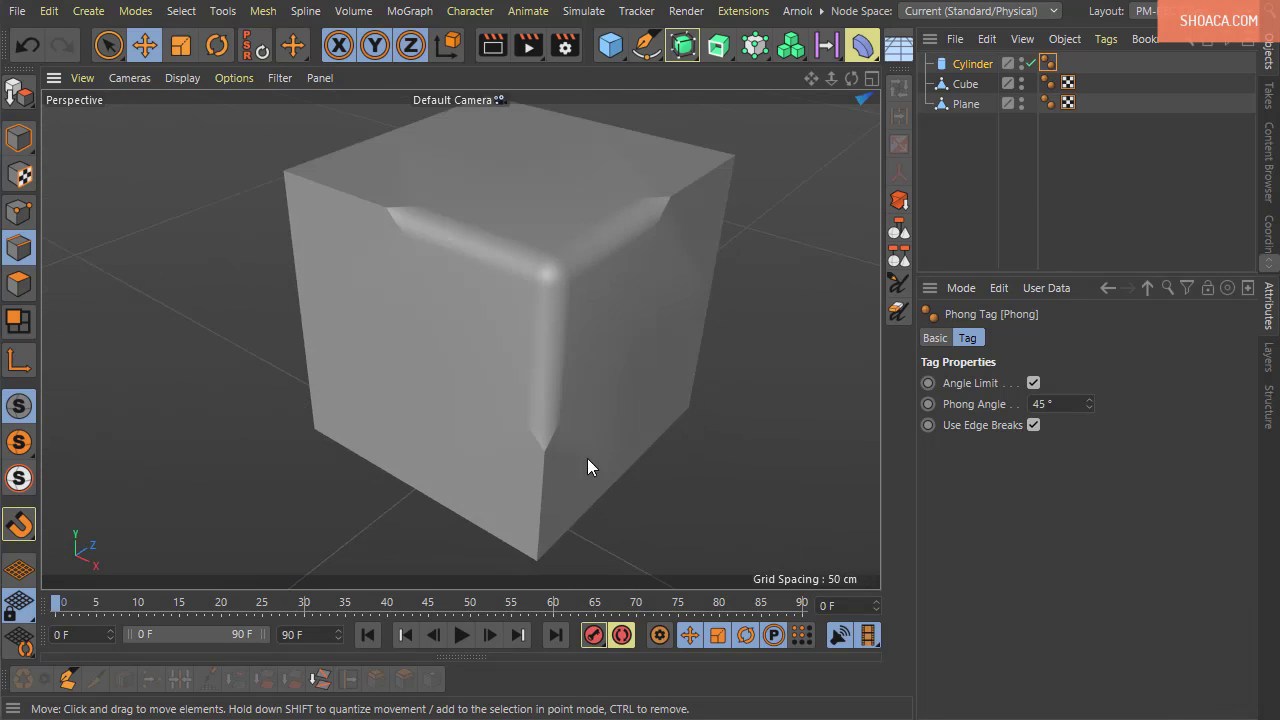
alt+drag(587, 458, 761, 383)
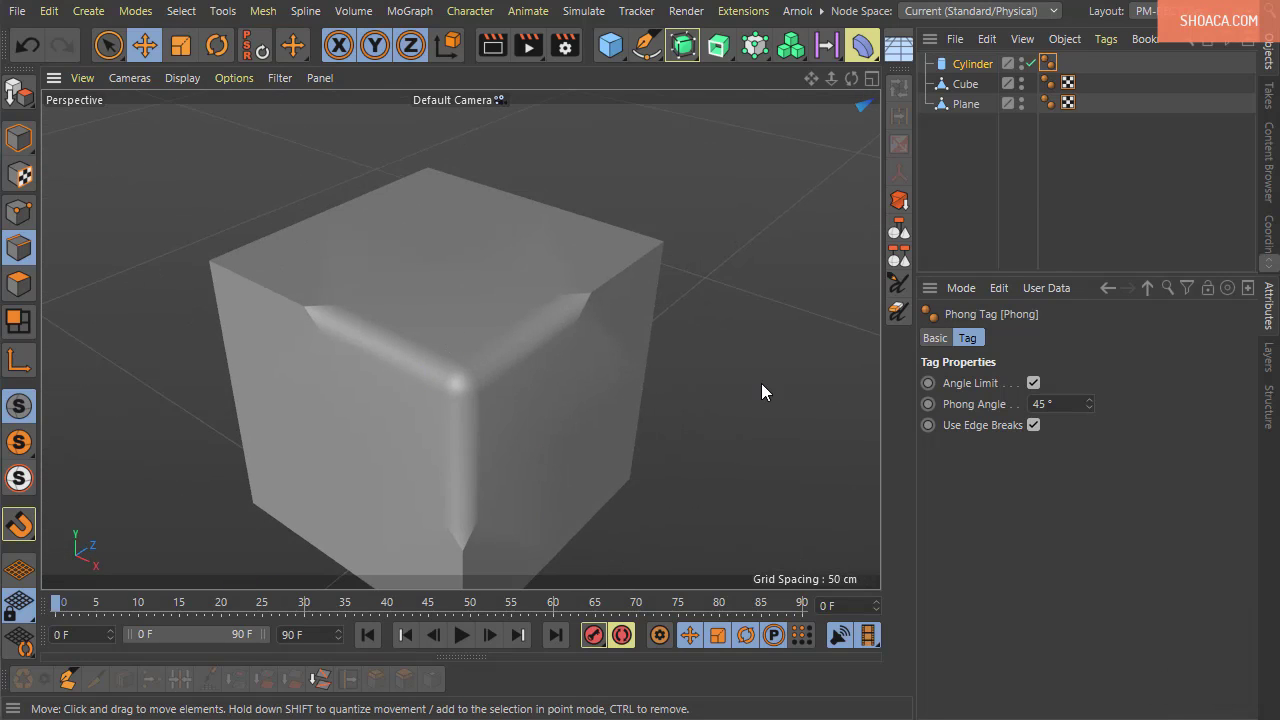
Undo the earlier edits to remove the cylinder and restore the cube without its bevel
click(970, 63)
click(108, 44)
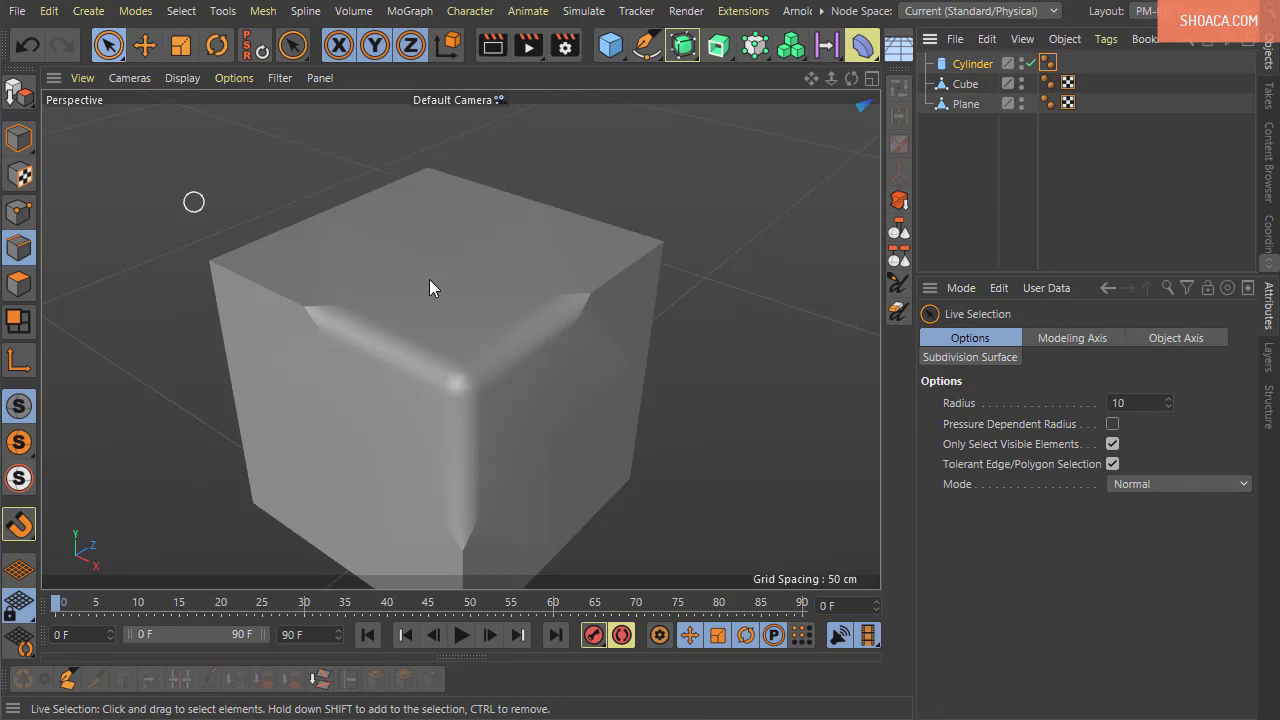
click(967, 86)
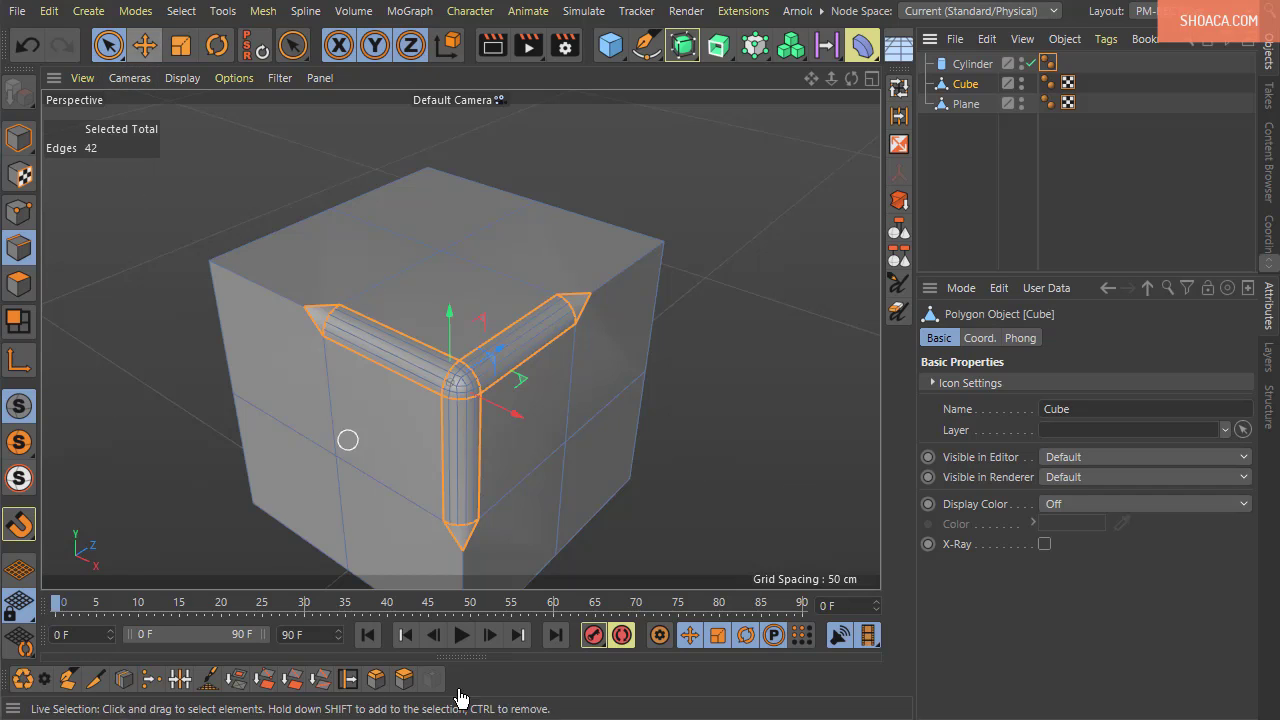
click(376, 679)
click(28, 46)
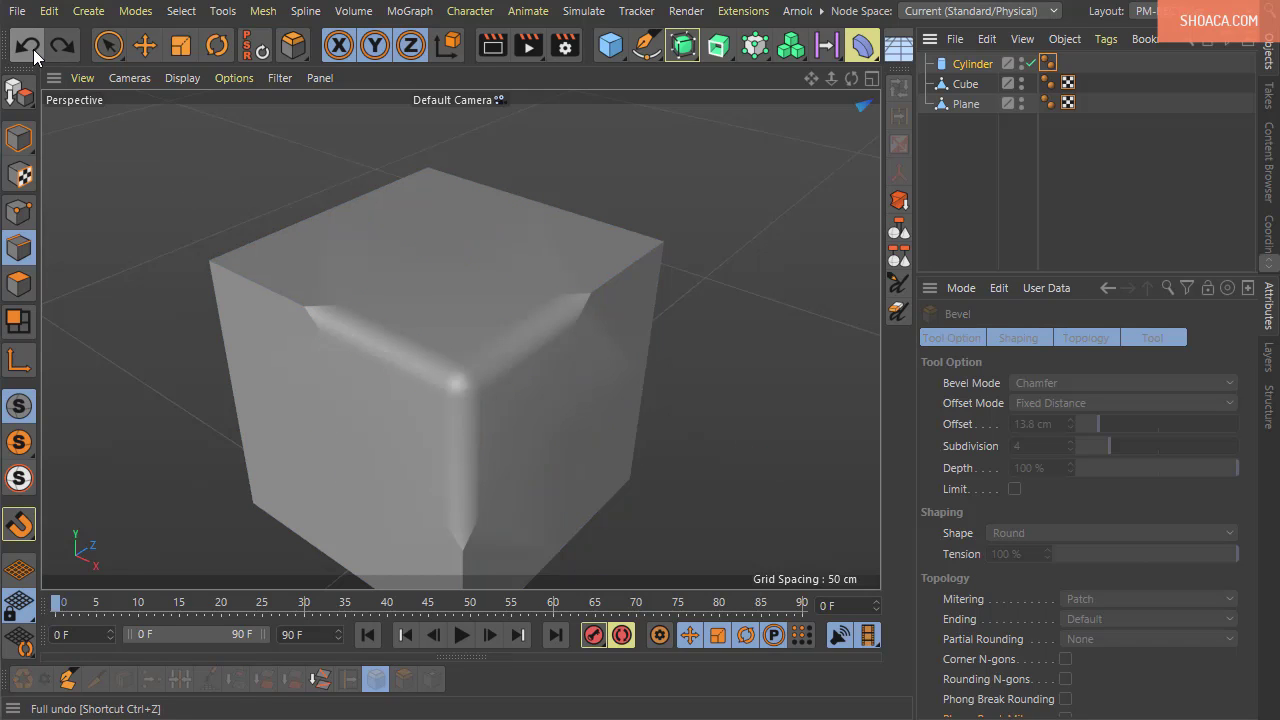
click(28, 46)
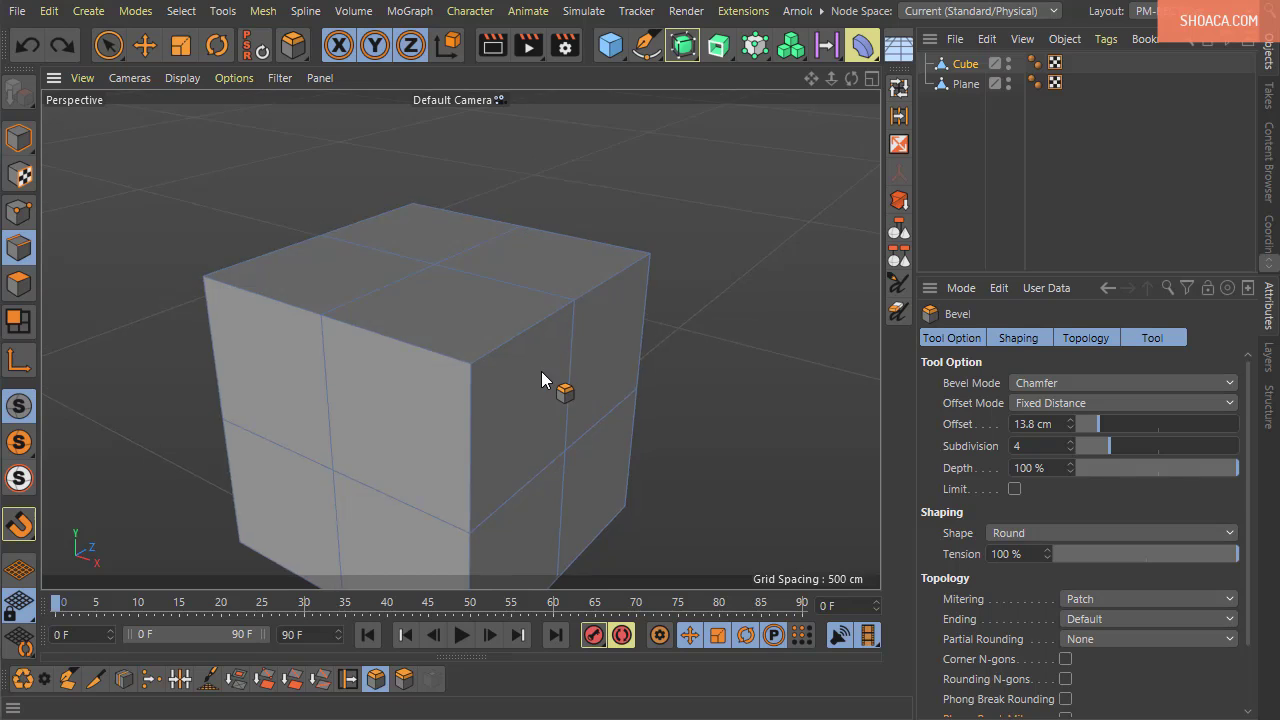
Bevel the three edges meeting at the cube's near corner by about 18.7 cm and render the view
scroll(541, 380, up, 6)
click(108, 45)
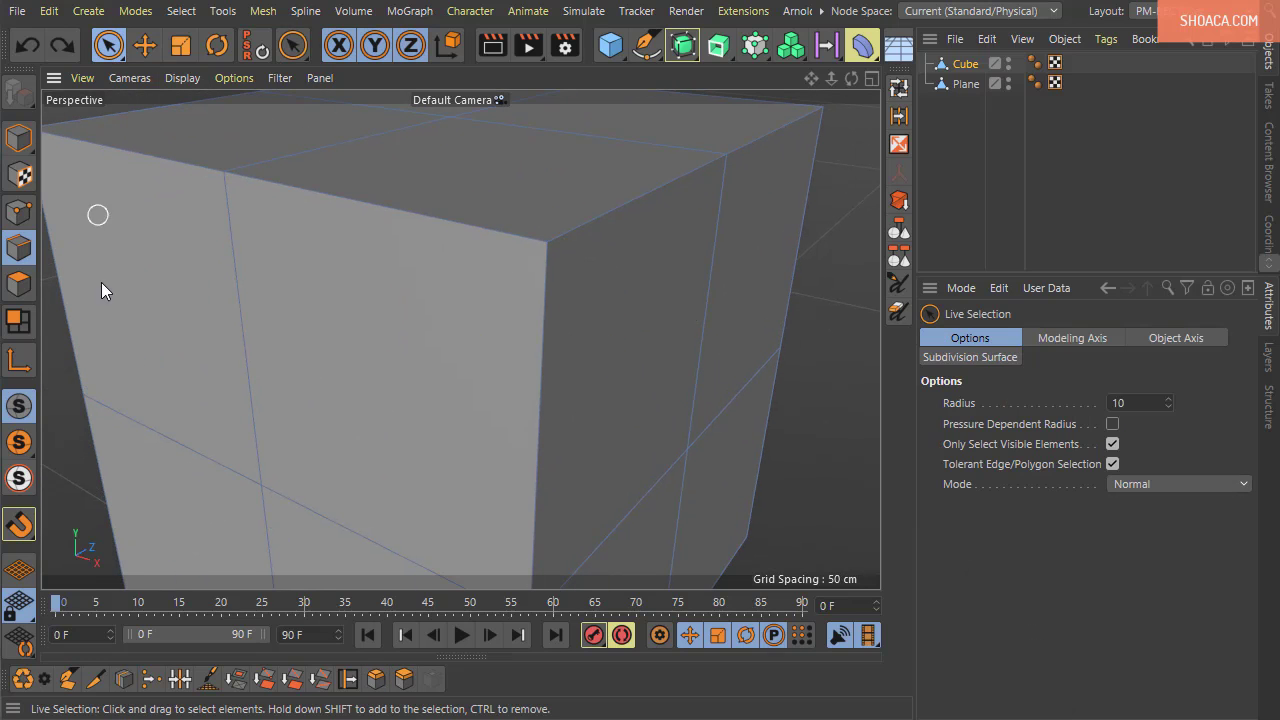
click(549, 245)
alt+drag(600, 290, 649, 351)
right_click(673, 323)
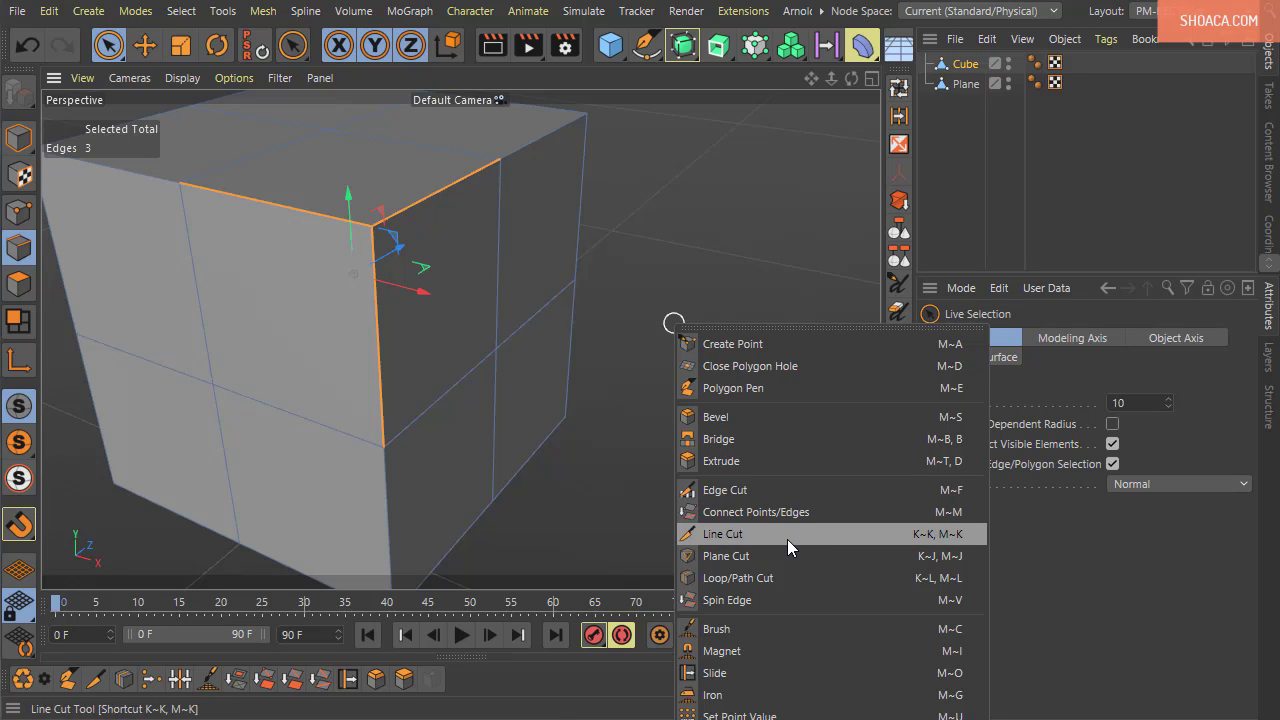
click(740, 417)
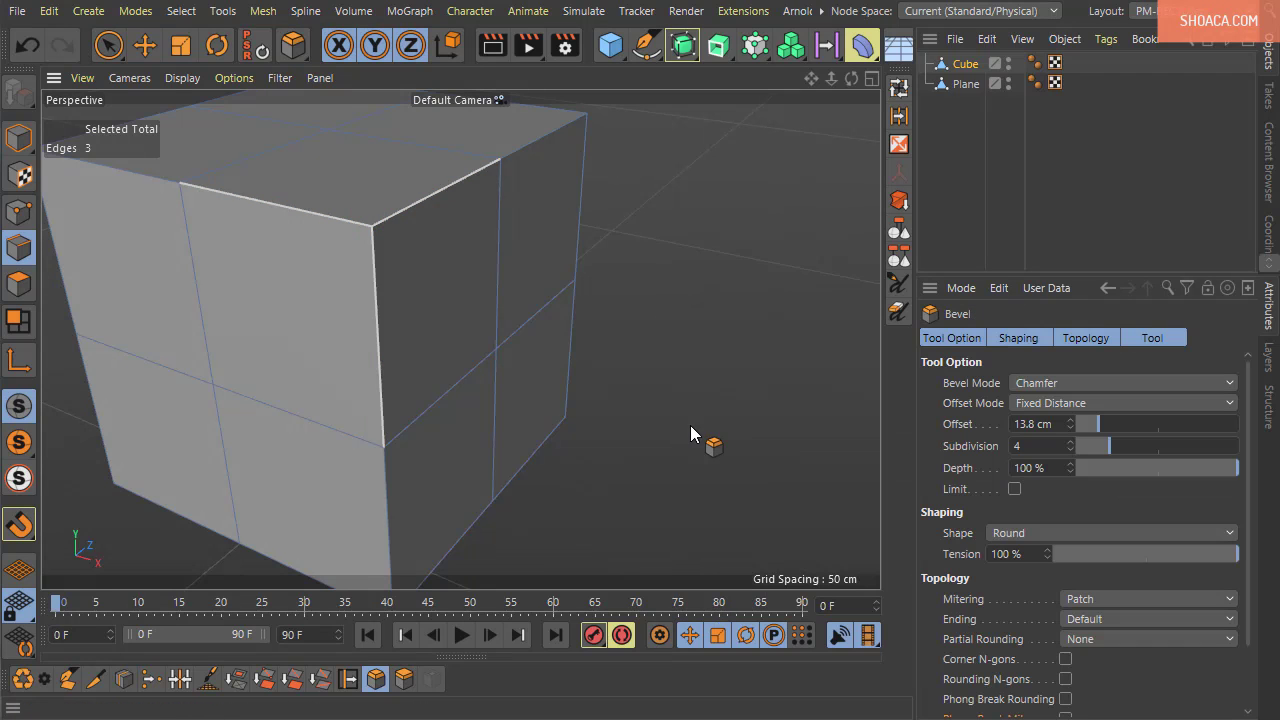
drag(694, 357, 718, 520)
click(493, 45)
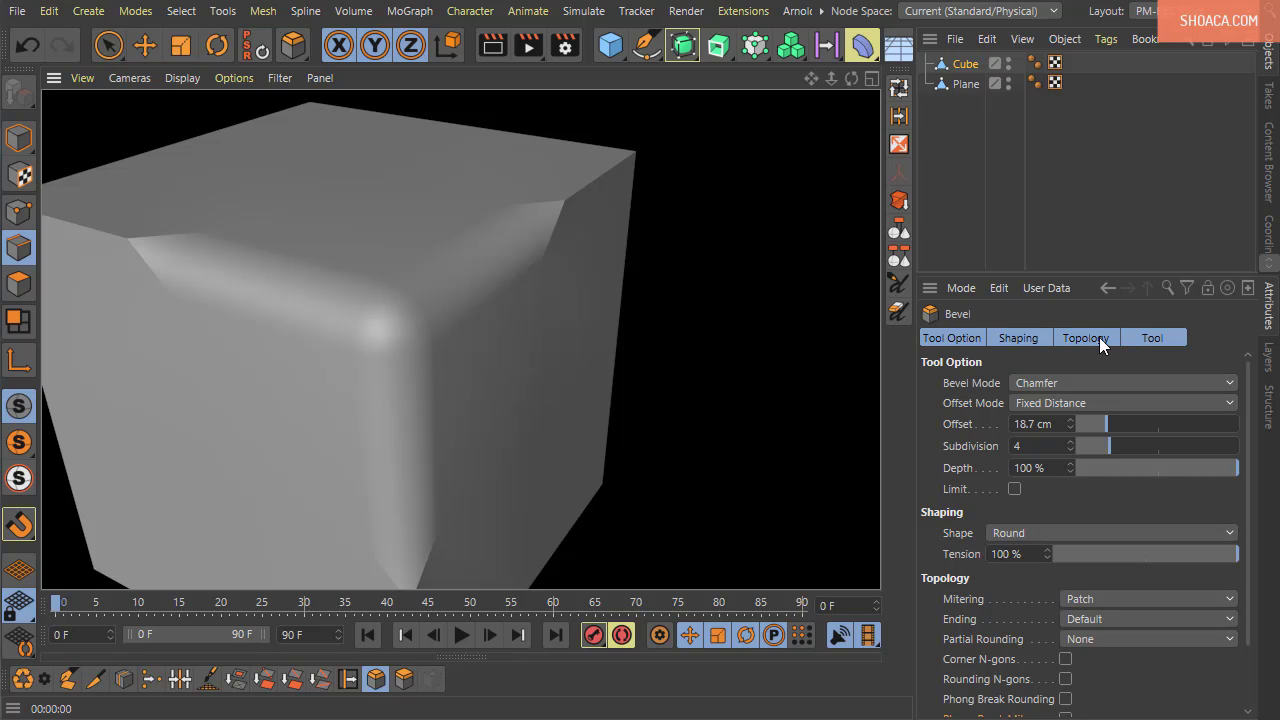
Enable Phong Break Rounding and Phong Break Miters for the bevel and render the view
scroll(1150, 600, down, 2)
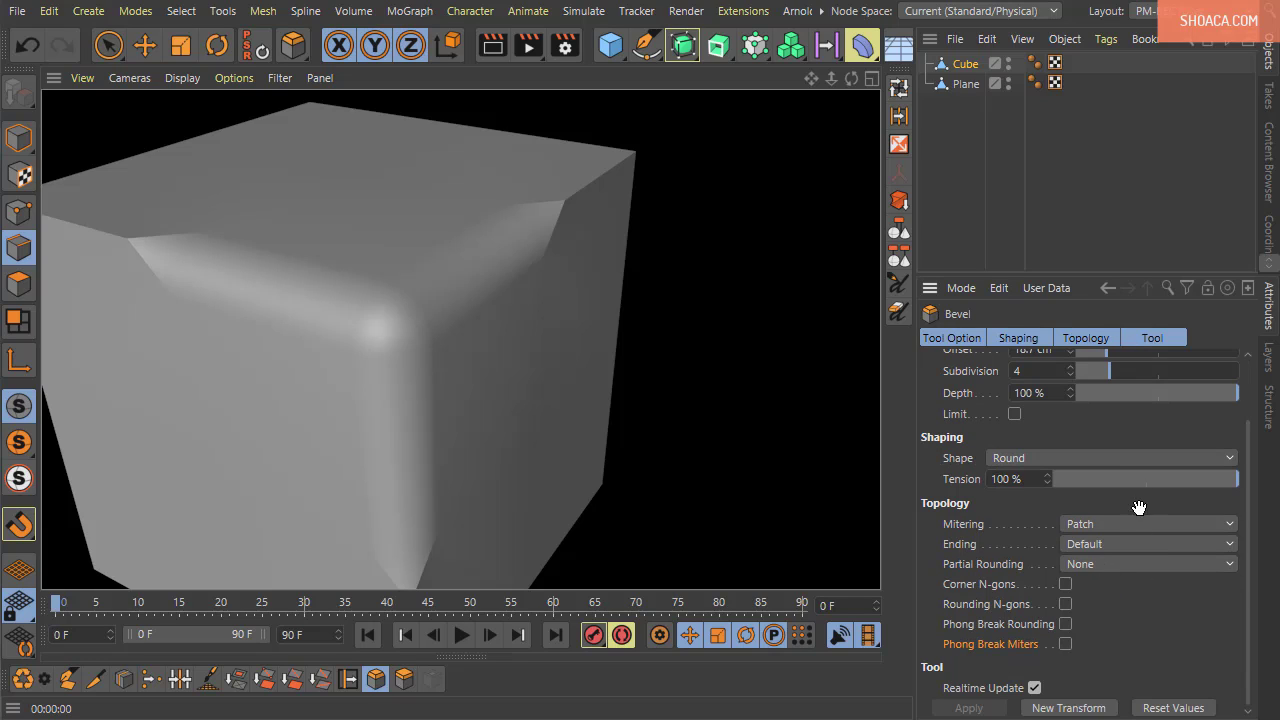
click(1066, 624)
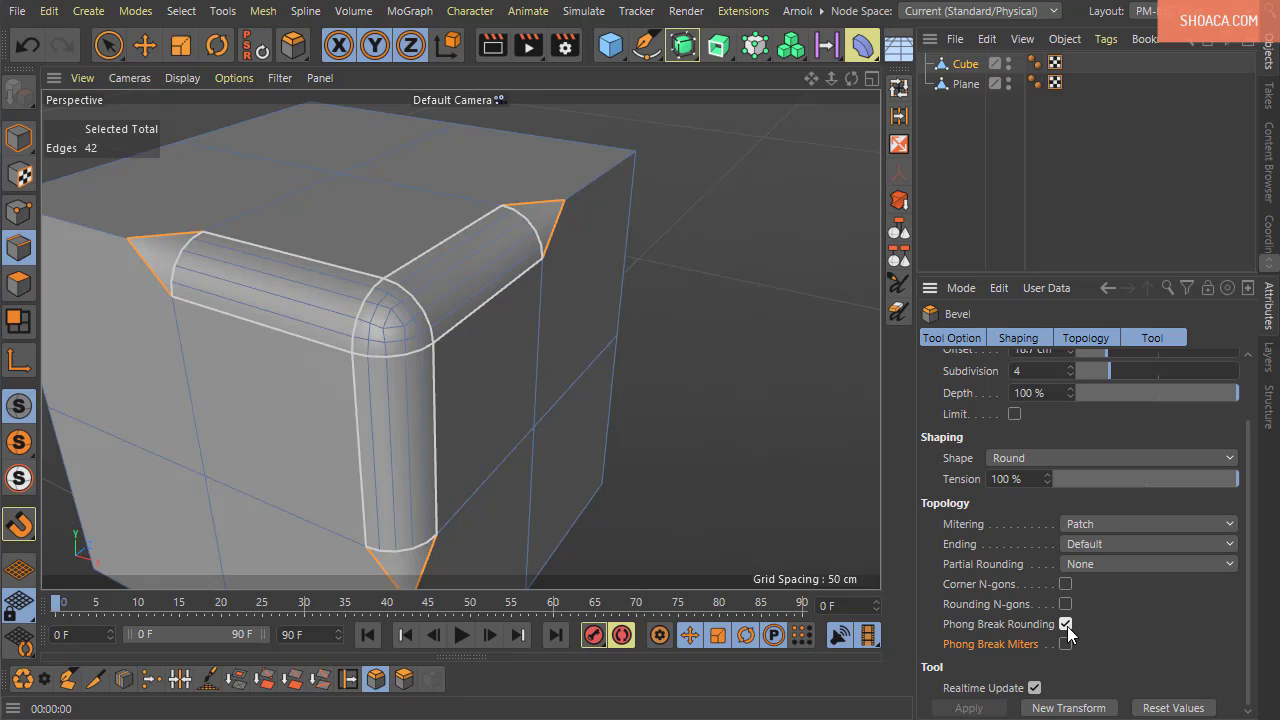
click(1066, 644)
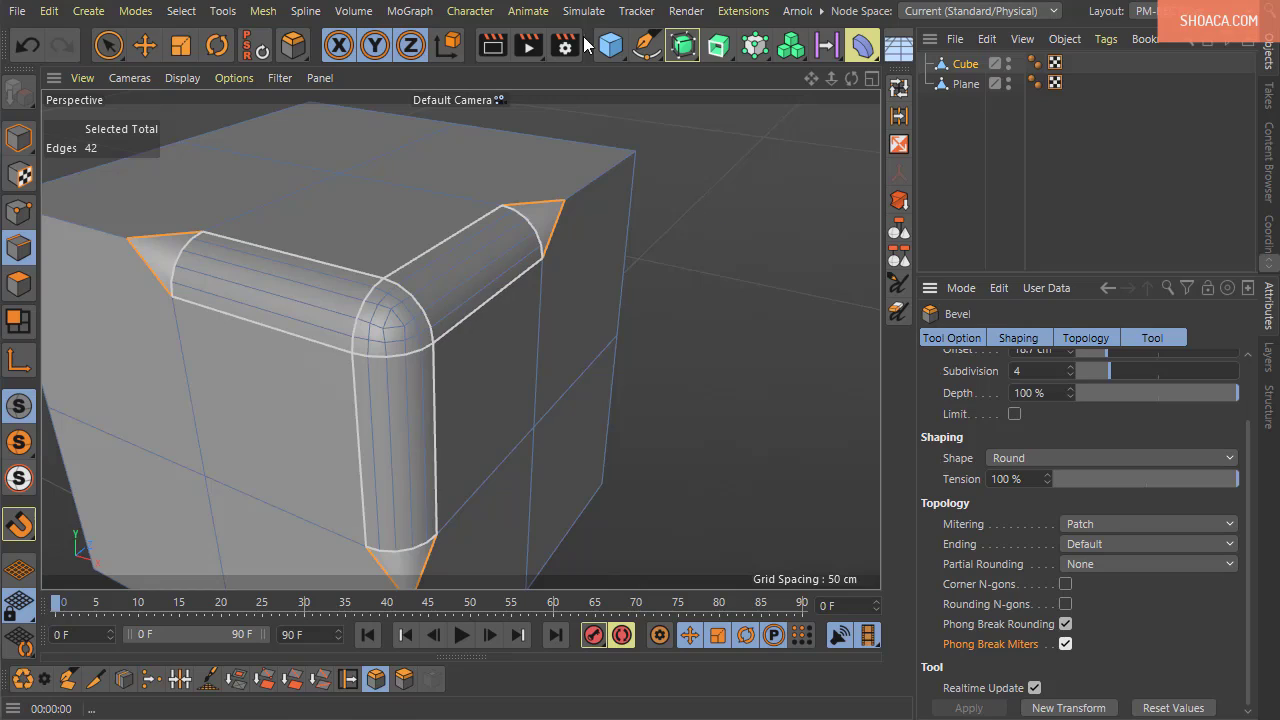
click(497, 47)
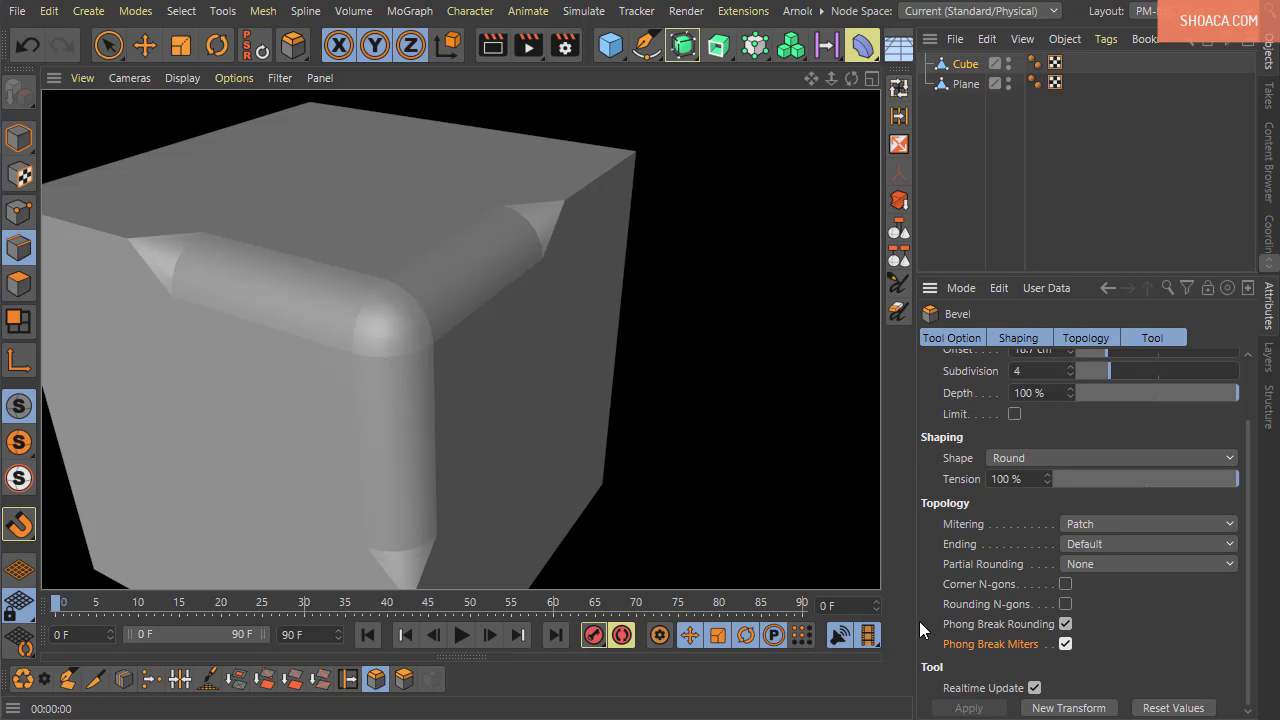
Disable Phong Break Rounding and Phong Break Miters and render the bevel for comparison
click(1062, 624)
click(1065, 643)
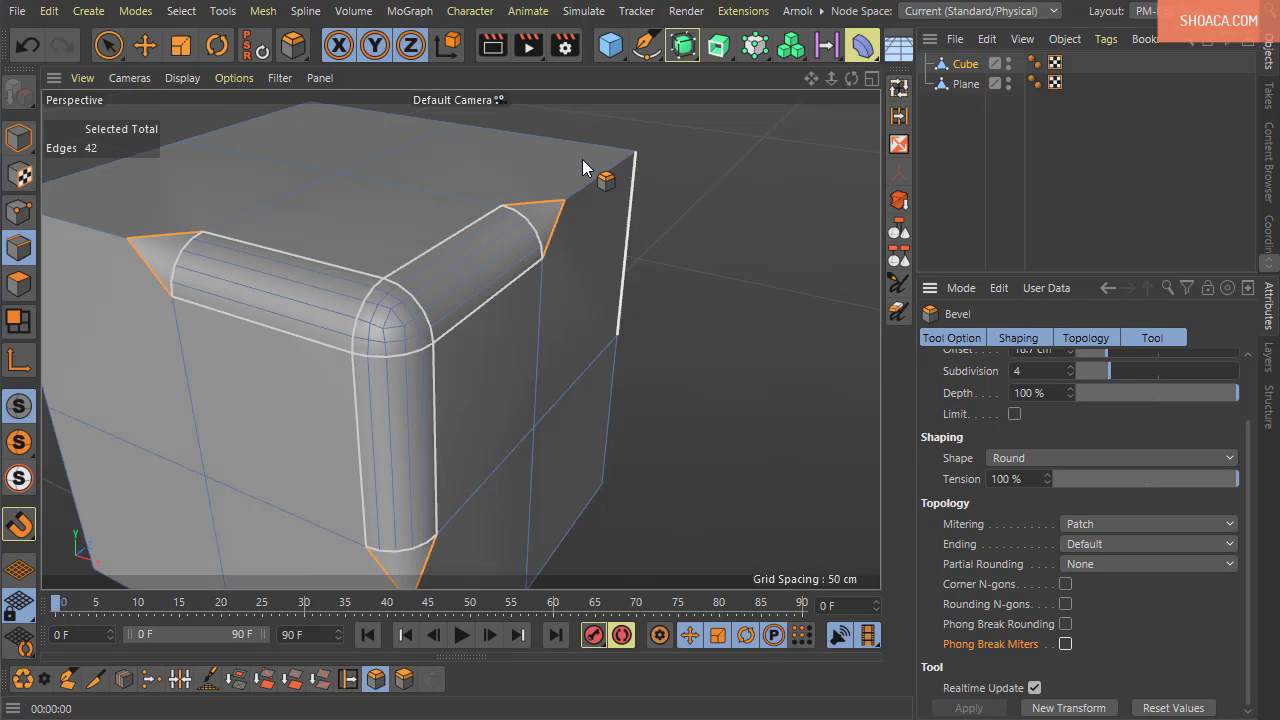
click(484, 48)
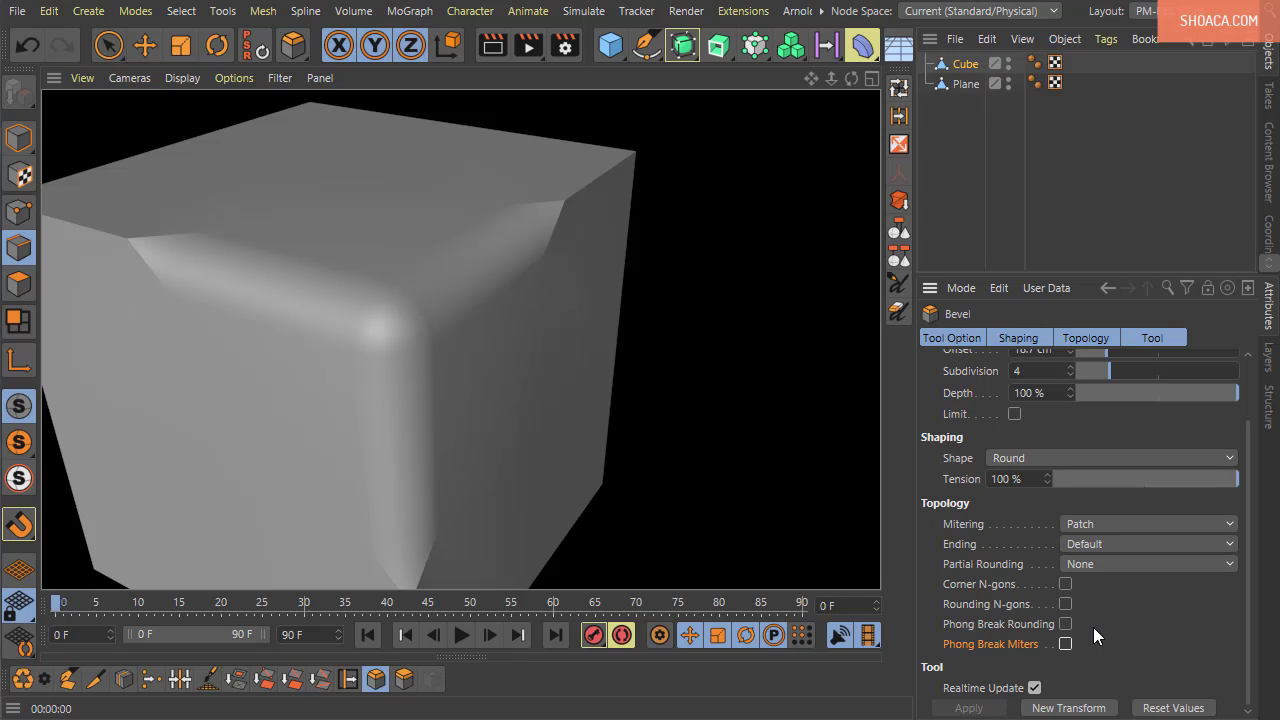
Turn Phong Break Rounding and Phong Break Miters back on and render the beveled corner again
click(1065, 624)
click(1066, 645)
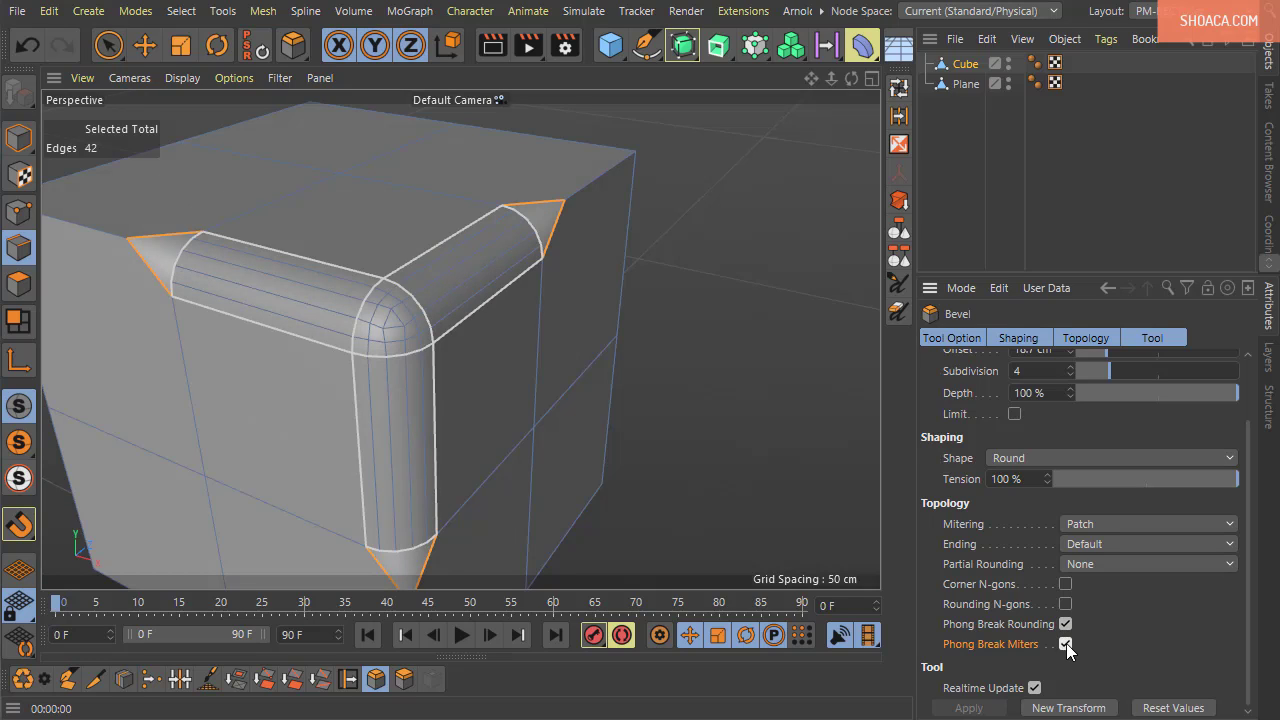
click(506, 42)
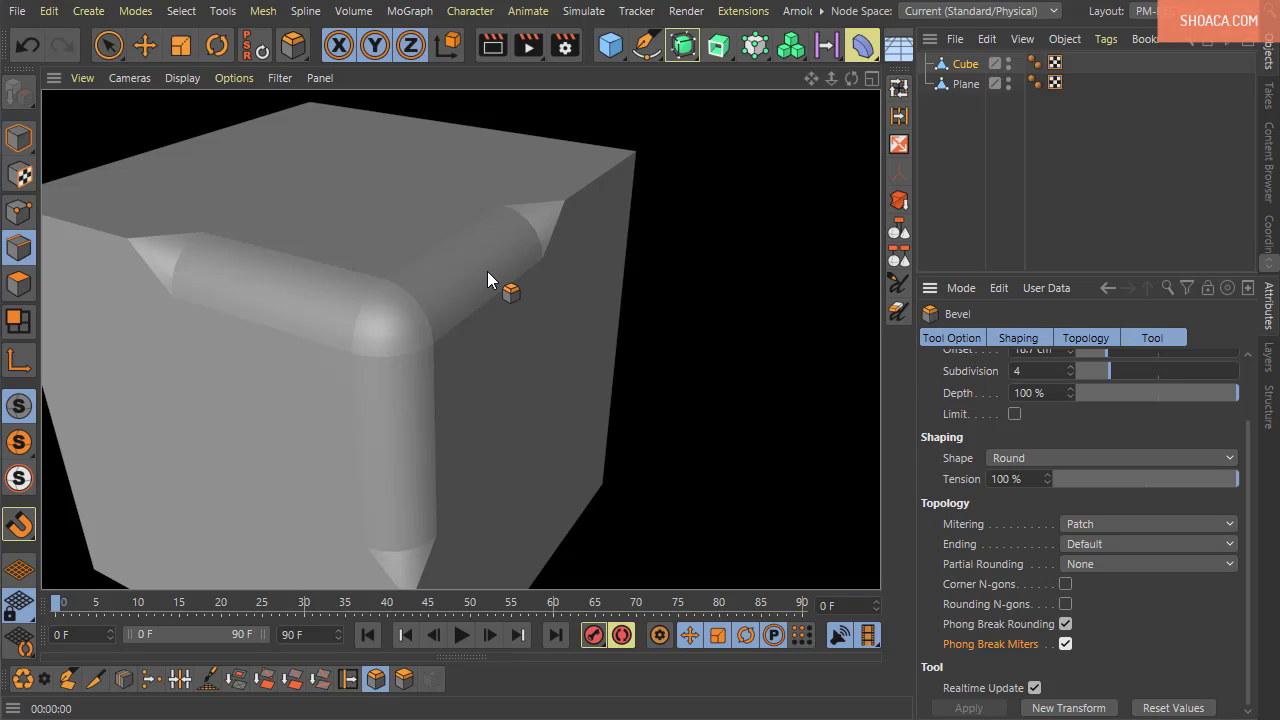
alt+drag(488, 279, 448, 318)
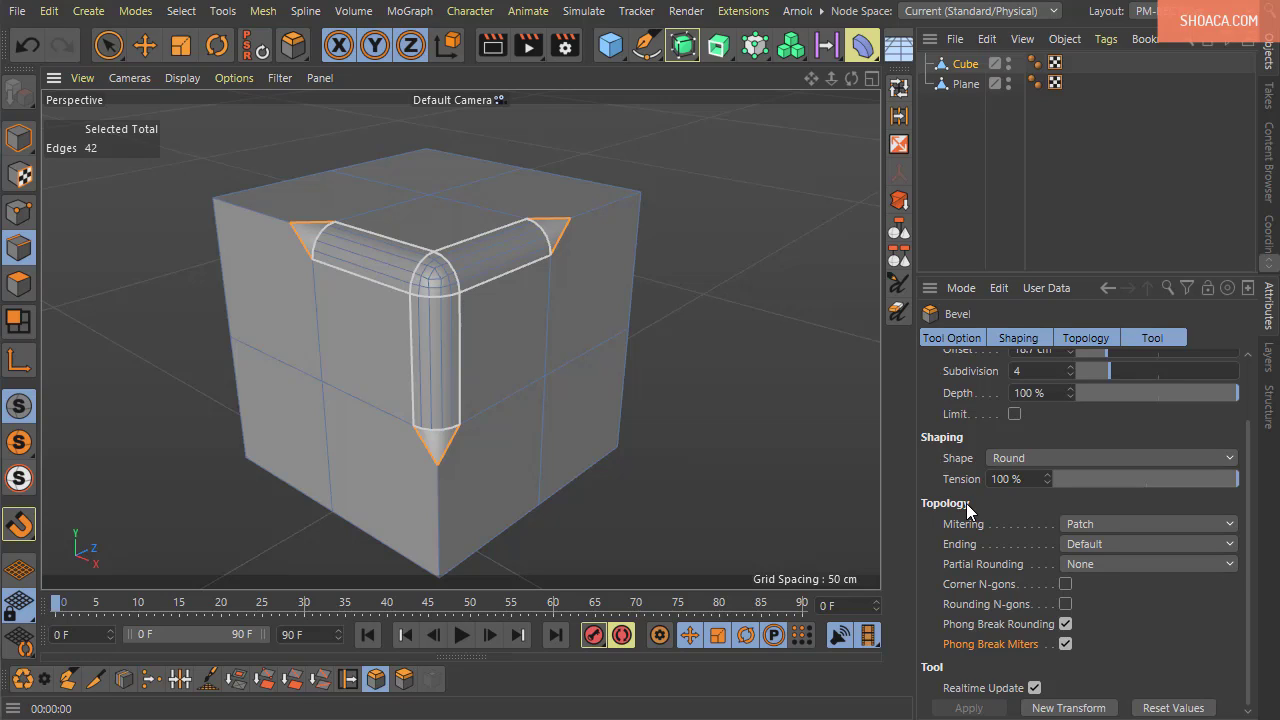
Review the bevel's Ending choices and Partial Rounding setting with the whole cube in view
click(1063, 546)
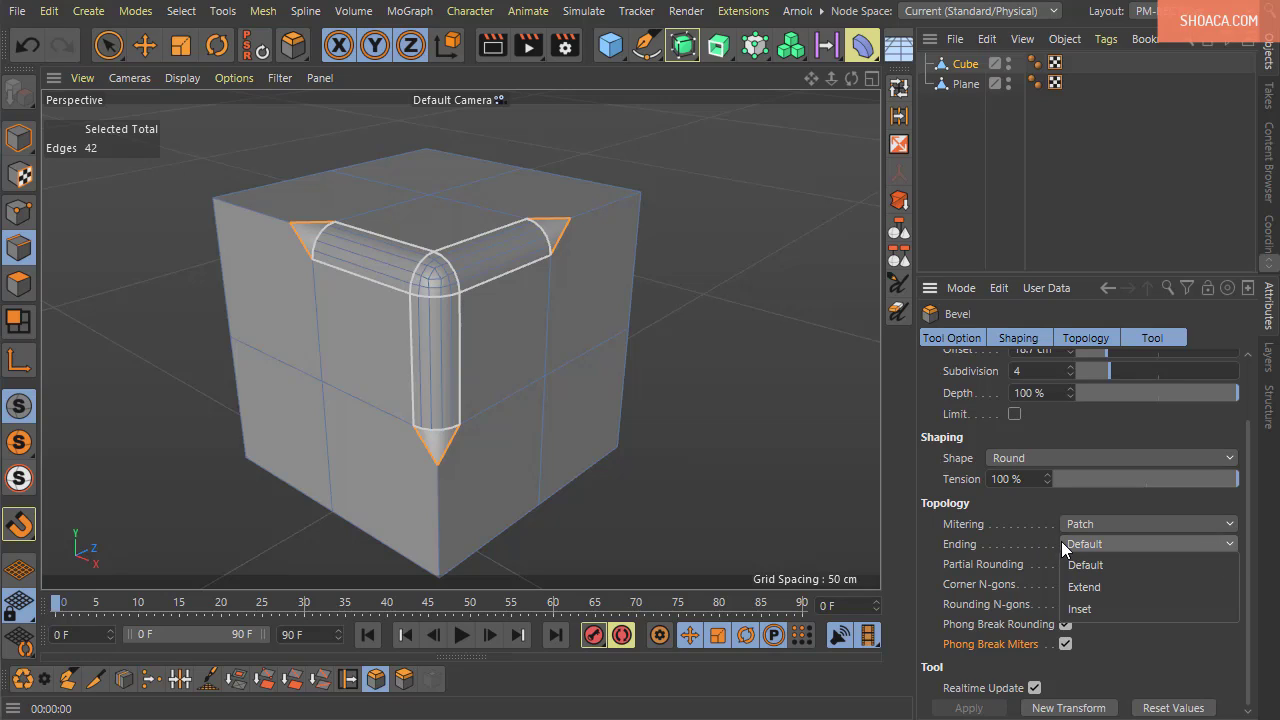
click(1024, 566)
click(1018, 563)
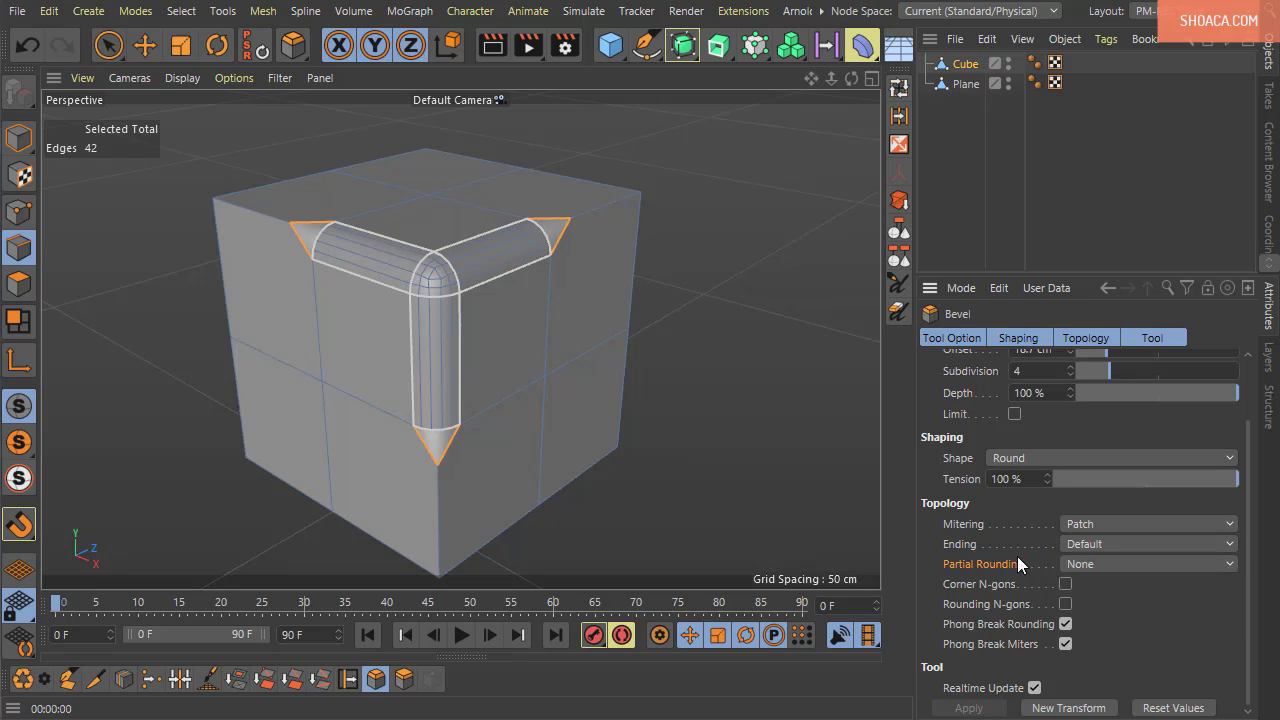
click(1043, 548)
scroll(508, 440, down, 5)
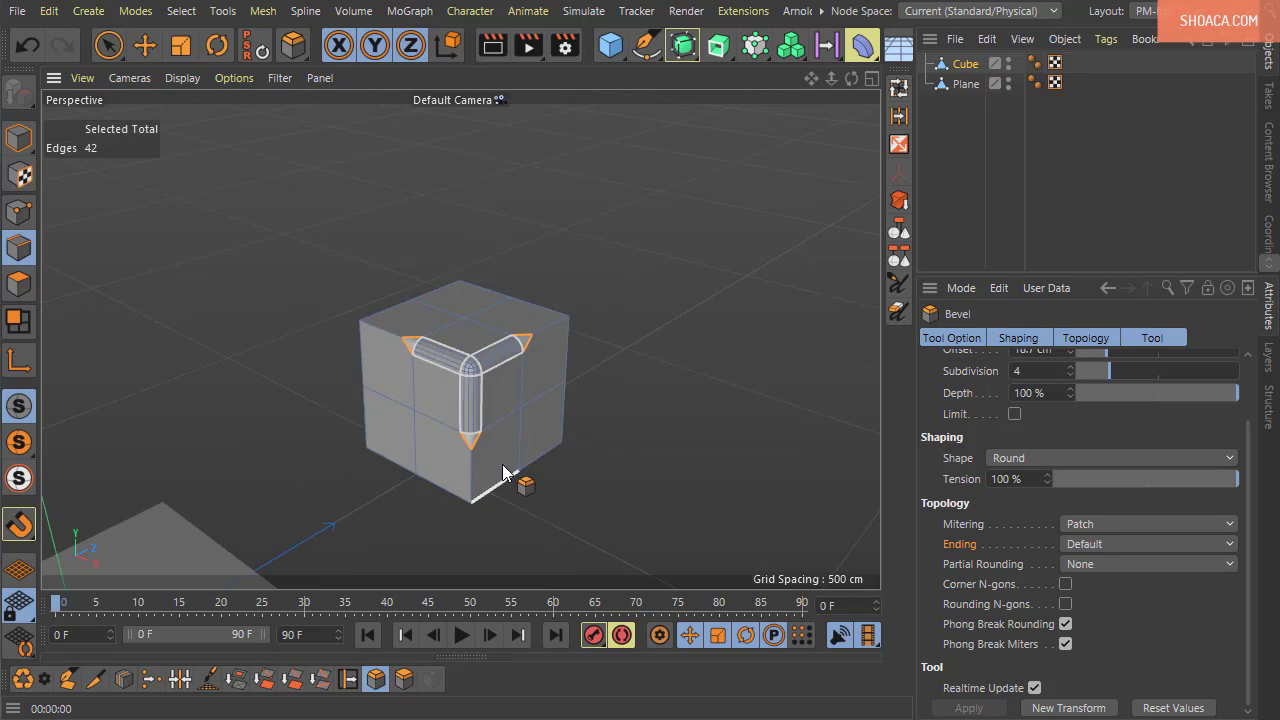
scroll(520, 490, up, 4)
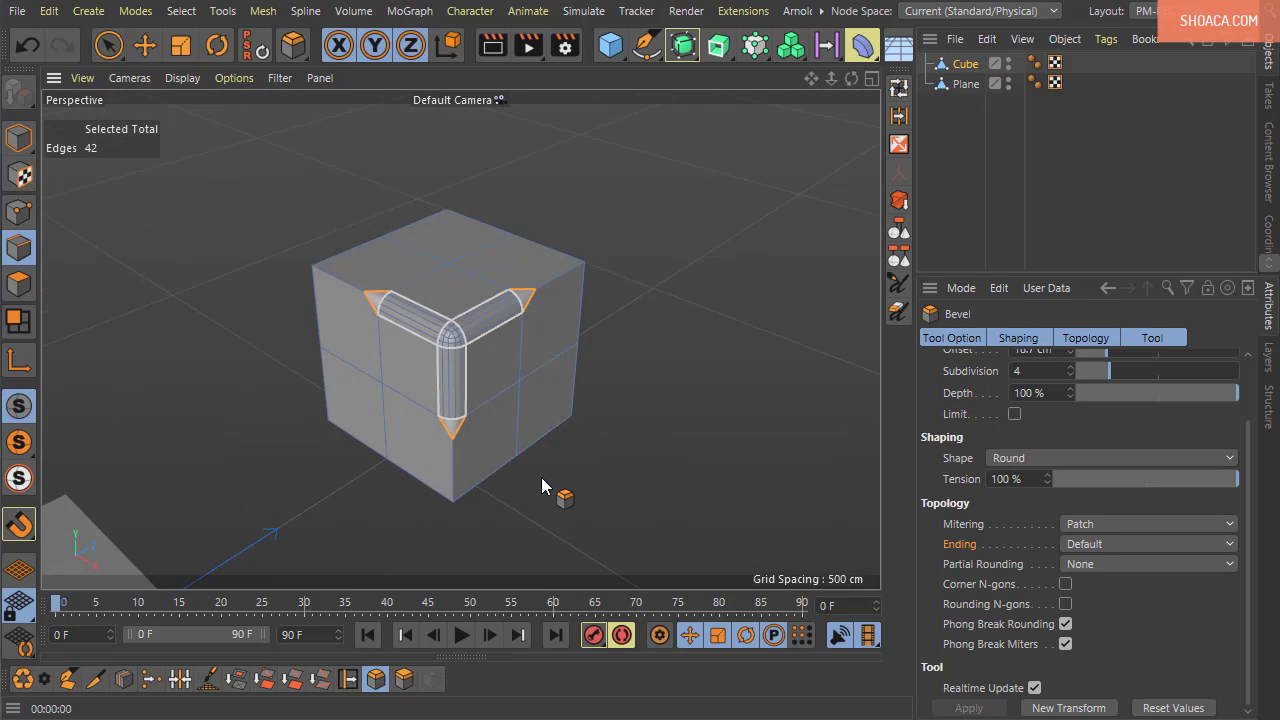
Close the current project without saving it
click(17, 11)
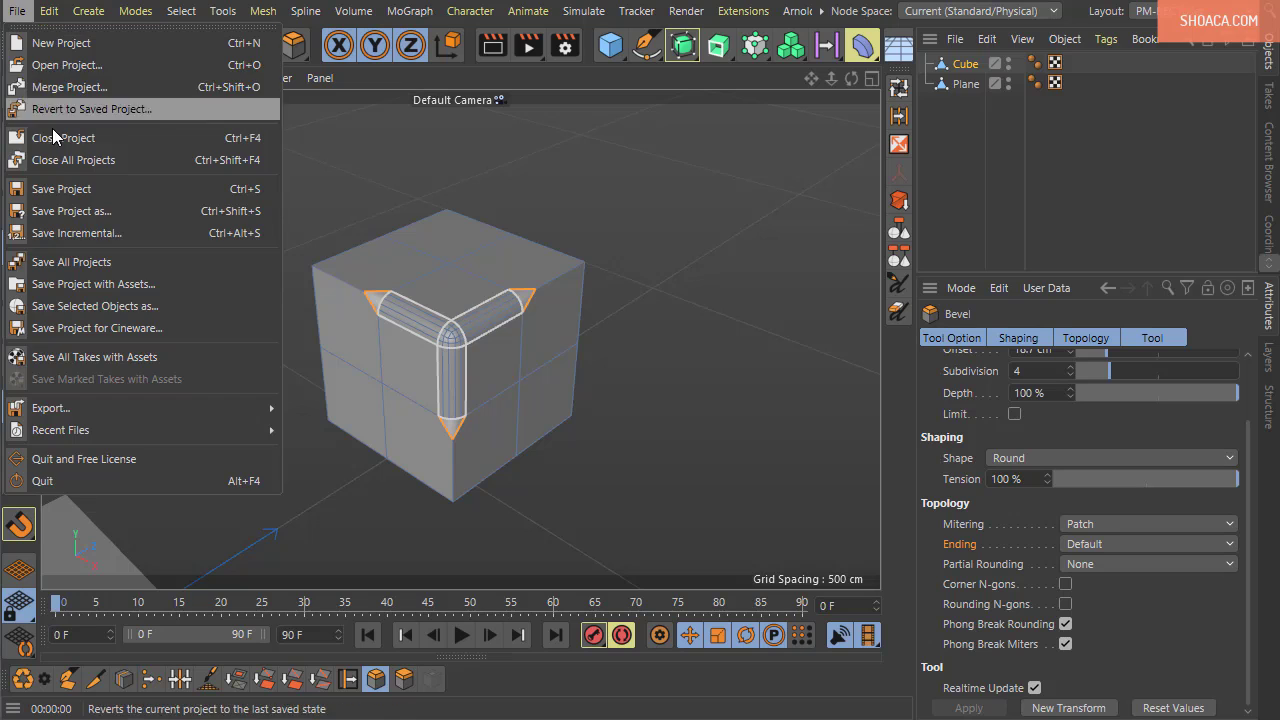
click(58, 138)
click(352, 626)
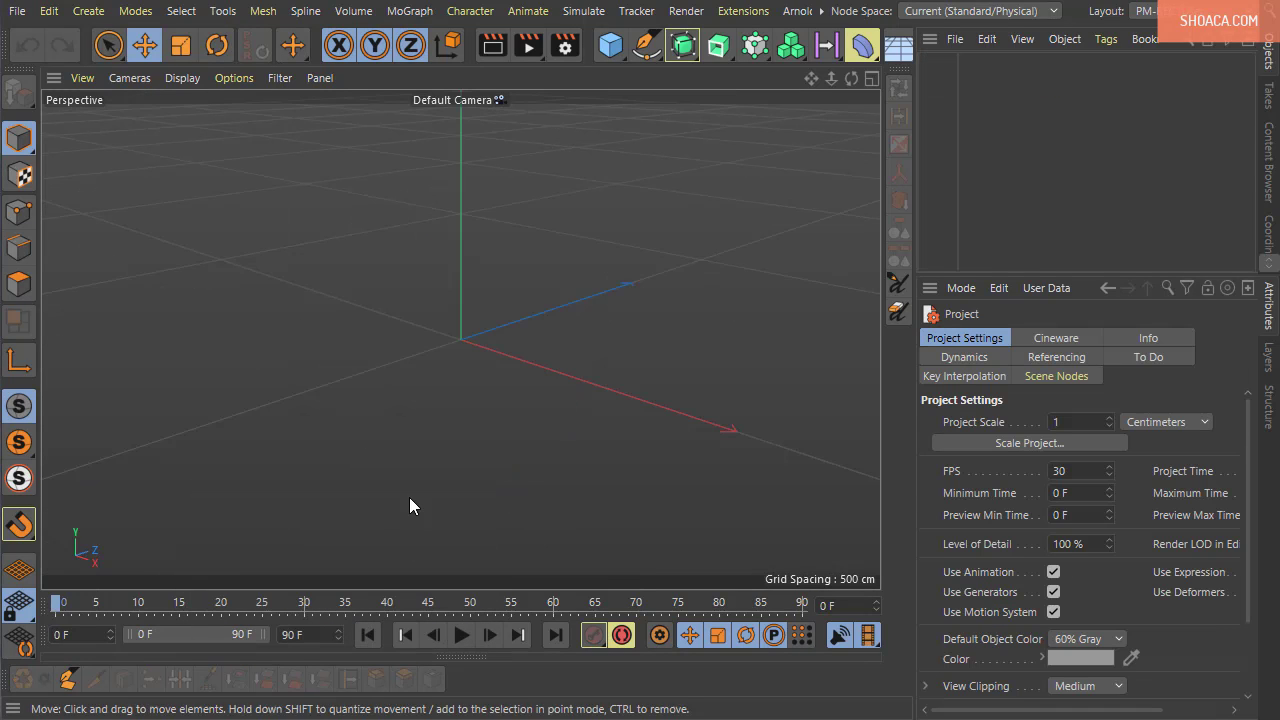
Add a 200 cm cube raised to sit on the ground grid and make it editable
click(610, 44)
drag(460, 345, 482, 217)
alt+drag(524, 452, 503, 553)
alt+right_drag(503, 553, 469, 457)
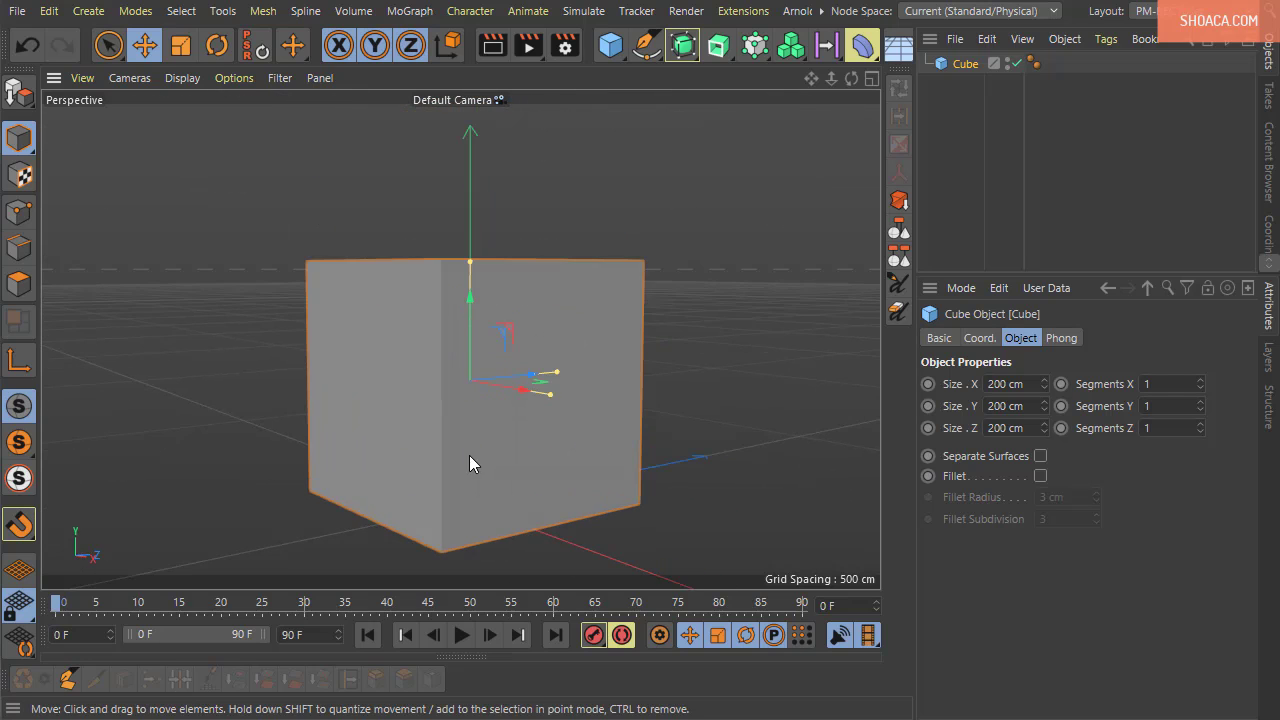
alt+drag(469, 457, 523, 509)
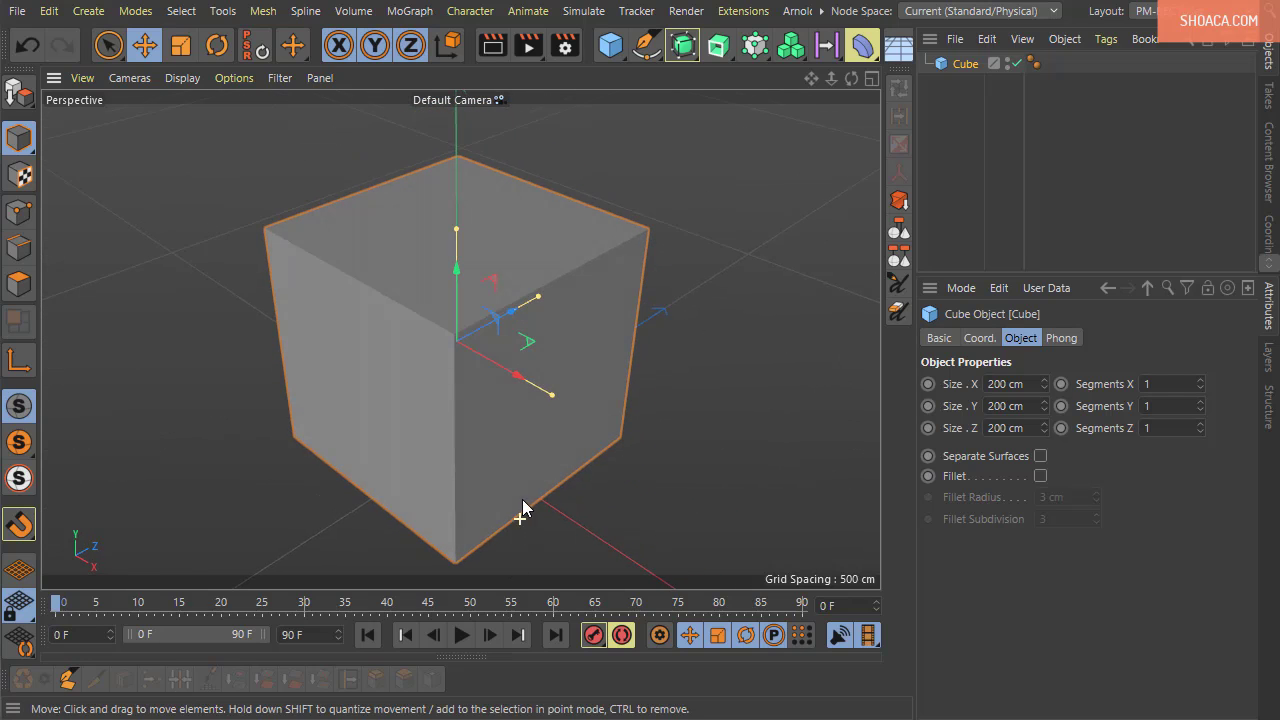
click(20, 93)
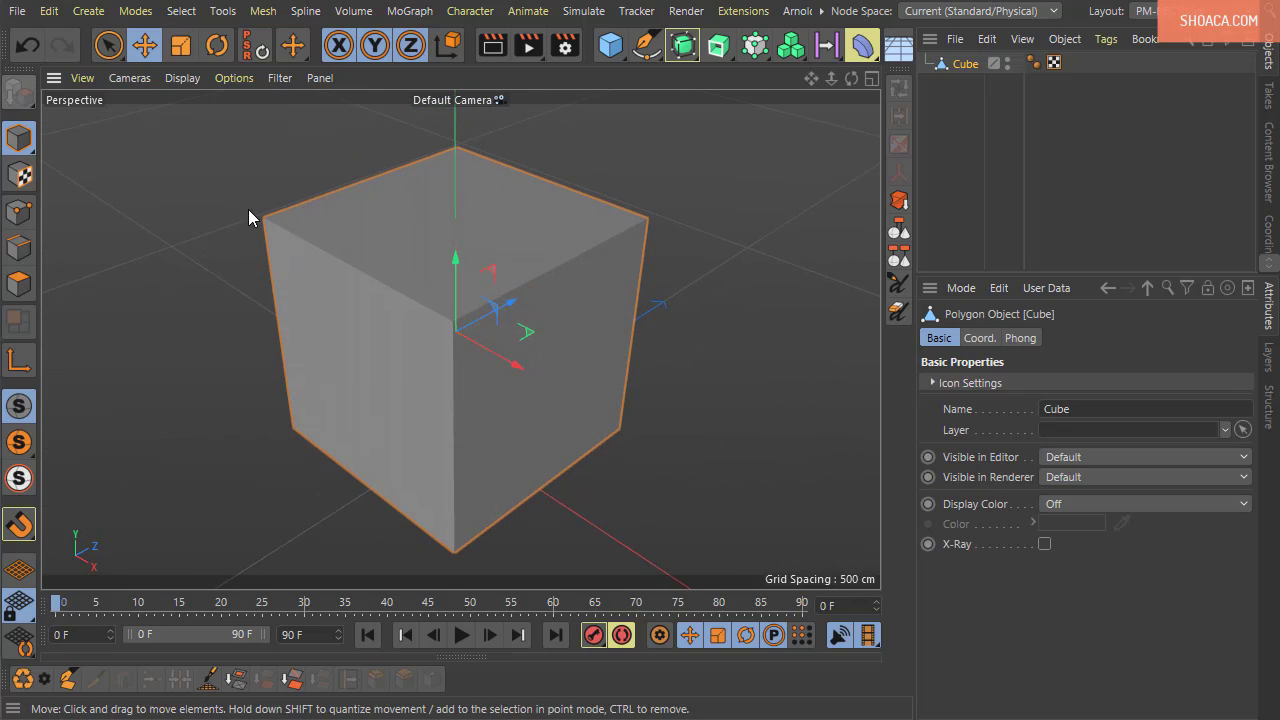
Inset the cube's top polygon by about 47.1 cm with Extrude Inner
click(19, 284)
click(508, 268)
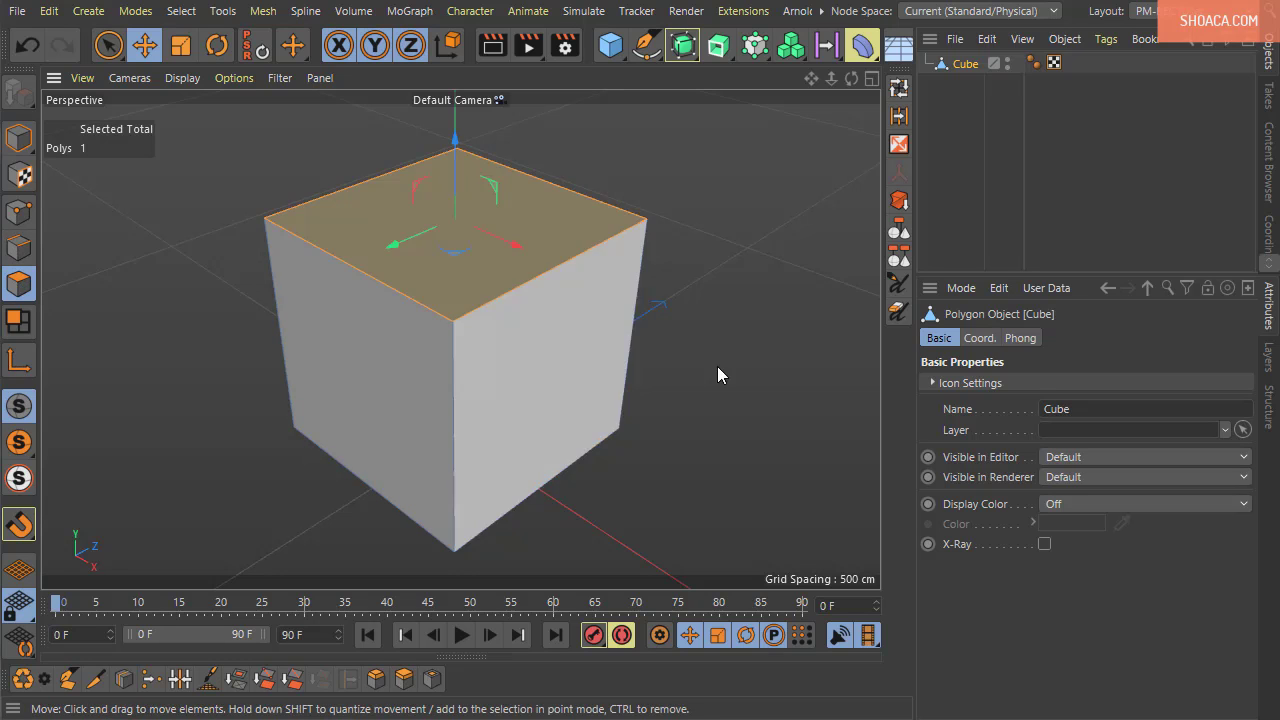
alt+drag(717, 370, 686, 245)
right_click(686, 245)
click(746, 370)
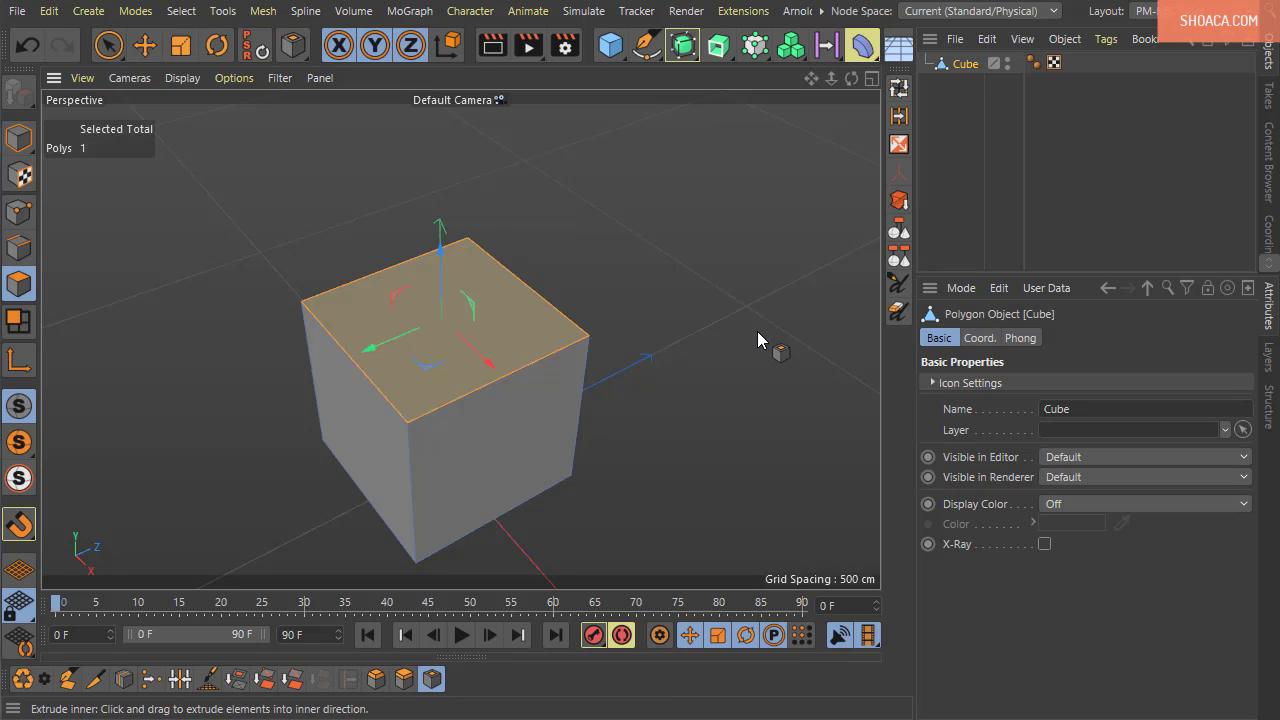
drag(766, 343, 868, 343)
Extrude the inset top polygon upward by about 95.9 cm and raise its top face further
right_click(592, 218)
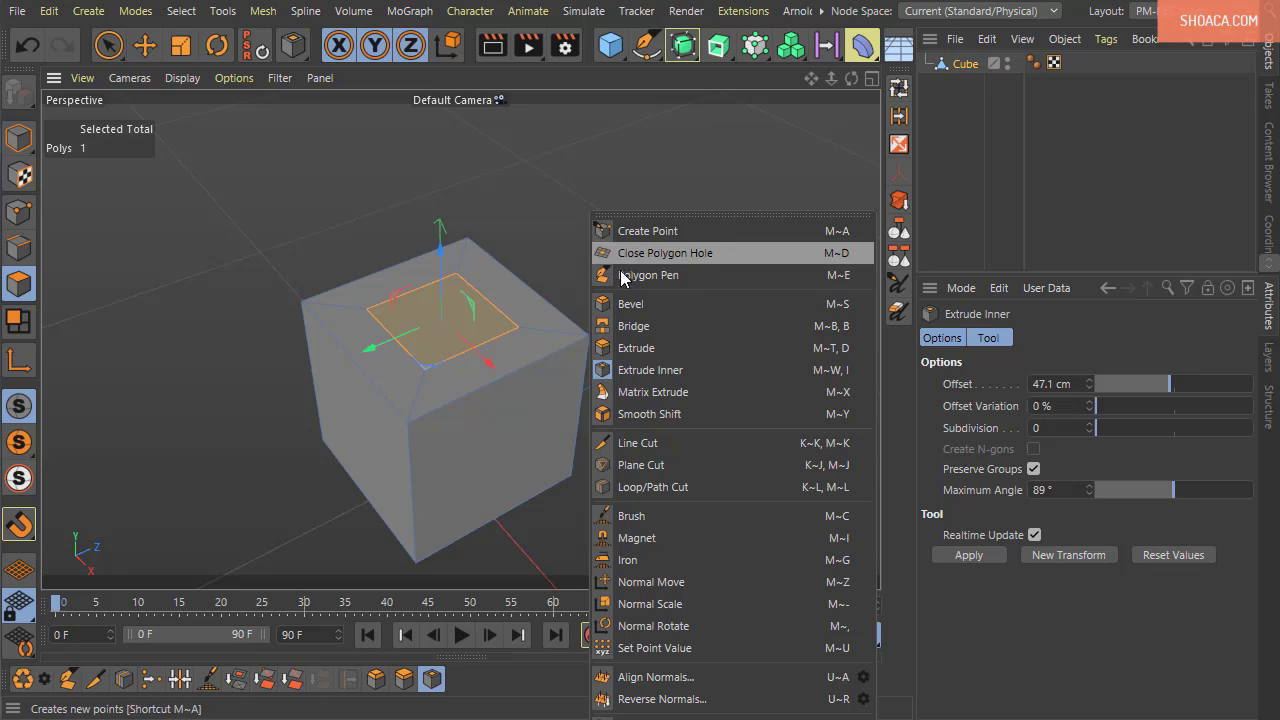
click(640, 349)
drag(640, 349, 740, 349)
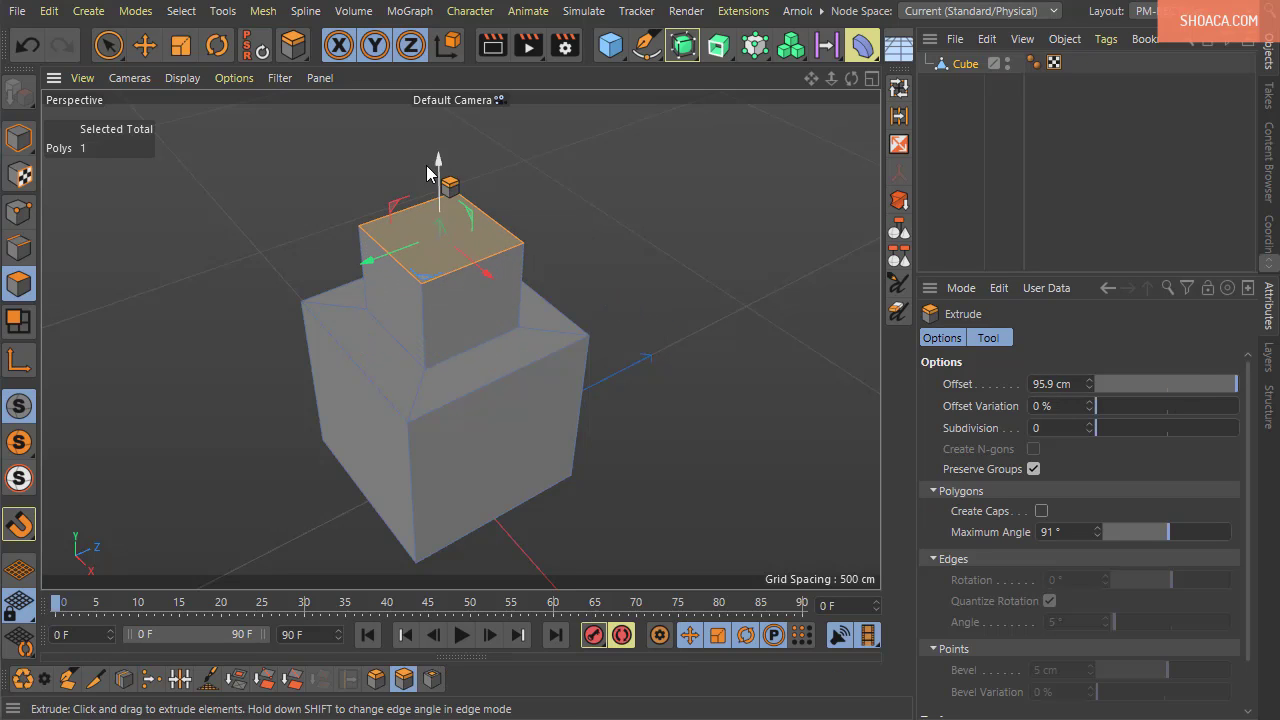
drag(440, 180, 470, 108)
mouse_move(503, 334)
alt+mouse_down()
mouse_move(479, 222)
mouse_move(576, 428)
mouse_move(539, 488)
mouse_move(528, 407)
mouse_move(486, 487)
mouse_move(449, 509)
mouse_move(551, 395)
mouse_move(611, 437)
mouse_move(574, 471)
alt+mouse_up()
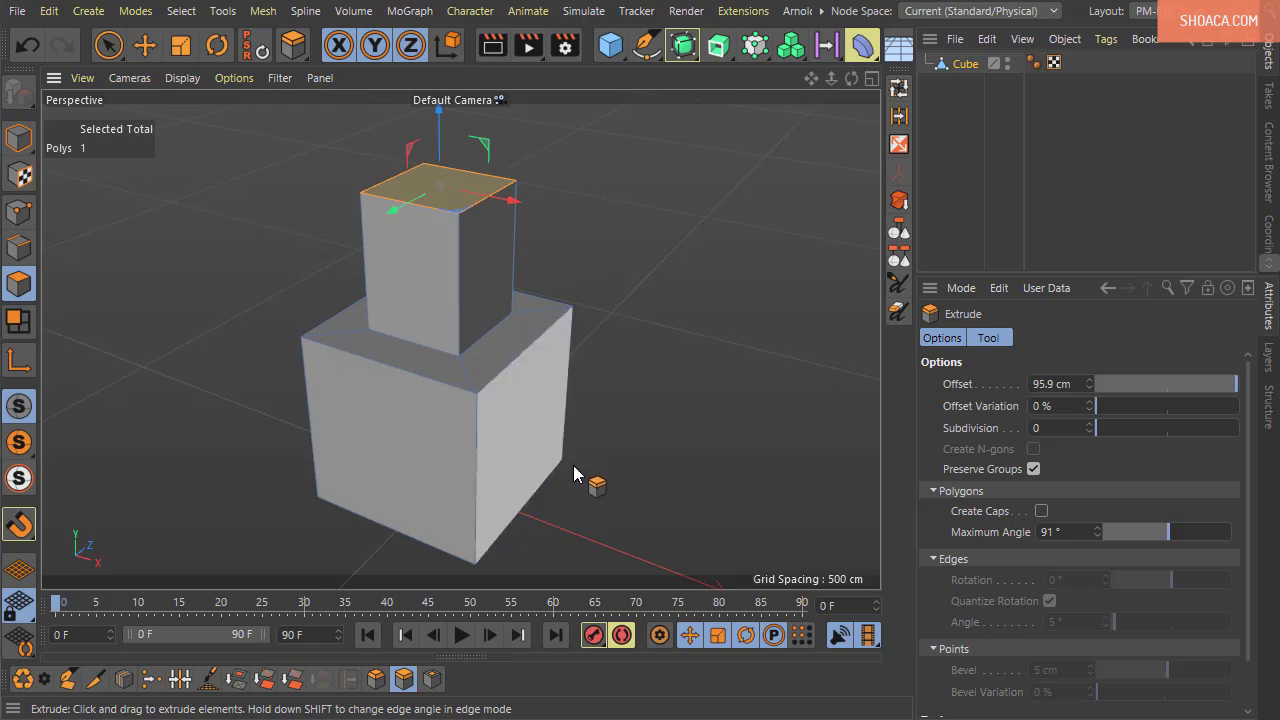
mouse_move(660, 326)
alt+mouse_down()
mouse_move(610, 364)
mouse_move(597, 354)
mouse_move(357, 400)
mouse_move(340, 390)
alt+mouse_up()
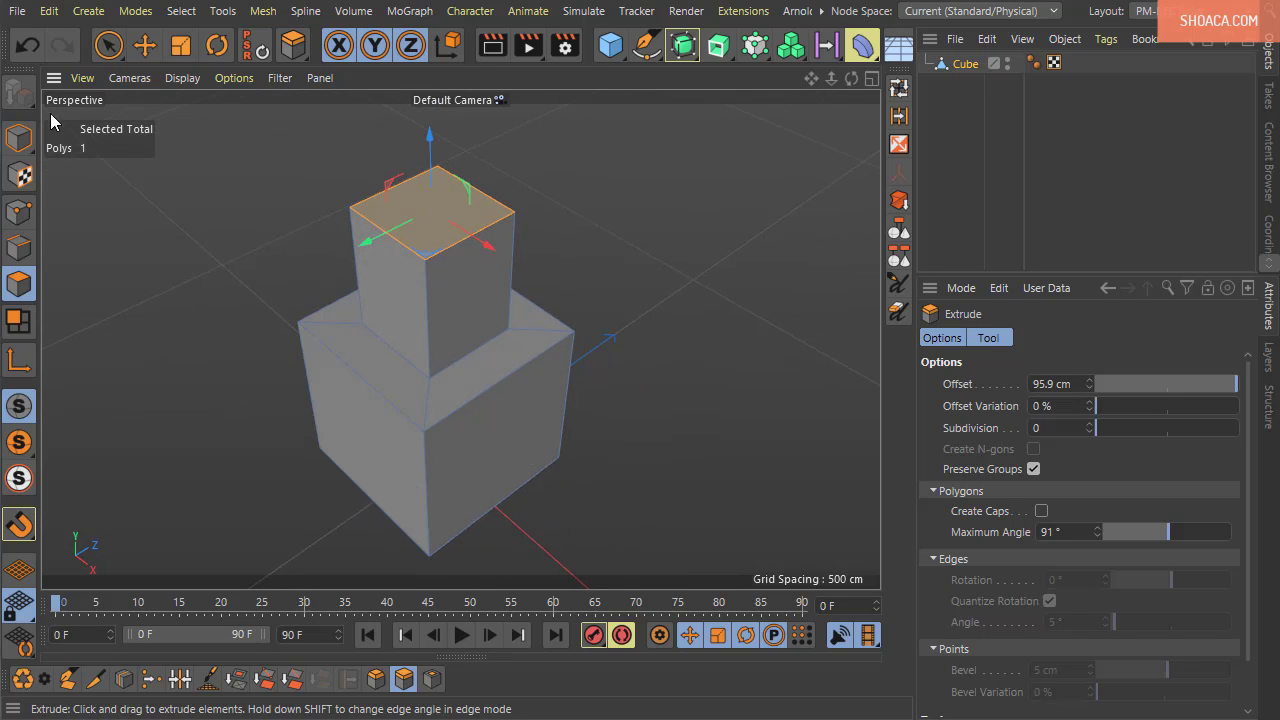
Activate Live Selection and deselect the top polygon of the stepped cube
click(108, 44)
mouse_move(719, 481)
alt+mouse_down()
mouse_move(637, 429)
mouse_move(709, 514)
mouse_move(674, 423)
mouse_move(668, 209)
mouse_move(814, 251)
mouse_move(689, 514)
mouse_move(499, 502)
alt+mouse_up()
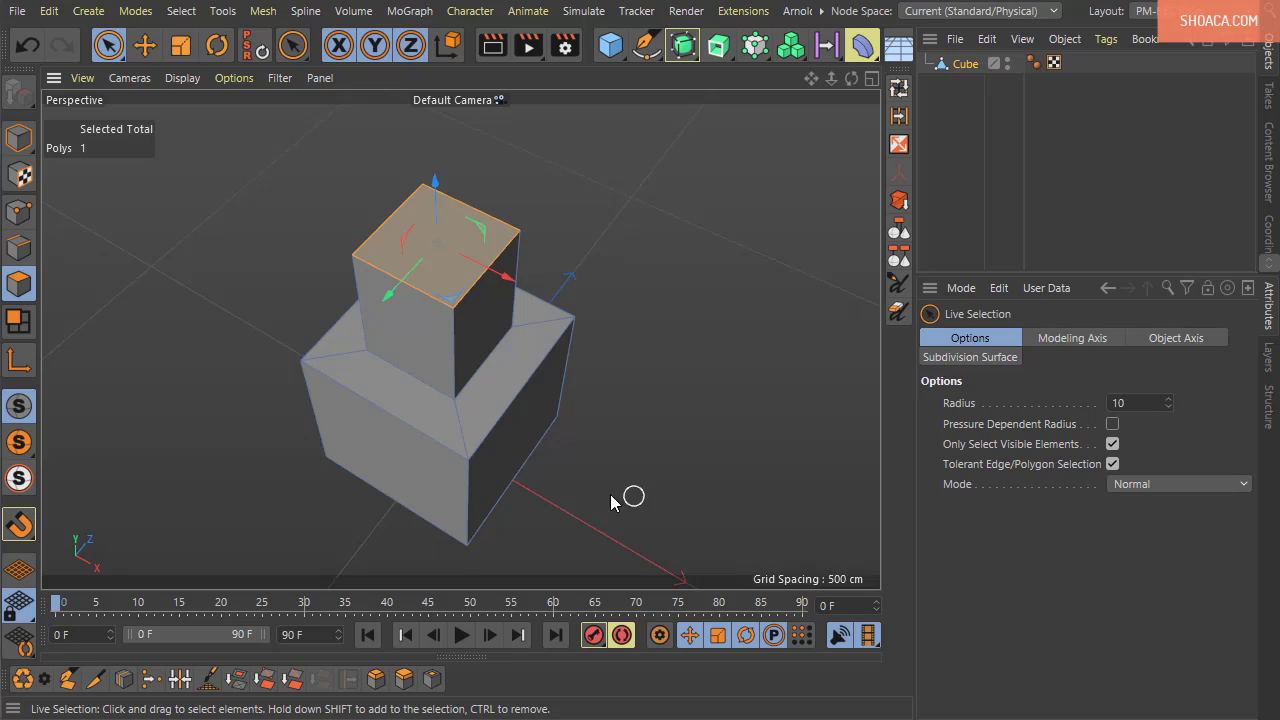
alt+drag(623, 503, 436, 403)
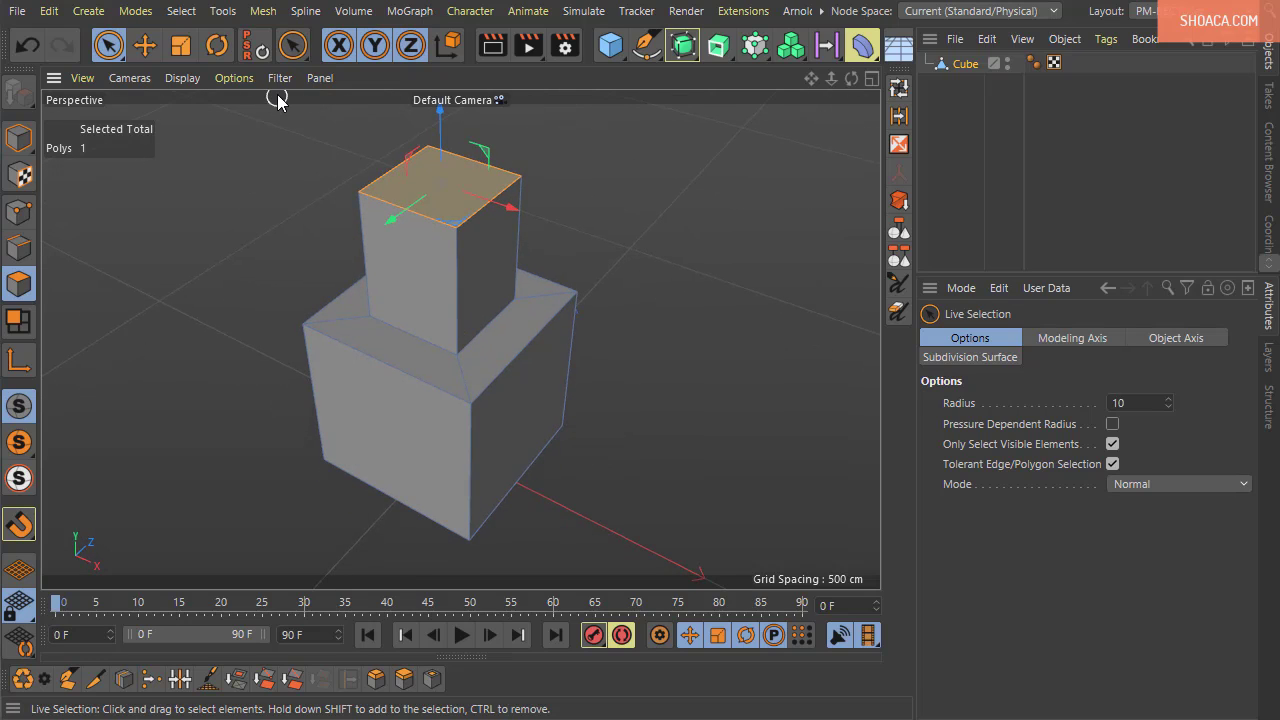
key(ctrl+shift+a)
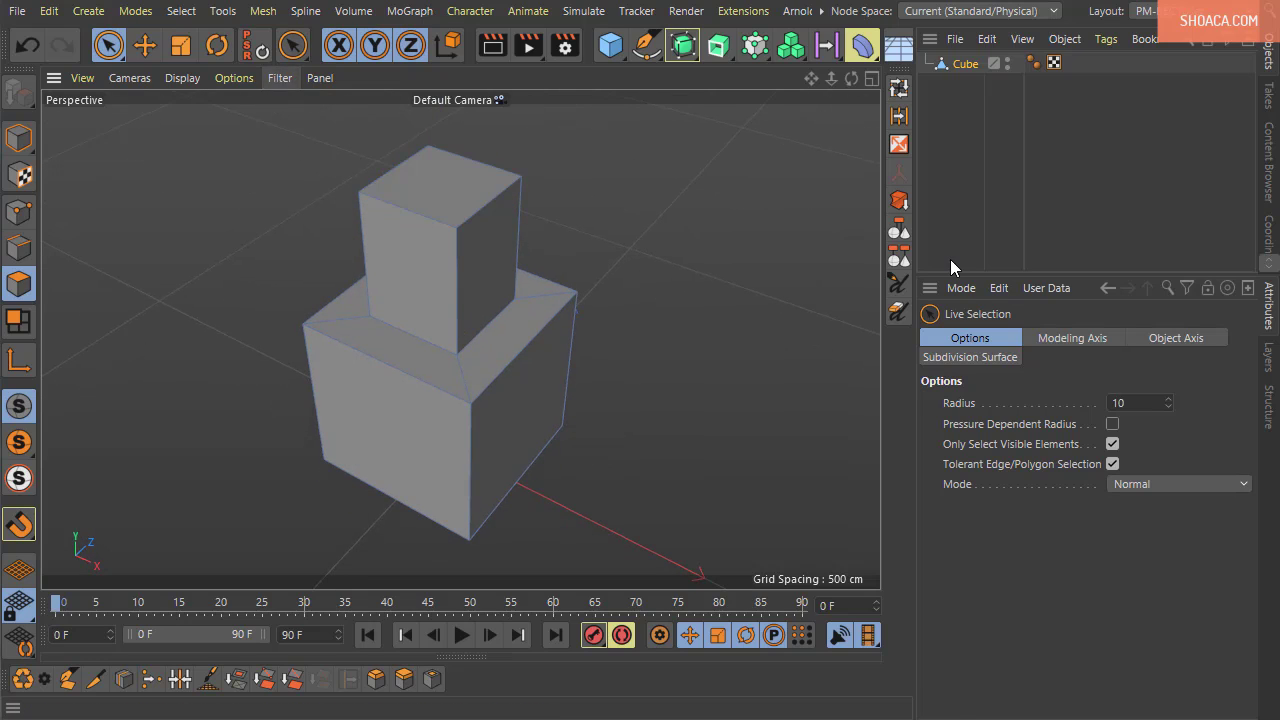
Set the project's default object color to Gray-Blue in the project settings
click(958, 287)
click(968, 388)
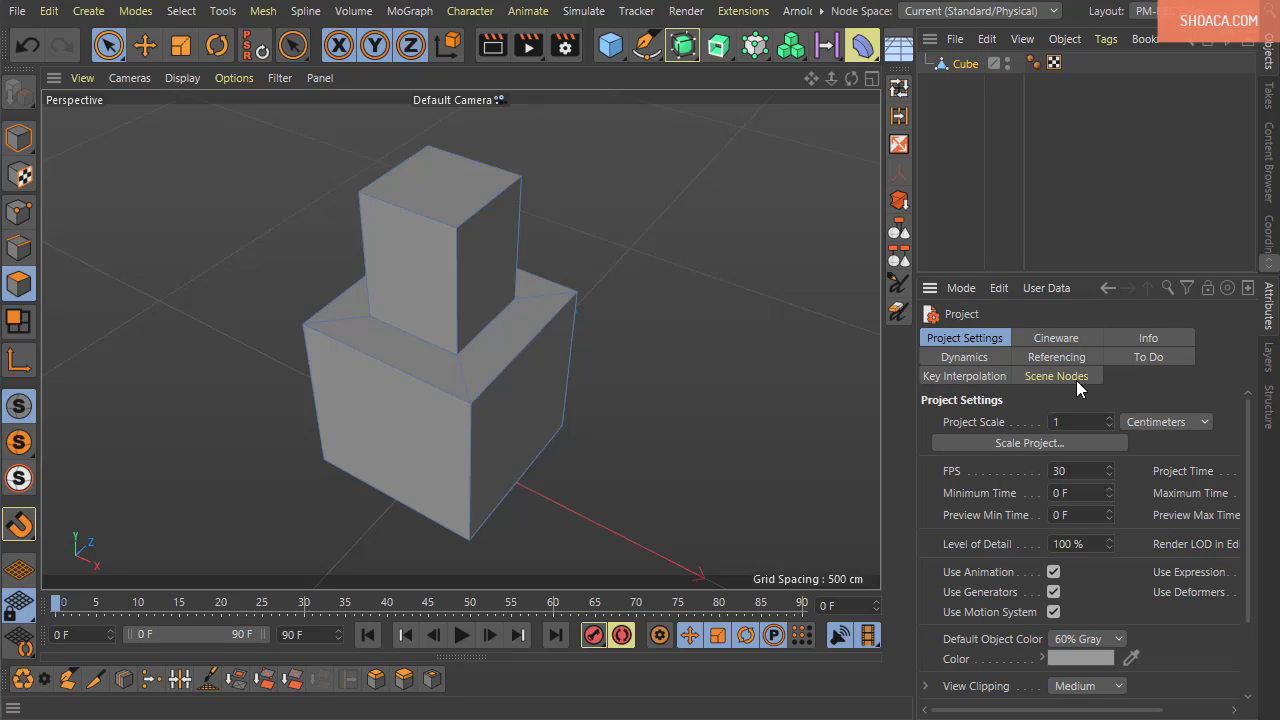
scroll(1100, 591, down, 3)
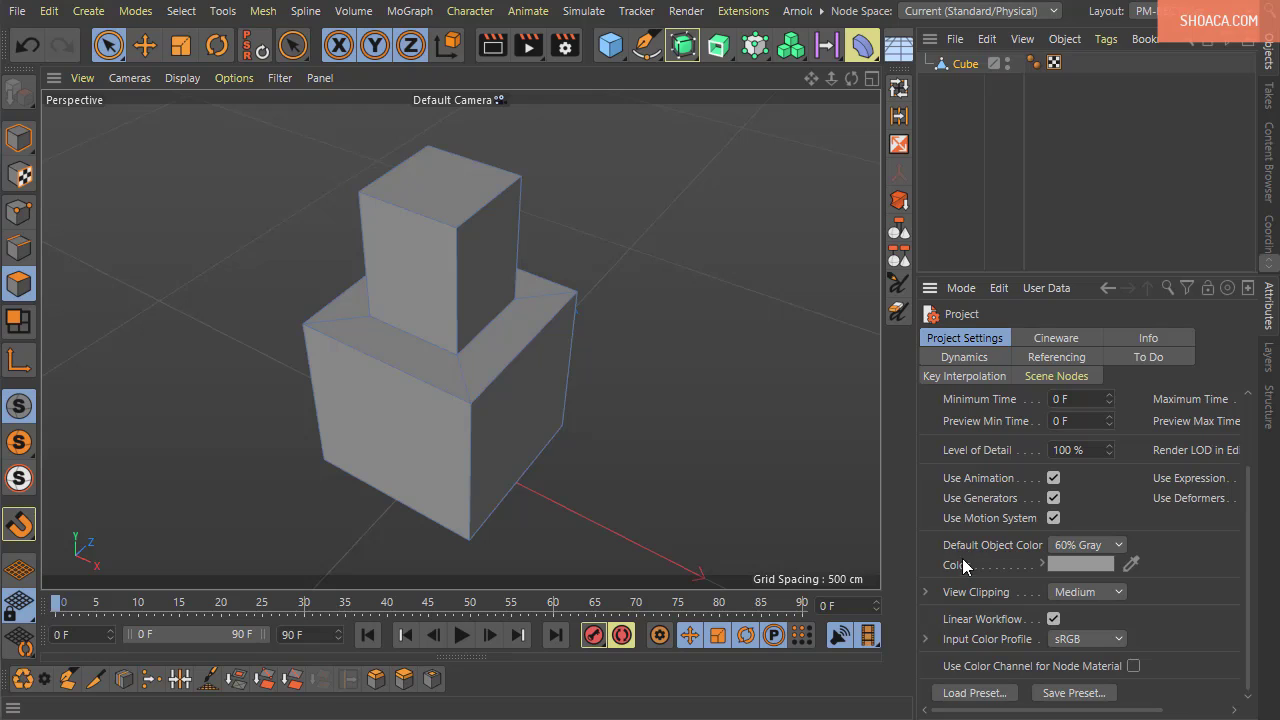
click(1117, 545)
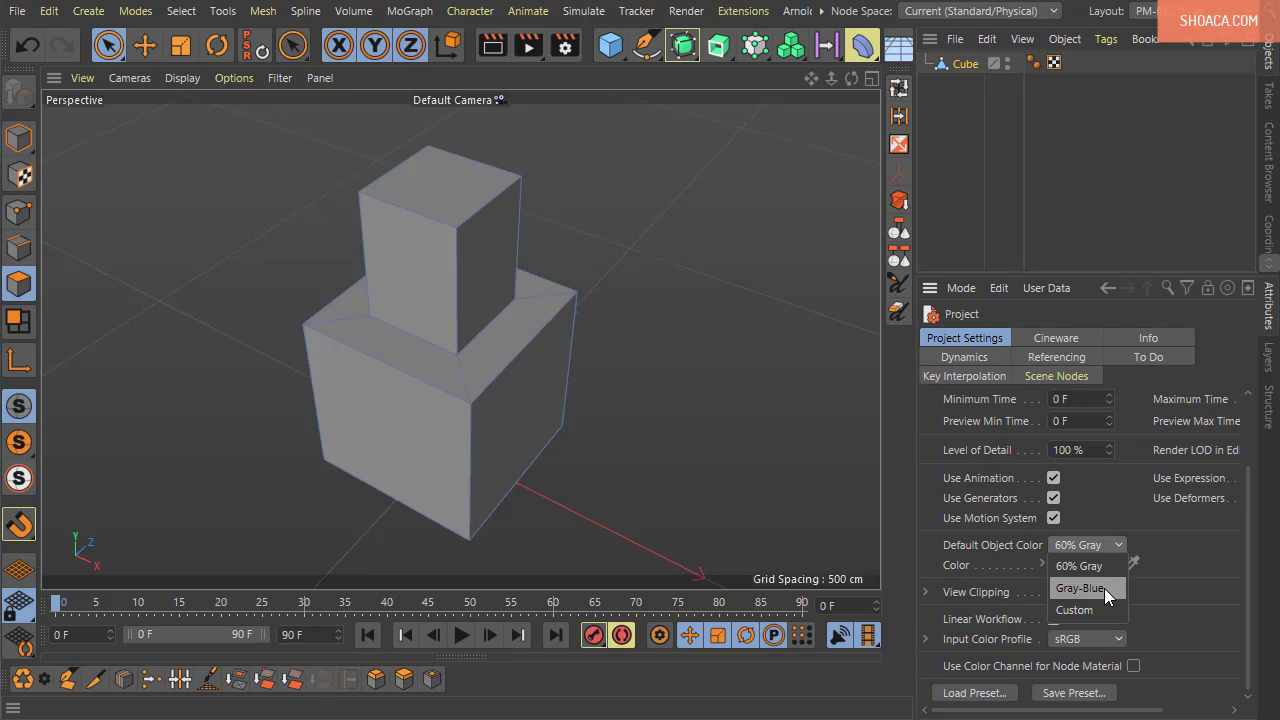
click(1103, 588)
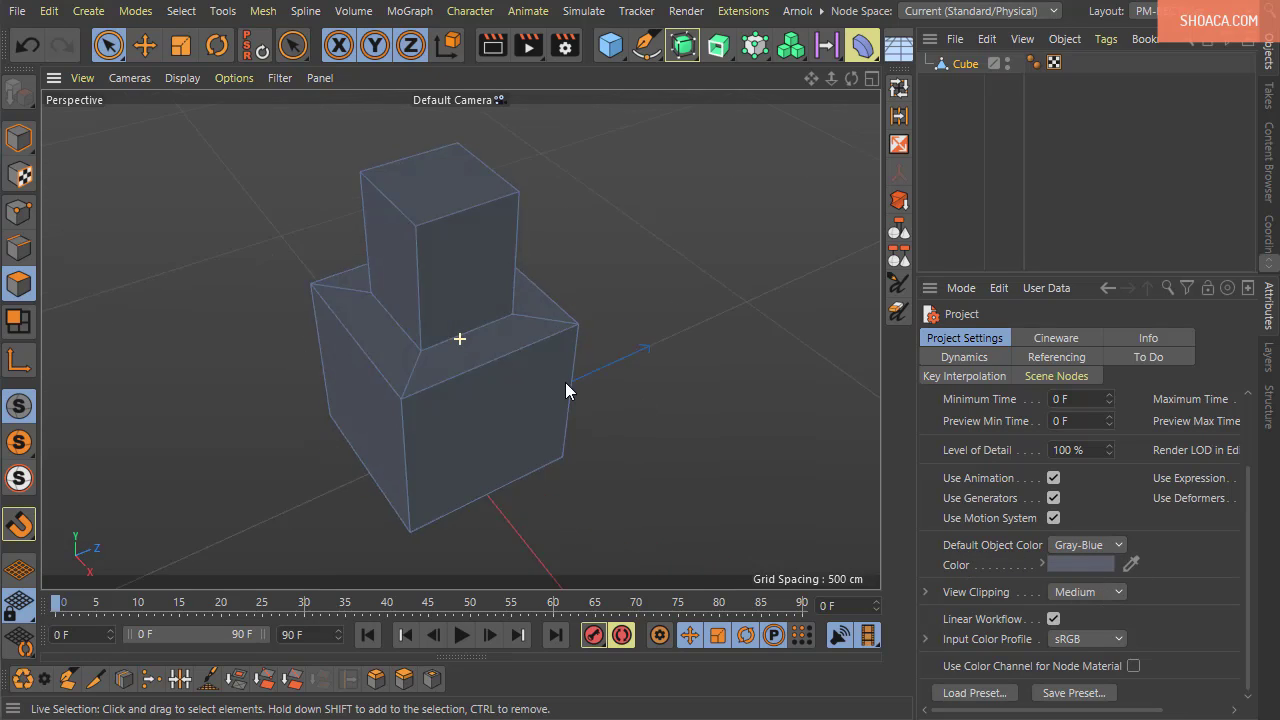
Switch the default object color to 60% Gray for comparison and return it to Gray-Blue
click(1109, 545)
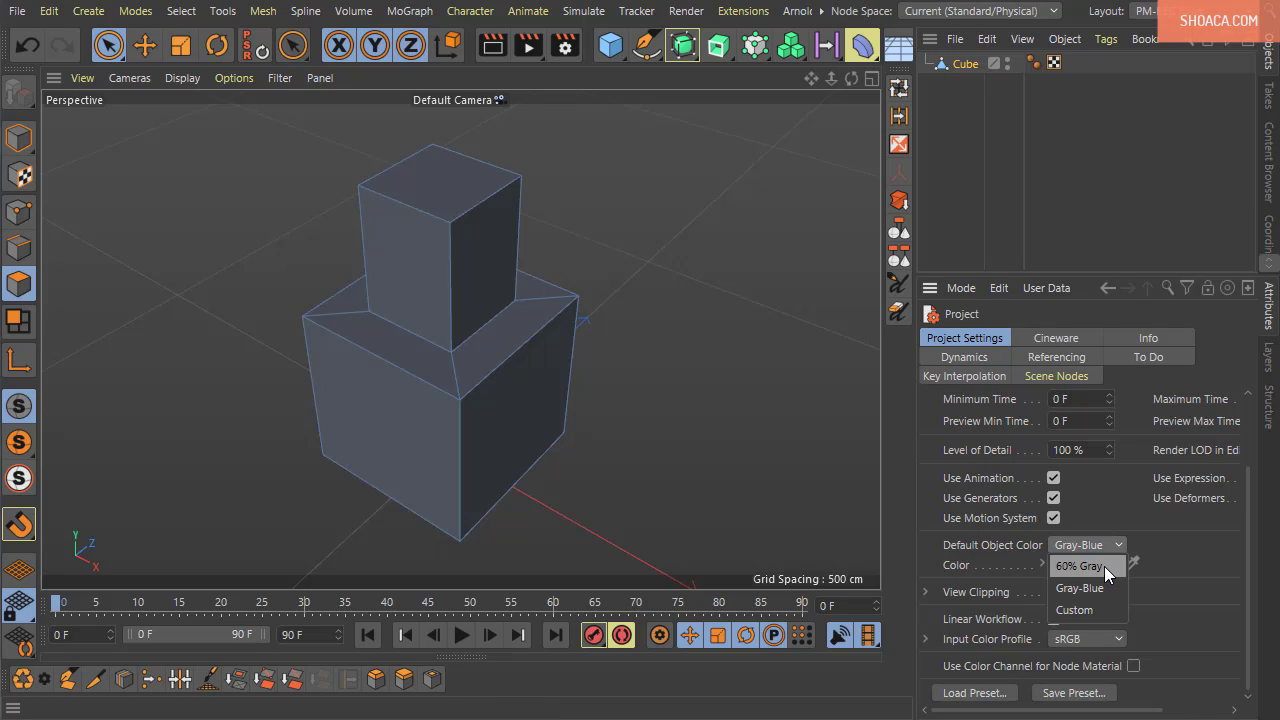
click(1104, 567)
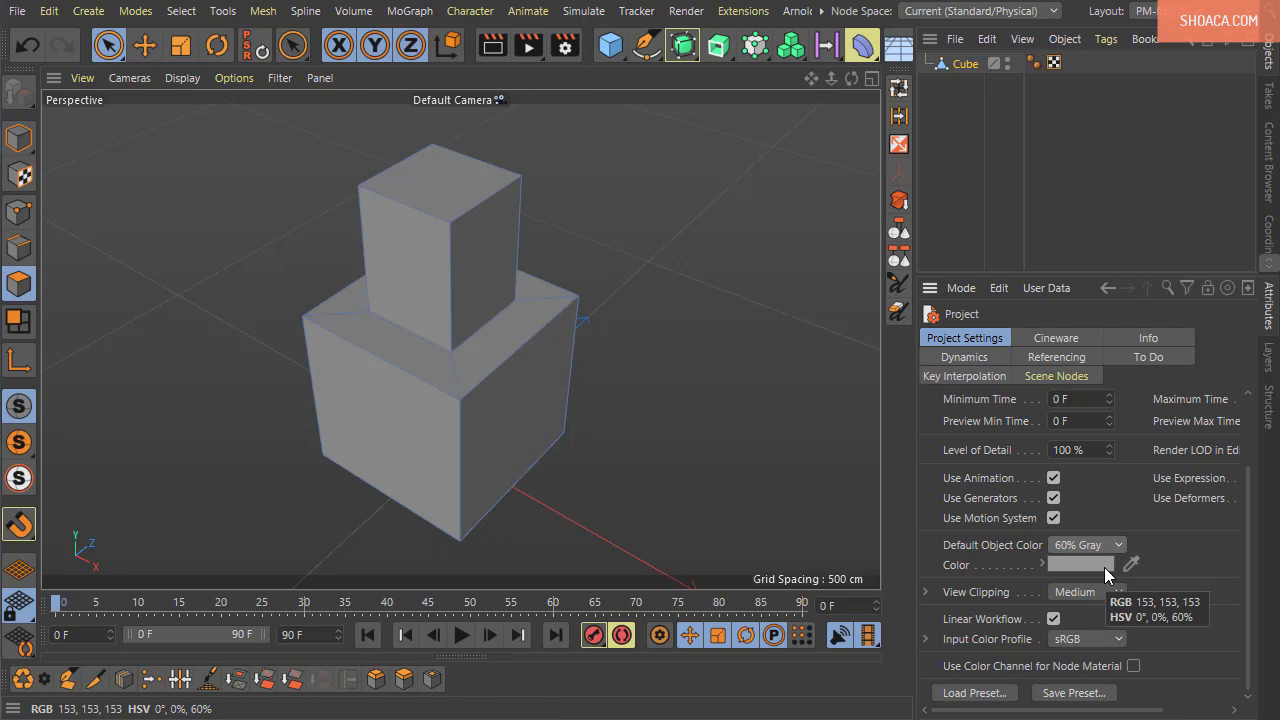
click(1092, 548)
click(1094, 587)
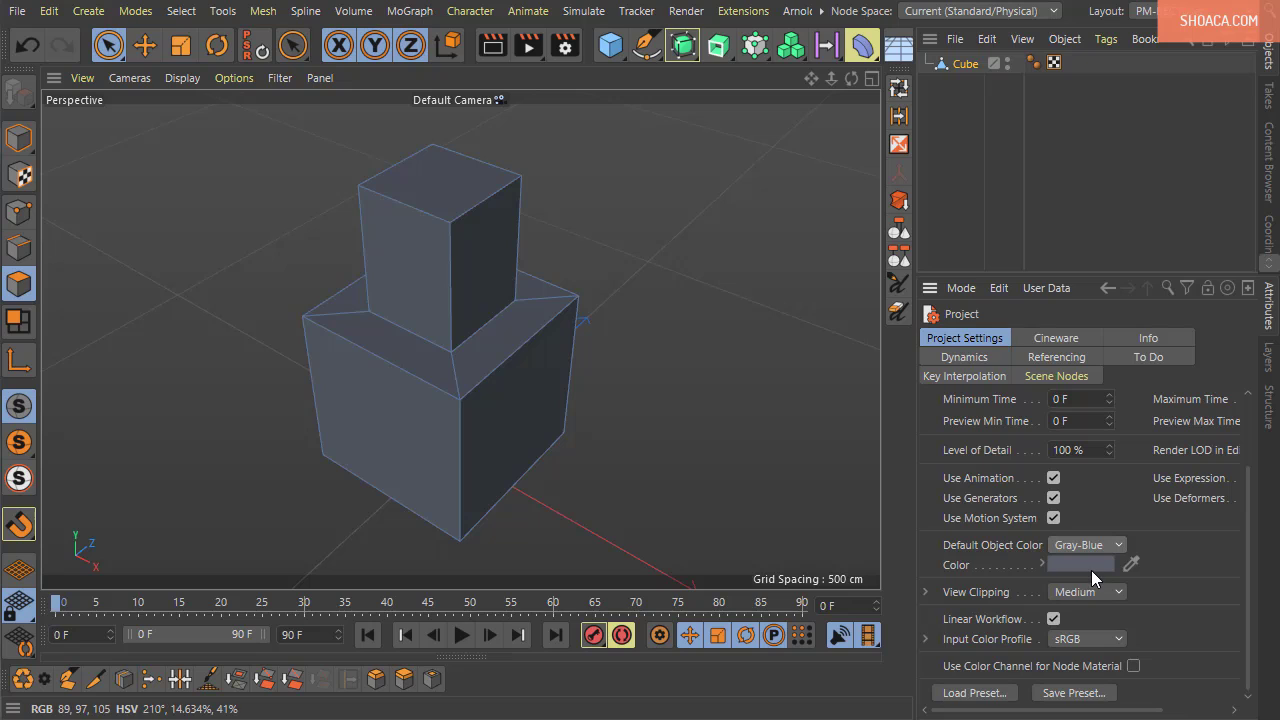
Customize the default object color to H 210°, S 14% and V 41%
click(1091, 571)
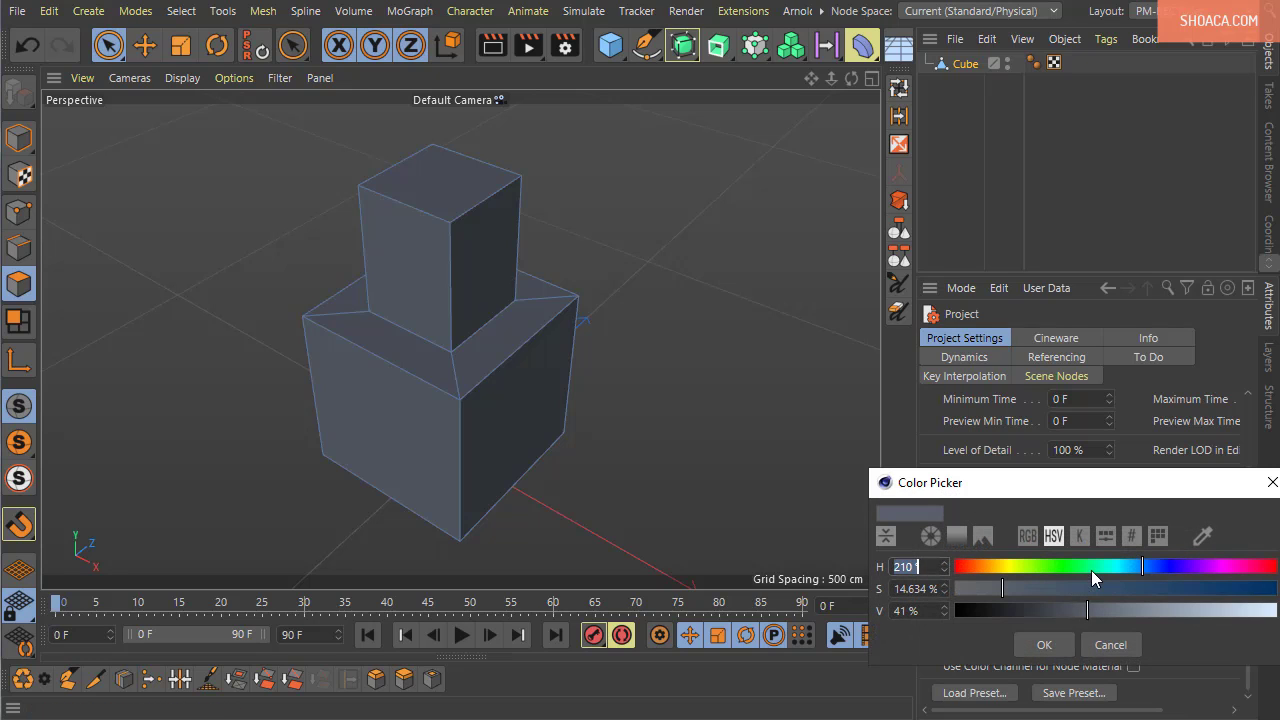
drag(1077, 496, 954, 424)
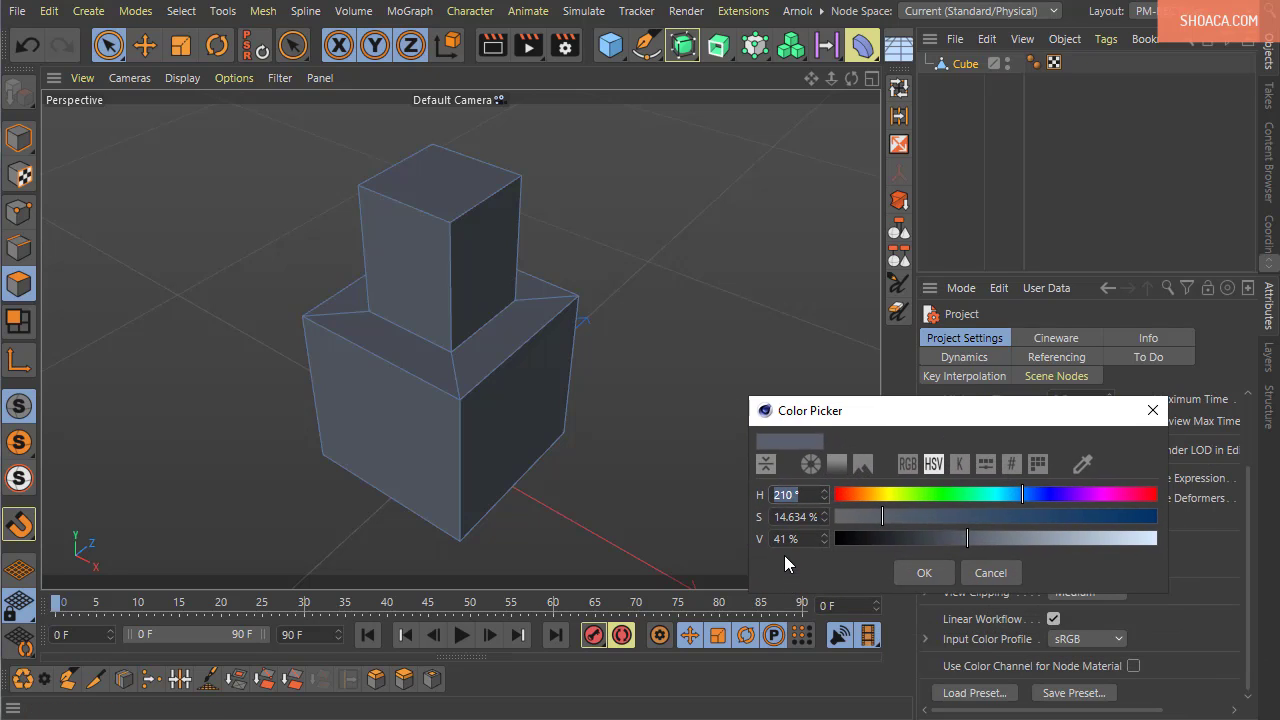
click(789, 518)
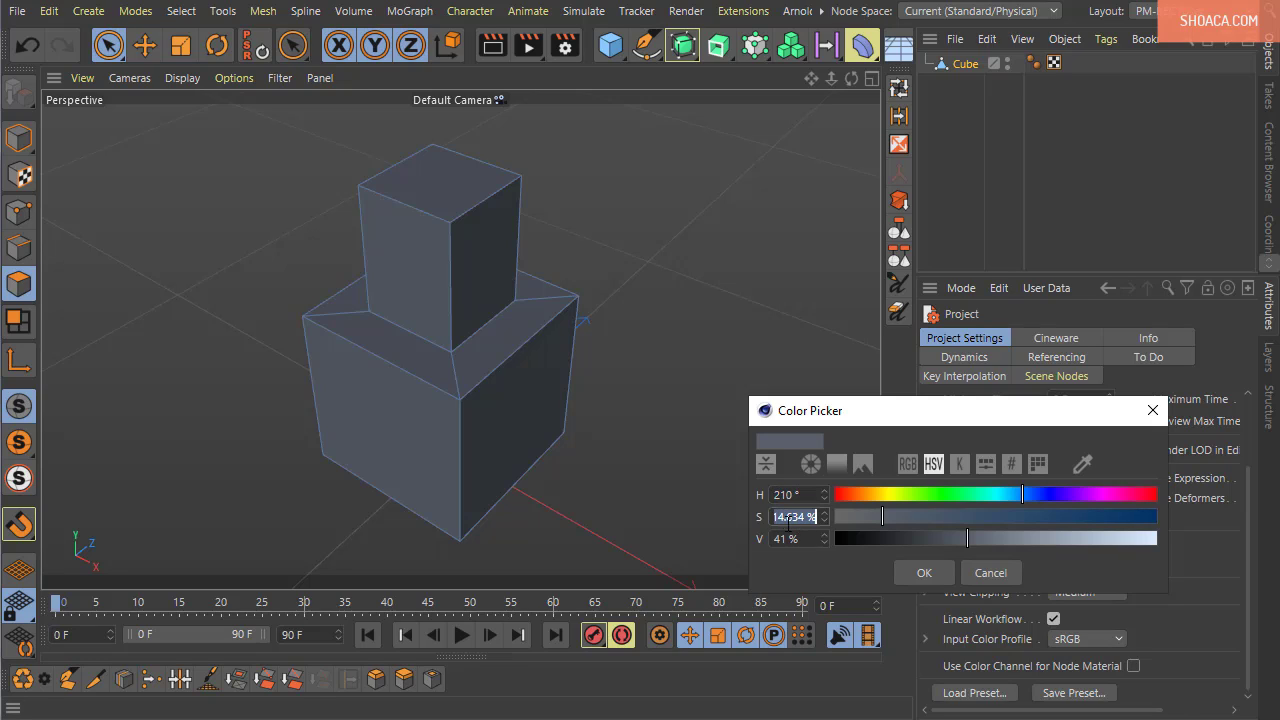
text(14)
key(Tab)
text(41)
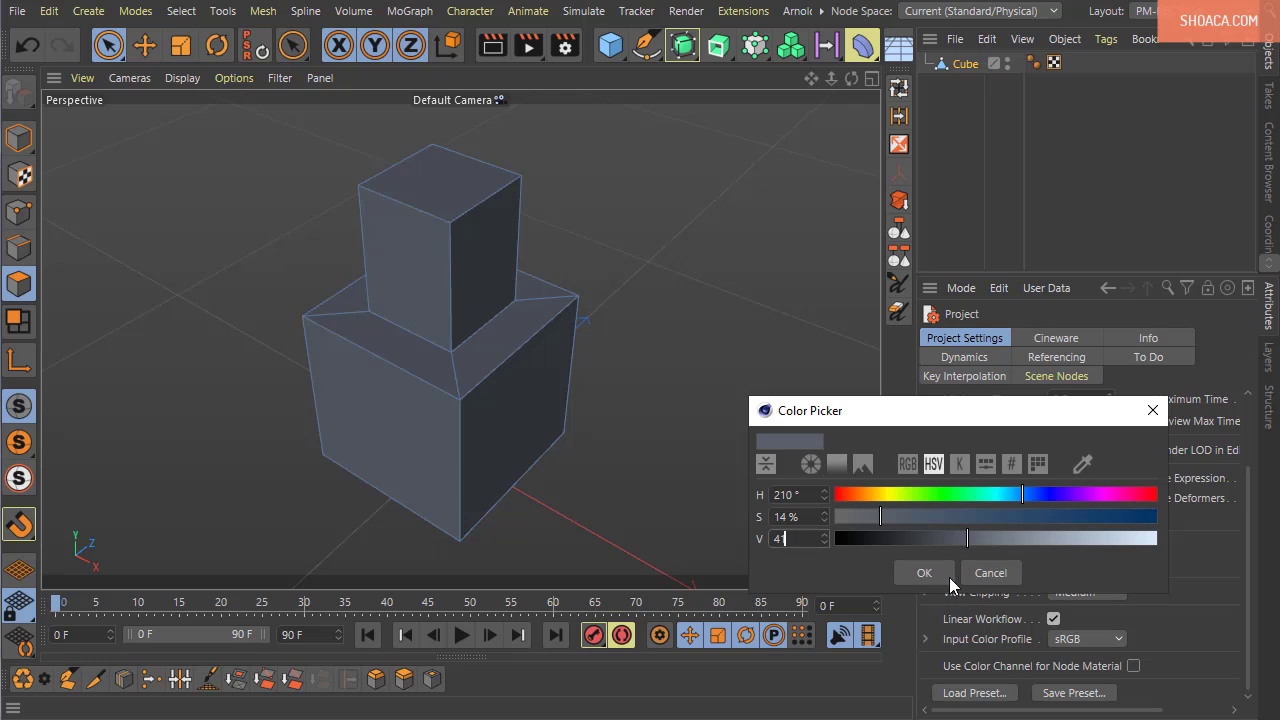
click(941, 572)
alt+drag(591, 554, 566, 510)
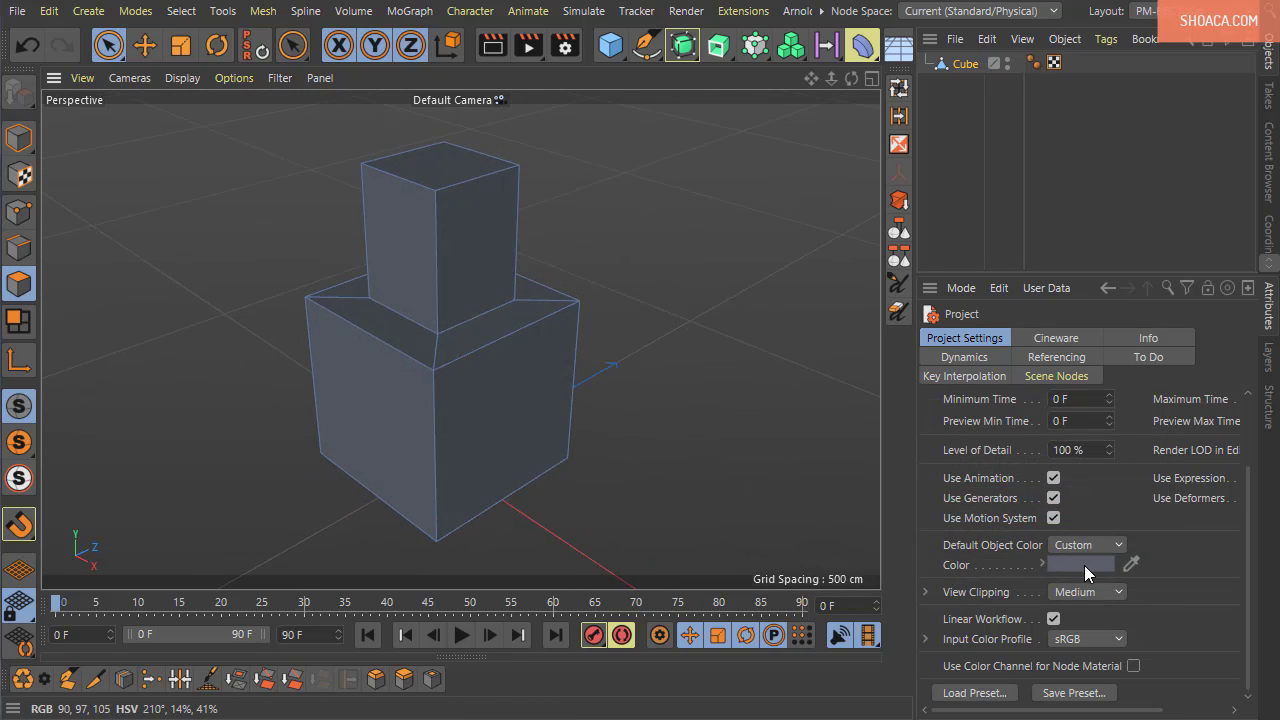
mouse_move(1084, 565)
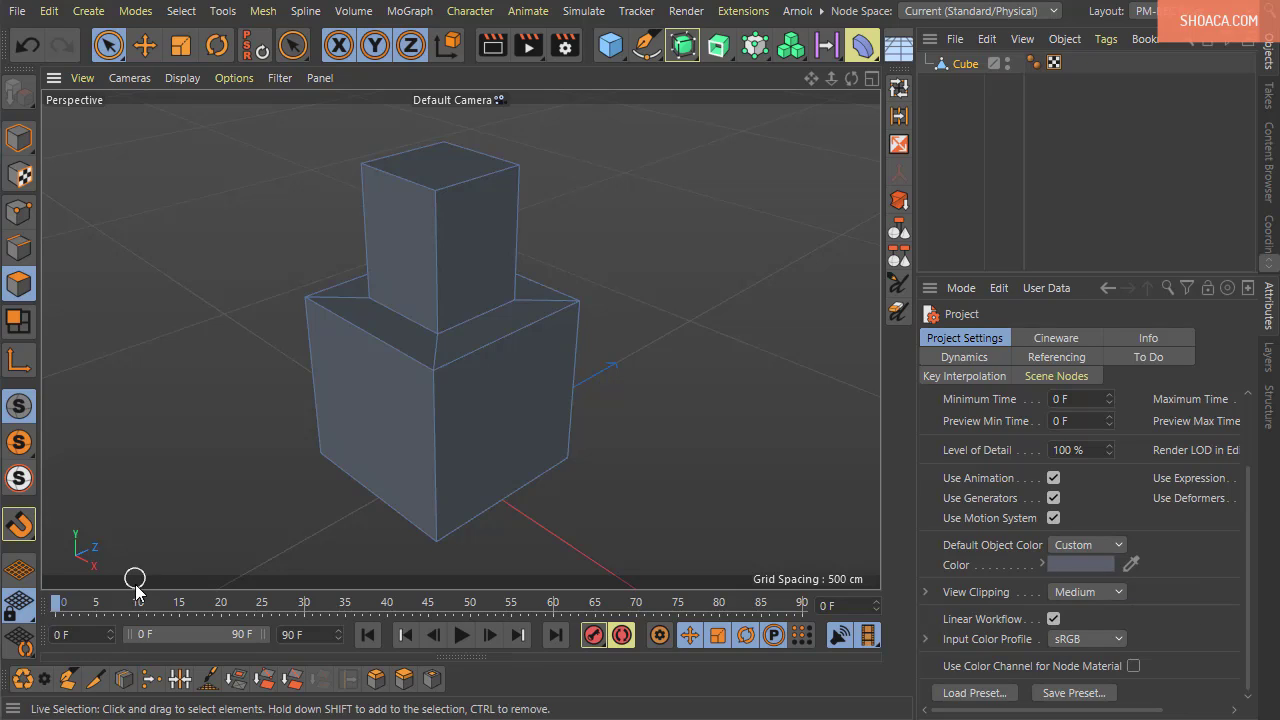
Unfold the Material Manager below the timeline and undo the accidentally added cube
click(12, 710)
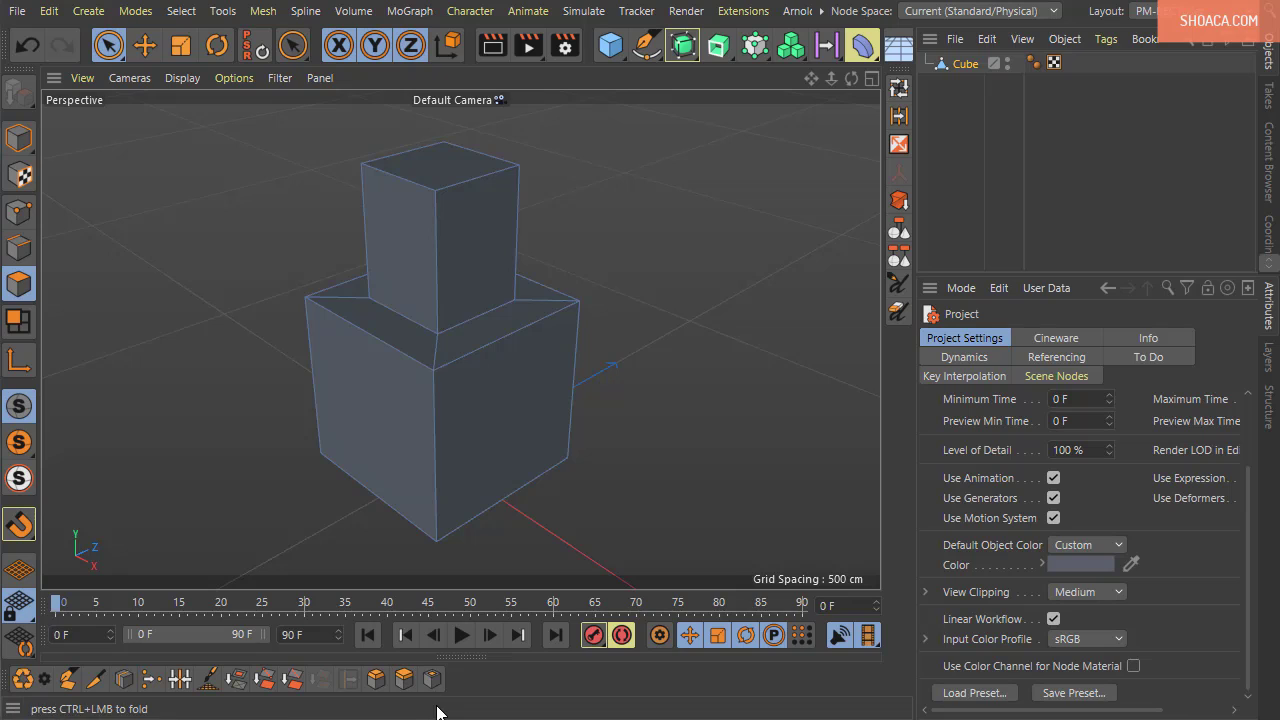
click(457, 655)
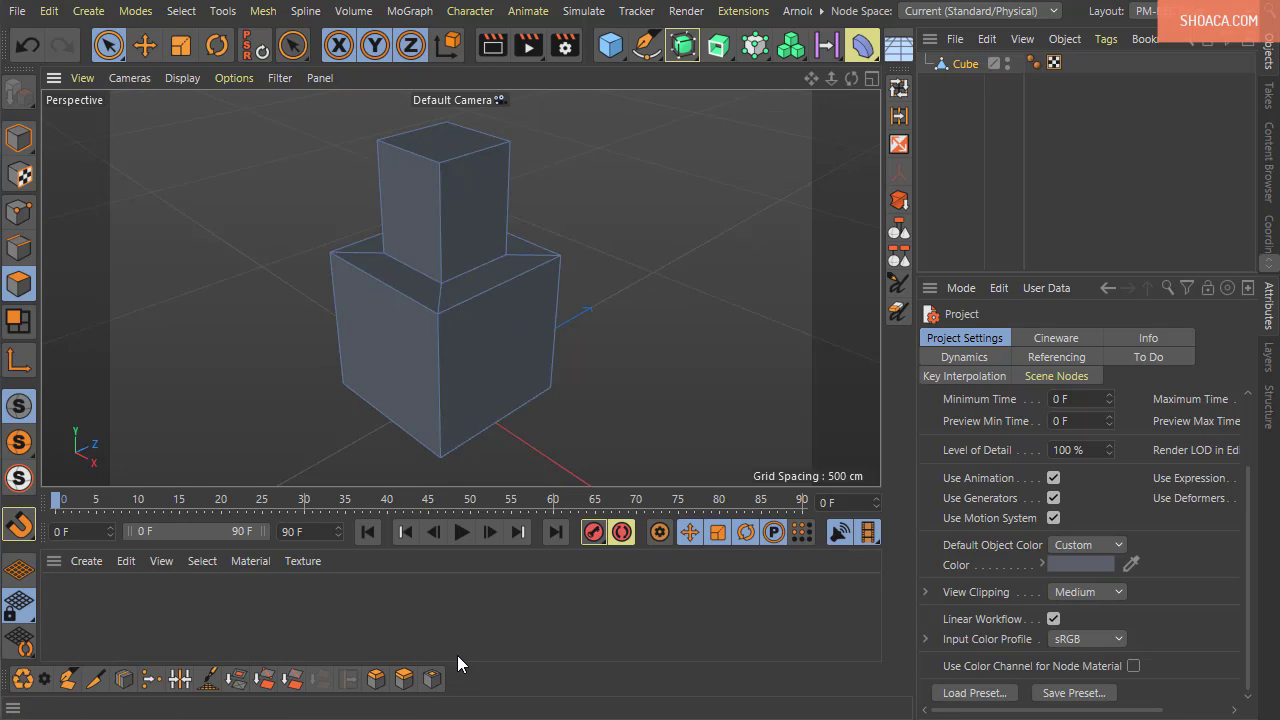
click(610, 45)
key(ctrl+z)
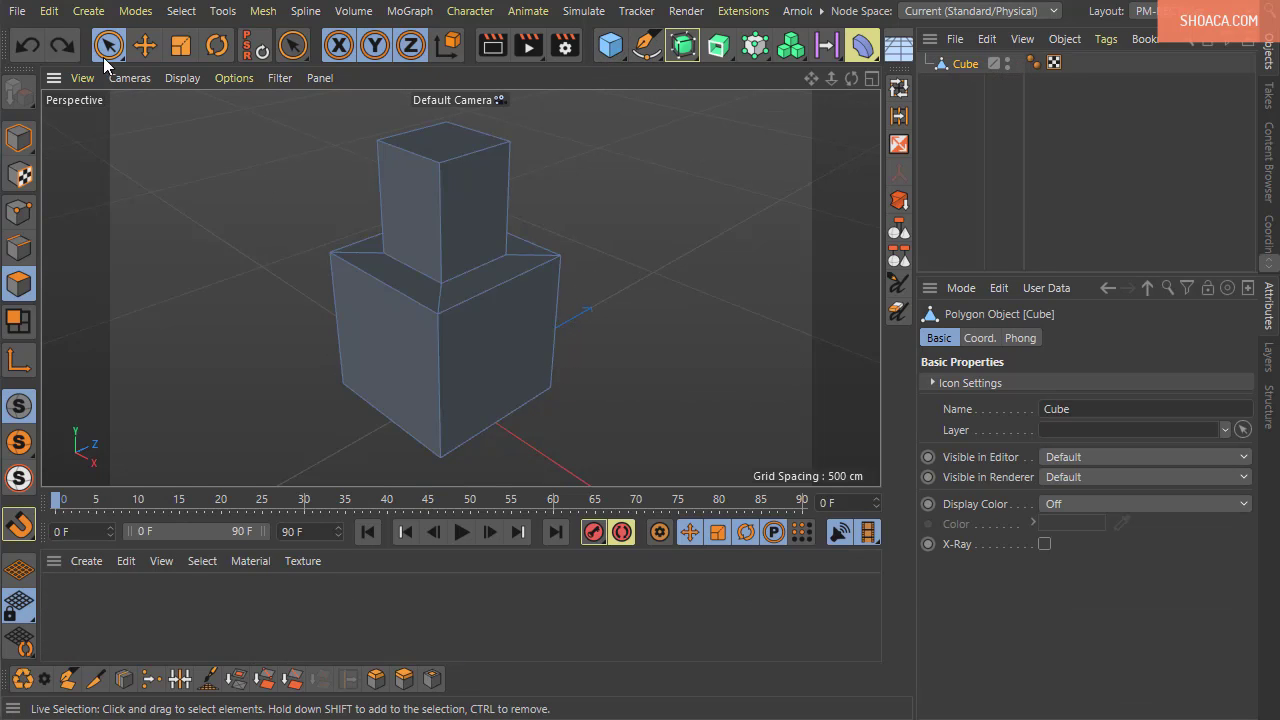
Start a new project, add a cube, create a new material and apply it to the cube
click(26, 12)
click(35, 42)
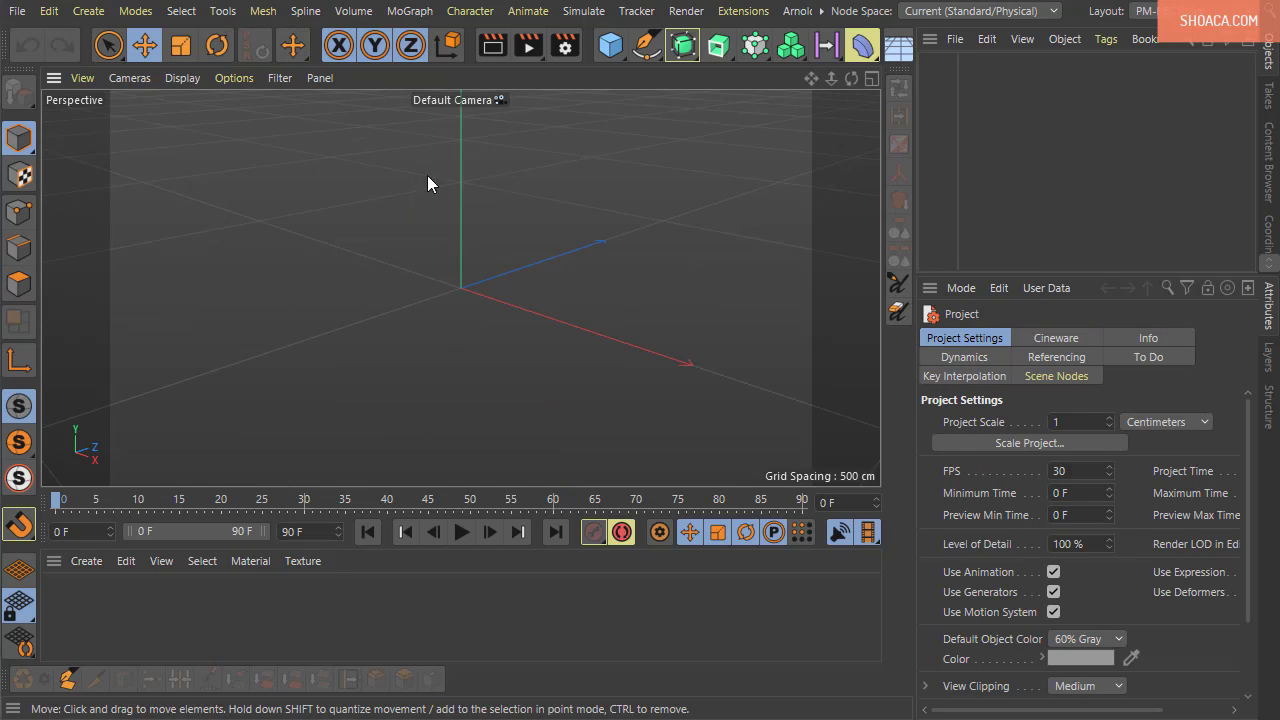
drag(610, 45, 785, 88)
double_click(103, 626)
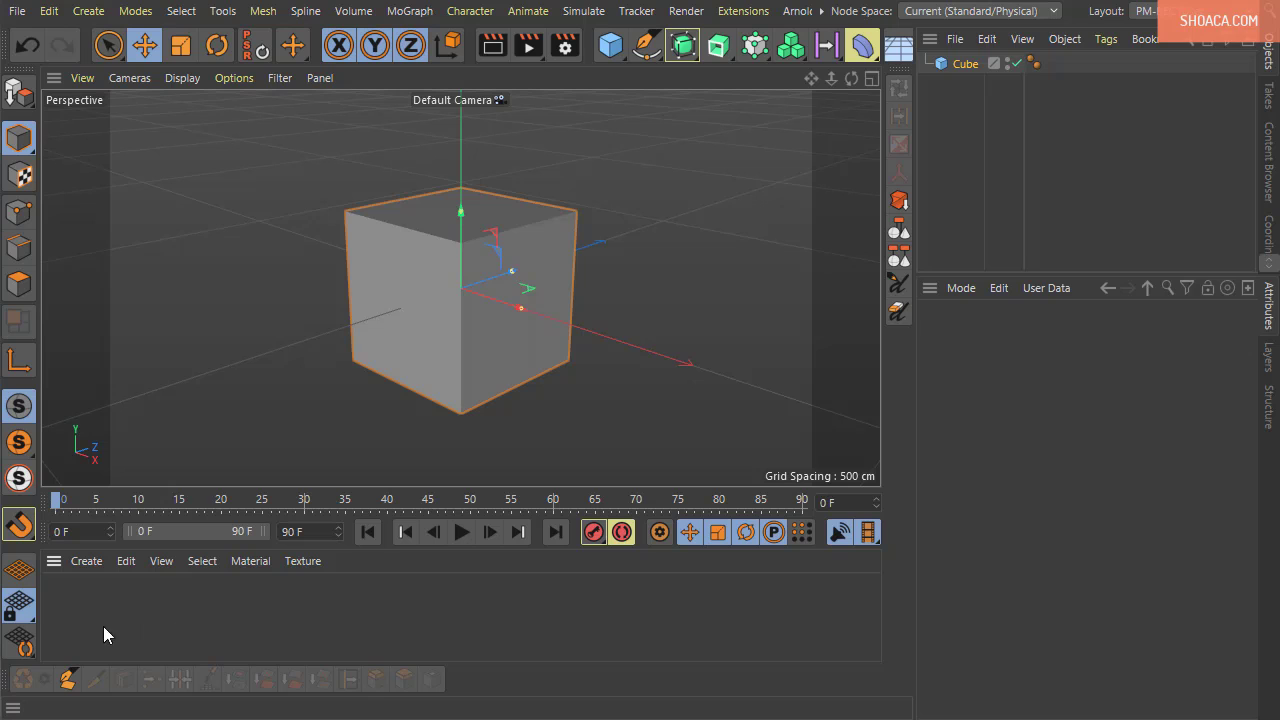
drag(63, 600, 413, 343)
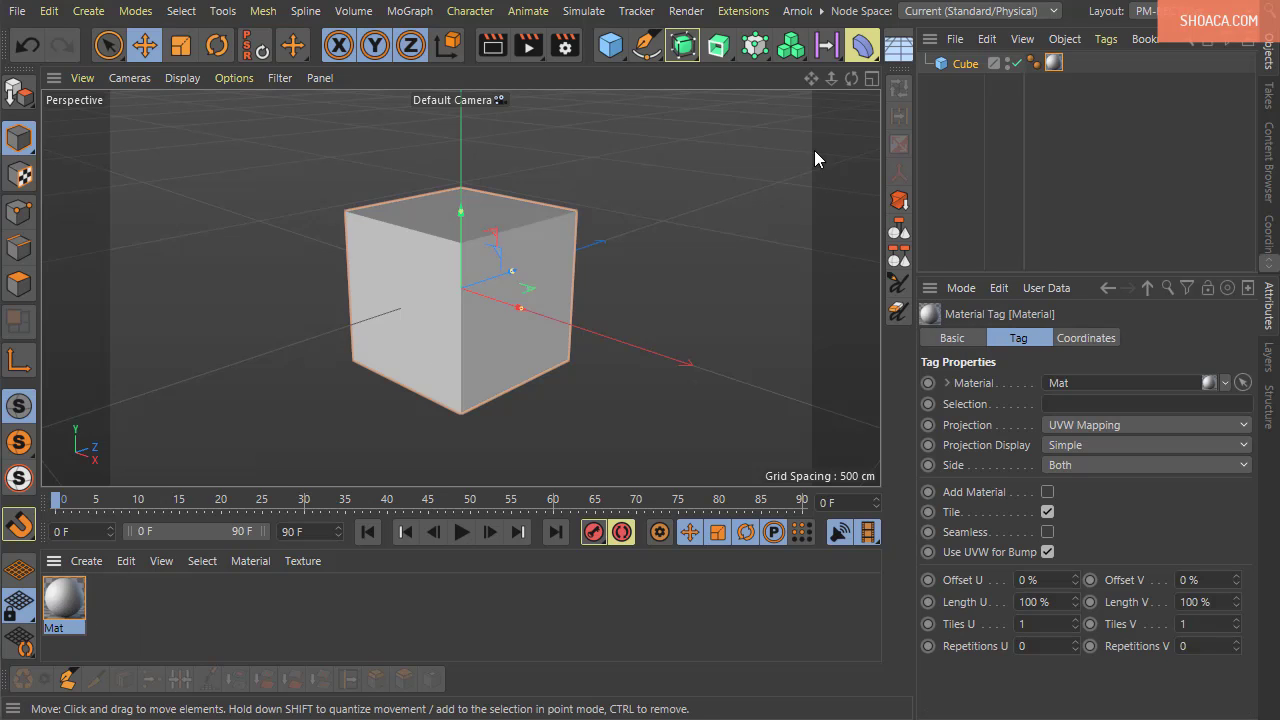
View the new material's color settings in the Material Editor and close the editor
double_click(80, 615)
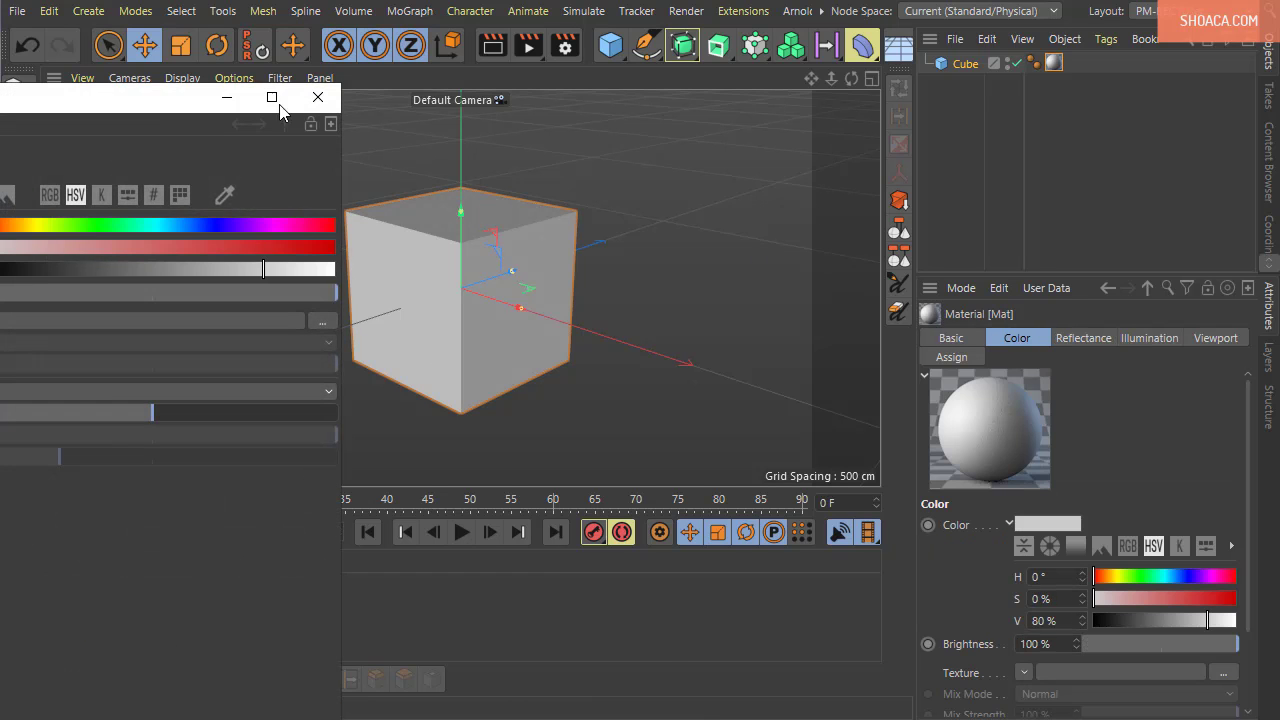
drag(174, 112, 868, 357)
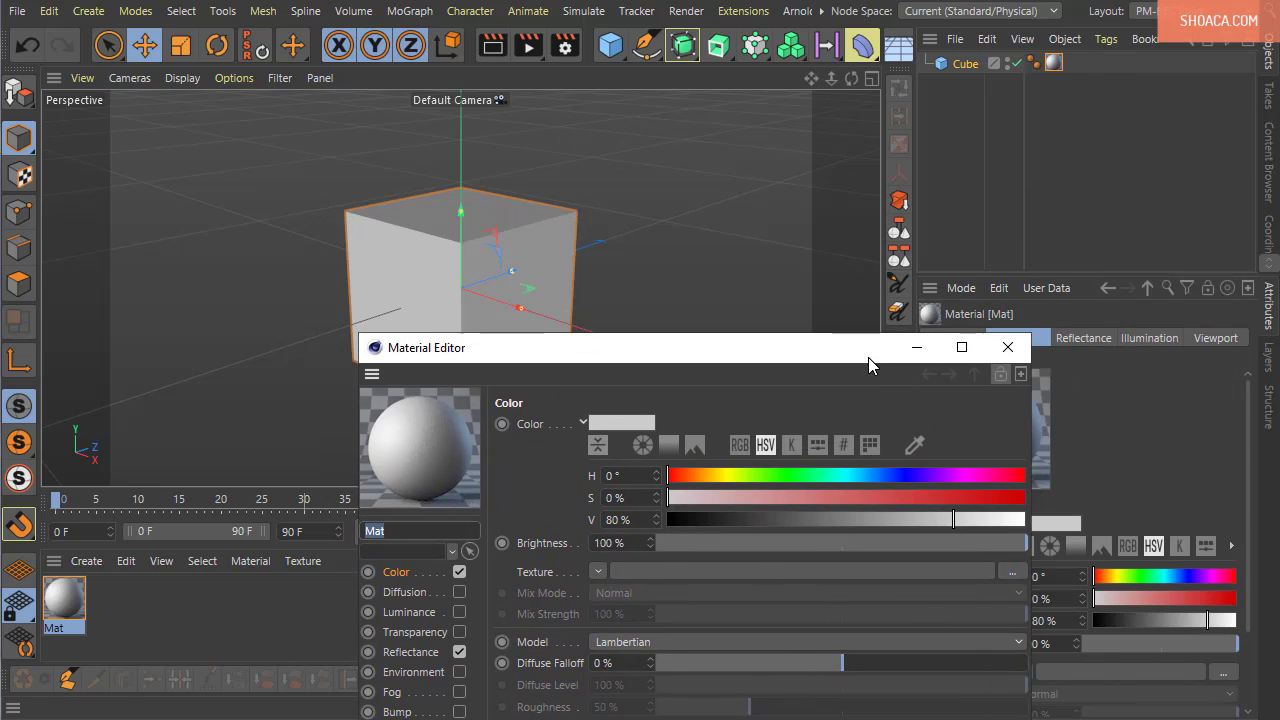
click(1006, 343)
Switch back to the stepped-cube project and inspect the HSV values of its default object color
click(826, 19)
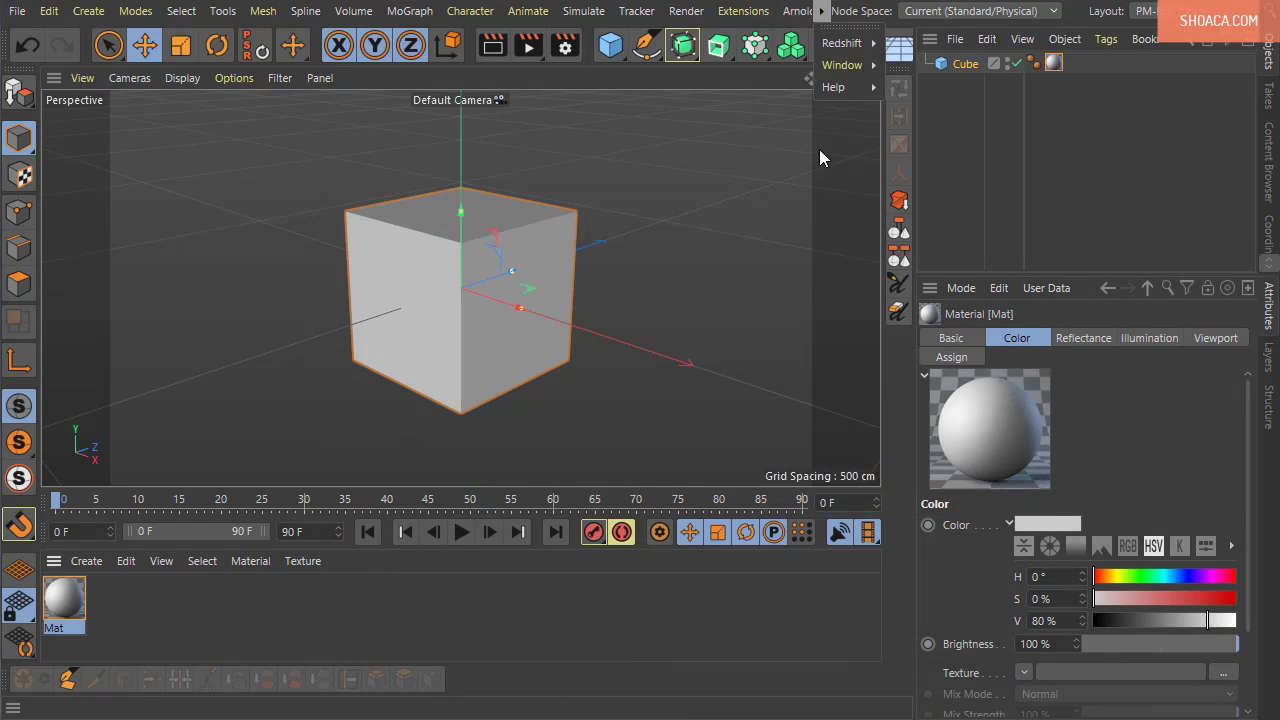
mouse_move(842, 65)
click(962, 640)
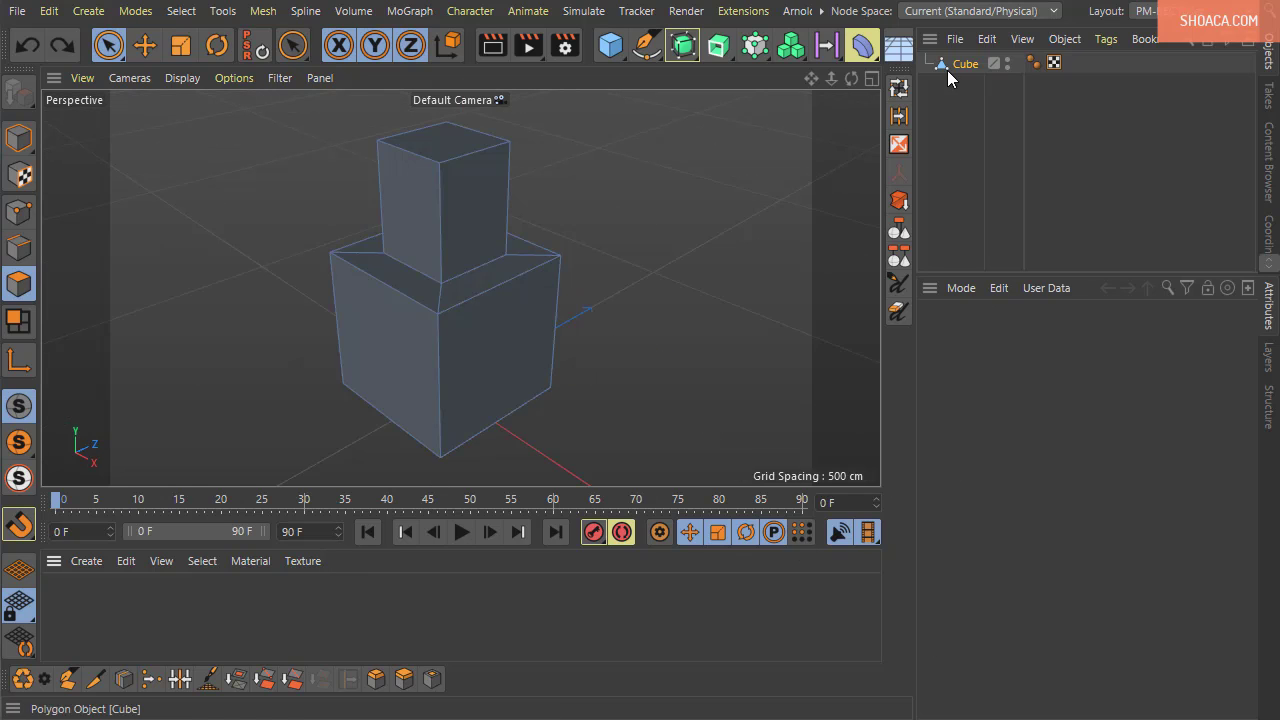
click(961, 288)
click(979, 386)
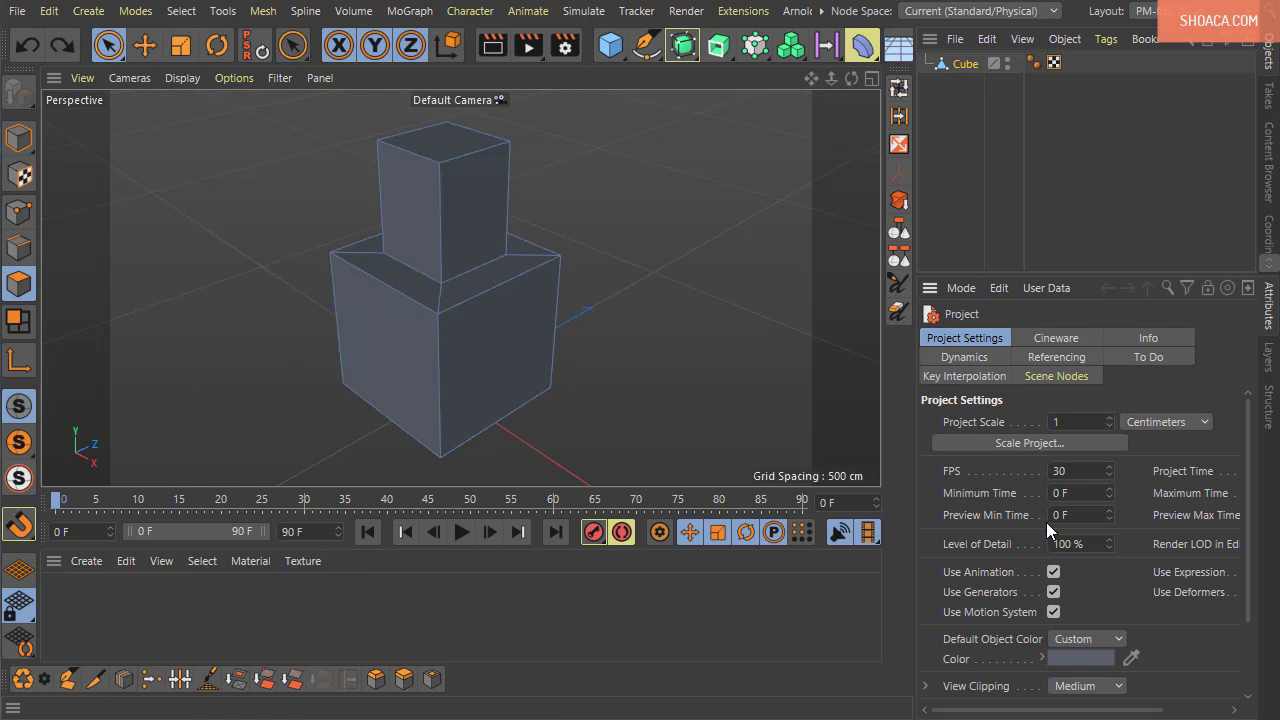
click(1063, 661)
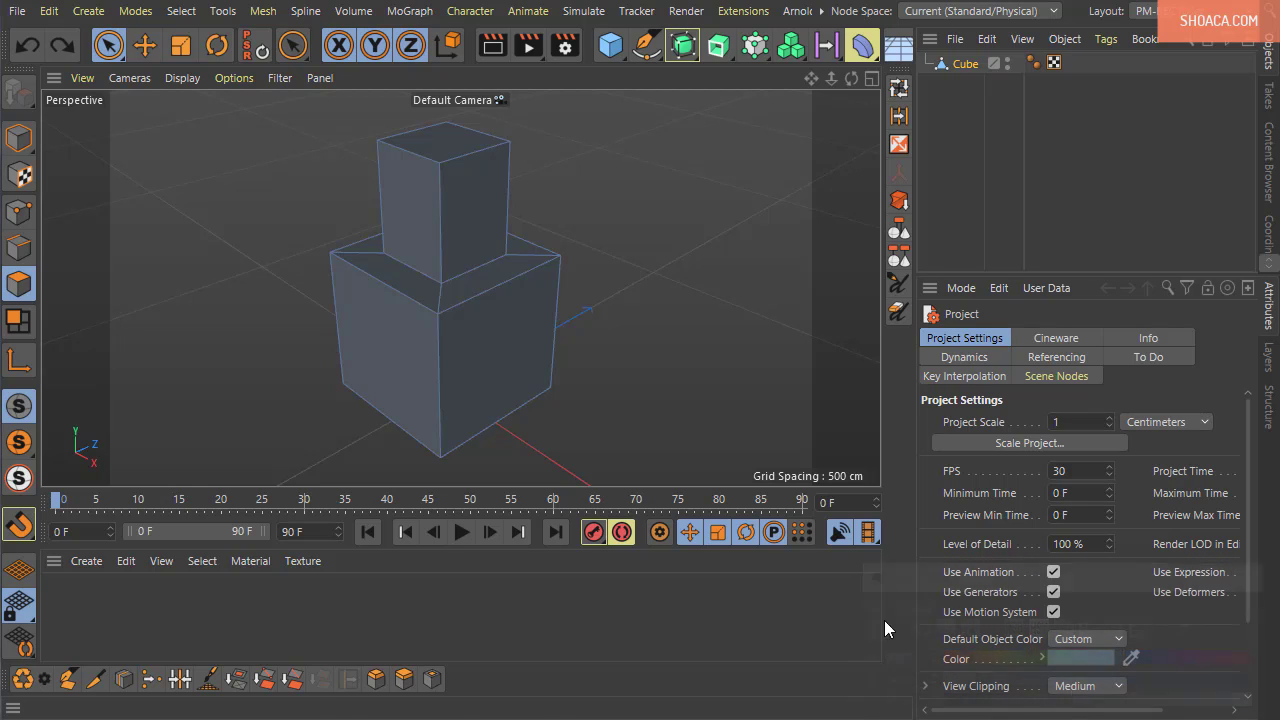
Return to the Untitled 6 project and set the Mat material's color to H 210°, S 14% and V 41%
click(820, 11)
mouse_move(828, 62)
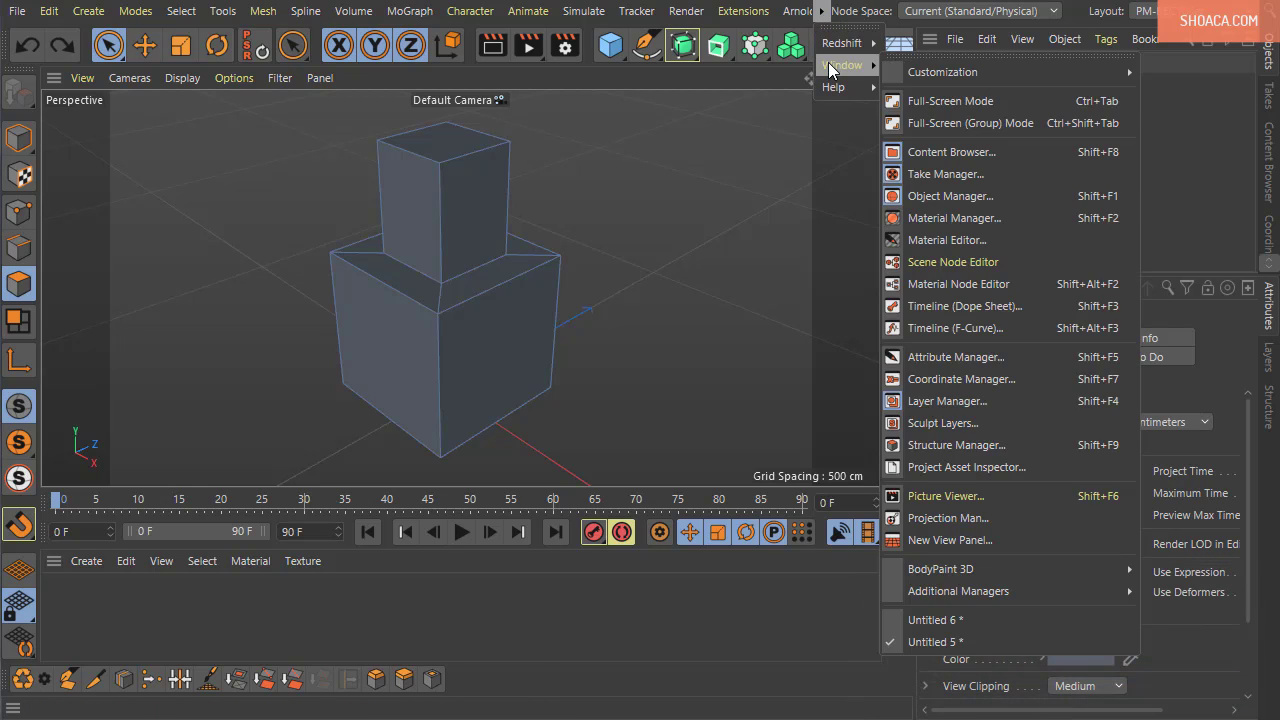
click(908, 620)
click(72, 606)
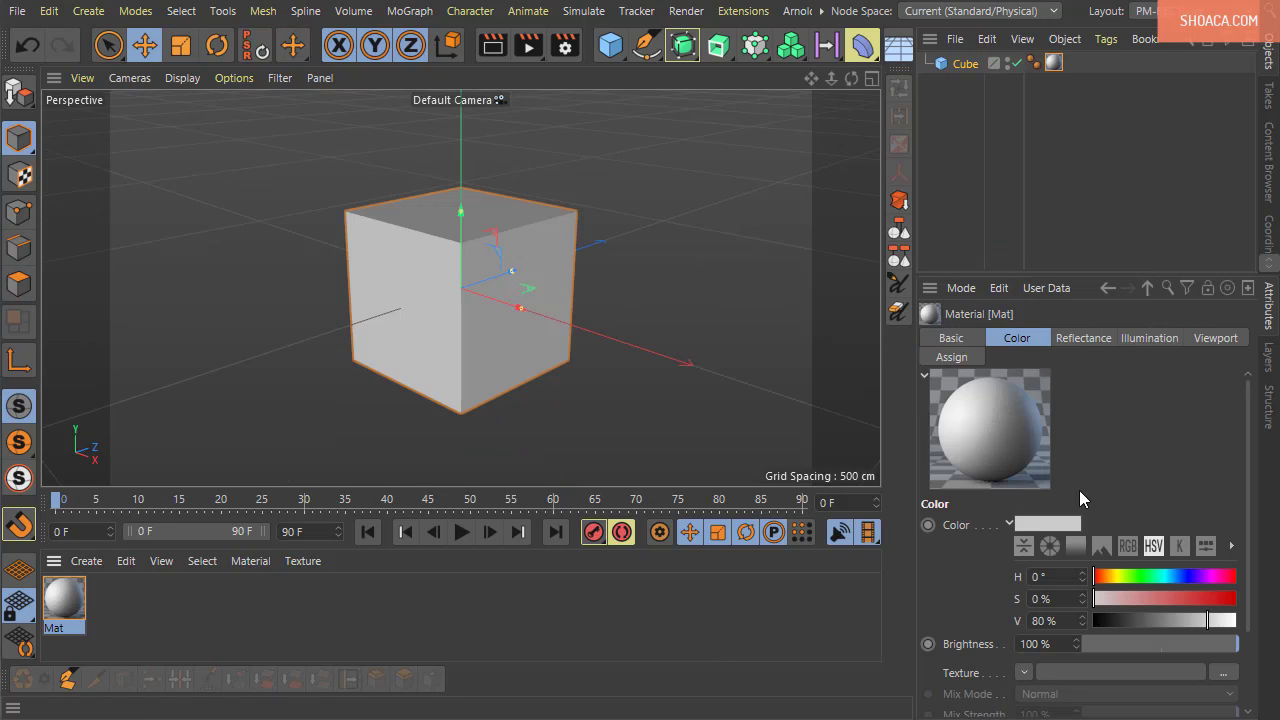
click(1062, 580)
text(210)
key(Tab)
text(14)
key(Tab)
text(41)
key(Tab)
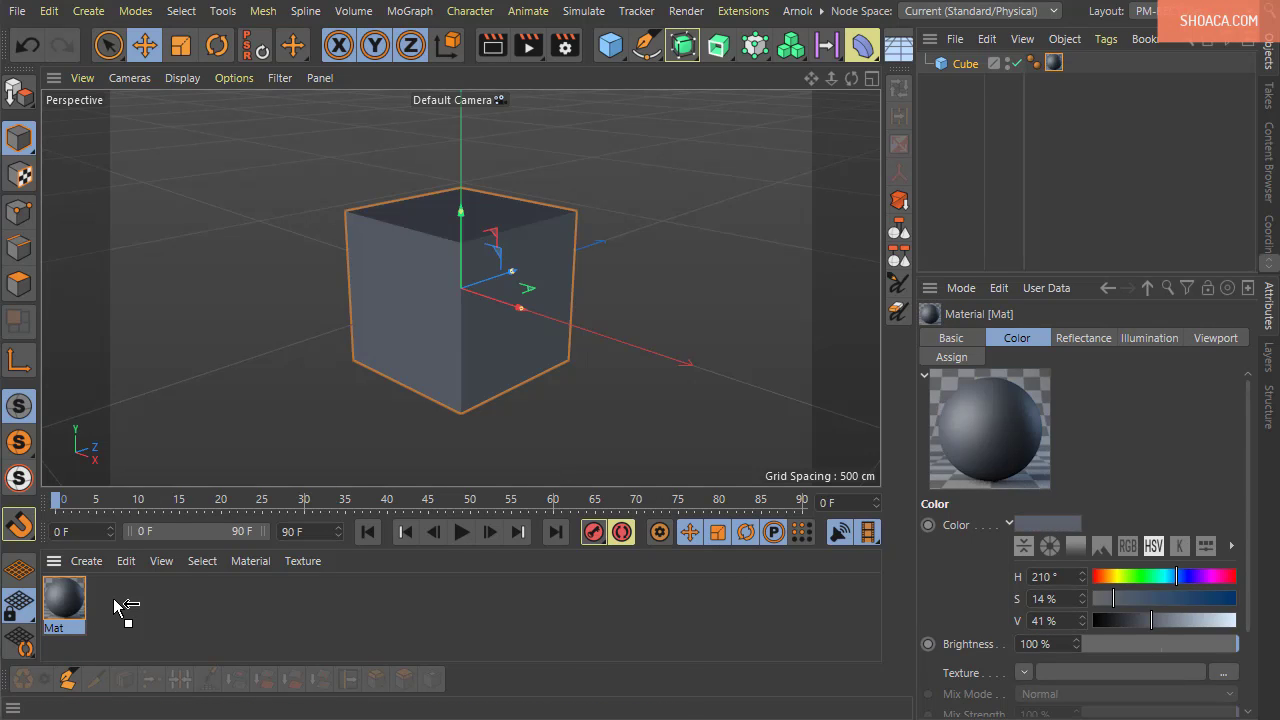
Inspect the recolored cube and close its project without saving
alt+drag(620, 392, 472, 450)
click(17, 10)
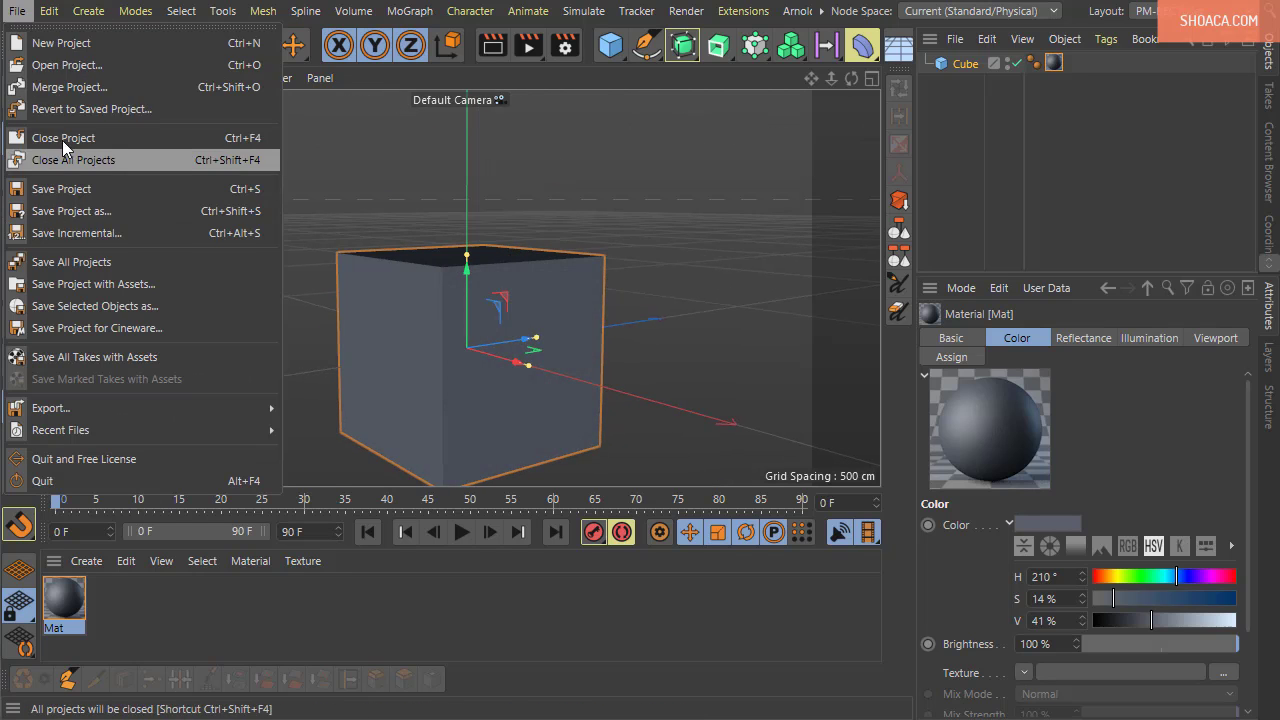
click(61, 140)
click(378, 620)
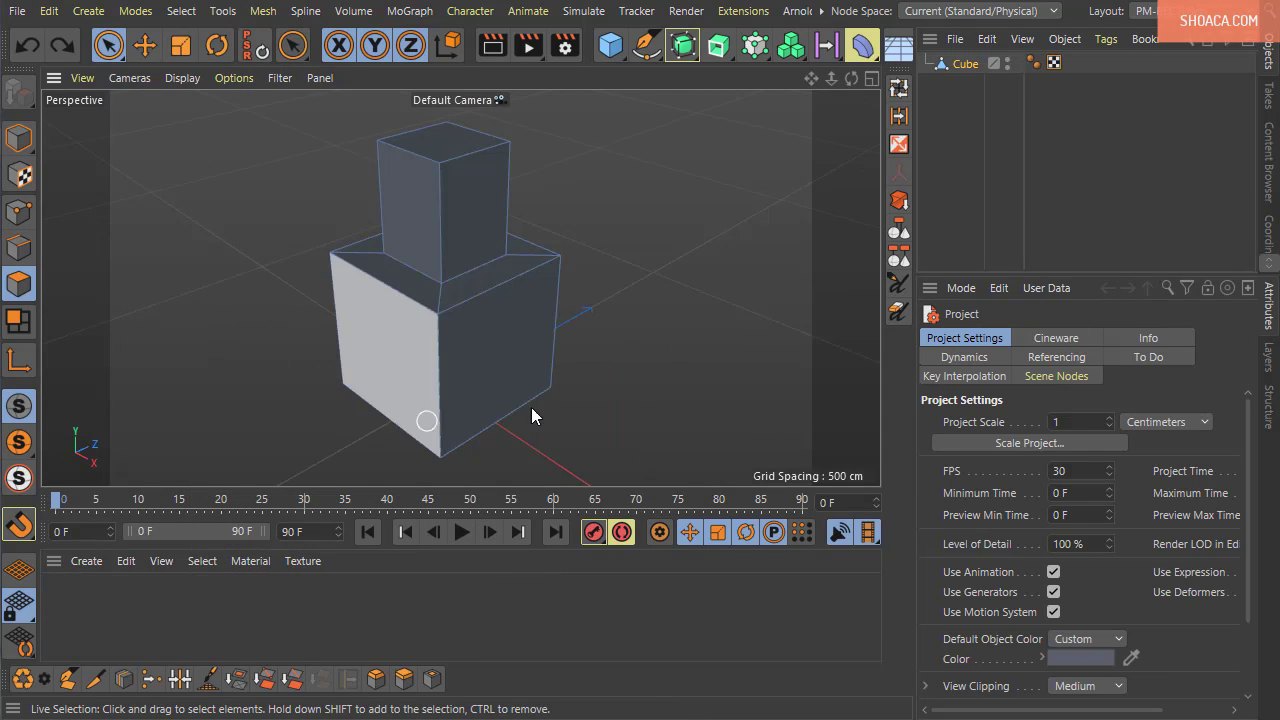
Select the four vertical edges of the stepped cube's narrow upper block in edge mode
alt+drag(608, 277, 648, 410)
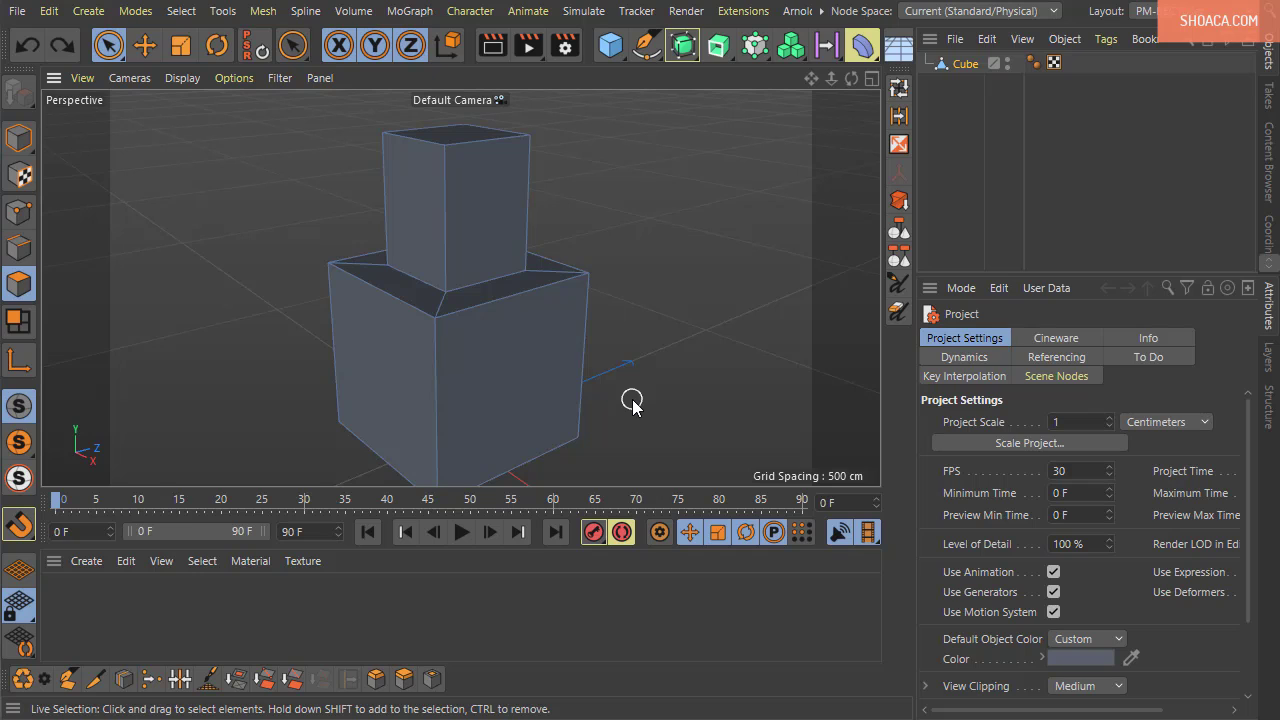
click(449, 208)
click(18, 250)
drag(316, 158, 562, 195)
alt+drag(660, 242, 557, 348)
shift+click(488, 228)
scroll(550, 295, up, 5)
alt+middle_drag(550, 296, 765, 362)
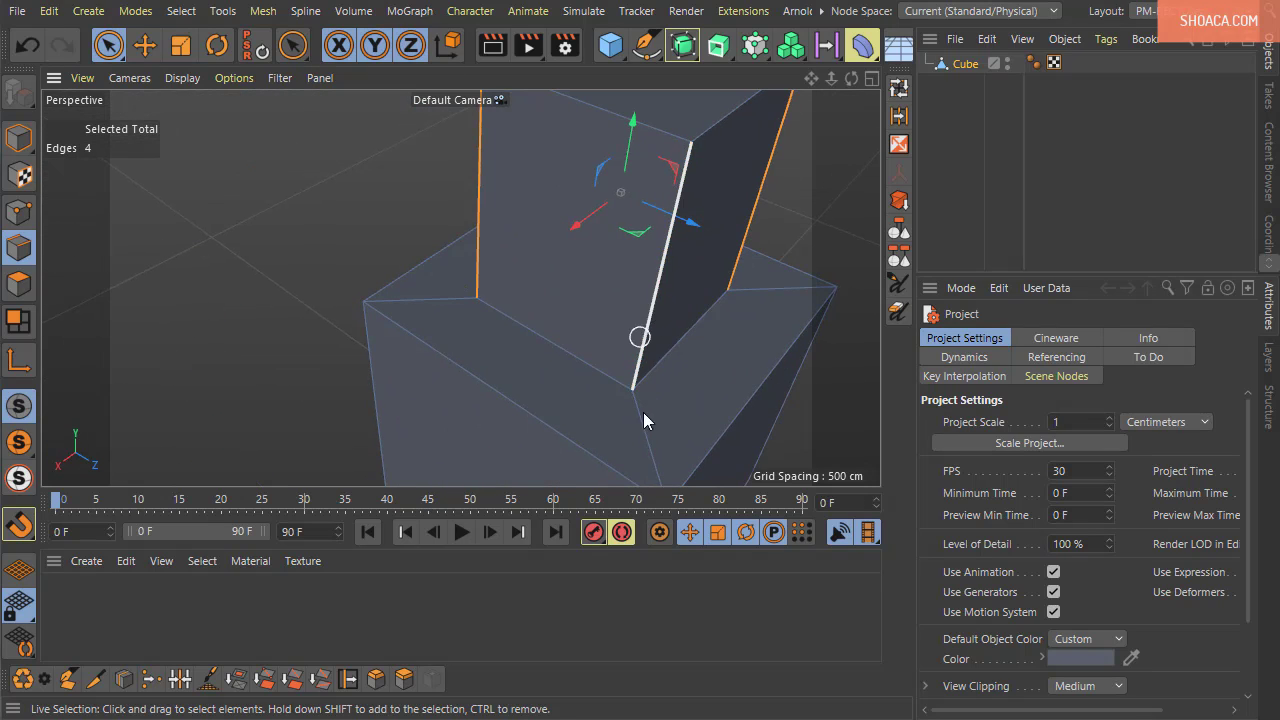
Try a bevel with an offset of about 17.3 cm on the four selected vertical edges and undo it
alt+middle_drag(683, 397, 498, 270)
alt+drag(497, 272, 451, 363)
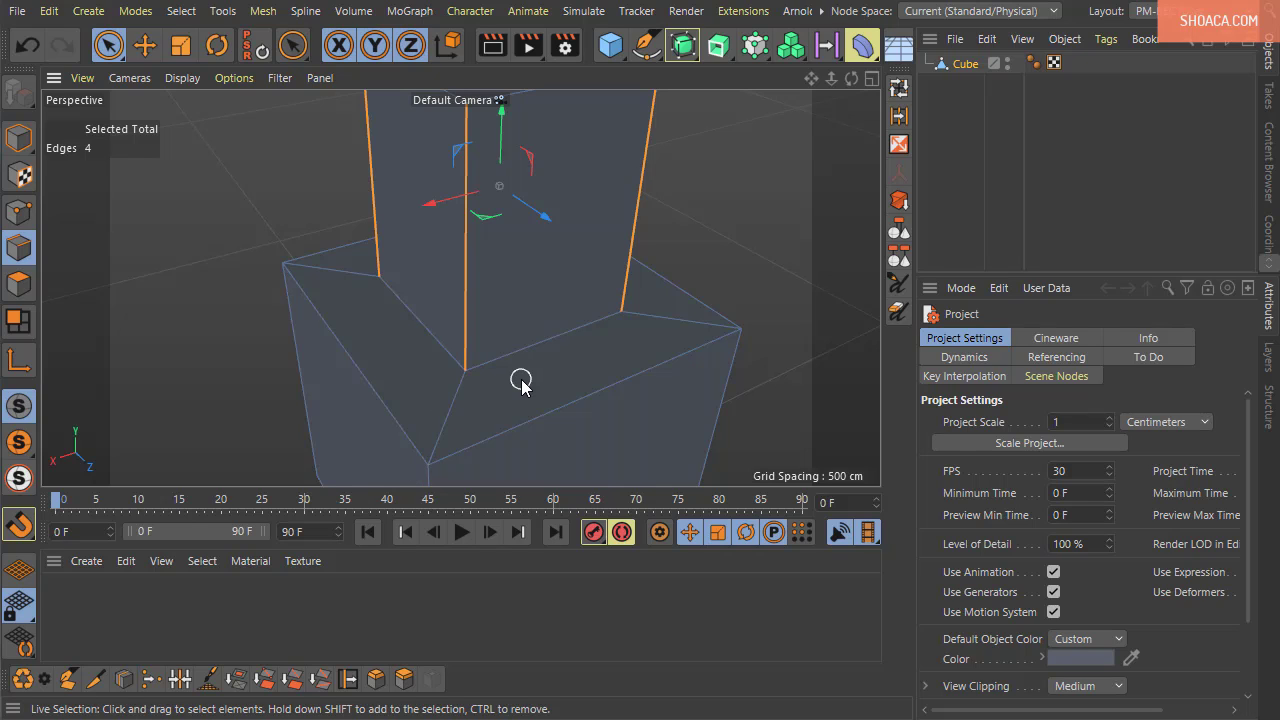
alt+drag(522, 383, 543, 323)
right_click(697, 167)
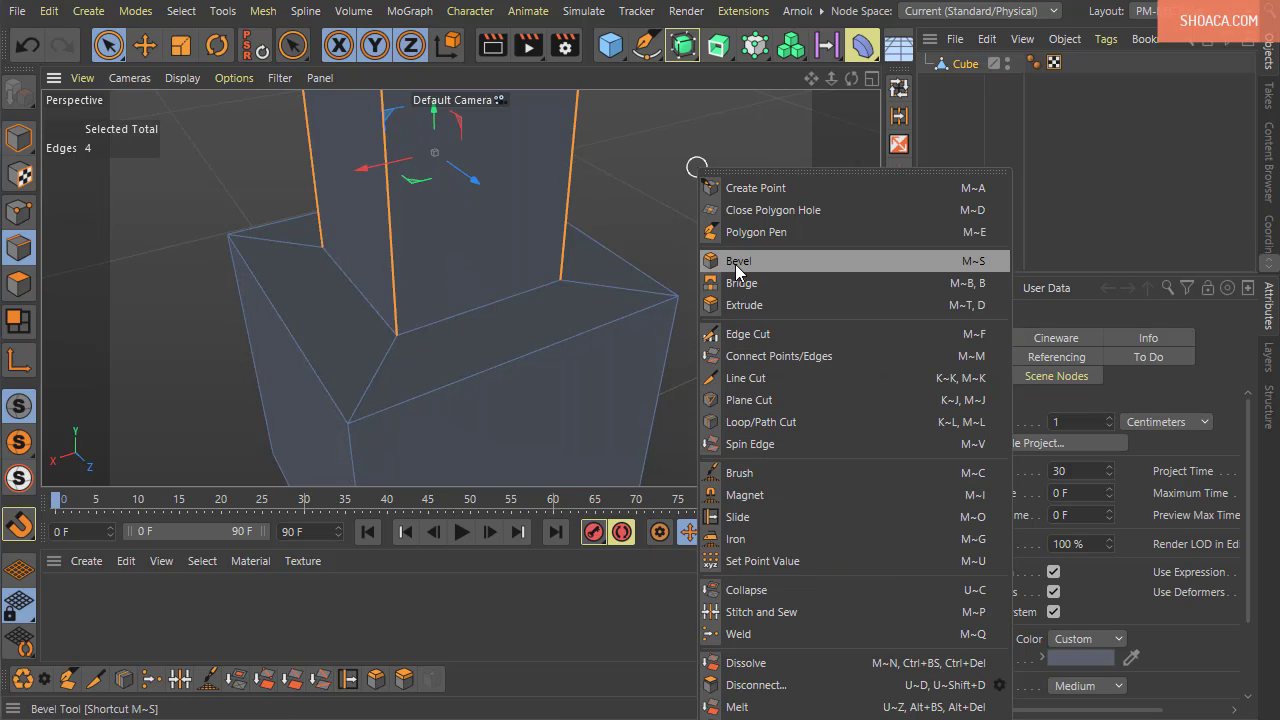
click(737, 262)
drag(730, 265, 771, 268)
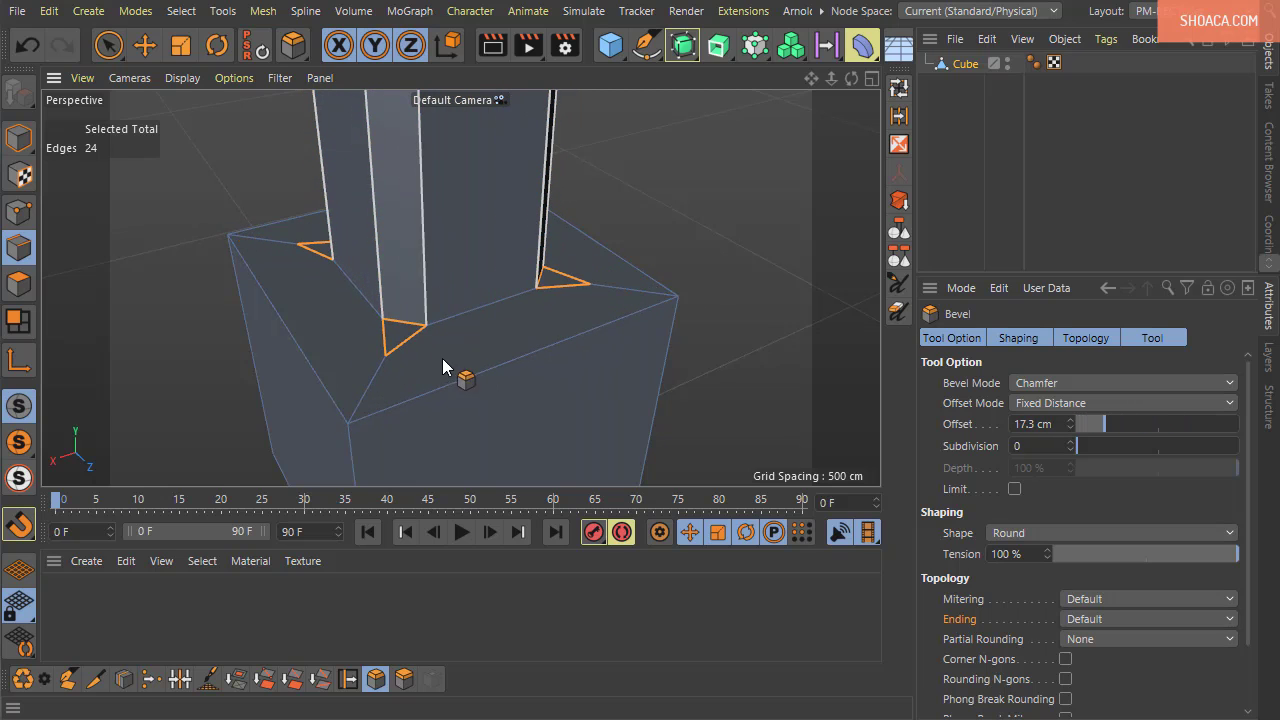
key(ctrl+z)
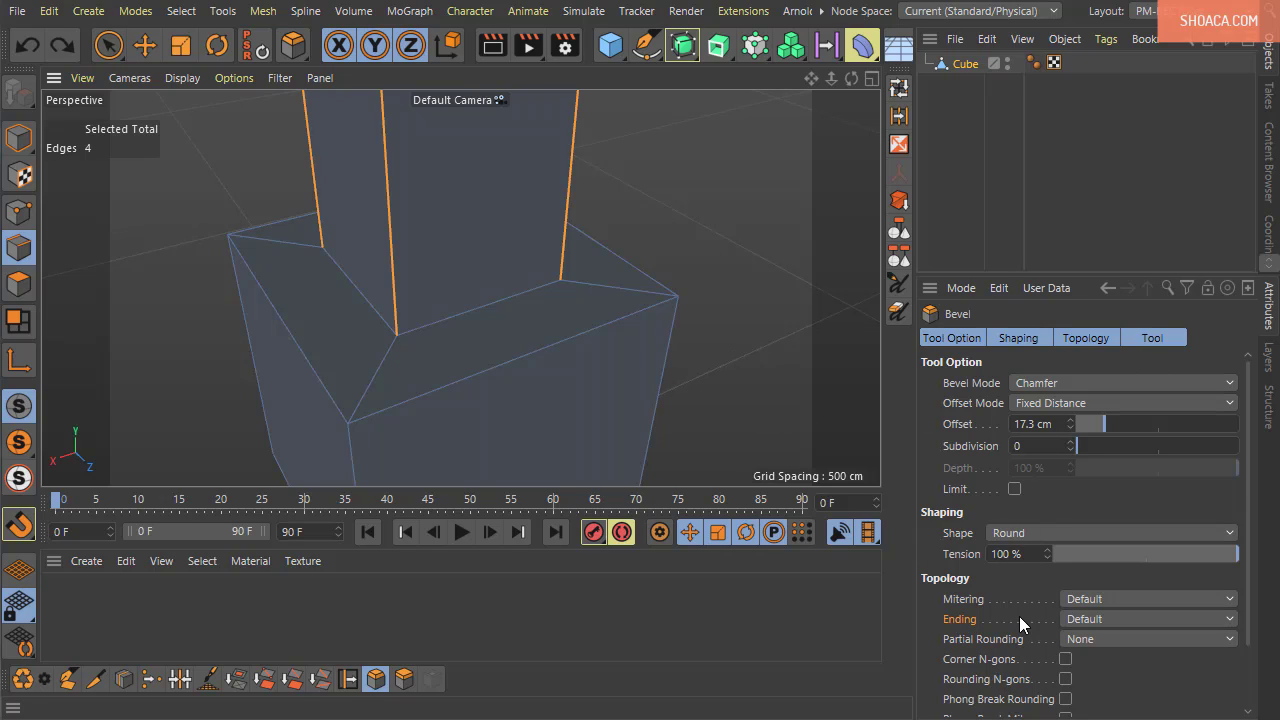
Bevel the upper block's four vertical edges with an offset of about 22.4 cm and set the Ending option to Extend
scroll(1255, 638, down, 1)
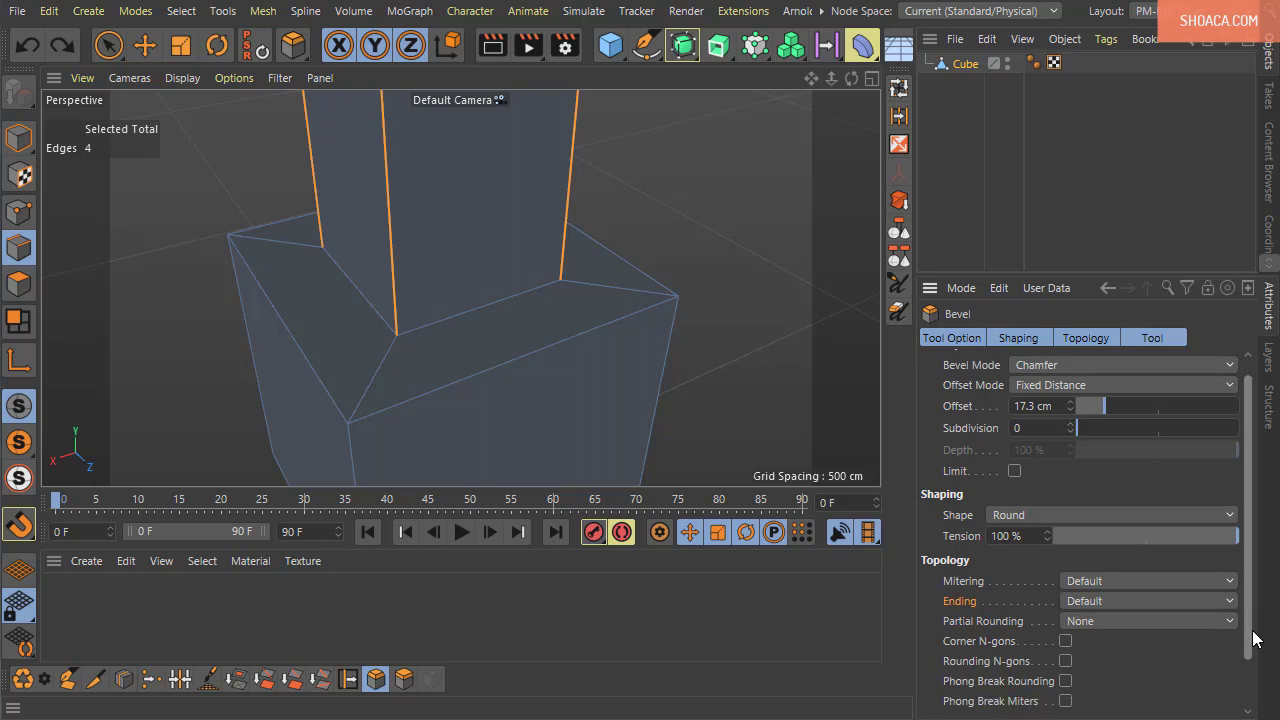
scroll(1255, 638, down, 3)
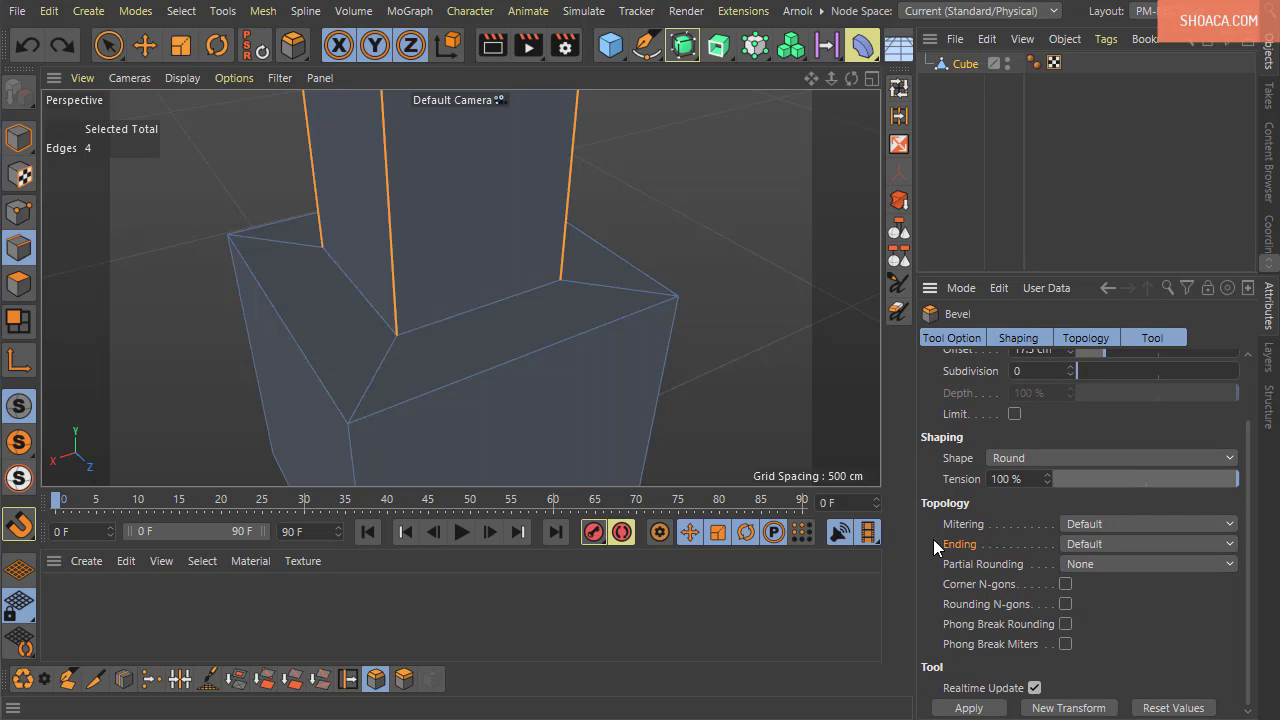
drag(746, 270, 697, 378)
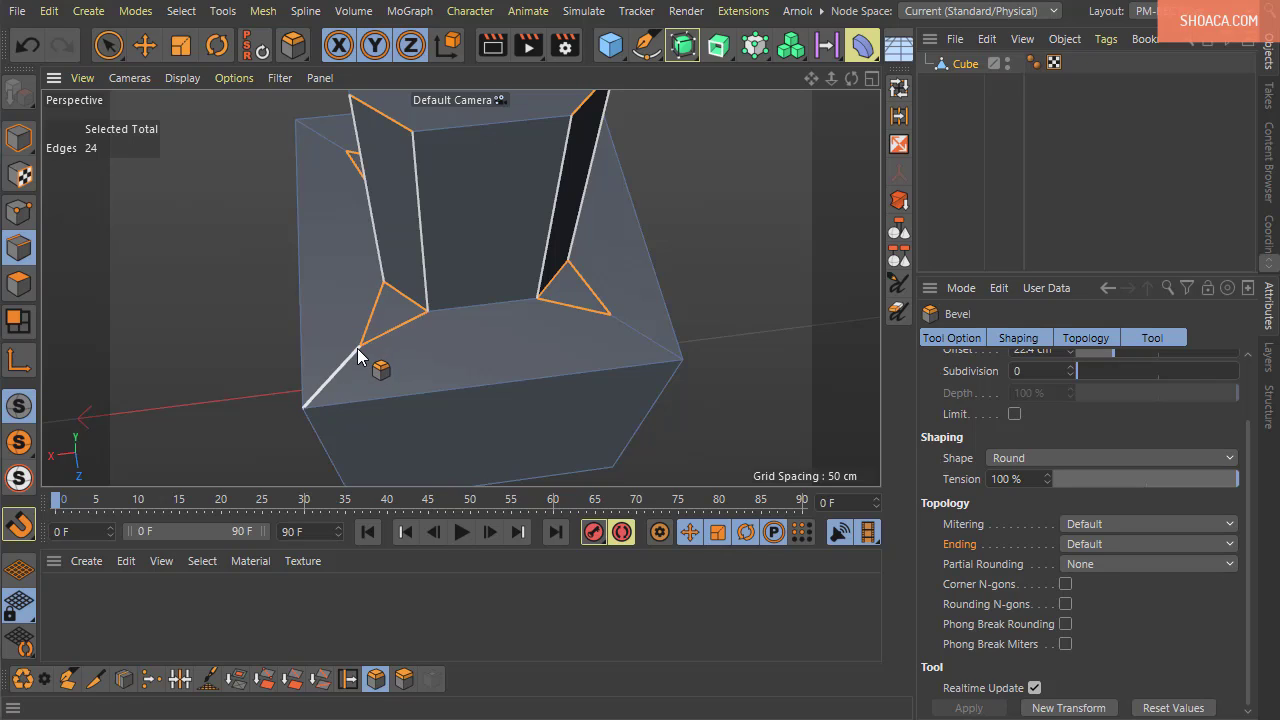
click(1097, 543)
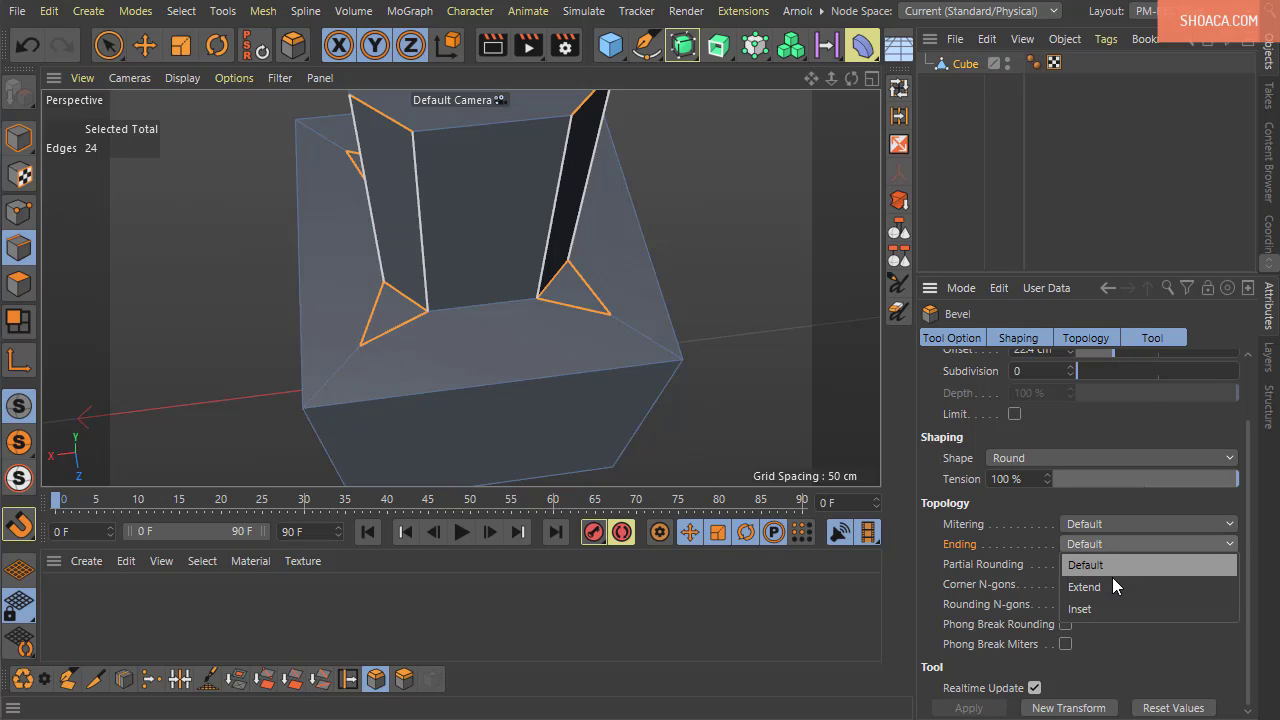
click(1114, 586)
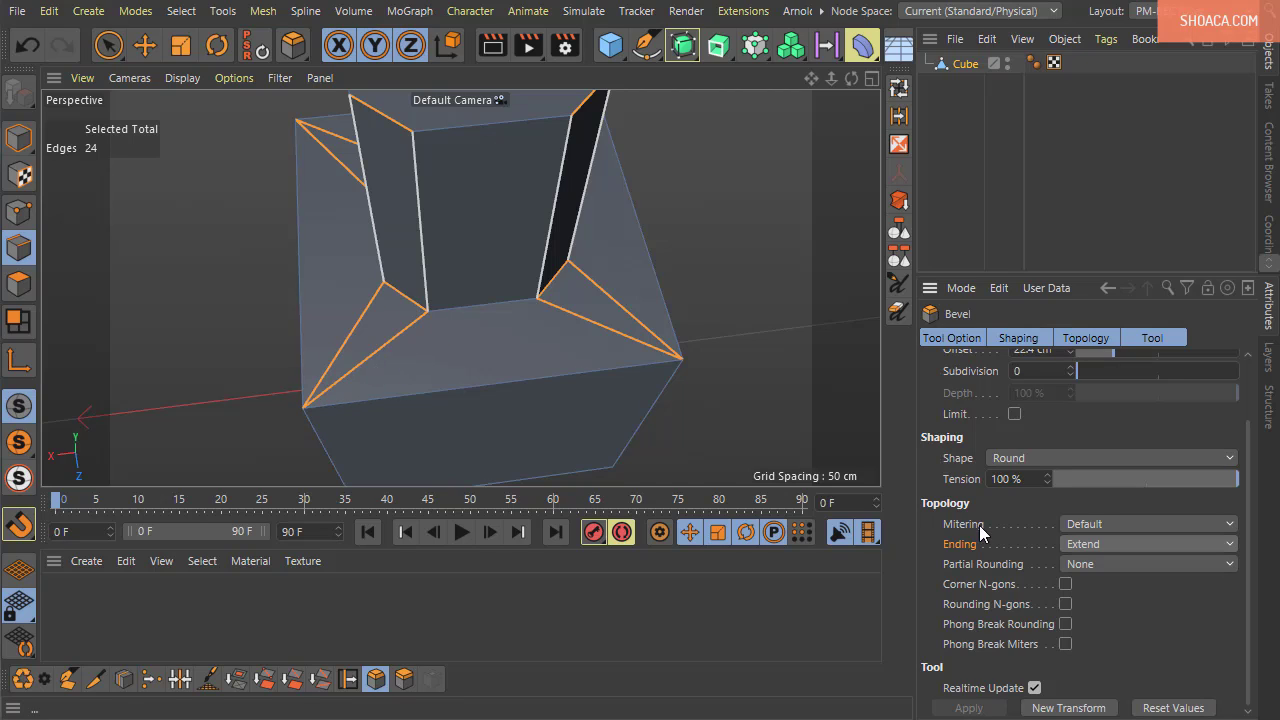
Switch the bevel's Ending option to Inset and examine the bevel ends at the base of the upper block from several sides
click(1077, 542)
click(1078, 543)
click(1087, 545)
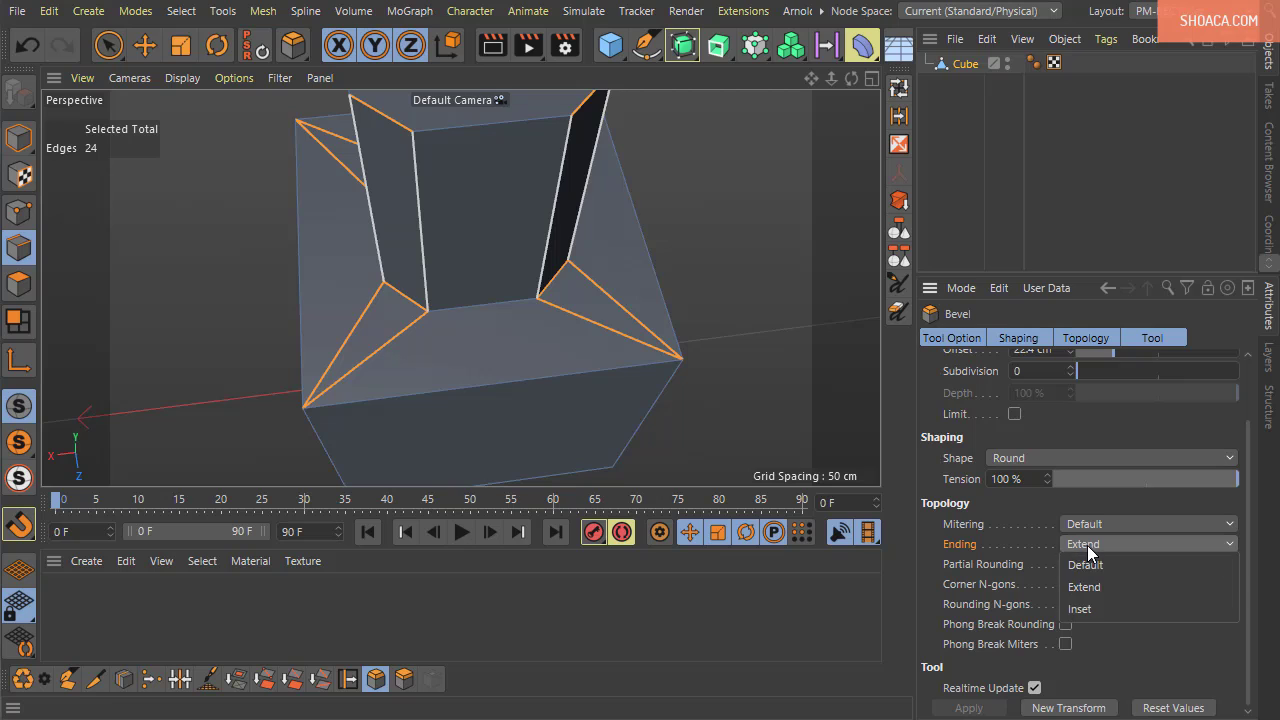
click(1089, 611)
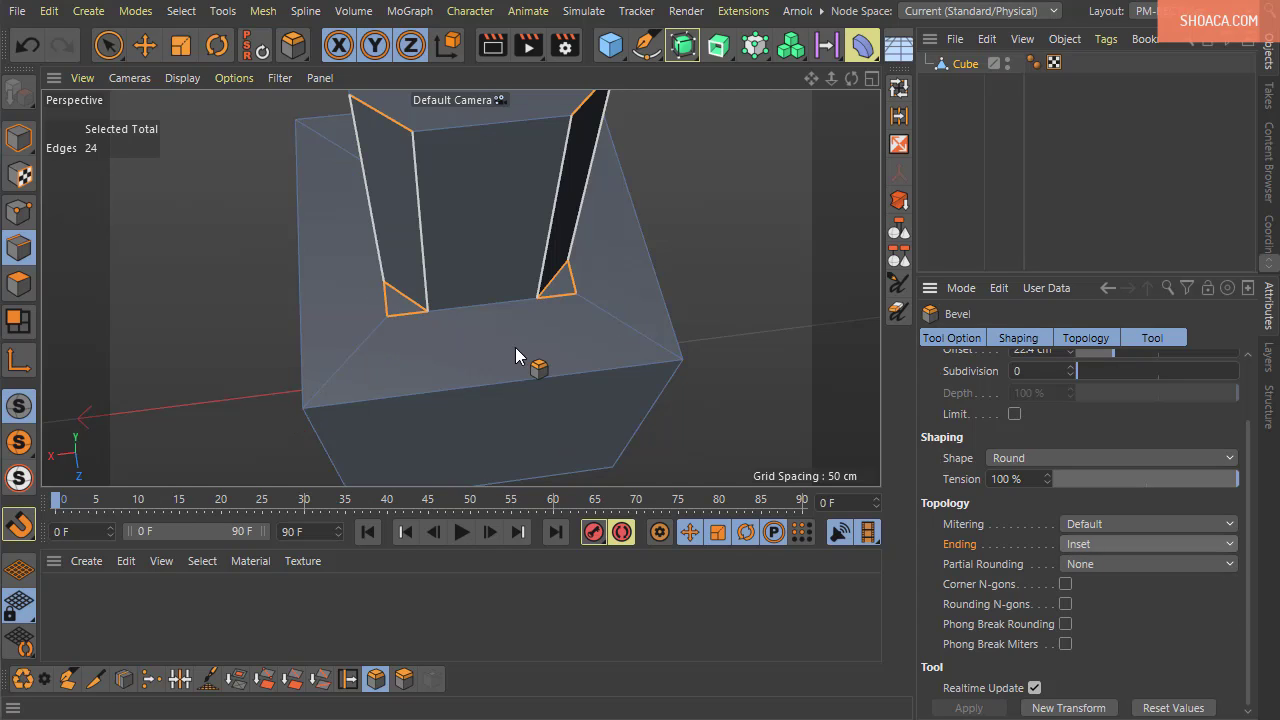
alt+drag(523, 357, 698, 342)
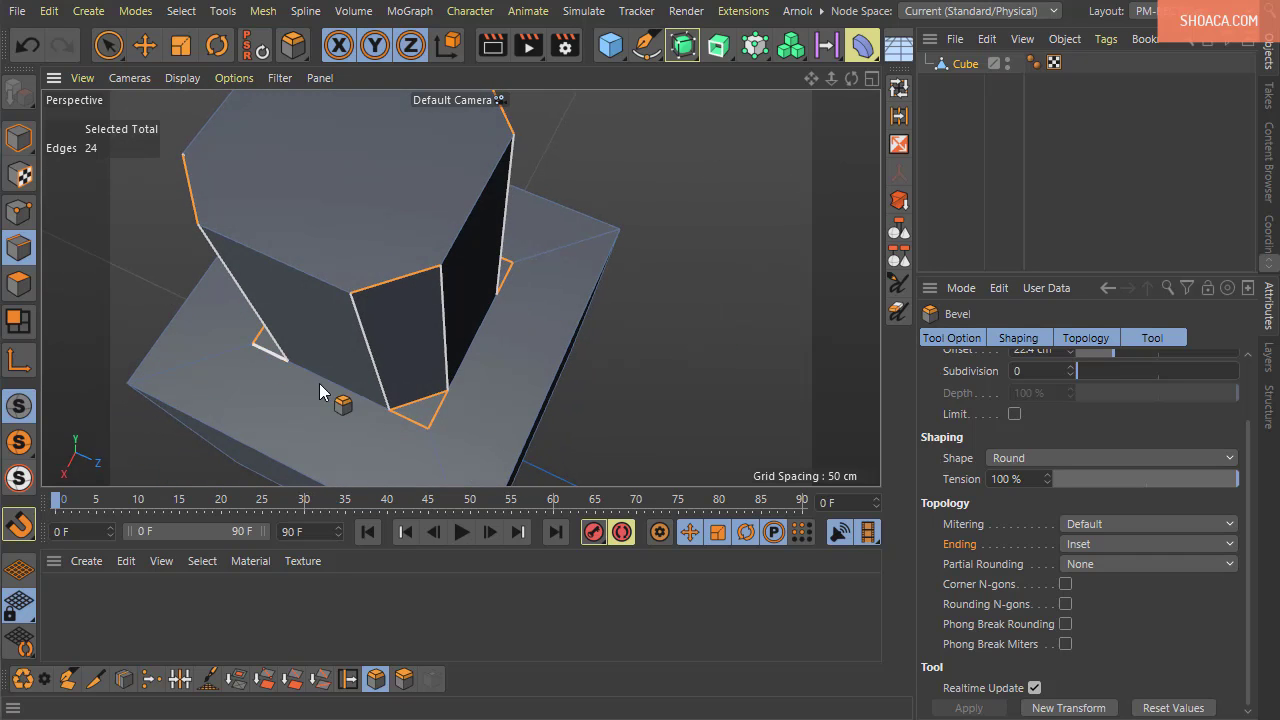
alt+drag(527, 307, 549, 366)
alt+drag(272, 180, 354, 255)
alt+drag(276, 182, 357, 360)
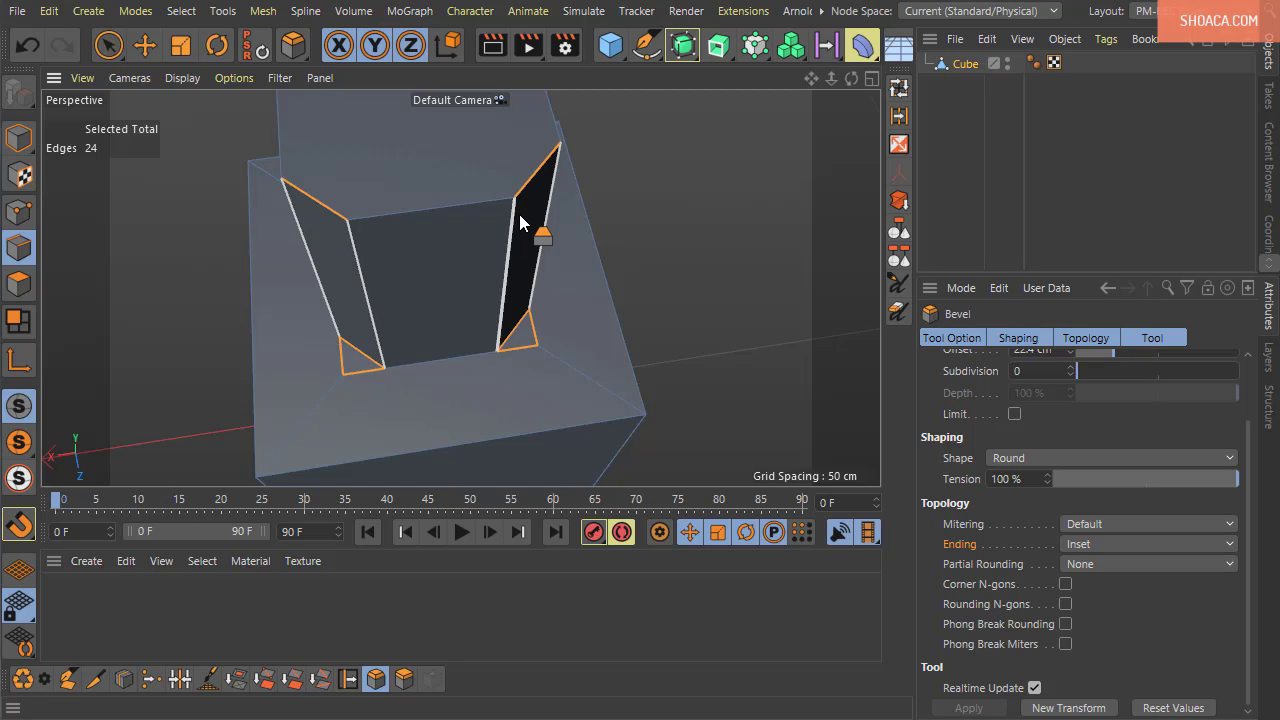
alt+drag(520, 222, 346, 220)
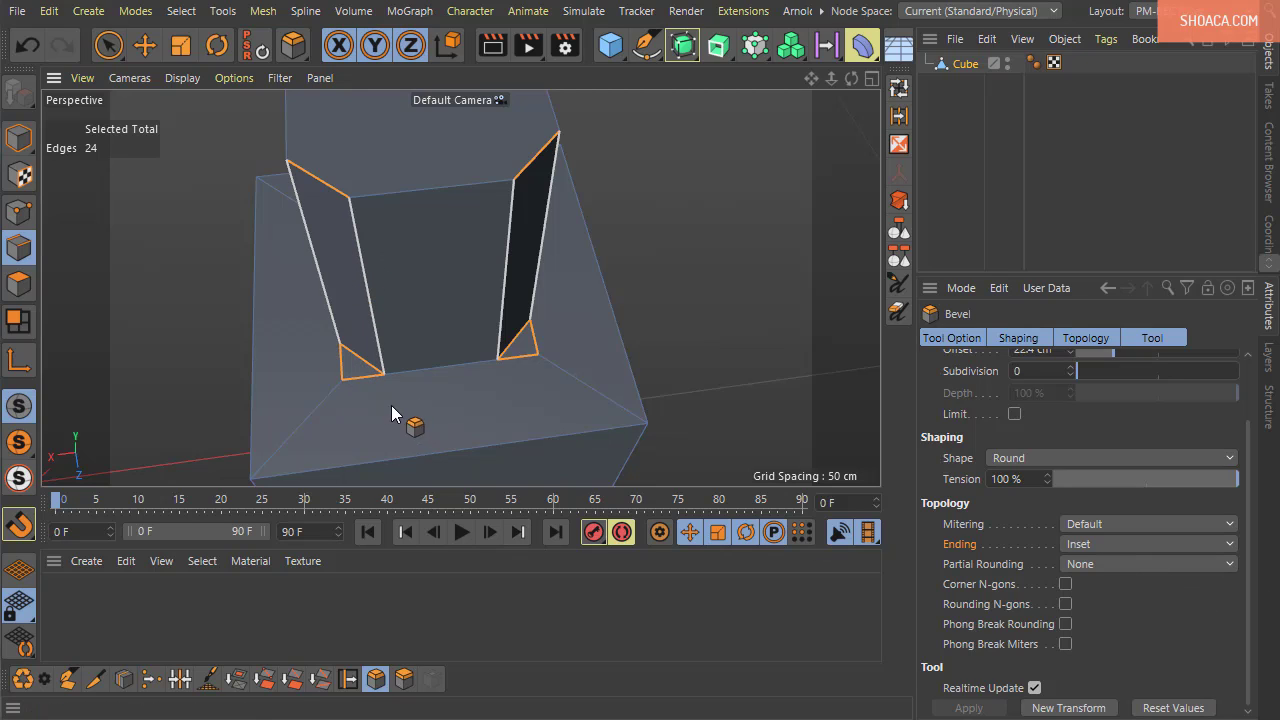
Set the bevel's Ending option to Extend once more for comparison and return it to Default
click(1104, 552)
click(1088, 583)
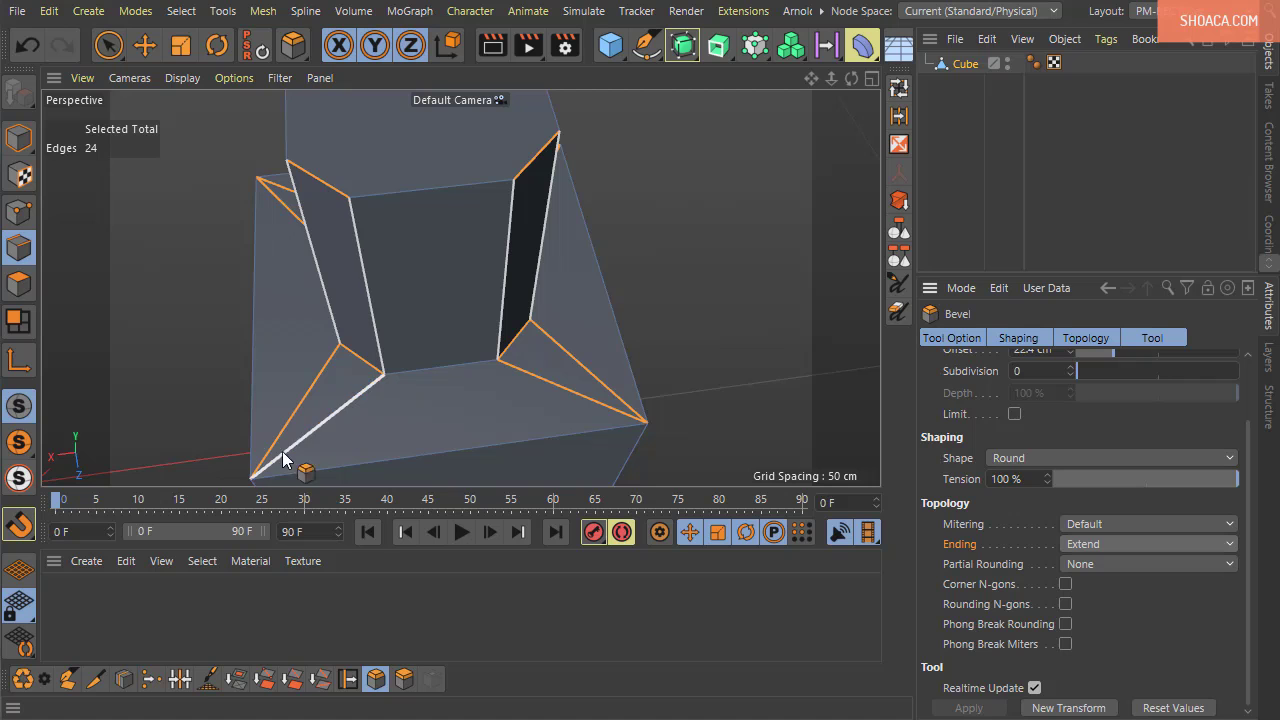
click(1153, 547)
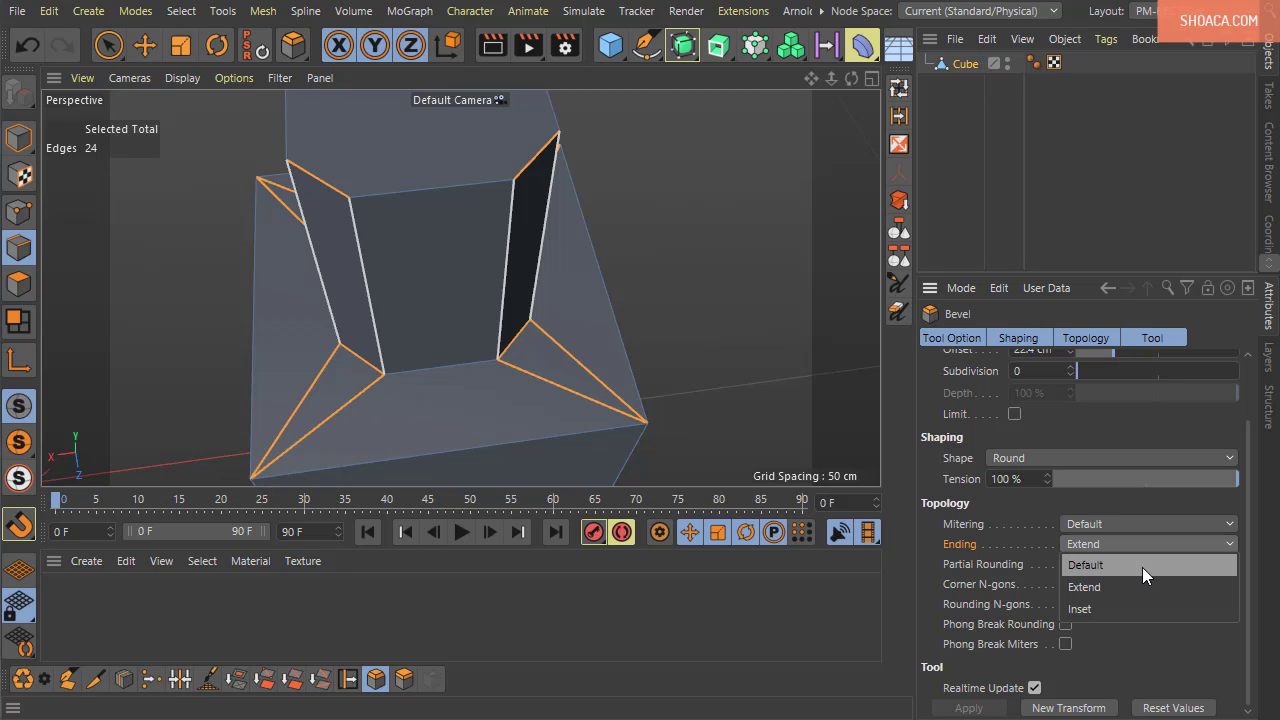
click(1142, 566)
alt+drag(838, 466, 480, 398)
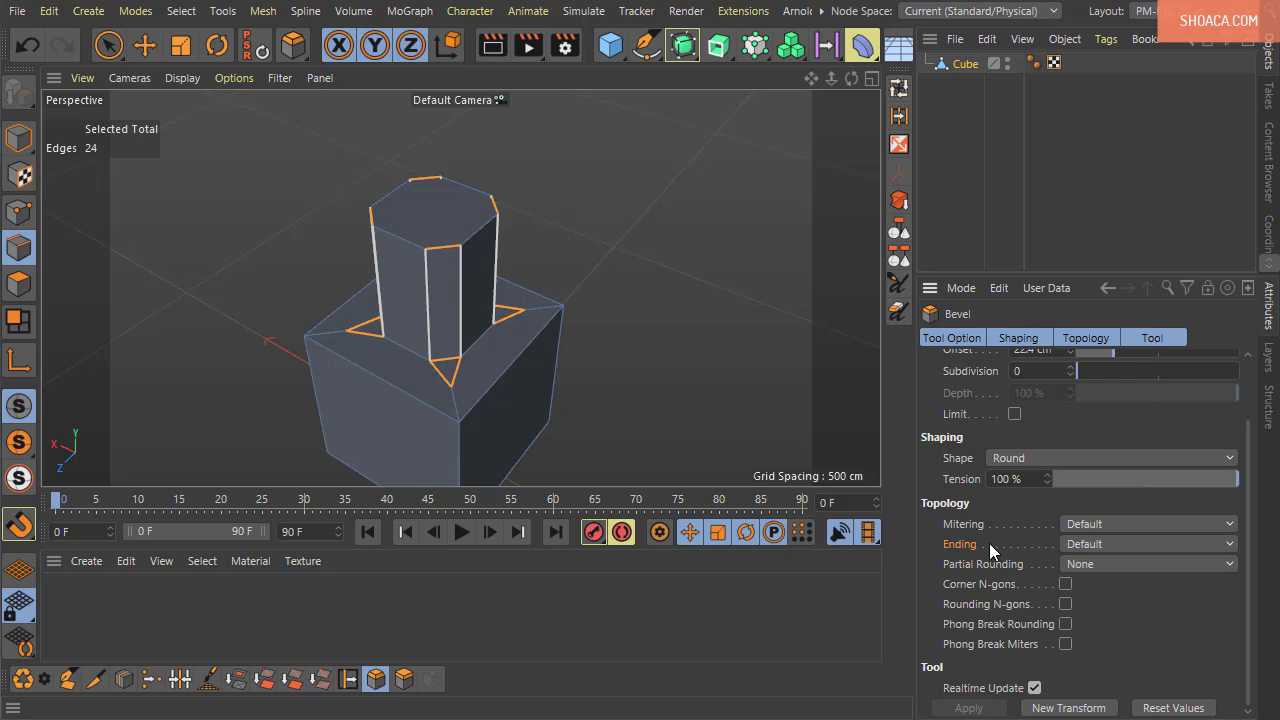
alt+drag(814, 414, 465, 392)
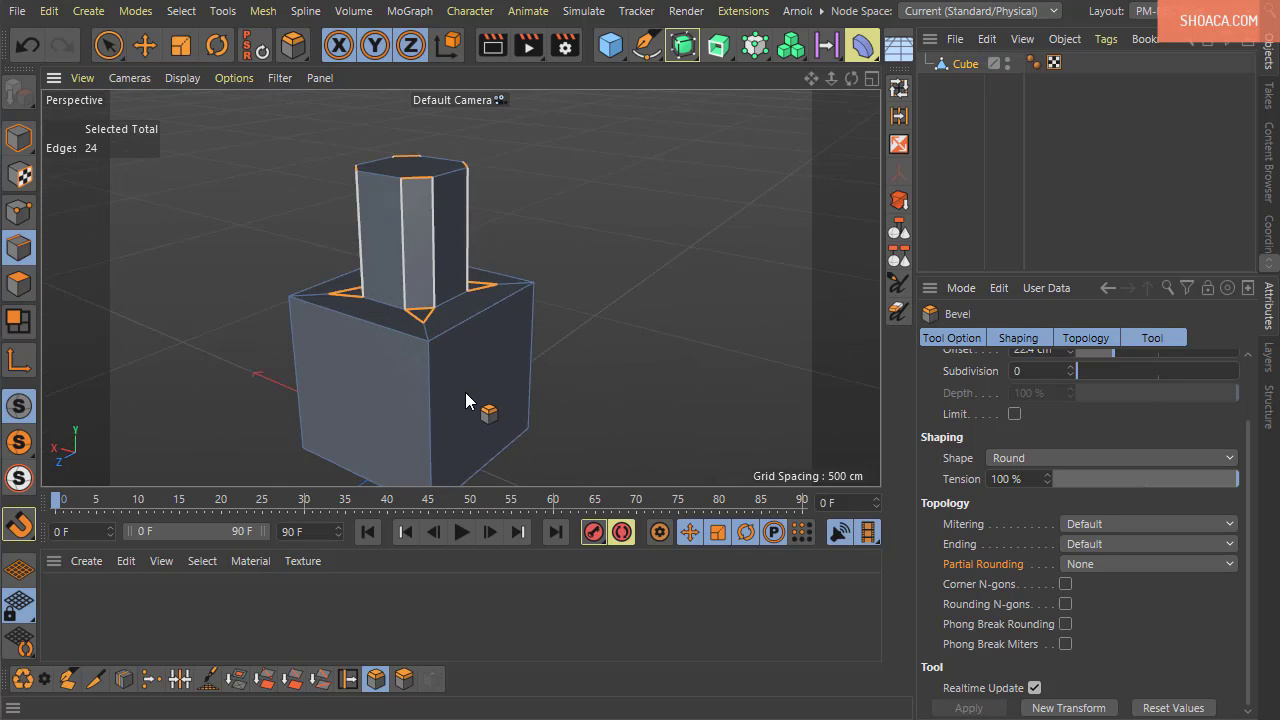
alt+middle_drag(465, 392, 503, 375)
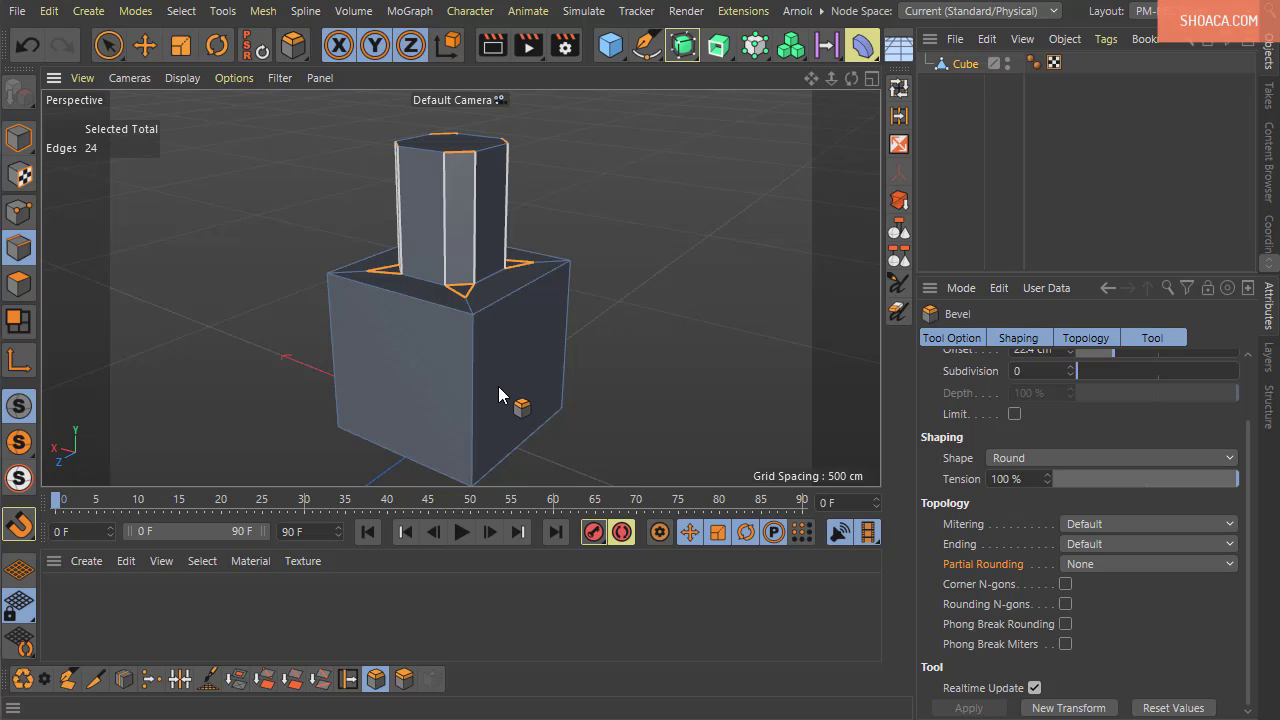